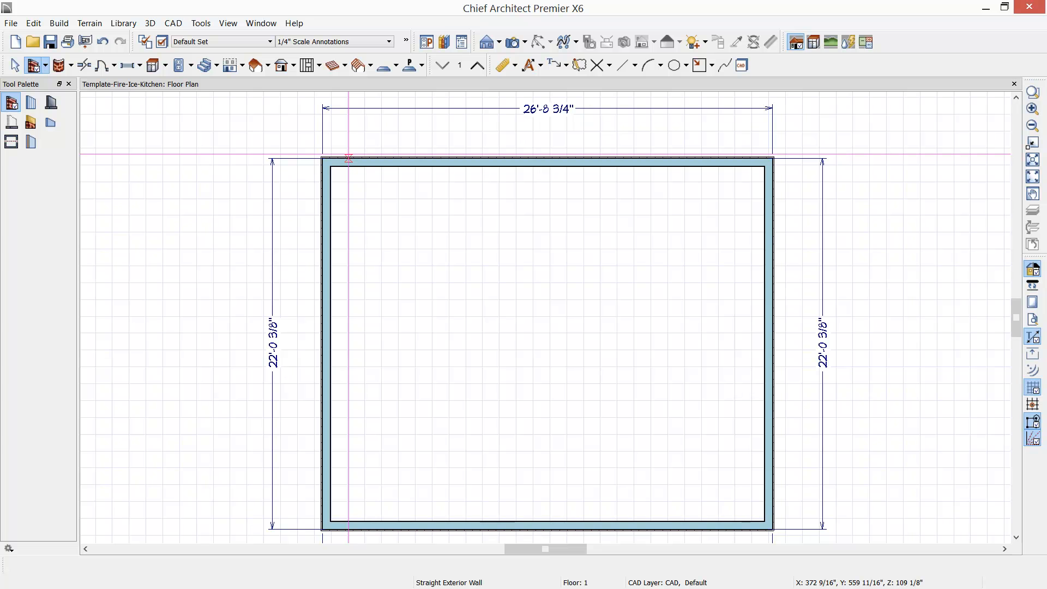
Move the right exterior wall outward and set the room's overall width to 28'.
scroll(348, 158, down, 2)
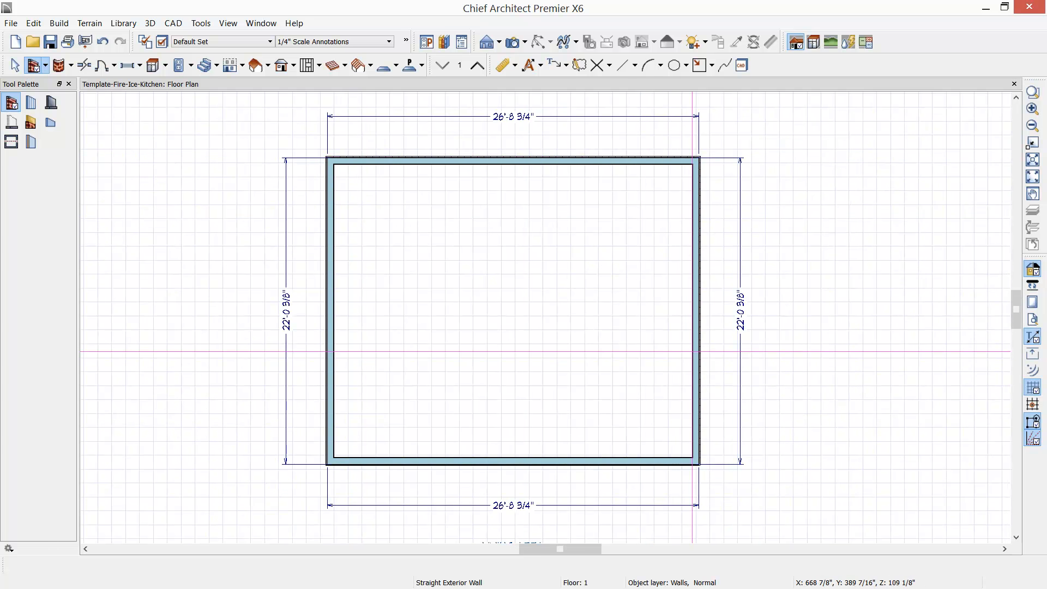
click(697, 352)
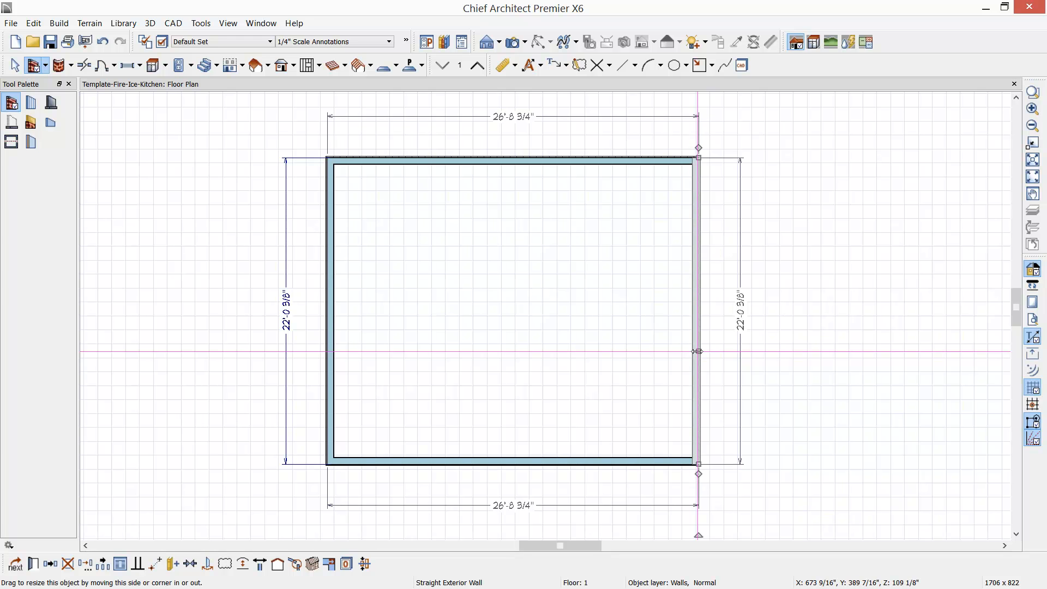
drag(698, 351, 724, 351)
click(520, 117)
drag(543, 112, 592, 113)
key(BackSpace)
key(BackSpace)
key(BackSpace)
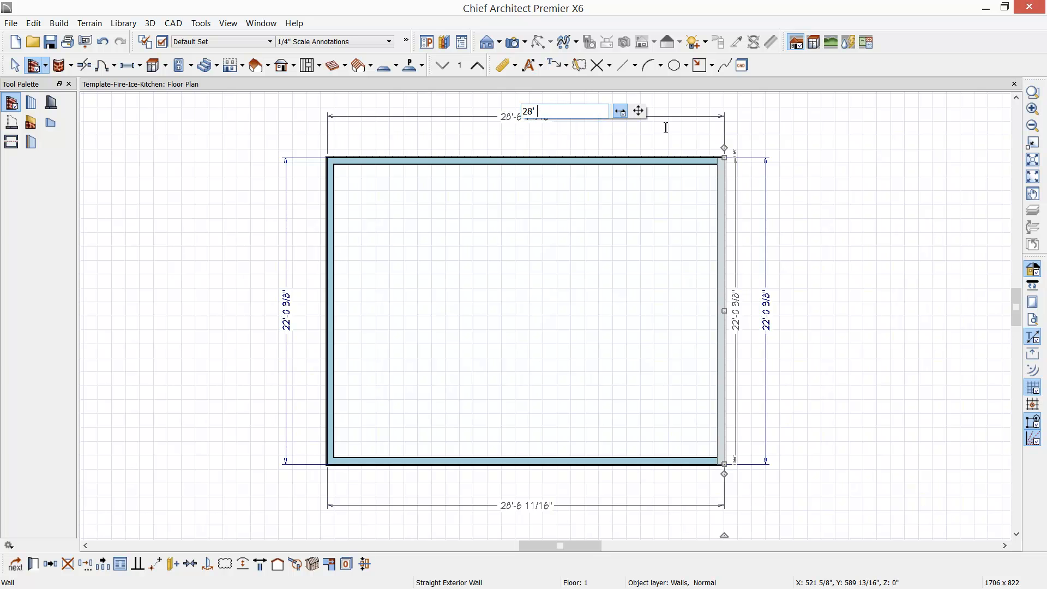
key(Return)
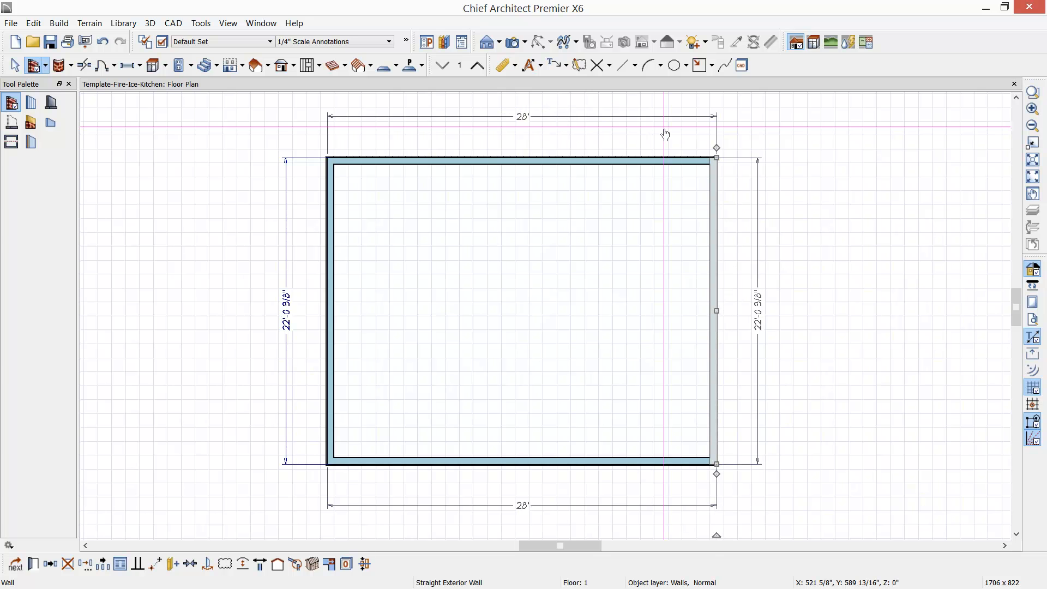
Set the right wall's length to 28' and switch the annotation set to 1/4" Scale Inches.
click(759, 324)
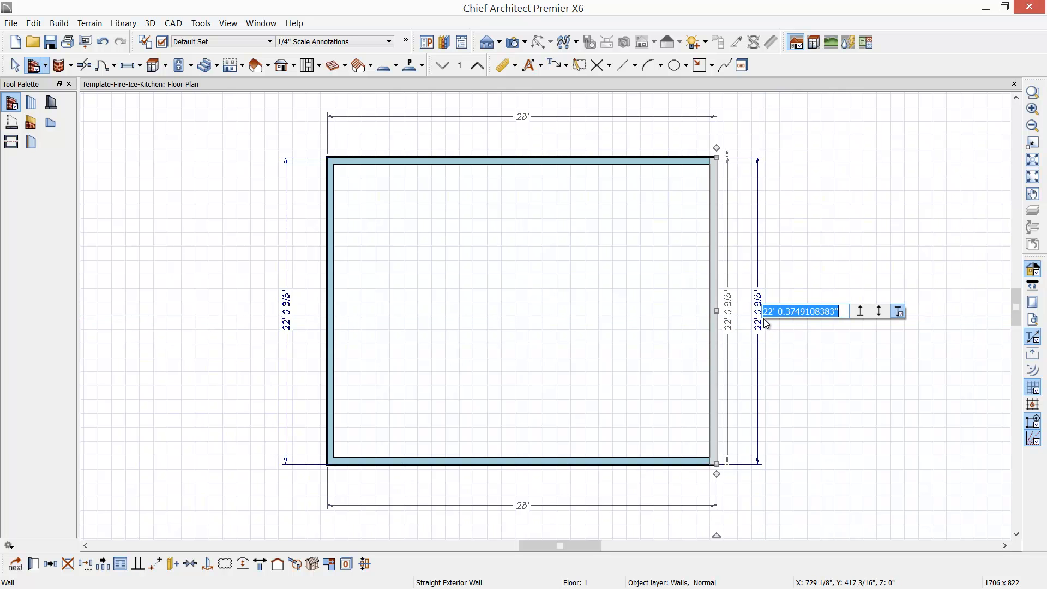
text(28)
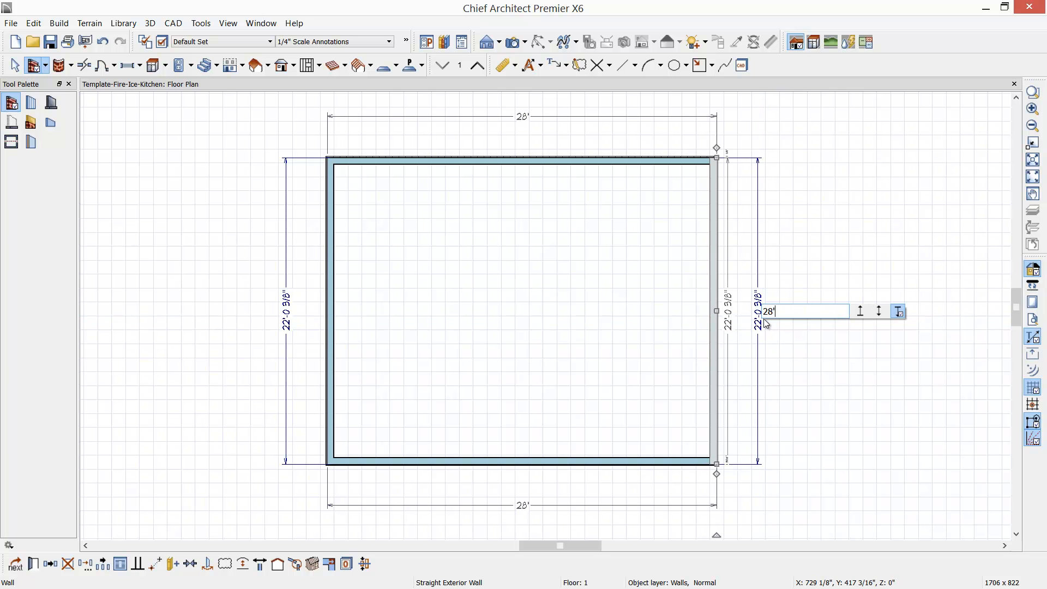
key(Return)
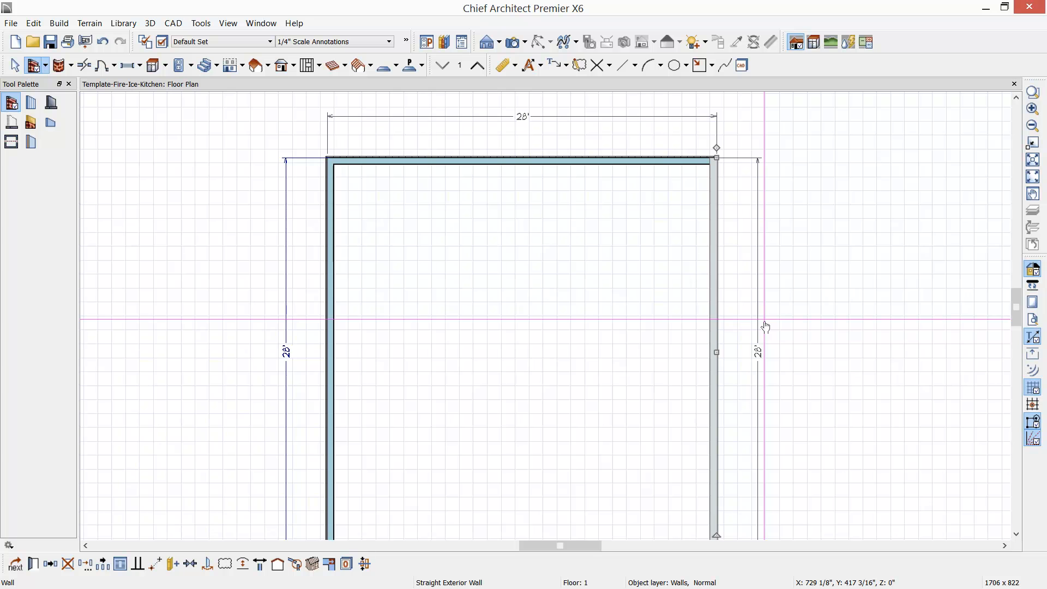
key(F6)
click(749, 312)
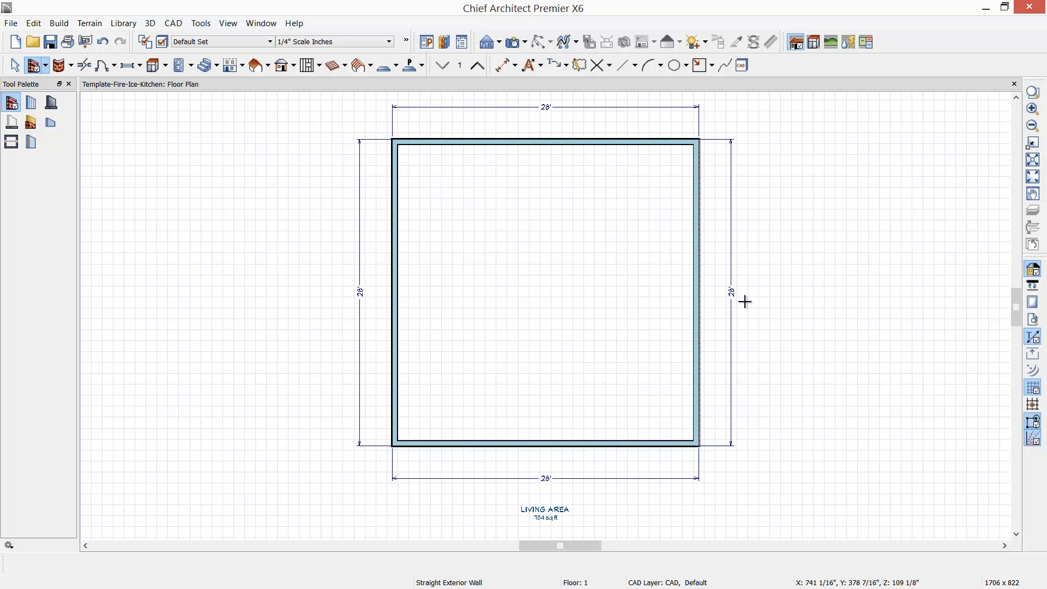
Add a horizontal interior dimension across the room and move it just above the upper wall.
click(505, 65)
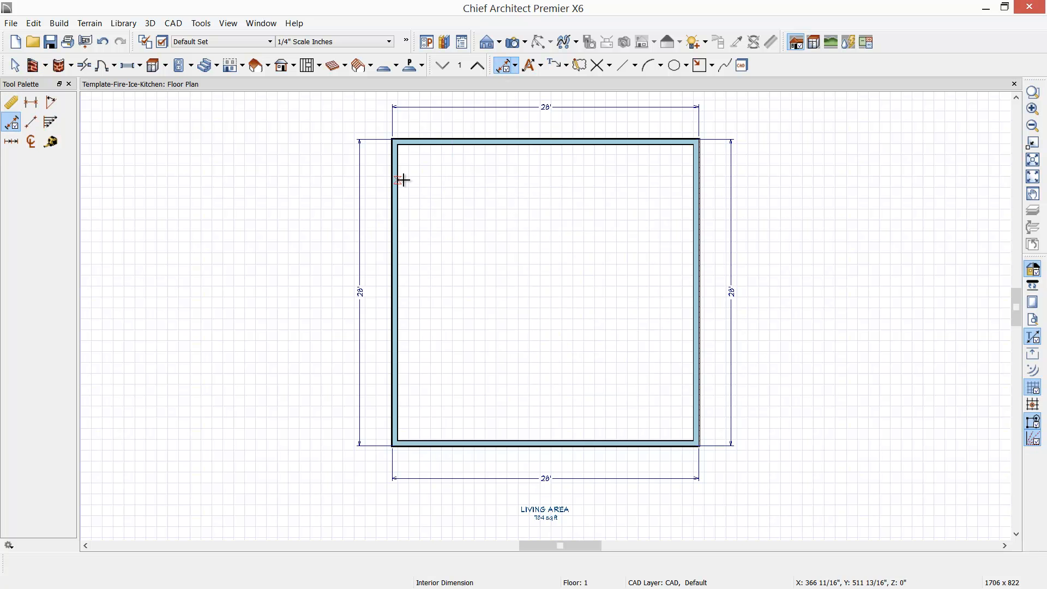
drag(379, 173, 731, 182)
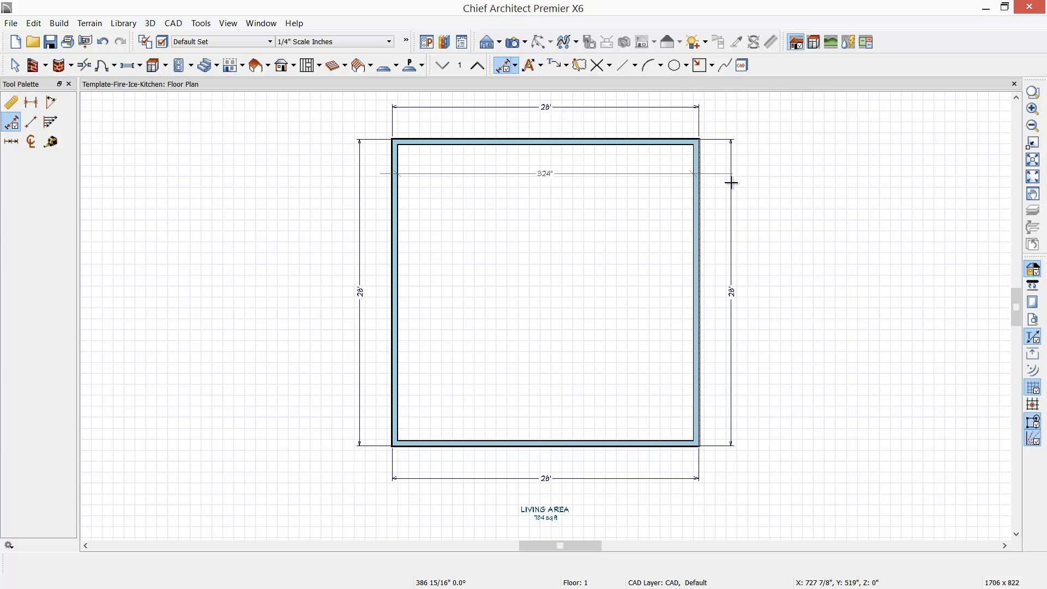
click(614, 173)
drag(614, 171, 614, 124)
Add a vertical interior dimension between the upper and lower walls and move it just outside the left wall.
click(507, 66)
drag(430, 136, 434, 458)
click(427, 357)
drag(428, 358, 377, 354)
key(Escape)
Create a perspective floor overview of the room and orbit it to look down into the interior.
click(515, 44)
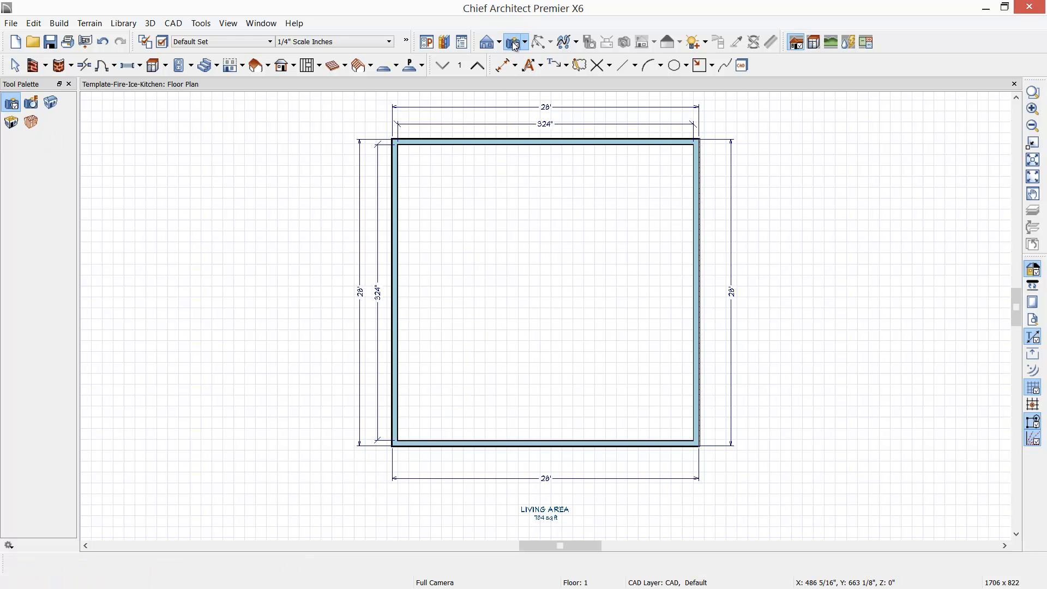
click(15, 121)
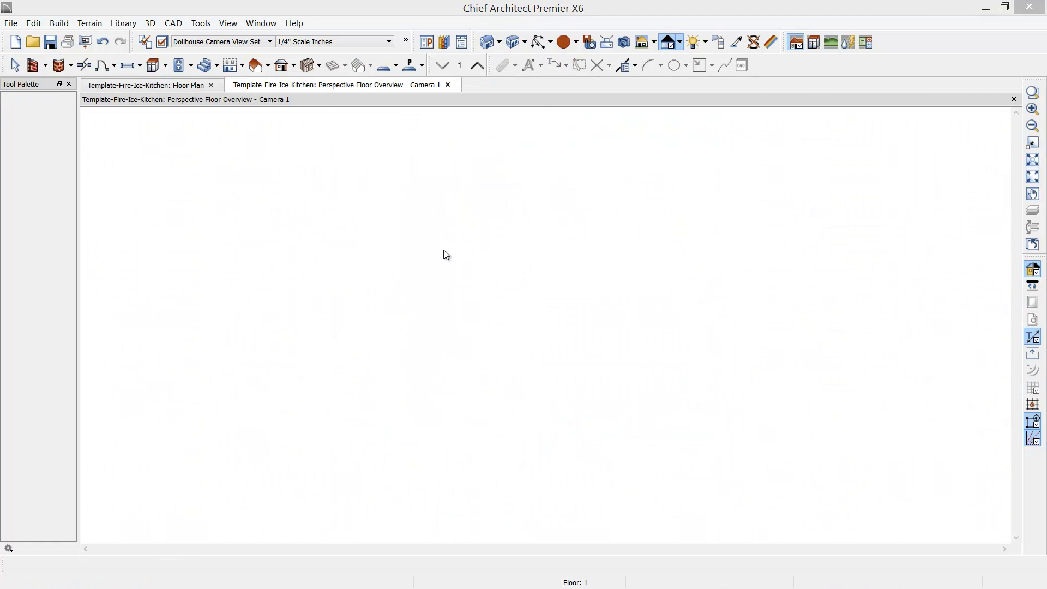
drag(456, 255, 473, 303)
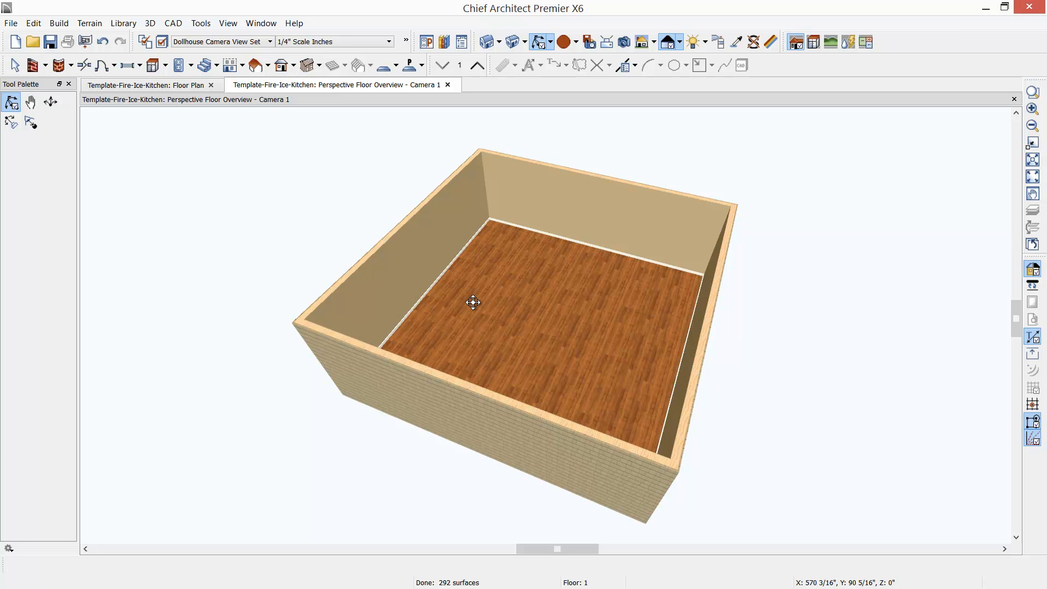
Open the room's specification from the 3D overview and set its room type to Kitchen.
click(473, 302)
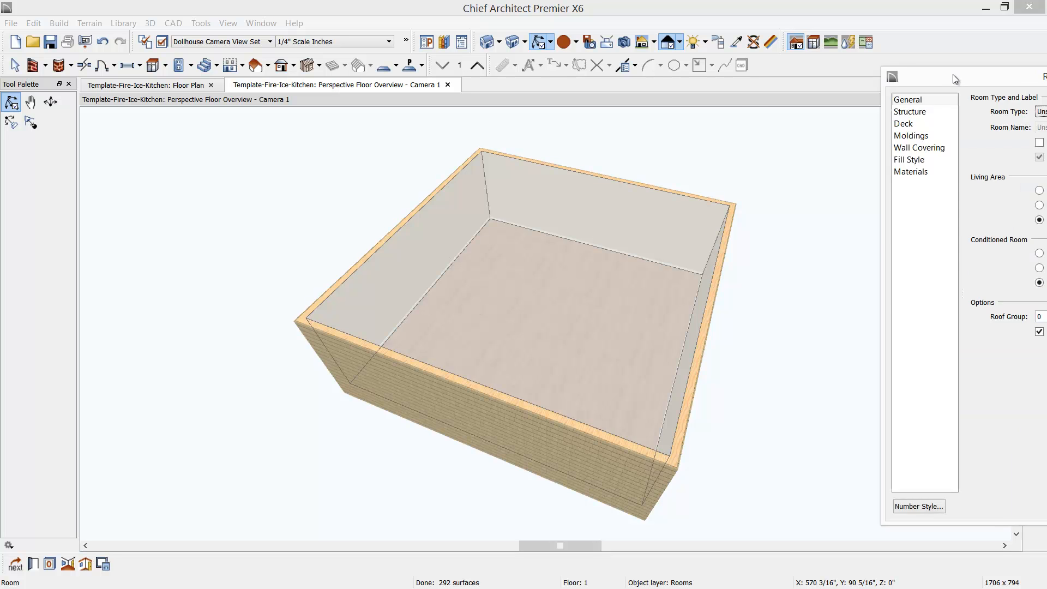
drag(953, 74, 711, 83)
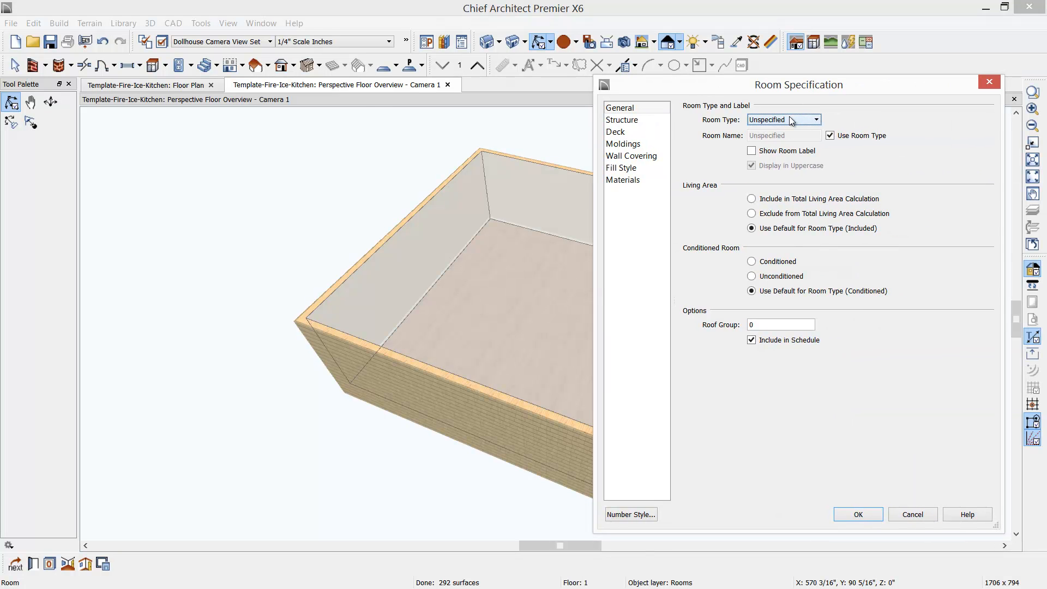
click(792, 121)
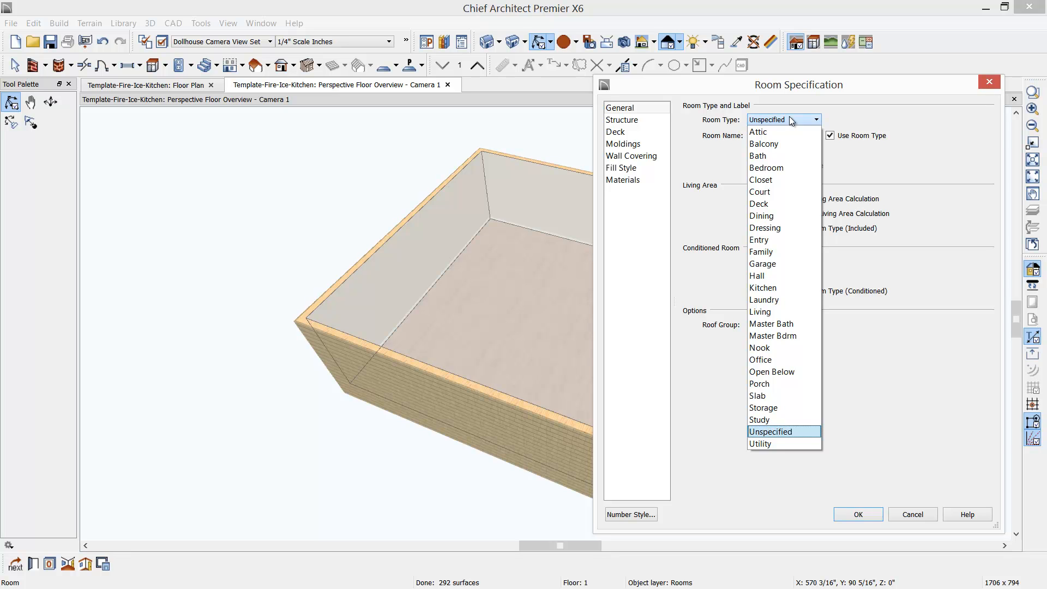
key(k)
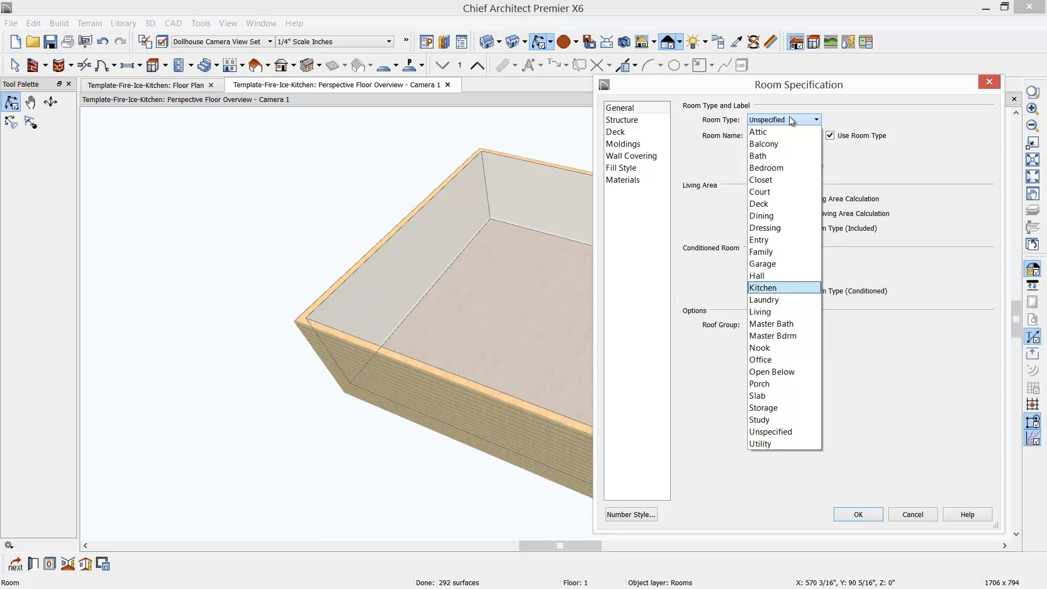
key(Return)
Set the room's absolute ceiling elevation to 156" and apply the room specification.
click(643, 124)
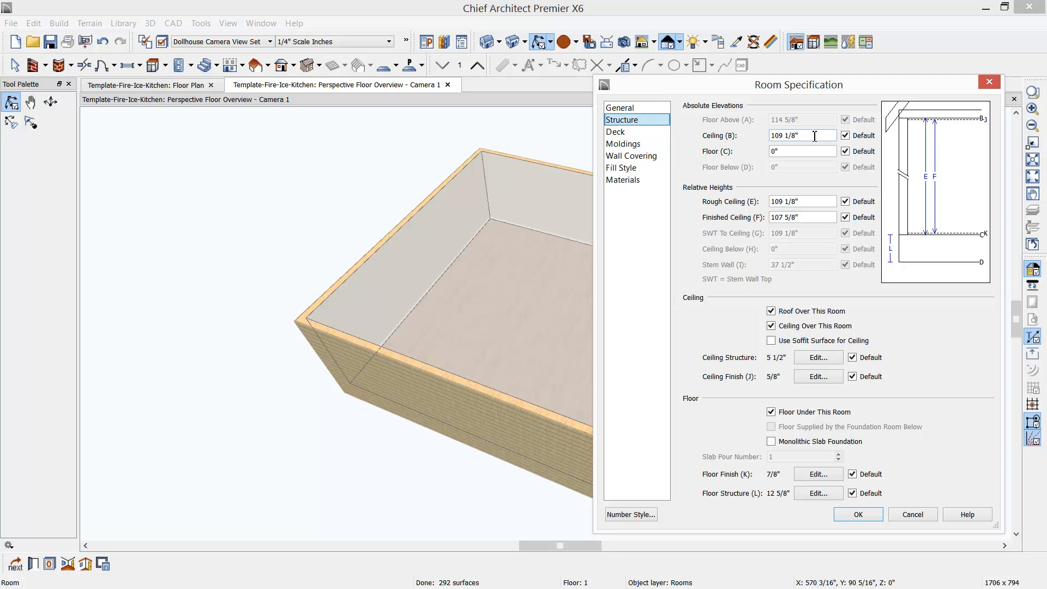
click(814, 136)
text(1)
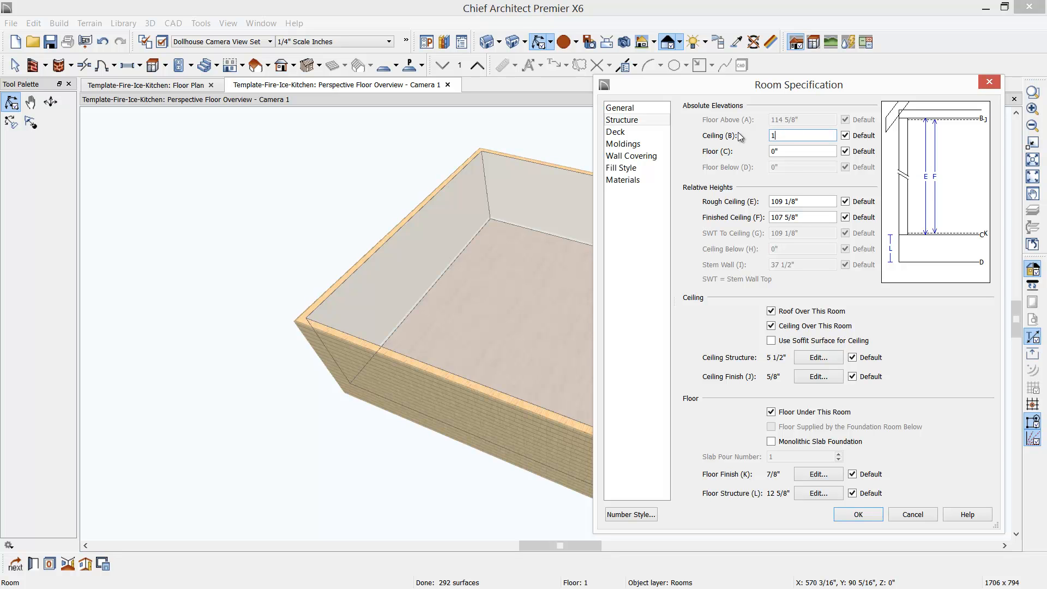
text(56)
key(Tab)
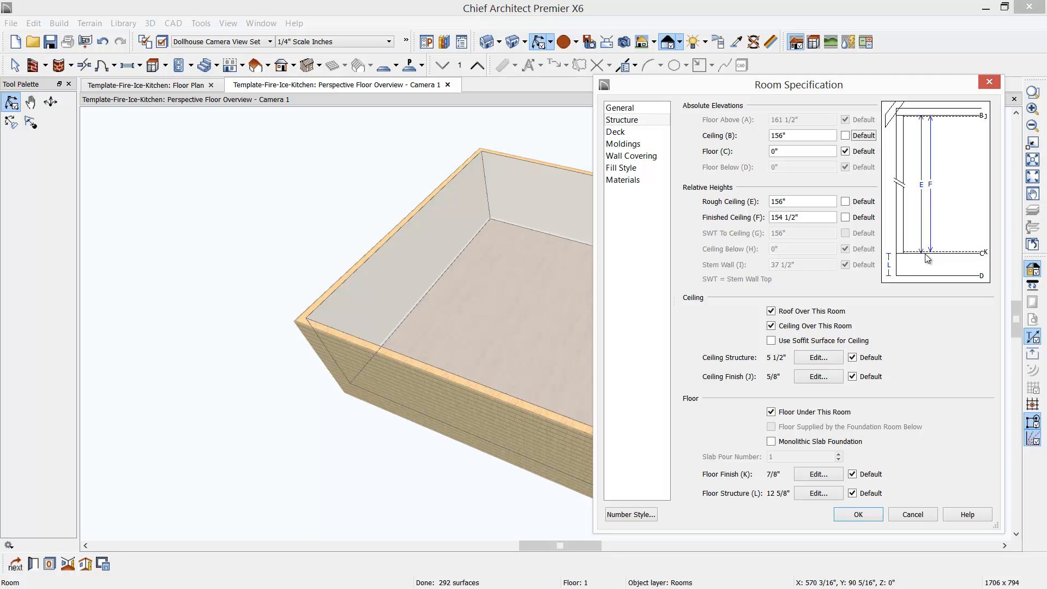
click(866, 517)
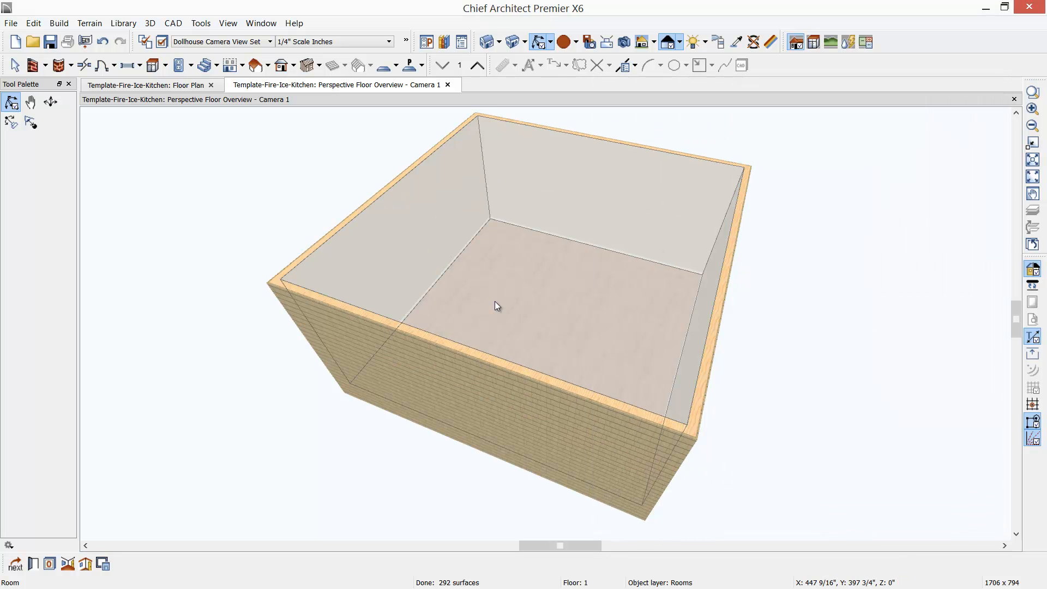
key(space)
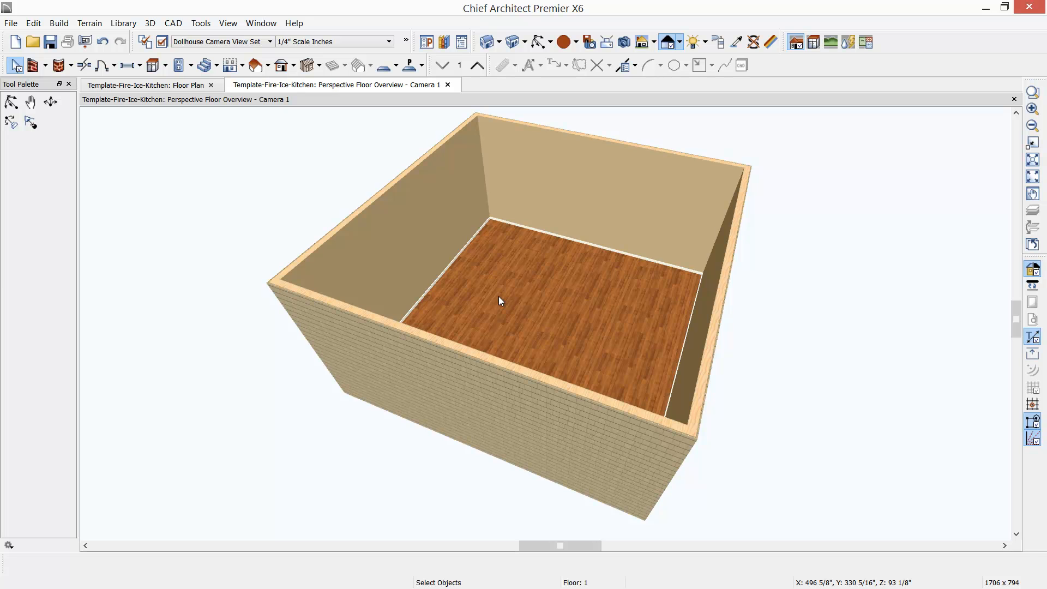
Apply the library's Antique Natural EHK10LG wood material to the kitchen floor.
click(446, 43)
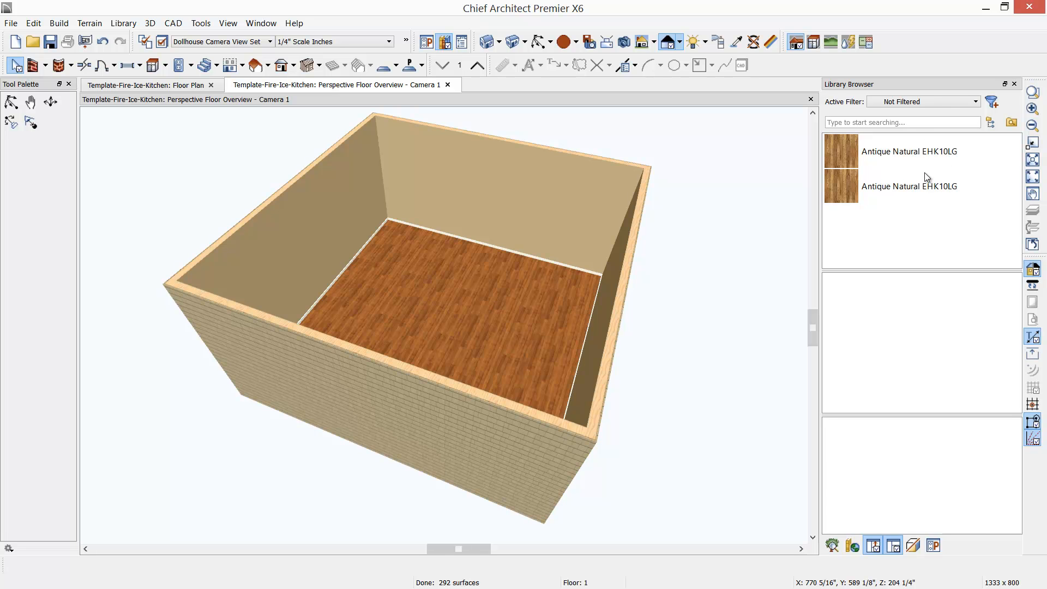
click(872, 150)
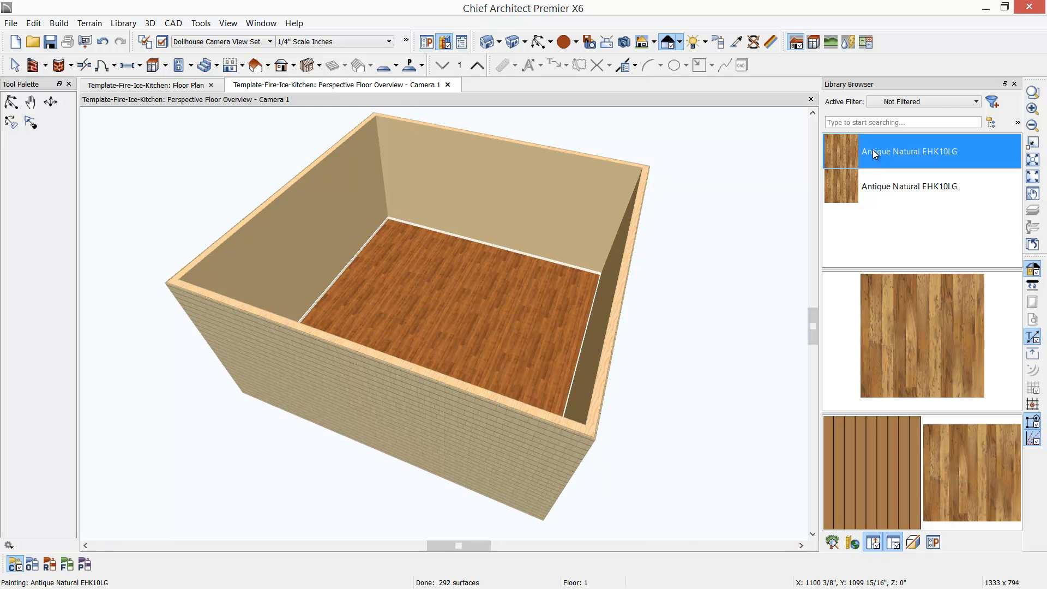
click(443, 286)
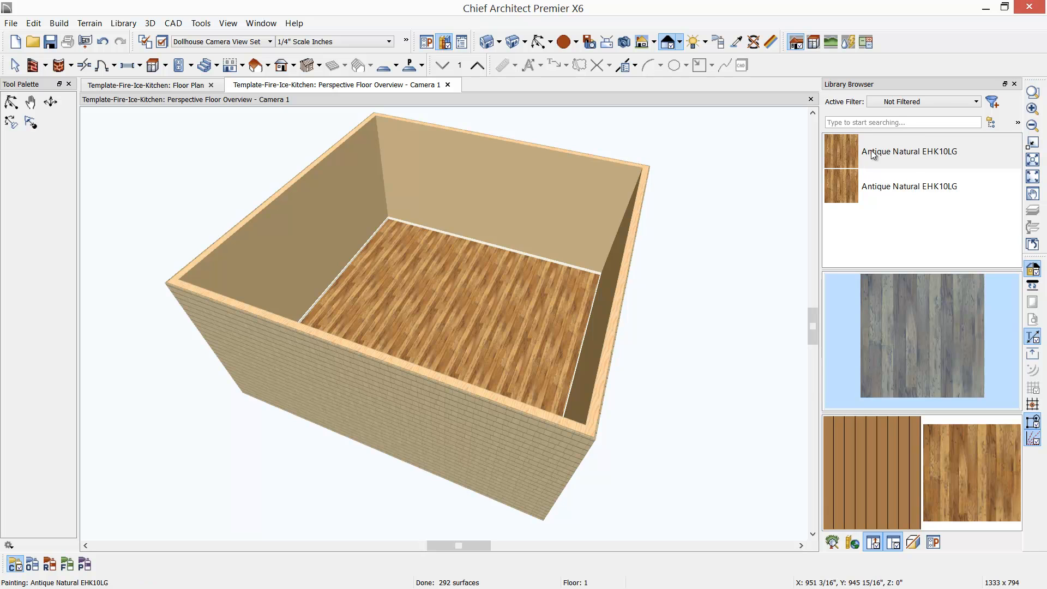
Search the library for 780e and paint the interior walls with 780E-1 - BILLOWY DOWN, with color blending turned off.
click(927, 123)
text(780e)
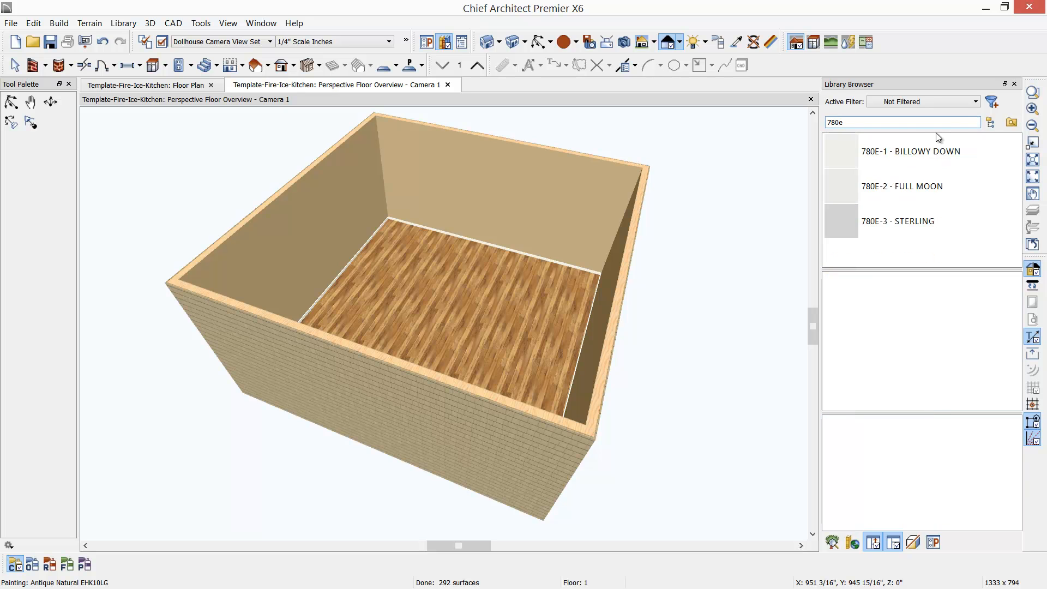
click(916, 152)
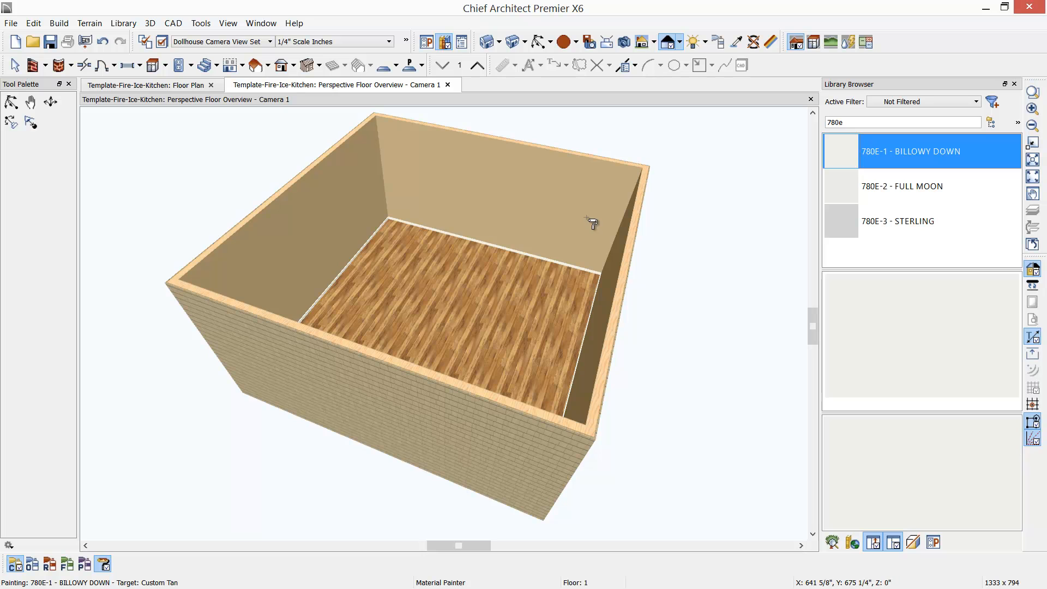
click(103, 564)
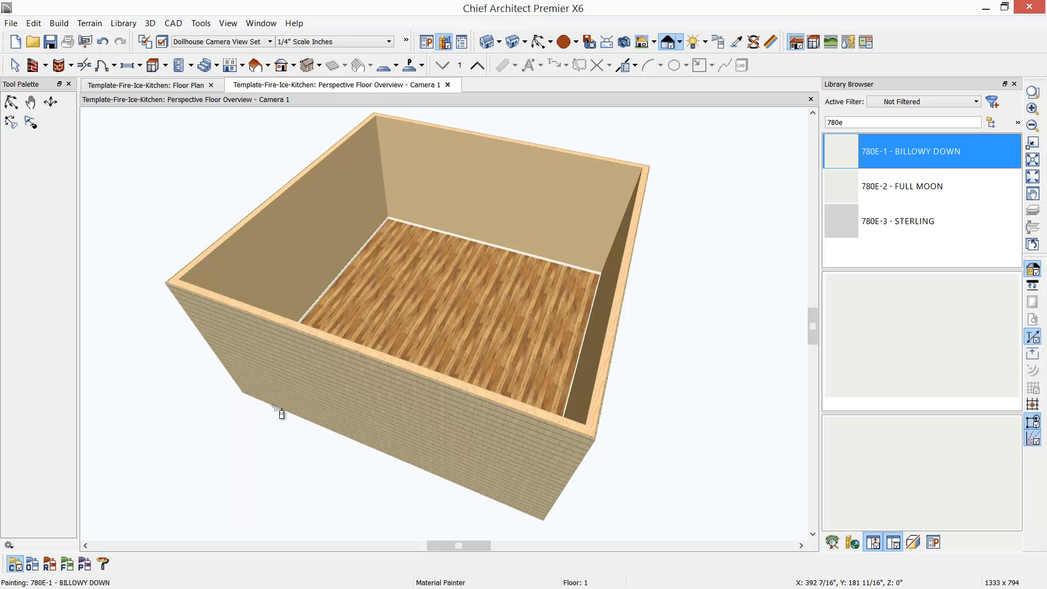
click(522, 195)
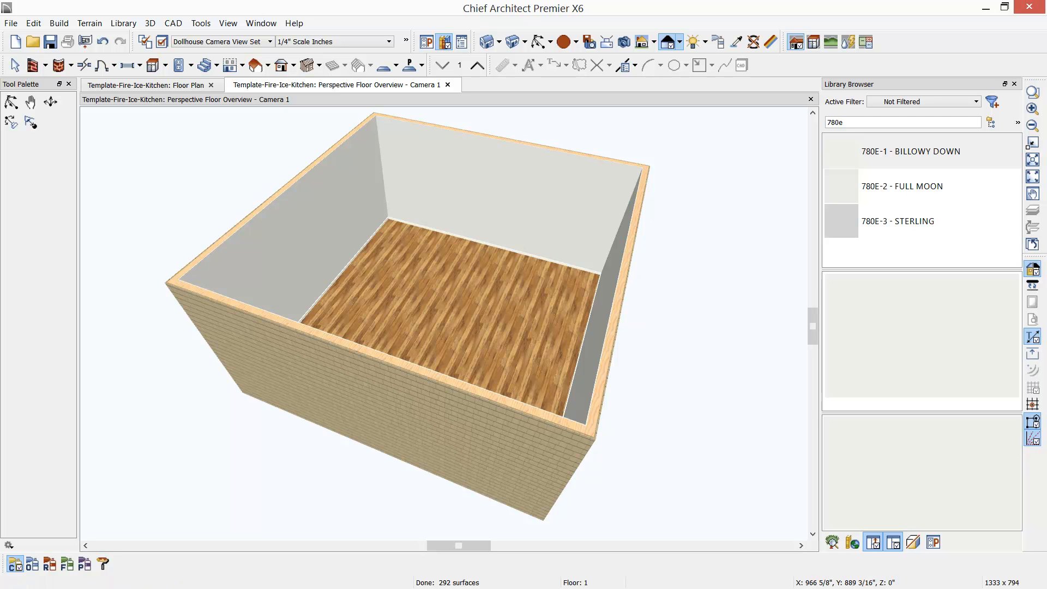
click(1014, 84)
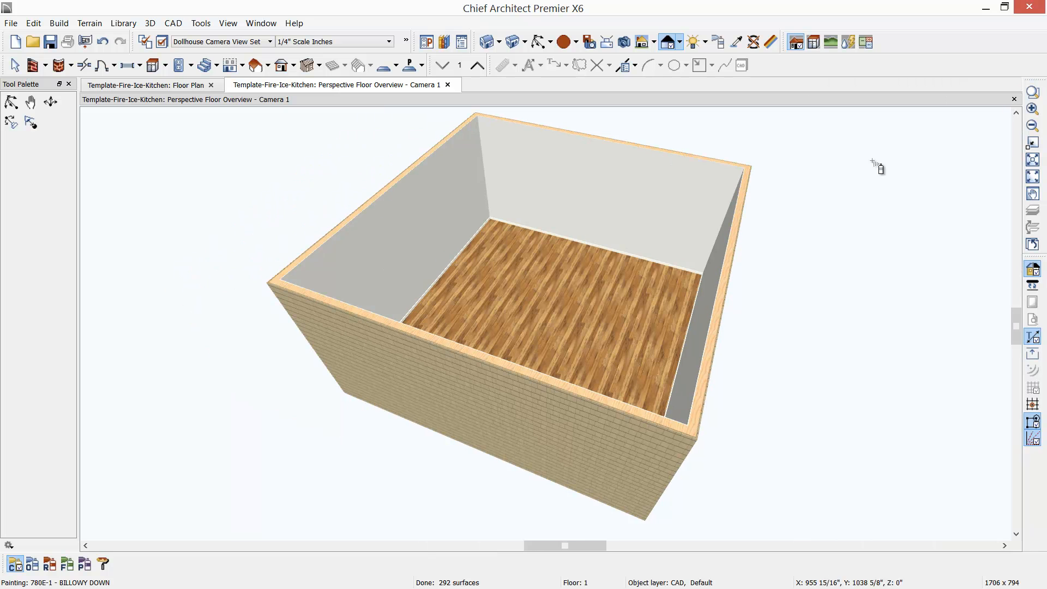
key(Escape)
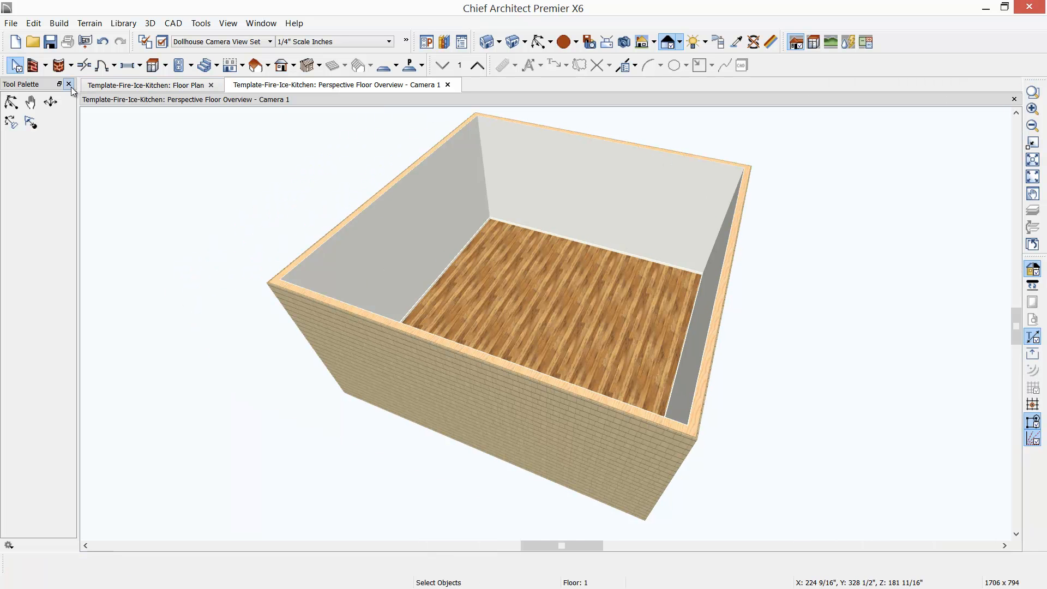
Place a corner base cabinet in the room's far corner and a base cabinet beside it along the back wall.
click(10, 102)
drag(406, 240, 475, 241)
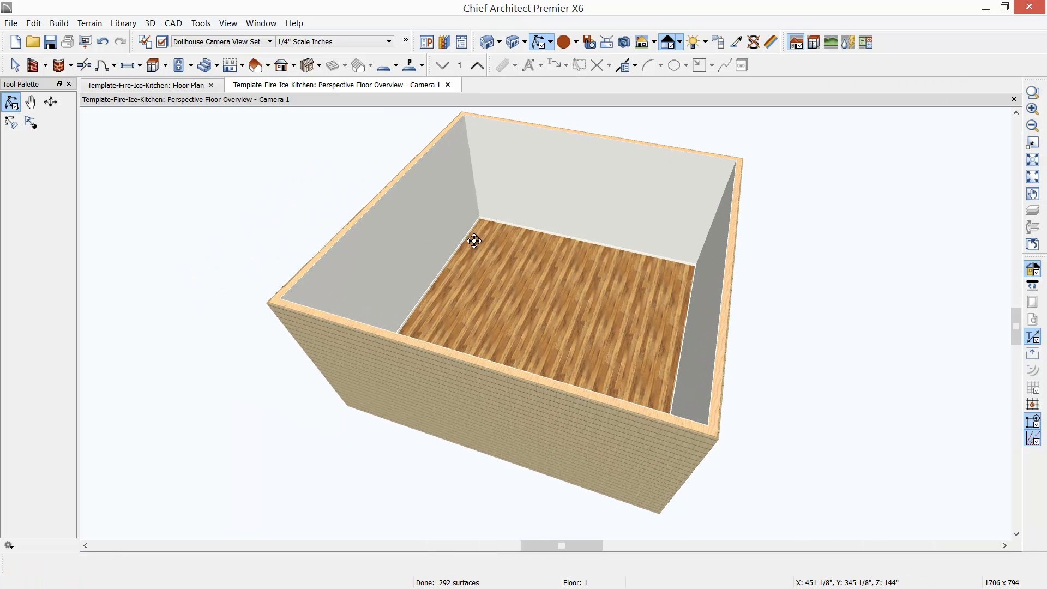
scroll(549, 229, up, 2)
middle_drag(521, 221, 502, 302)
scroll(502, 302, up, 2)
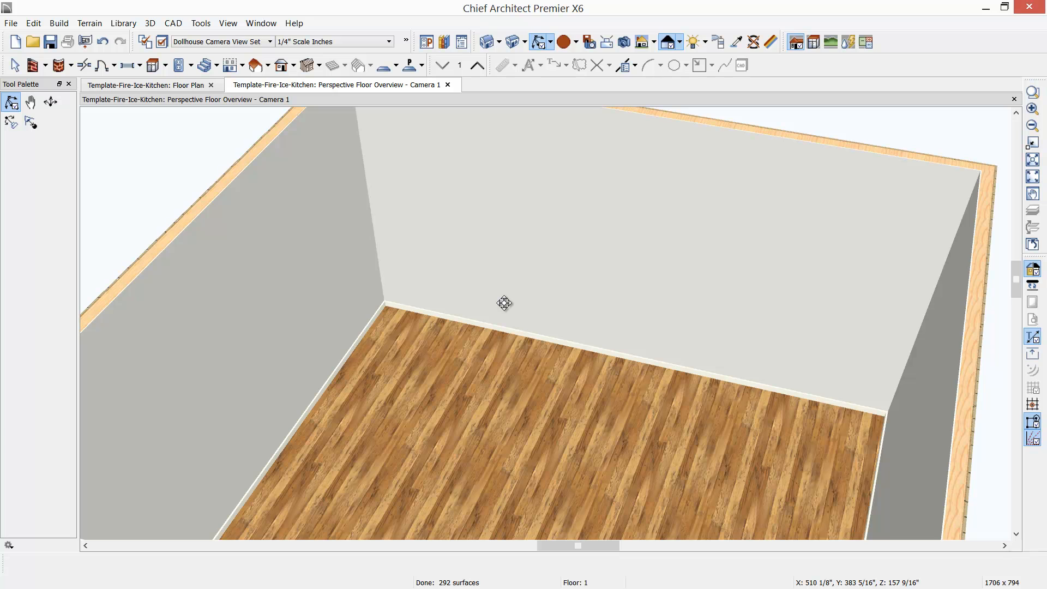
click(154, 66)
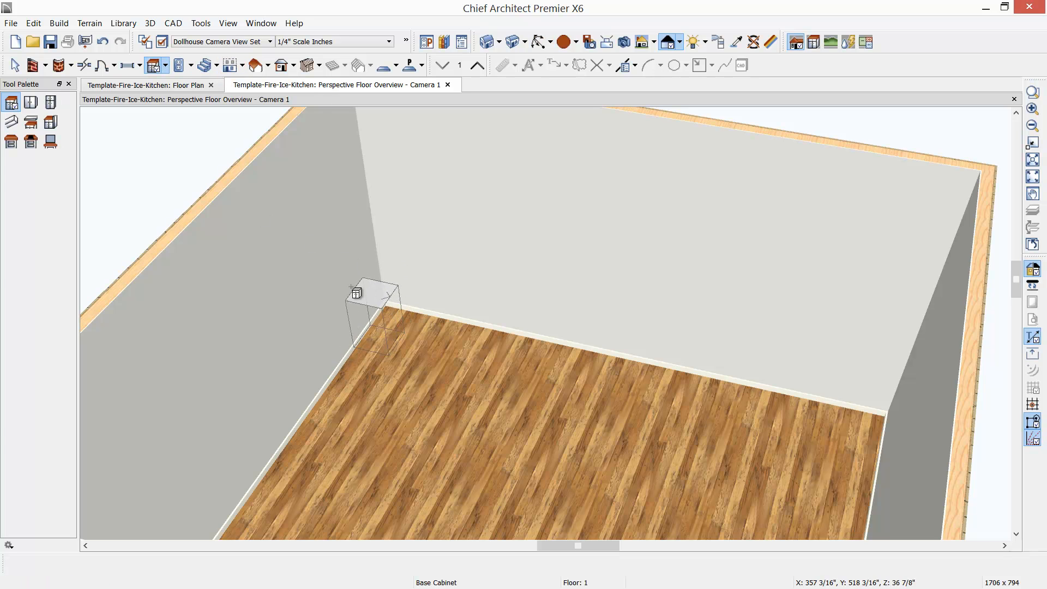
scroll(356, 294, up, 1)
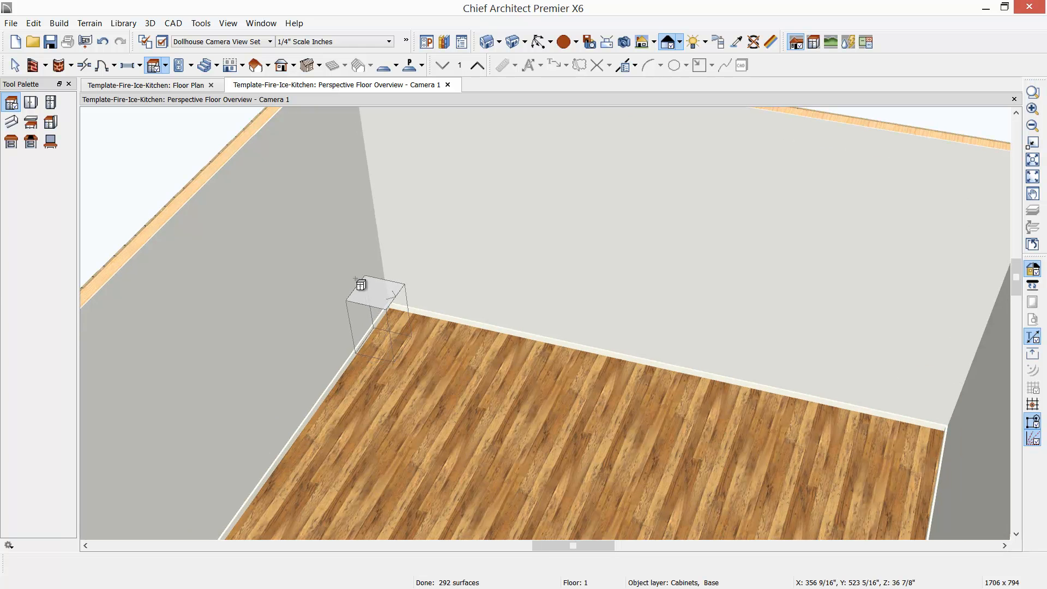
click(375, 229)
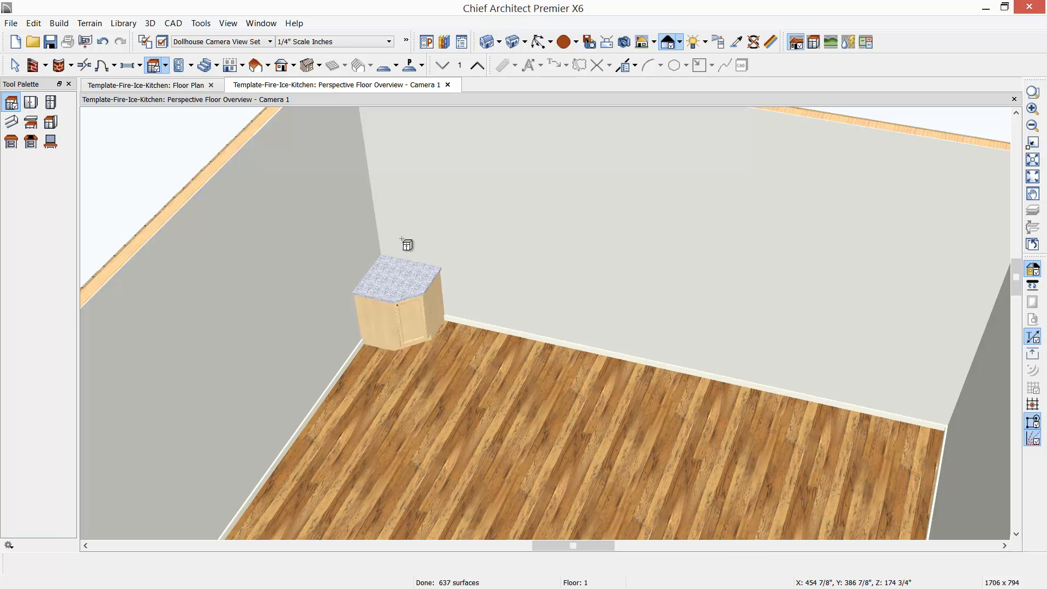
click(456, 291)
scroll(456, 305, up, 1)
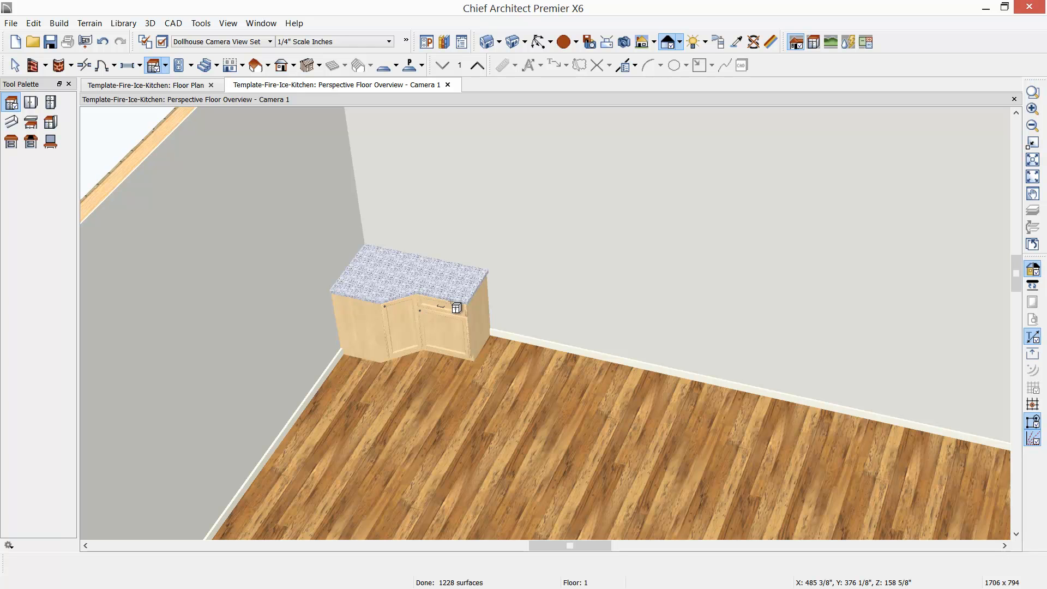
Place a base cabinet along the side wall and widen it so it joins the corner cabinet into a continuous run.
scroll(457, 308, up, 1)
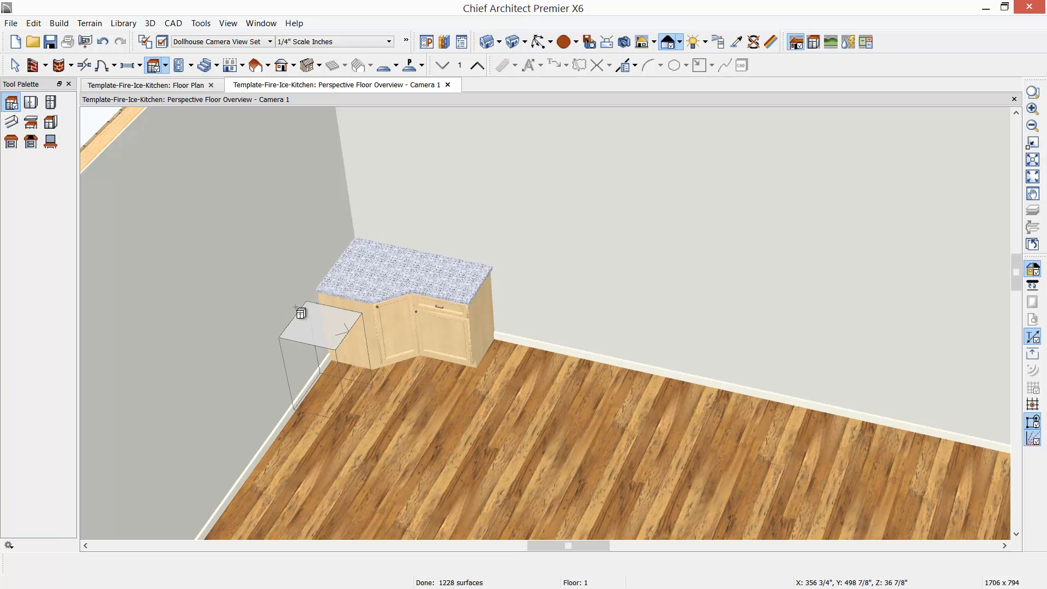
click(317, 326)
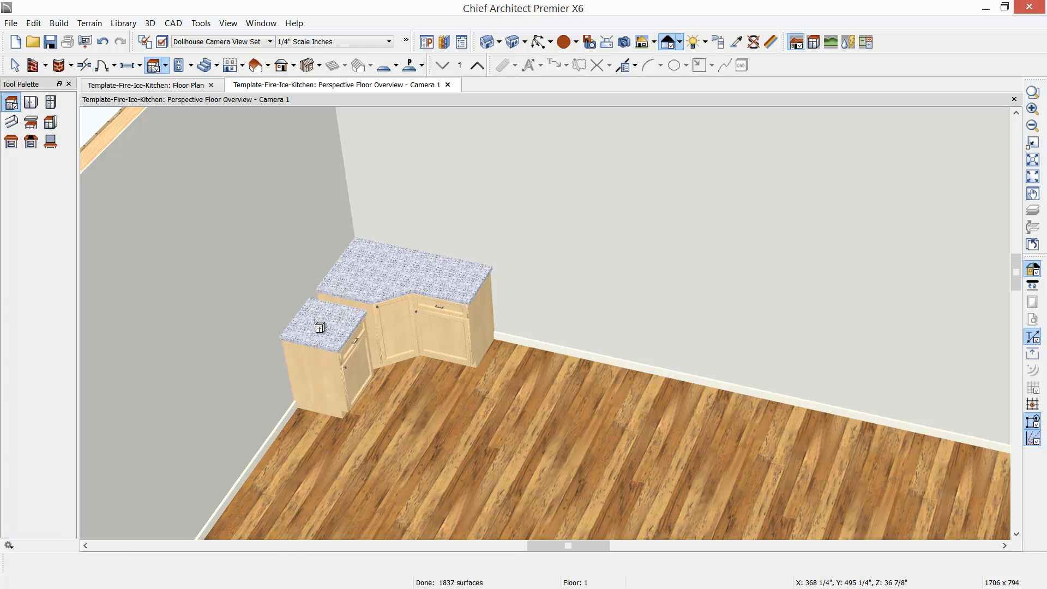
drag(322, 323, 284, 362)
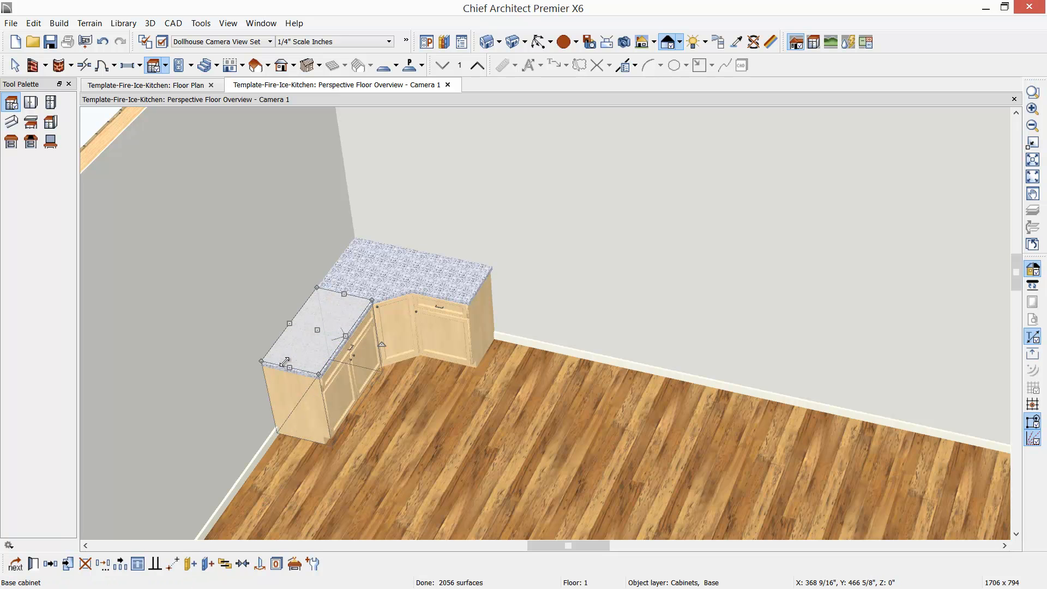
key(space)
scroll(478, 300, up, 2)
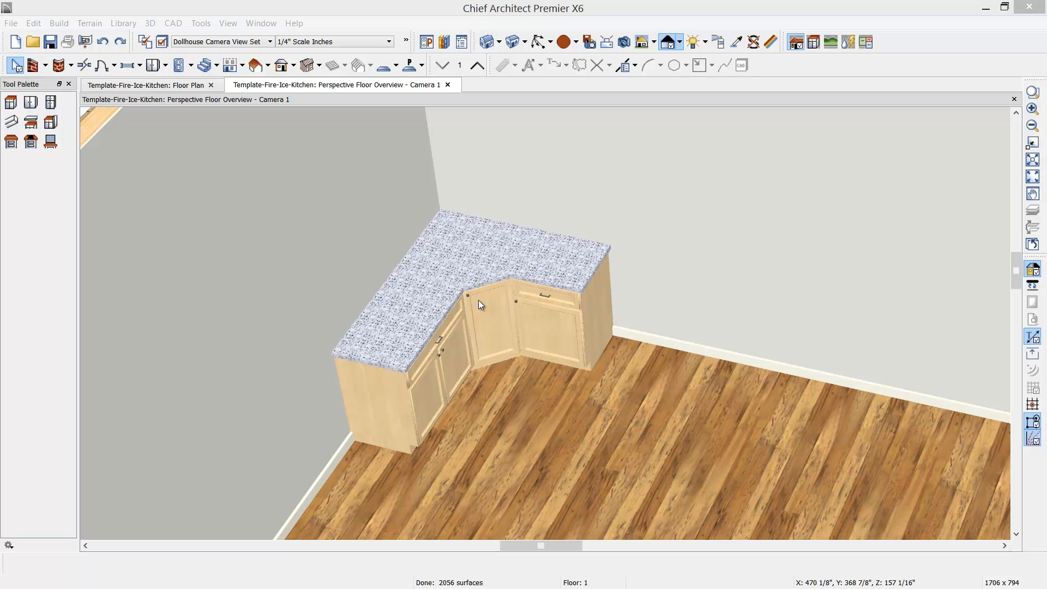
Narrow the back-wall base cabinet to 18" wide and add an 8" drawer beneath its top drawer.
click(560, 326)
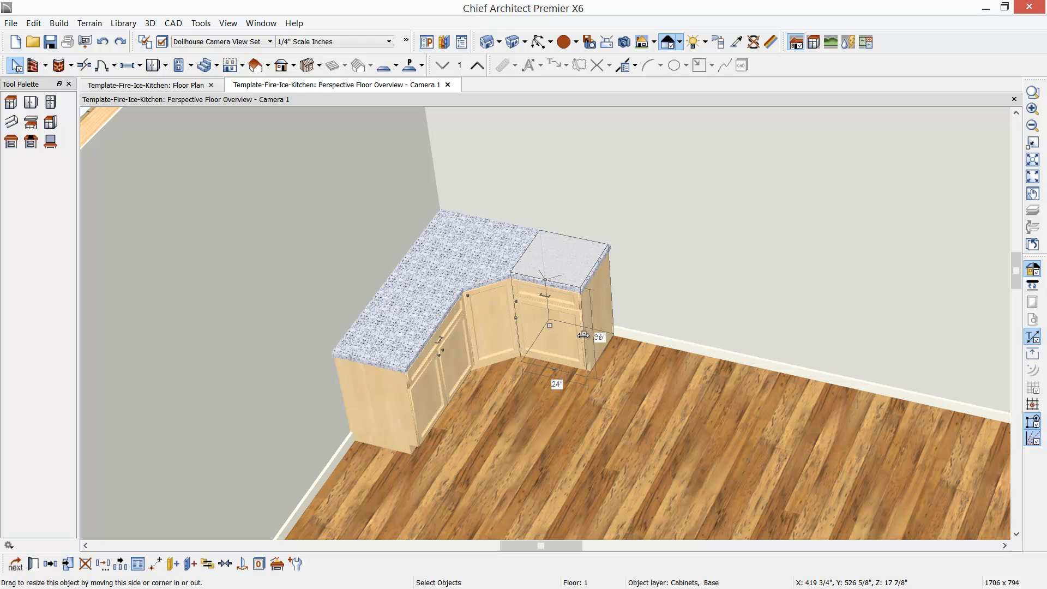
drag(583, 335, 567, 331)
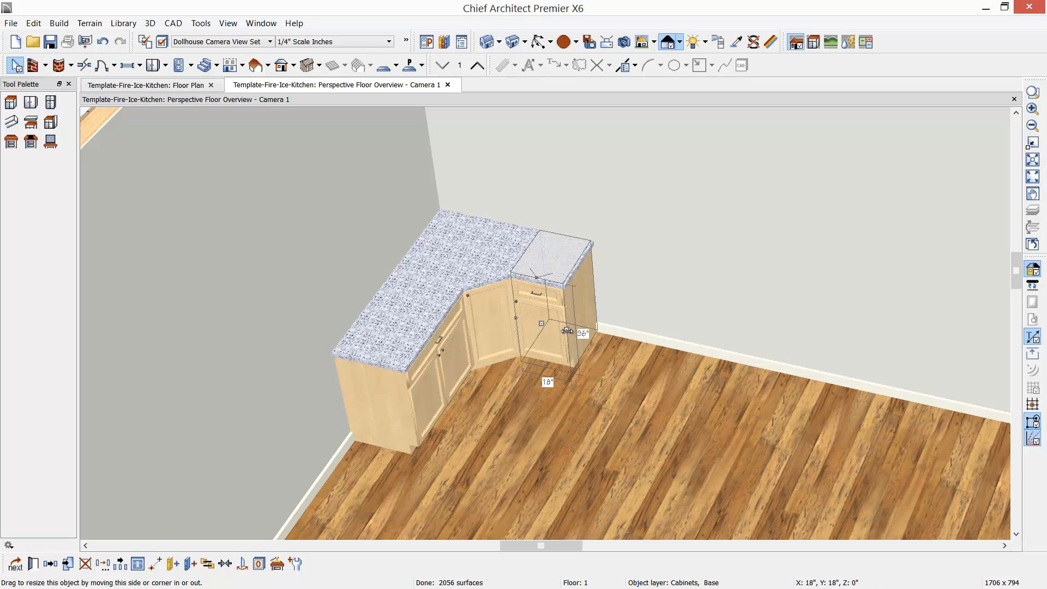
double_click(568, 330)
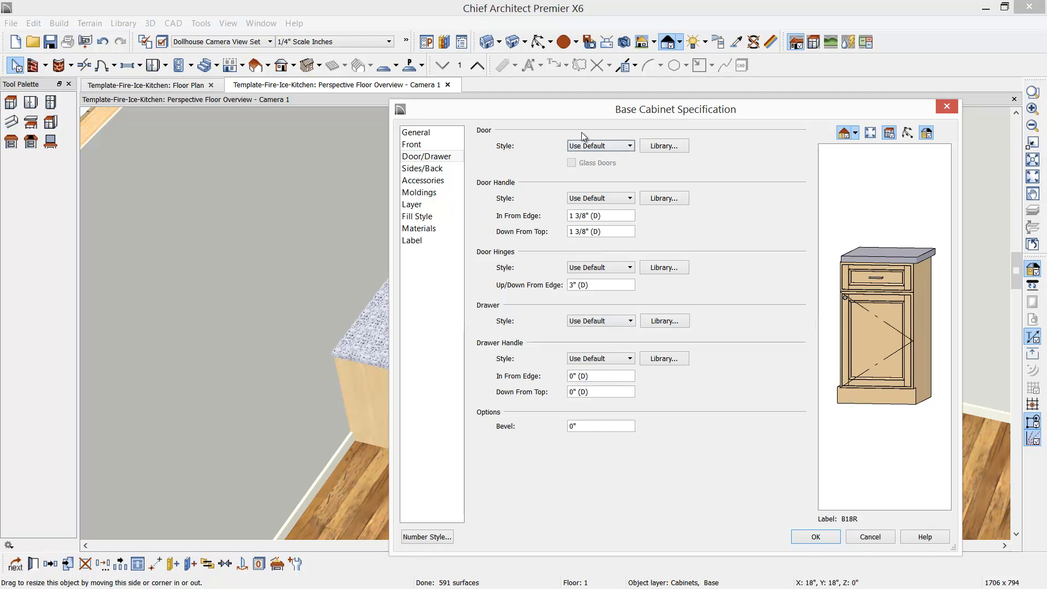
drag(586, 113, 646, 108)
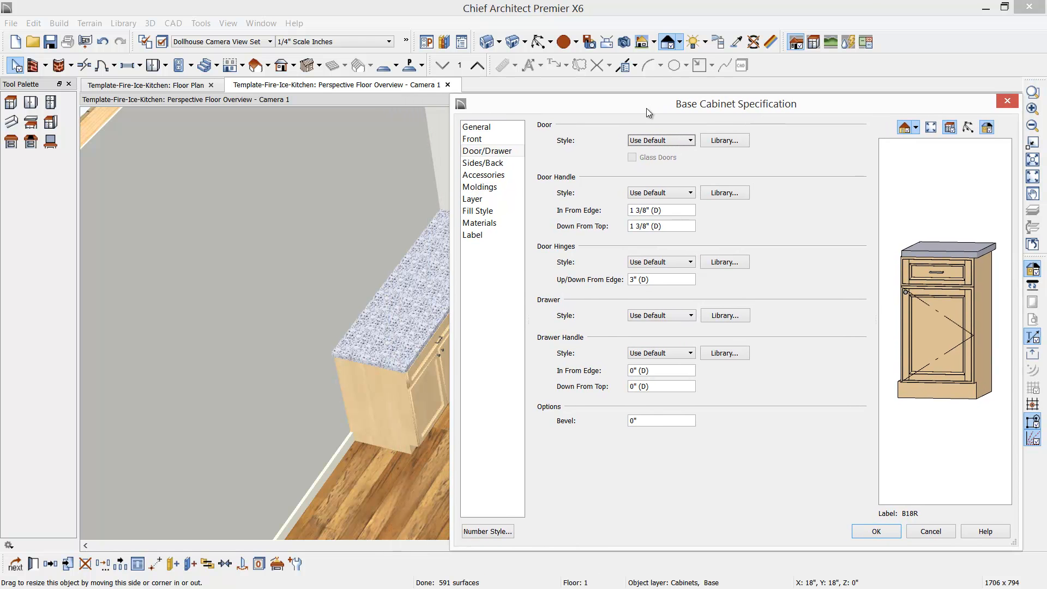
click(921, 270)
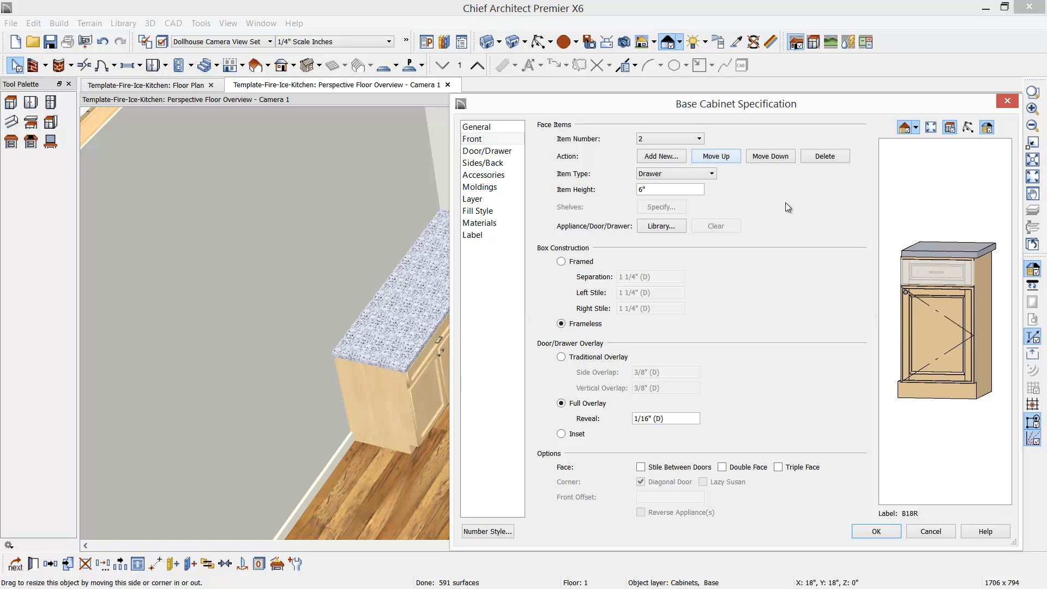
click(899, 284)
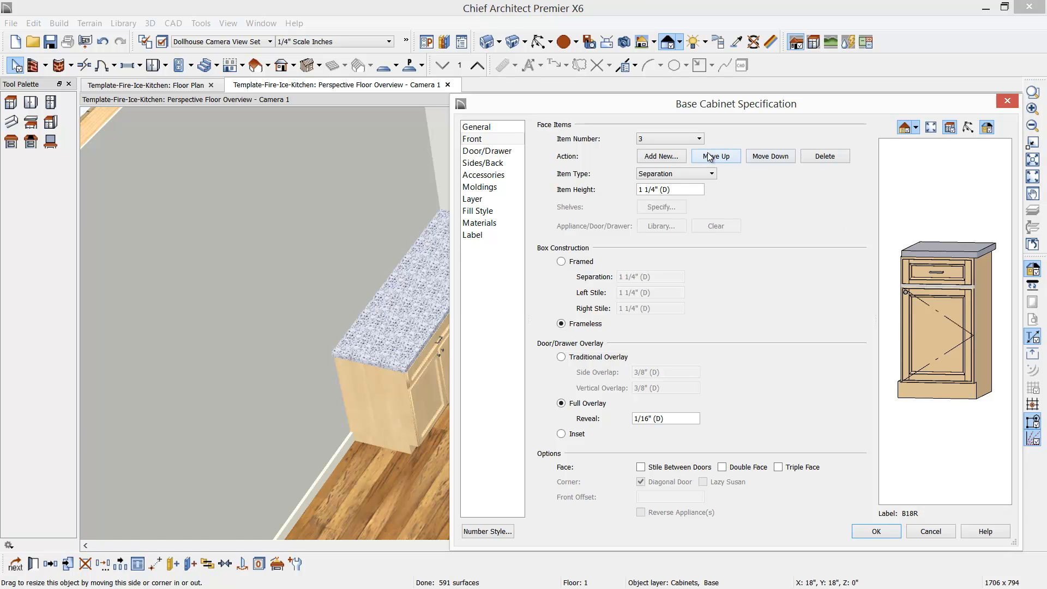
click(673, 157)
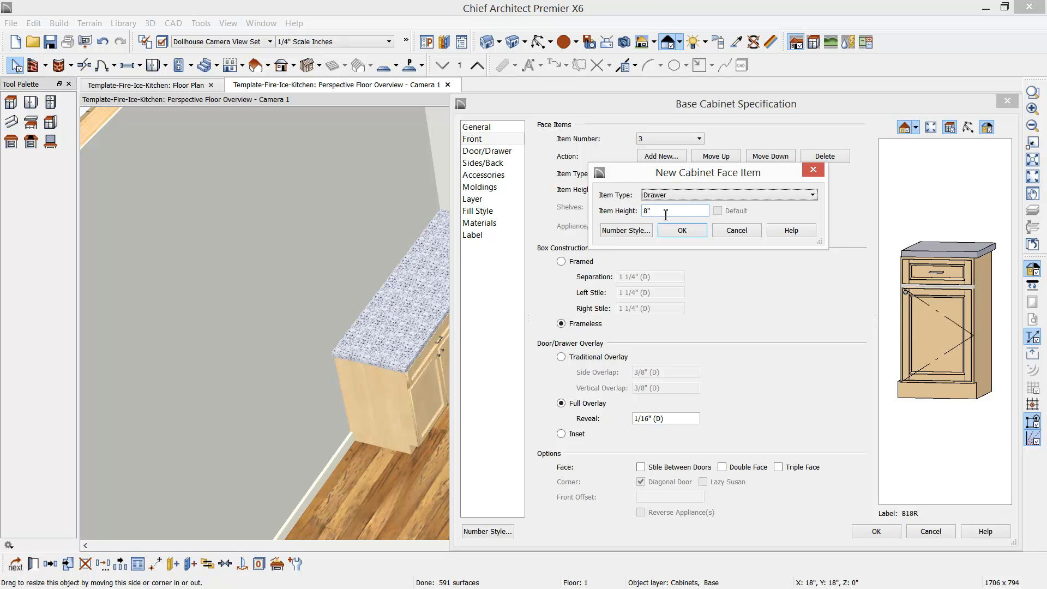
click(682, 230)
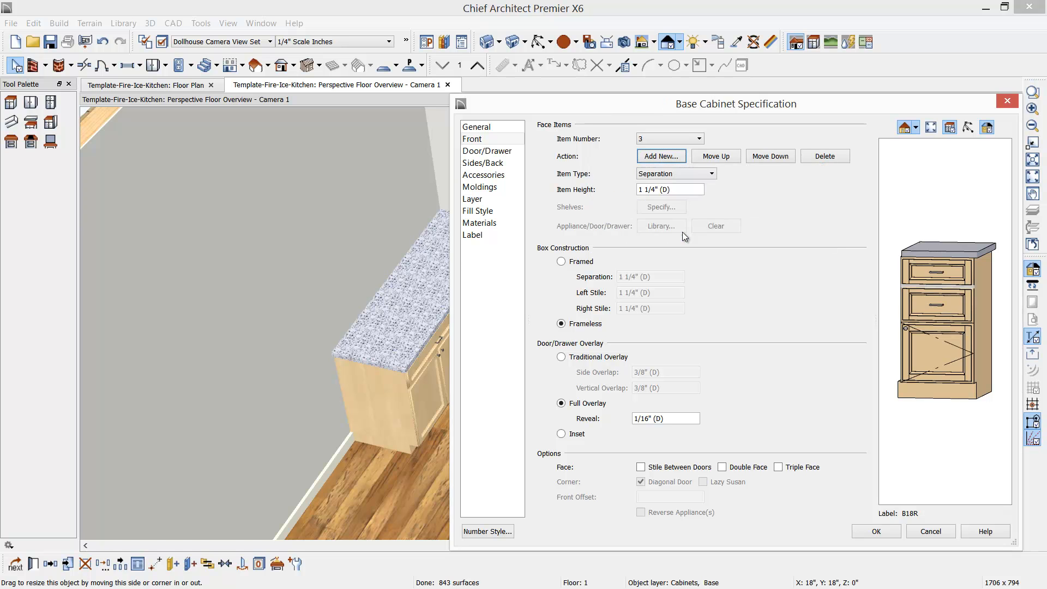
Change the lower door of the 18" cabinet into a drawer and apply the specification.
click(916, 350)
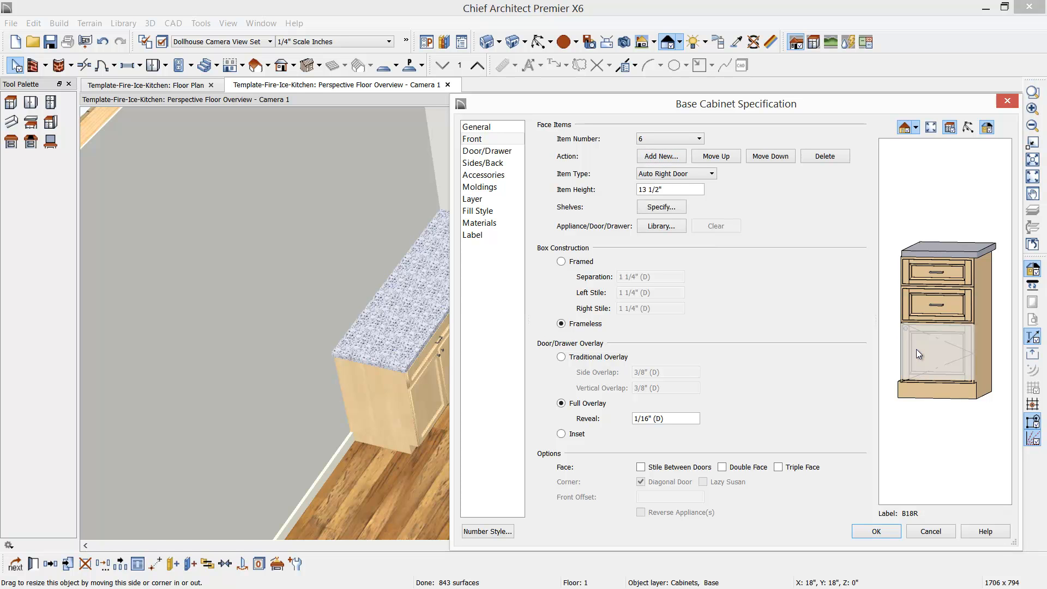
click(711, 174)
click(662, 222)
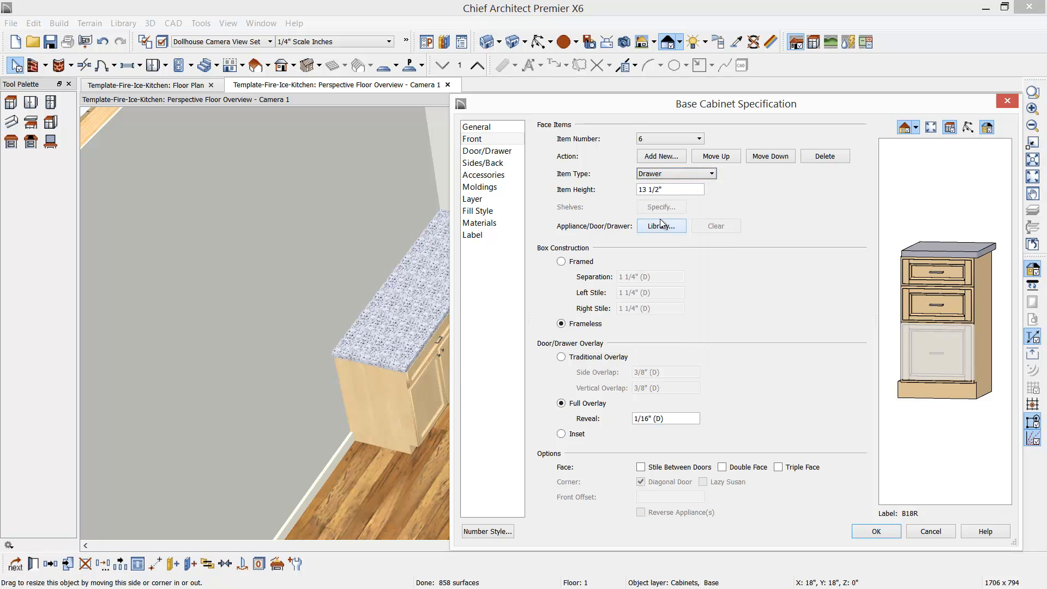
click(882, 532)
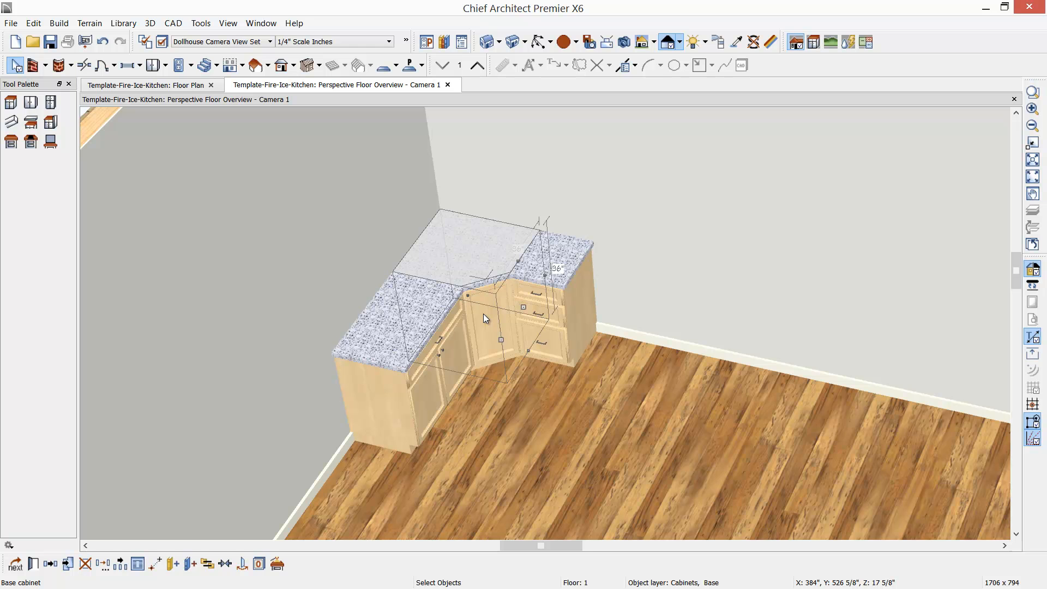
Turn off the corner cabinet's Diagonal Door option, toggle its Lazy Susan option, and apply the specification.
double_click(483, 313)
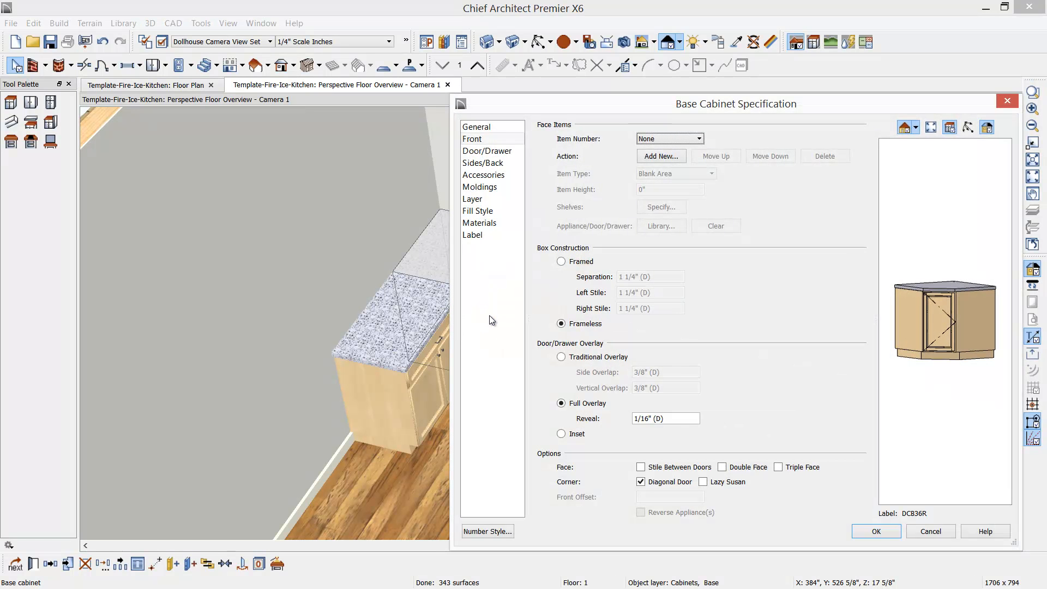
click(945, 330)
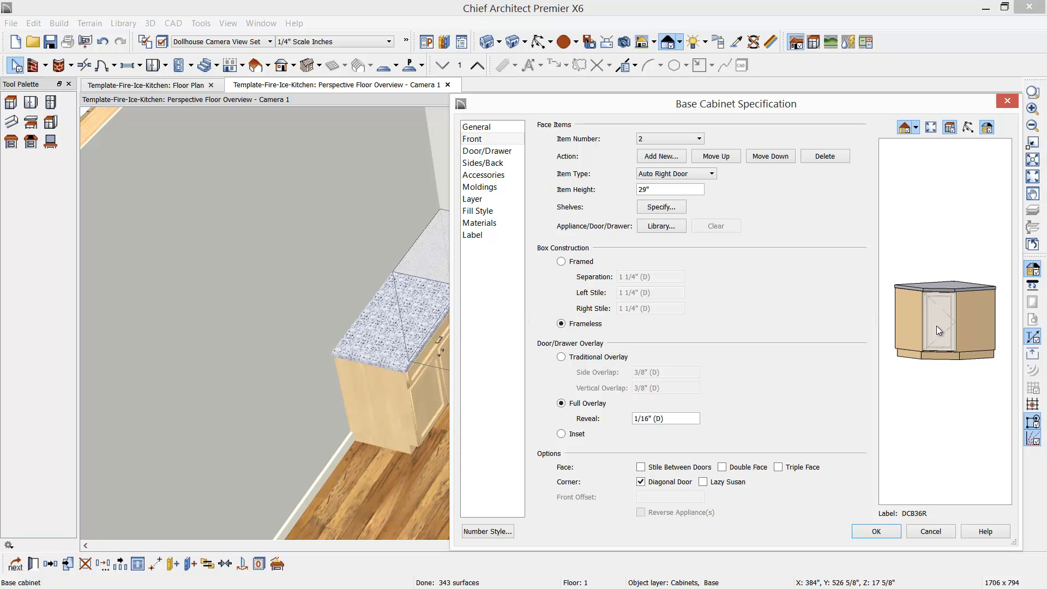
click(641, 481)
click(710, 483)
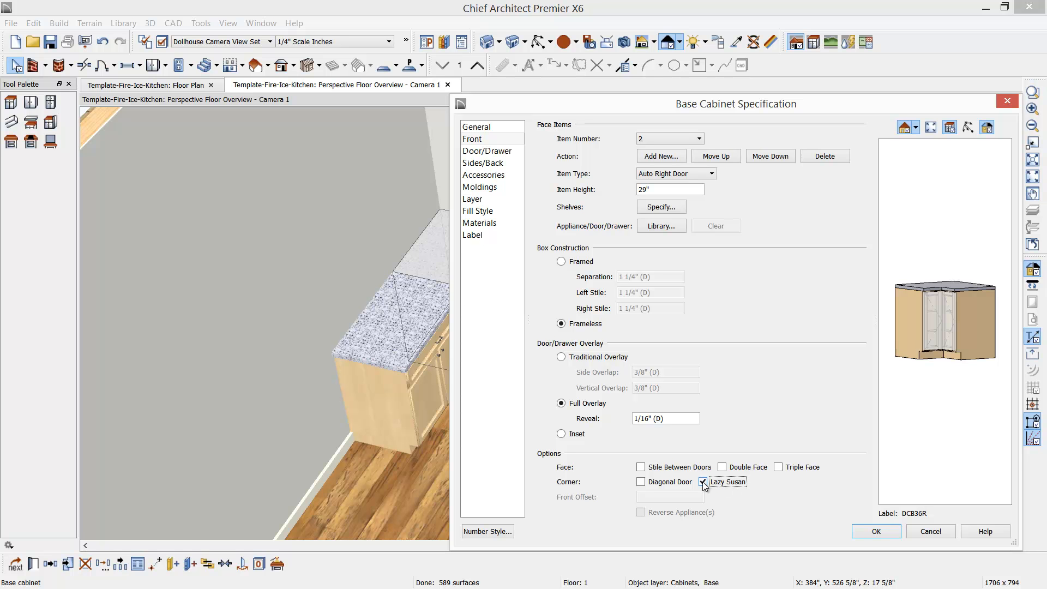
click(703, 482)
click(895, 530)
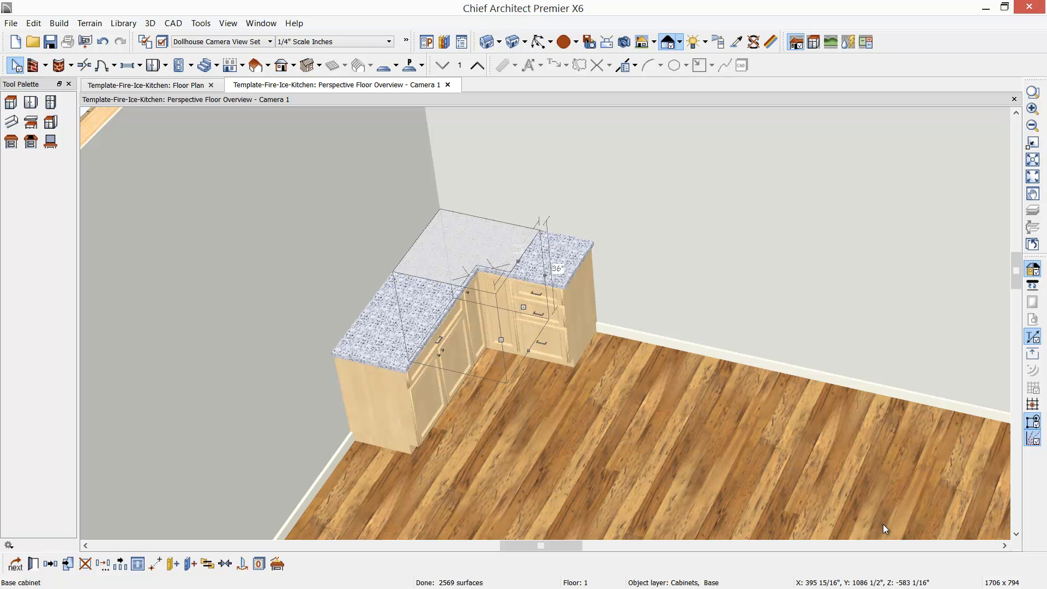
click(476, 434)
Select all three base cabinets and set their shared door style to Slab Doors and drawer style to Slab Drawers.
scroll(464, 373, up, 2)
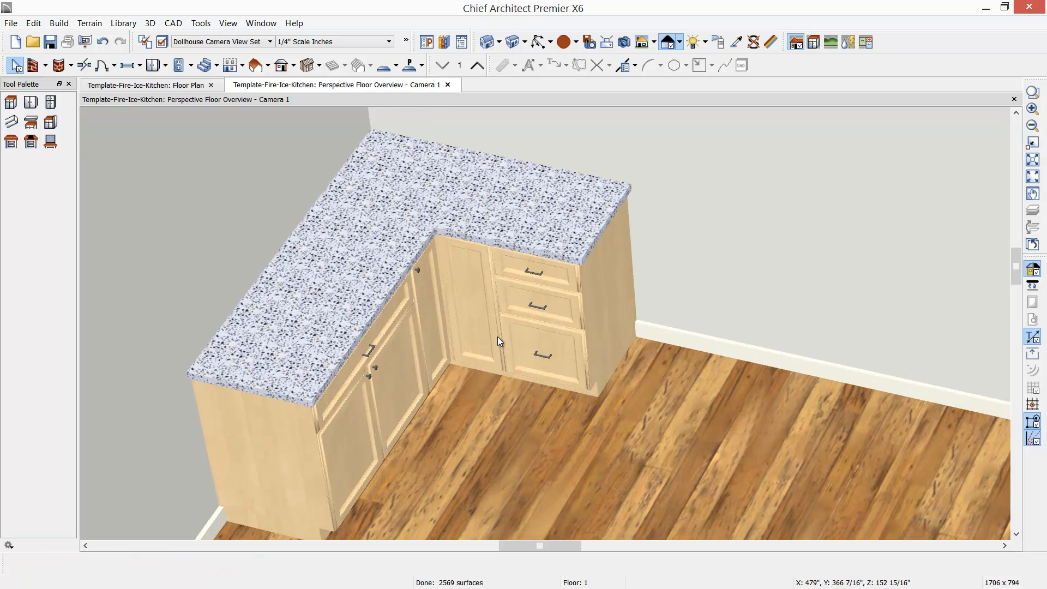
scroll(481, 369, up, 1)
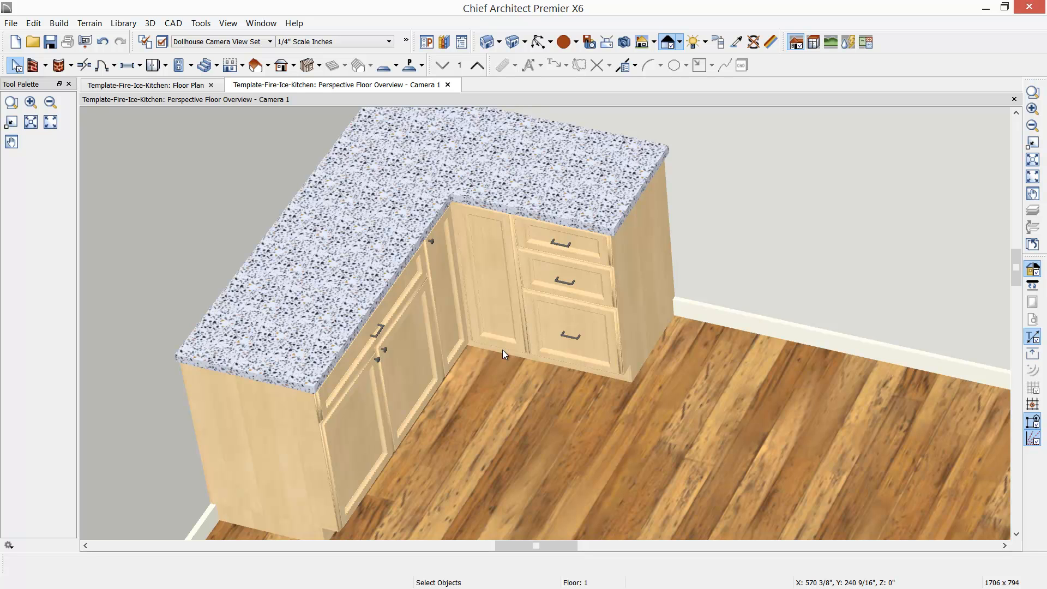
click(417, 361)
shift+click(471, 263)
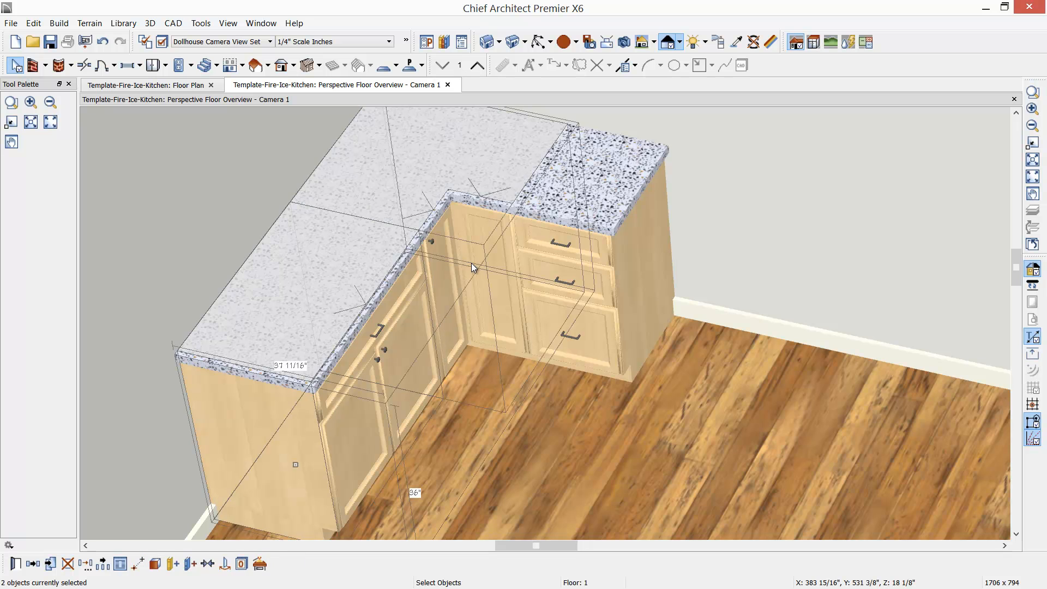
shift+click(598, 321)
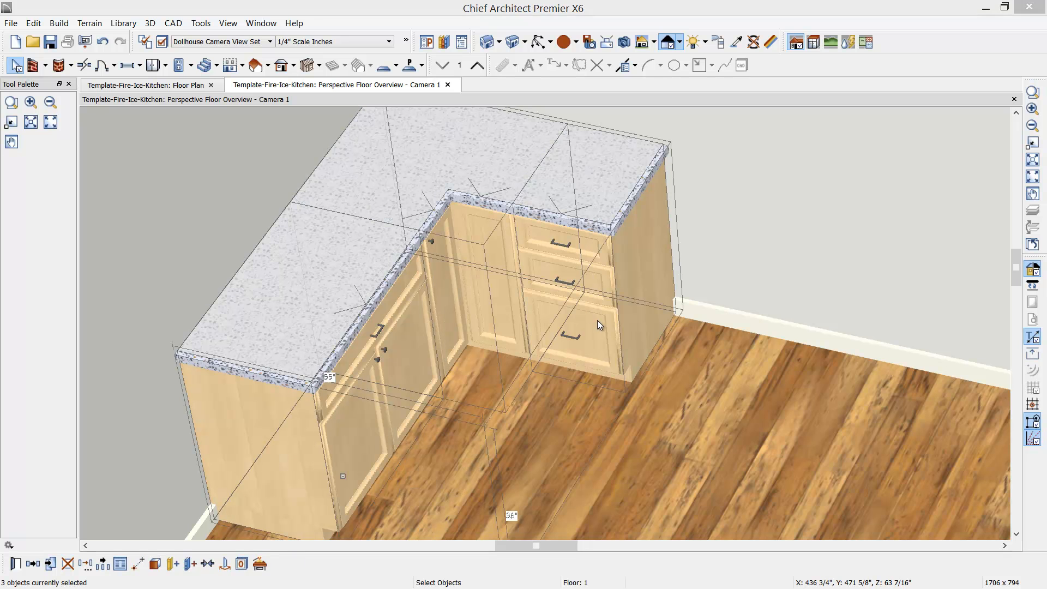
double_click(597, 320)
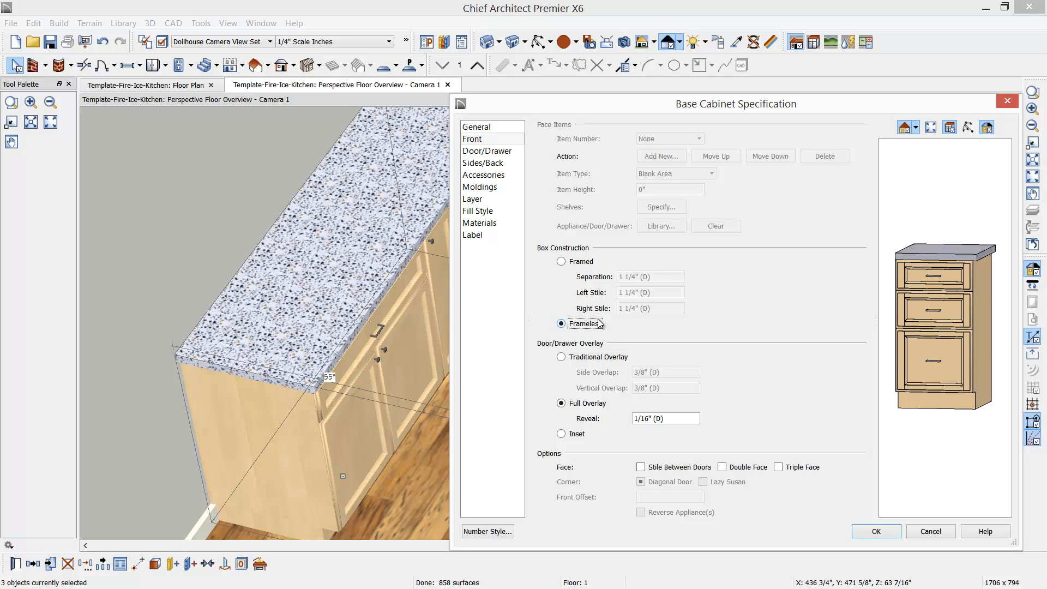
click(948, 287)
click(506, 152)
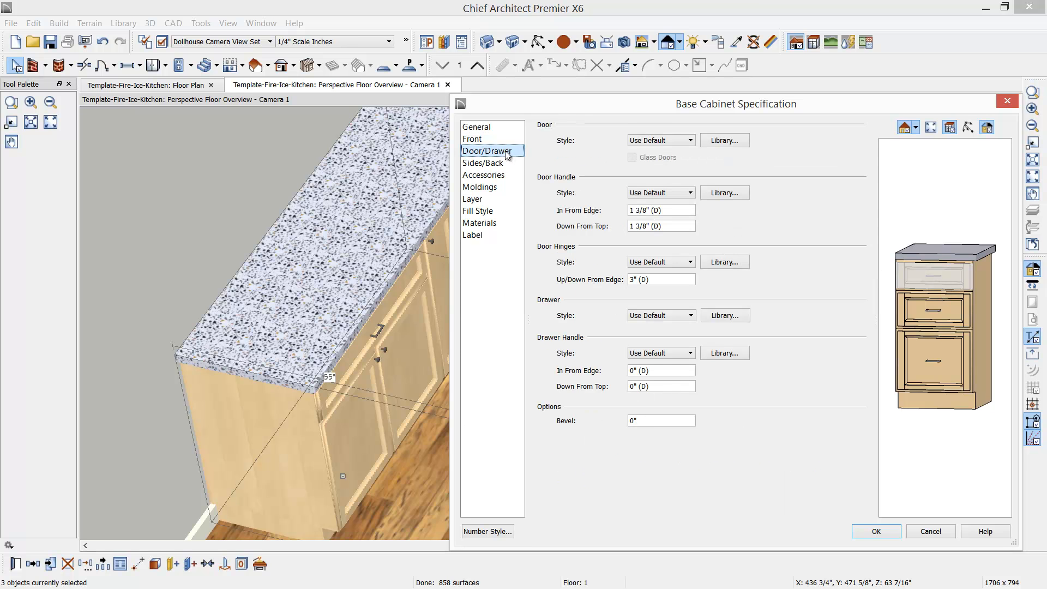
click(691, 140)
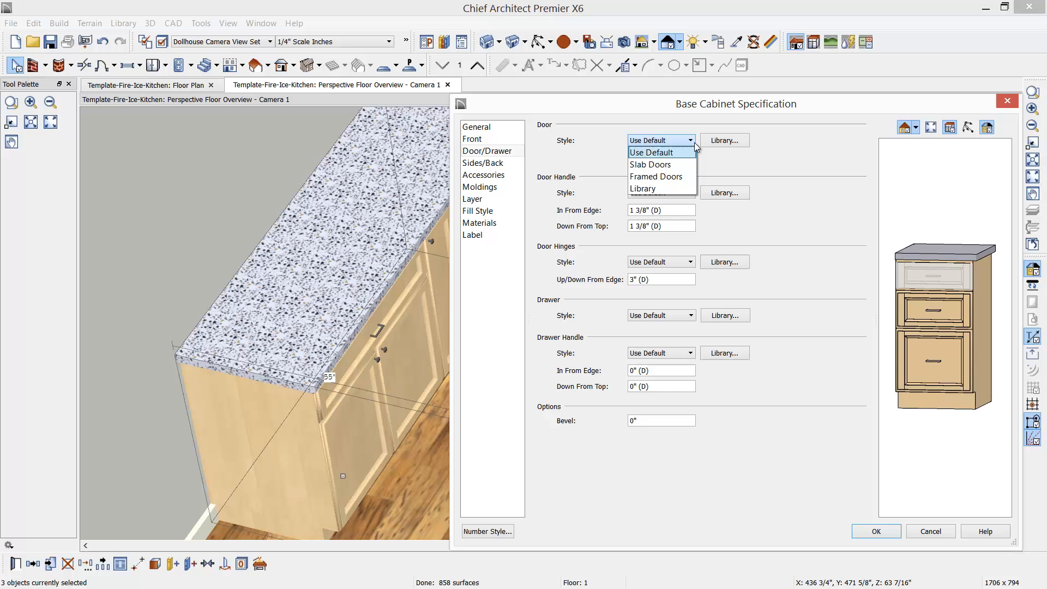
click(669, 165)
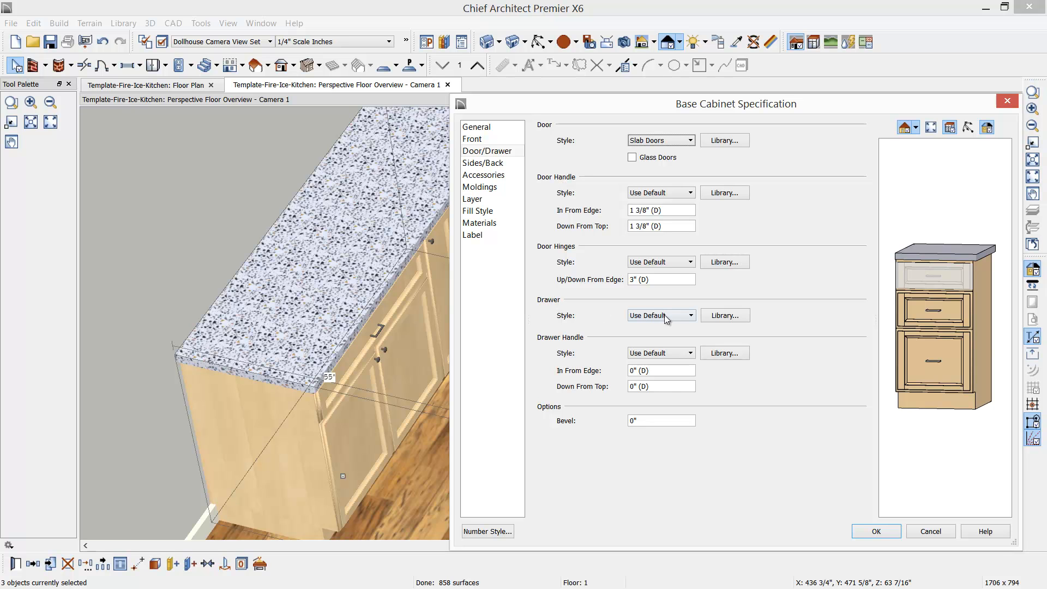
click(689, 319)
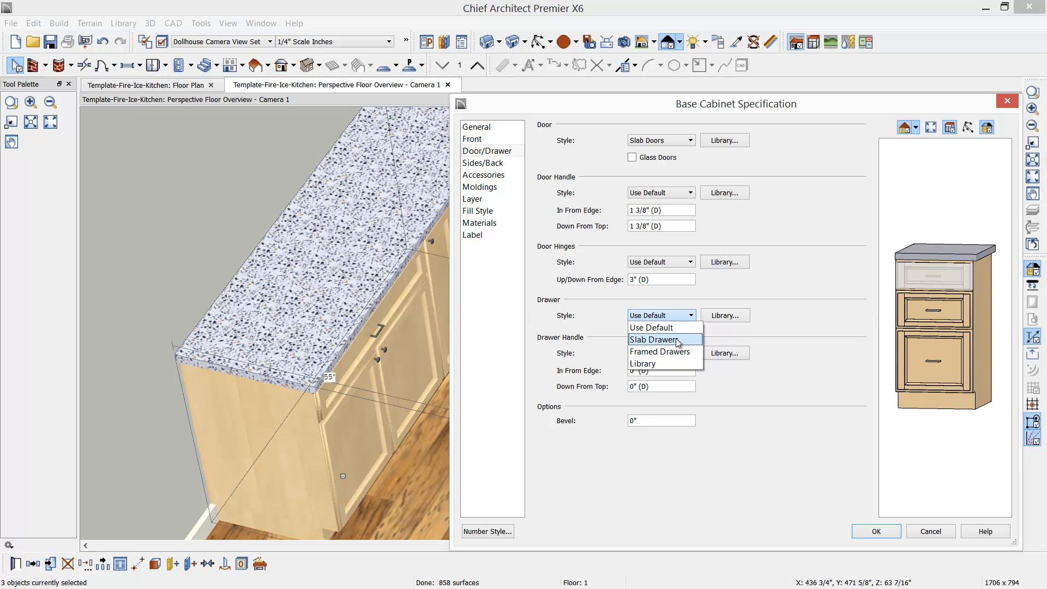
click(678, 341)
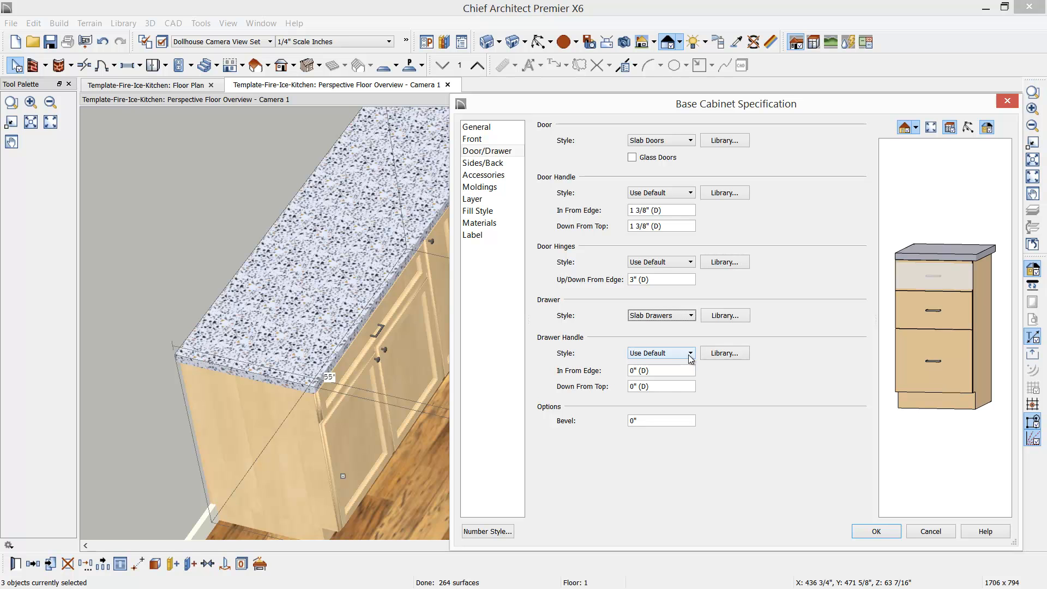
Set the shared drawer handle to Wide Cup Pull from the user catalog's FIRE-ICE-Kitchen folder.
click(714, 354)
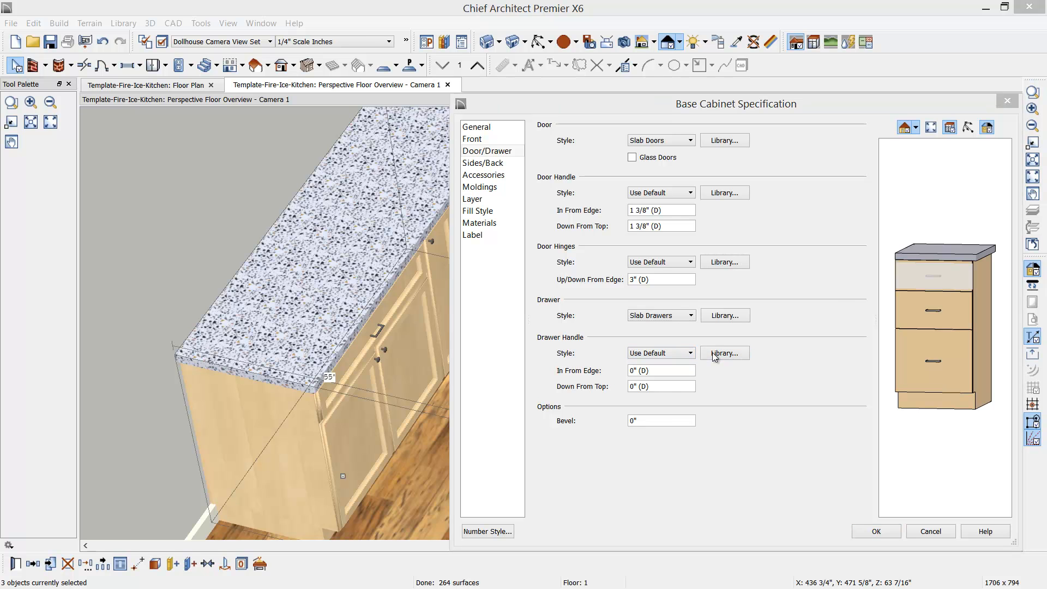
drag(775, 140, 674, 125)
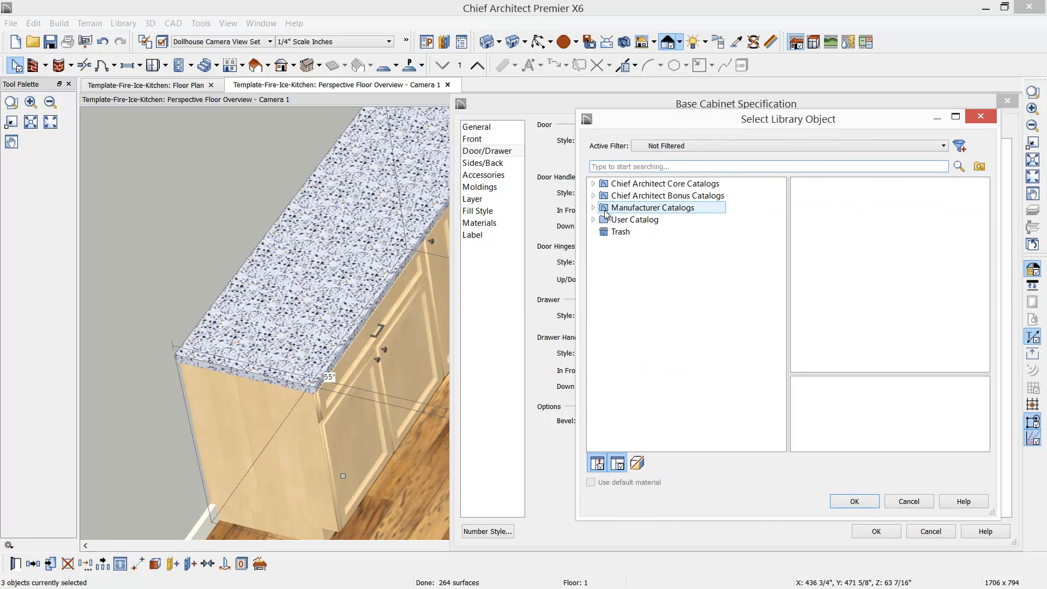
click(593, 220)
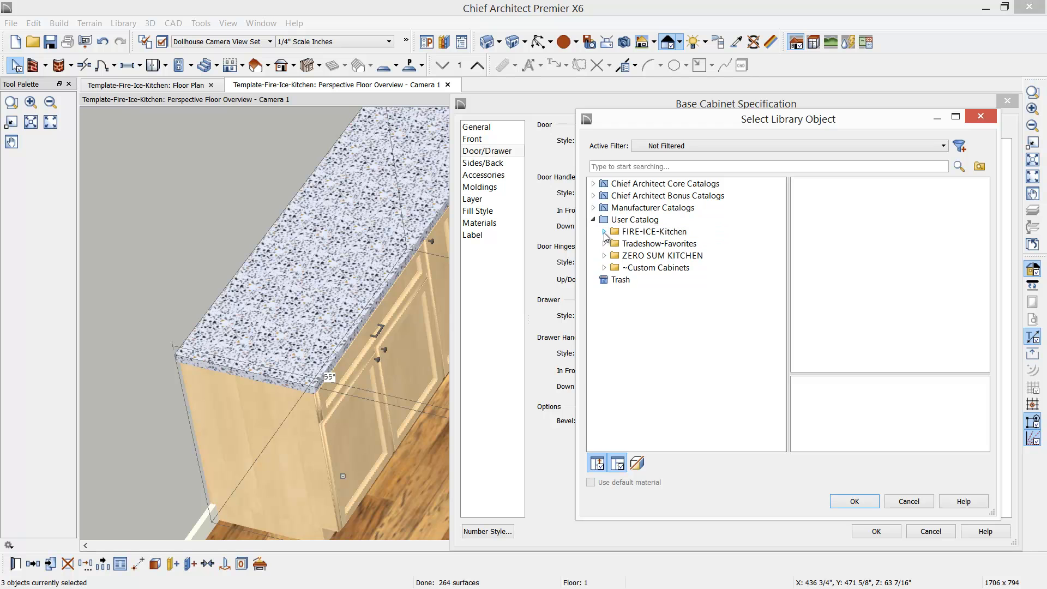
click(604, 231)
click(627, 246)
click(654, 243)
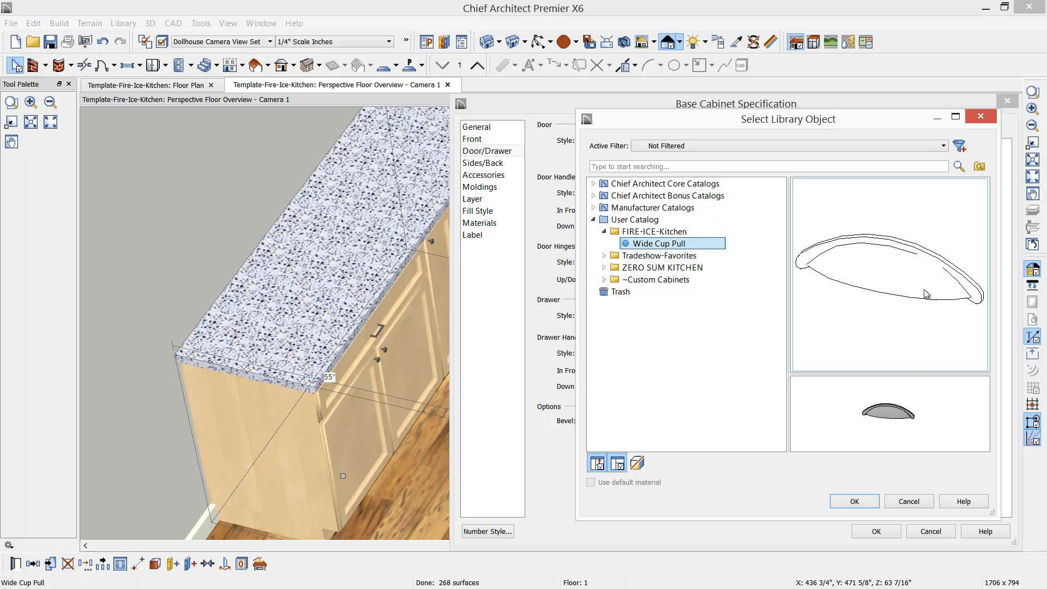
click(856, 501)
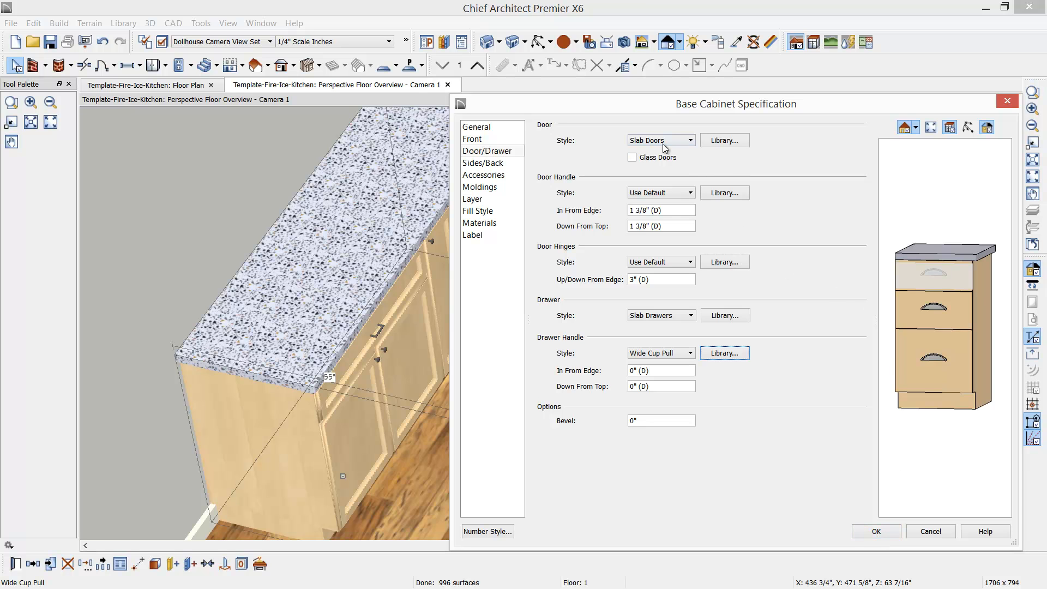
Change the three base cabinets' door style to Framed Doors, apply the specification, and deselect the cabinets.
click(689, 140)
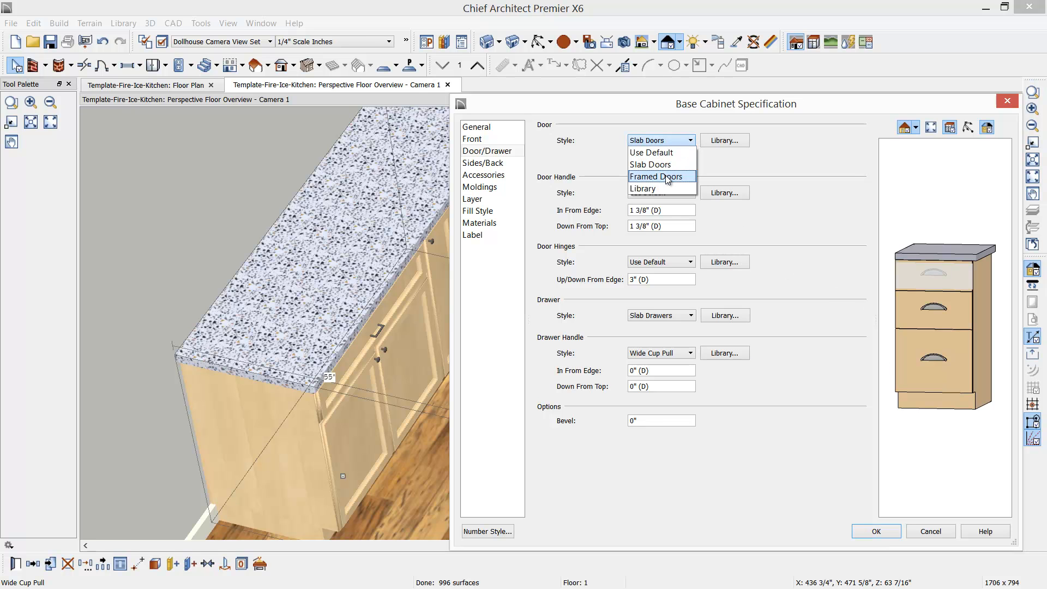
click(668, 174)
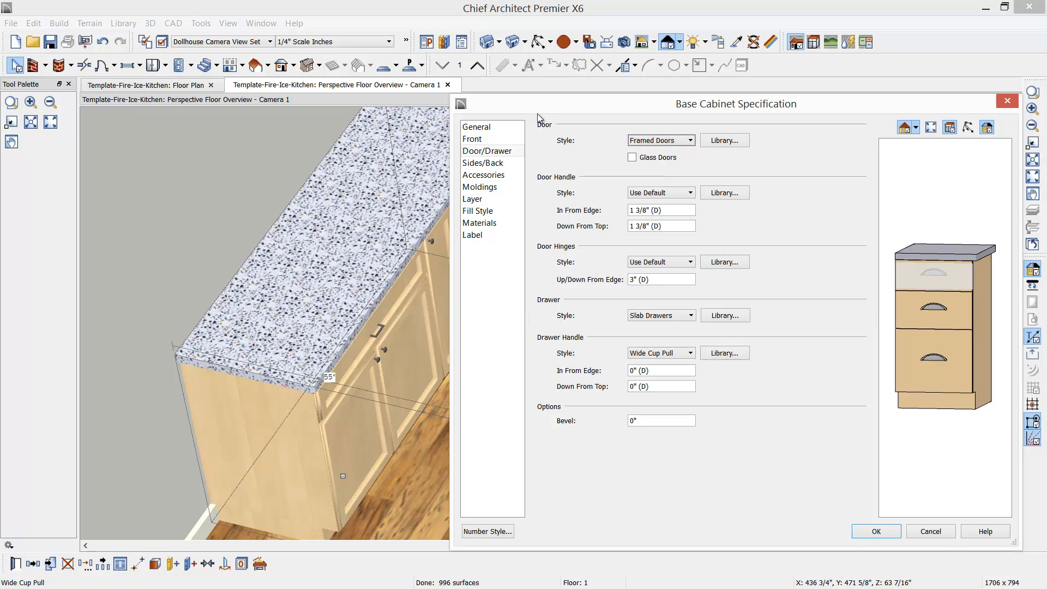
click(888, 532)
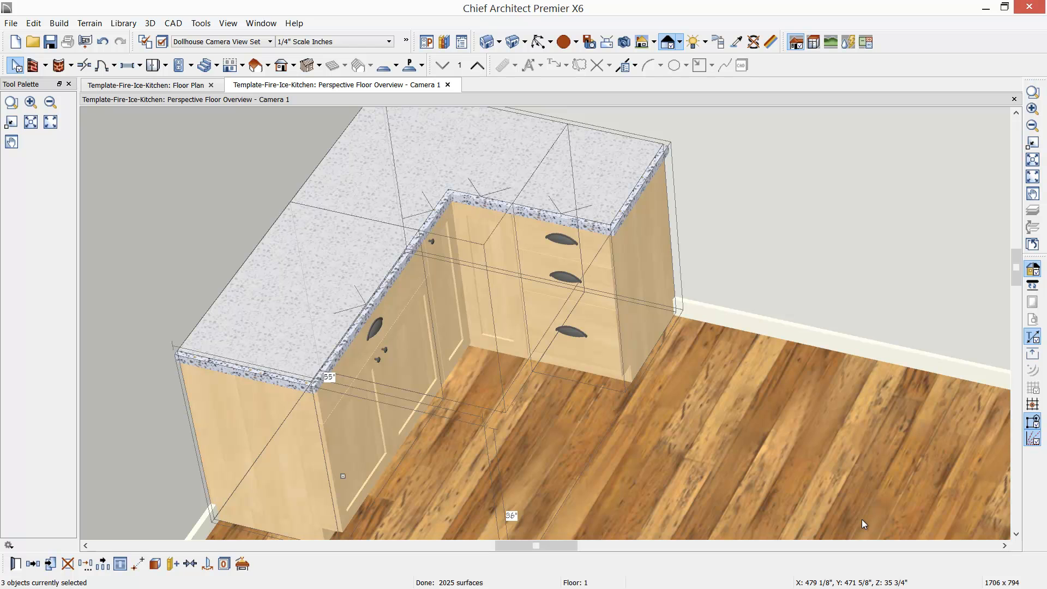
key(Escape)
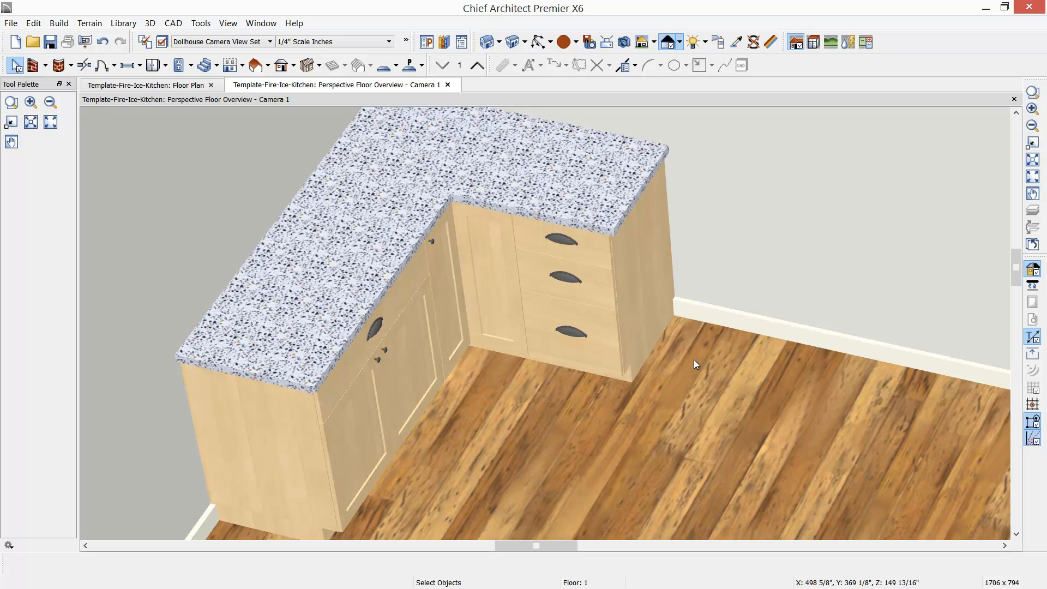
Sample Color - Bone from the baseboard and paint the drawer cabinet's box and fronts, extending it to the other cabinets with the painter's Room Mode.
click(736, 43)
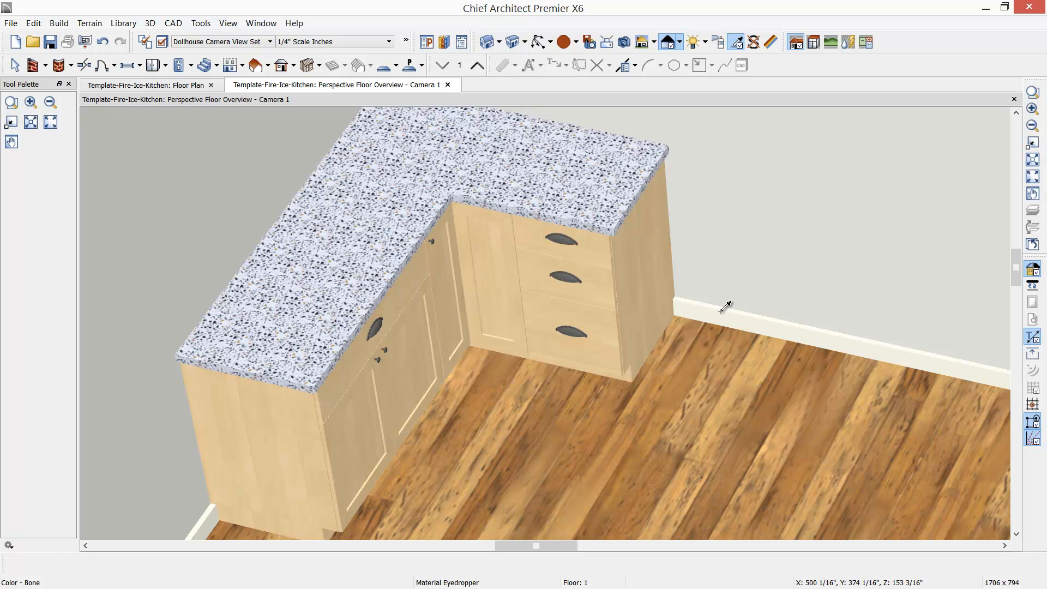
click(722, 312)
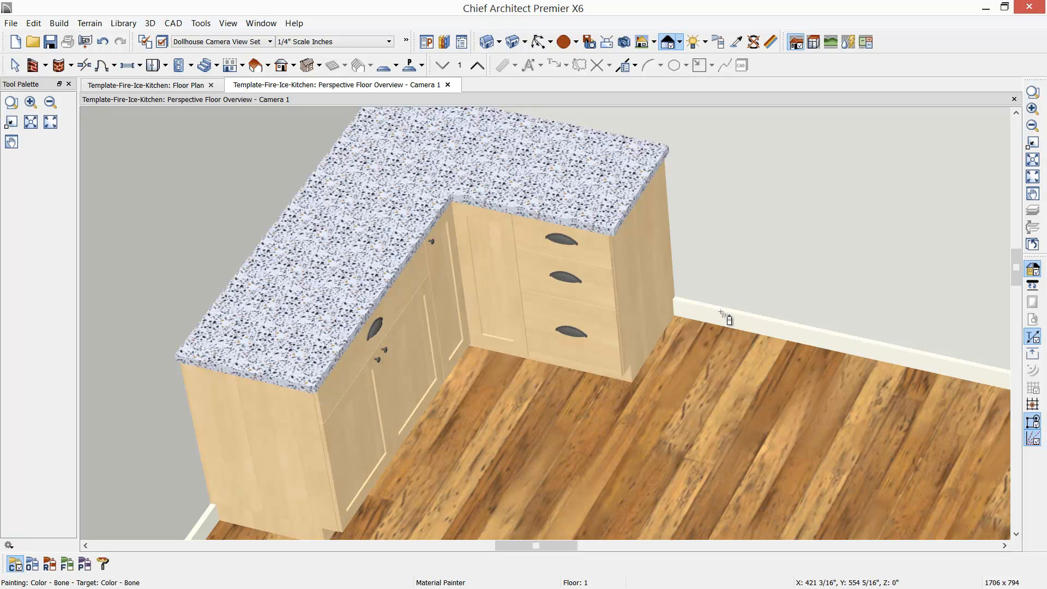
click(644, 316)
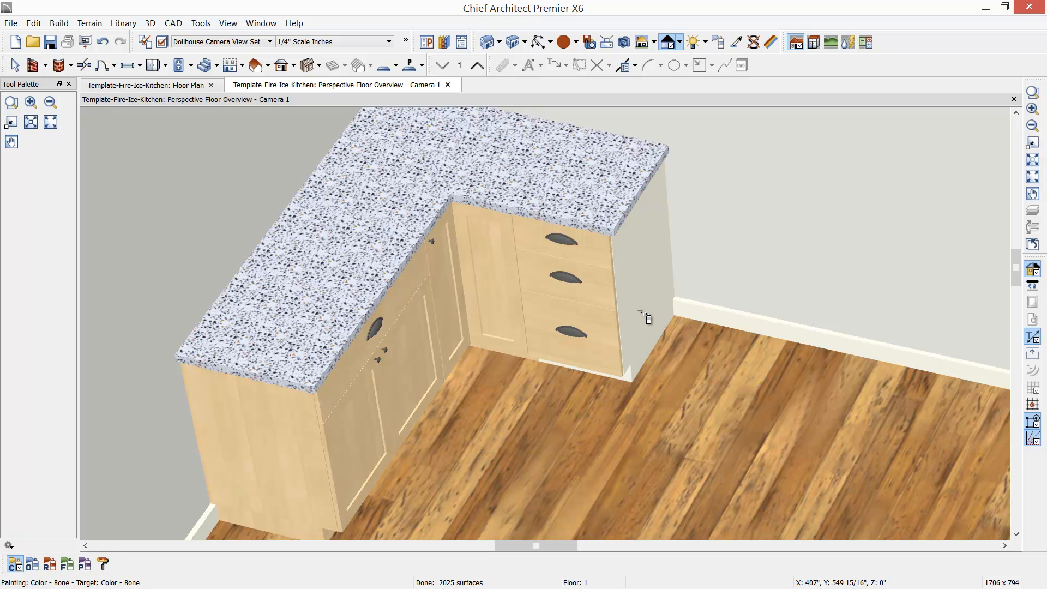
click(602, 328)
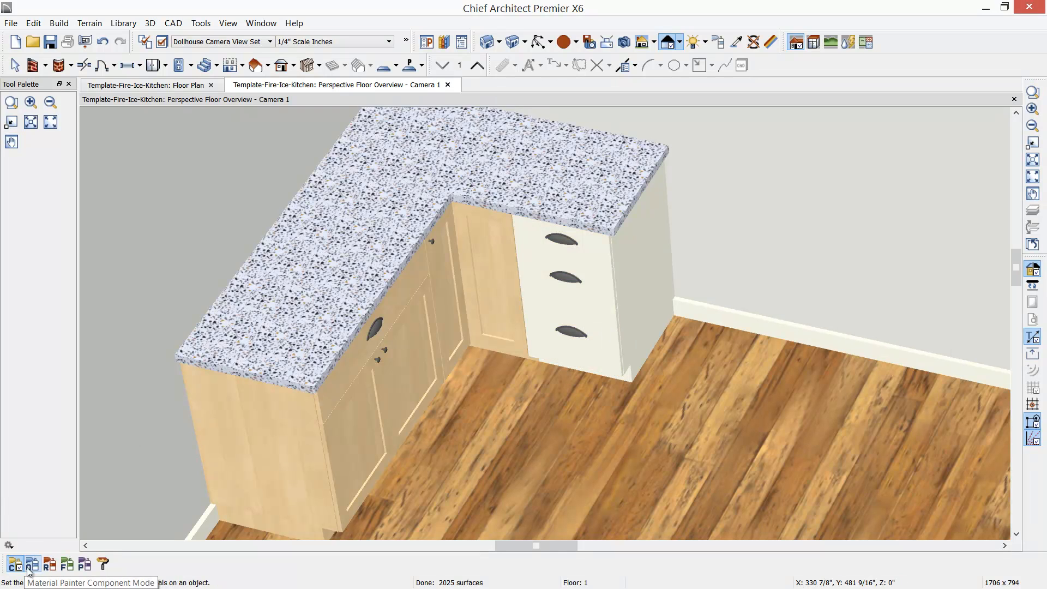
click(48, 565)
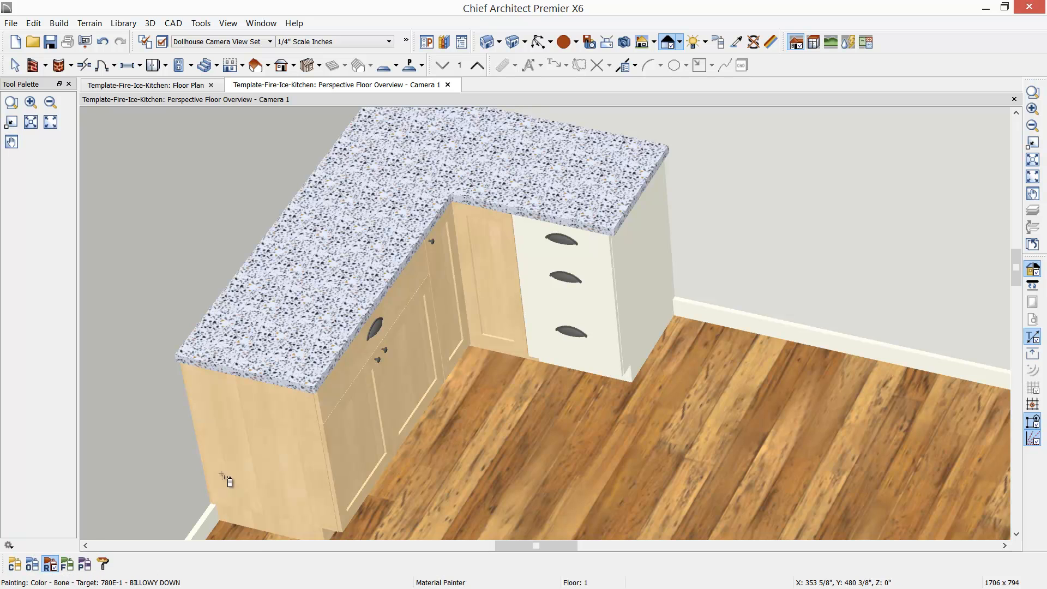
click(488, 298)
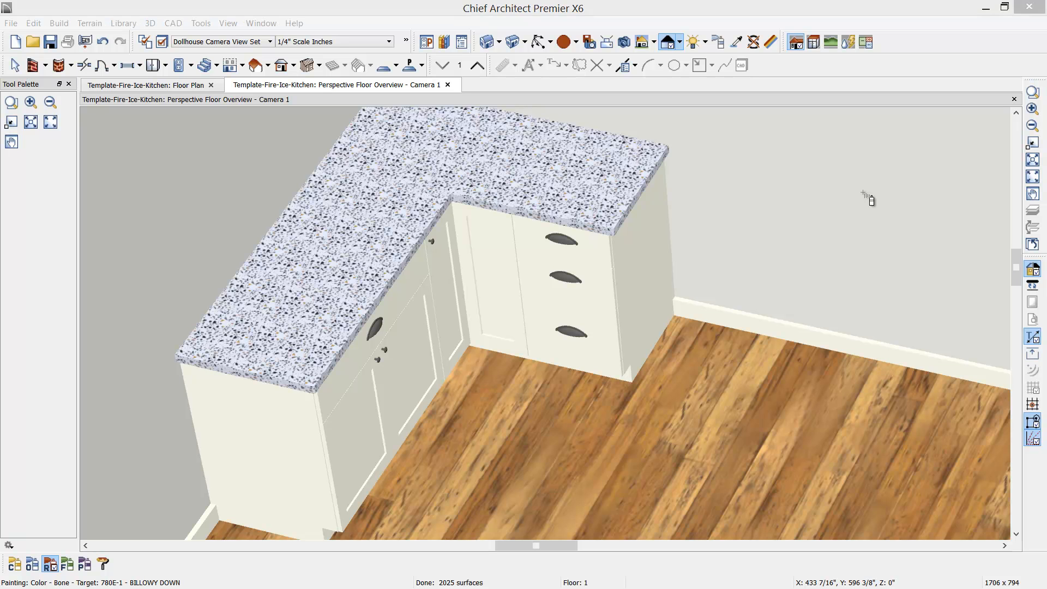
Close the perspective overview and create a wall elevation facing the kitchen's left wall, framed on its base cabinets.
click(1015, 100)
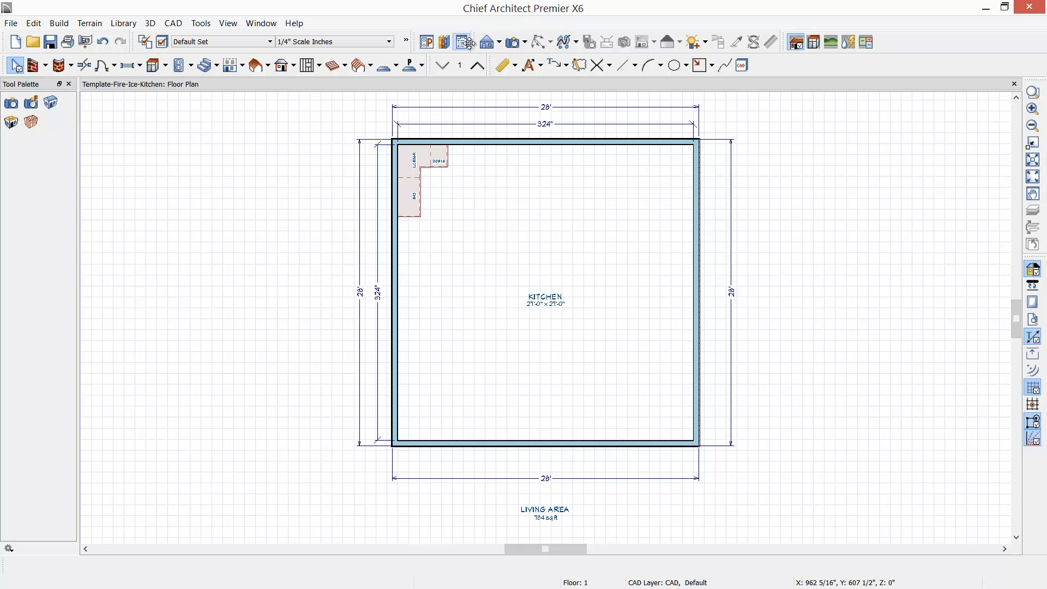
click(498, 47)
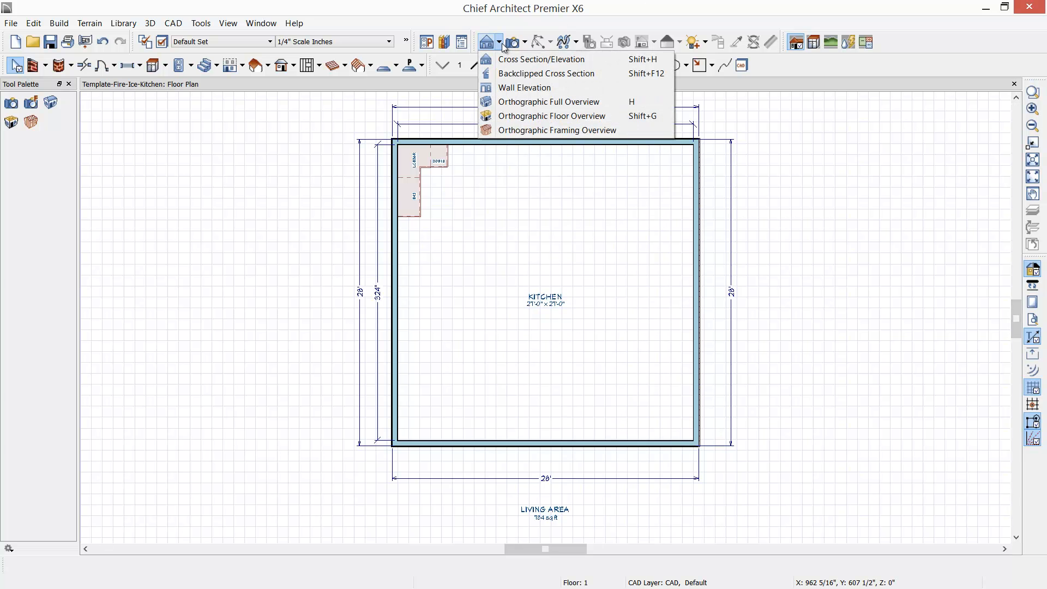
click(512, 87)
drag(429, 235, 369, 238)
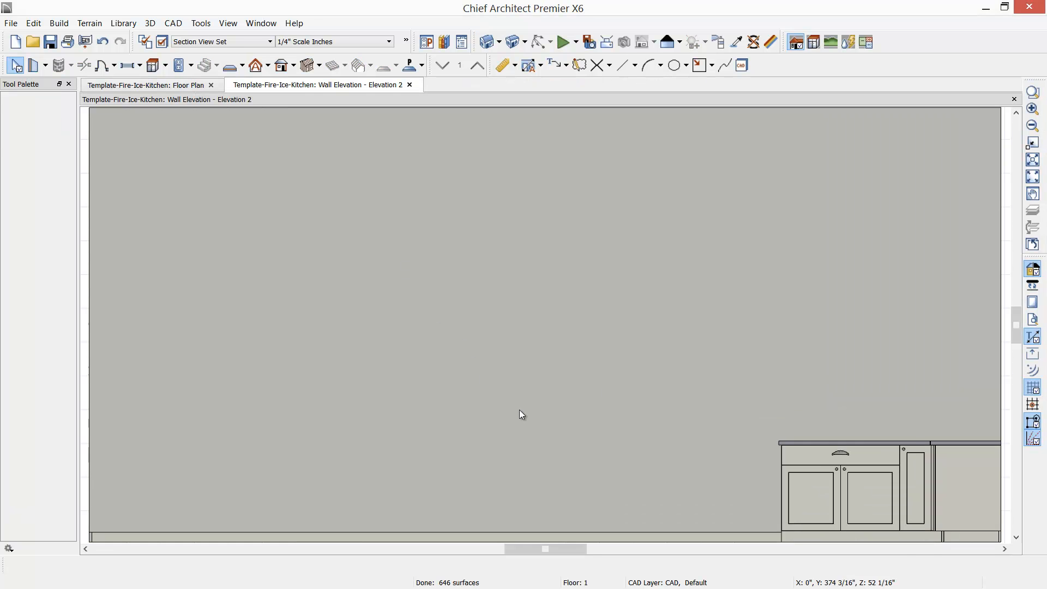
scroll(583, 413, up, 1)
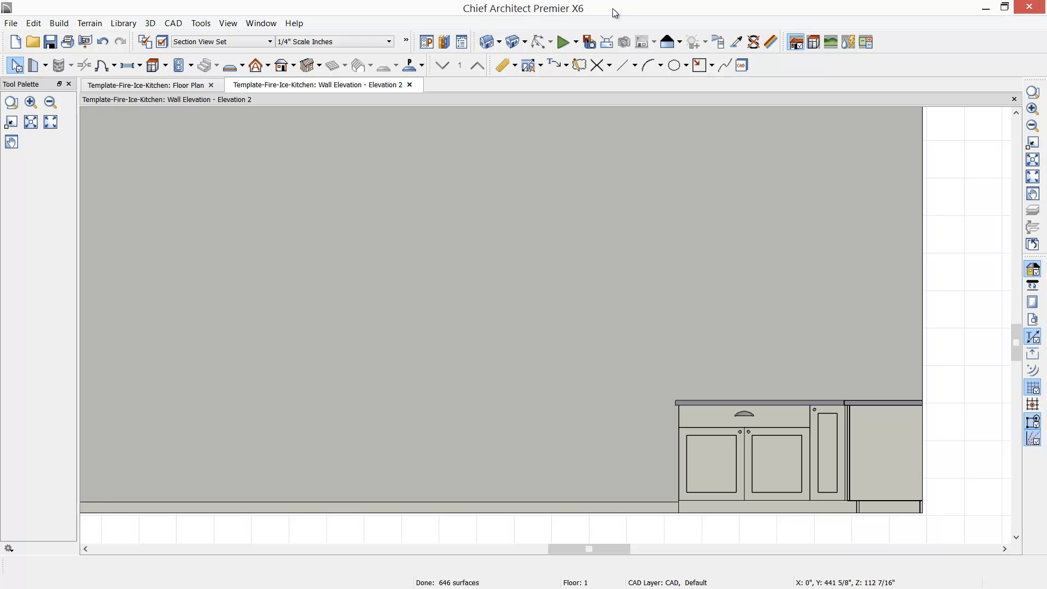
Open the Library Browser's catalog tree and look through the Manufacturer Catalogs.
click(444, 43)
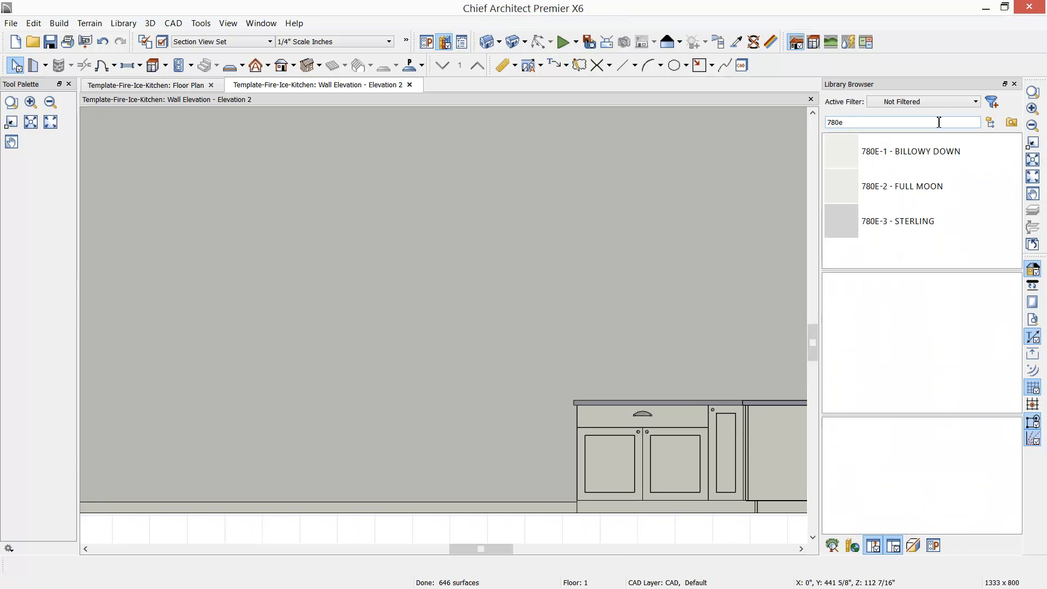
click(994, 122)
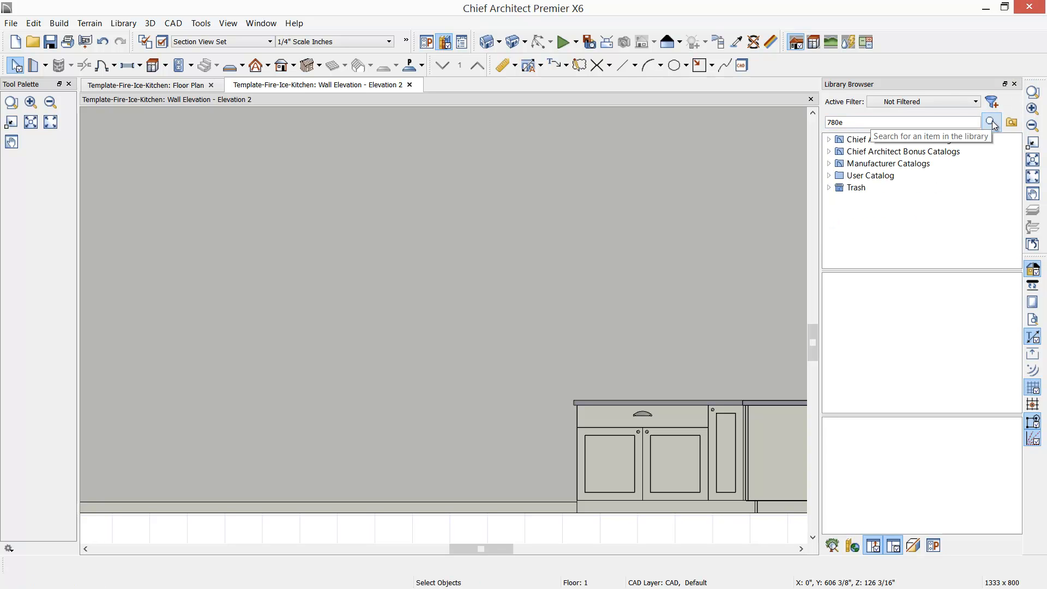
double_click(911, 121)
click(829, 164)
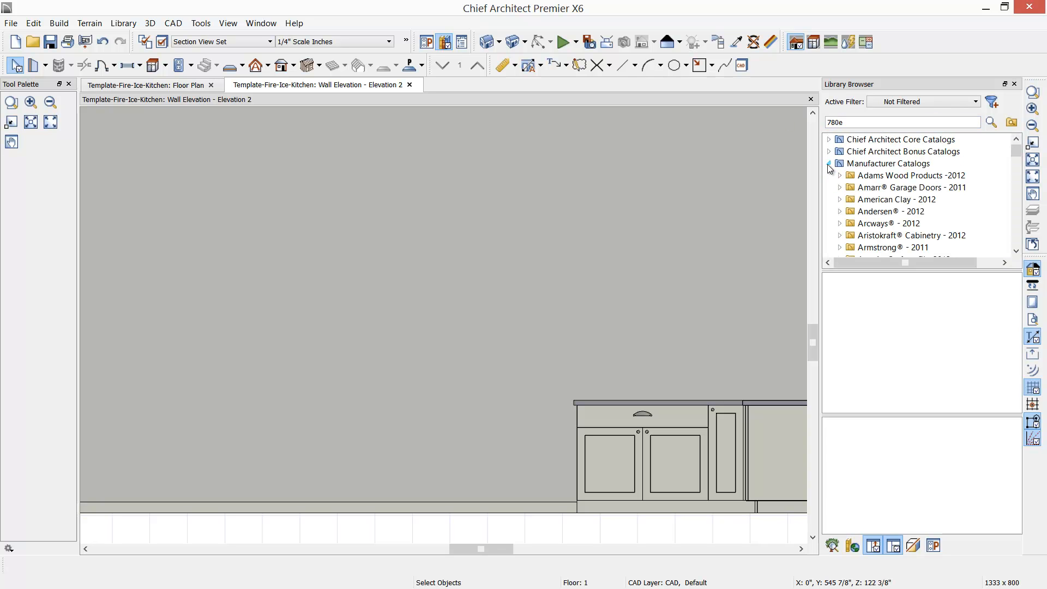
scroll(898, 229, down, 1)
scroll(897, 229, down, 2)
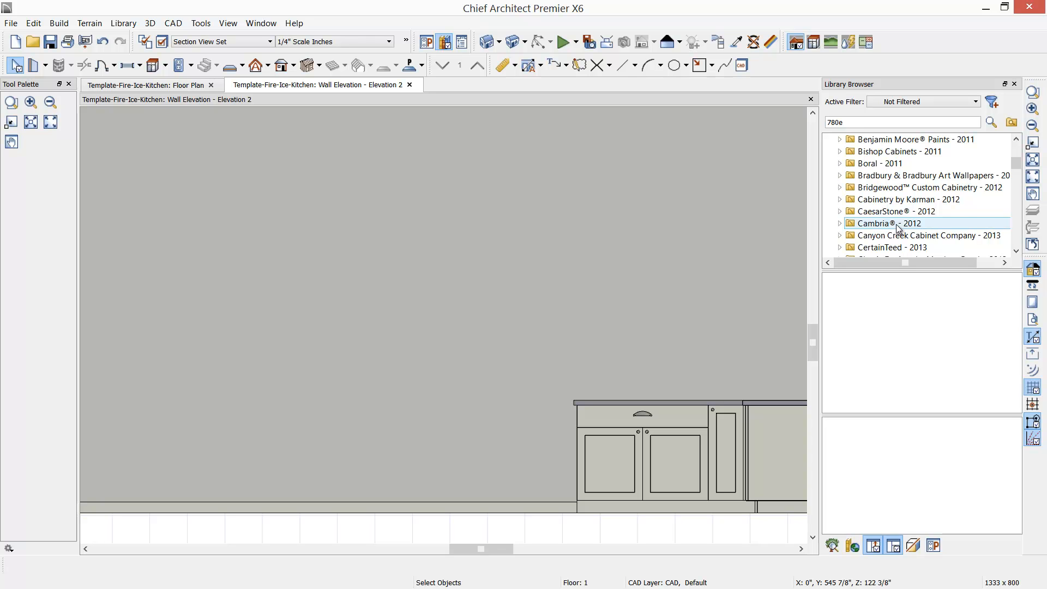
scroll(896, 224, up, 4)
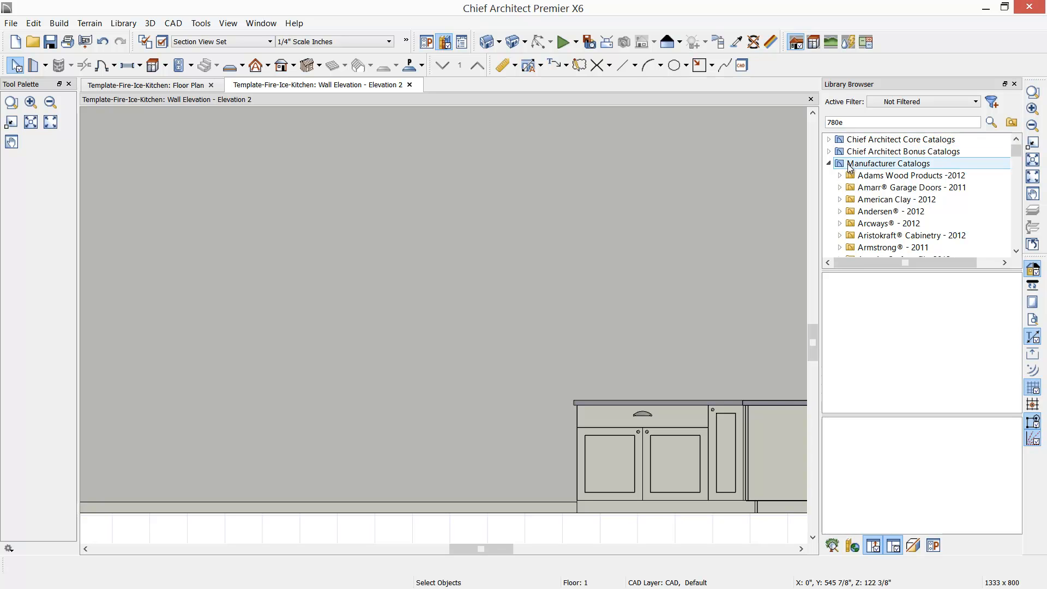
click(828, 163)
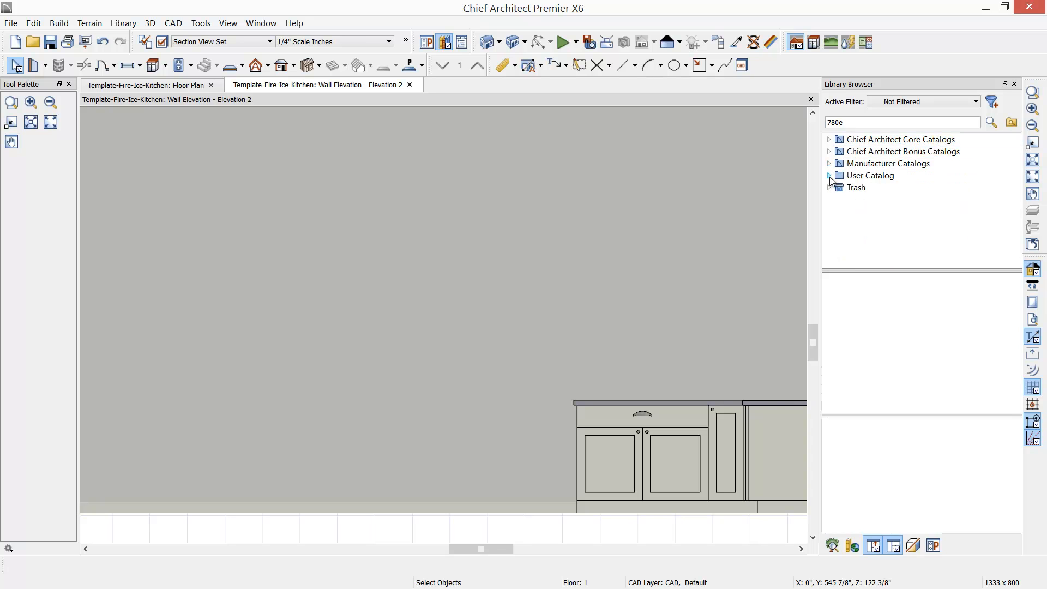
Find the ranges in the user catalog under Tradeshow-Favorites, Kitchen - short list, Appliances & Fixtures.
click(829, 176)
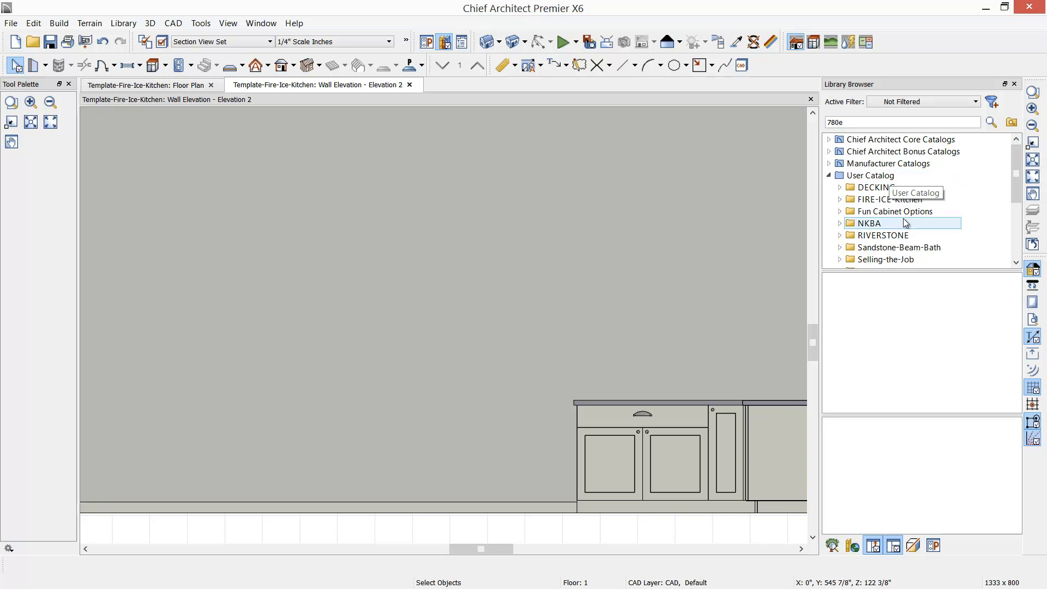
click(1015, 262)
click(1016, 263)
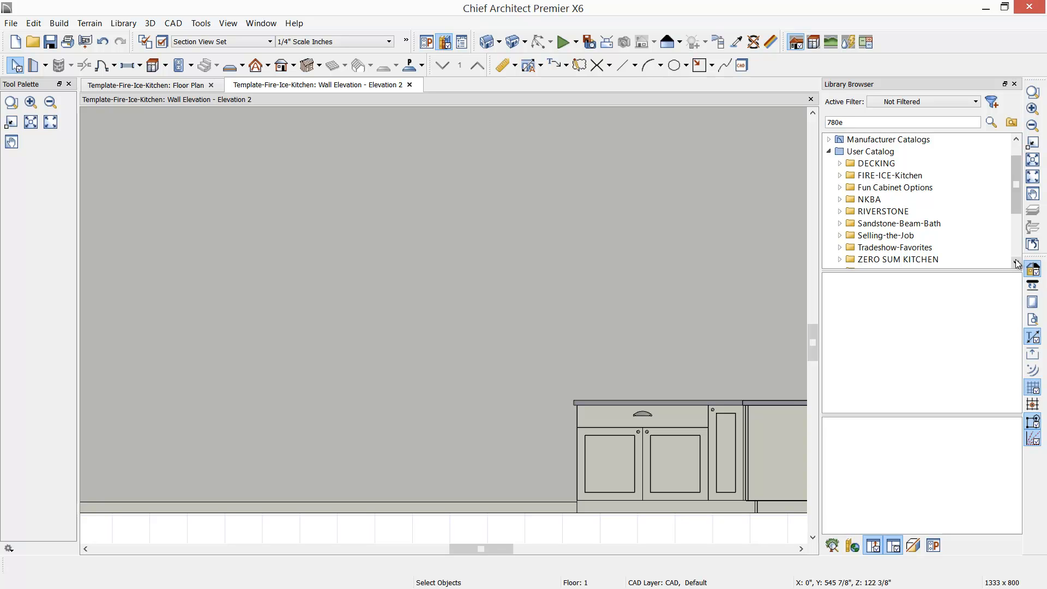
click(840, 248)
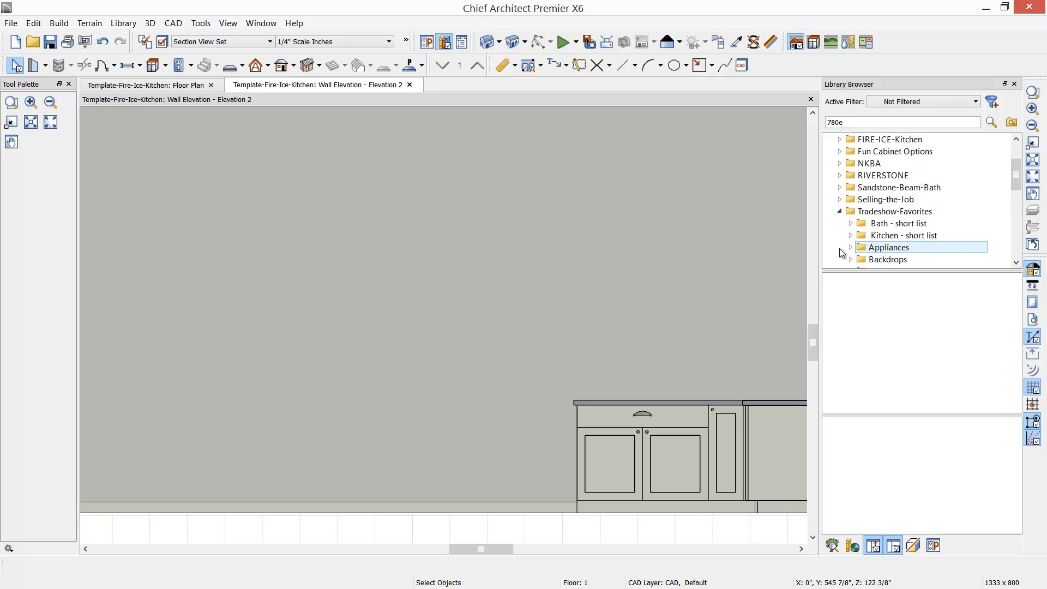
click(851, 162)
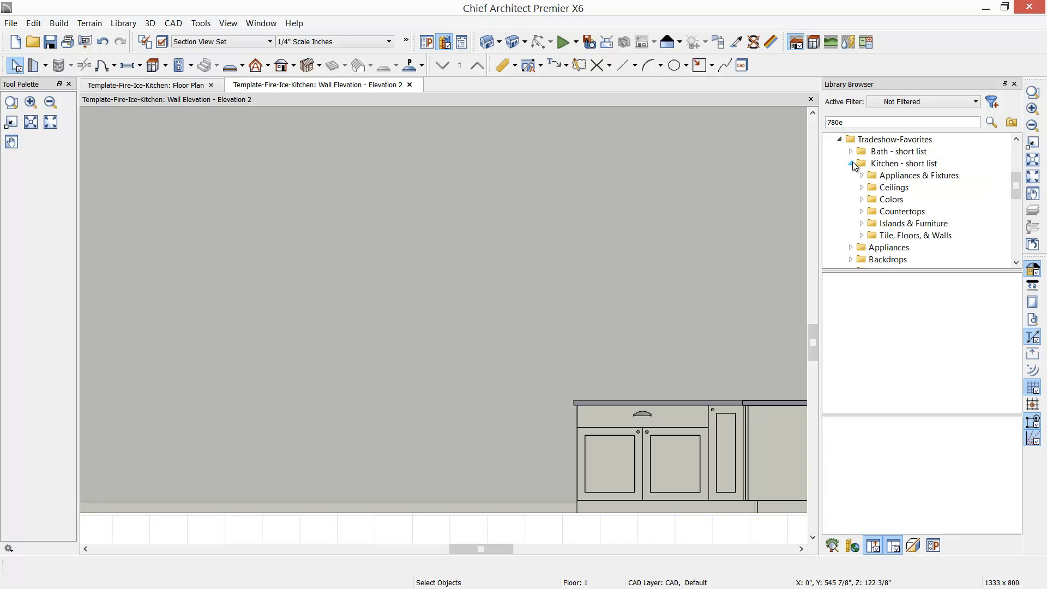
click(862, 175)
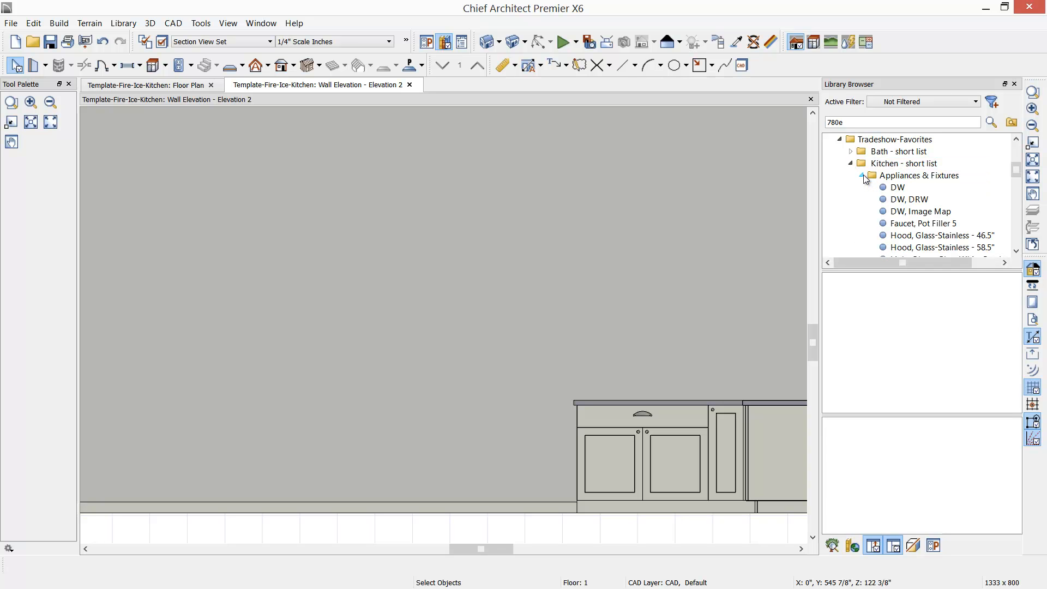
click(918, 177)
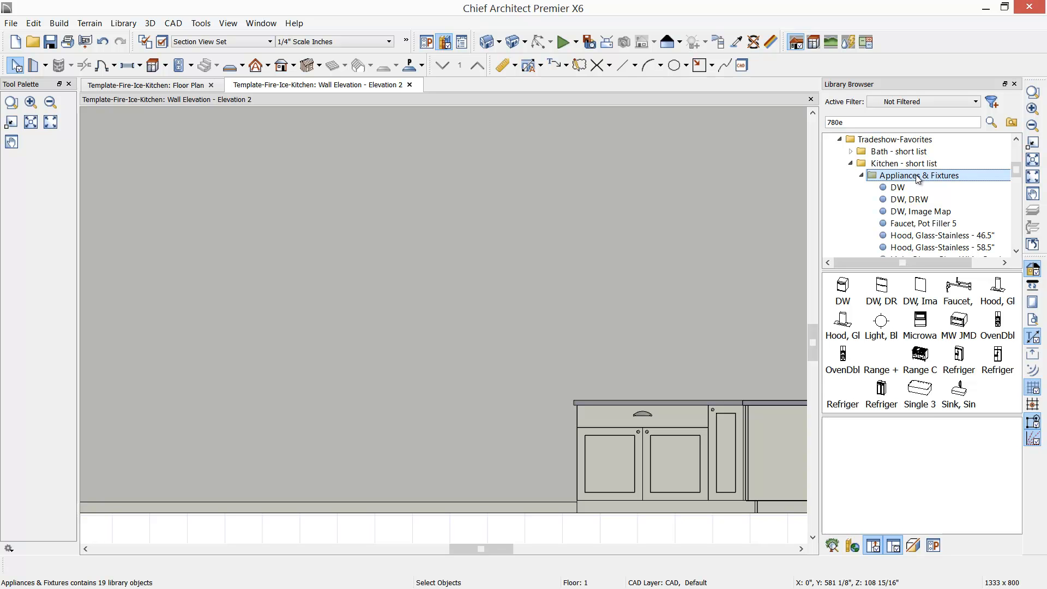
scroll(920, 180, down, 3)
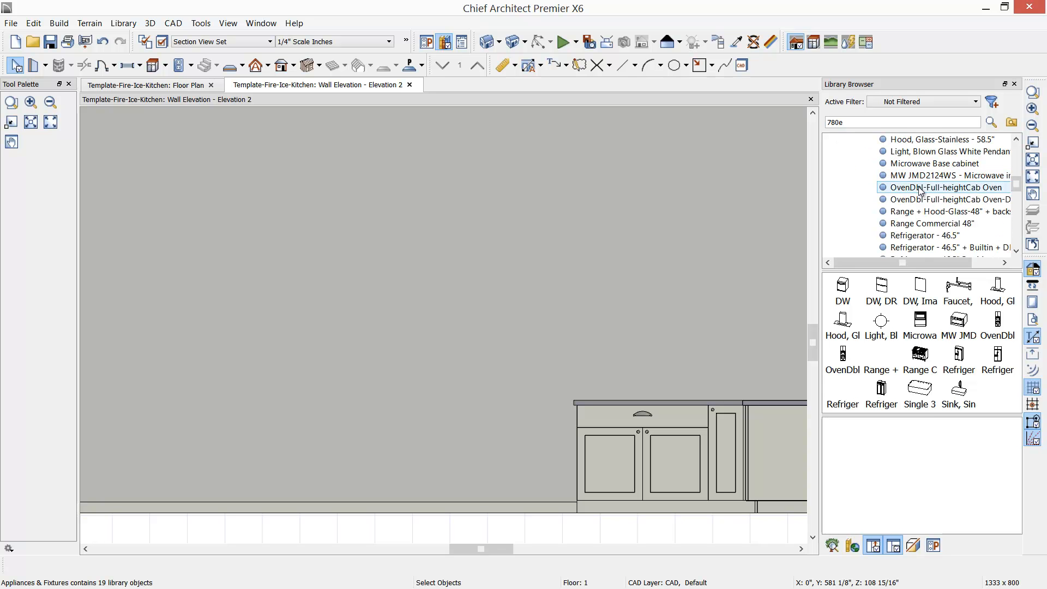
Place a Range Commercial 48" against the wall in the elevation and move it flush with the free end of the base cabinet run.
click(924, 223)
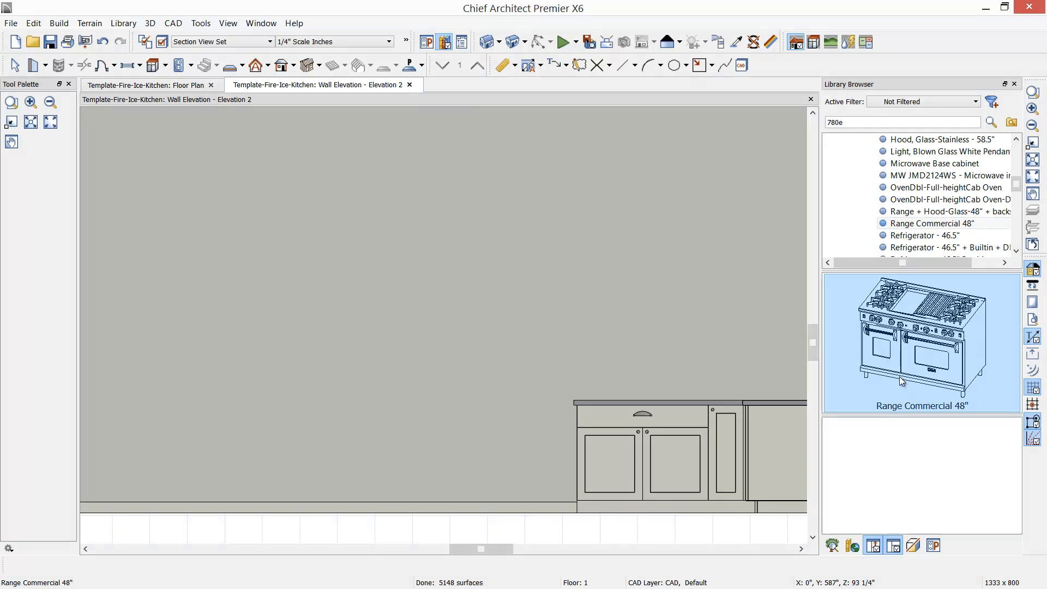
click(422, 463)
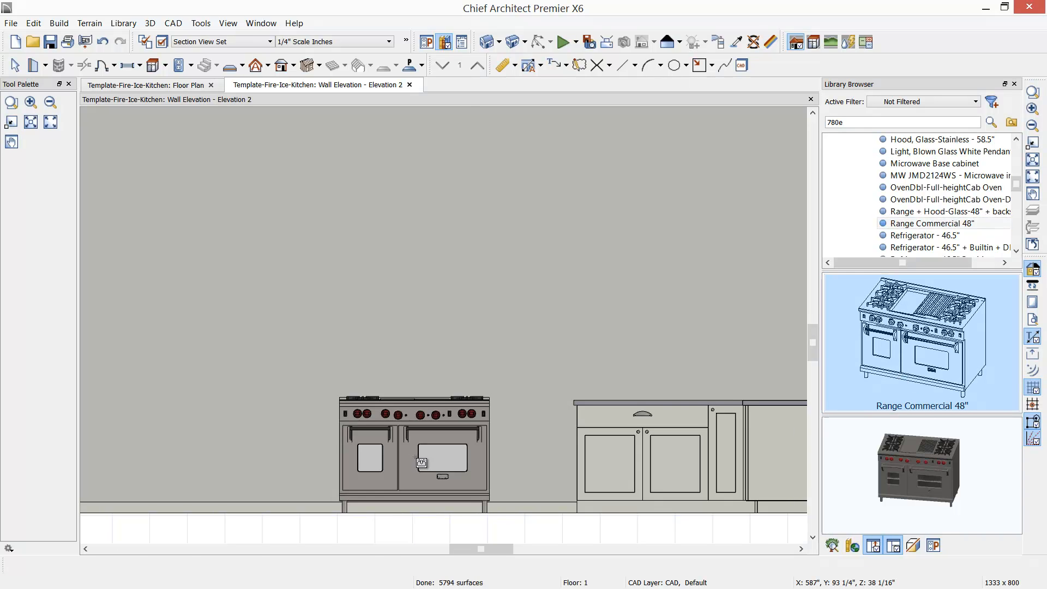
click(414, 456)
drag(414, 453, 505, 458)
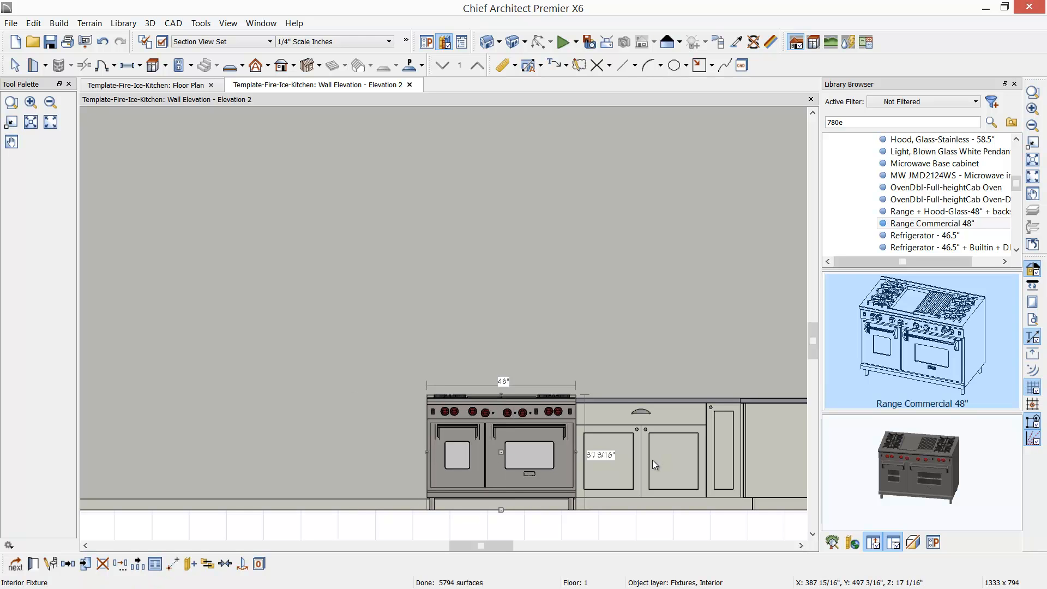
Review the general size and countertop settings of the two-door base cabinet beside the range.
key(Escape)
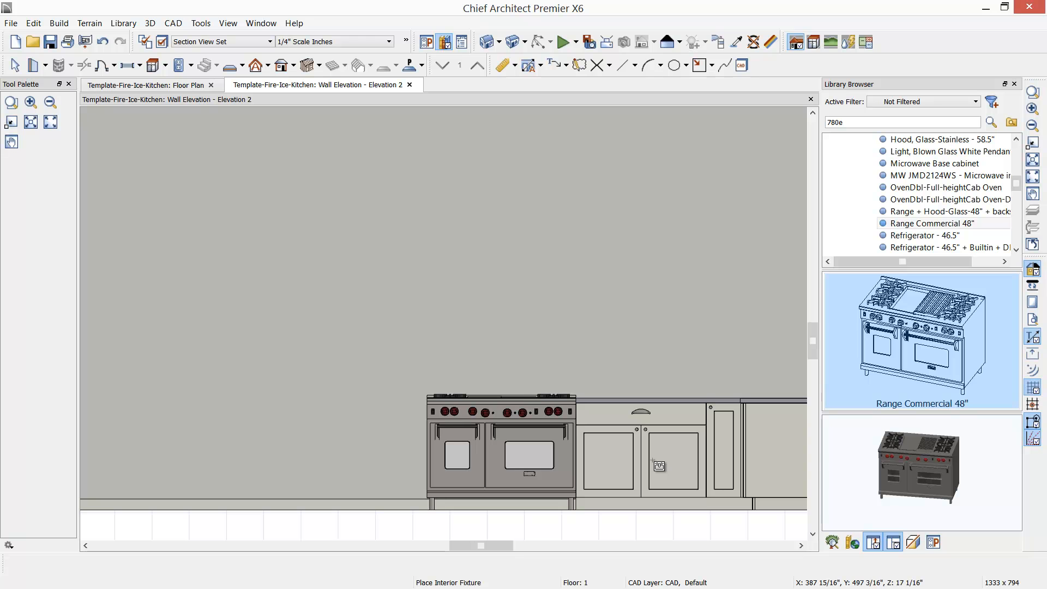
key(Escape)
click(654, 464)
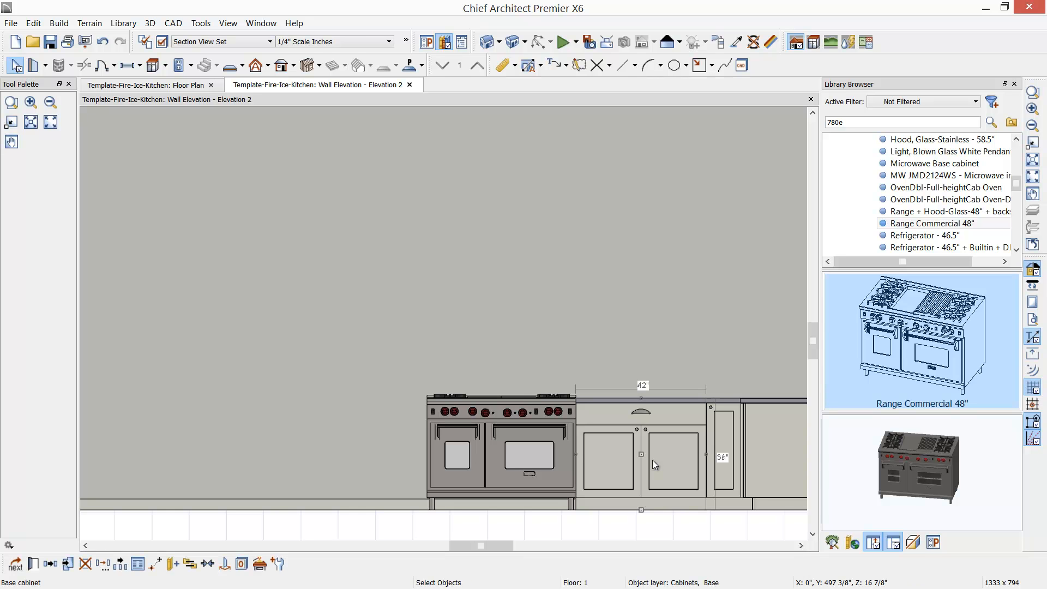
double_click(653, 460)
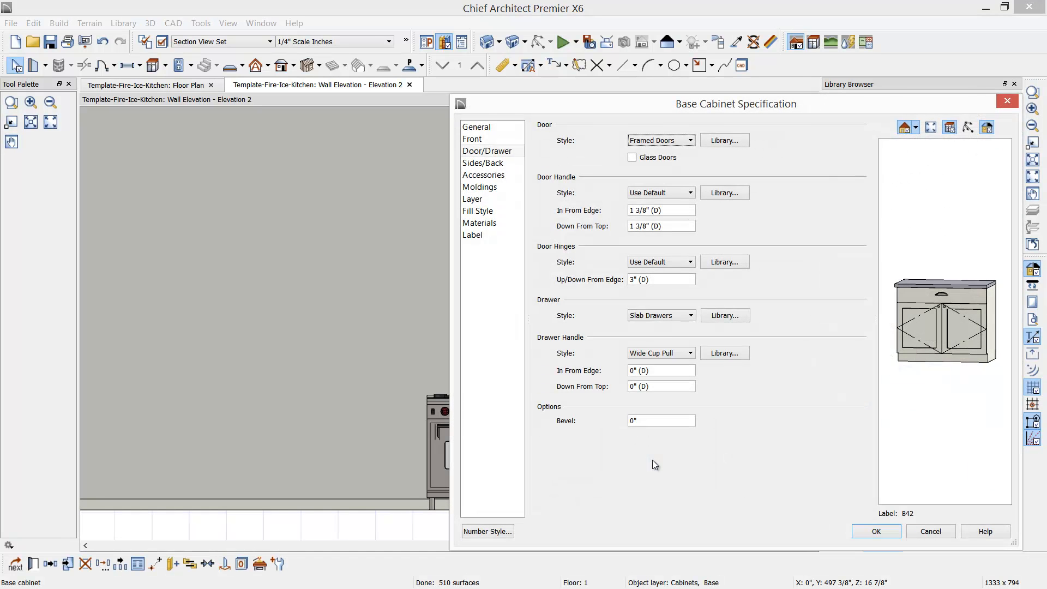
click(475, 128)
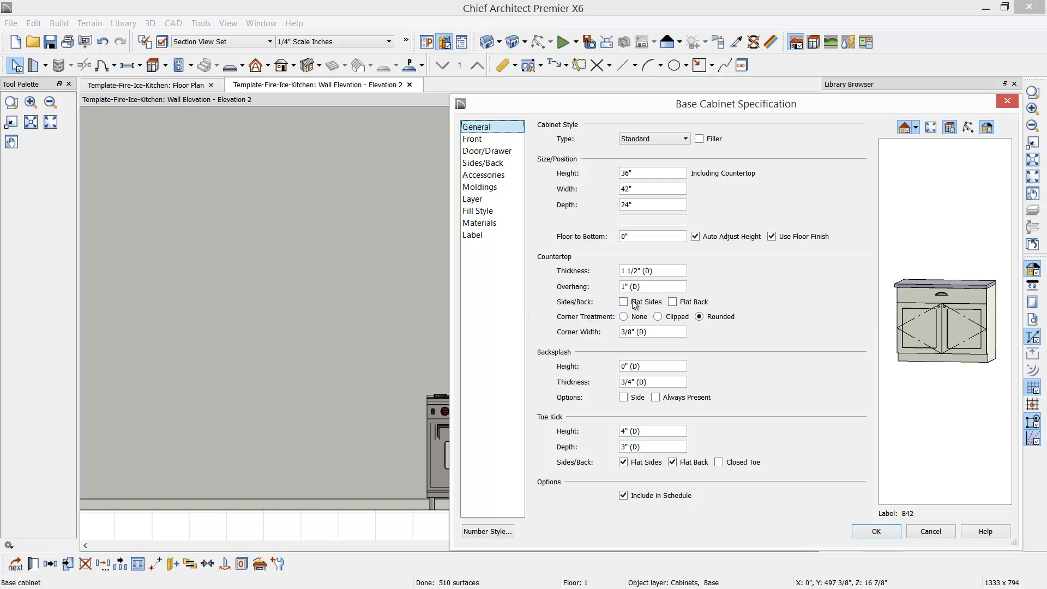
click(873, 531)
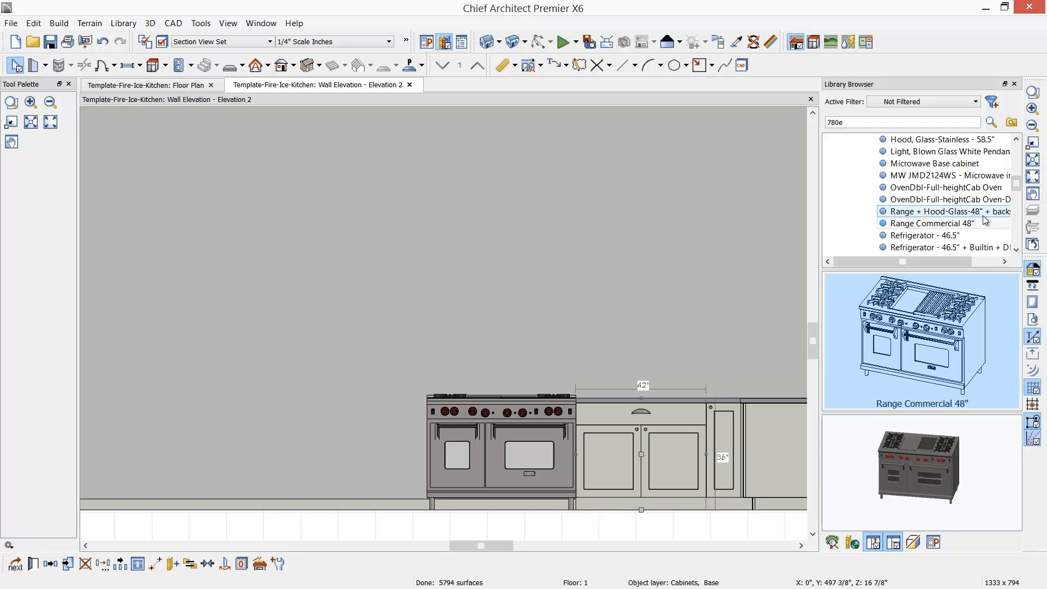
Find the Hood, Glass-Stainless - 46.5" in the library and place it on the wall above the base cabinet level.
click(1016, 250)
click(1017, 250)
click(1017, 249)
click(1017, 250)
click(1016, 250)
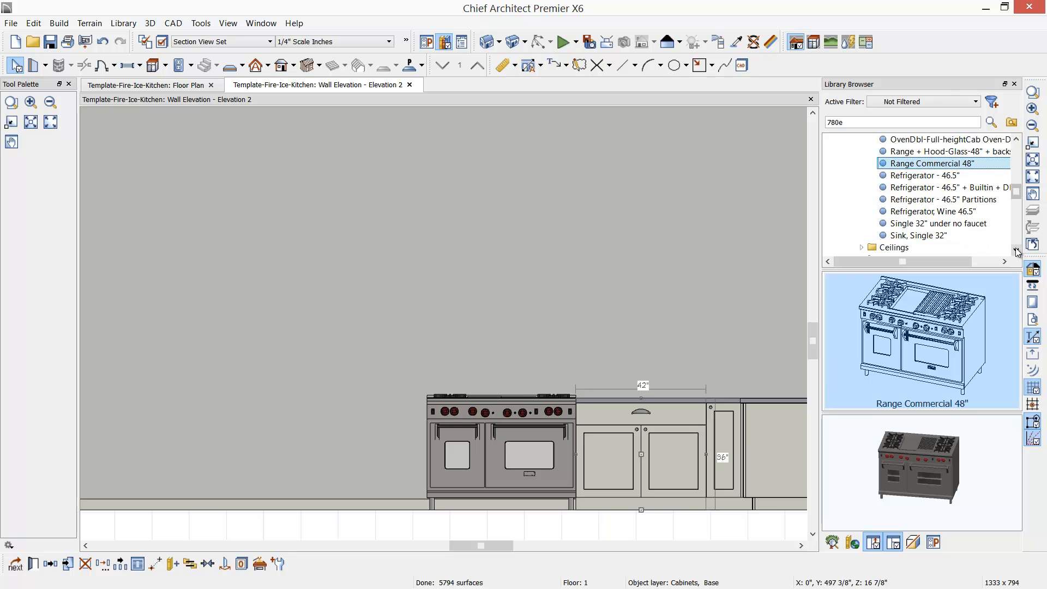
click(1016, 141)
click(1016, 140)
click(1017, 141)
click(1016, 141)
click(1016, 140)
click(1017, 141)
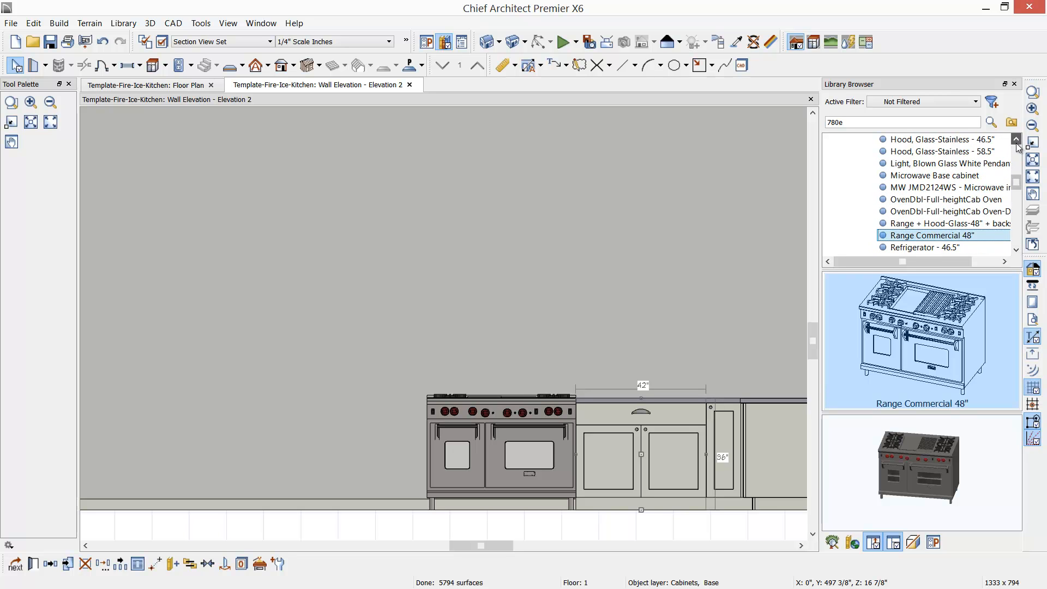
click(964, 139)
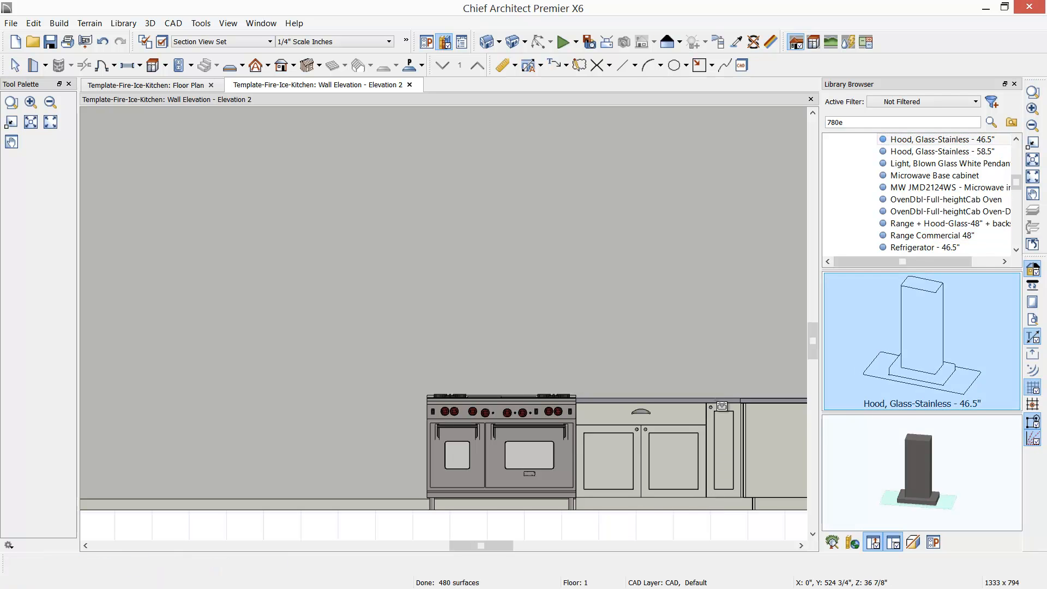
click(383, 332)
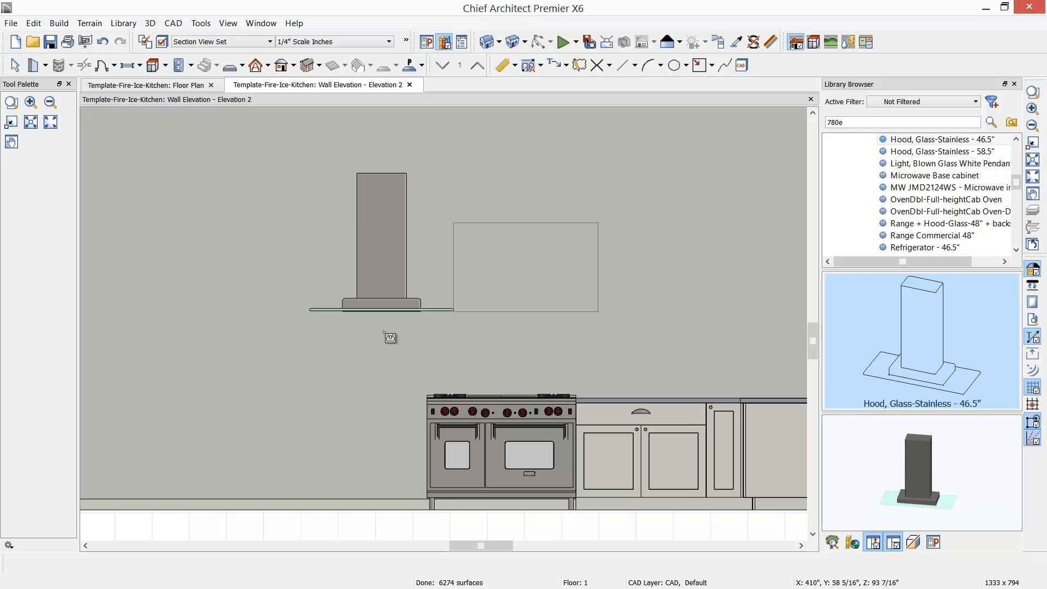
Center the glass-stainless hood on the commercial range and end hood placement.
click(383, 299)
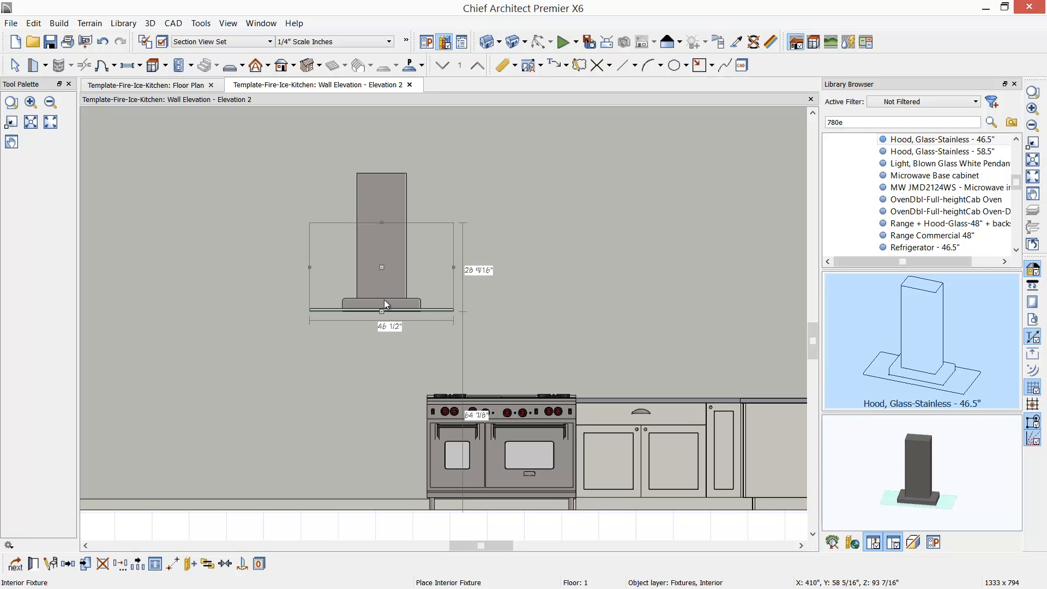
click(224, 565)
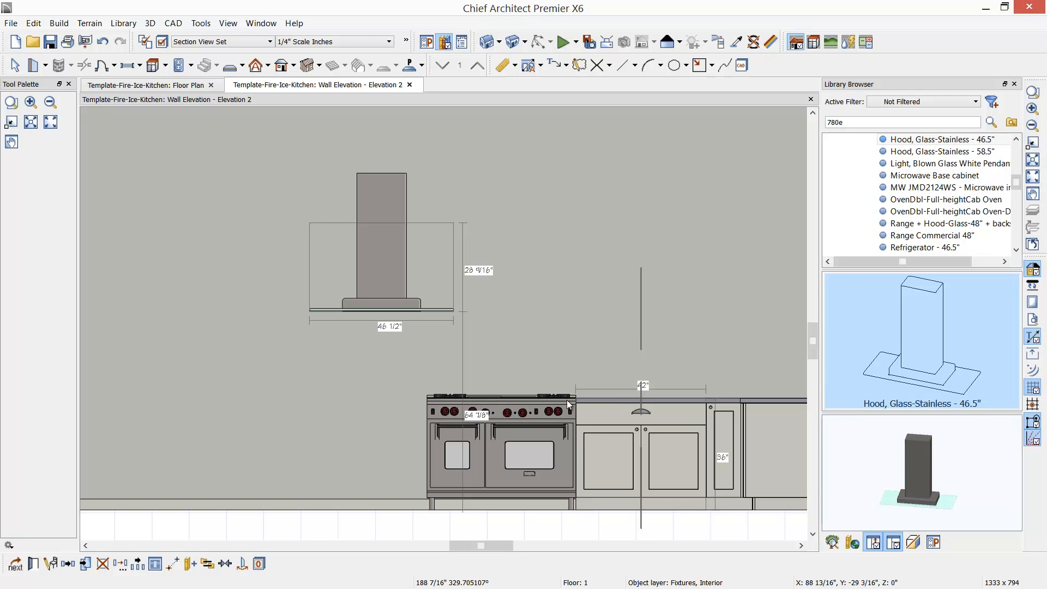
click(534, 400)
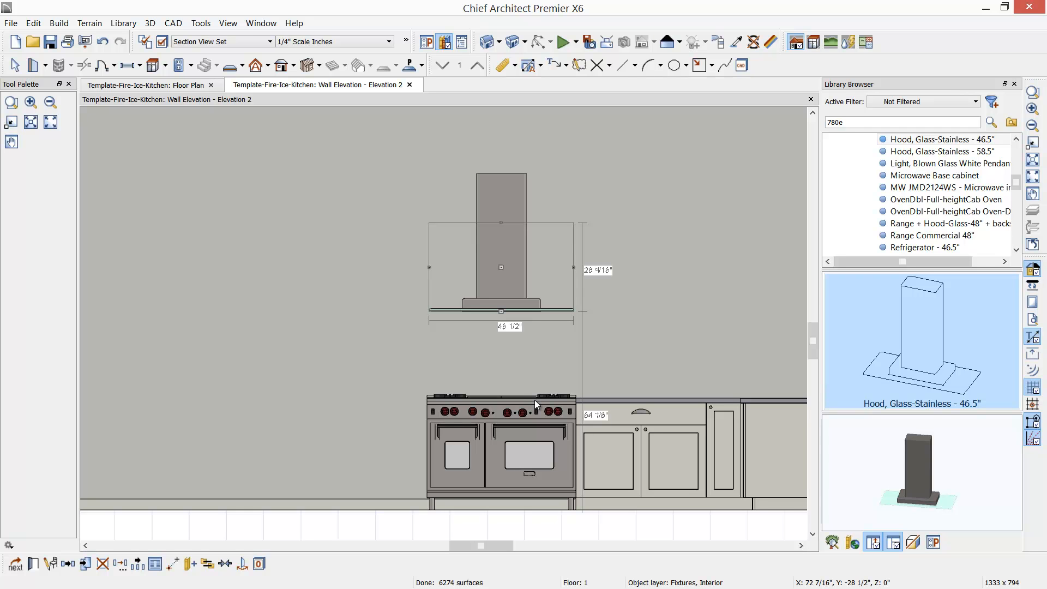
click(664, 464)
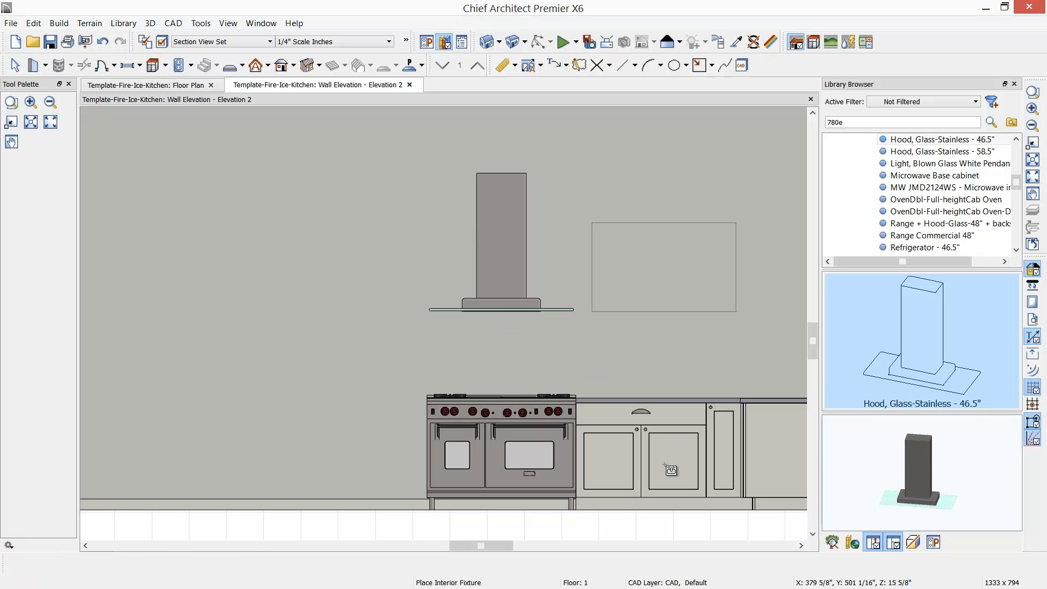
key(Escape)
Copy the 42" base cabinet to the other side of the range by reflecting it about the range.
click(664, 463)
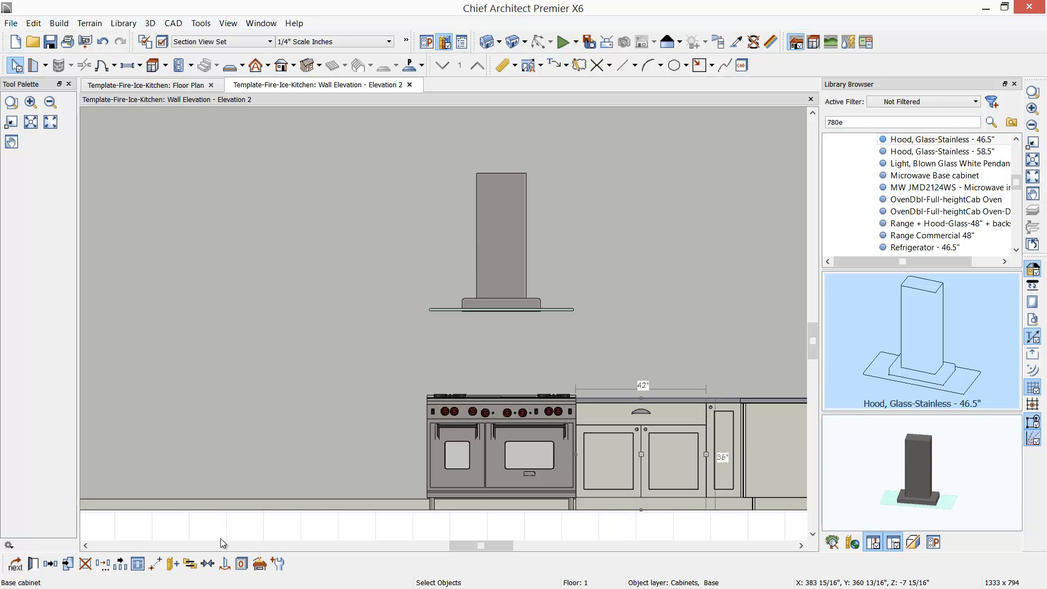
click(51, 564)
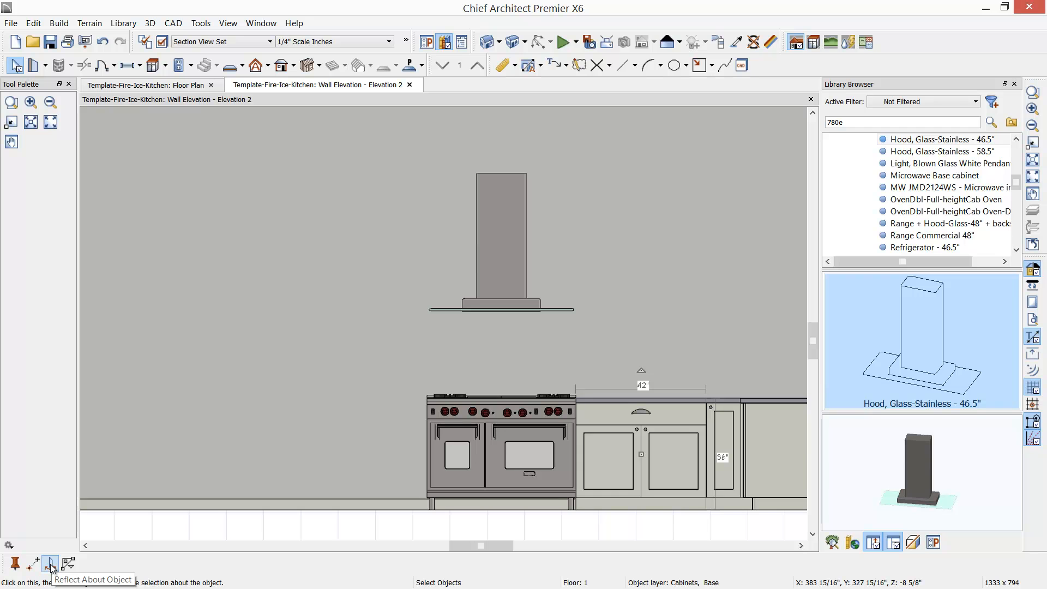
click(51, 564)
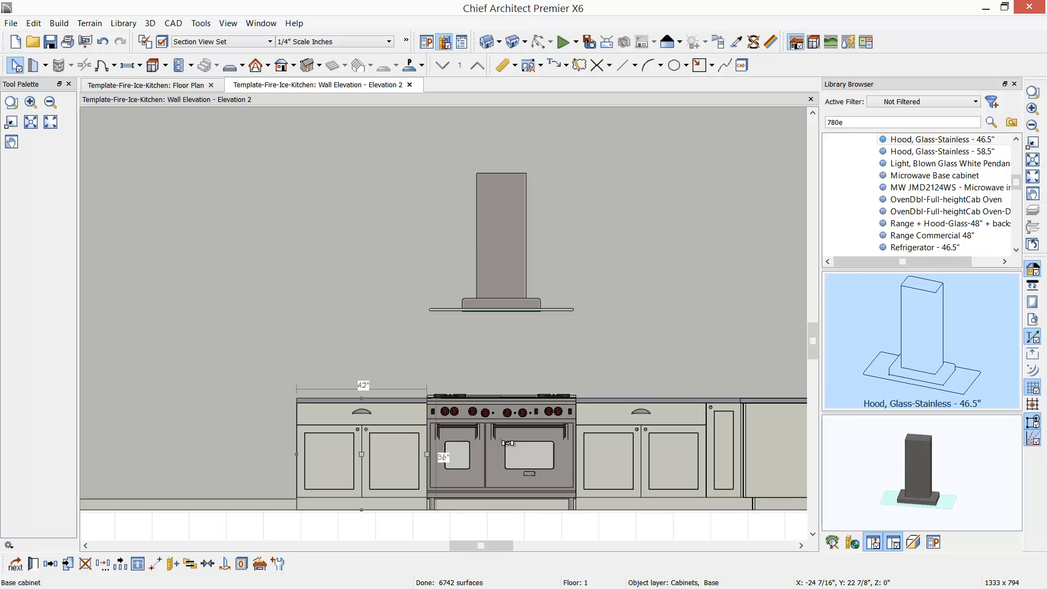
Place a cabinet partition on the wall just beyond the free end of the mirrored base cabinet.
middle_drag(223, 426, 341, 433)
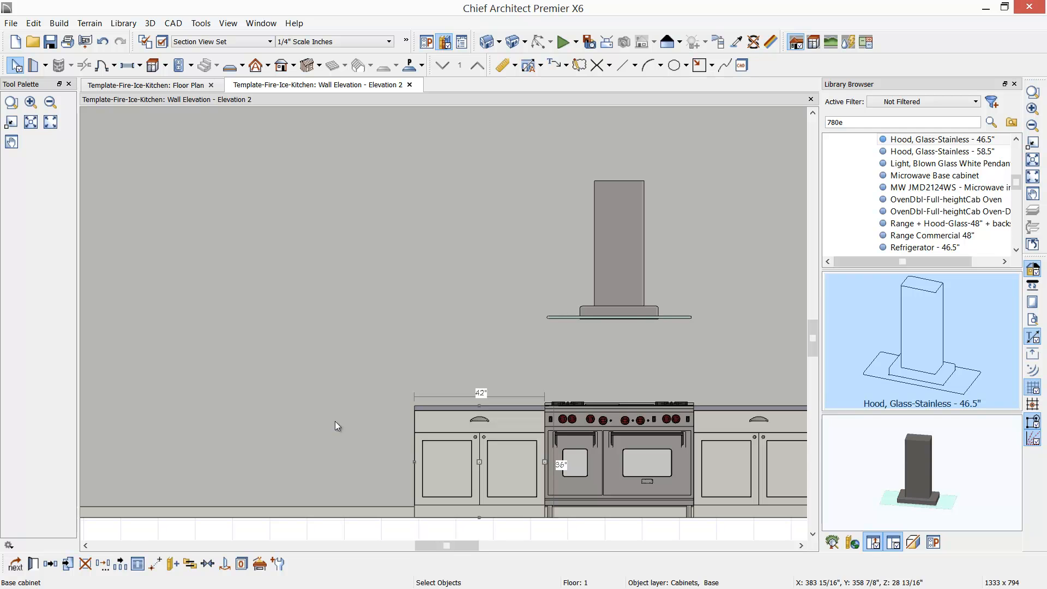
click(153, 65)
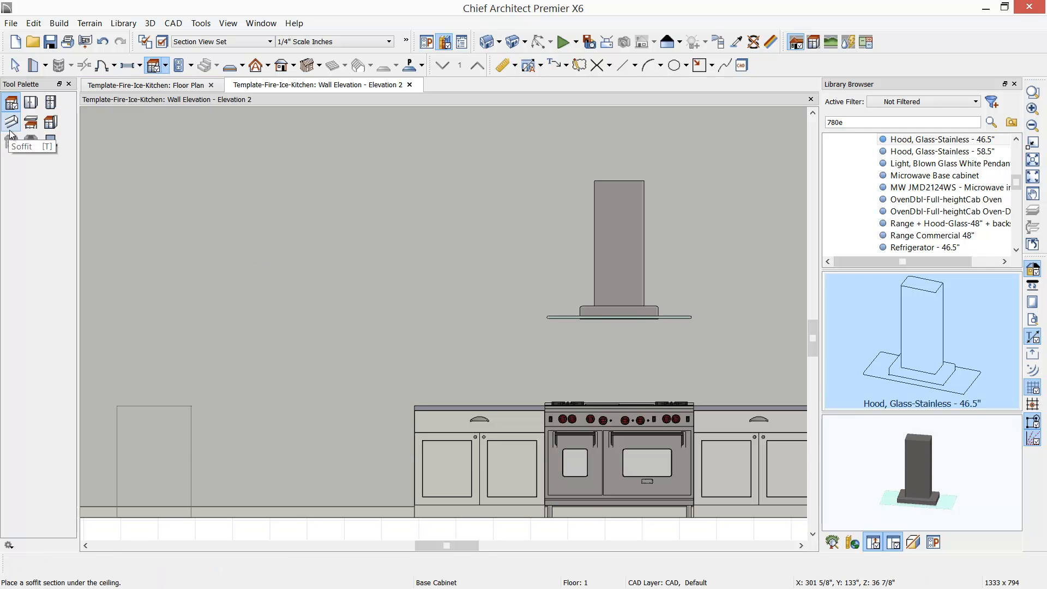
click(50, 122)
click(382, 451)
scroll(383, 451, up, 2)
scroll(386, 452, up, 1)
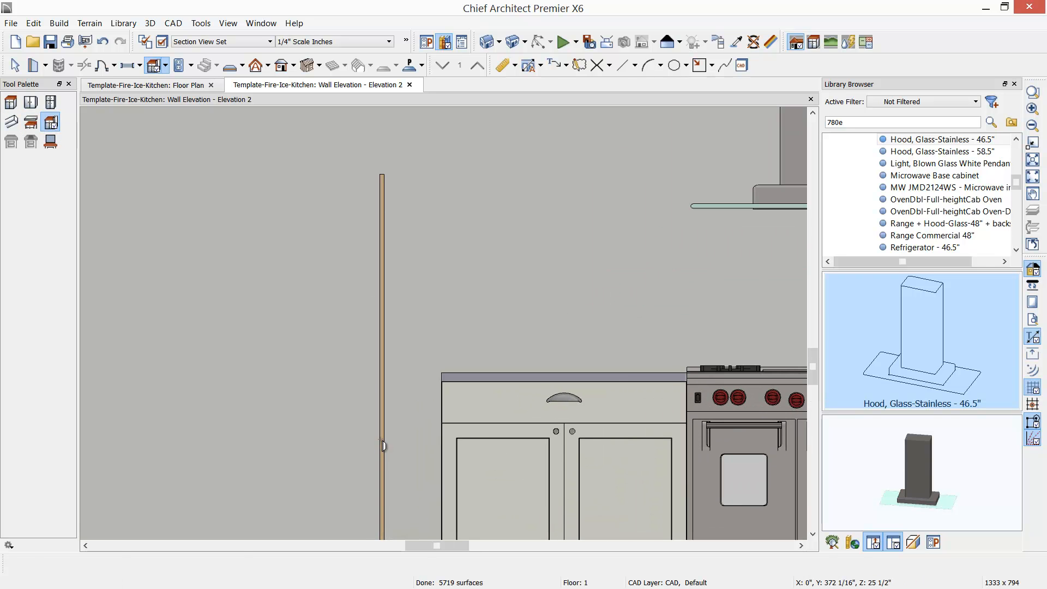
click(382, 439)
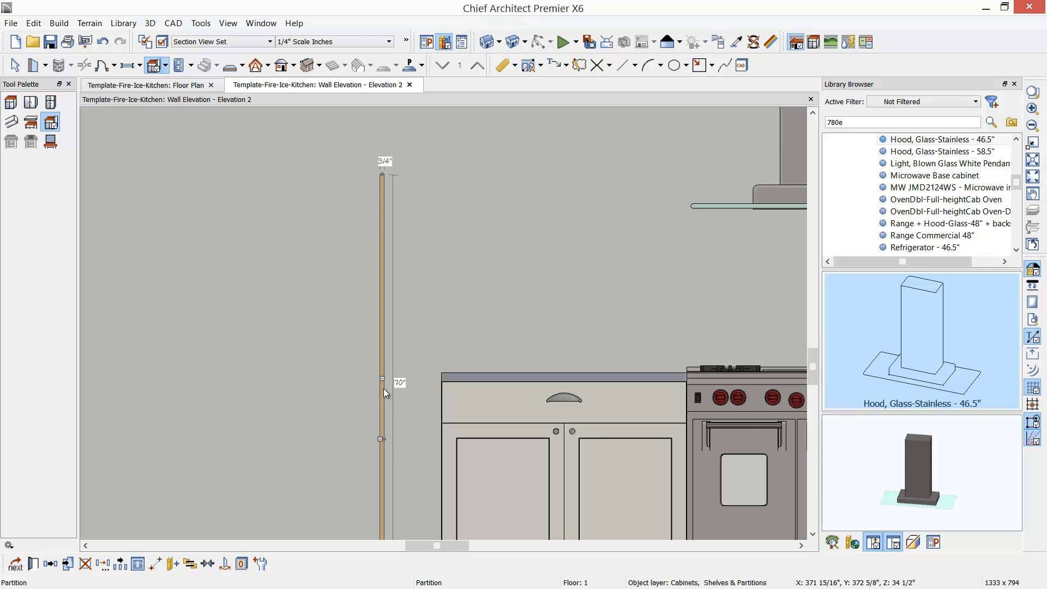
Set the partition's width to 2", depth to 24" and height to 114".
scroll(383, 460, up, 1)
drag(384, 438, 393, 432)
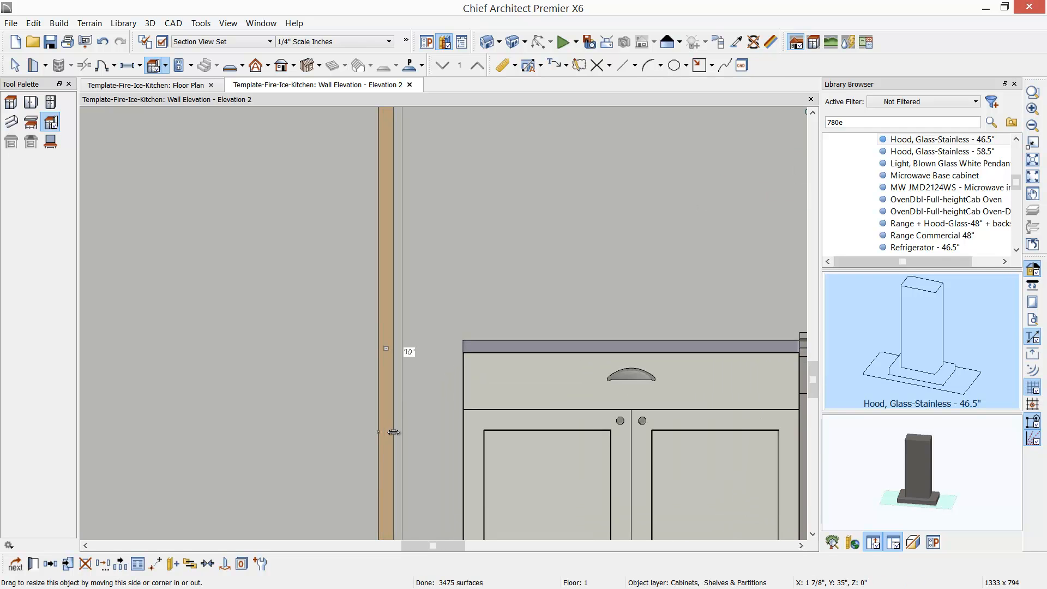
double_click(394, 432)
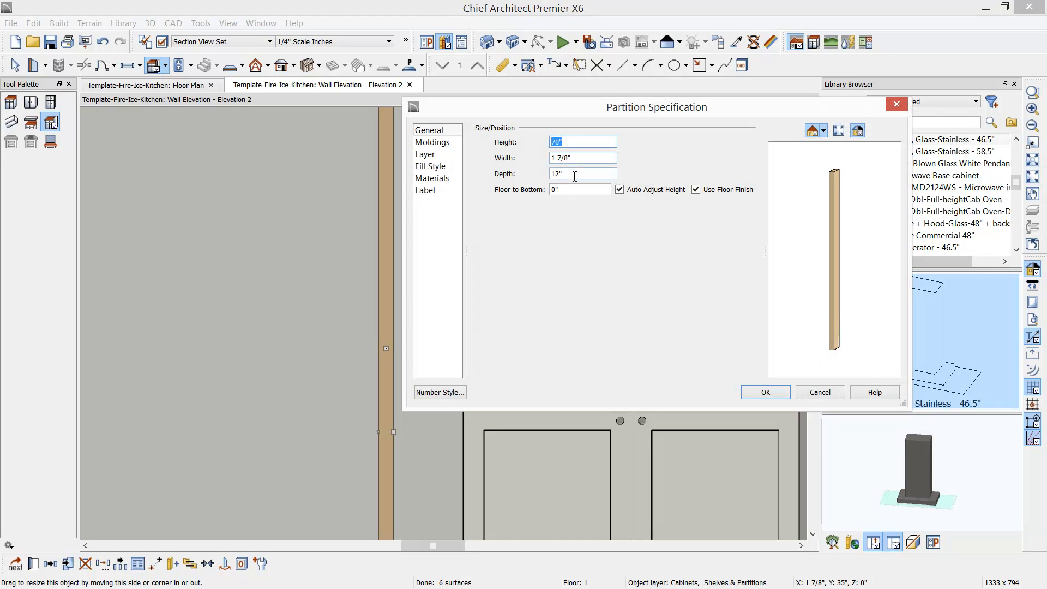
key(Tab)
text(2)
key(Tab)
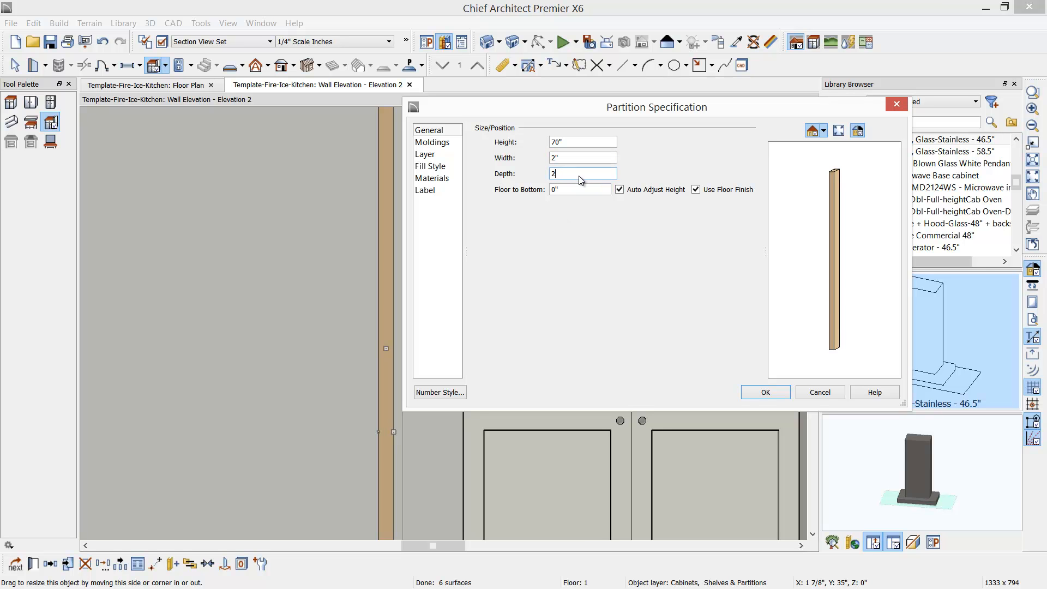
text(24)
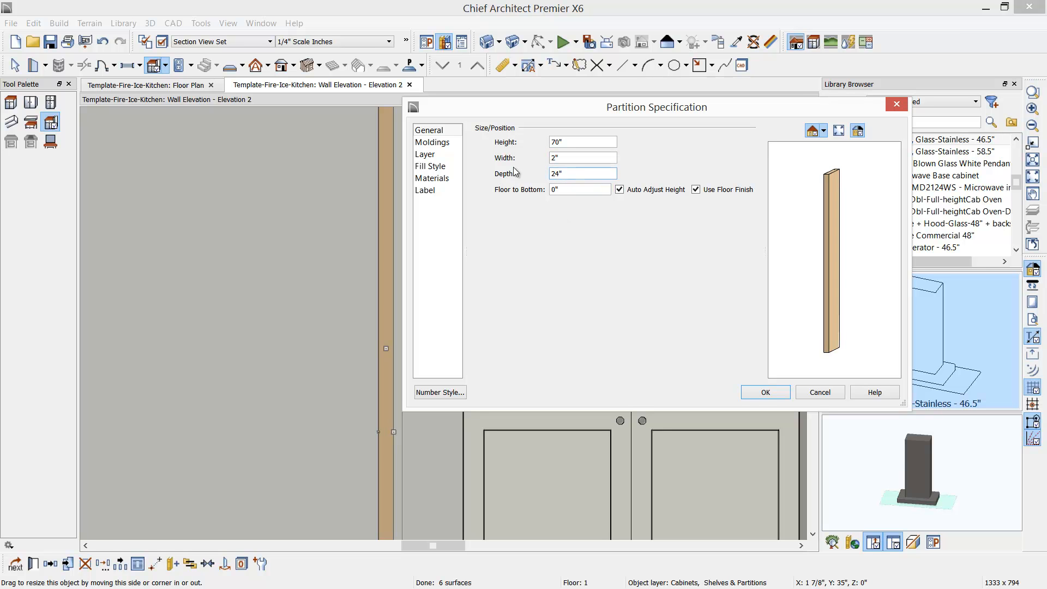
drag(572, 142, 518, 138)
text(114)
click(777, 391)
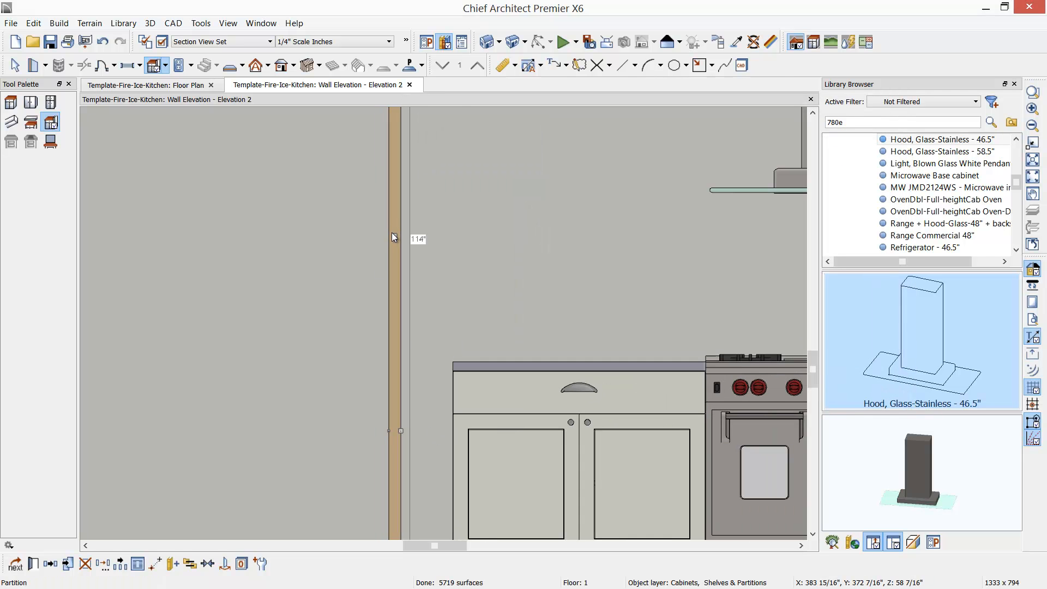
Move the partition flush against the mirrored base cabinet and paint it with the cabinet's Color - Bone material.
drag(395, 235, 453, 240)
click(735, 43)
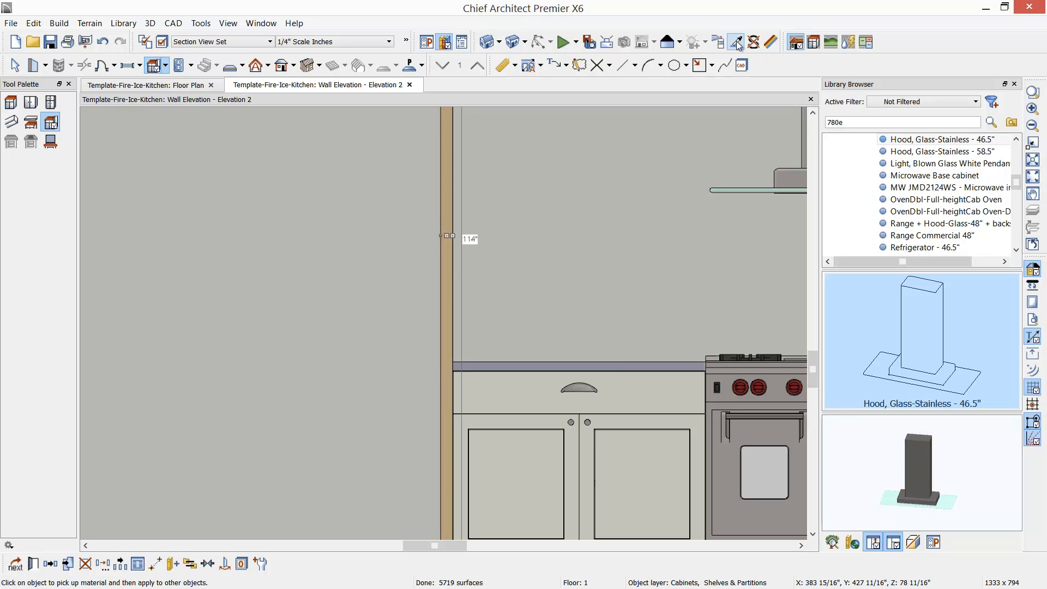
click(634, 392)
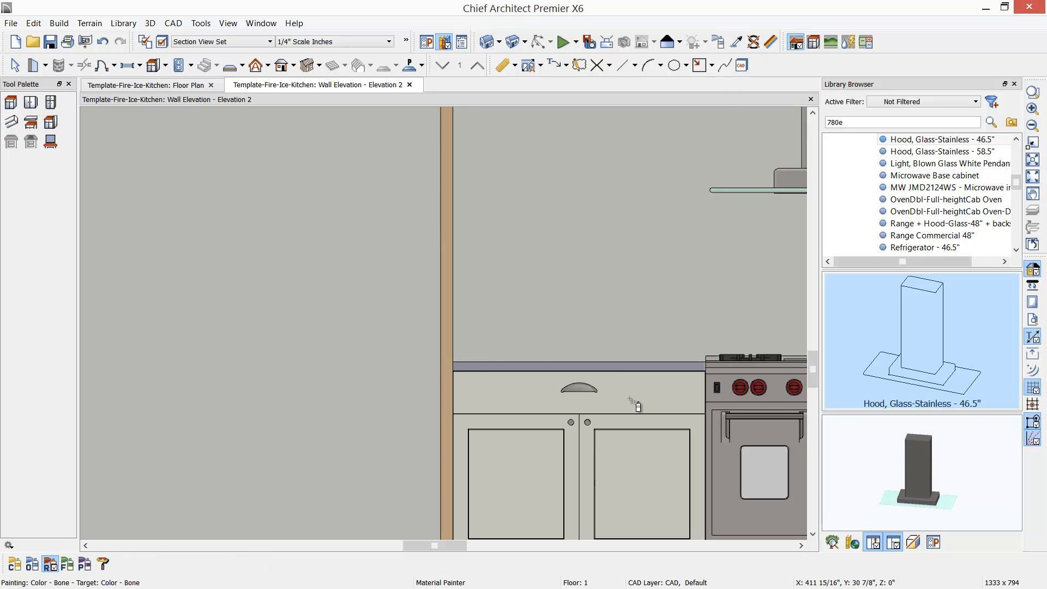
click(448, 337)
scroll(449, 337, down, 2)
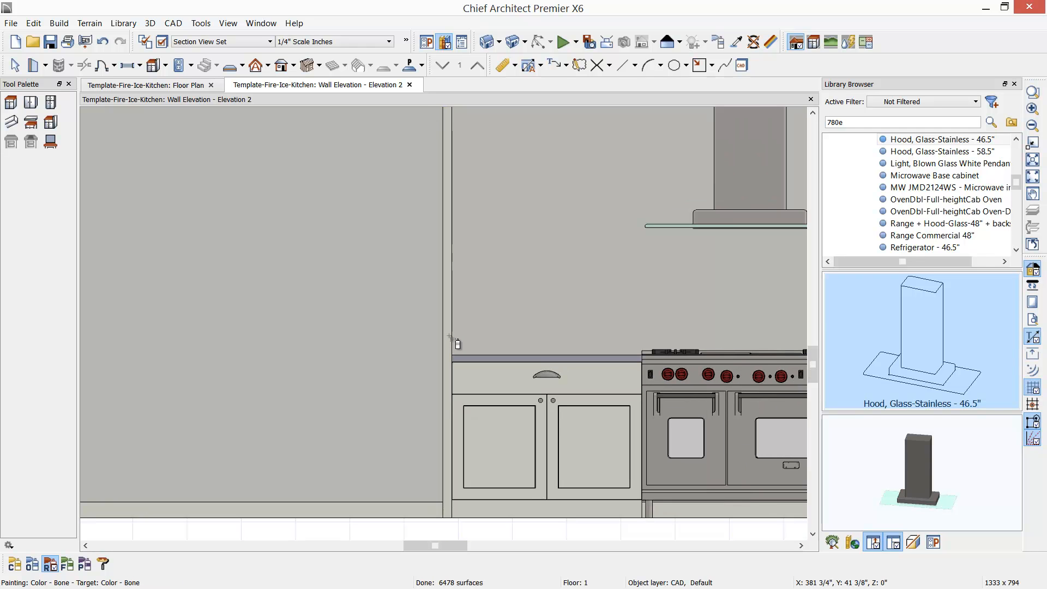
scroll(449, 337, down, 2)
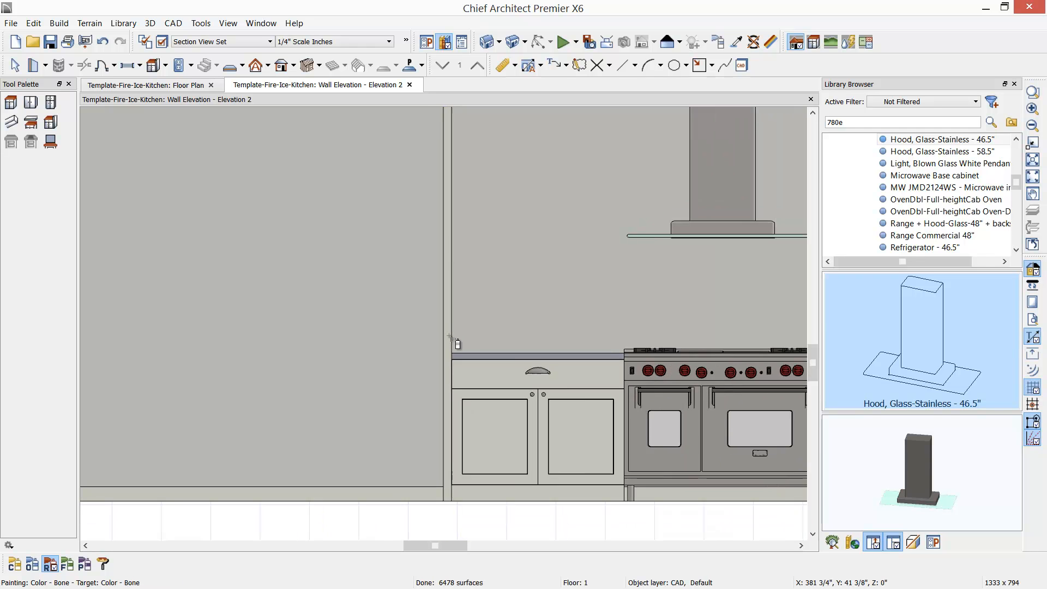
scroll(430, 388, down, 1)
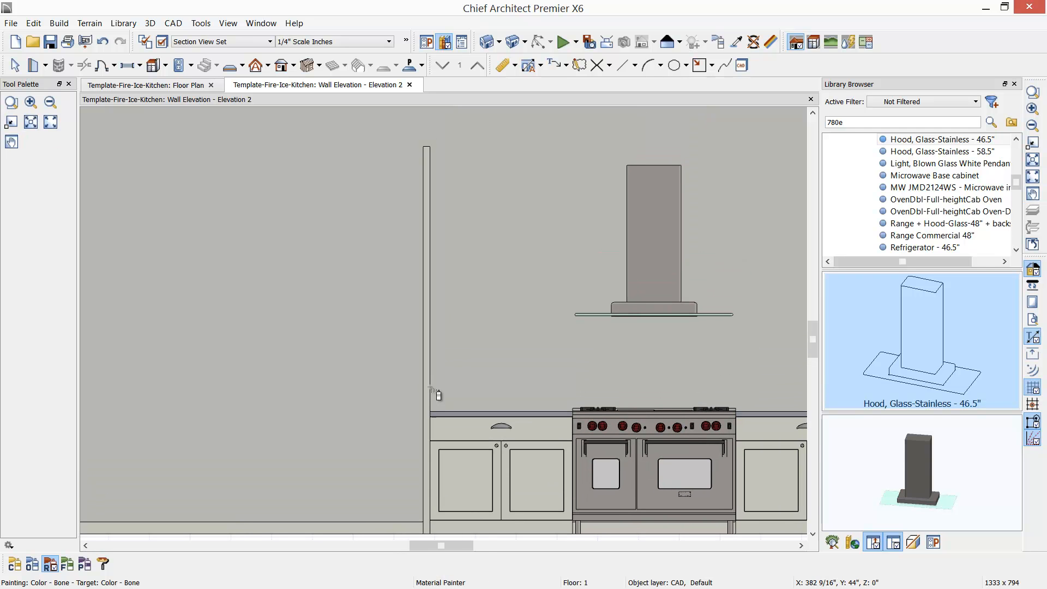
Collapse the Tradeshow-Favorites folder in the library and pick the Subzero-Pro48 from the FIRE-ICE-Kitchen folder.
click(1016, 139)
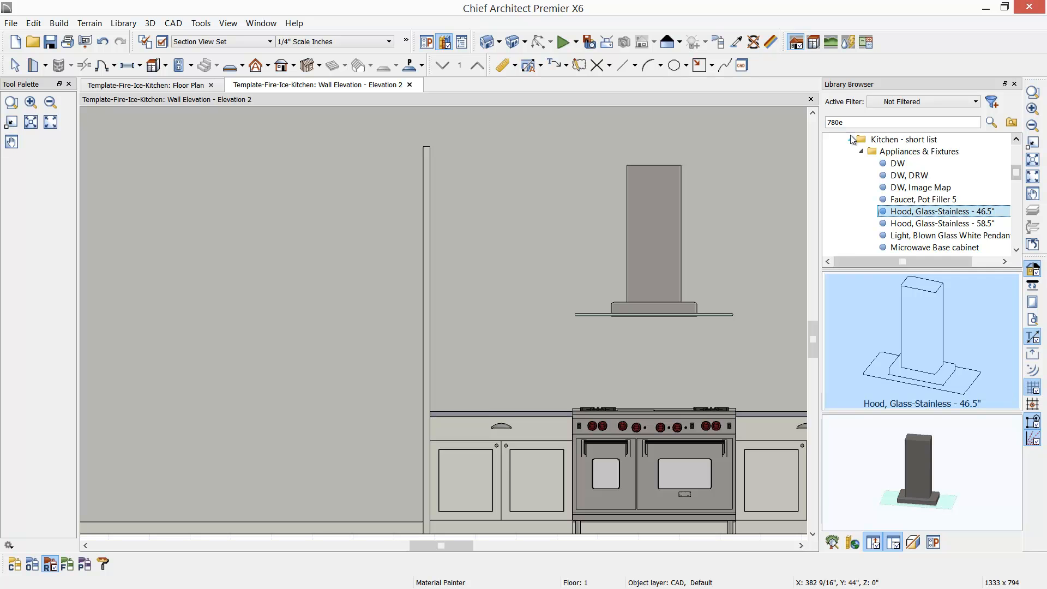
click(861, 151)
scroll(894, 208, up, 3)
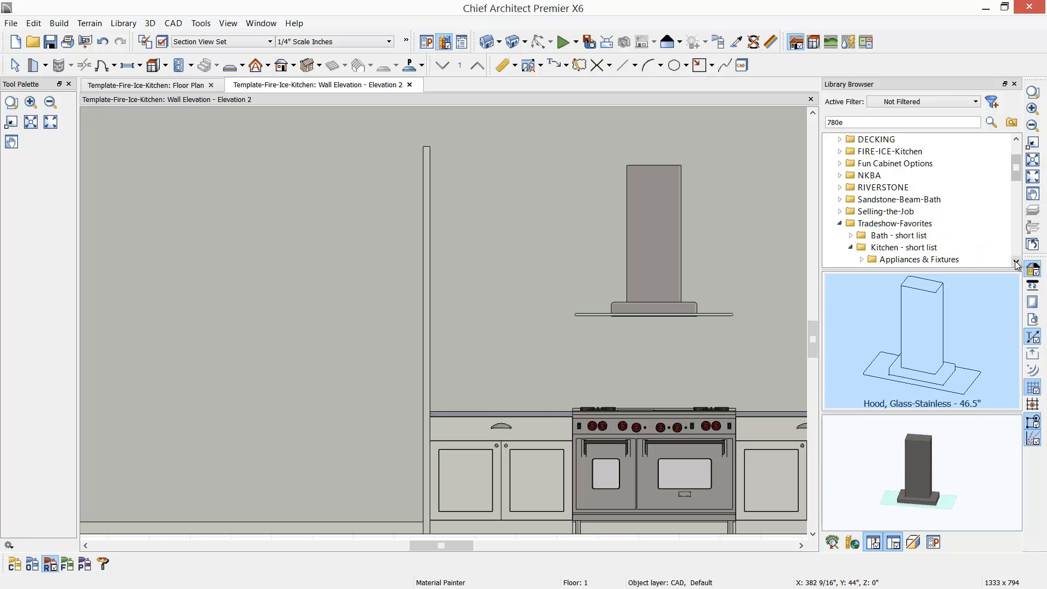
click(839, 223)
click(864, 153)
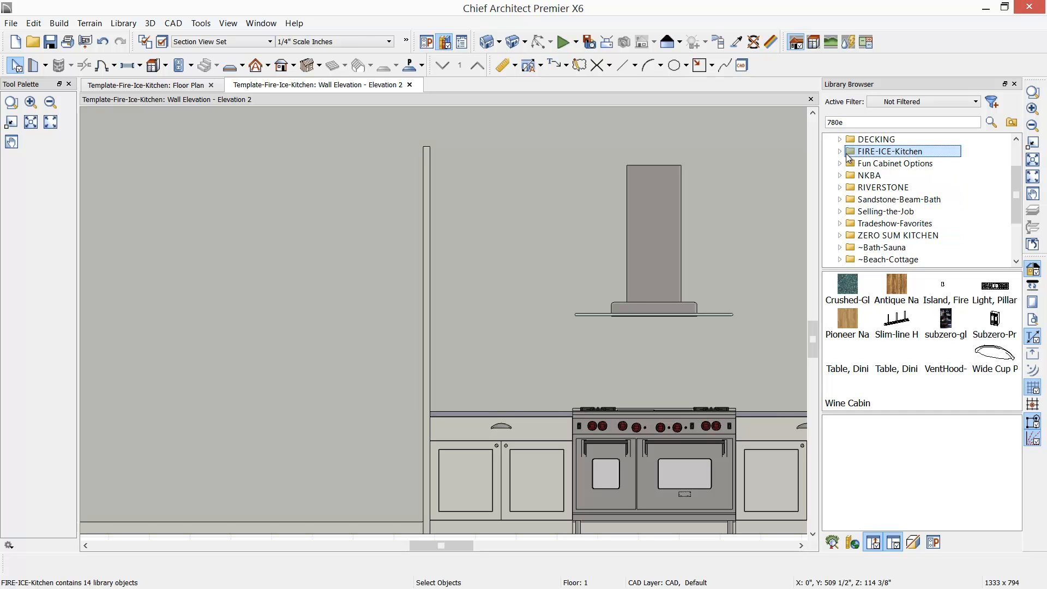
click(840, 153)
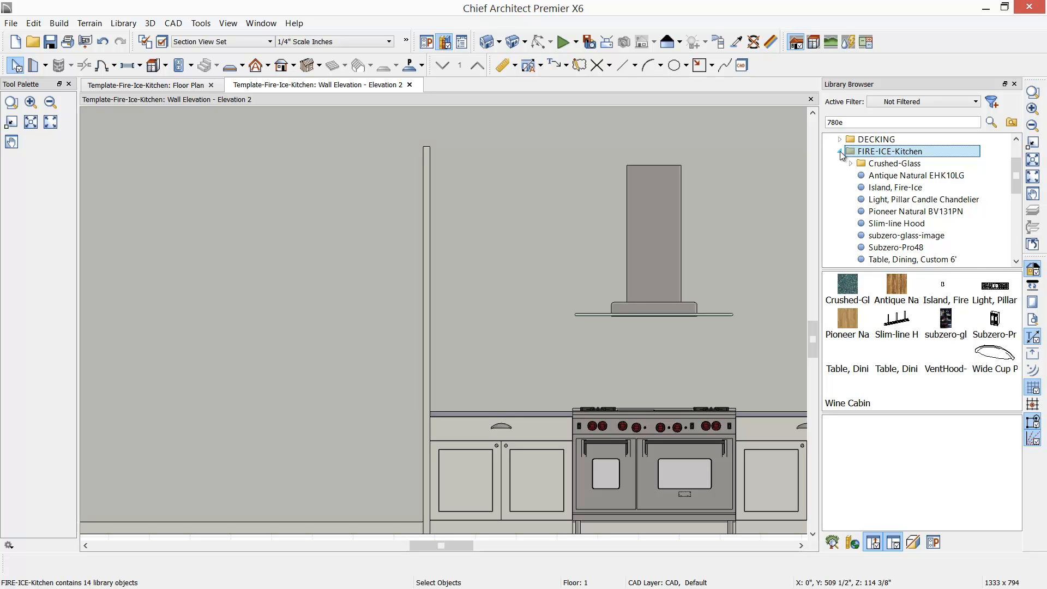
click(916, 250)
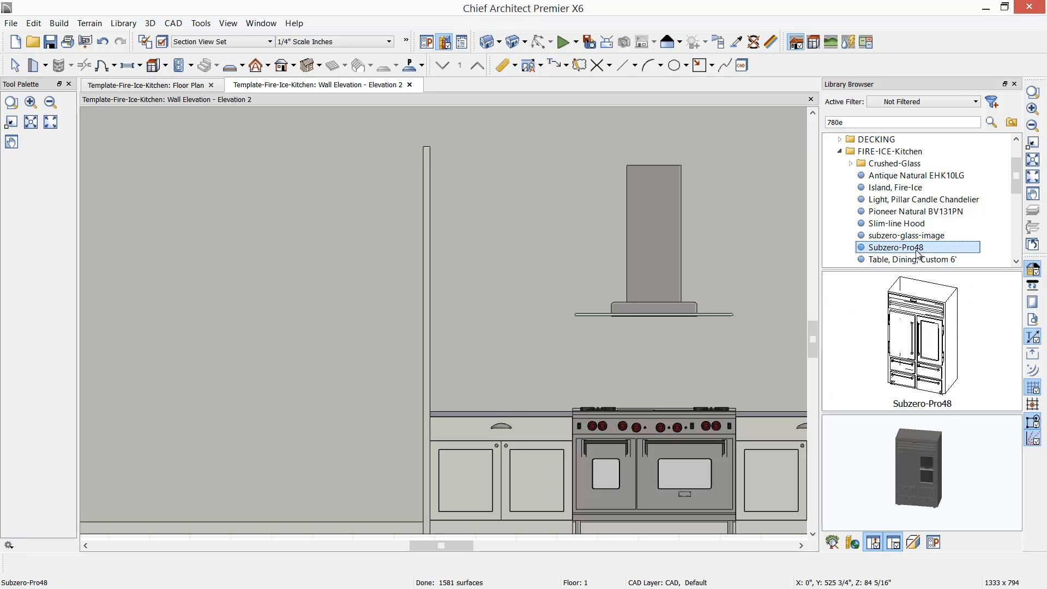
Place the Subzero-Pro48 refrigerator on the wall beyond the partition and move it flush against the partition.
click(925, 351)
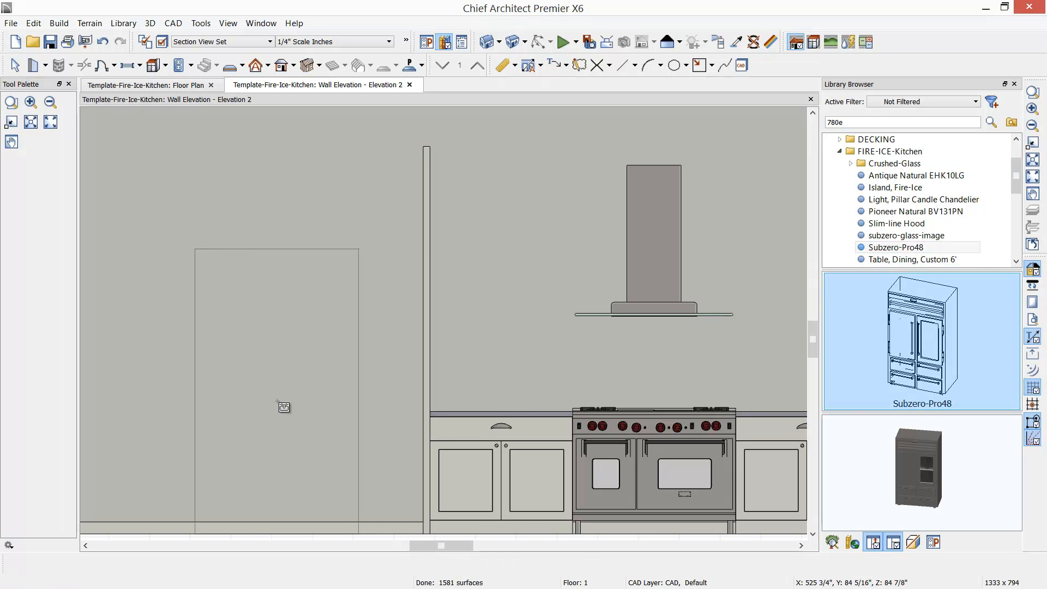
click(294, 408)
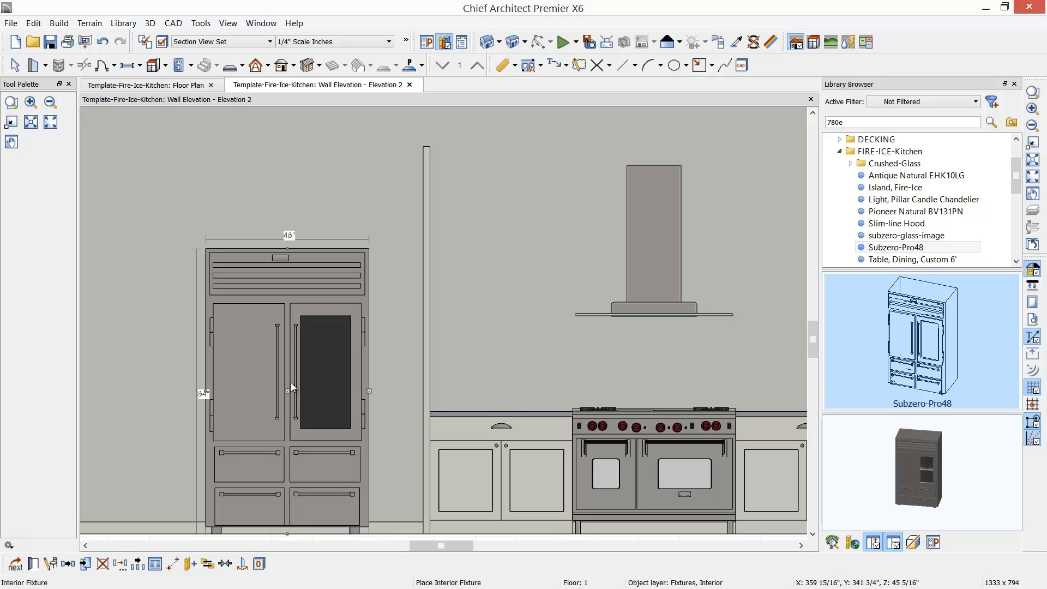
drag(288, 390, 344, 394)
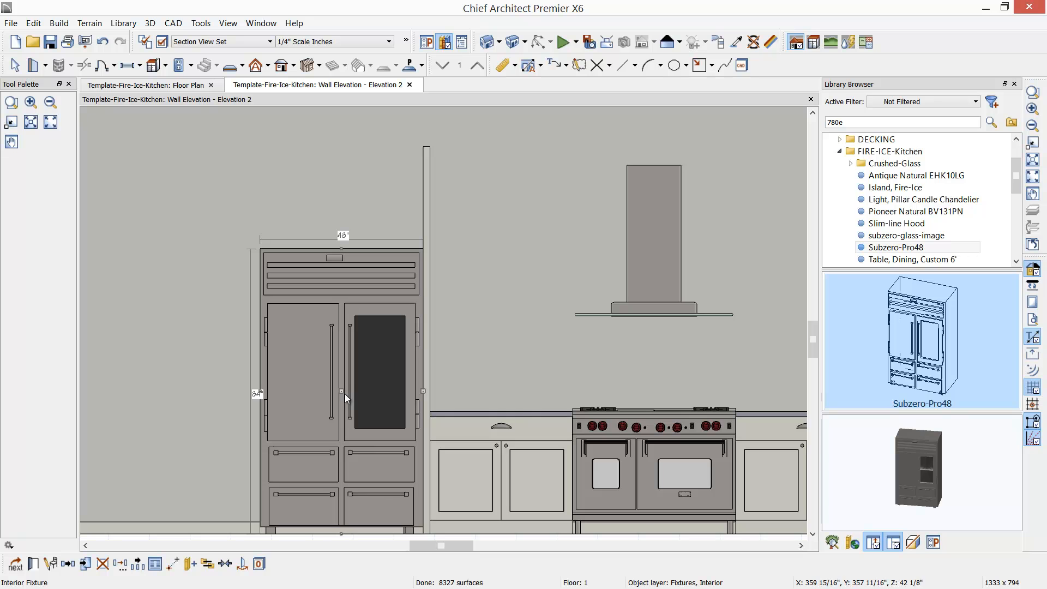
Copy the tall partition to the opposite side of the refrigerator, flush against it.
click(427, 228)
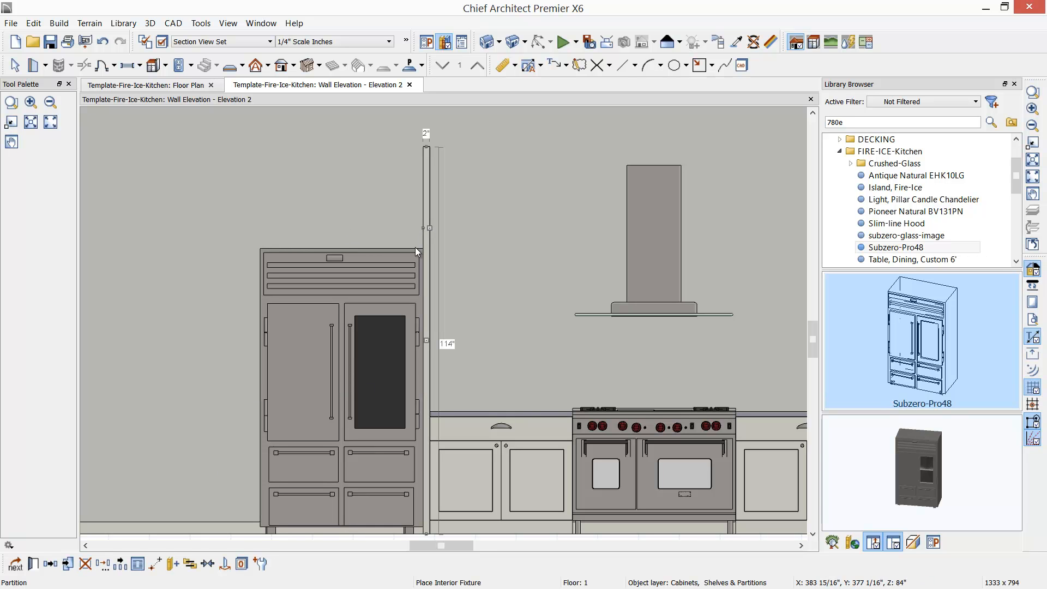
click(48, 566)
click(313, 403)
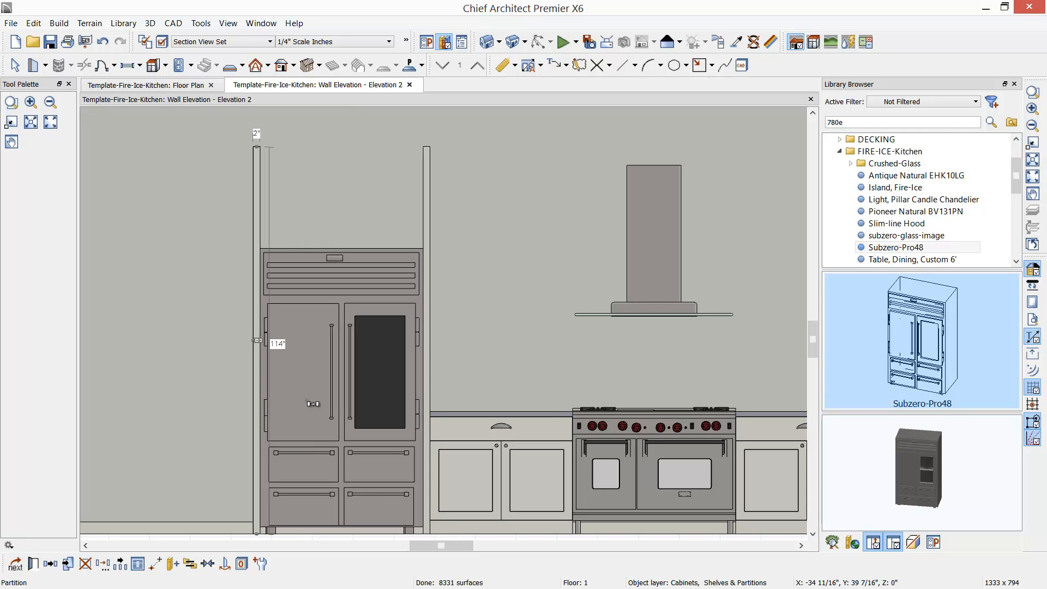
key(Escape)
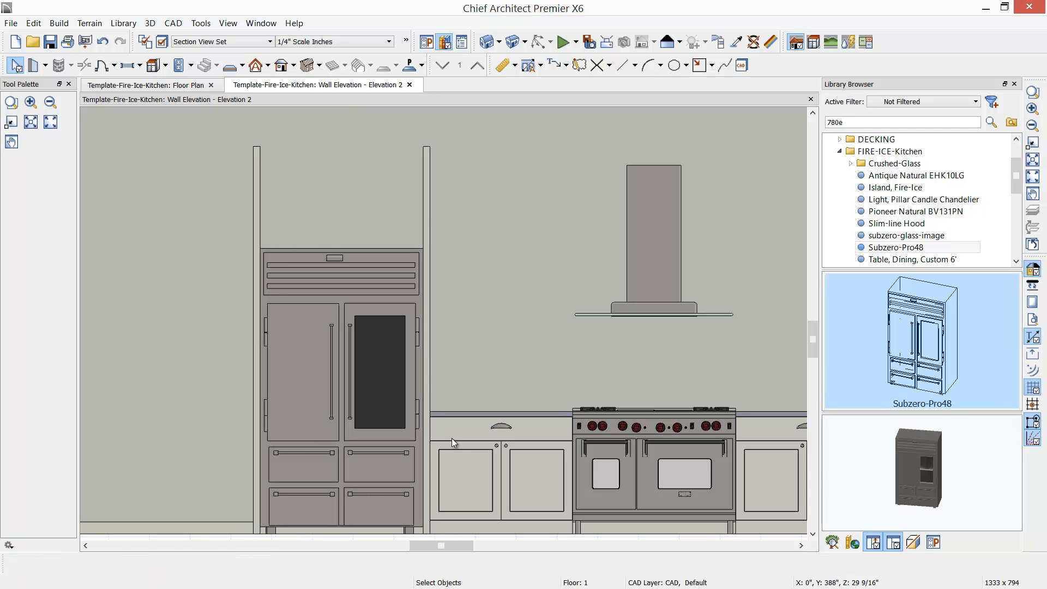
Copy the base cabinet beside the range to the far side of the refrigerator's outer partition and resize the copy to 36" wide.
click(466, 458)
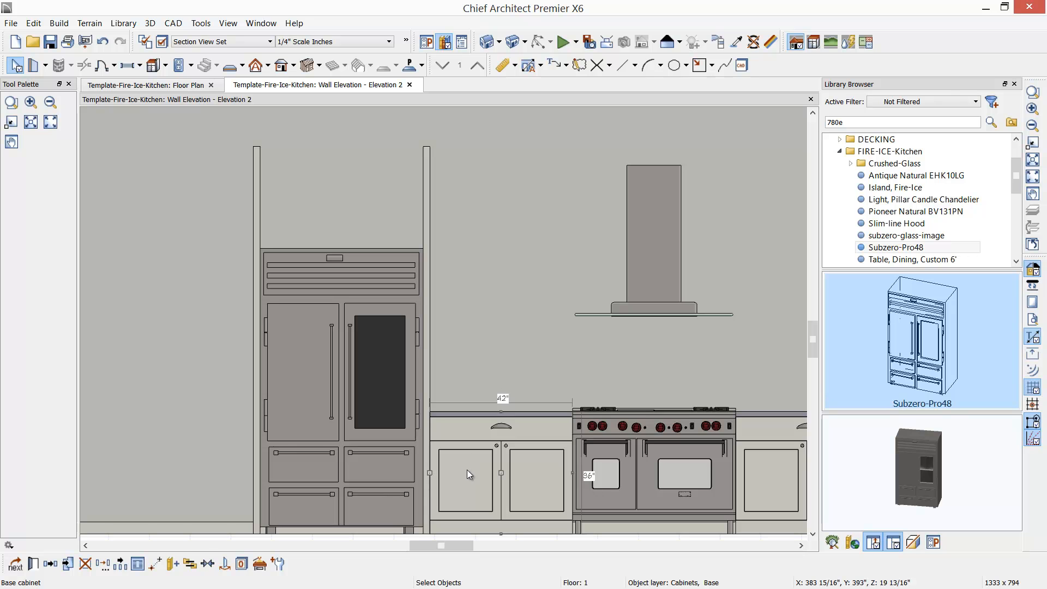
click(228, 569)
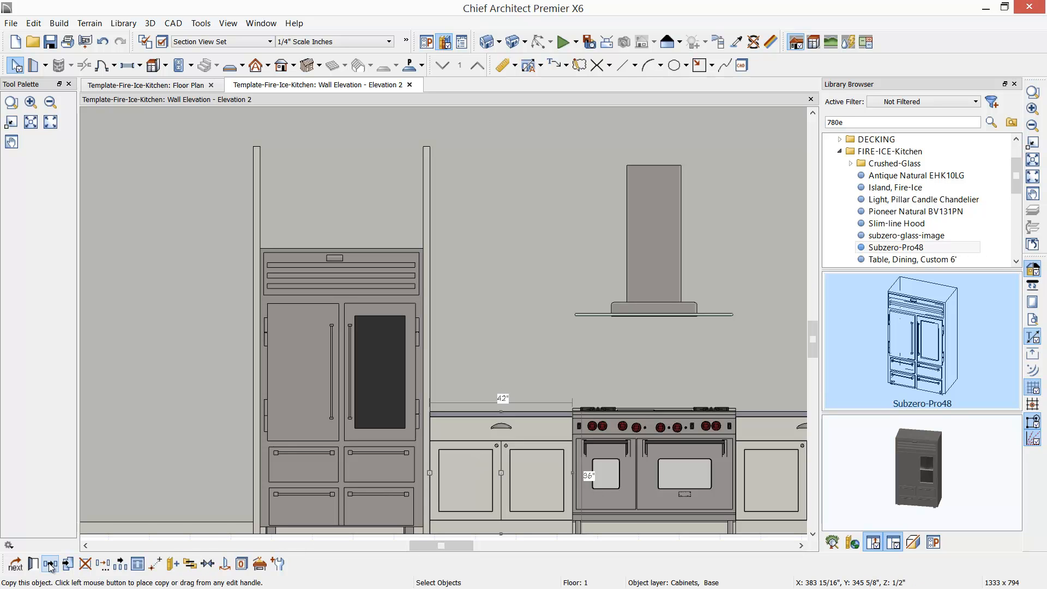
click(297, 414)
drag(111, 473, 131, 472)
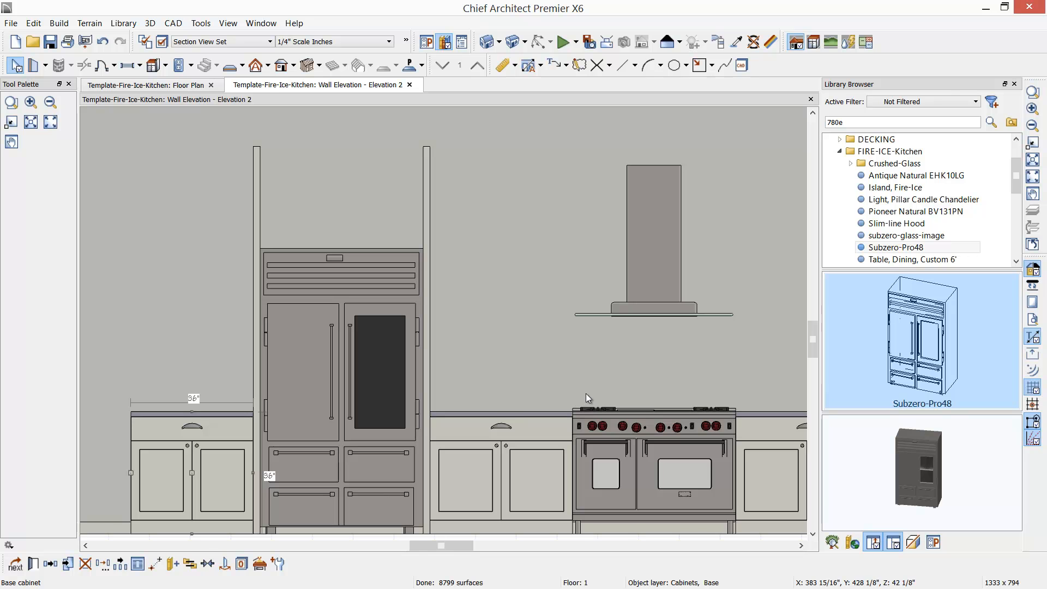
Close the library browser and place a wall cabinet above the base cabinets between the hood and the corner.
click(1014, 83)
middle_drag(928, 233, 689, 243)
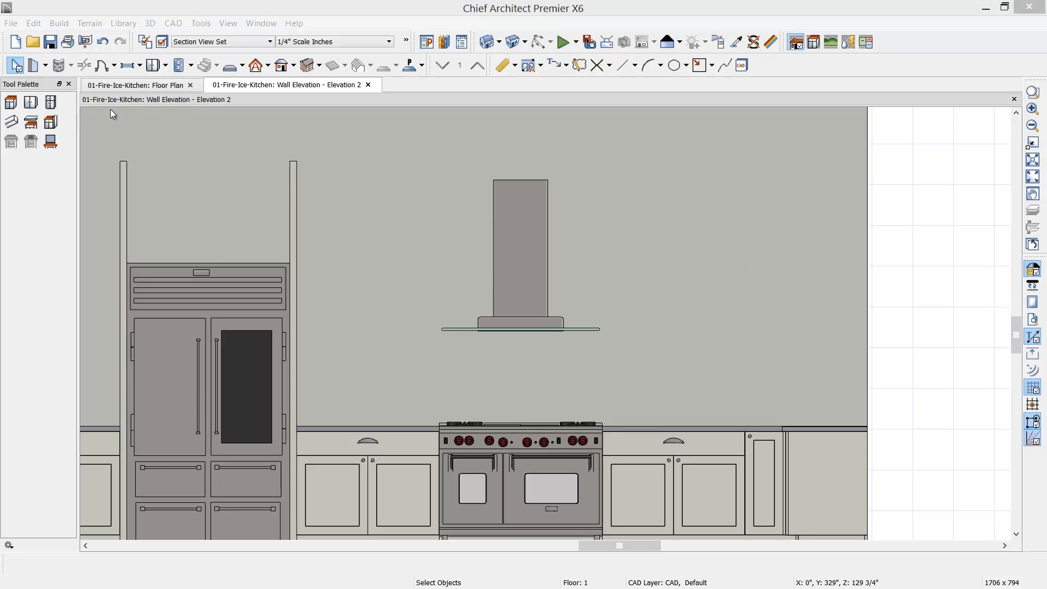
click(31, 102)
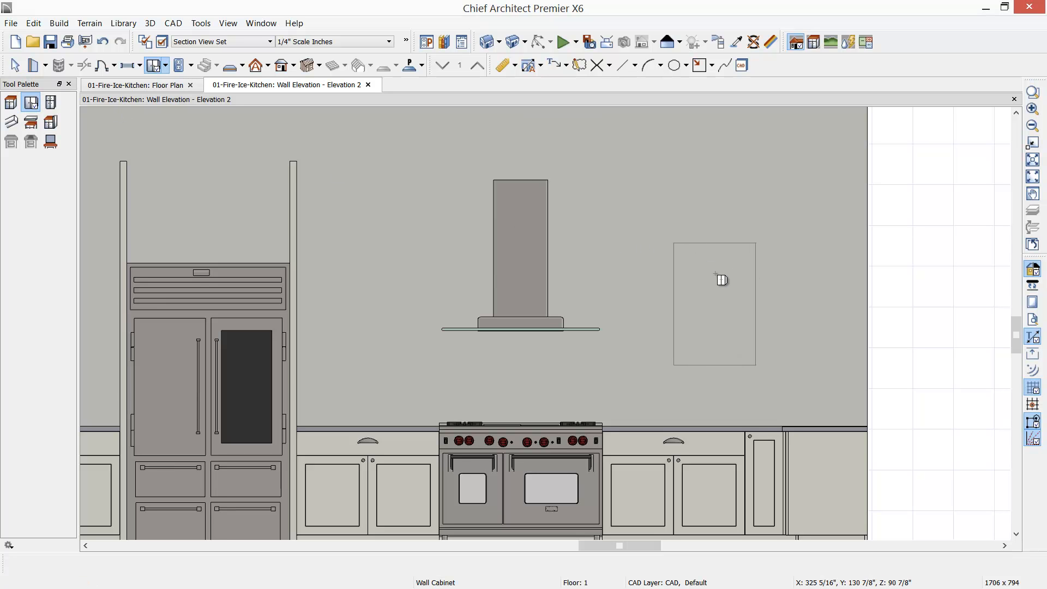
click(723, 280)
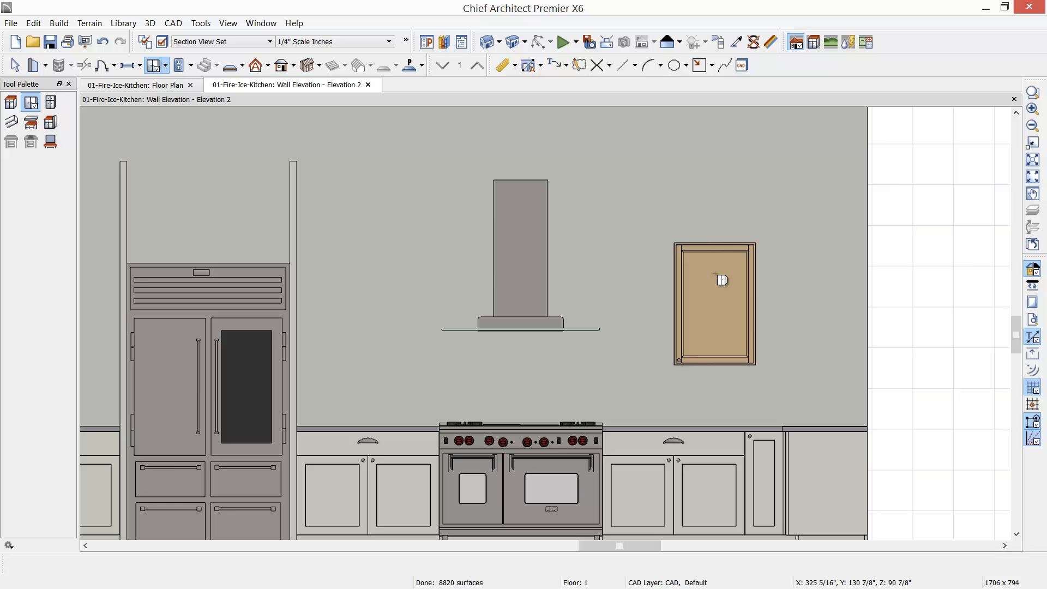
Set the wall cabinet's door style to Framed Doors with the Glass Doors option turned off.
click(711, 338)
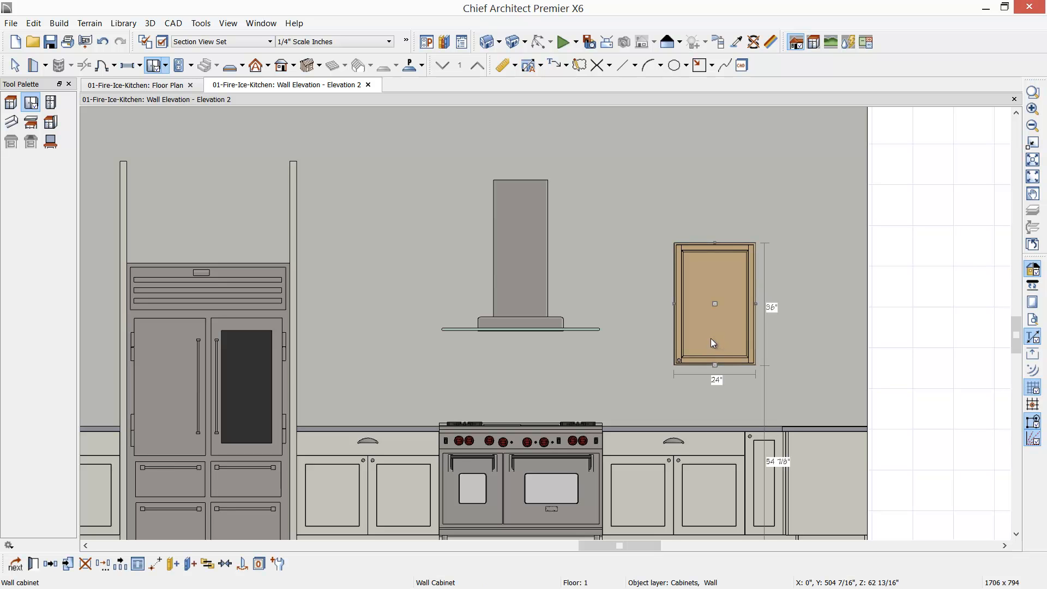
double_click(711, 343)
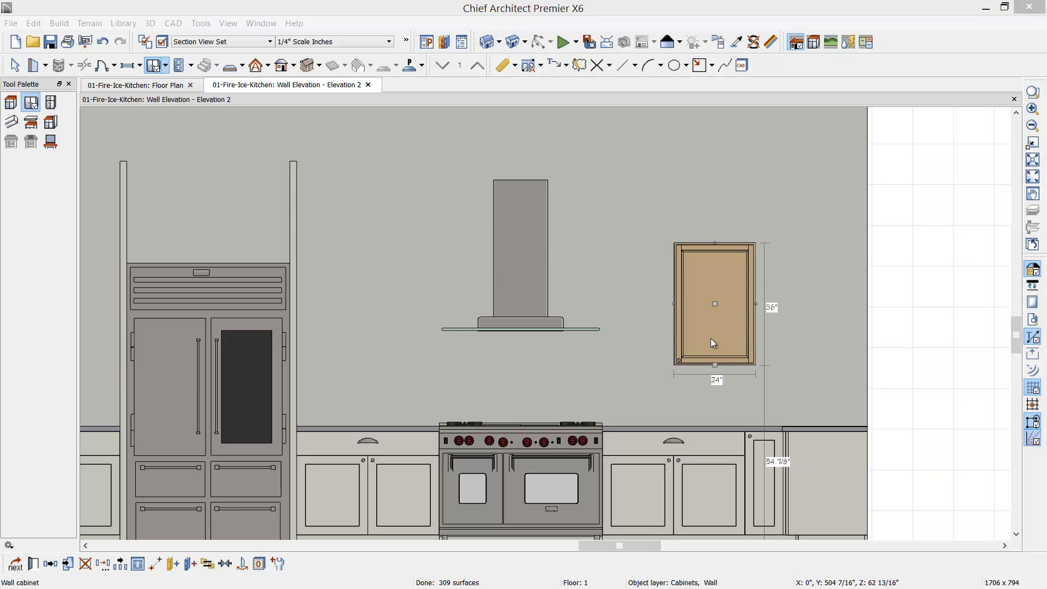
drag(921, 121, 251, 93)
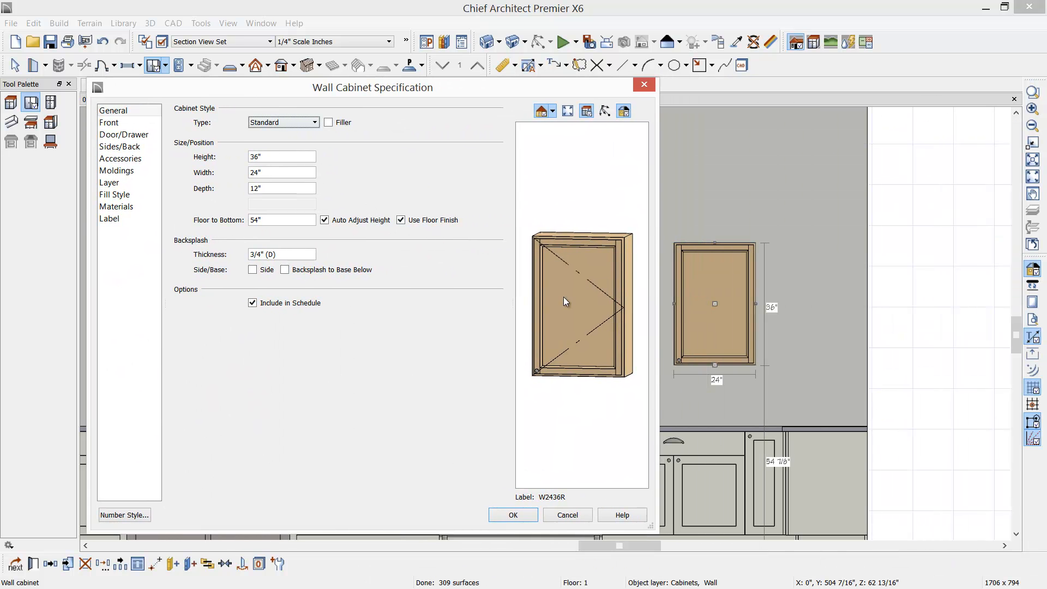
click(578, 301)
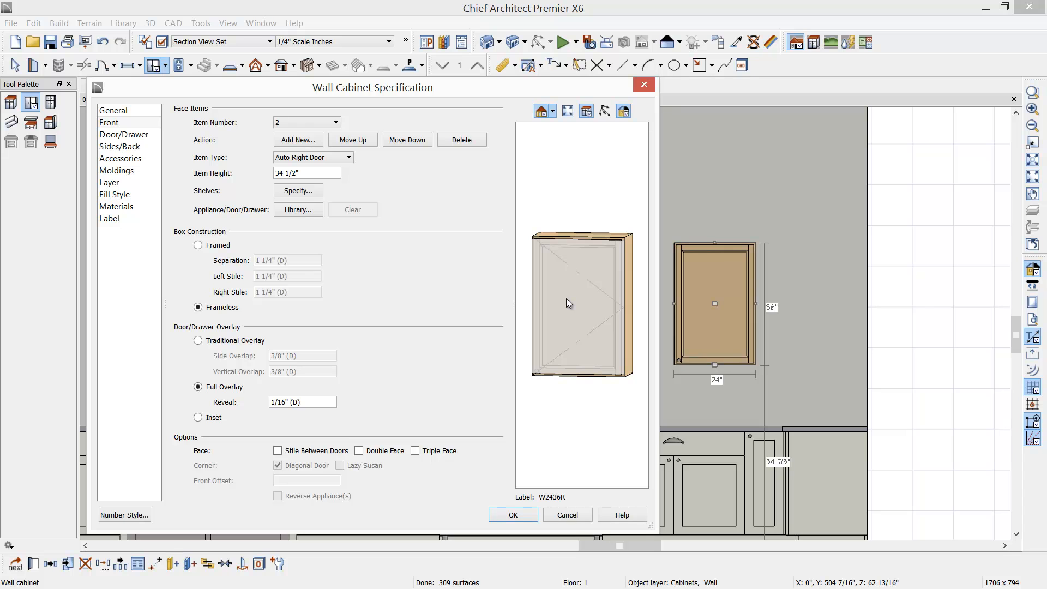
click(131, 135)
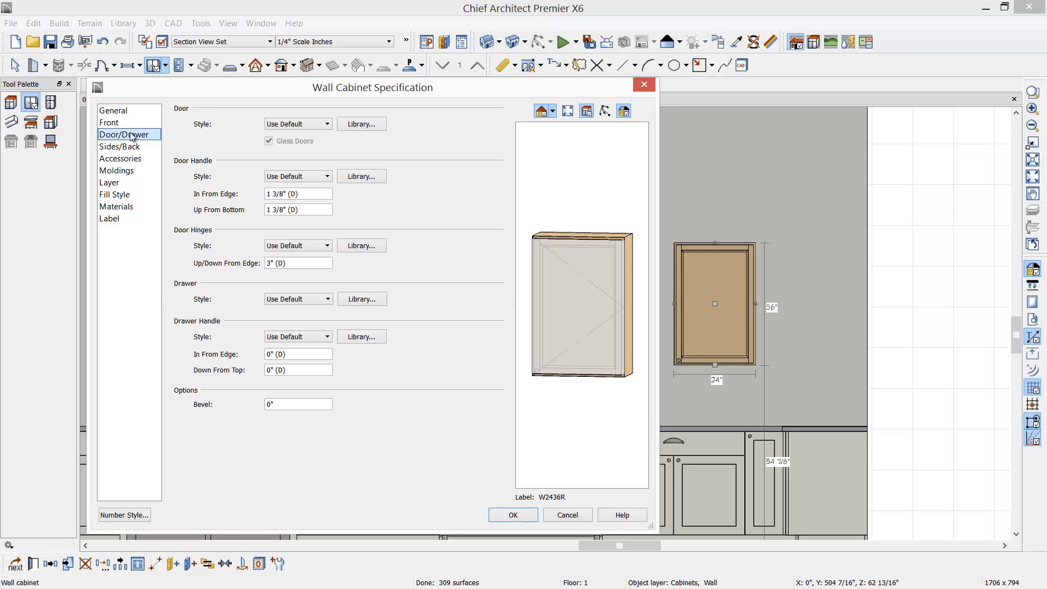
click(326, 123)
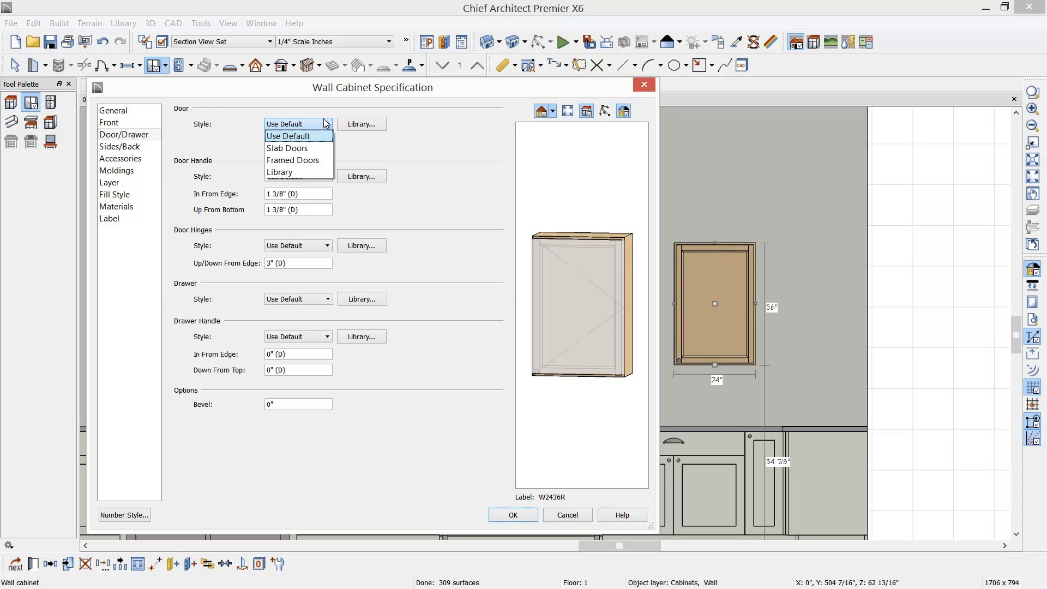
click(295, 160)
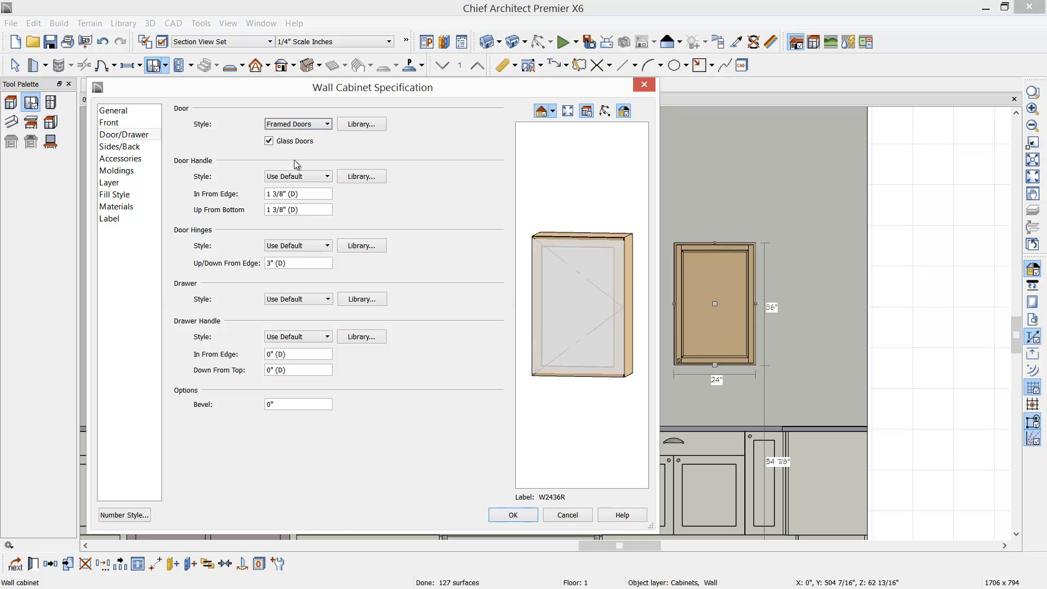
click(270, 145)
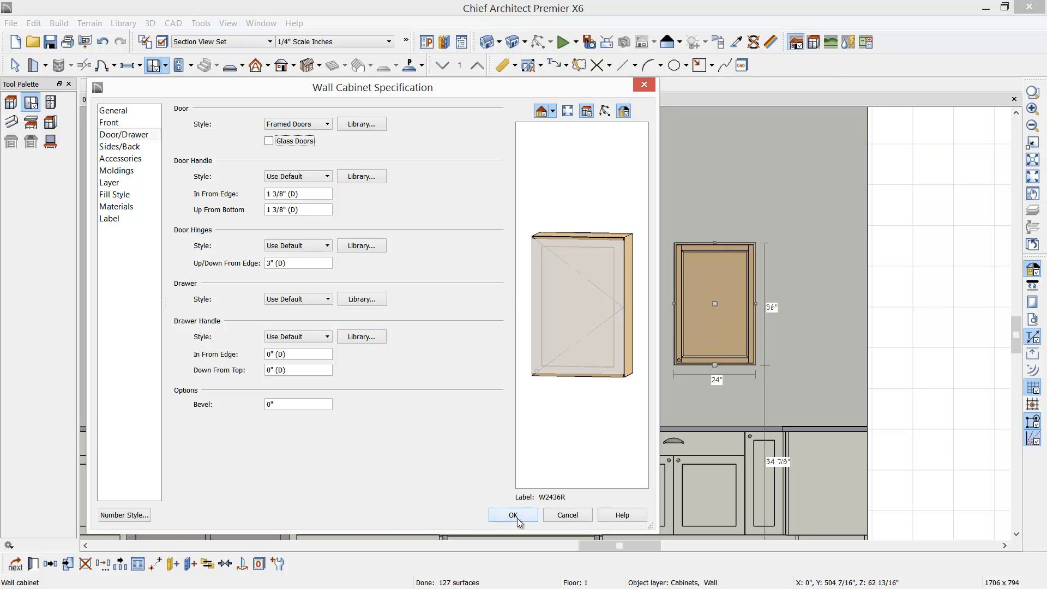
click(111, 123)
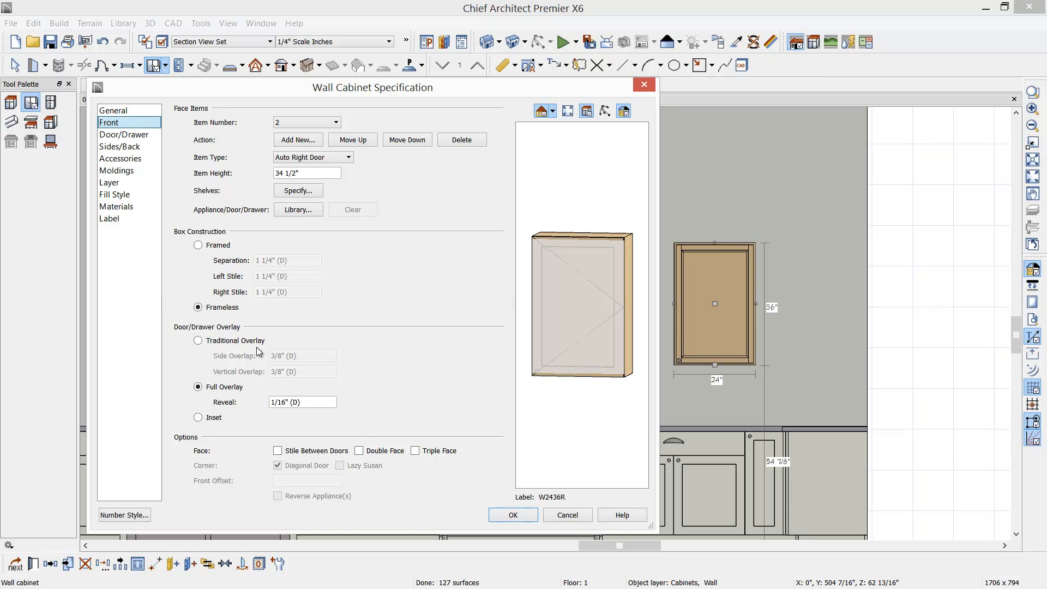
click(116, 112)
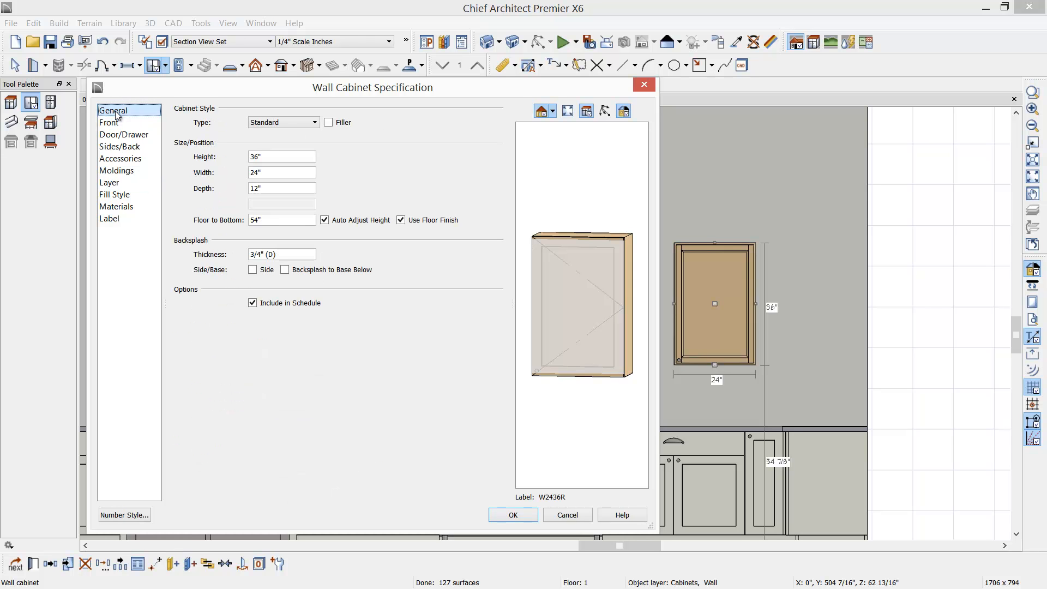
click(512, 515)
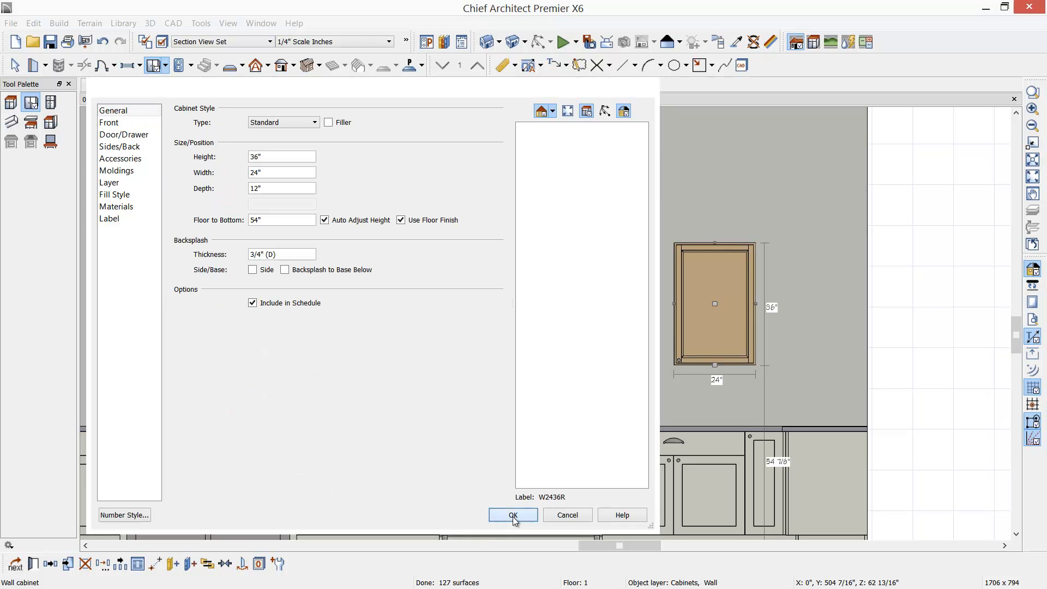
Paint the wall cabinet with the base cabinet's Color - Bone material and set it as the default for wall cabinets.
click(736, 42)
click(715, 487)
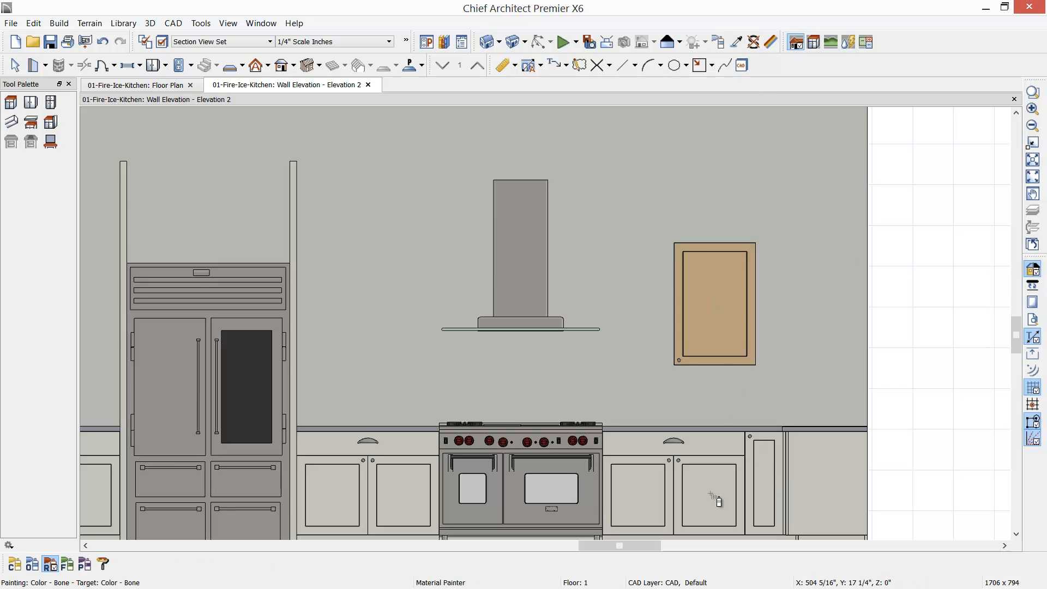
key(space)
click(718, 340)
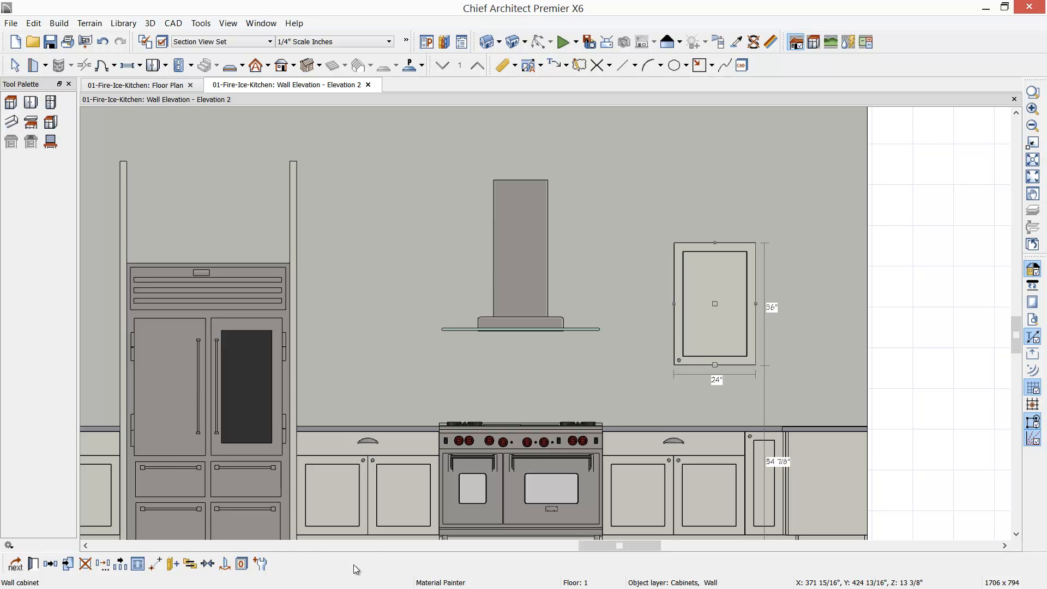
click(261, 564)
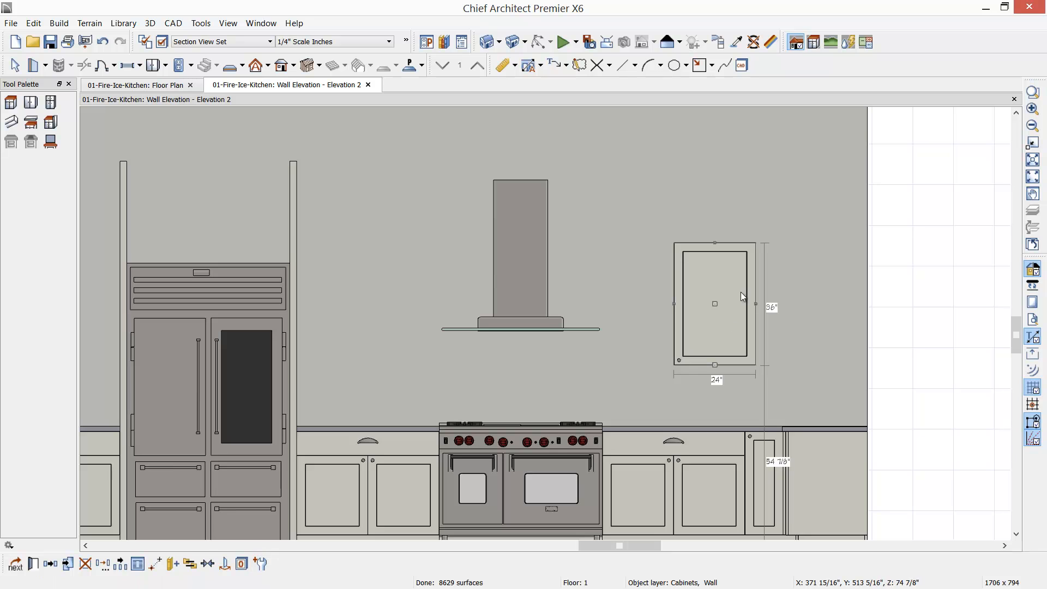
Place a test wall cabinet between the refrigerator and the hood to check the new default, and delete it.
click(30, 102)
drag(422, 236, 398, 273)
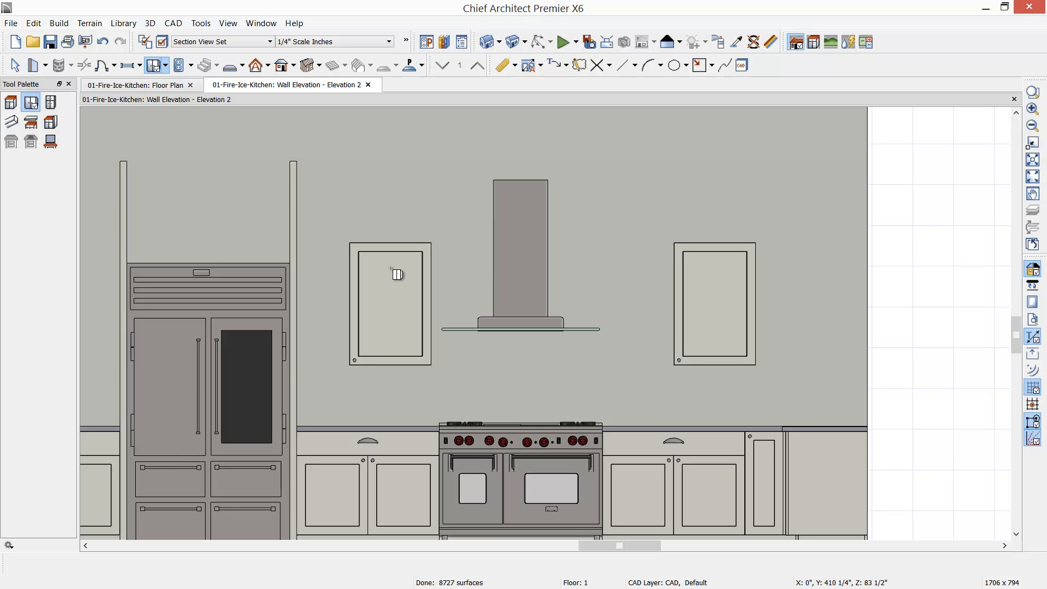
click(390, 268)
key(Delete)
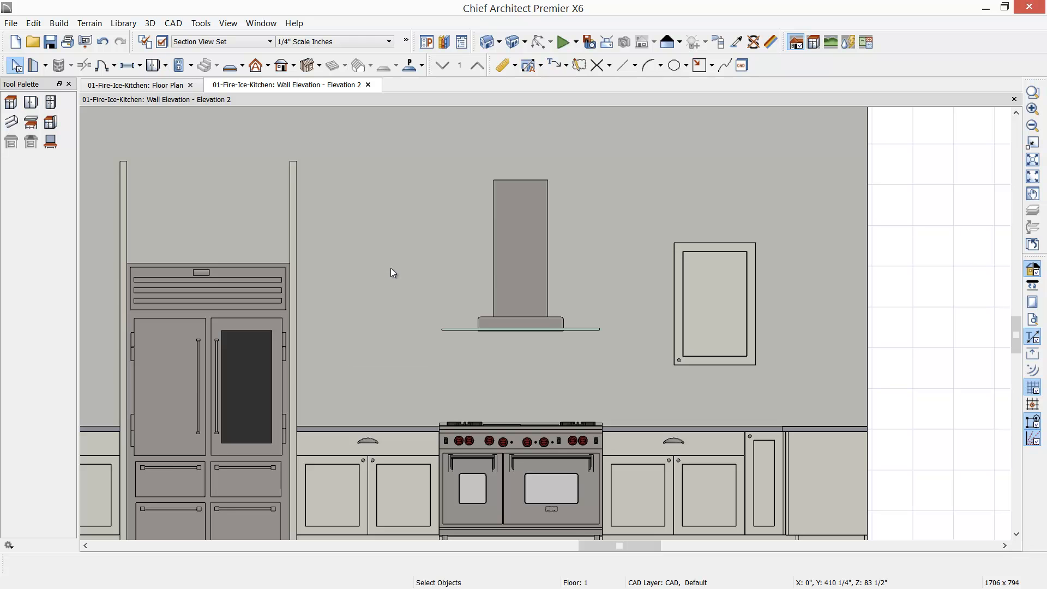
Stretch the wall cabinet to 60" high and 33" wide, and move it toward the corner.
click(690, 274)
drag(714, 243, 712, 163)
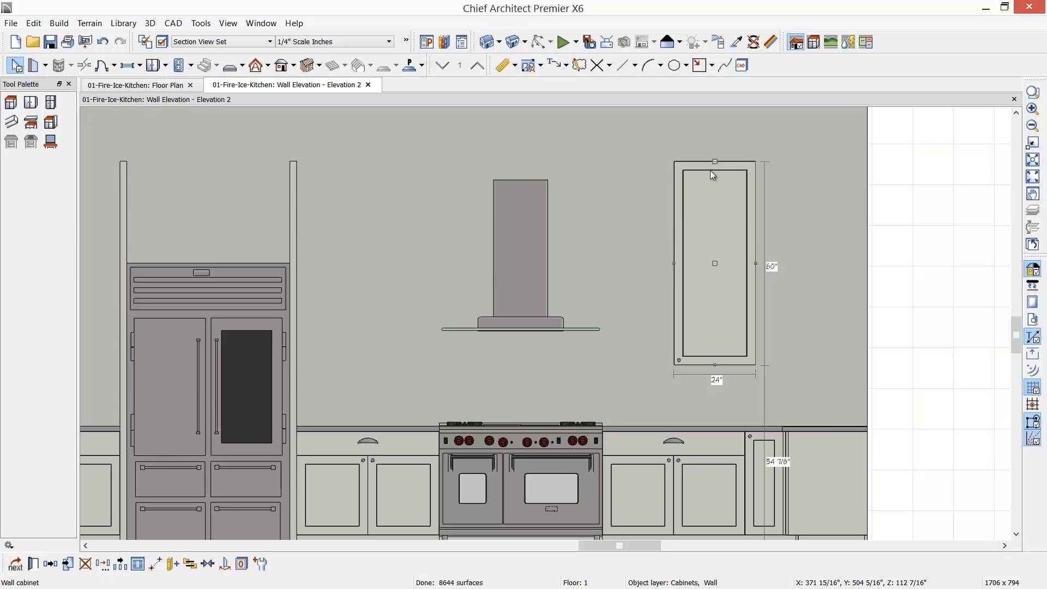
drag(673, 262, 641, 263)
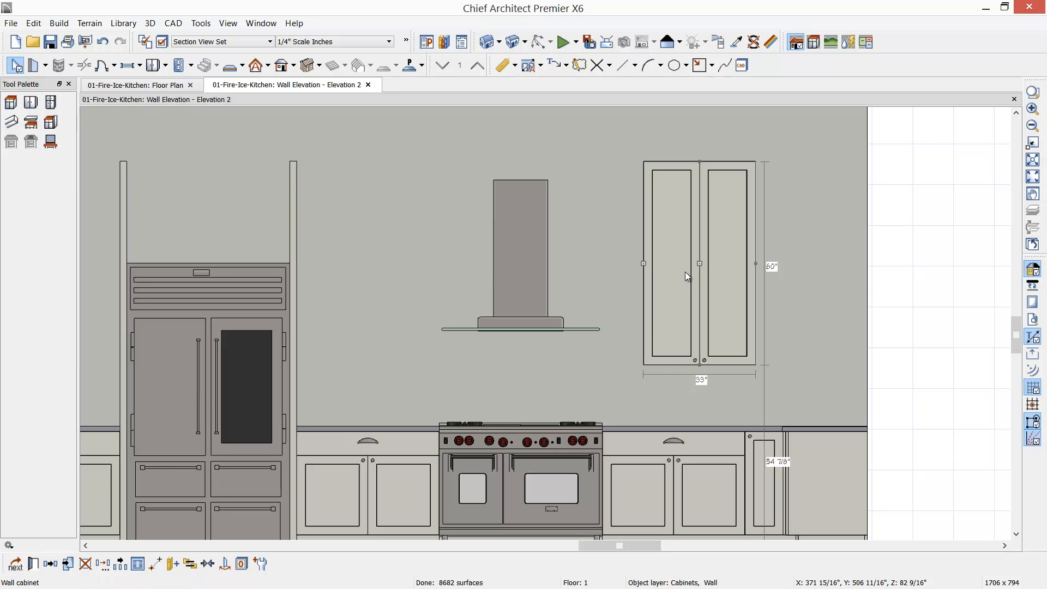
drag(699, 264, 748, 264)
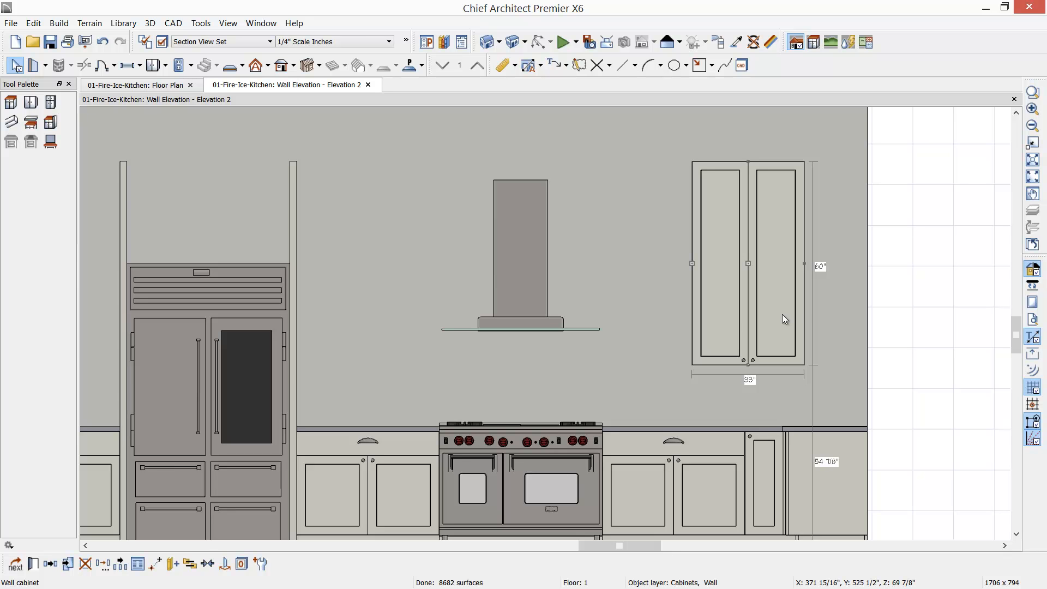
Place a wall cabinet filler in the corner and stretch it up to about 60 1/4" high, level with the wall cabinet's top.
click(60, 23)
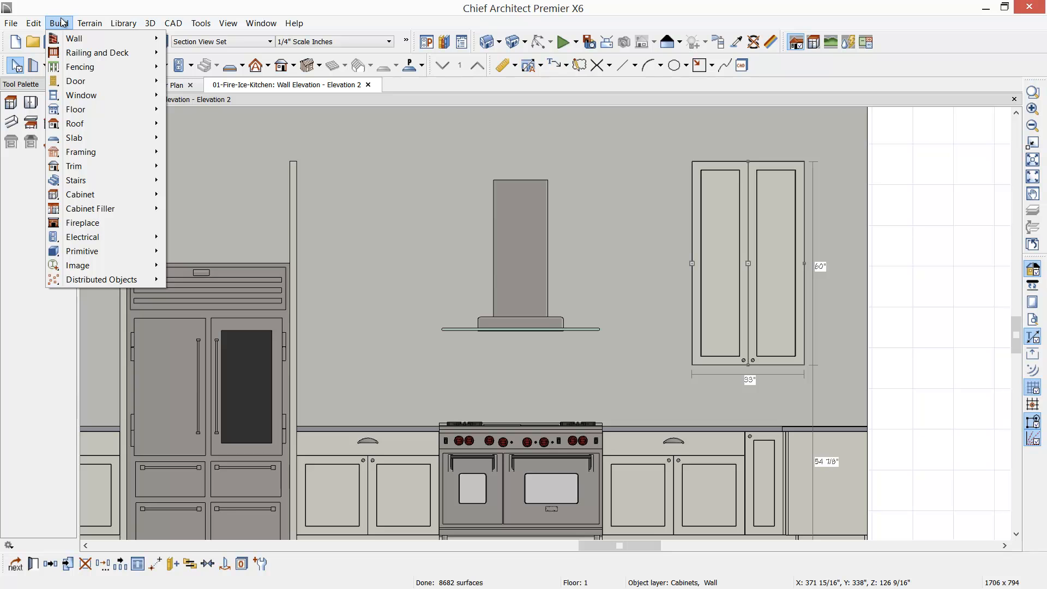
mouse_move(106, 208)
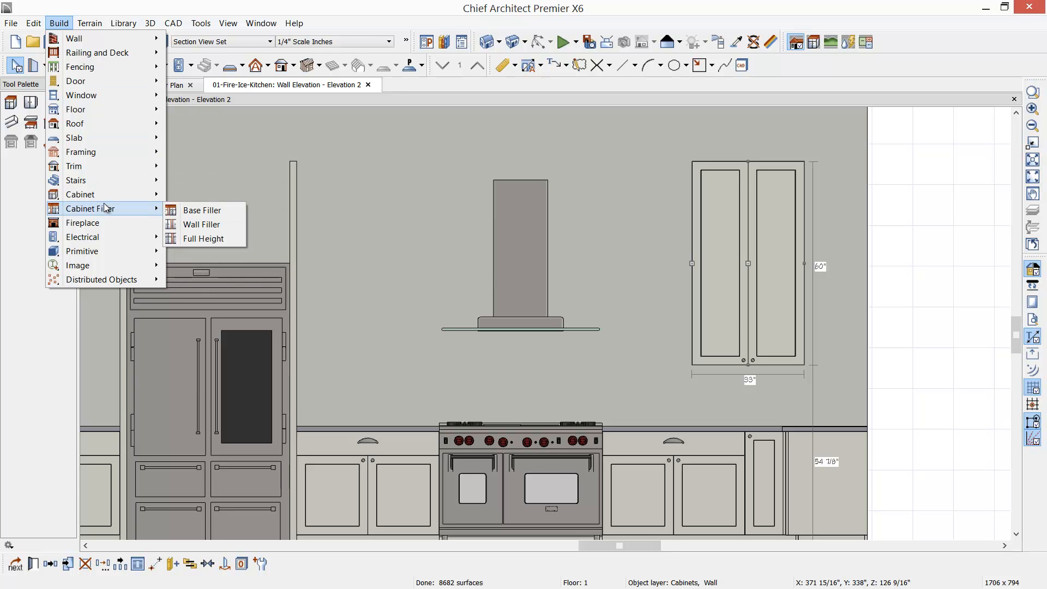
click(210, 224)
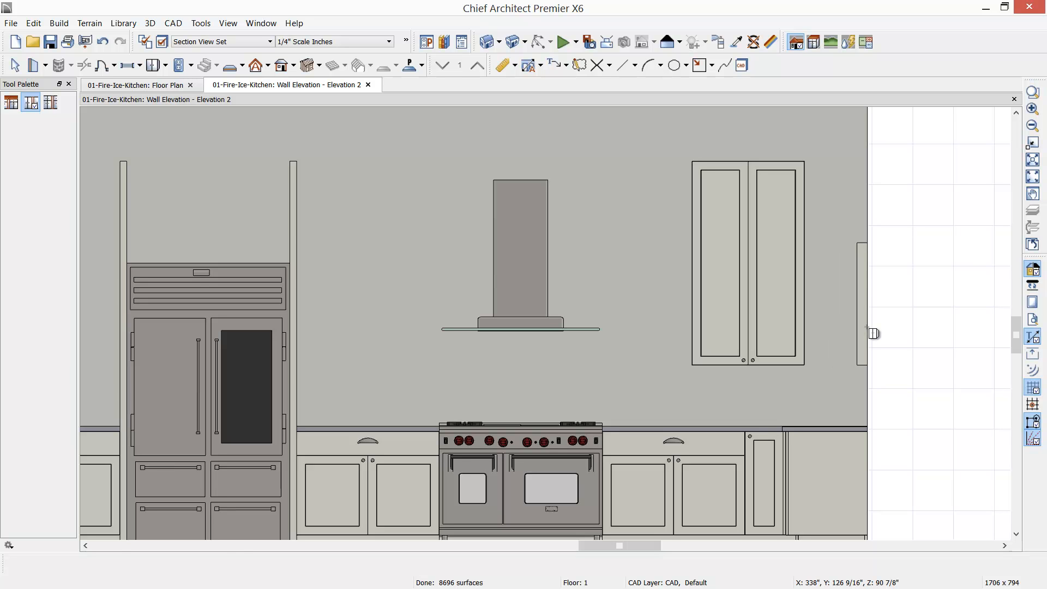
click(870, 332)
drag(861, 243, 867, 160)
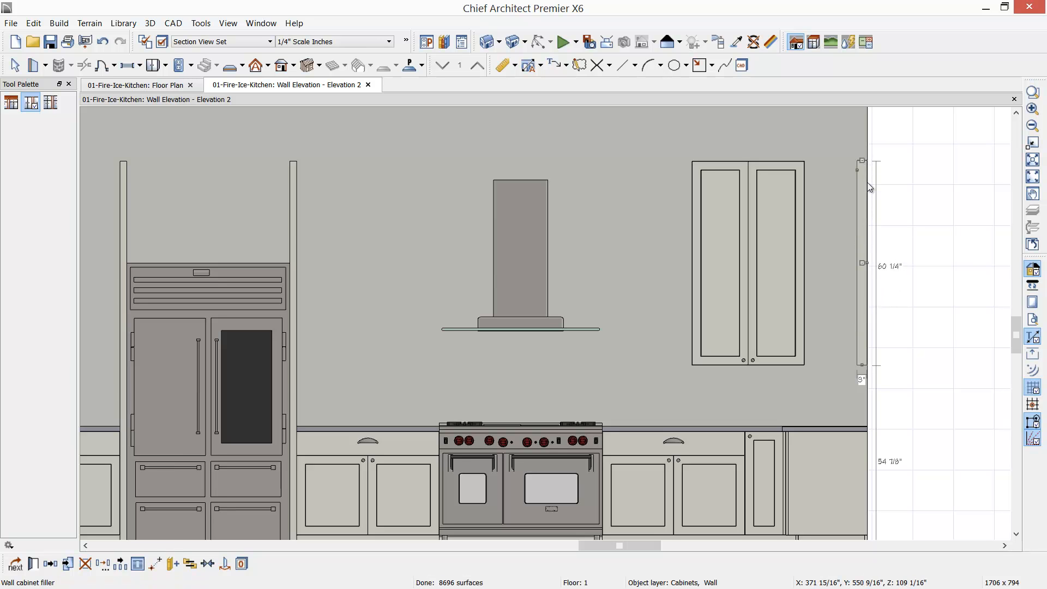
Set the corner wall filler's height to 60" and move the wall cabinet against the filler.
double_click(866, 183)
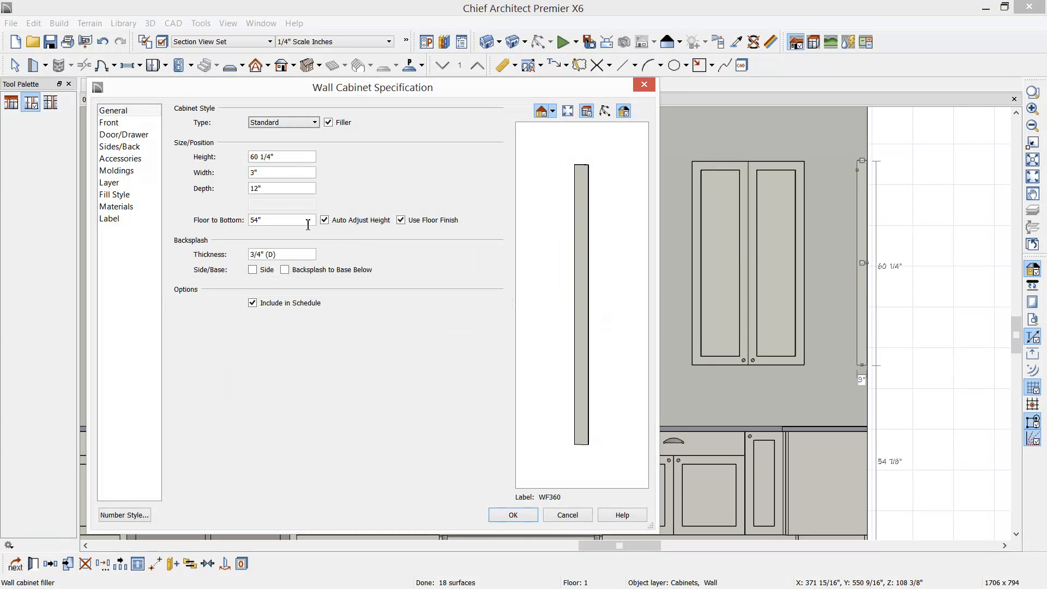
click(291, 158)
click(522, 514)
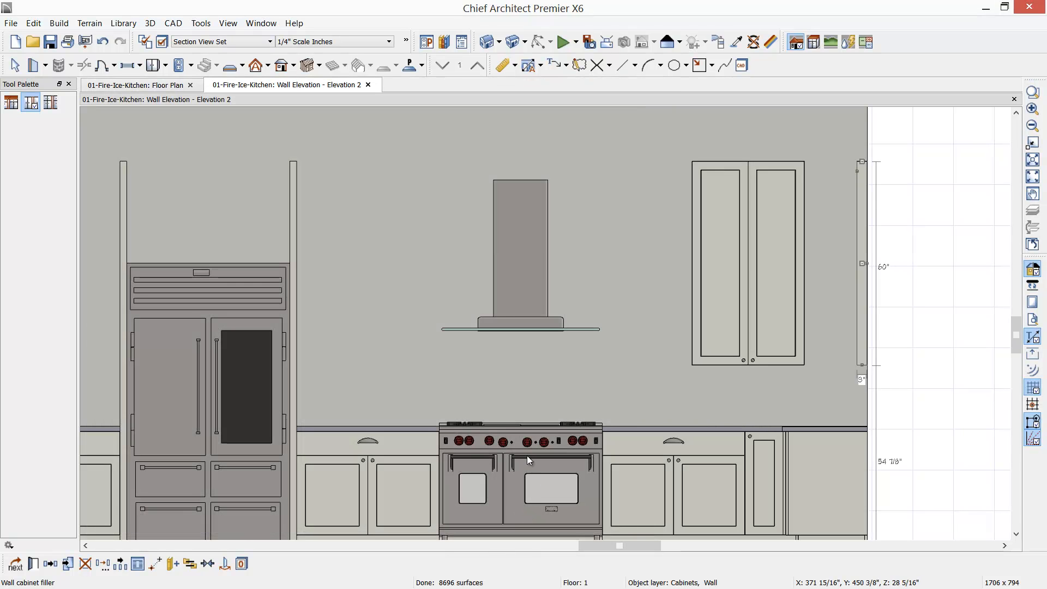
click(760, 256)
drag(750, 264, 803, 265)
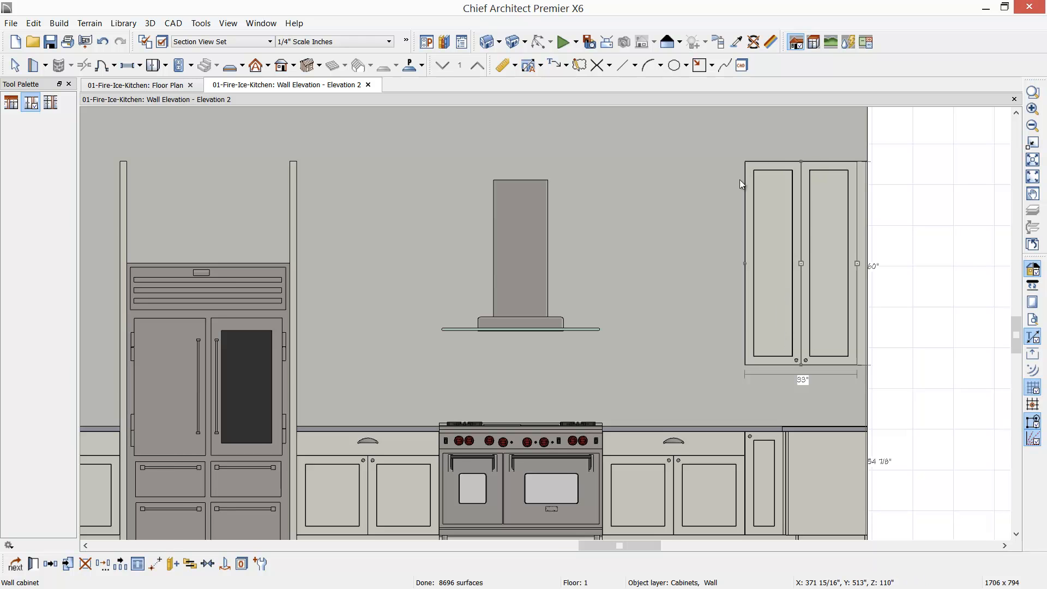
key(f)
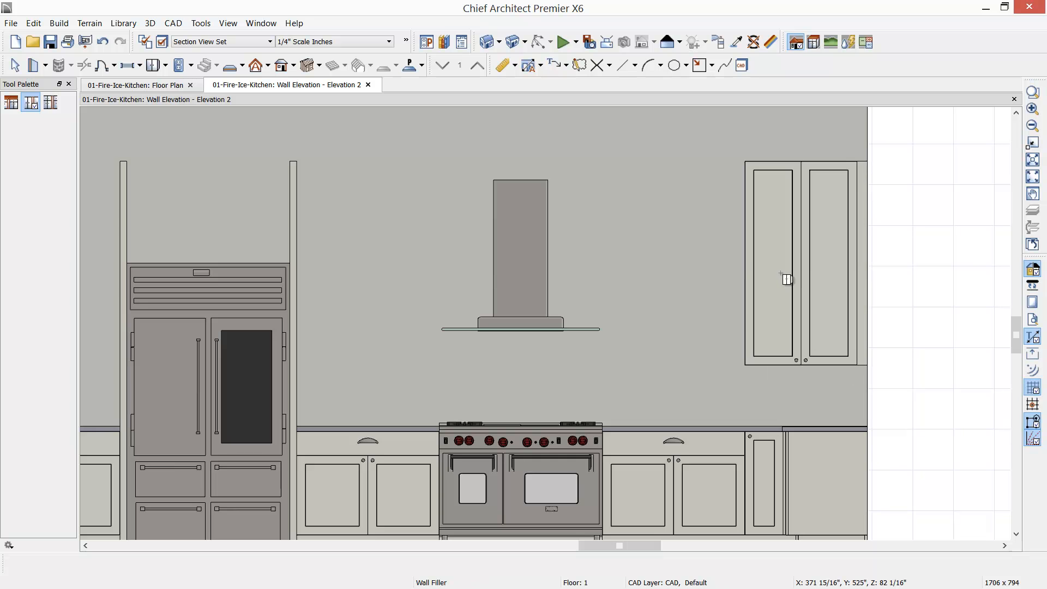
key(space)
Add an 18" high Double Door face item at the top of the wall cabinet's front.
double_click(781, 273)
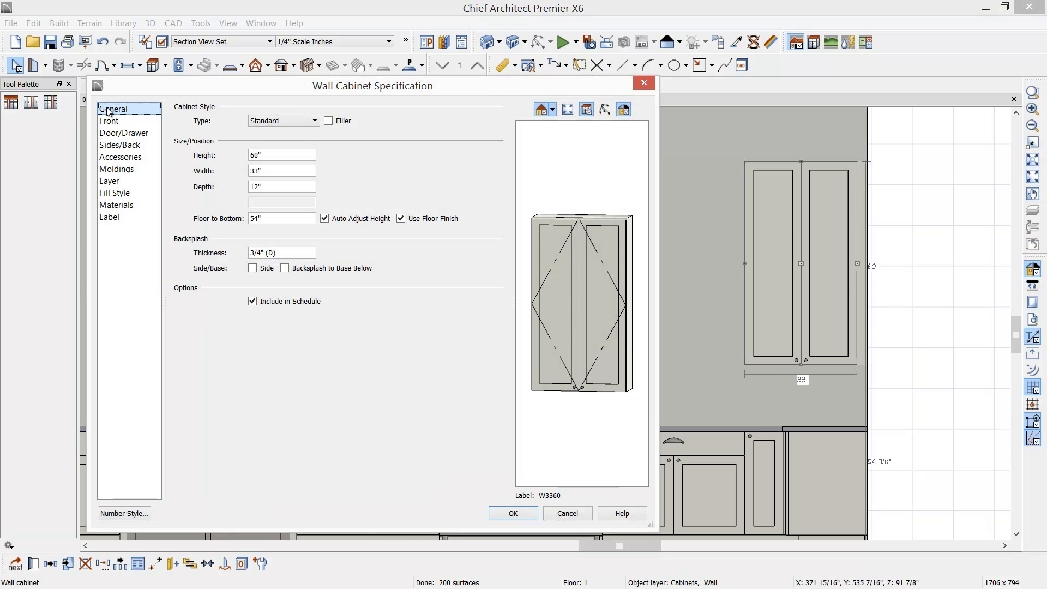
click(108, 123)
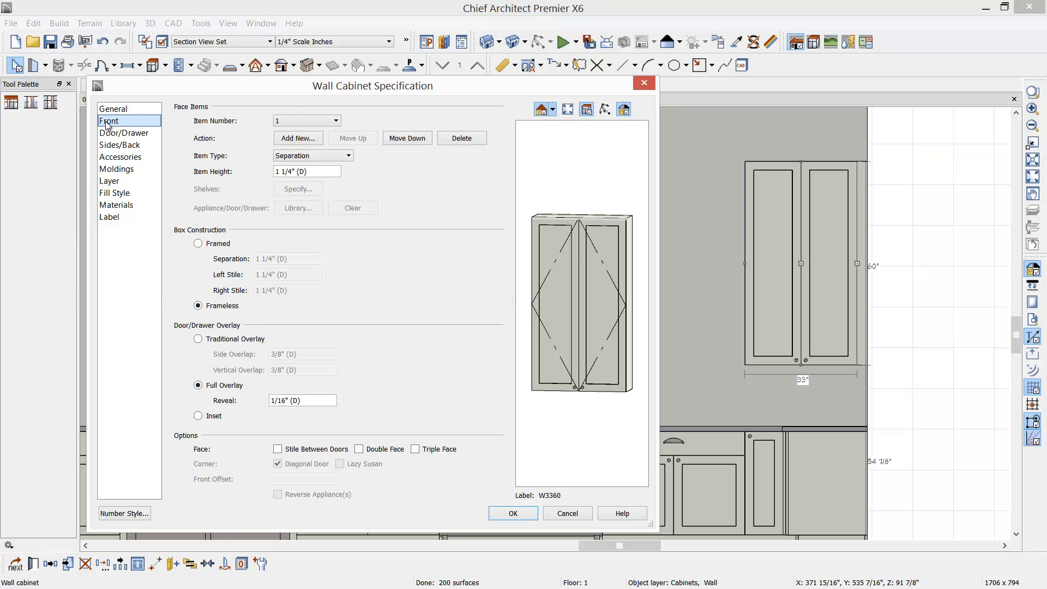
click(310, 141)
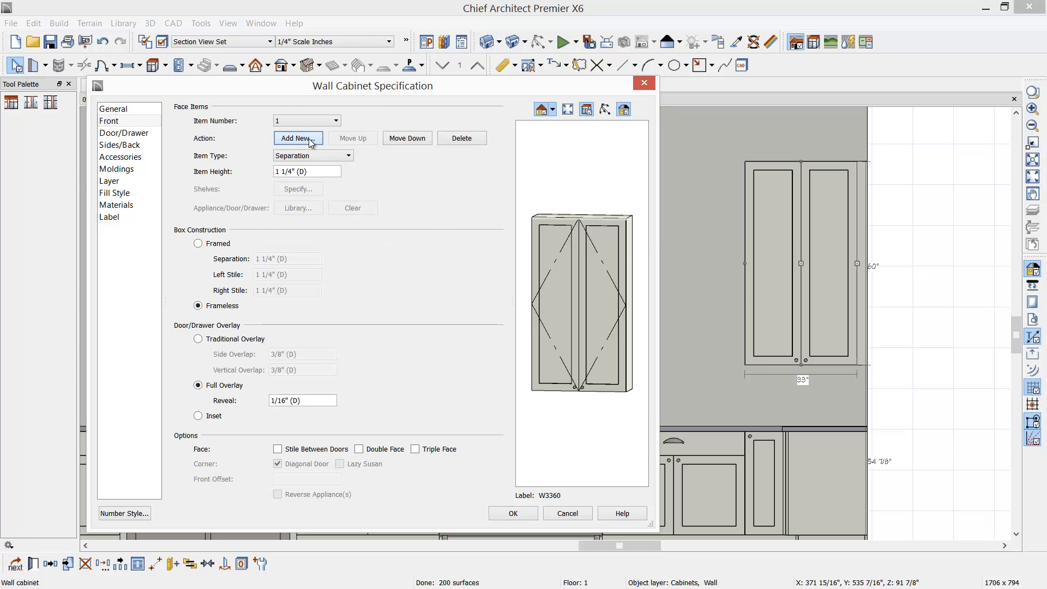
click(682, 198)
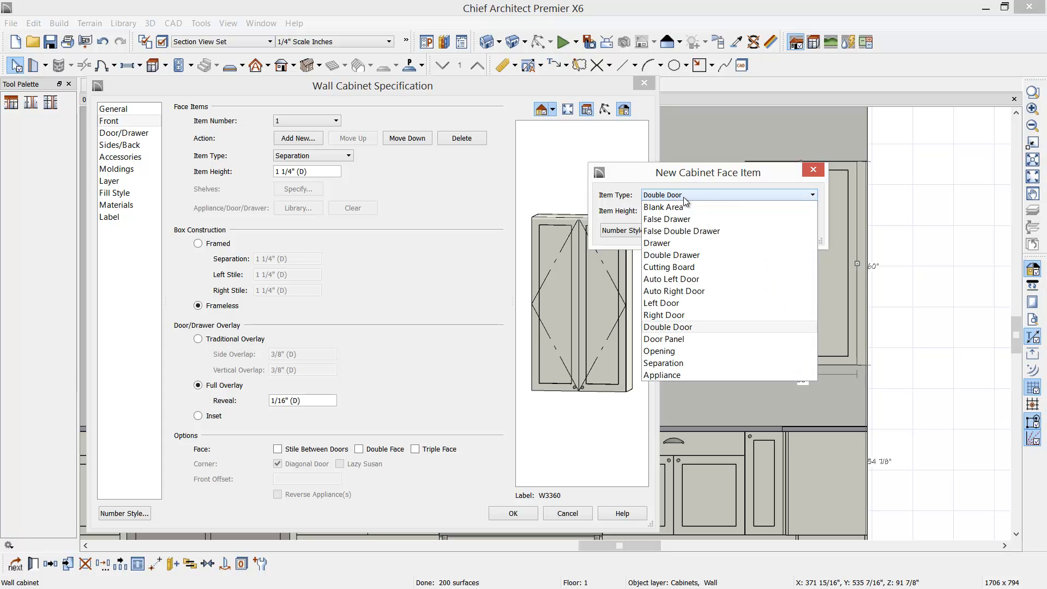
click(682, 198)
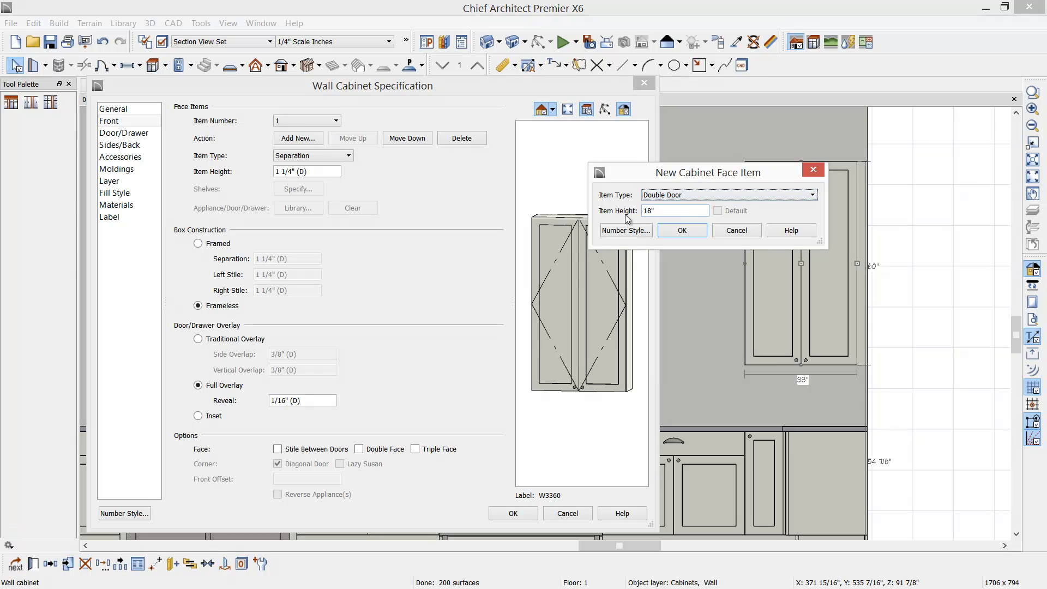
click(682, 231)
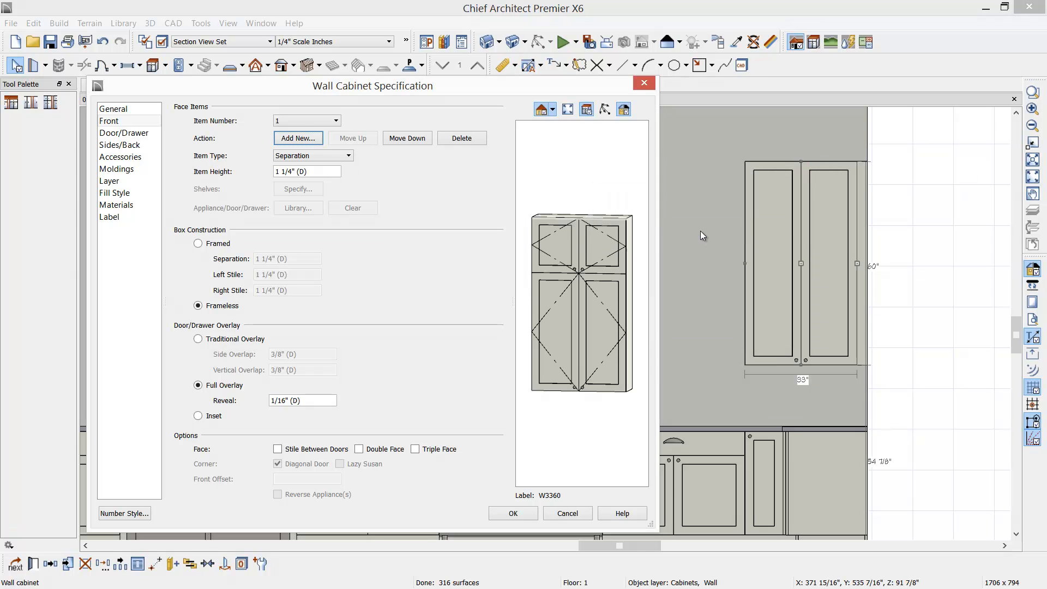
Assign the framed rectangular Glass Panel EP door from the core catalogs to the wall cabinet's upper double doors.
click(566, 253)
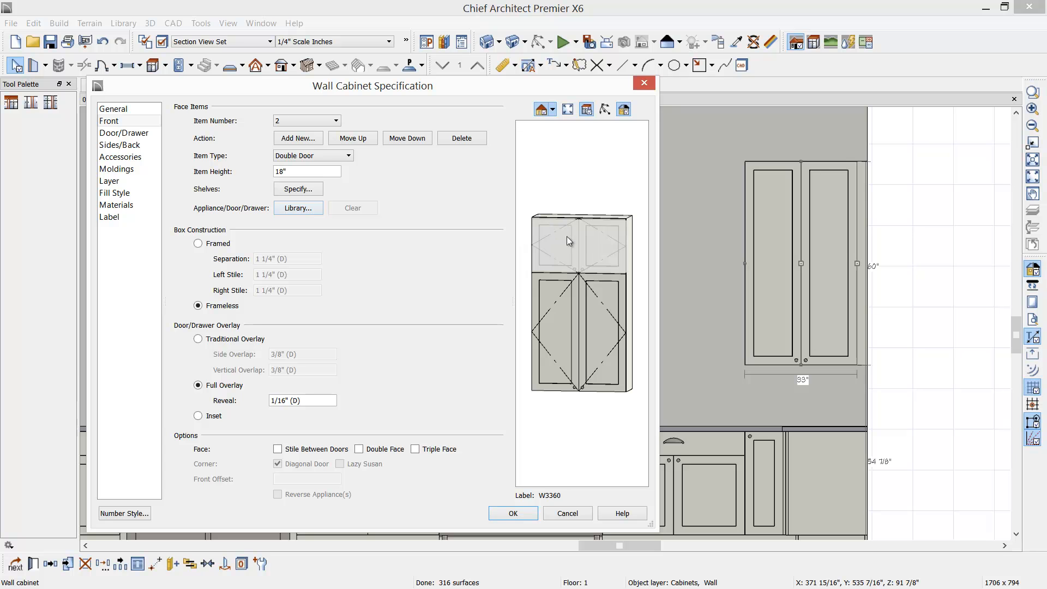
click(293, 208)
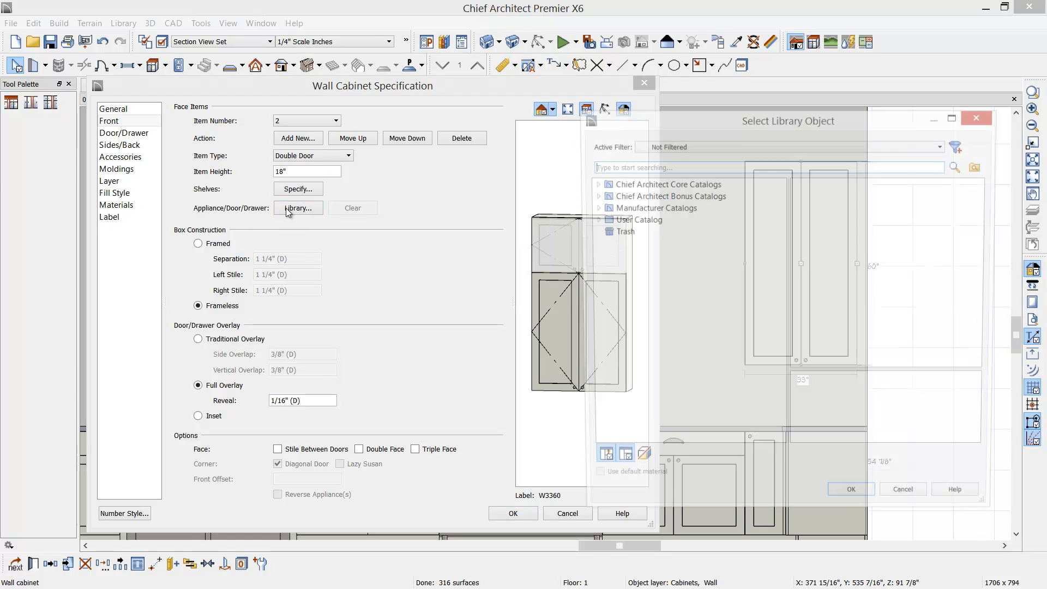
click(592, 208)
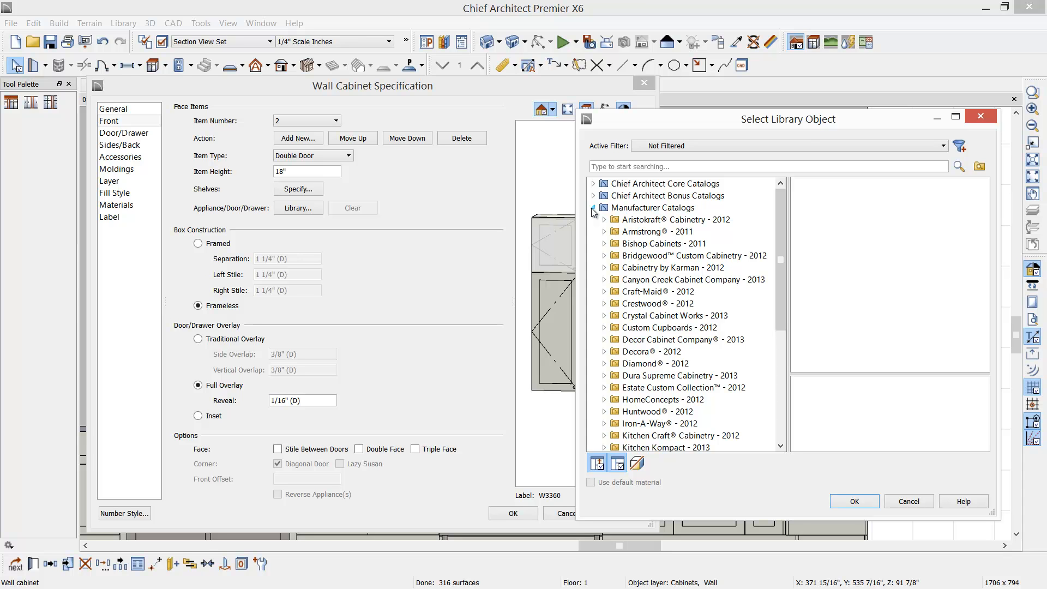
click(592, 207)
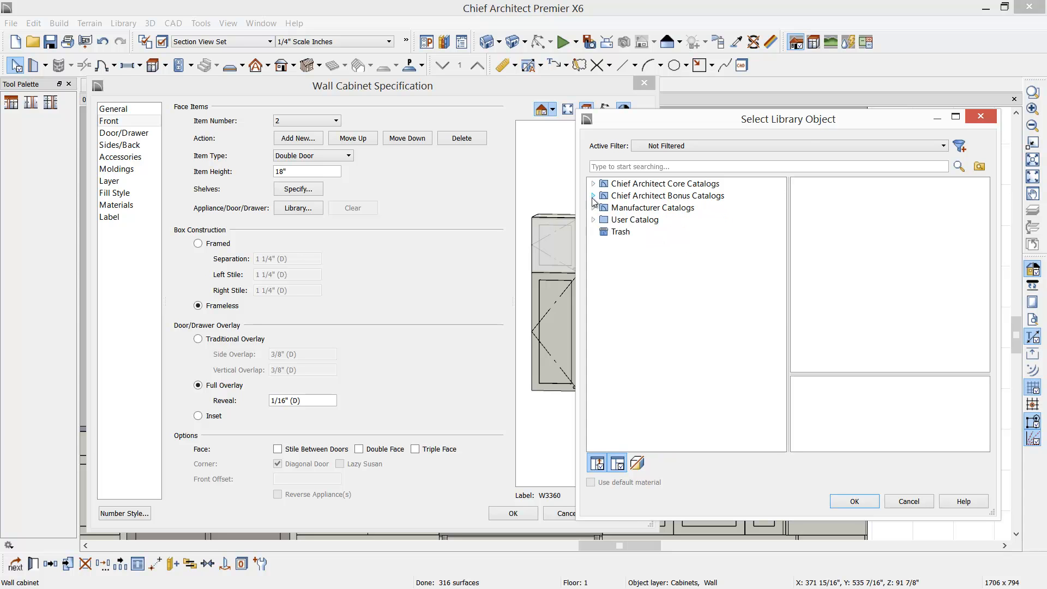
click(594, 184)
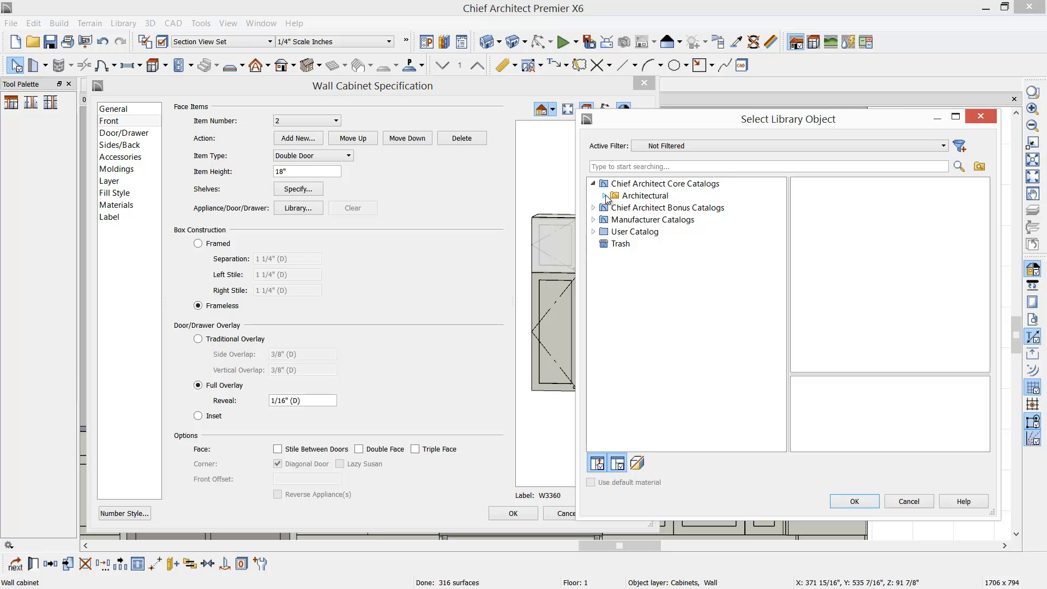
click(604, 196)
click(621, 208)
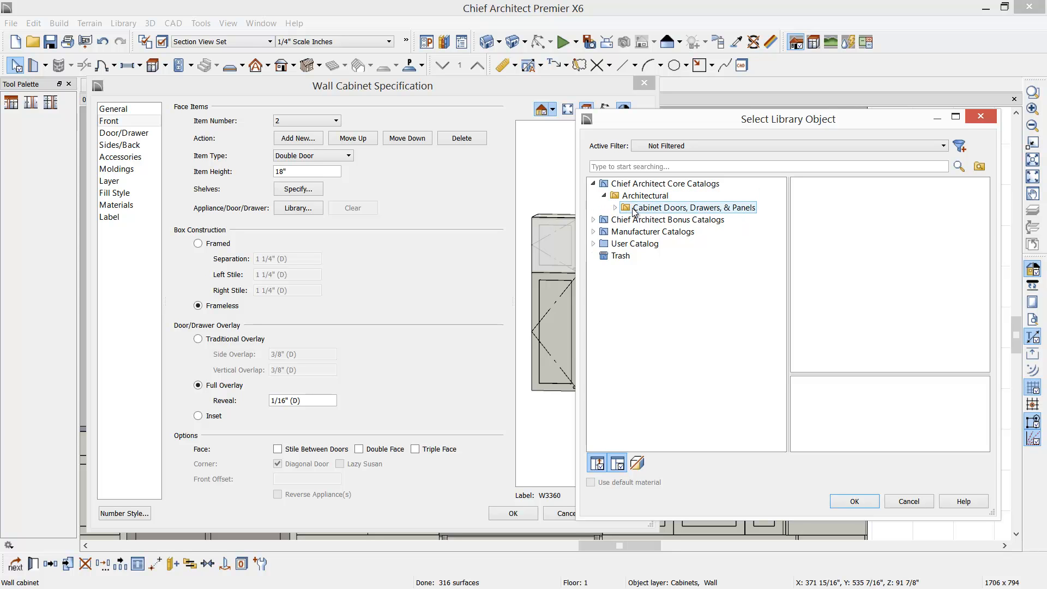
click(615, 208)
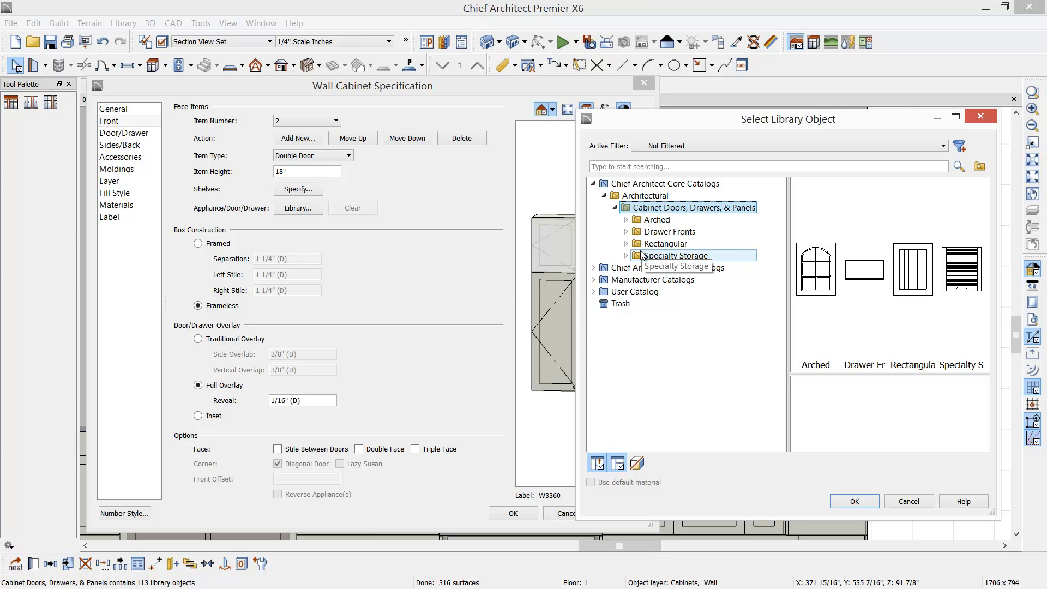
click(626, 243)
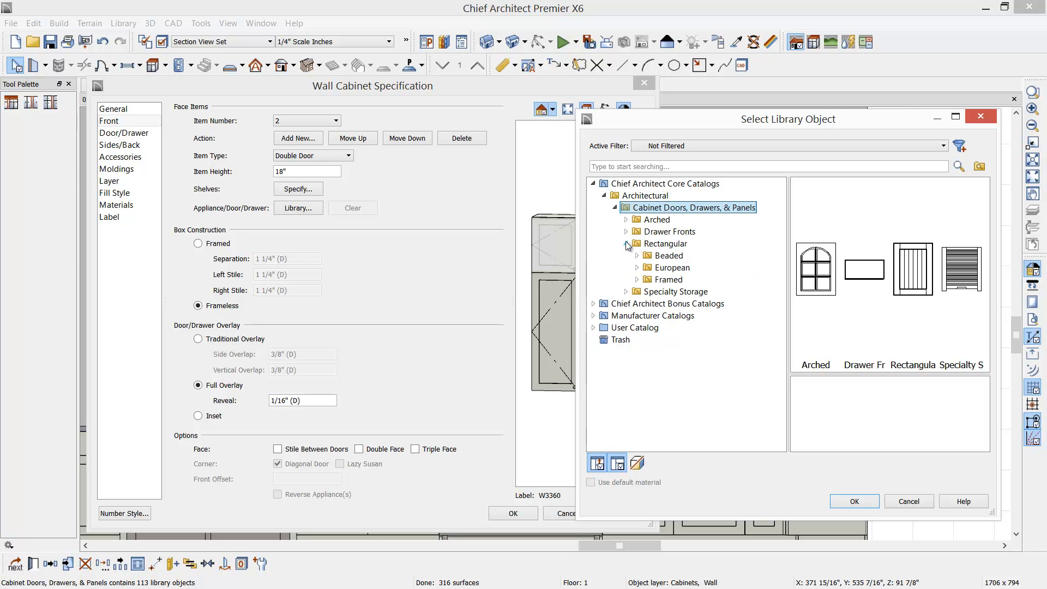
click(636, 279)
click(673, 283)
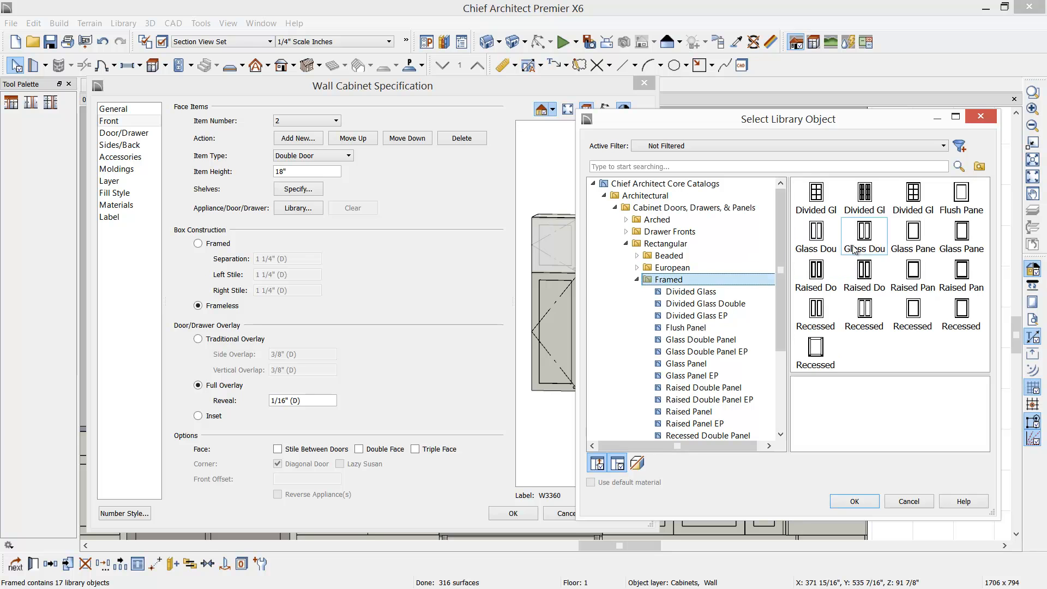
click(949, 230)
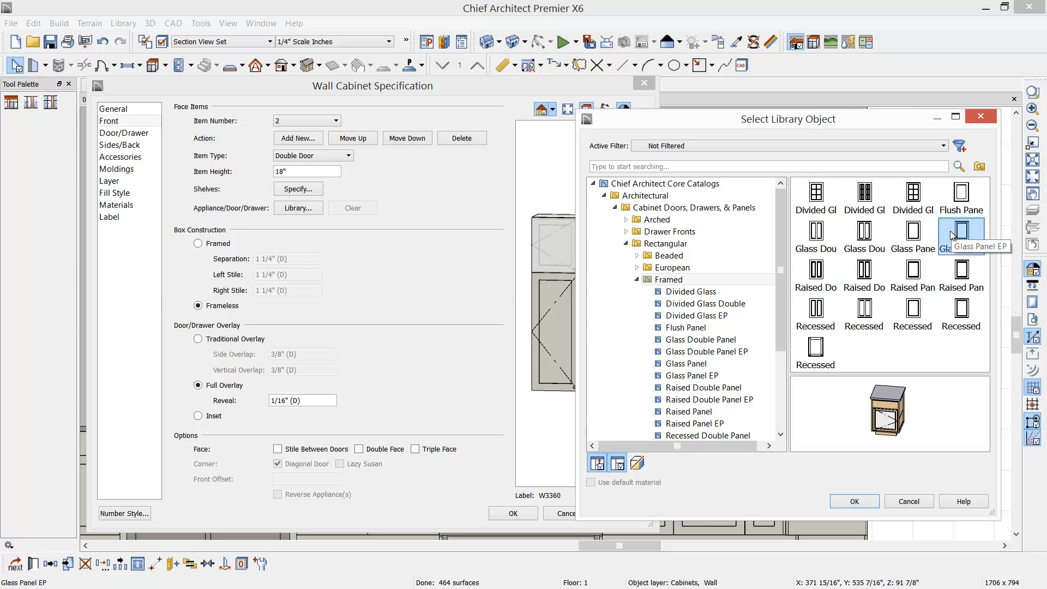
click(862, 505)
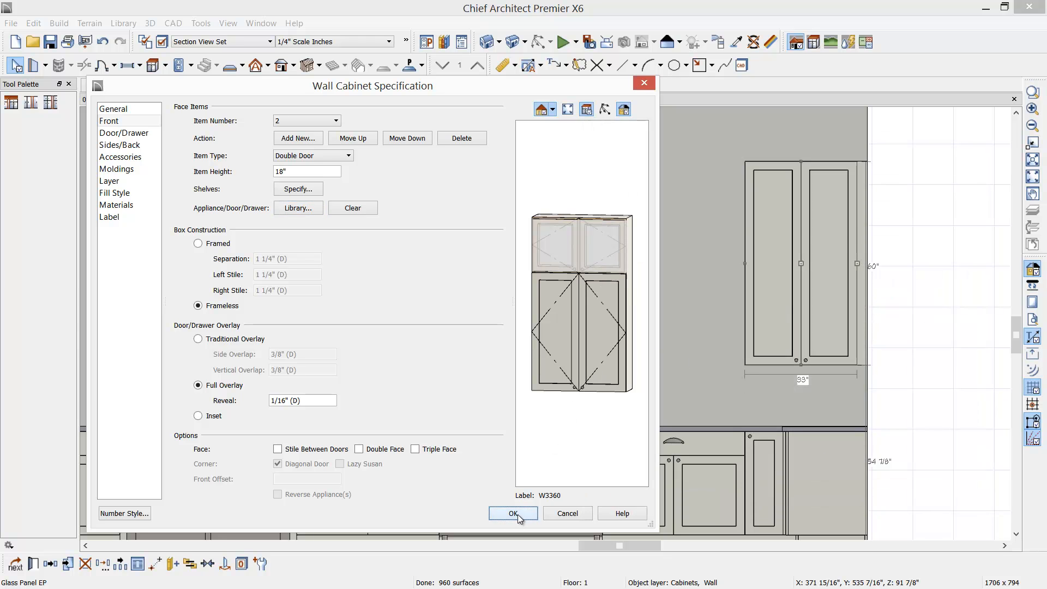
click(518, 515)
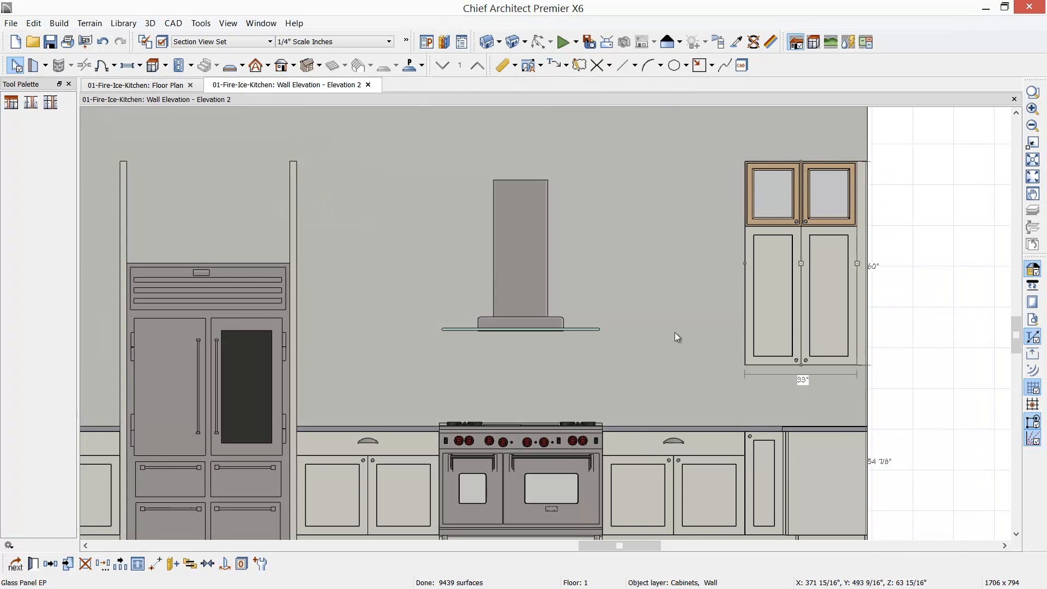
Sample the Color - Bone material from the lower doors and paint the glass door frames with it.
click(751, 44)
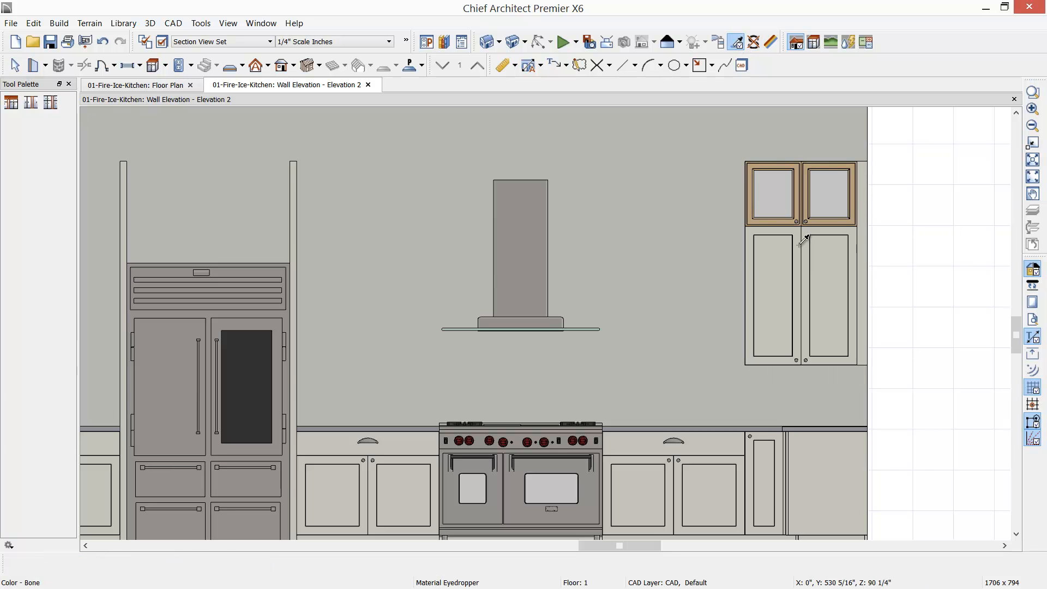
click(766, 223)
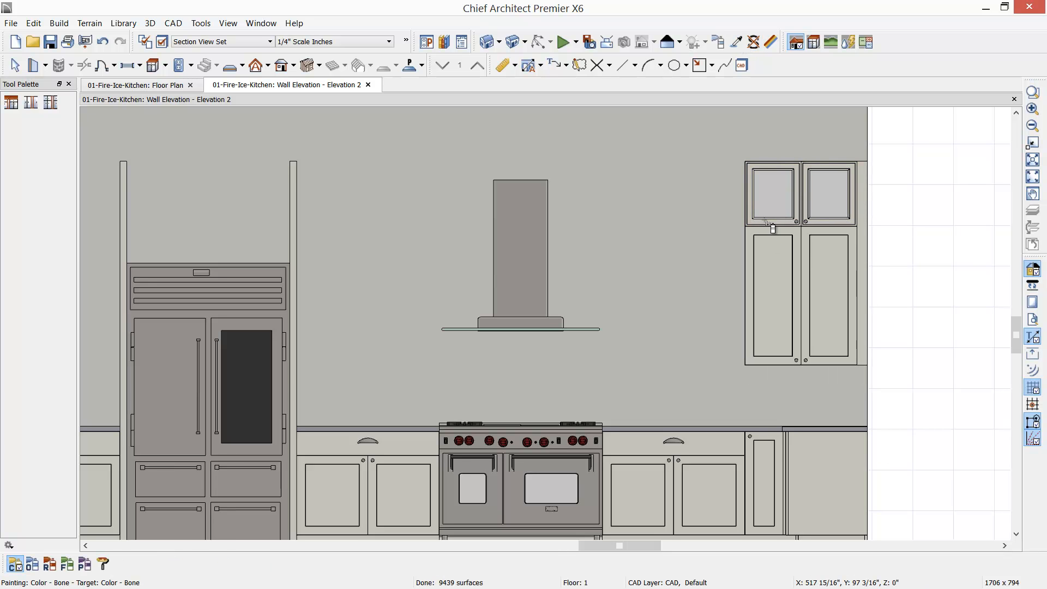
key(space)
Copy the glass-topped wall cabinet to the space between the refrigerator and the hood.
click(785, 252)
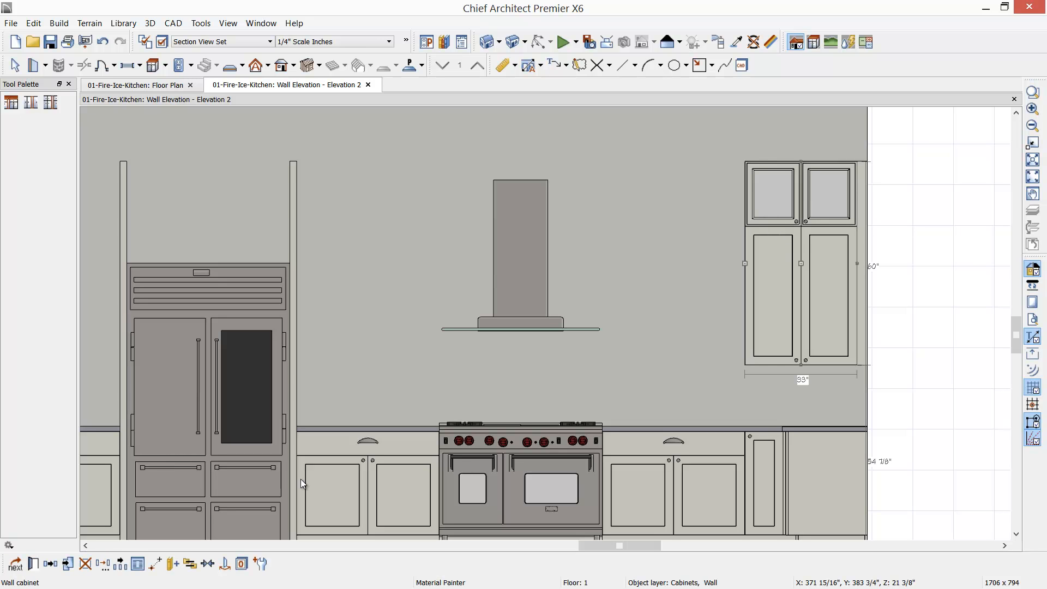
click(51, 568)
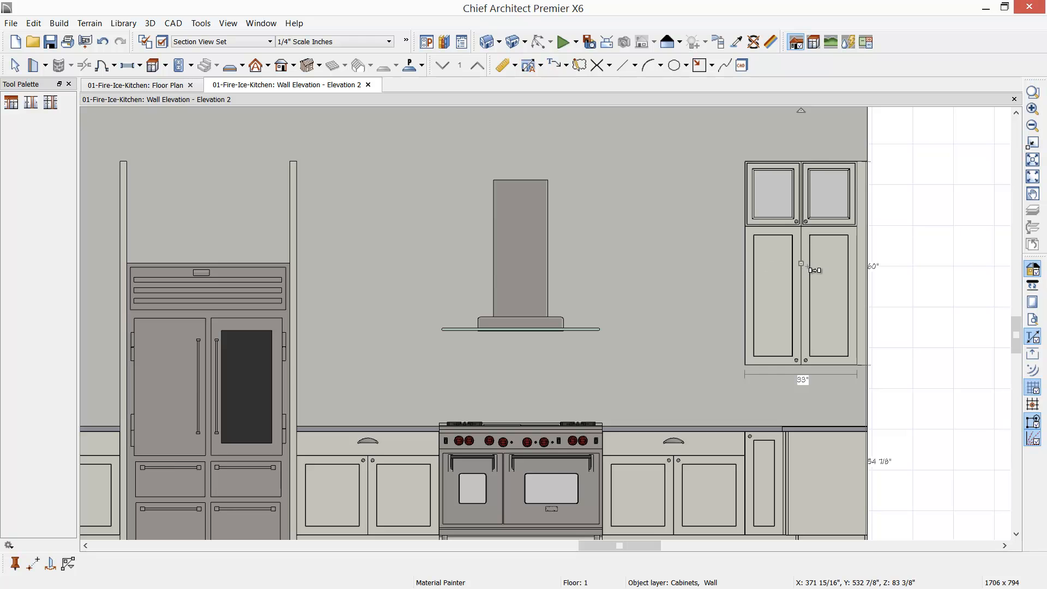
mouse_move(804, 266)
mouse_down()
mouse_move(342, 288)
mouse_move(364, 289)
mouse_up()
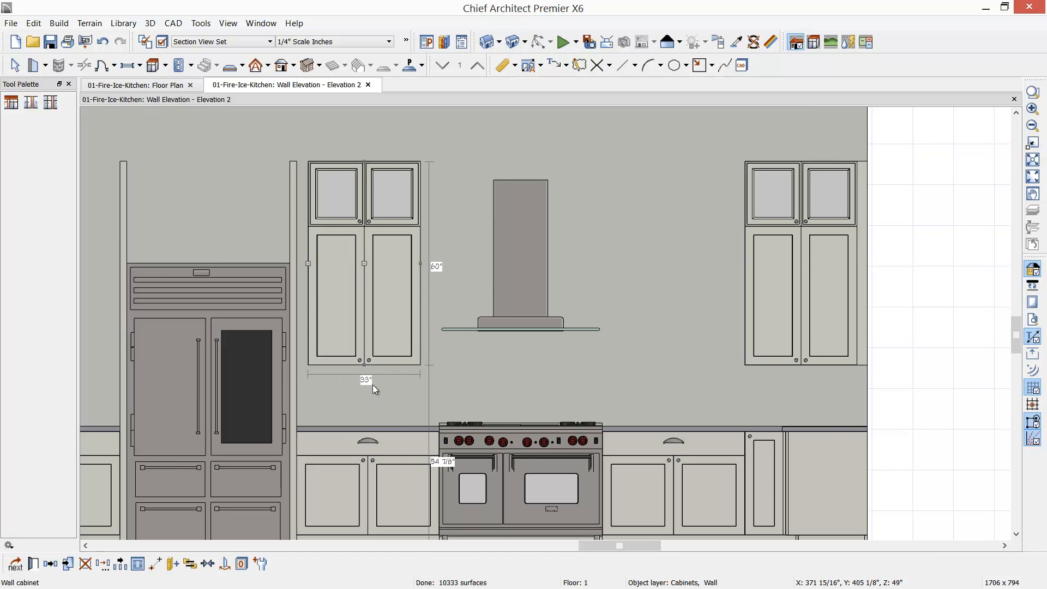
Shorten the copied cabinet from below to 30" high and fit it 48" wide between the partitions above the refrigerator.
drag(365, 366, 373, 263)
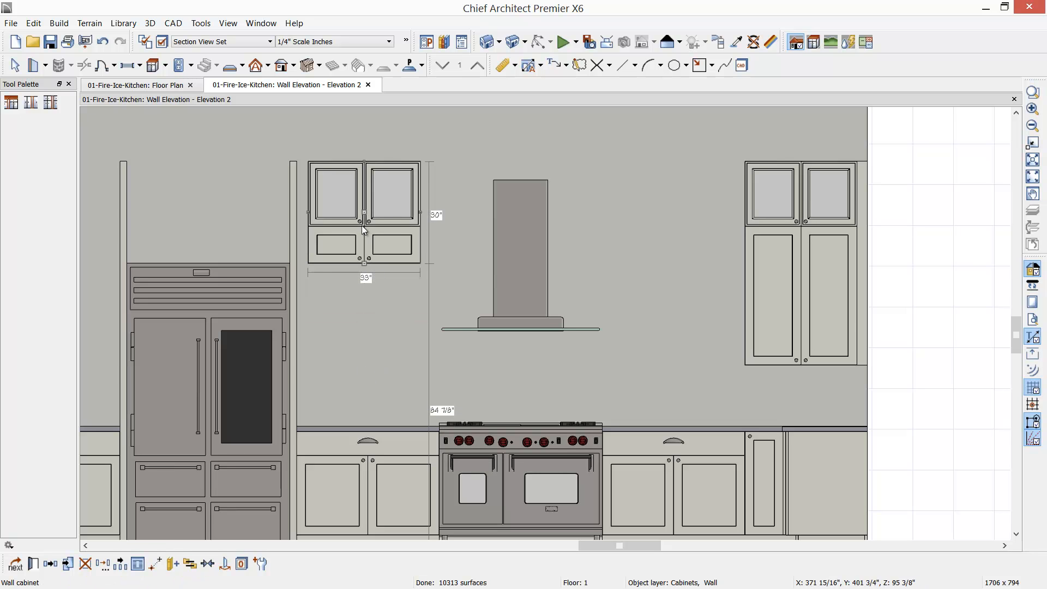
drag(364, 212, 293, 211)
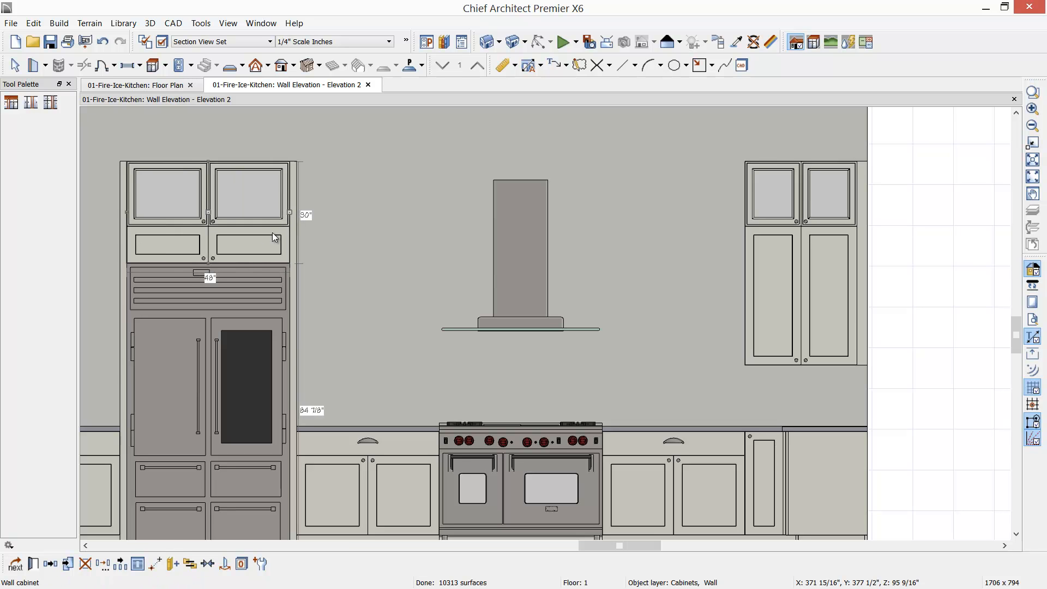
key(m)
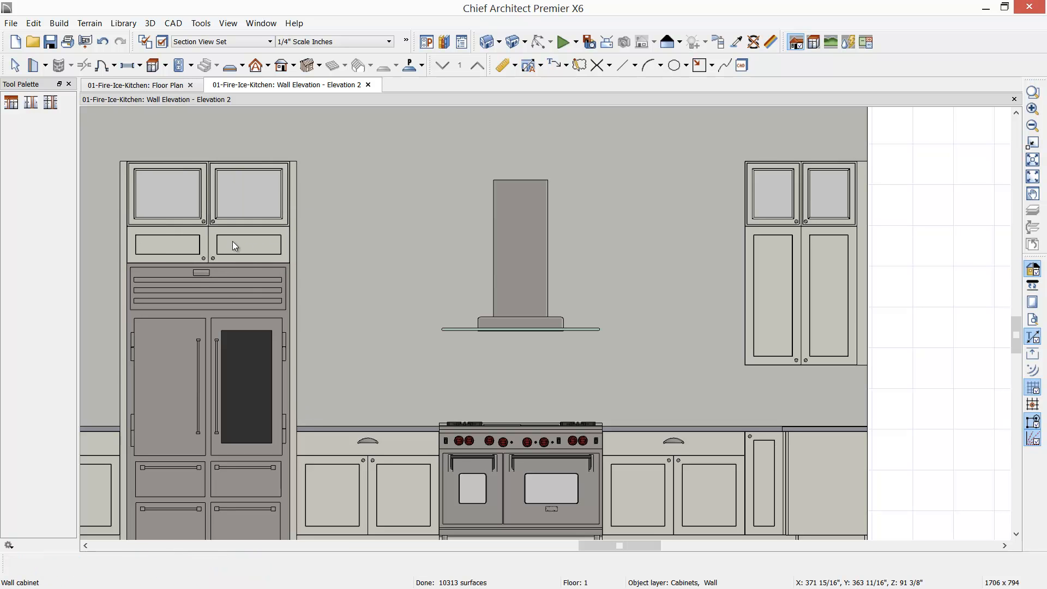
key(Escape)
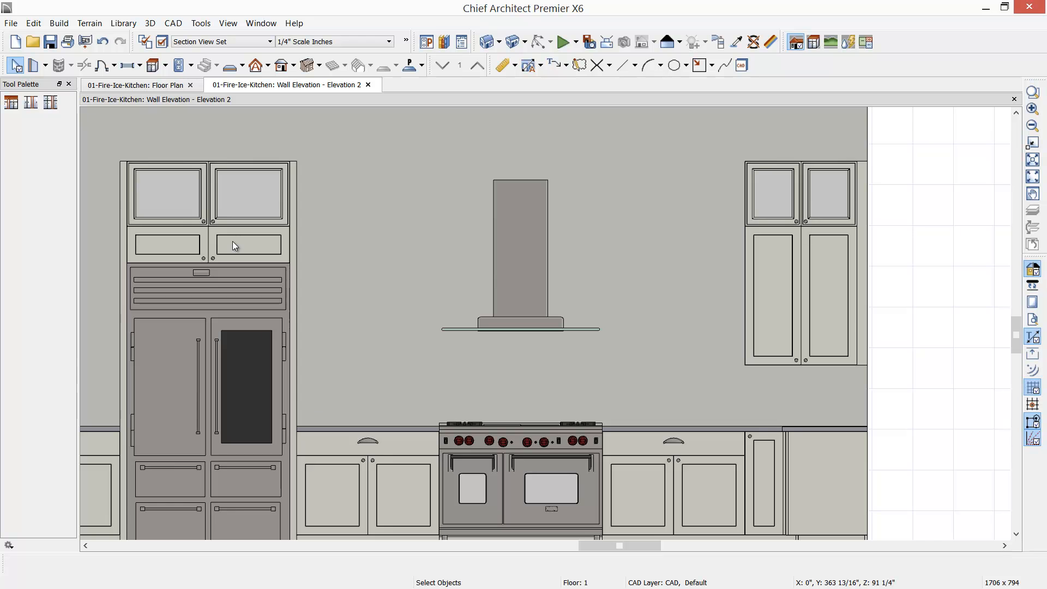
Change the lower door row of the wall cabinet above the refrigerator to an Opening.
double_click(232, 241)
drag(312, 91, 535, 71)
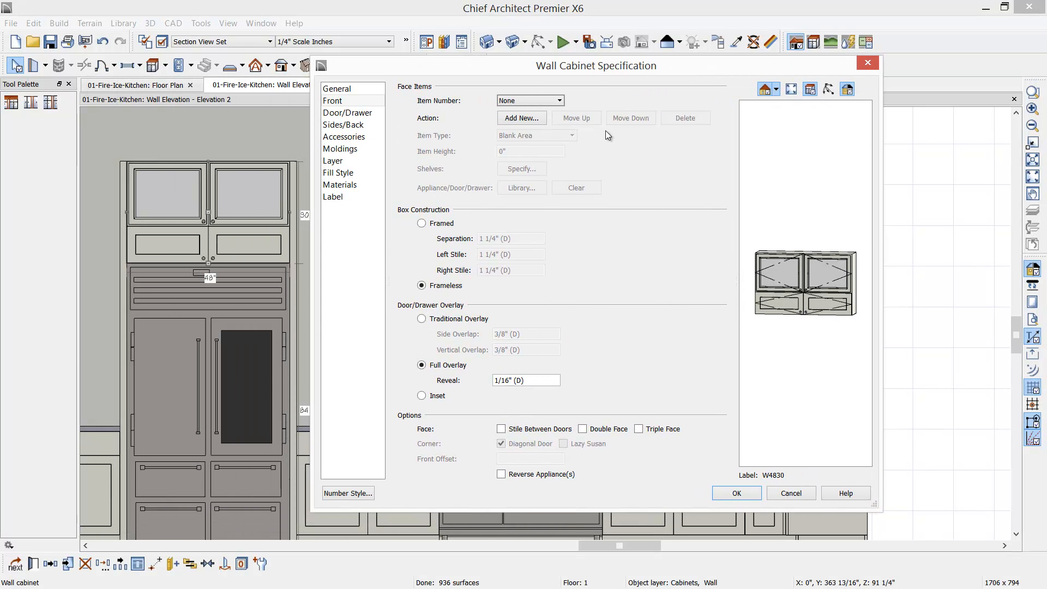
click(796, 302)
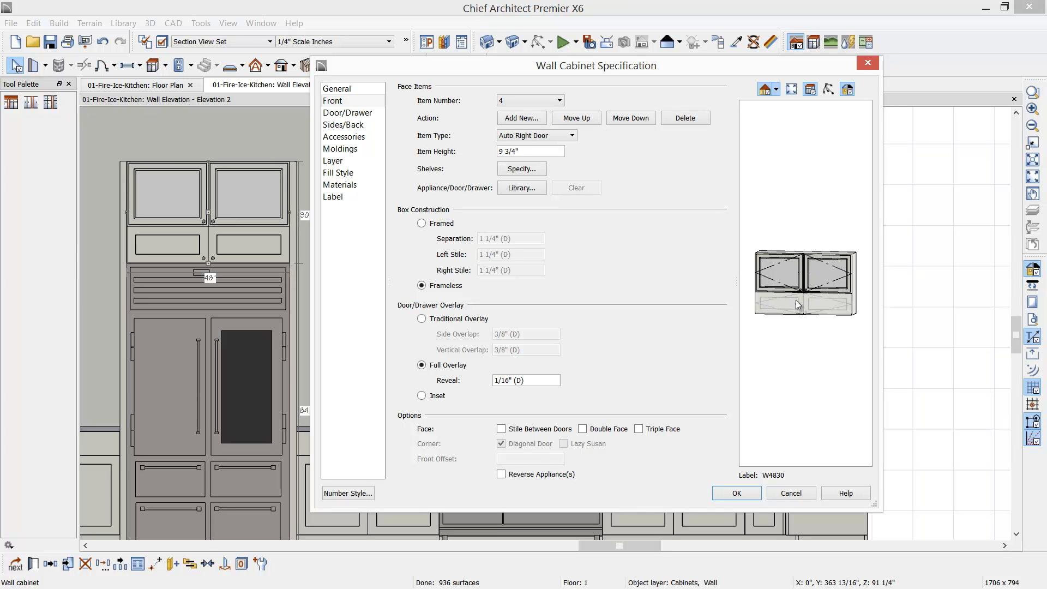
click(571, 136)
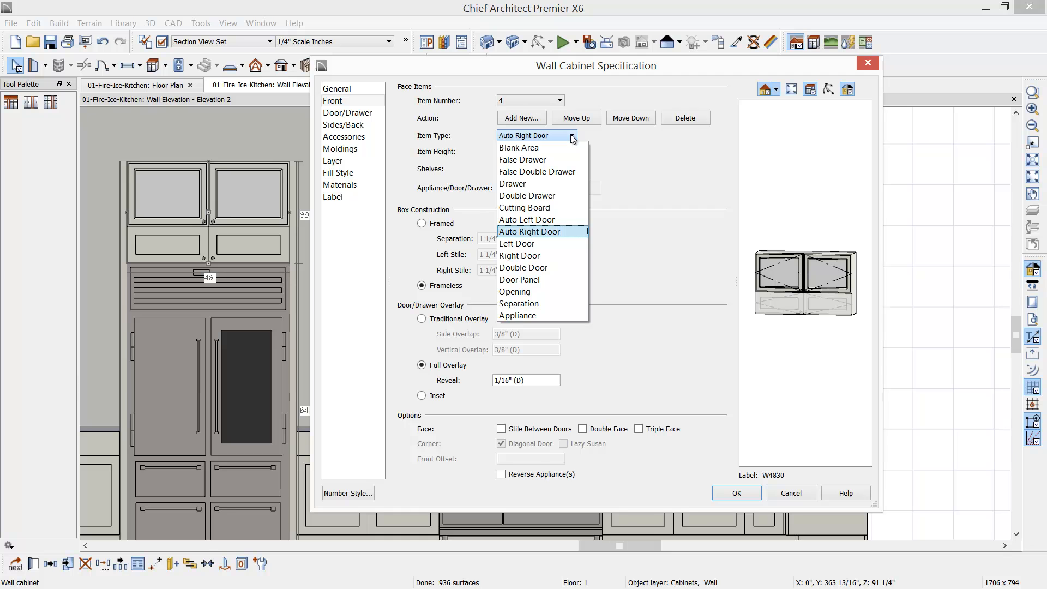
click(528, 292)
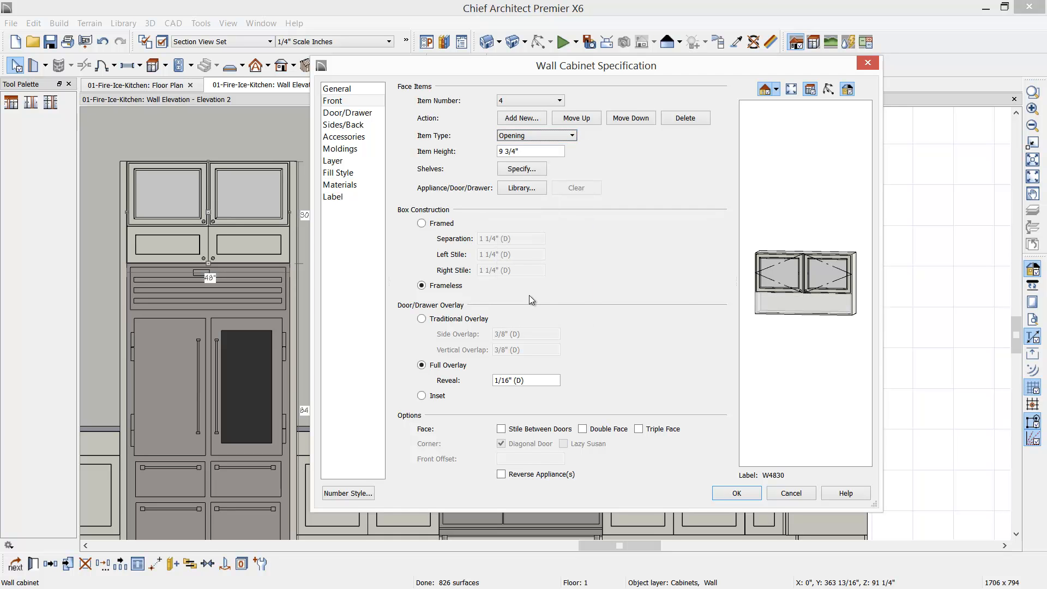
Set the bottom separation of the cabinet above the refrigerator to a height of 2" and apply the cabinet changes.
click(797, 318)
drag(547, 151, 458, 146)
text(2)
key(Tab)
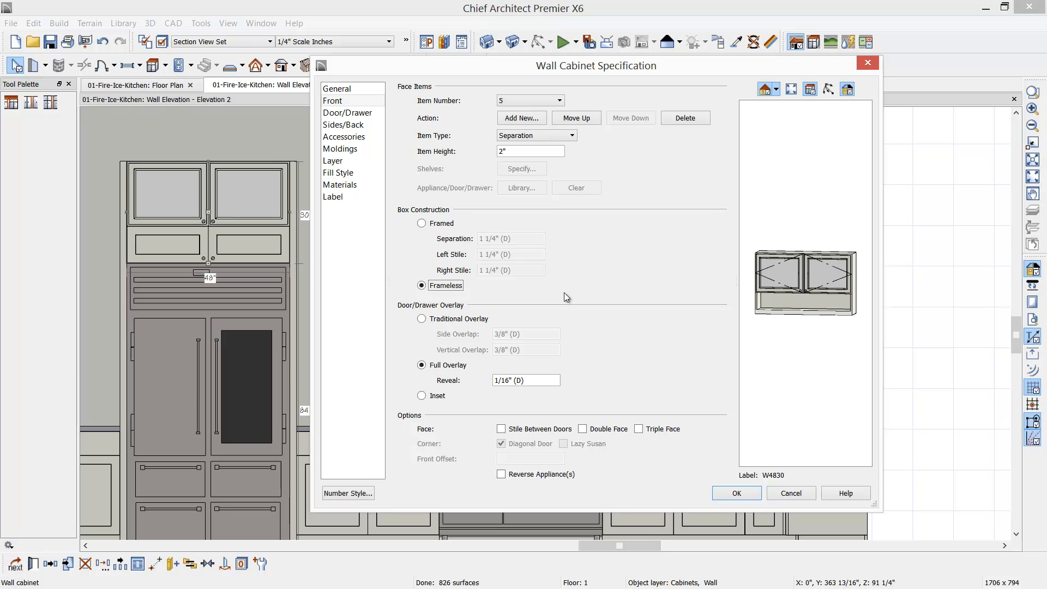
click(729, 495)
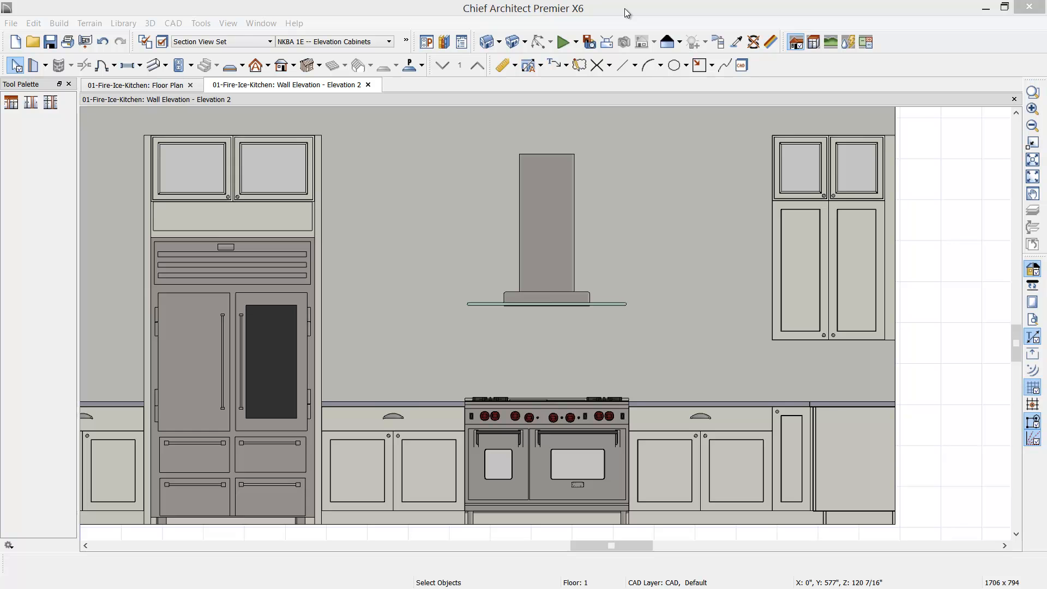
Add a manual dimension line across the base cabinets and appliances, and move it below the floor line.
click(650, 13)
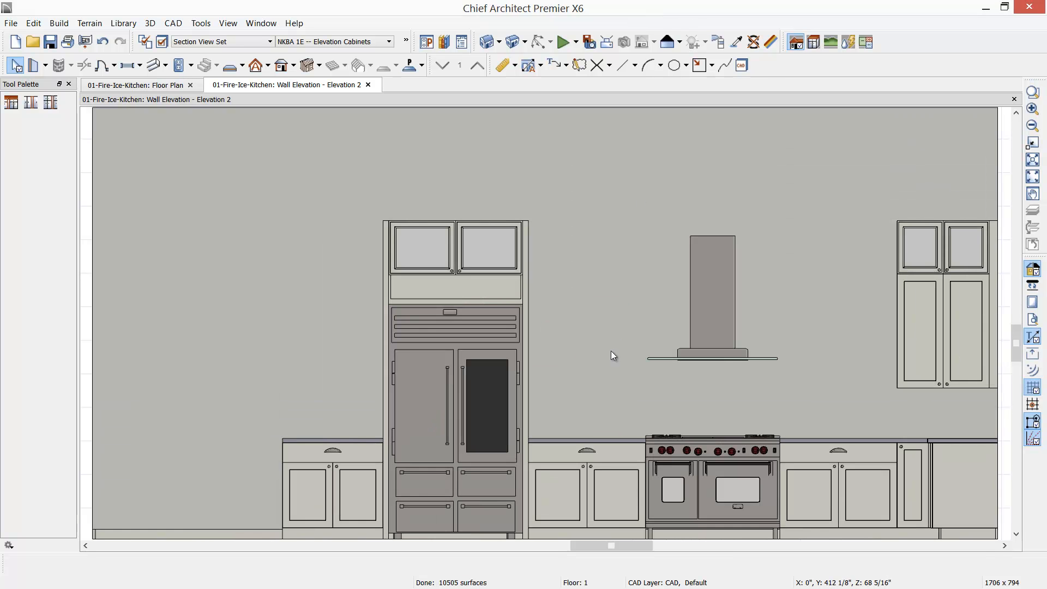
scroll(610, 351, down, 1)
middle_drag(734, 405, 715, 368)
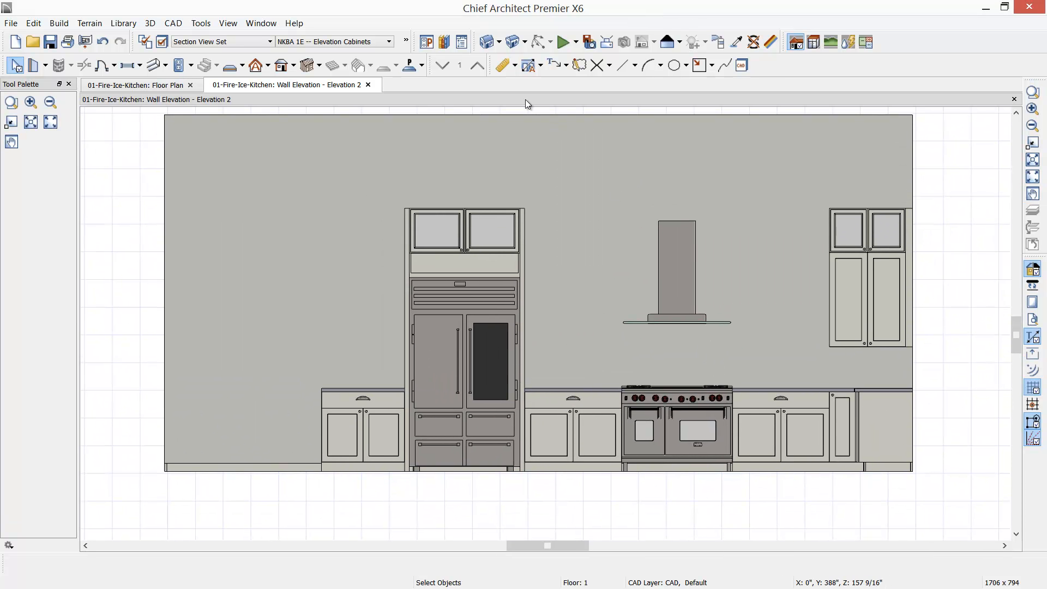
click(503, 68)
drag(135, 427, 925, 413)
click(872, 427)
drag(866, 427, 867, 498)
scroll(868, 514, up, 3)
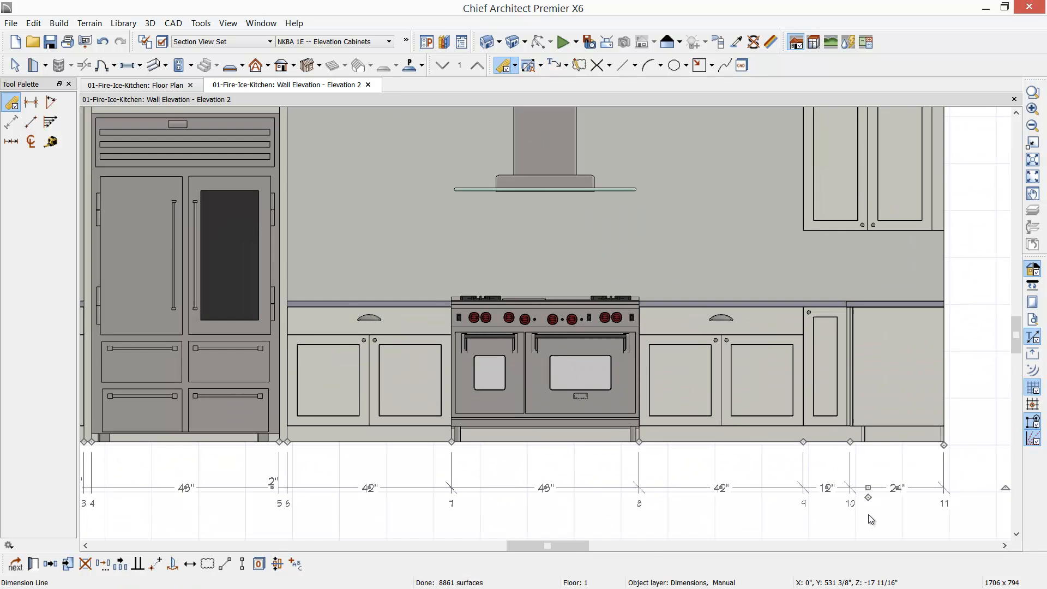
Remove the extension point between the 12" and 24" segments of the dimension line at the corner cabinet.
drag(841, 425, 871, 435)
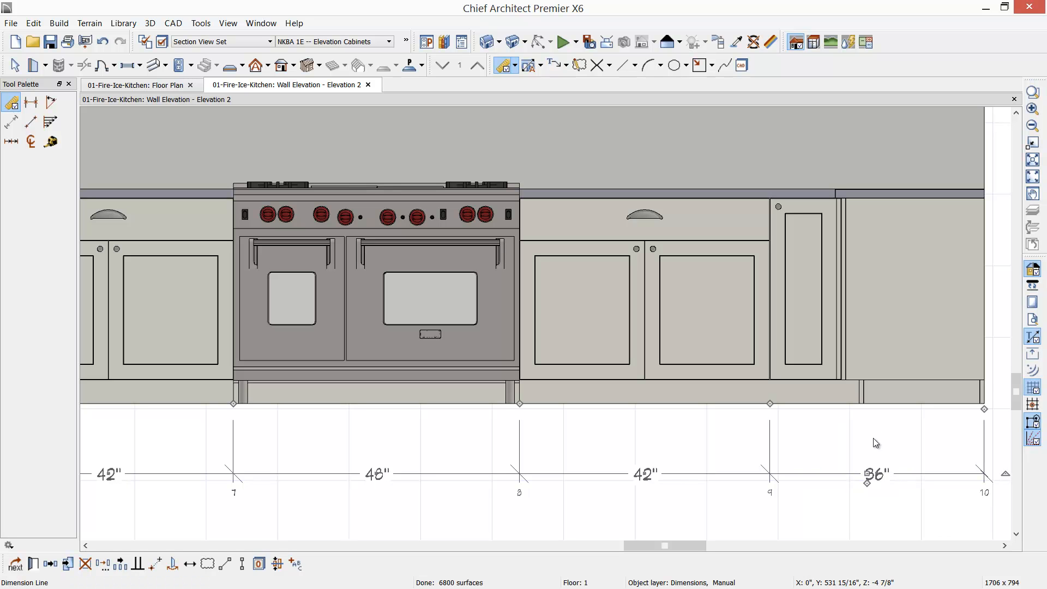
drag(770, 421, 773, 381)
scroll(752, 448, down, 4)
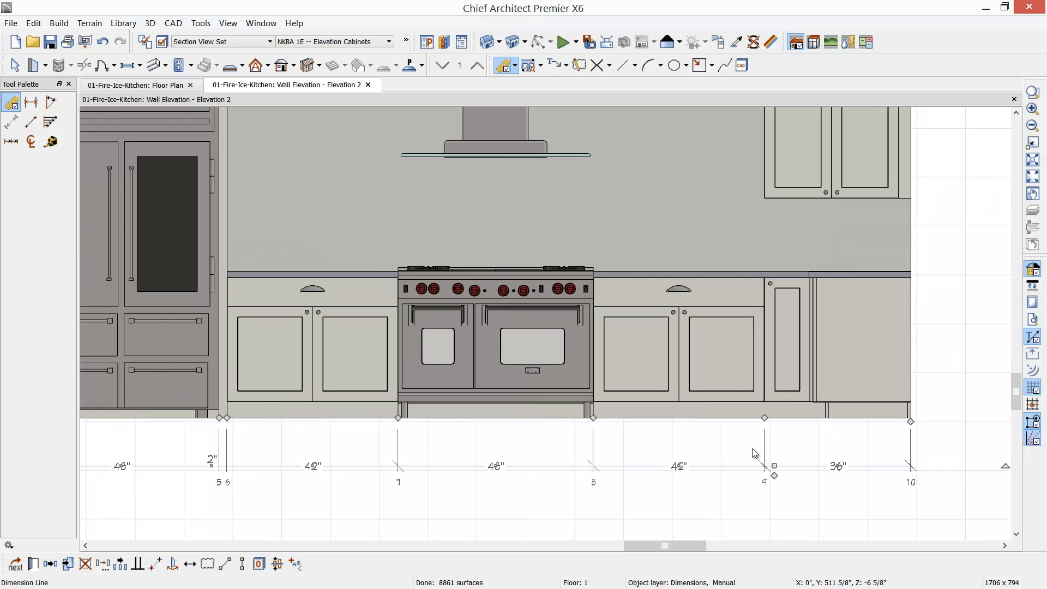
scroll(753, 453, down, 1)
Add a centerline dimension through the range and refrigerator below the cabinet dimensions, using the NKBA 2 -- Appliances Centerlines annotation set.
click(515, 66)
click(548, 181)
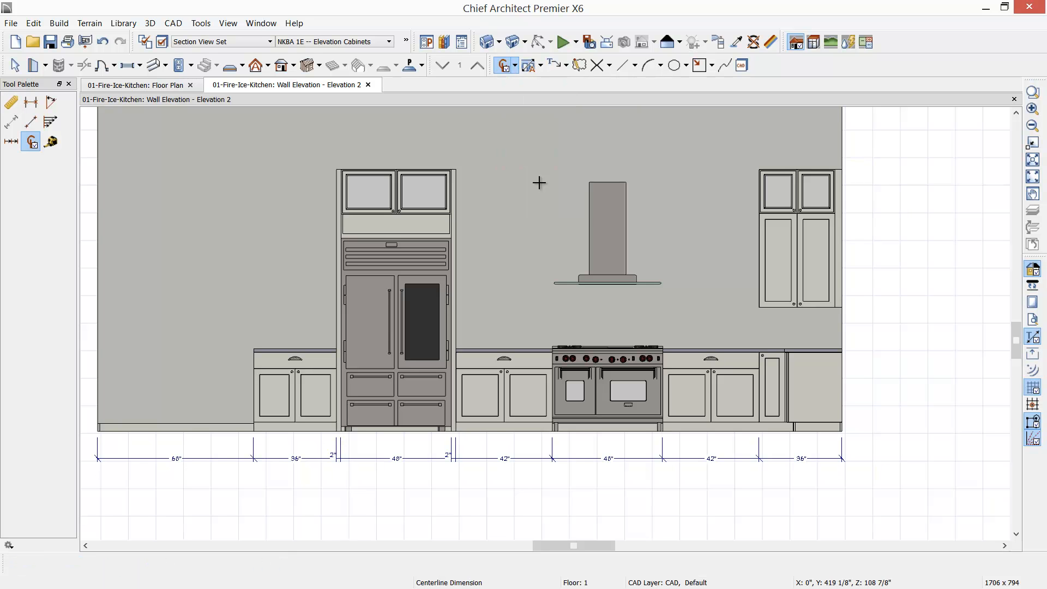
click(345, 42)
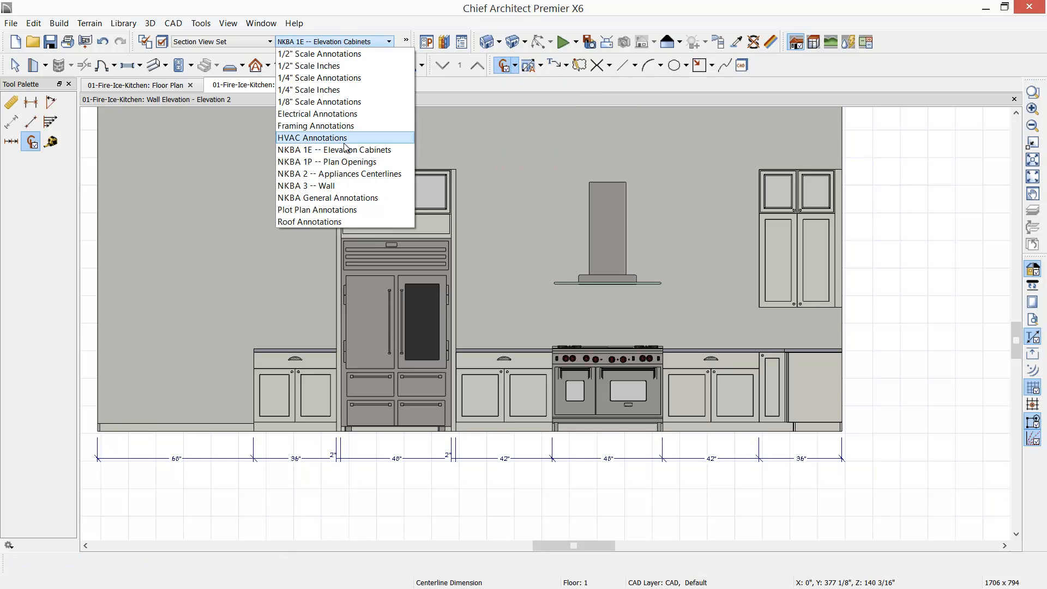
click(370, 172)
scroll(362, 294, down, 1)
drag(793, 374, 189, 446)
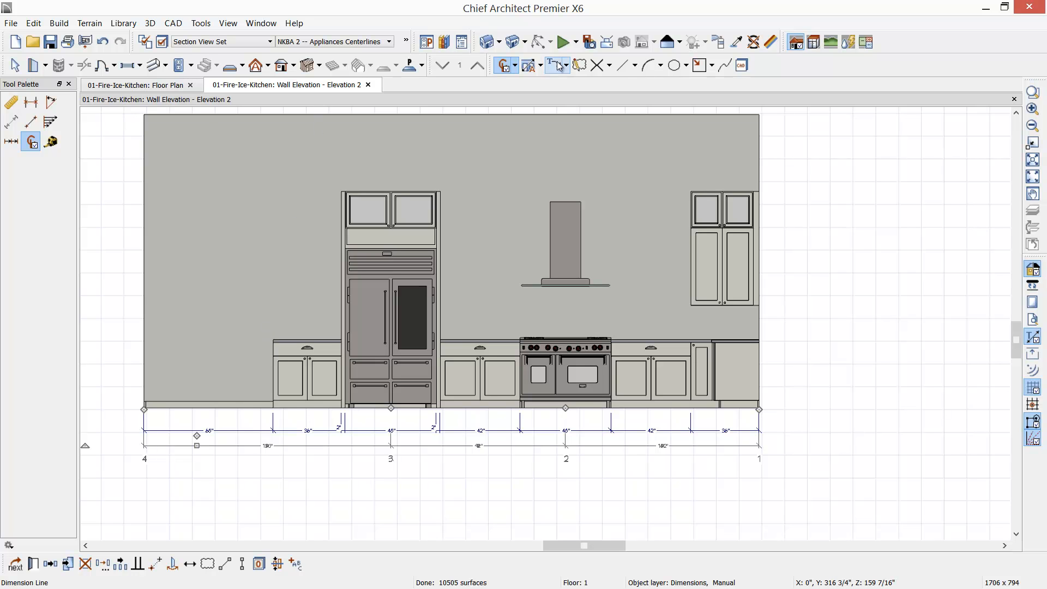
Add an end-to-end dimension across the full wall and place it below the centerline dimension.
click(515, 66)
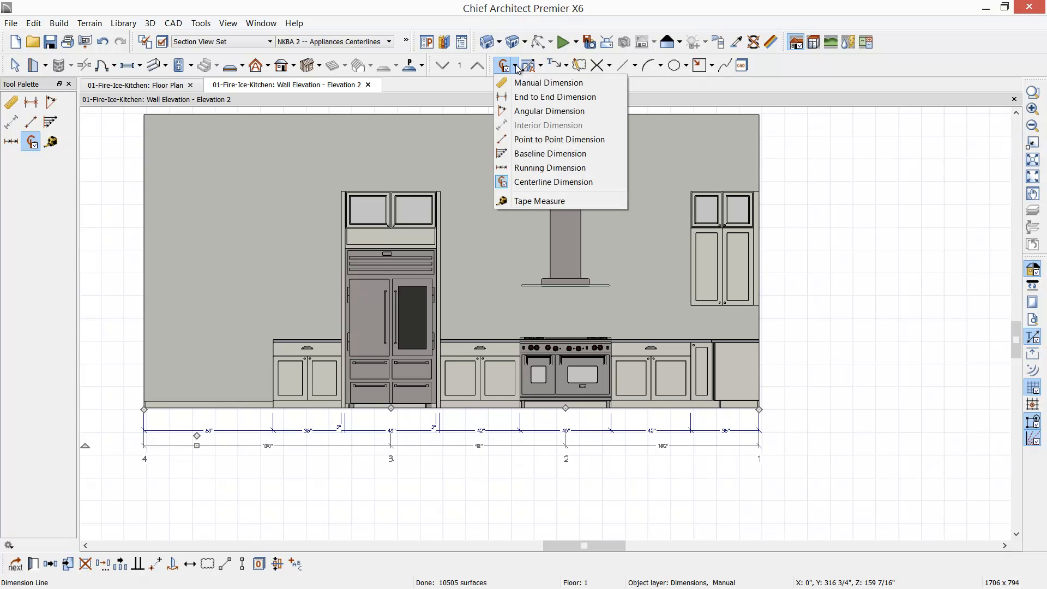
click(525, 97)
mouse_move(121, 355)
mouse_down()
mouse_move(411, 374)
mouse_move(759, 369)
mouse_up()
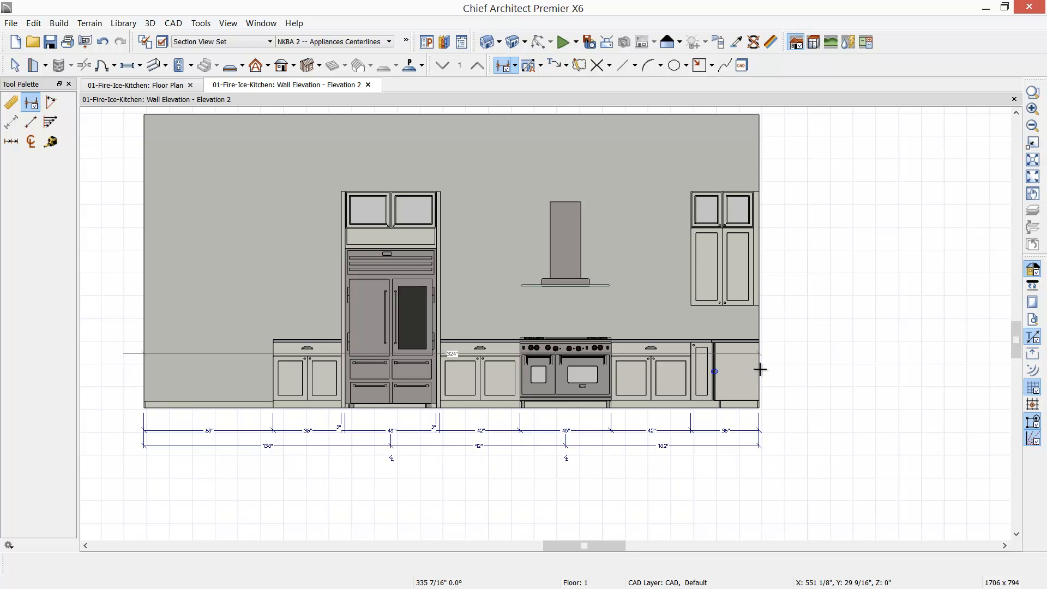
click(245, 355)
drag(245, 355, 247, 466)
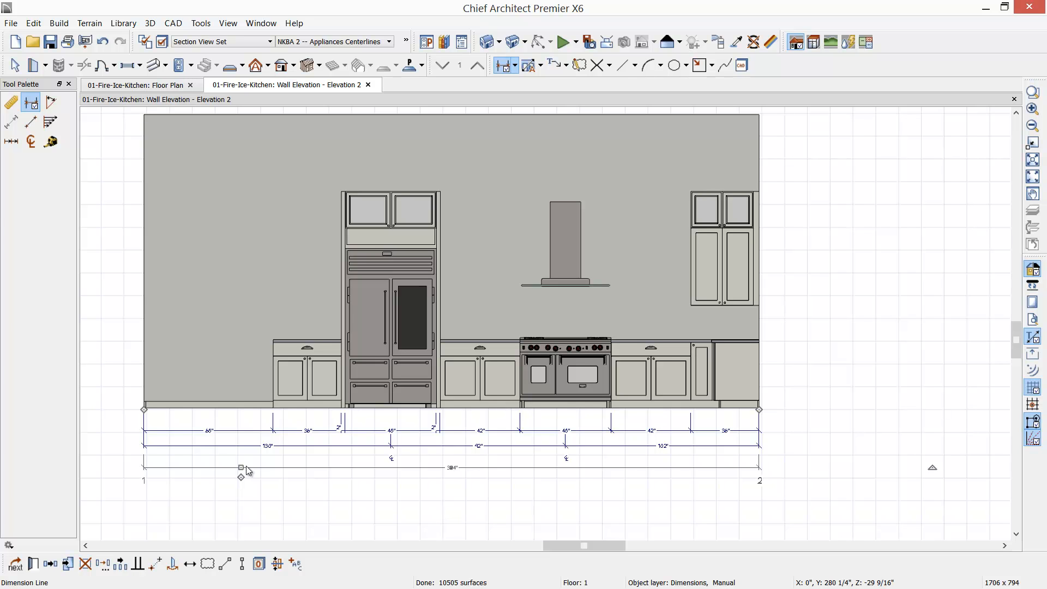
Delete the wall, appliance centerline and cabinet dimension lines below the elevation.
click(541, 66)
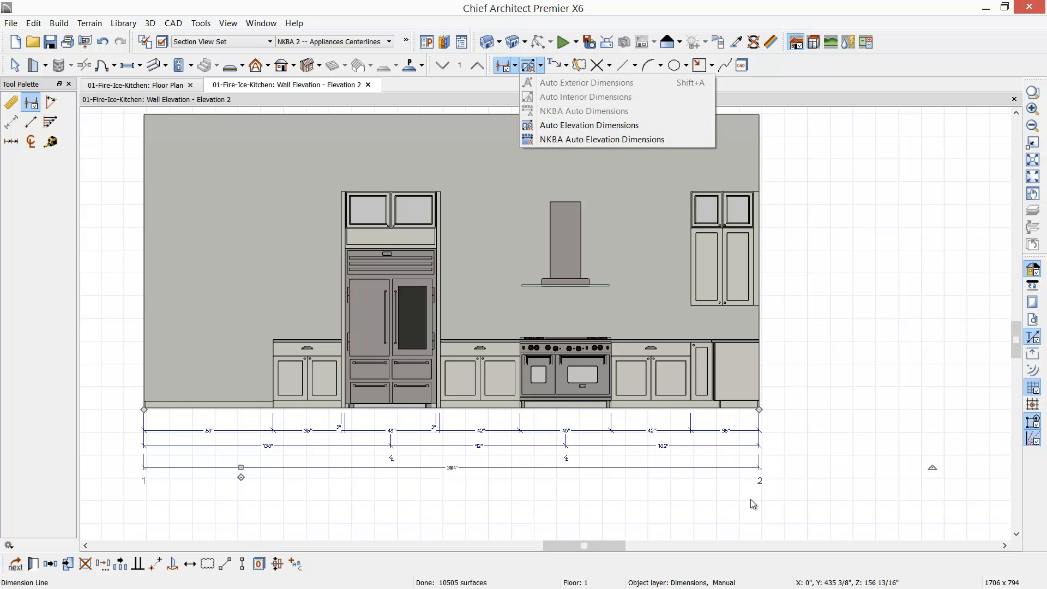
click(705, 469)
click(705, 468)
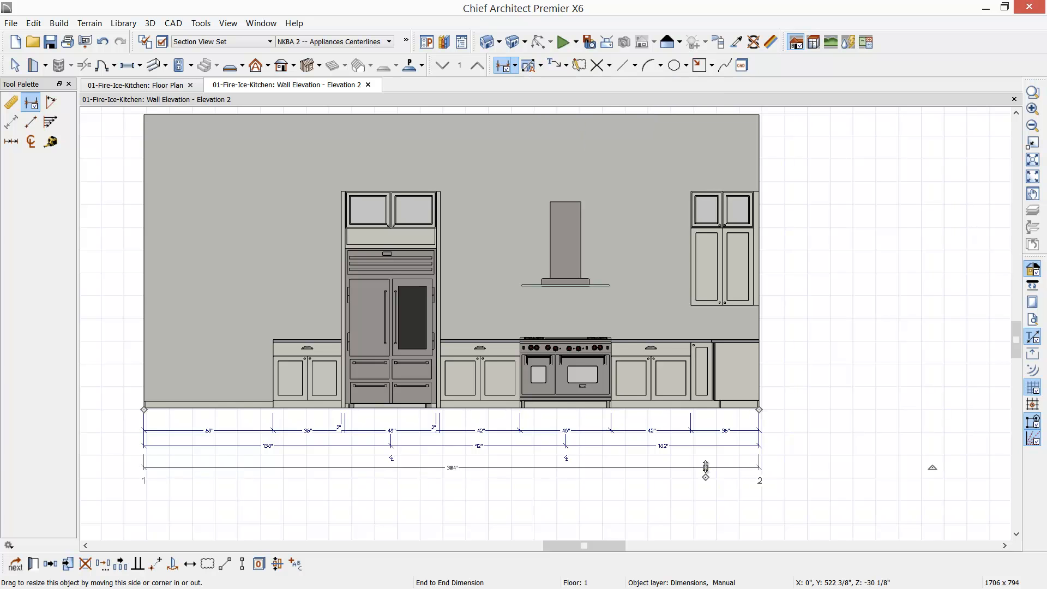
key(Delete)
click(708, 445)
key(Delete)
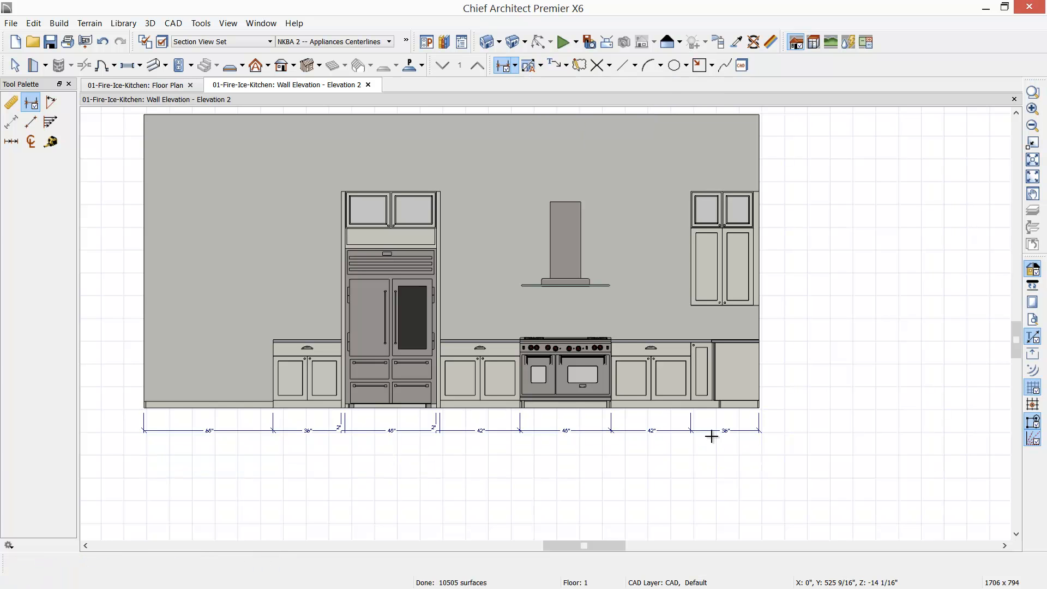
click(715, 436)
key(Delete)
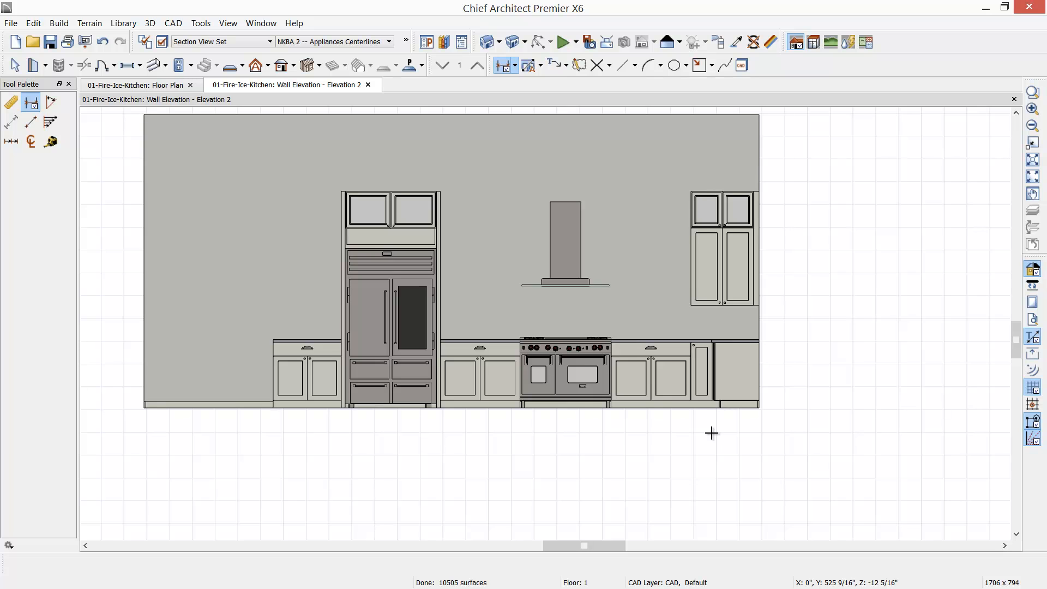
Generate NKBA auto elevation dimensions and remove the appliance centerline points from the vertical dimension lines on both sides of the wall.
click(540, 67)
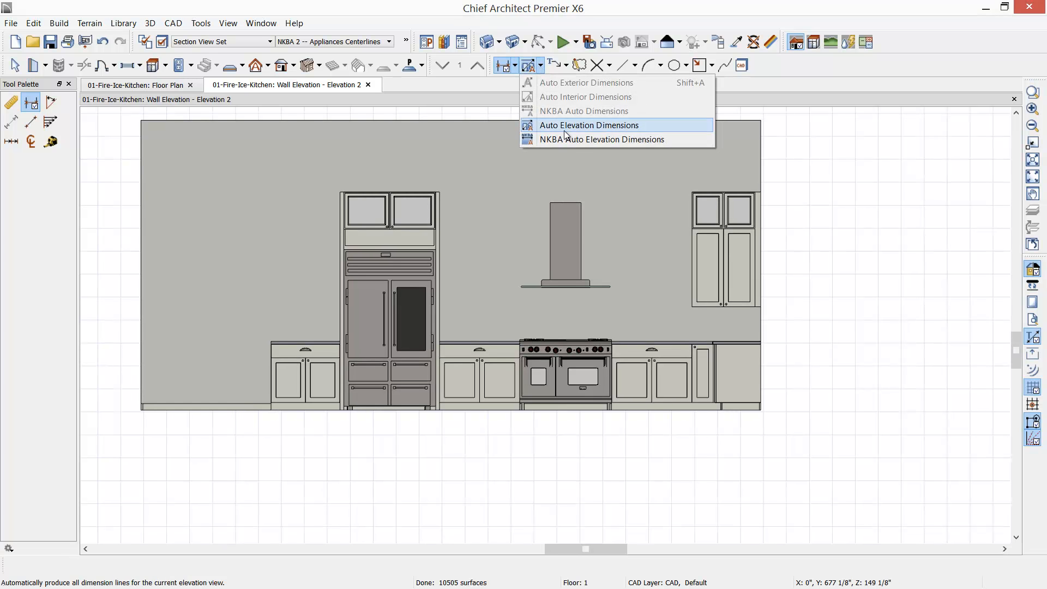
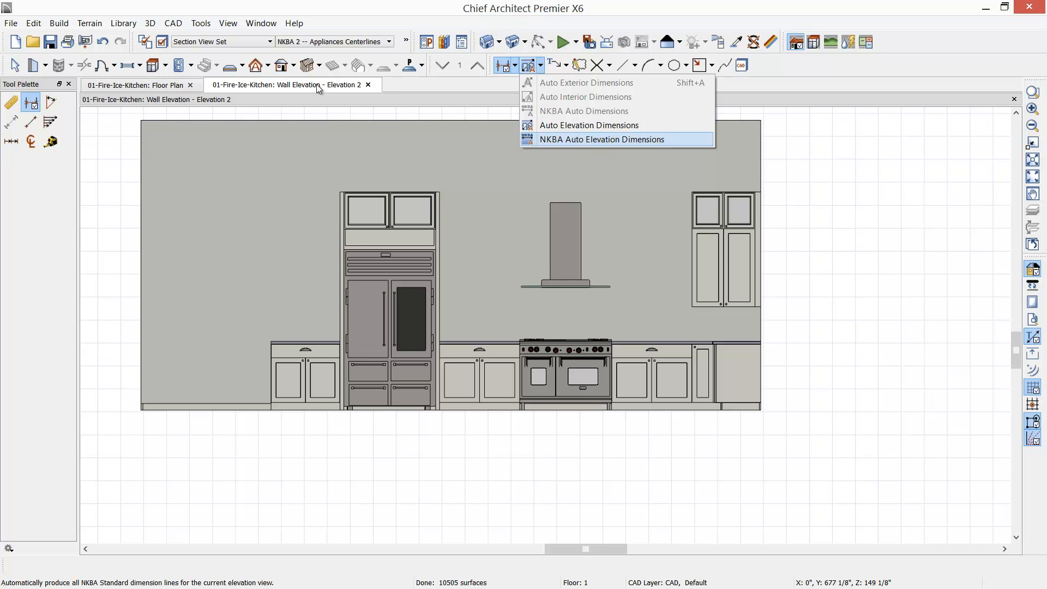
key(Return)
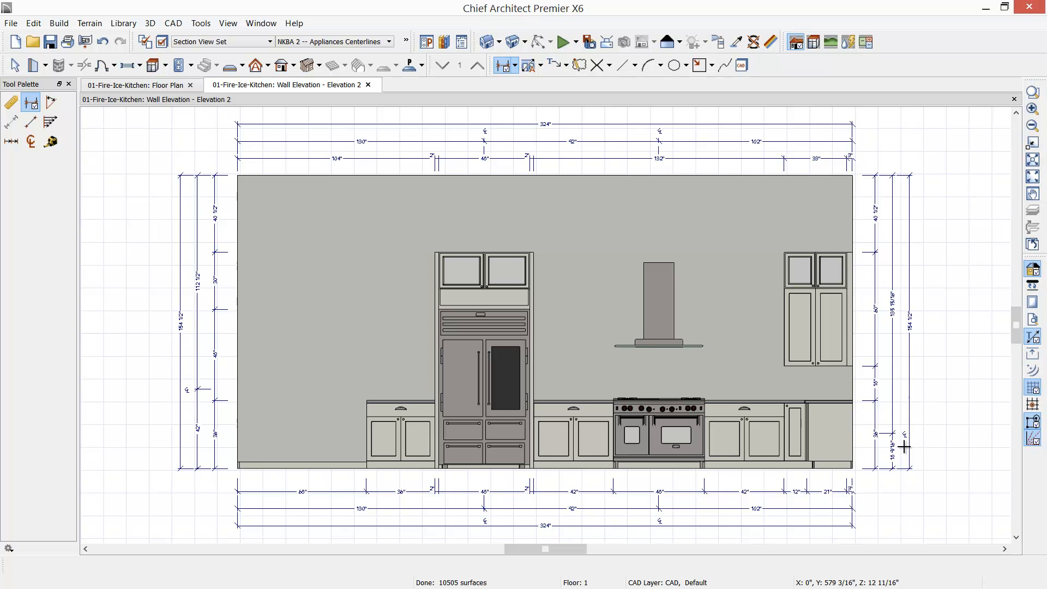
click(895, 403)
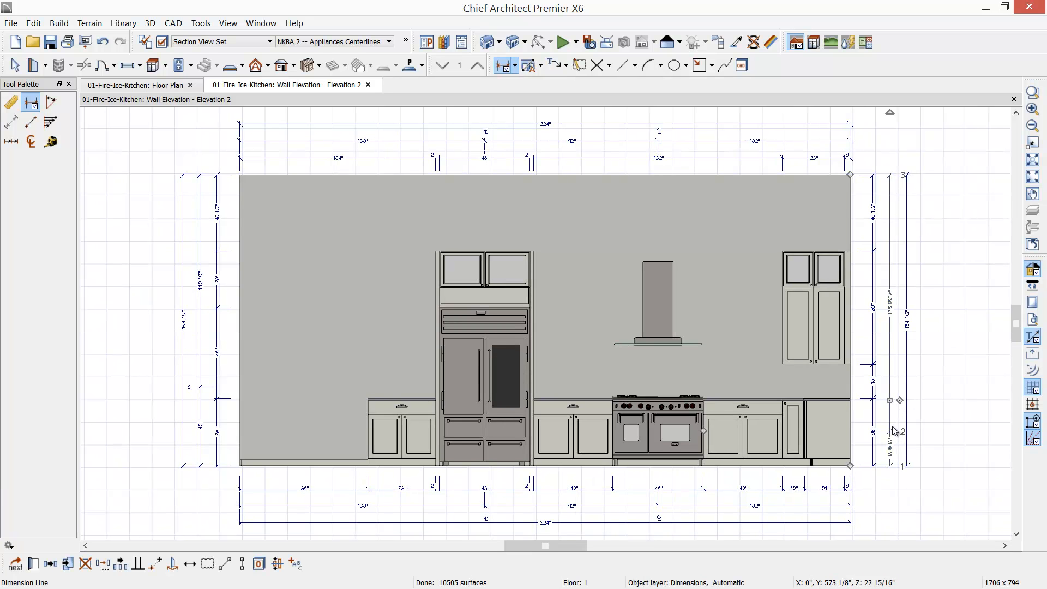
drag(878, 448, 918, 486)
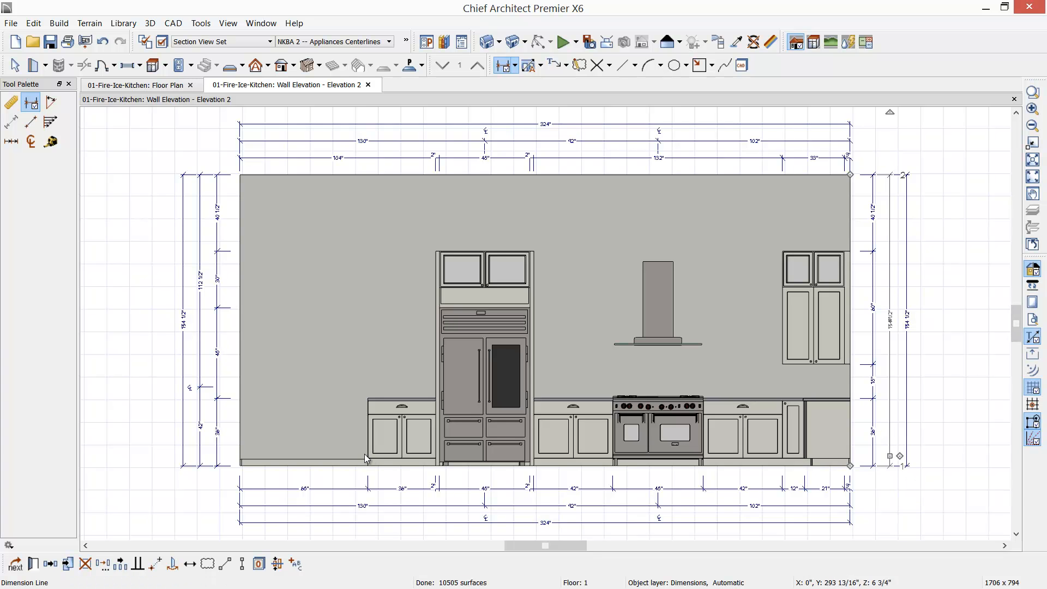
click(201, 406)
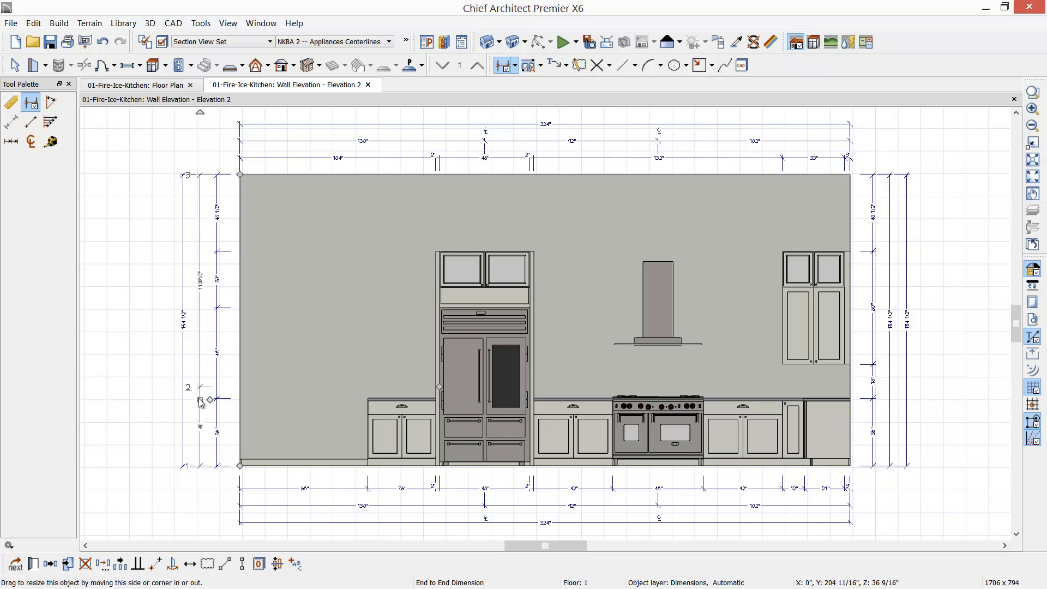
drag(209, 401, 141, 396)
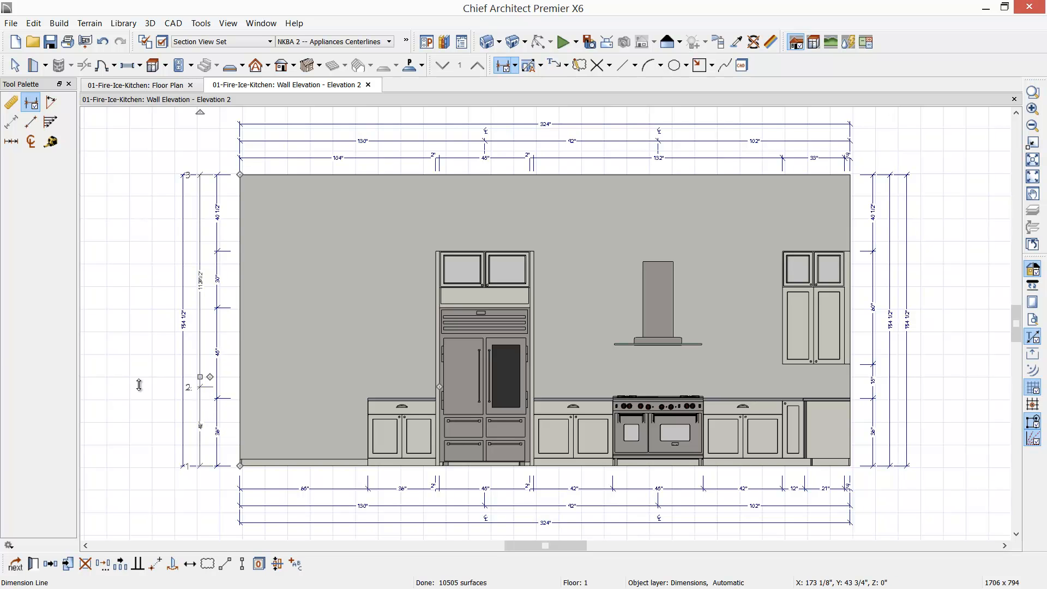
drag(439, 387, 283, 351)
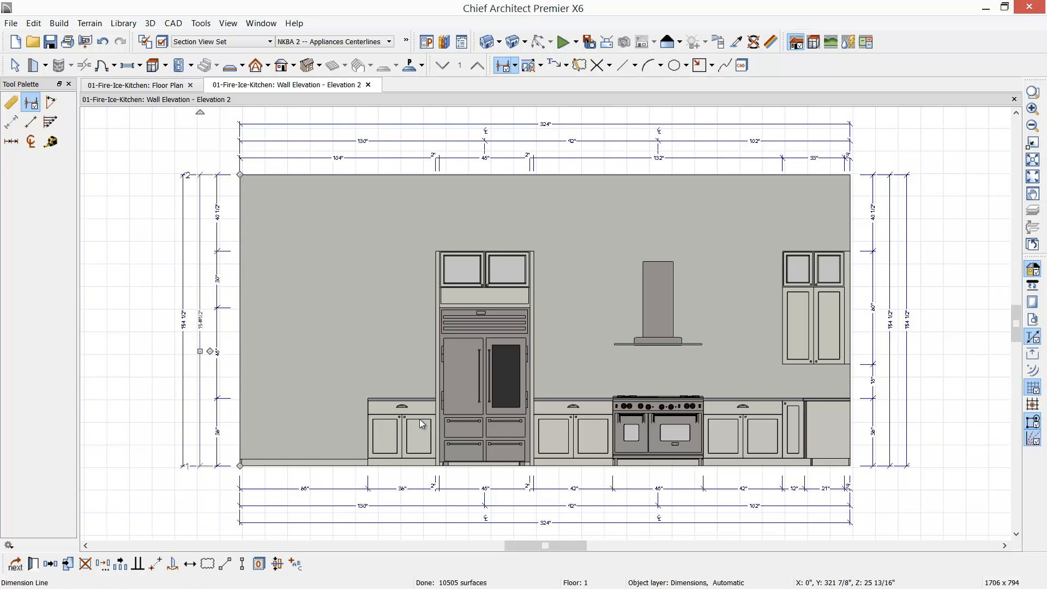
Extend the centerline extension lines of the horizontal dimensions onto the refrigerator, the range and the hood.
click(483, 492)
drag(486, 503, 484, 432)
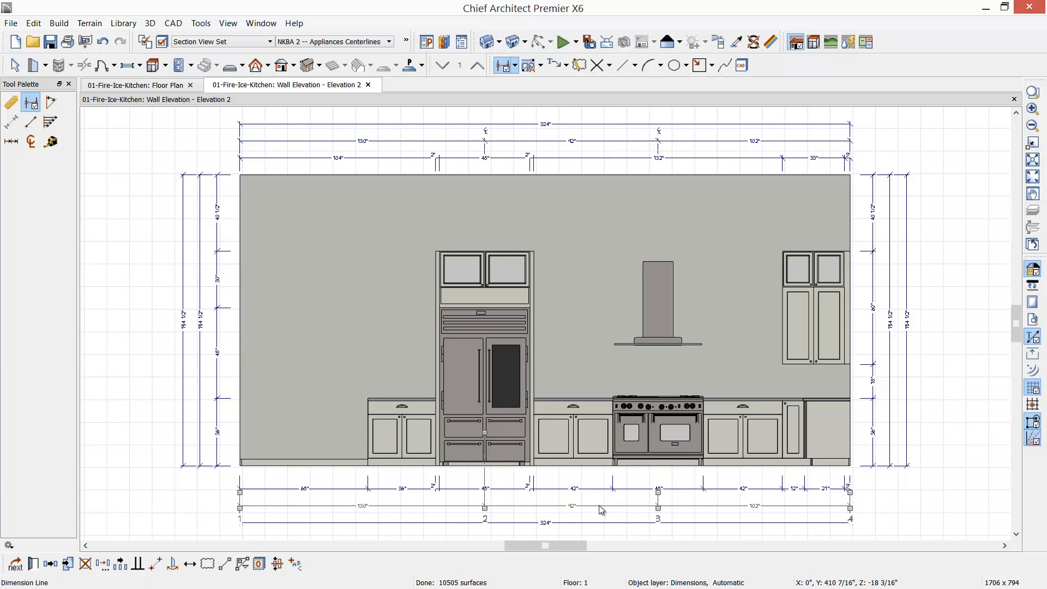
drag(658, 491, 658, 445)
click(658, 148)
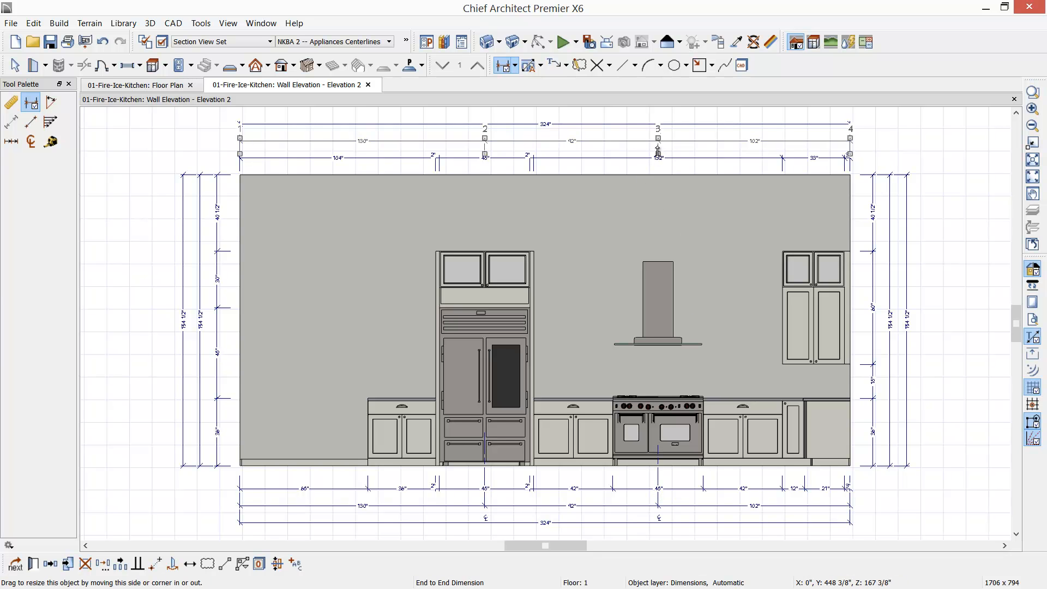
drag(658, 148, 658, 282)
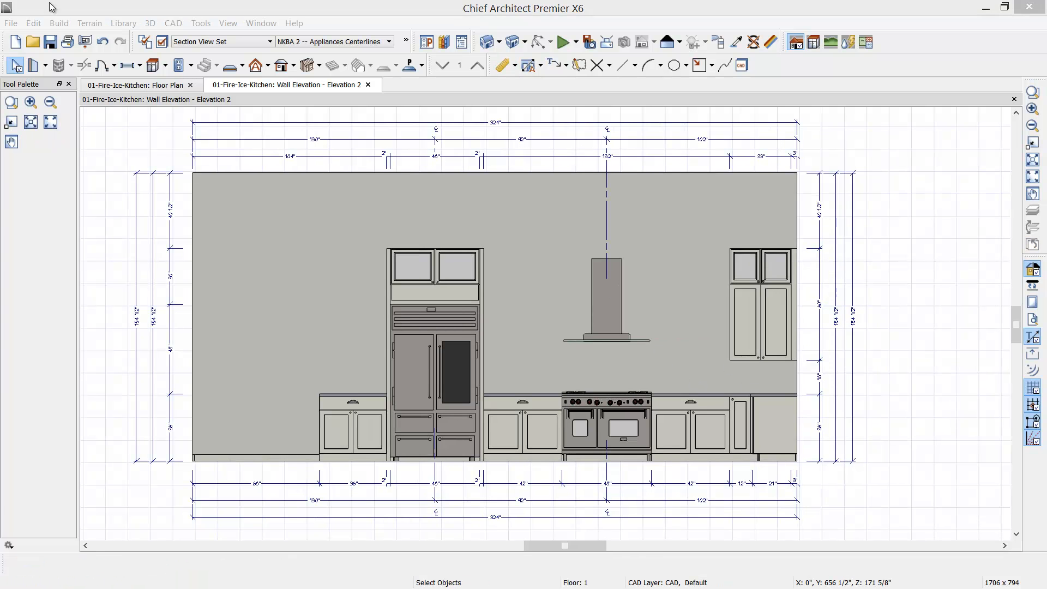
Place a window between the hood and the glass-topped wall cabinet, and resize it to about 31" wide by 57" high.
click(129, 67)
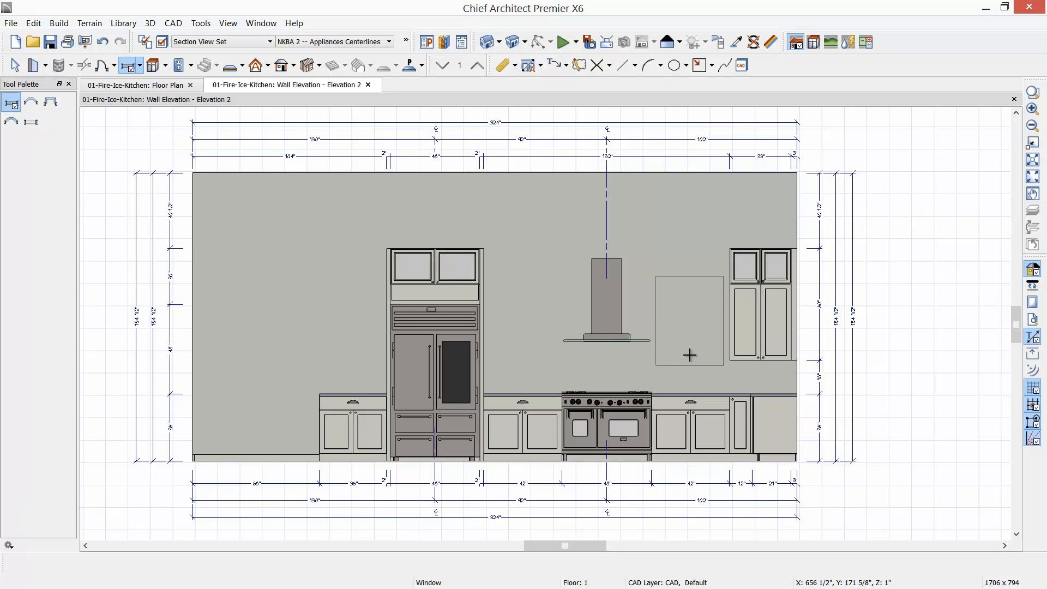
click(689, 355)
scroll(689, 355, up, 5)
click(691, 355)
drag(764, 281, 737, 287)
drag(675, 177, 671, 151)
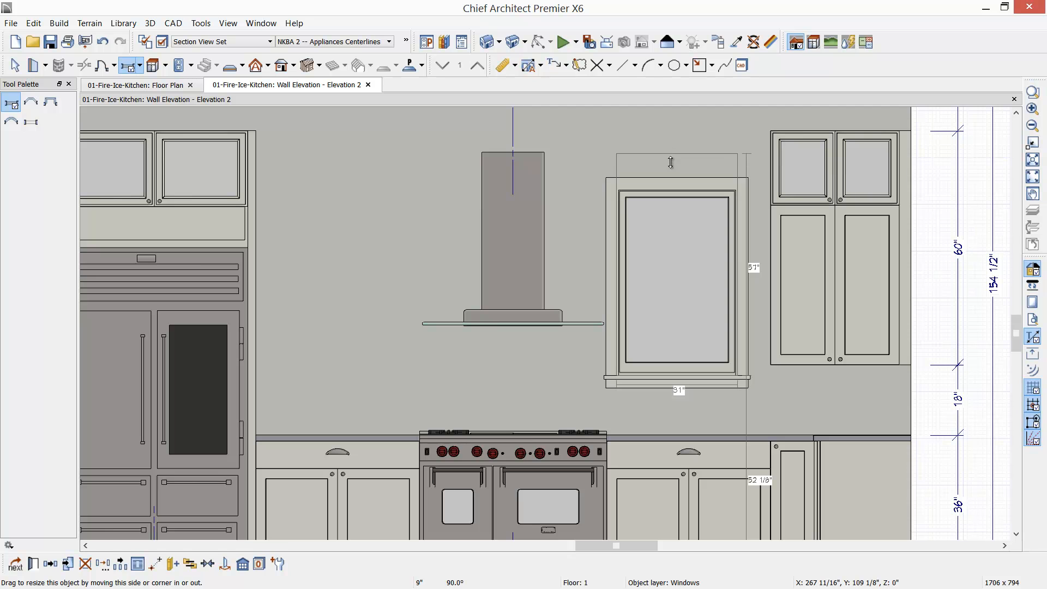
Set the window beside the hood to 30 1/2" wide and 50" high, with its bottom 42 5/8" above the floor.
double_click(688, 307)
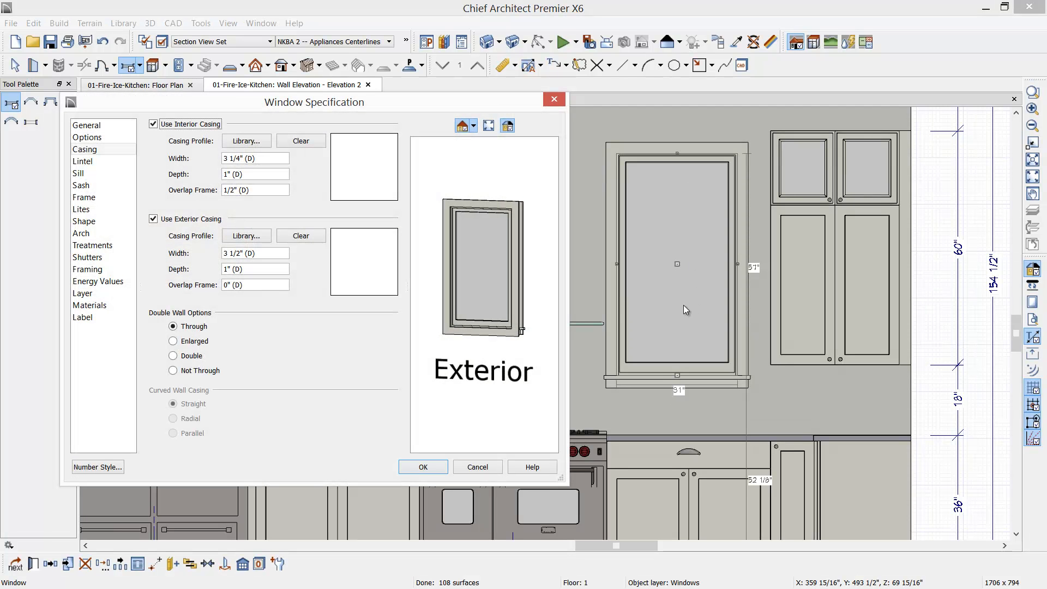
click(87, 126)
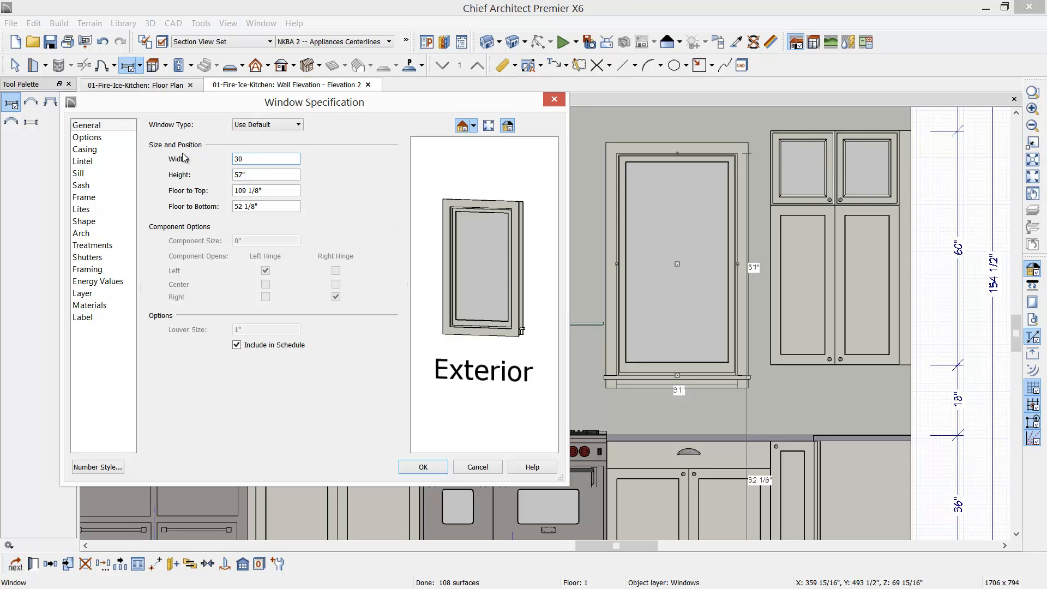
text(30.5)
key(Tab)
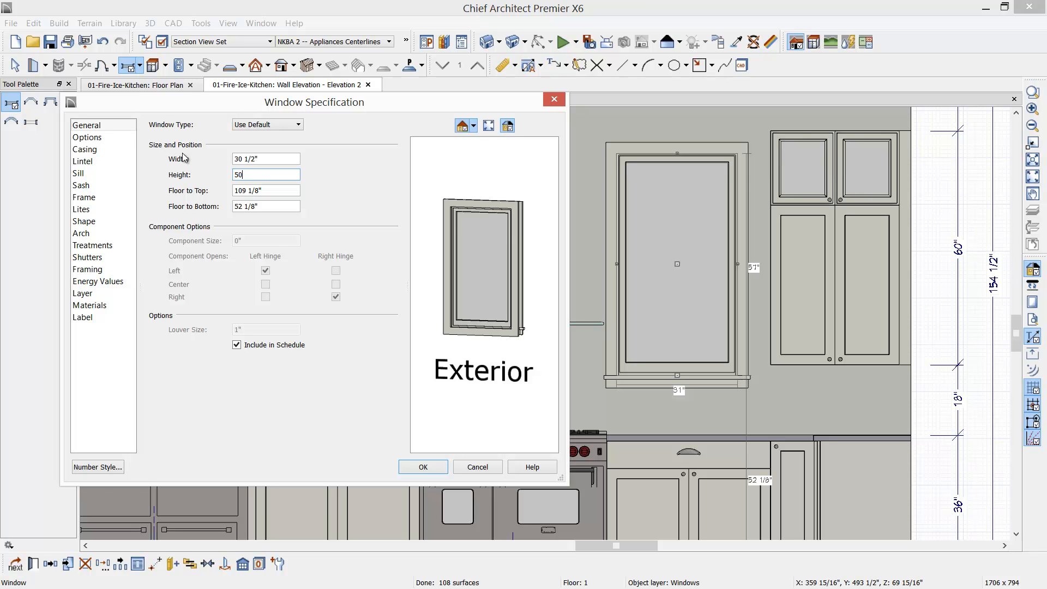
key(Tab)
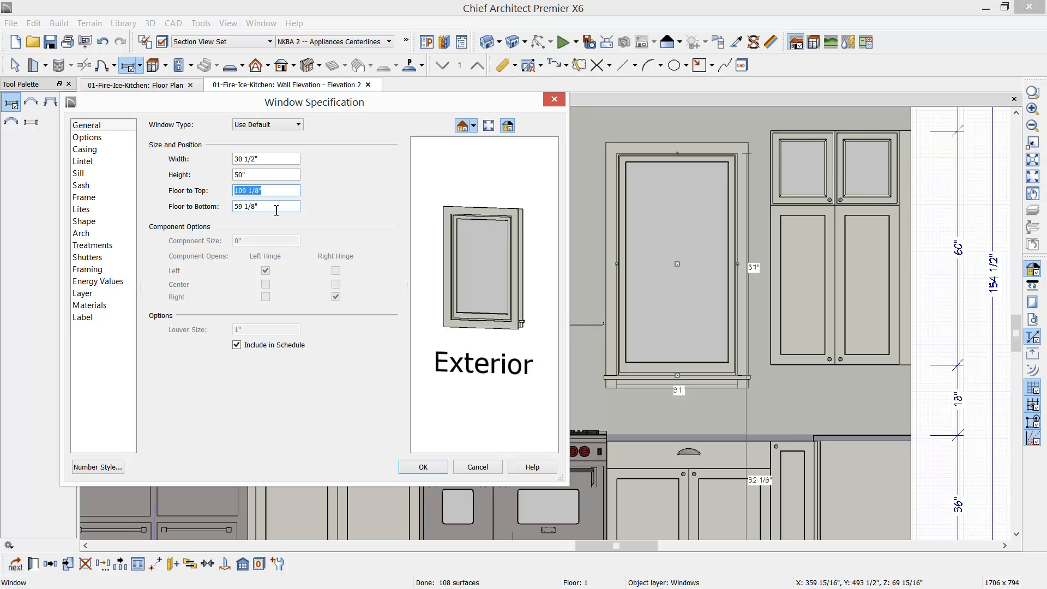
key(Tab)
text(42)
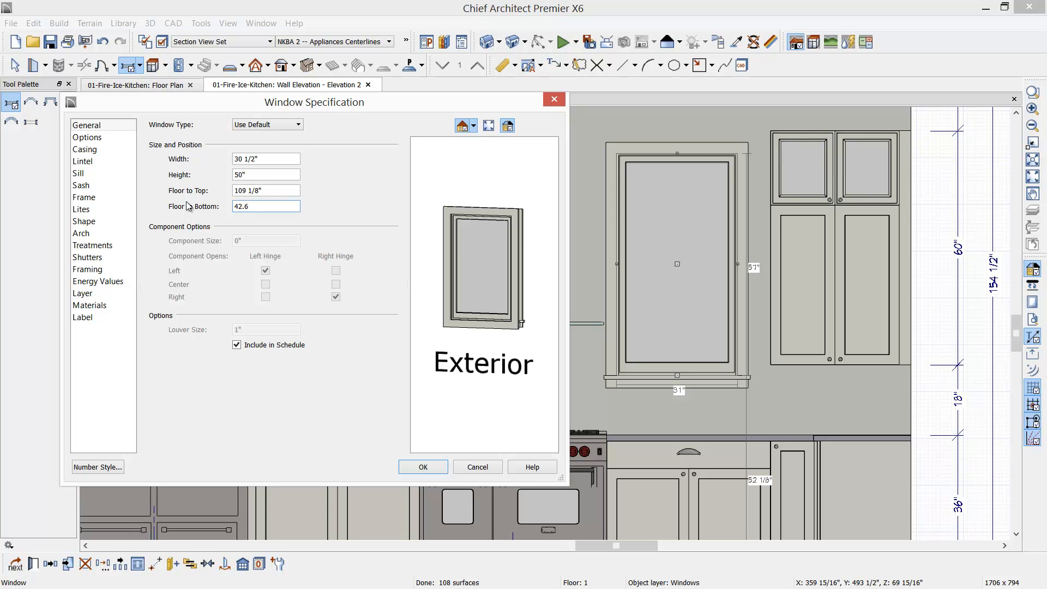
key(Tab)
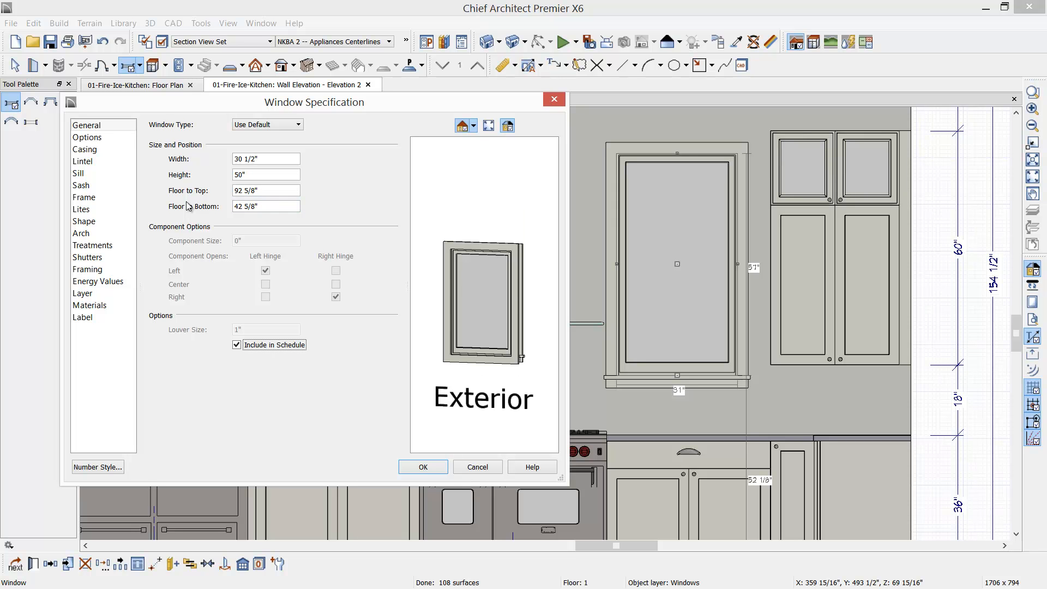
Turn off the window's interior sill and apply the changed specification.
click(85, 138)
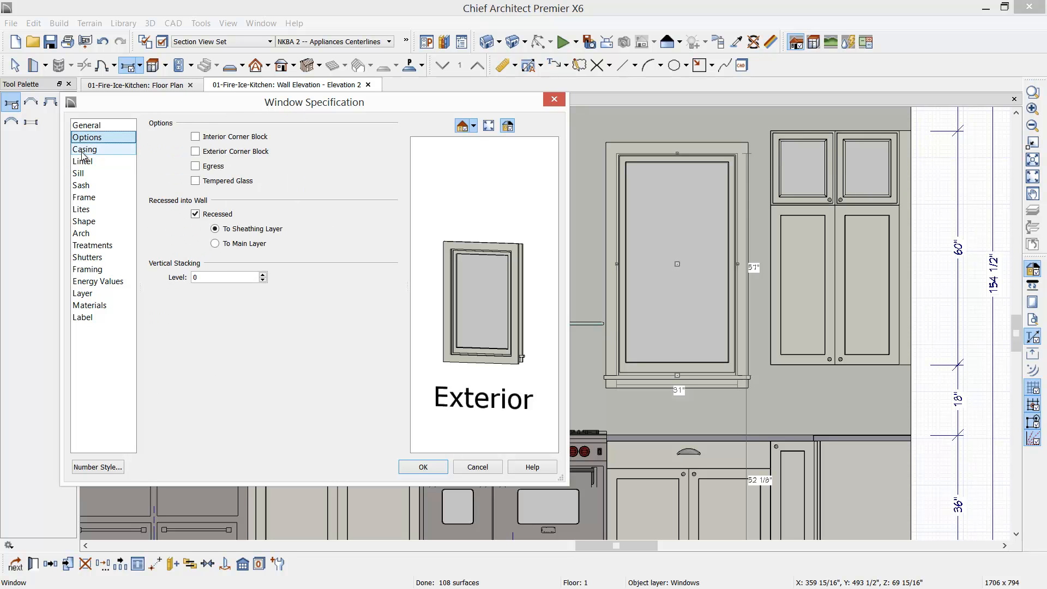
click(84, 152)
click(265, 191)
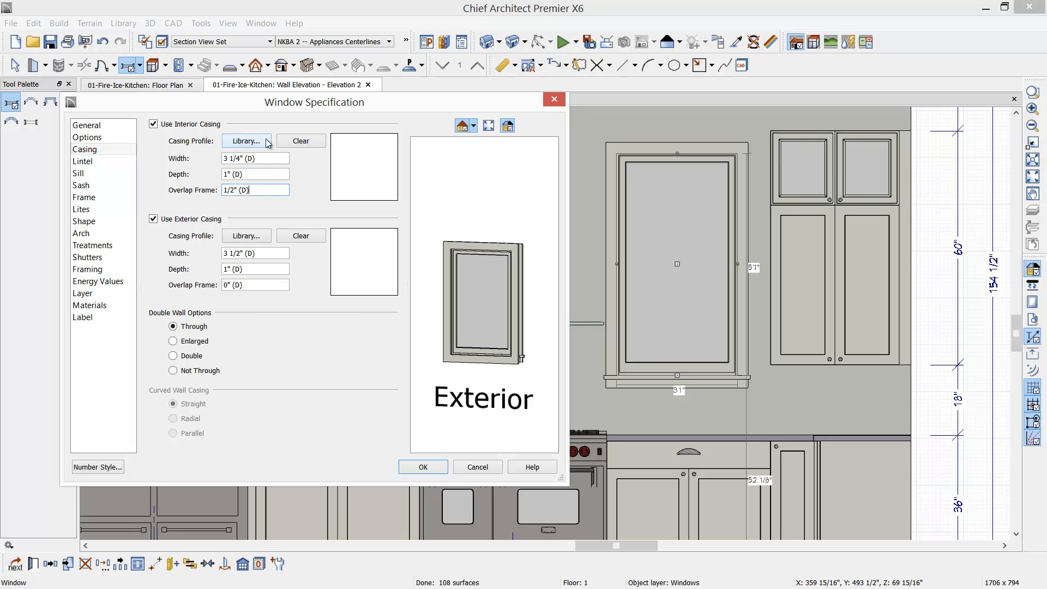
click(101, 162)
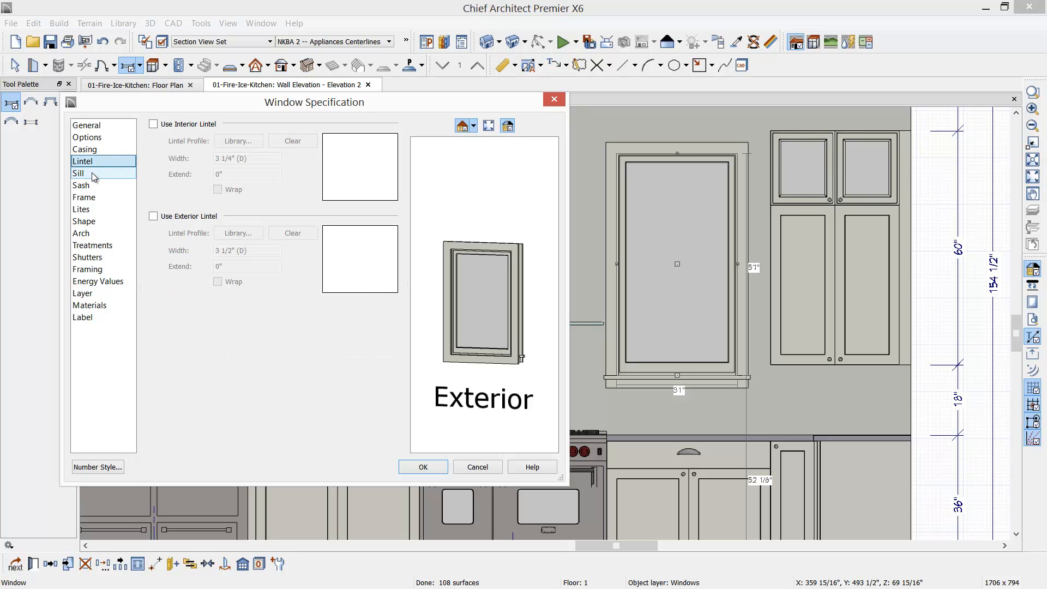
click(92, 172)
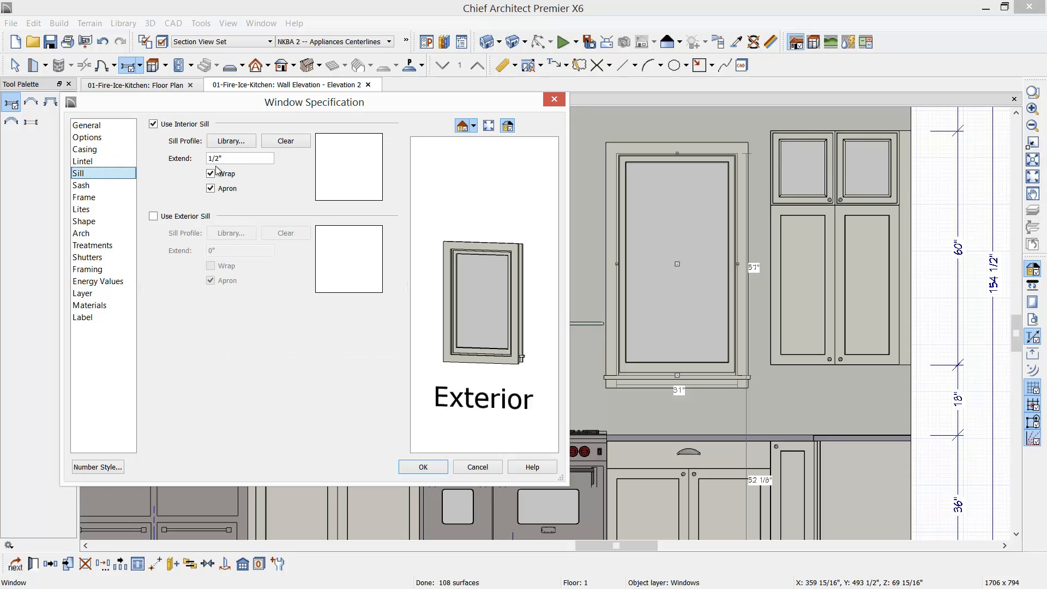
click(169, 125)
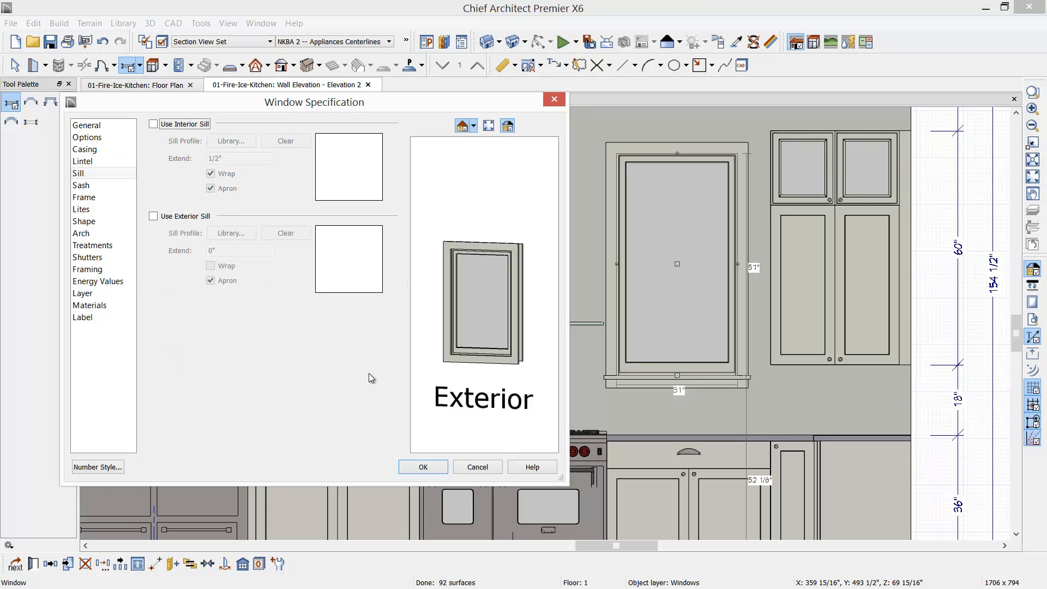
click(423, 467)
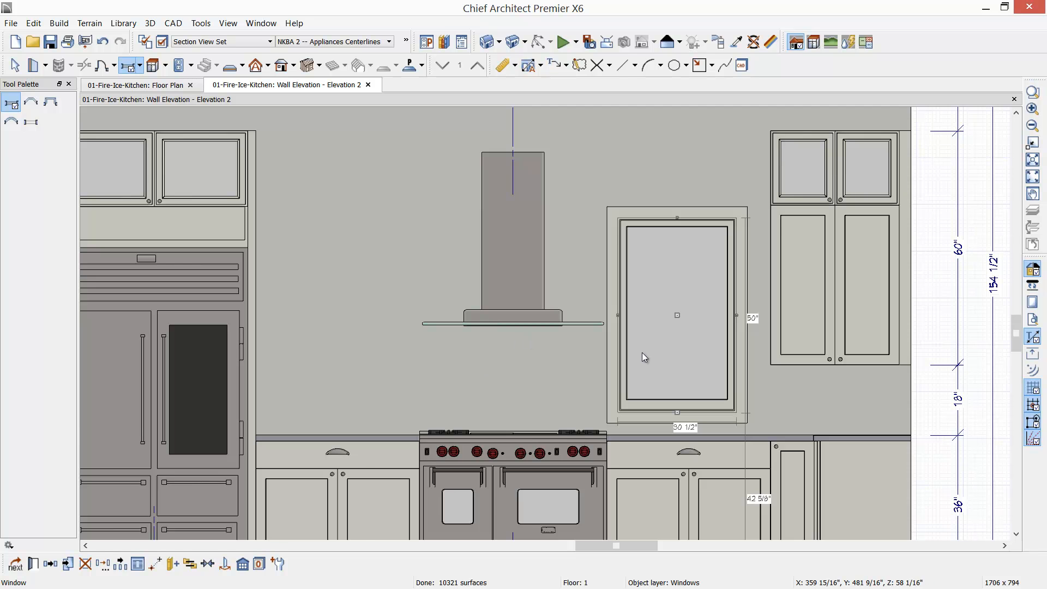
key(Escape)
Add both outer casing edges of the window to the horizontal cabinet dimension line above the wall.
scroll(642, 354, down, 3)
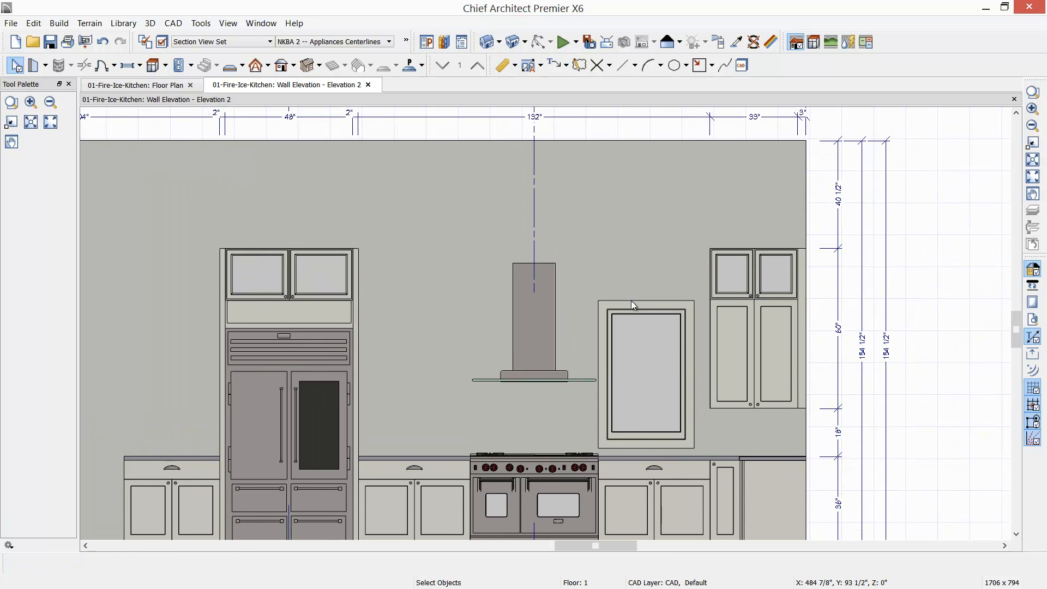
click(654, 118)
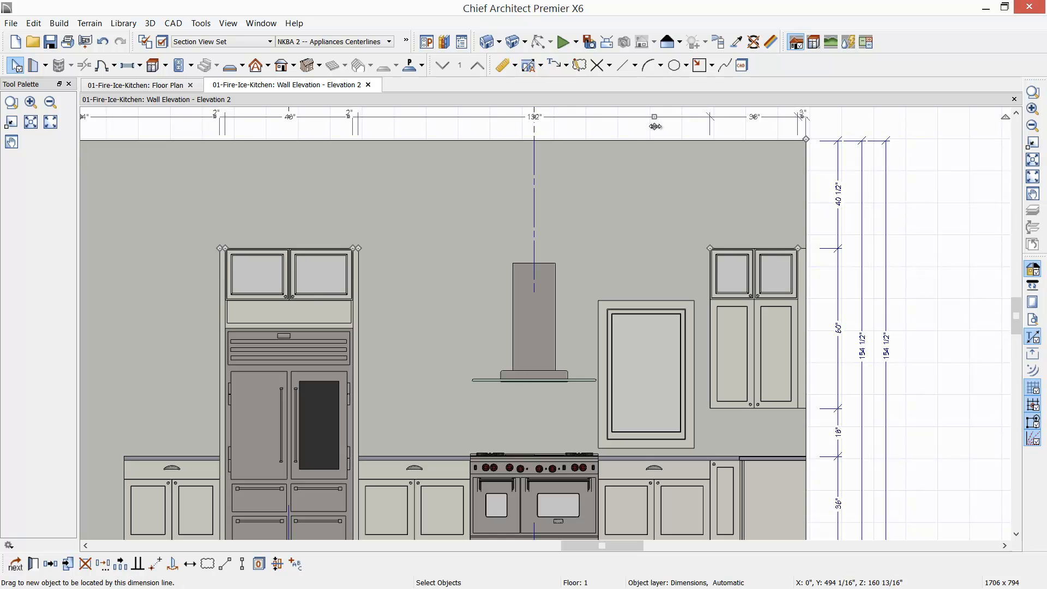
mouse_move(654, 126)
mouse_down()
mouse_move(674, 266)
mouse_move(694, 304)
mouse_up()
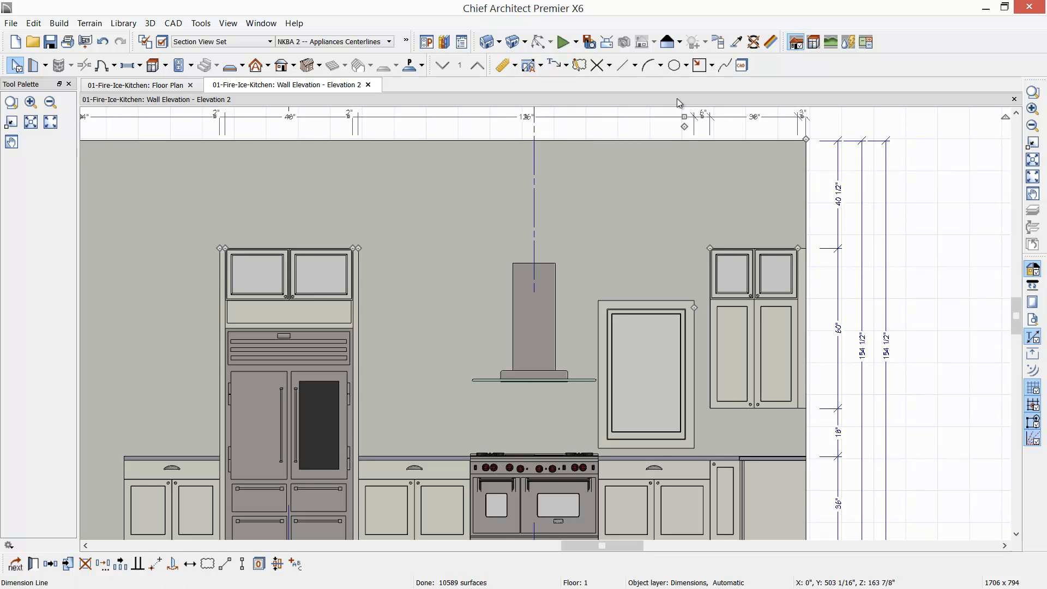
mouse_move(685, 127)
mouse_down()
mouse_move(646, 156)
mouse_move(599, 303)
mouse_up()
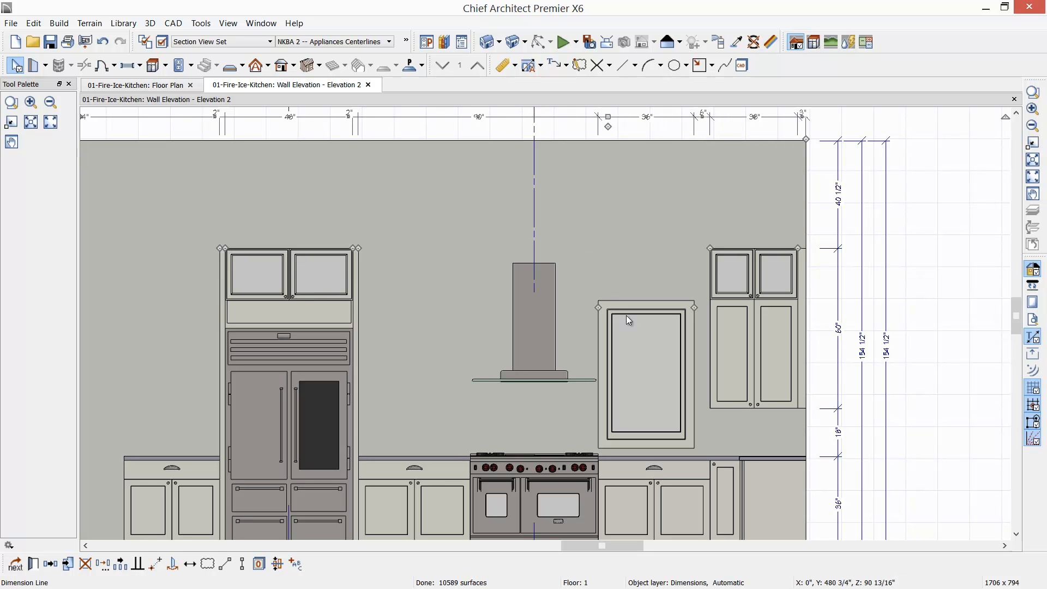
key(Escape)
Move the window against the glass-topped wall cabinet by setting the gap dimension between them to 0.
middle_drag(647, 191, 628, 231)
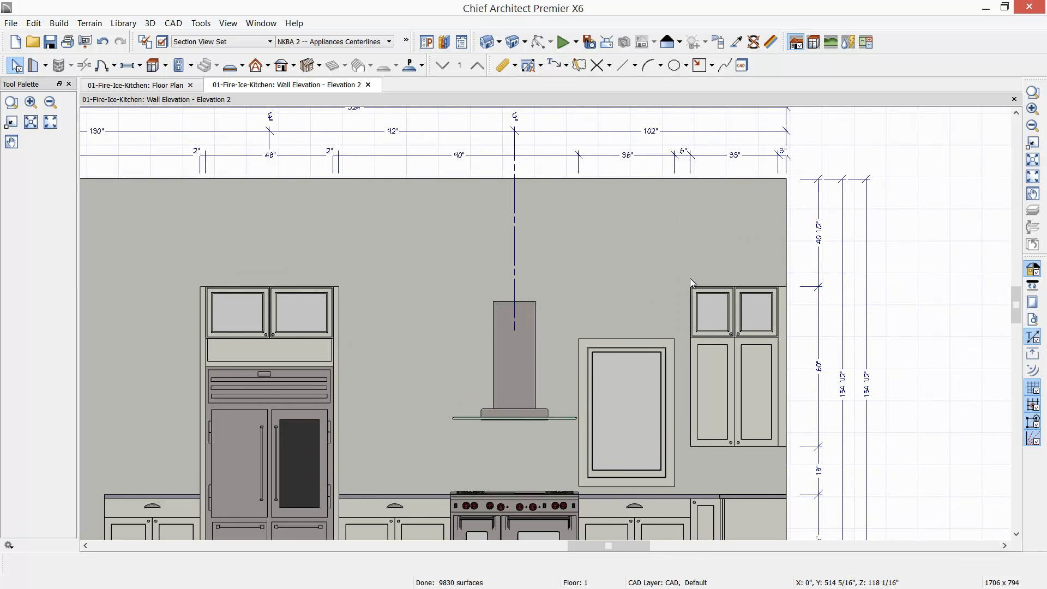
click(632, 379)
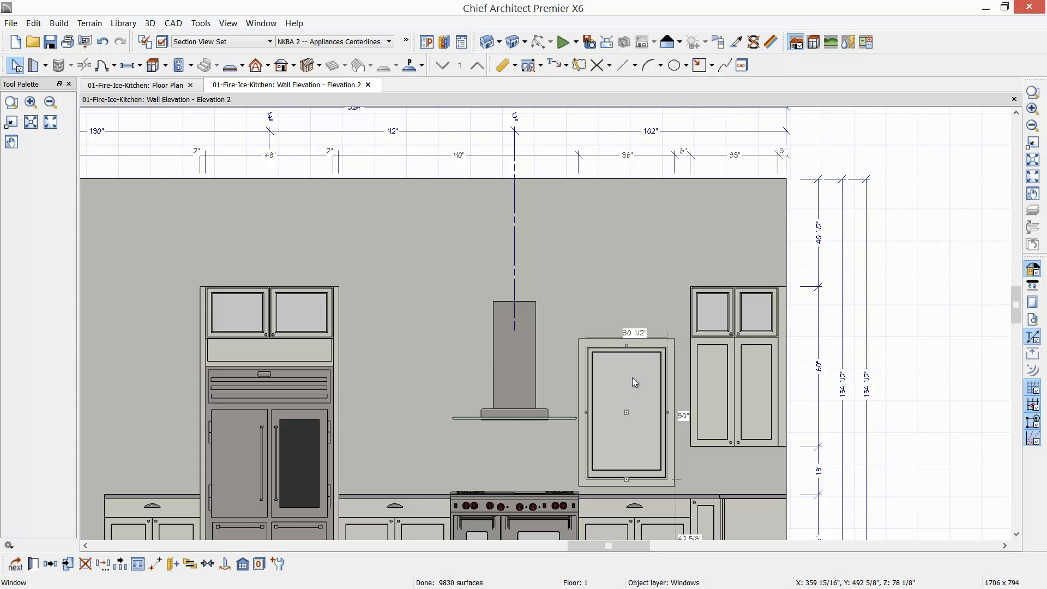
click(685, 156)
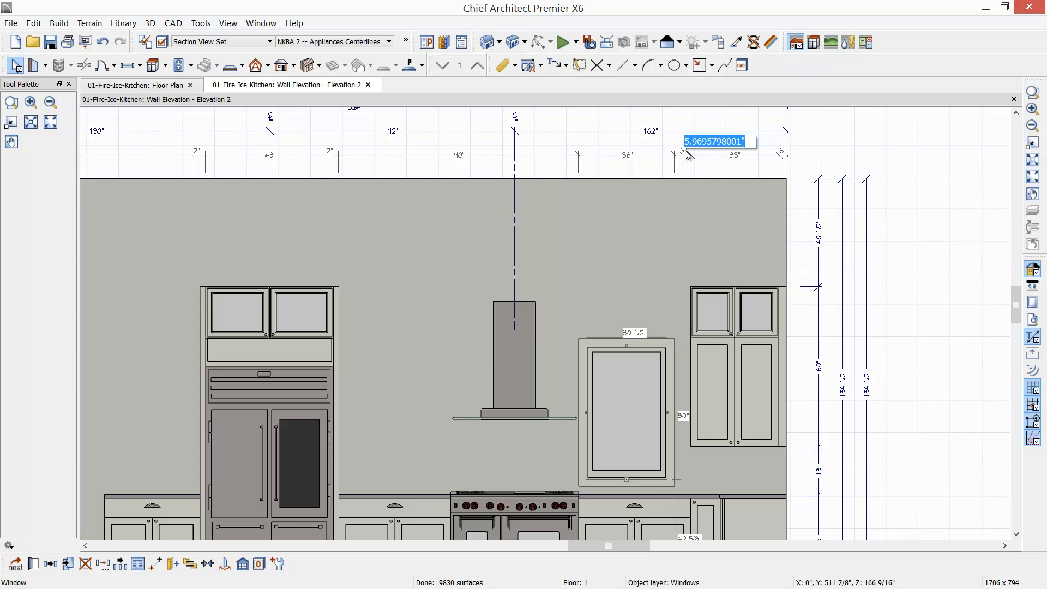
text(0)
key(Return)
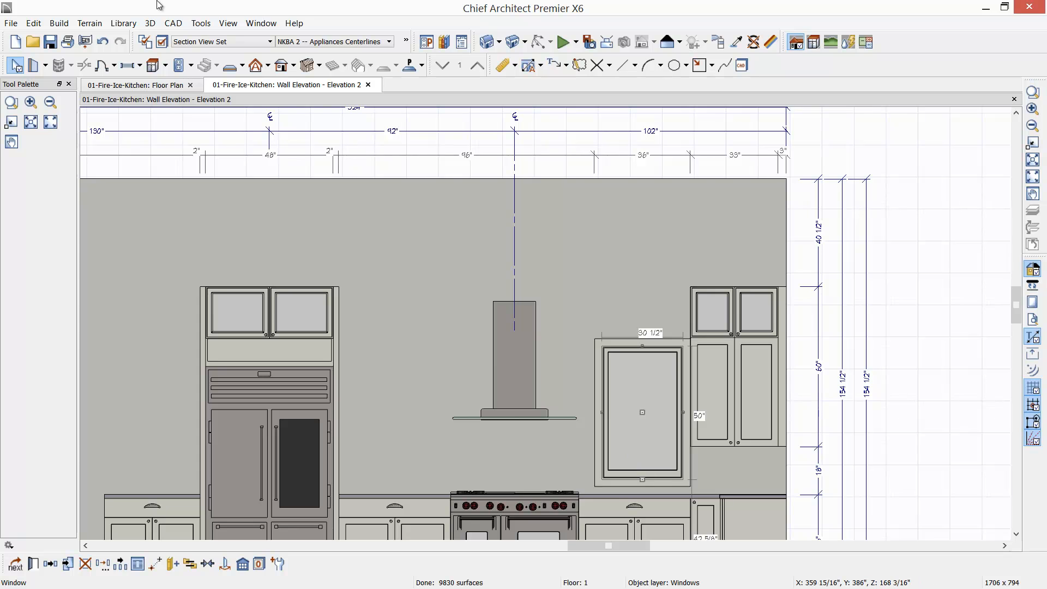
Place a second window between the refrigerator and the hood, 30 1/2" wide by 14" high, with its bottom 98 1/8" above the floor.
click(133, 68)
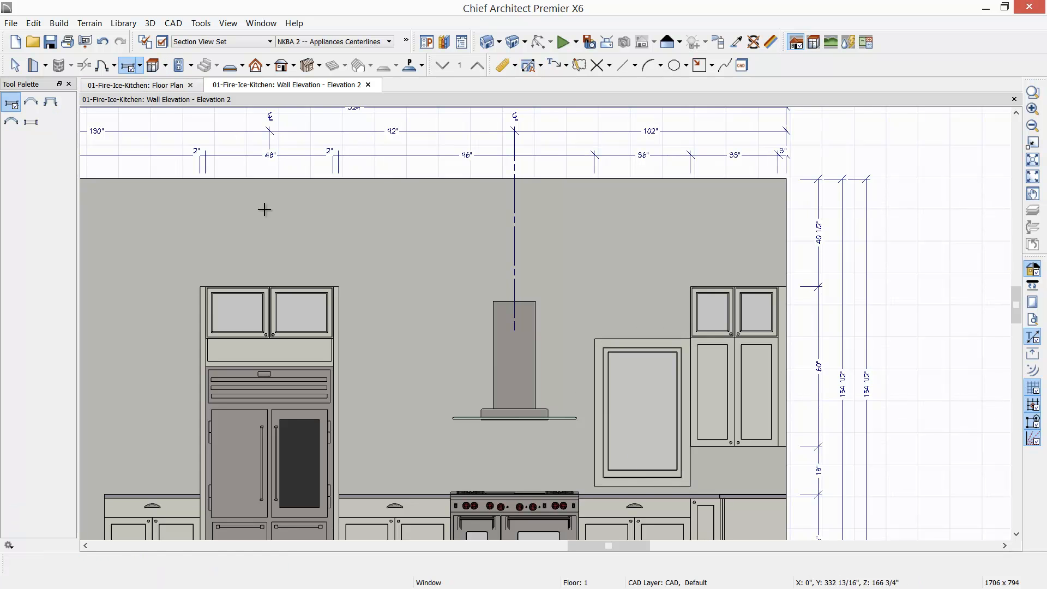
click(406, 311)
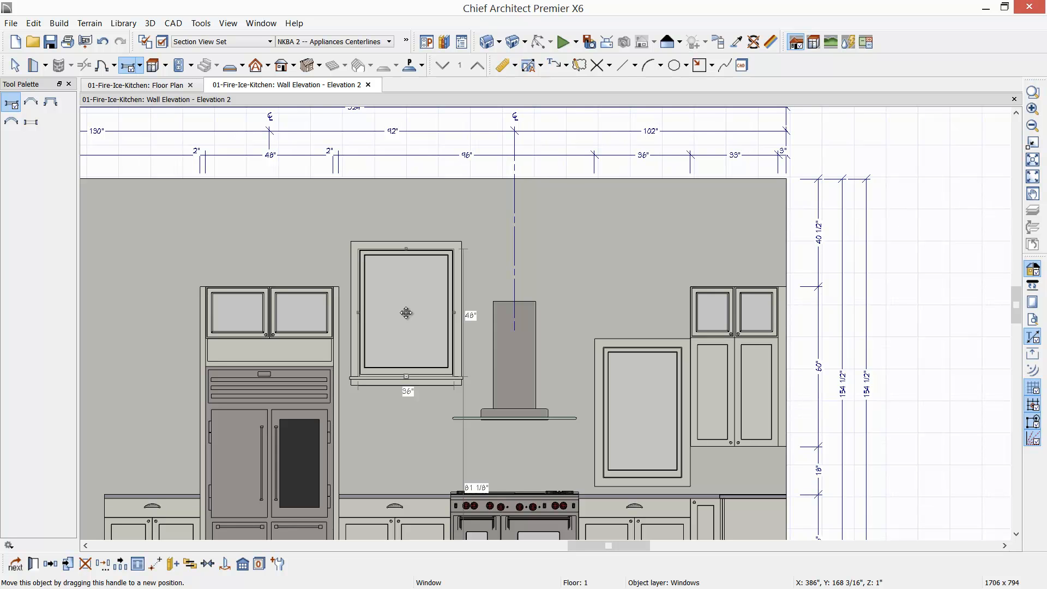
double_click(406, 312)
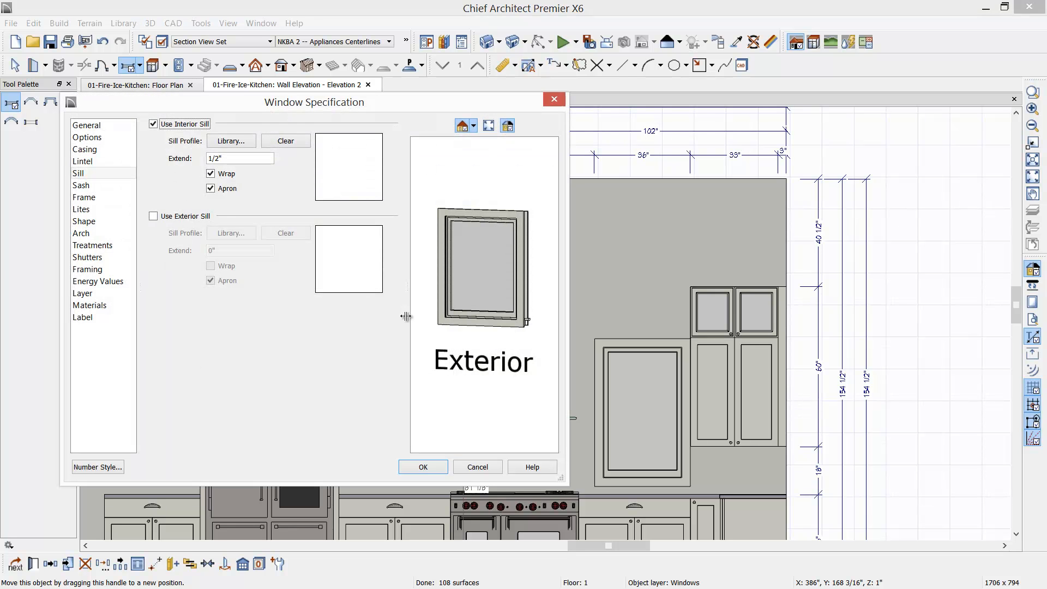
drag(281, 106, 620, 108)
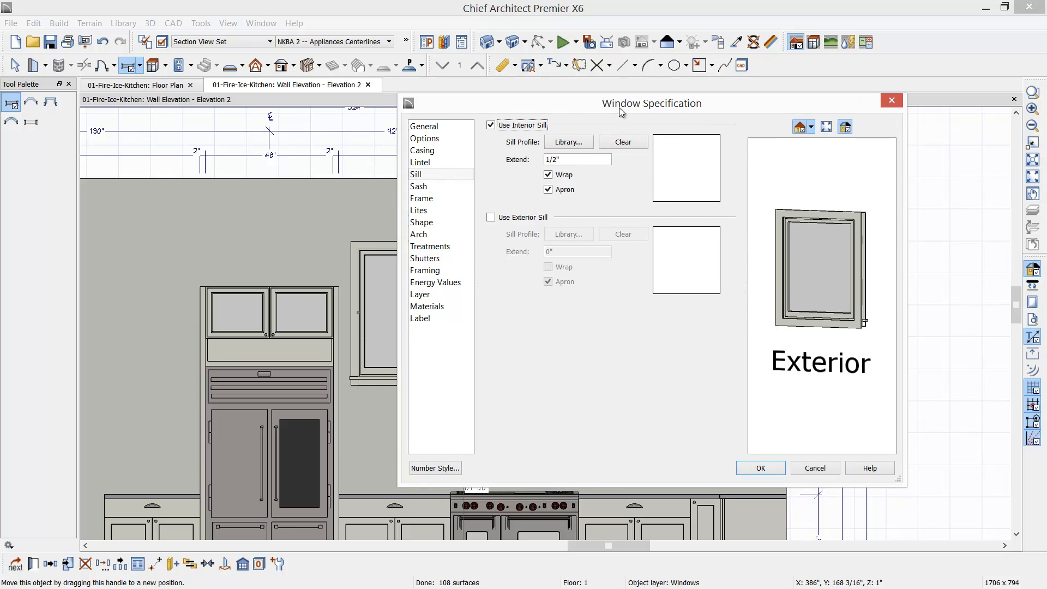
click(420, 126)
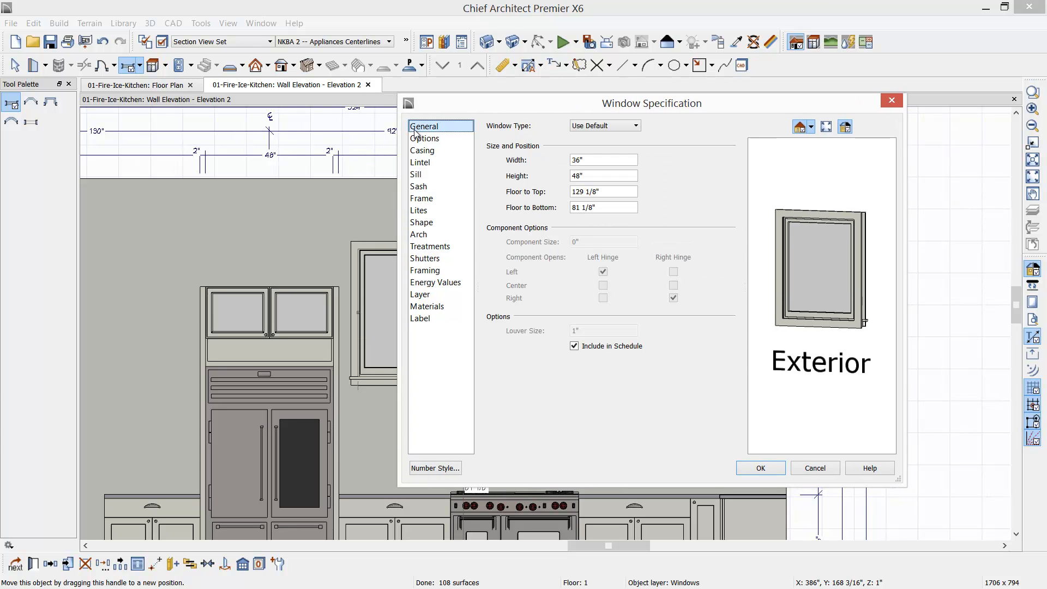
key(Tab)
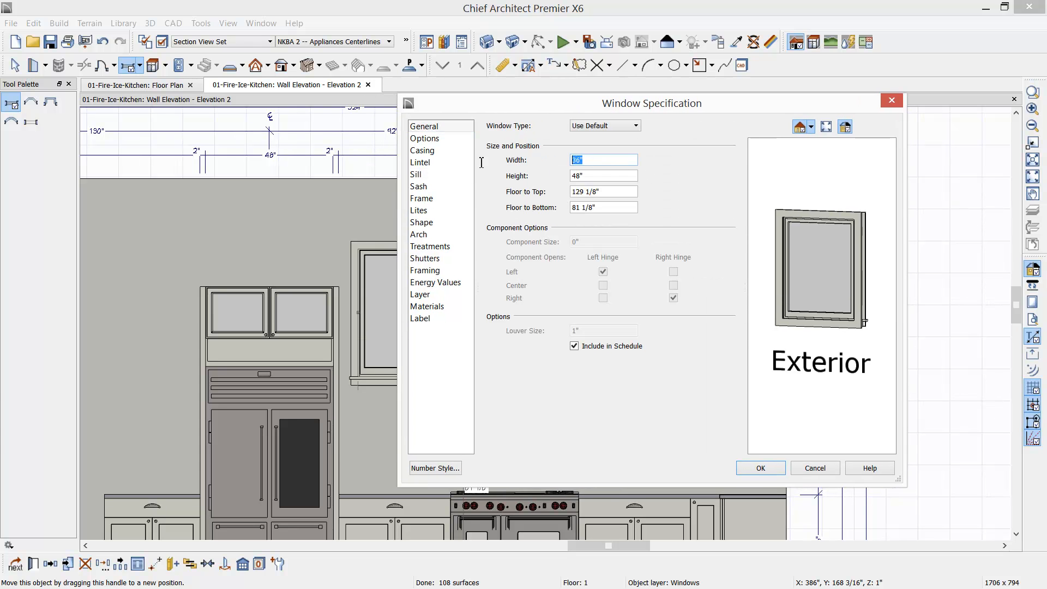
text(30 1/2)
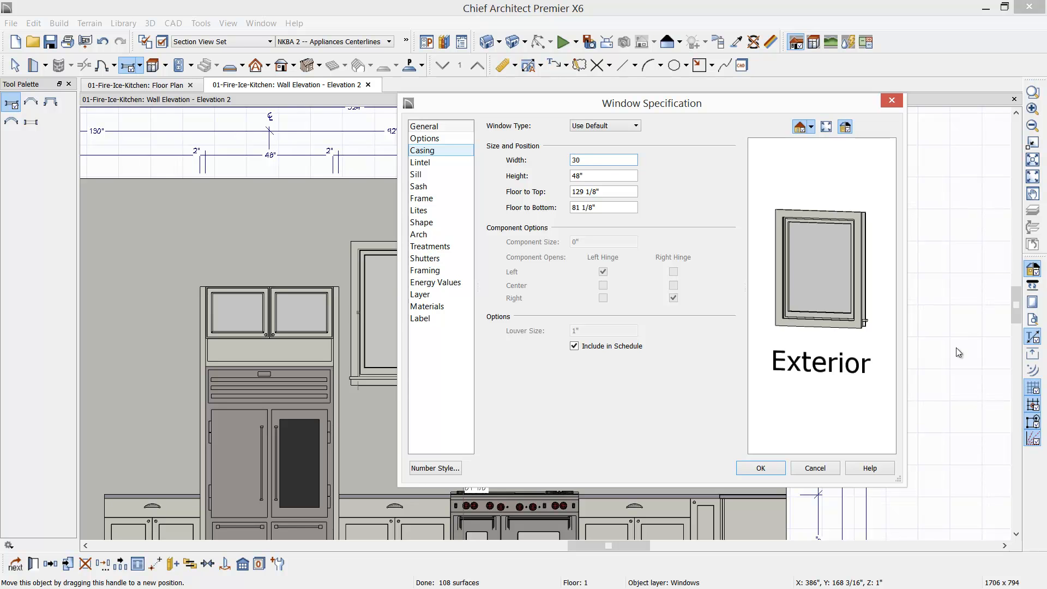
click(583, 175)
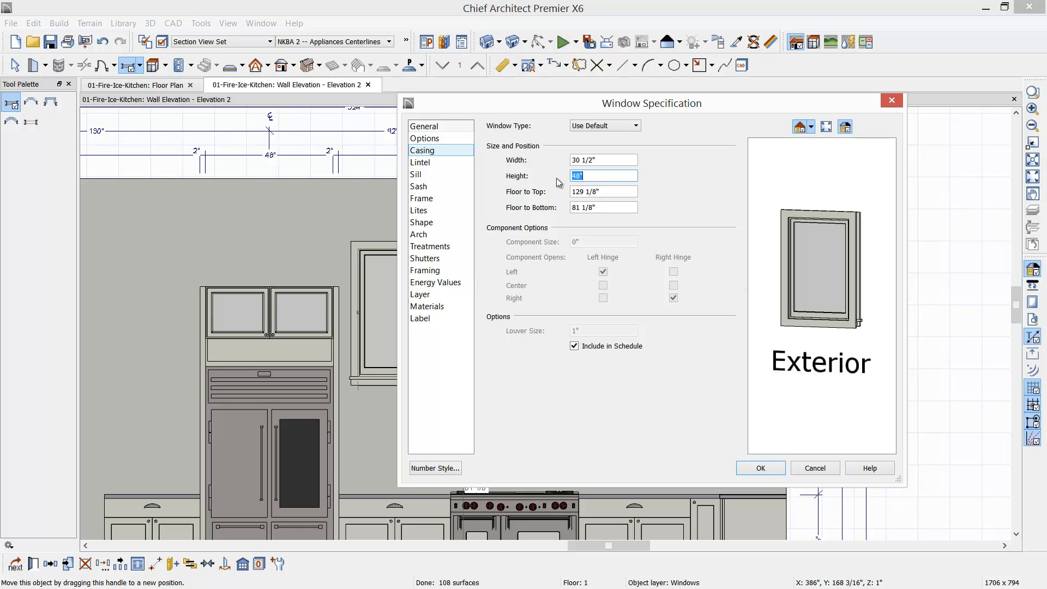
text(4)
click(607, 209)
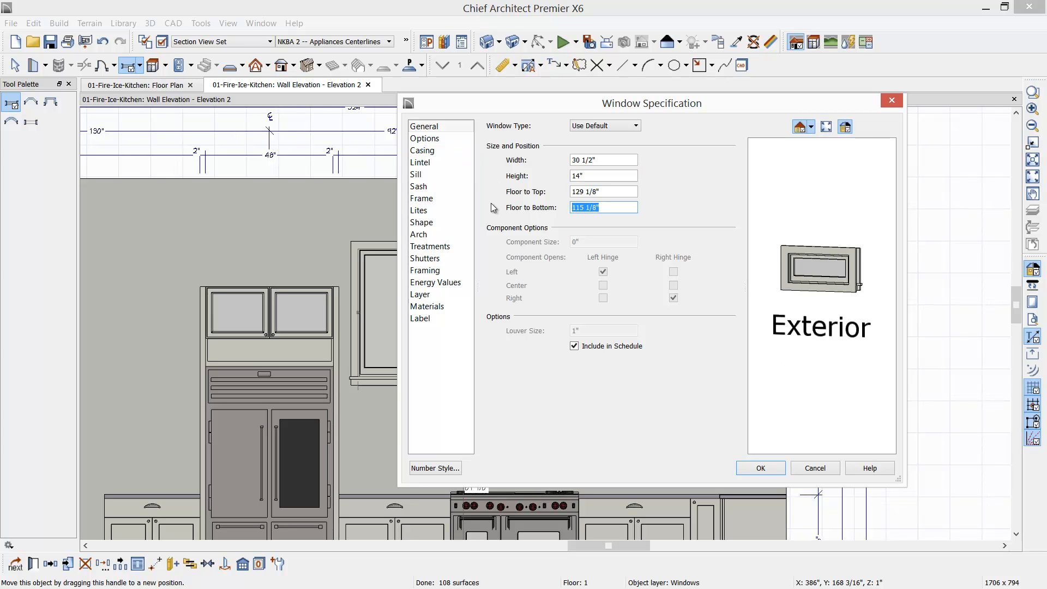
text(98.125)
key(Tab)
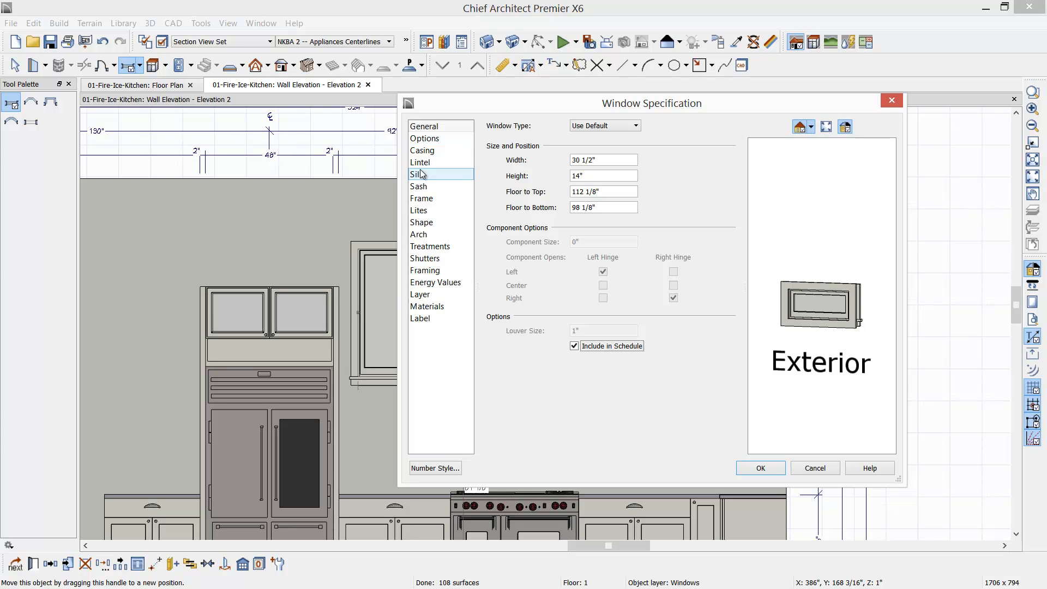
Give the new window two lites across, turn off its interior sill and apply the specification.
click(418, 210)
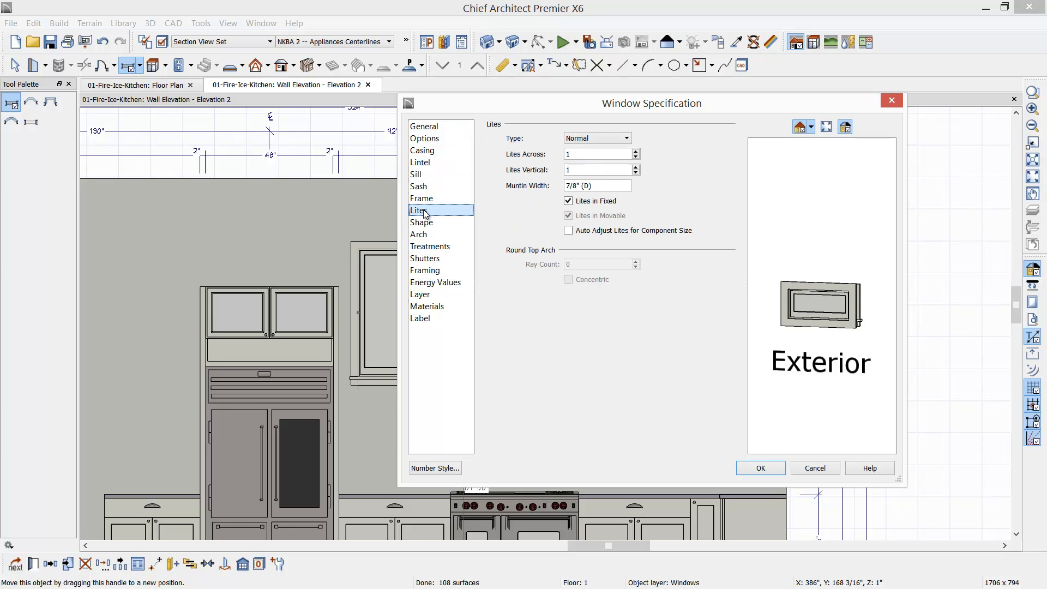
click(588, 155)
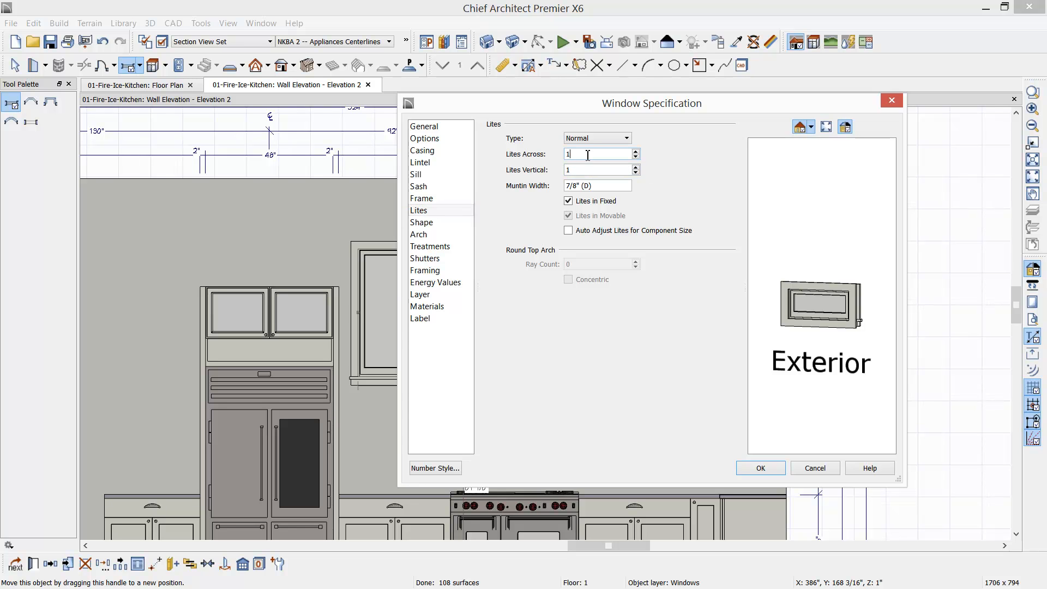
key(BackSpace)
text(2)
click(416, 174)
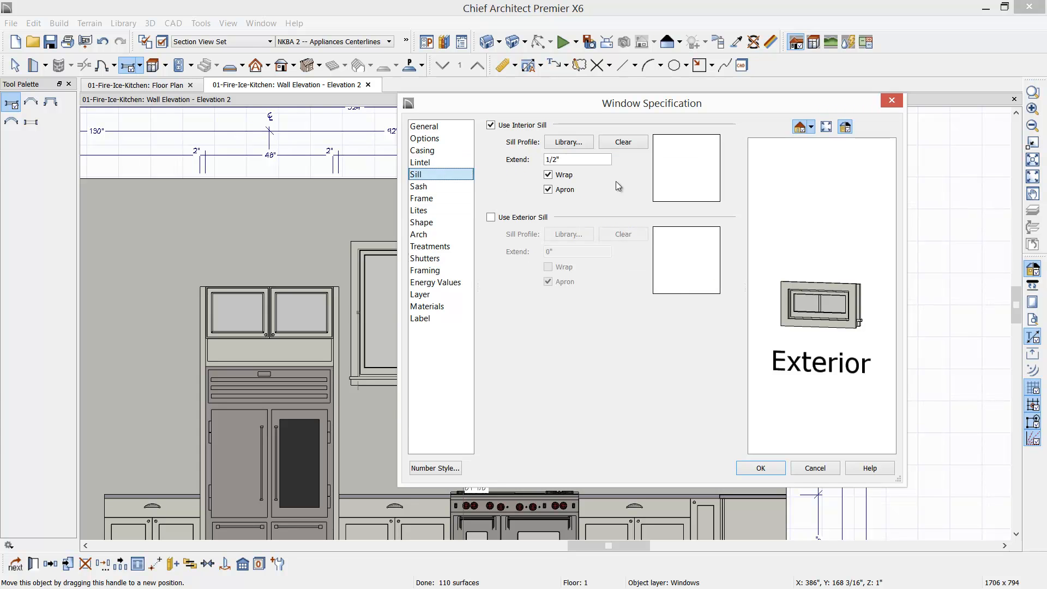
click(492, 125)
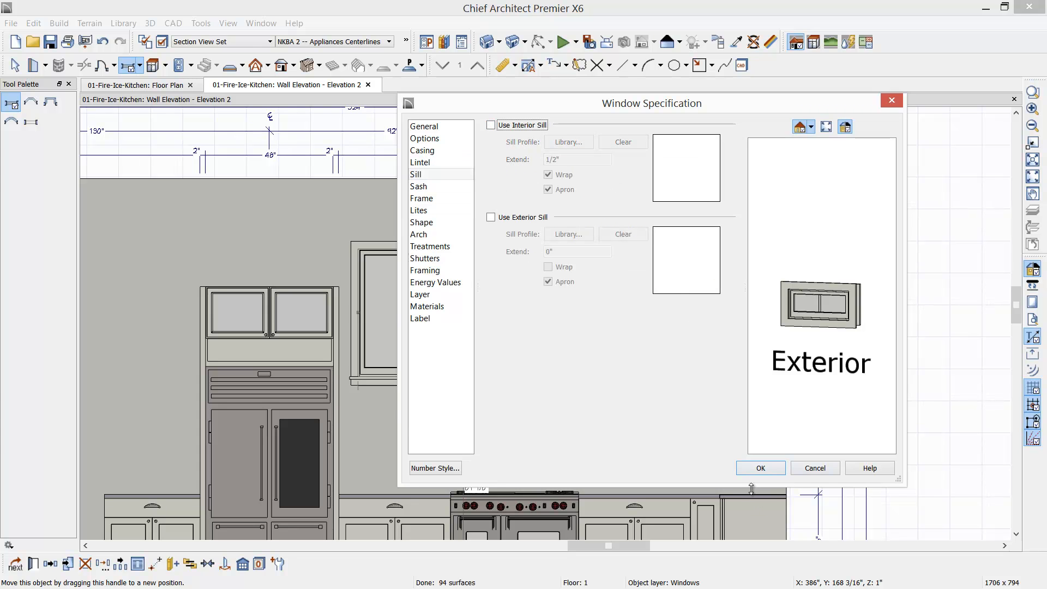
click(753, 468)
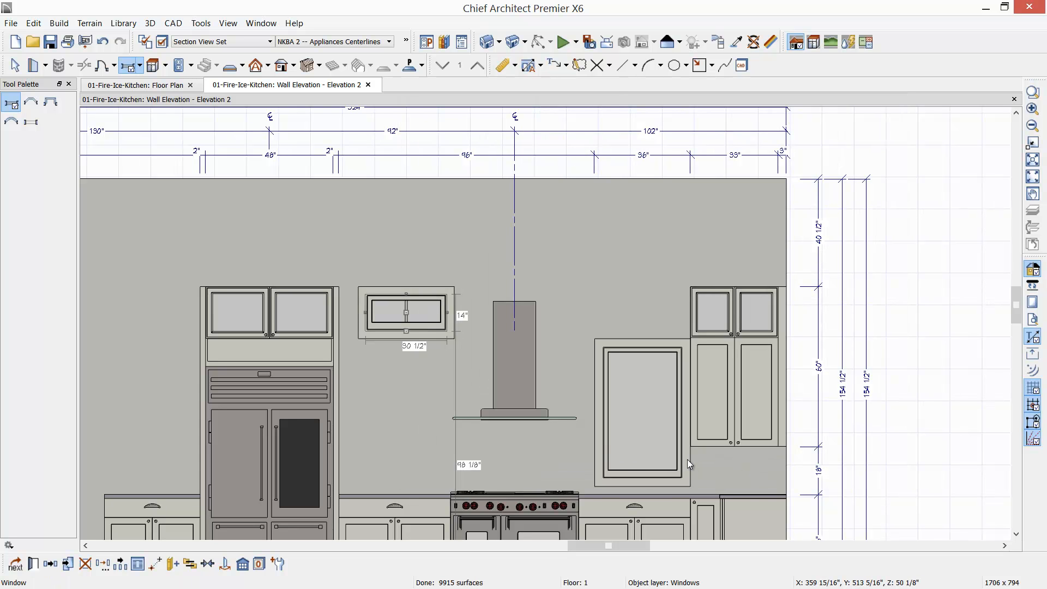
Center the small two-lite window on the large window between the hood and the glass-topped wall cabinet.
click(208, 565)
click(644, 349)
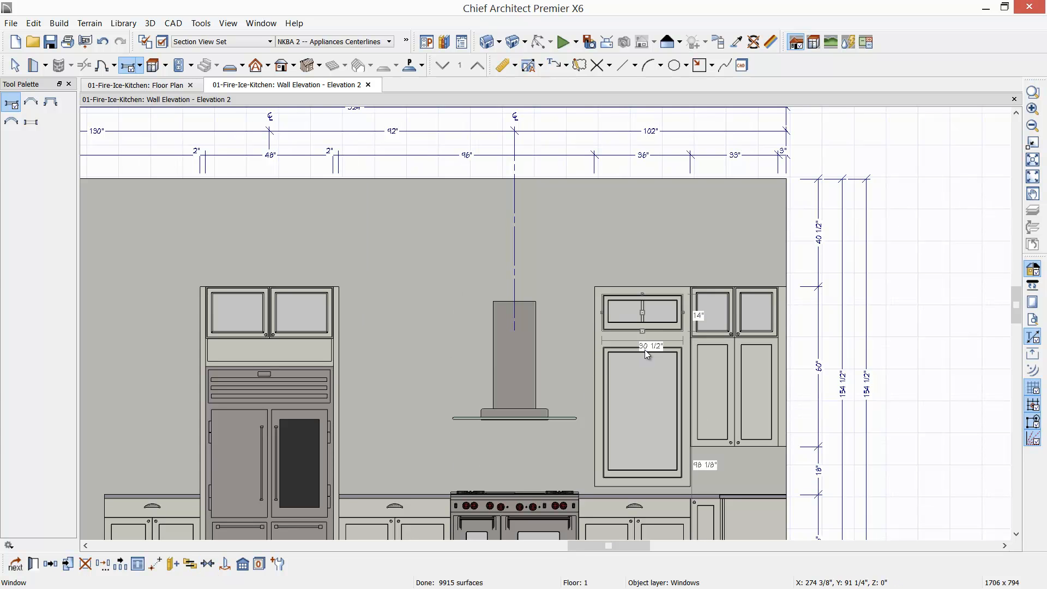
key(space)
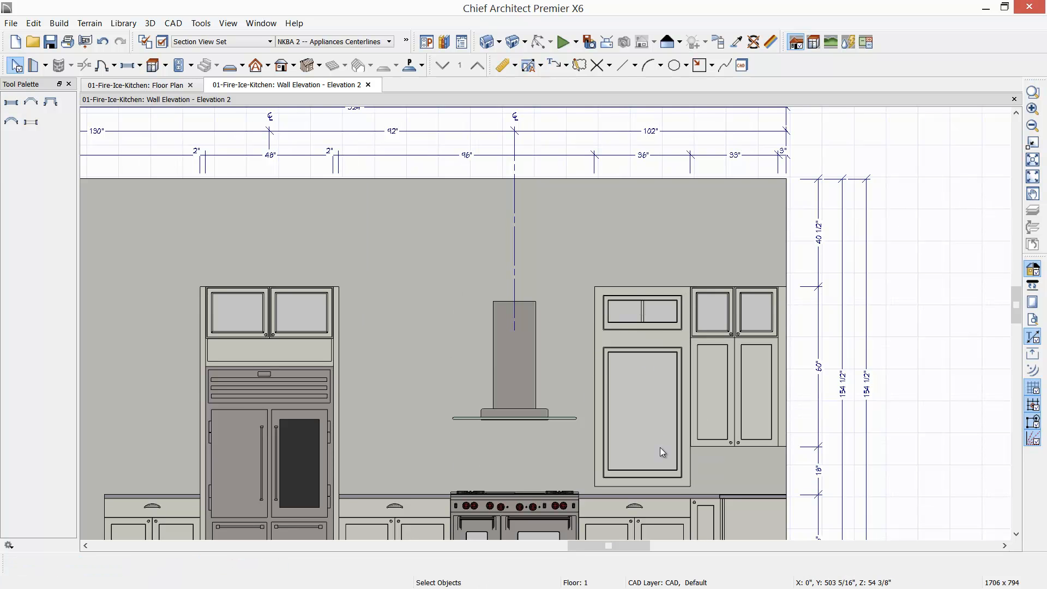
Copy the stacked pair of windows and reflect the copy about the range hood to its refrigerator side.
scroll(660, 447, down, 2)
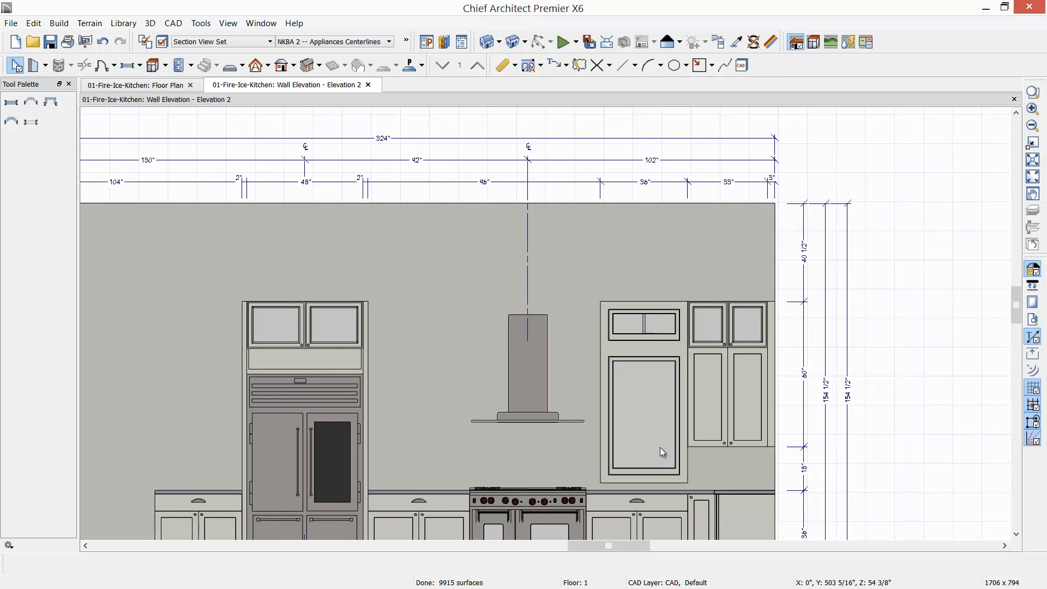
middle_drag(660, 447, 676, 356)
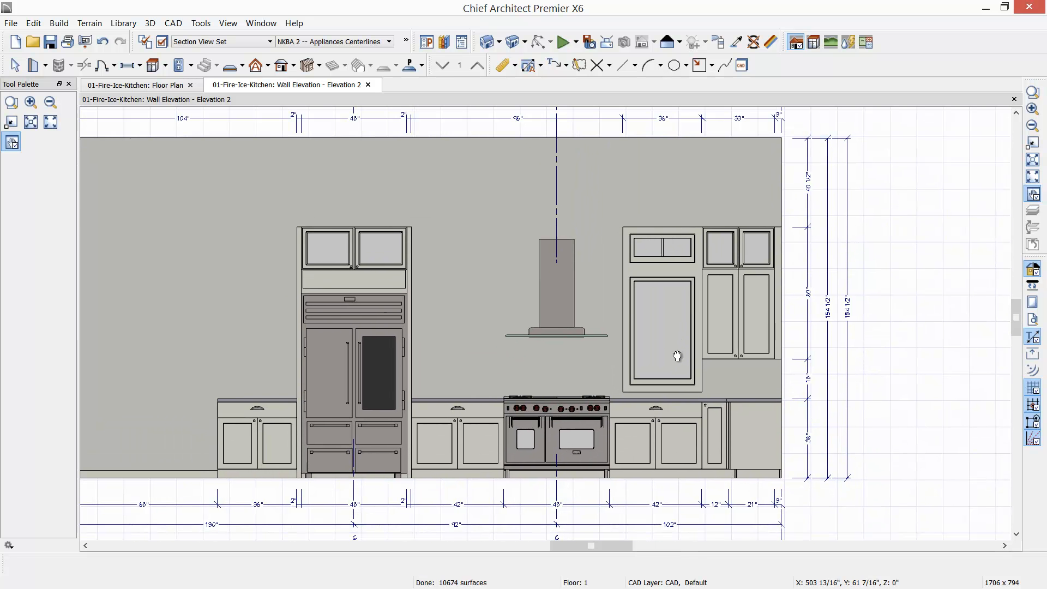
click(670, 250)
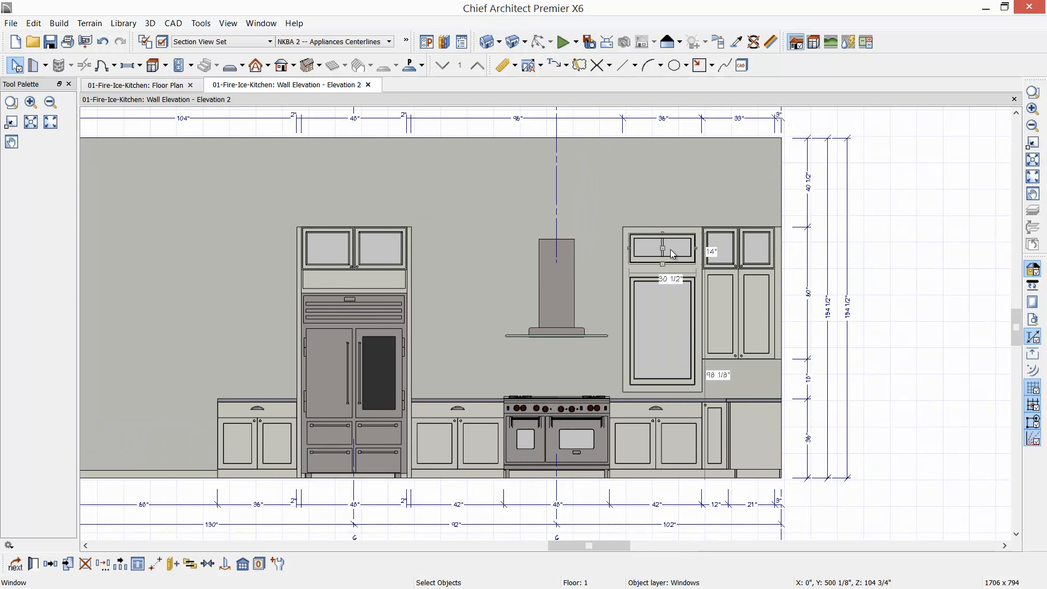
click(658, 331)
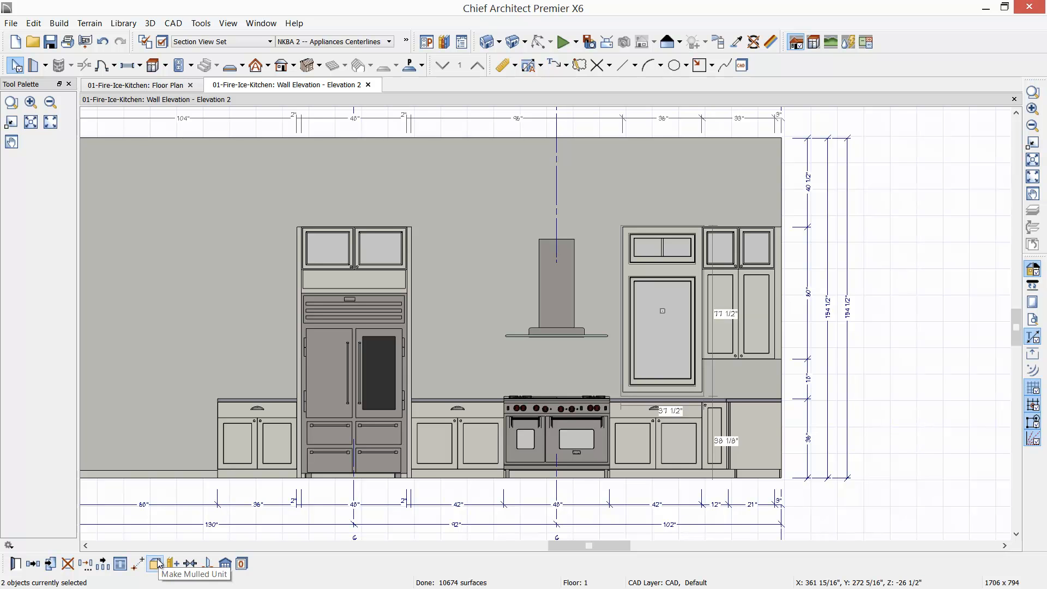
click(31, 567)
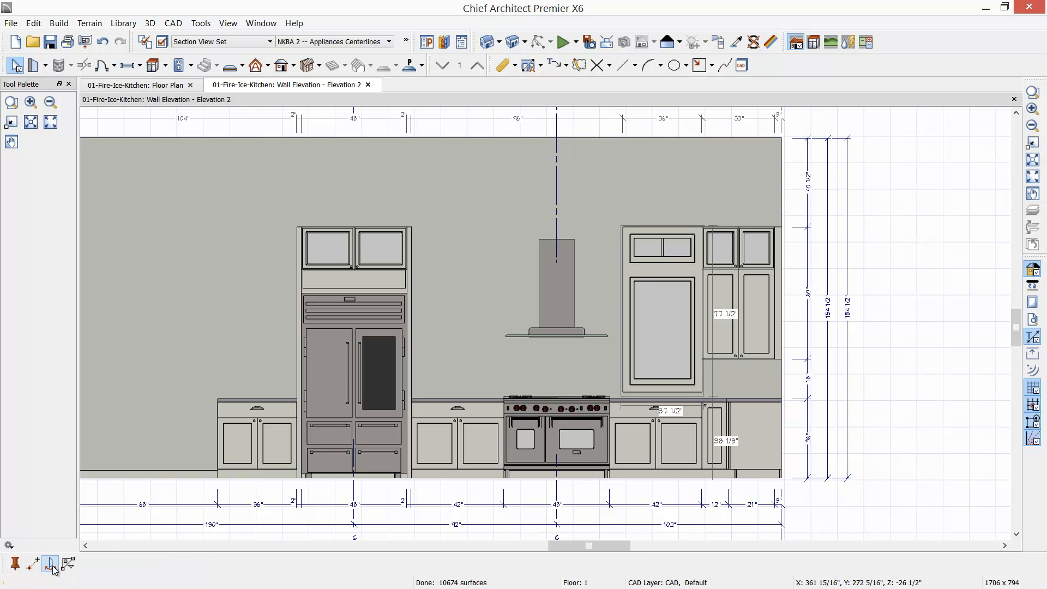
click(544, 278)
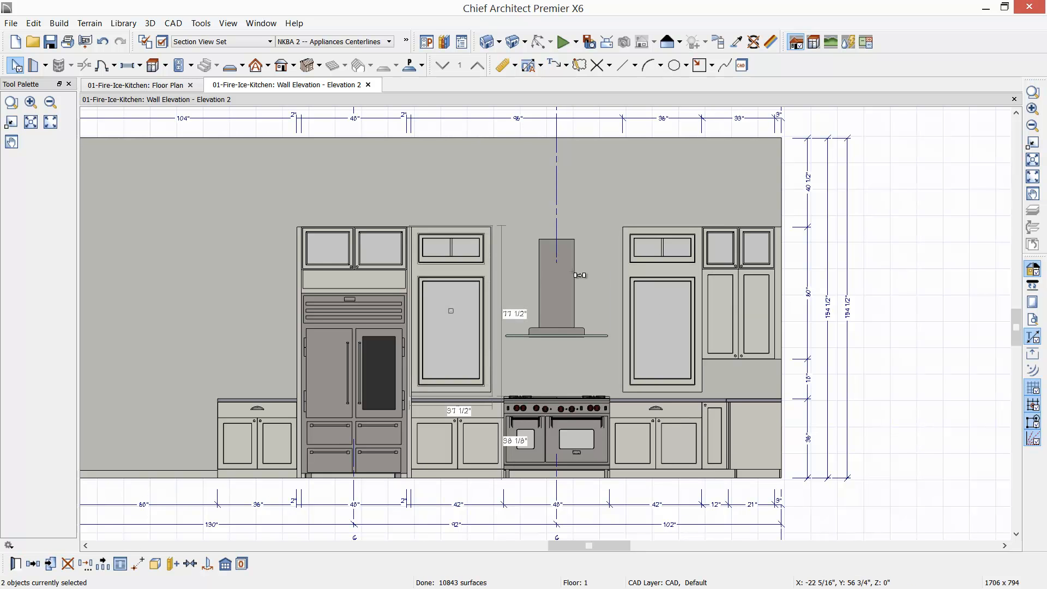
key(Escape)
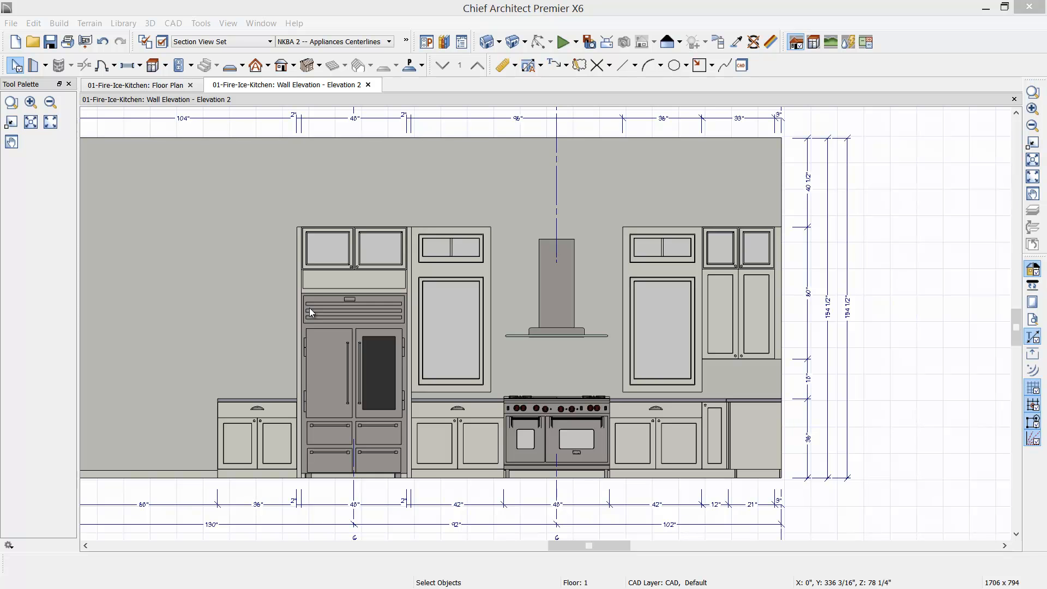
Open the shared specification of the wall cabinet above the refrigerator and the glass-topped wall cabinet beside the windows.
click(376, 258)
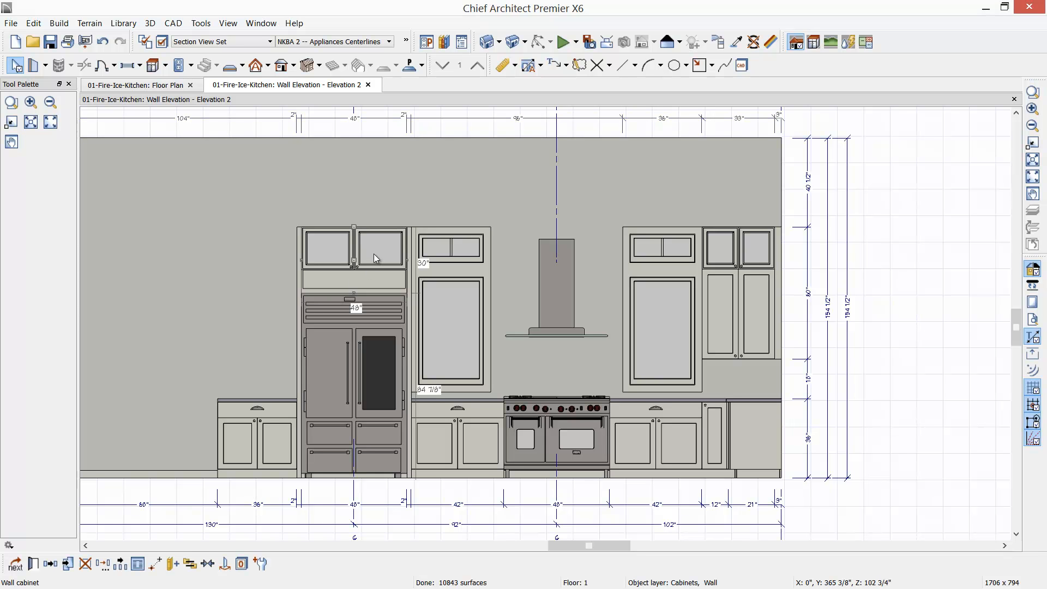
click(734, 246)
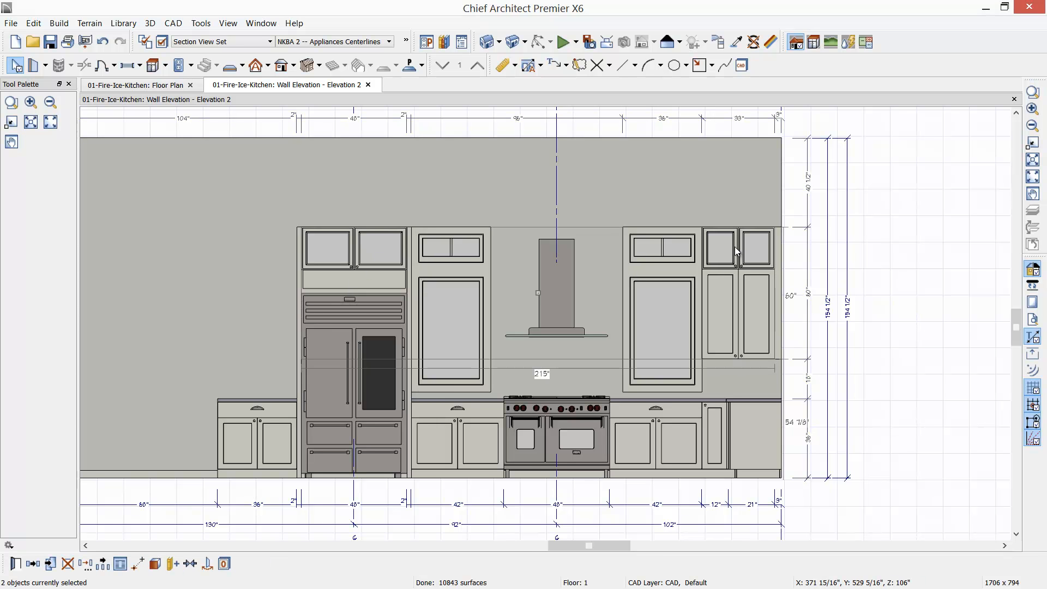
double_click(734, 247)
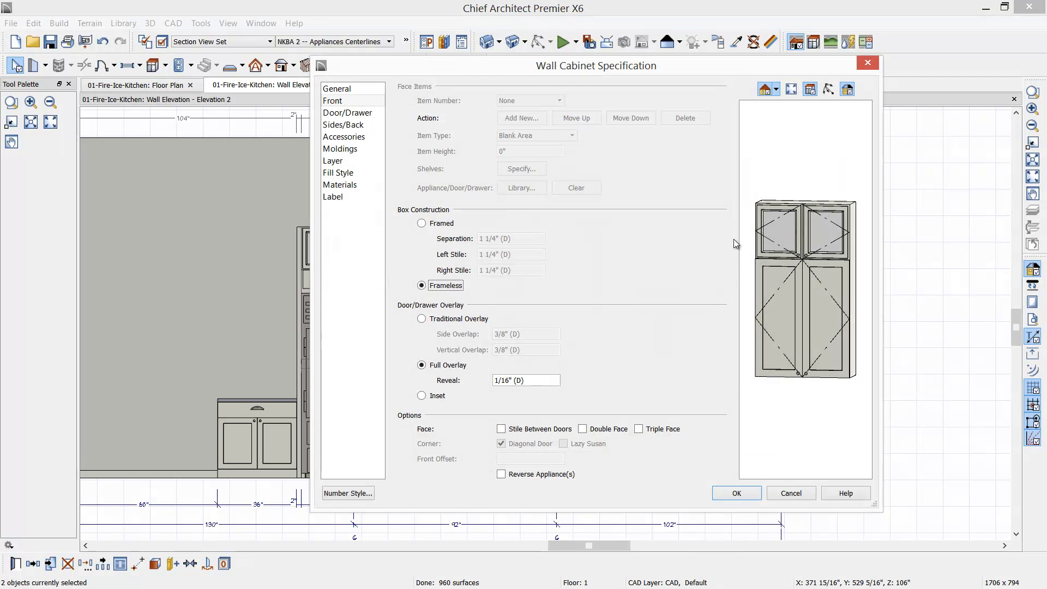
Add the CA-70 crown molding profile from the Core Catalogs to the two selected wall cabinets.
drag(524, 68, 610, 96)
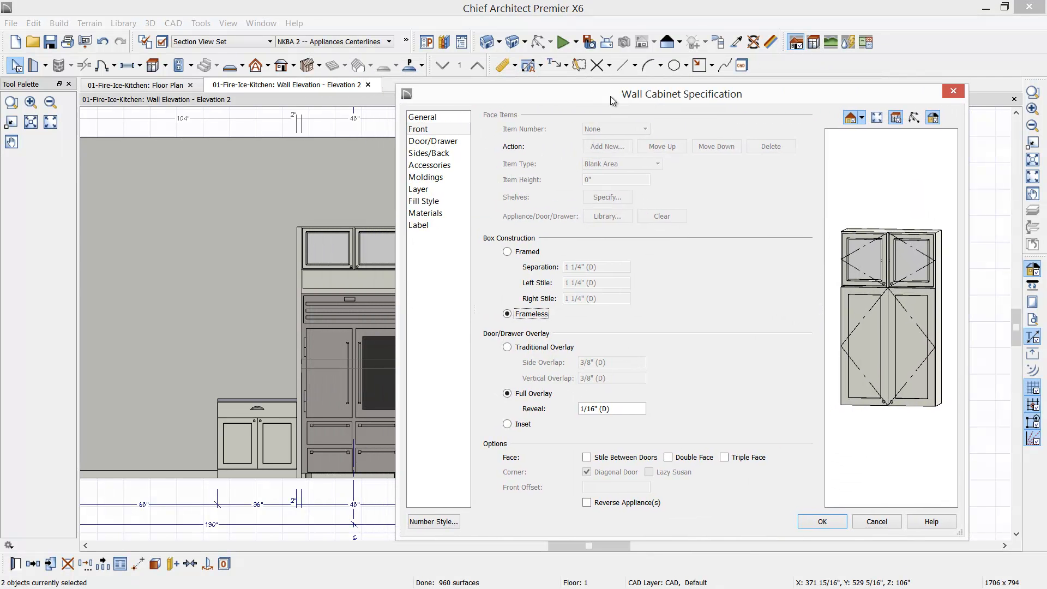
click(436, 180)
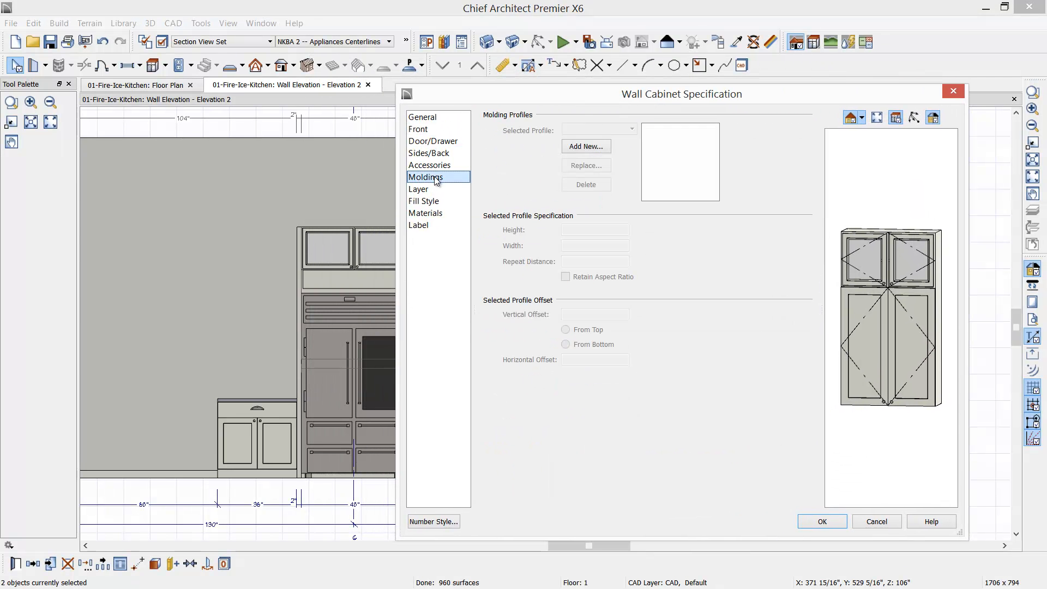
click(599, 146)
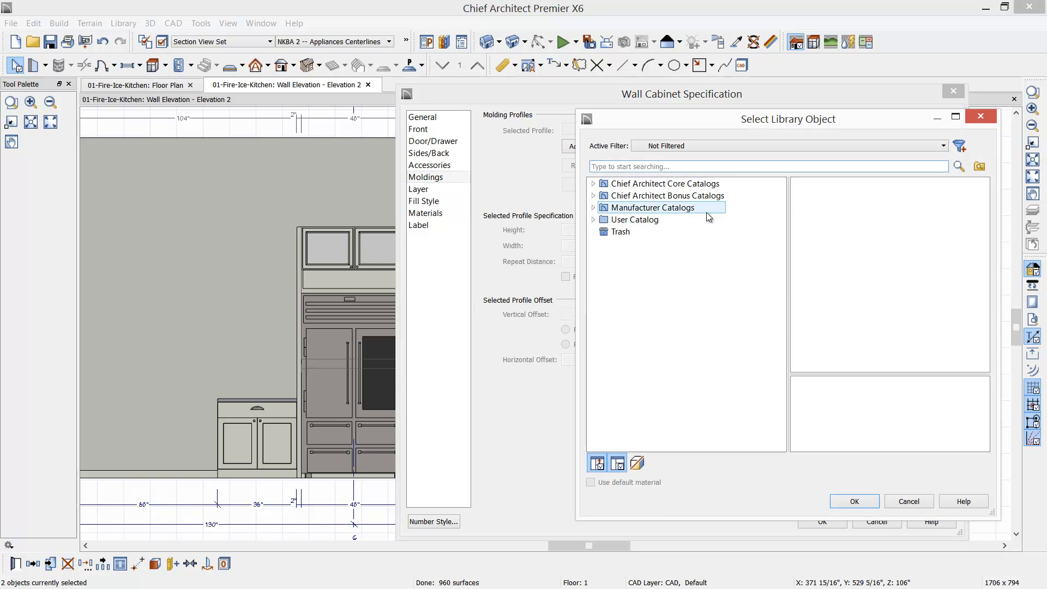
click(594, 183)
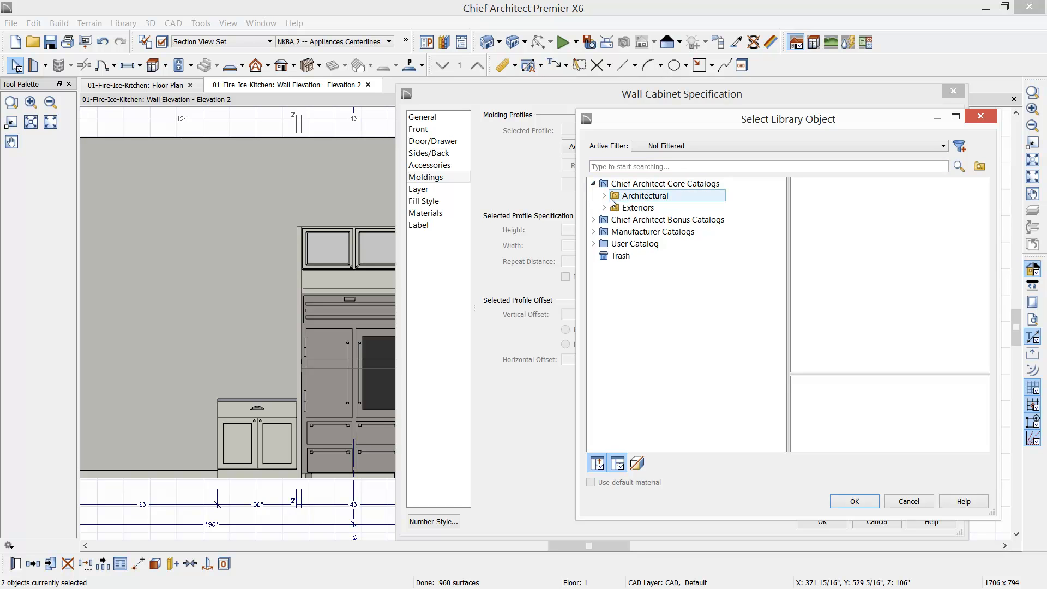
click(604, 195)
click(615, 207)
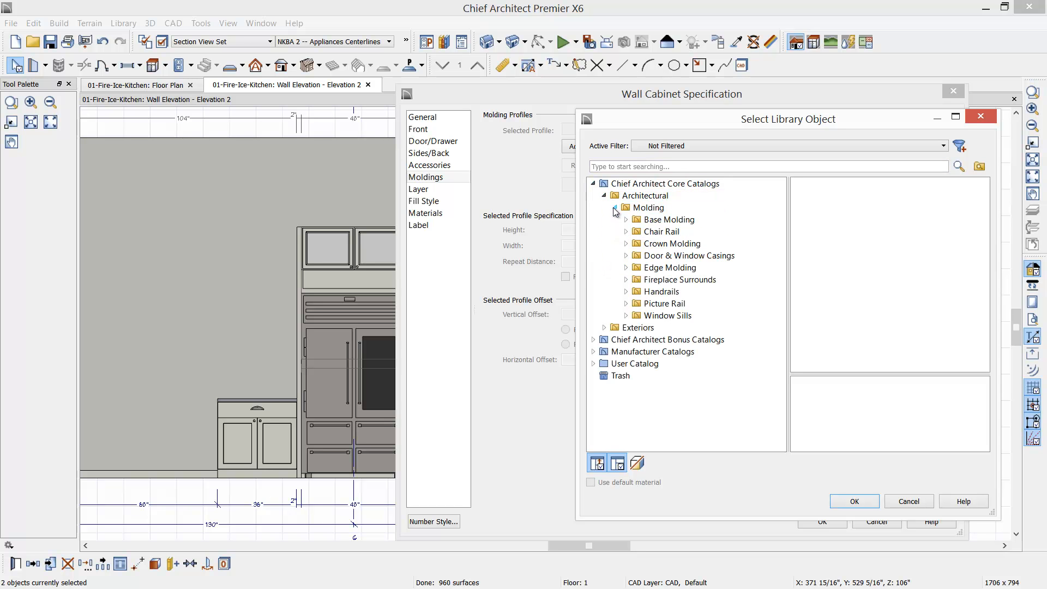
click(648, 245)
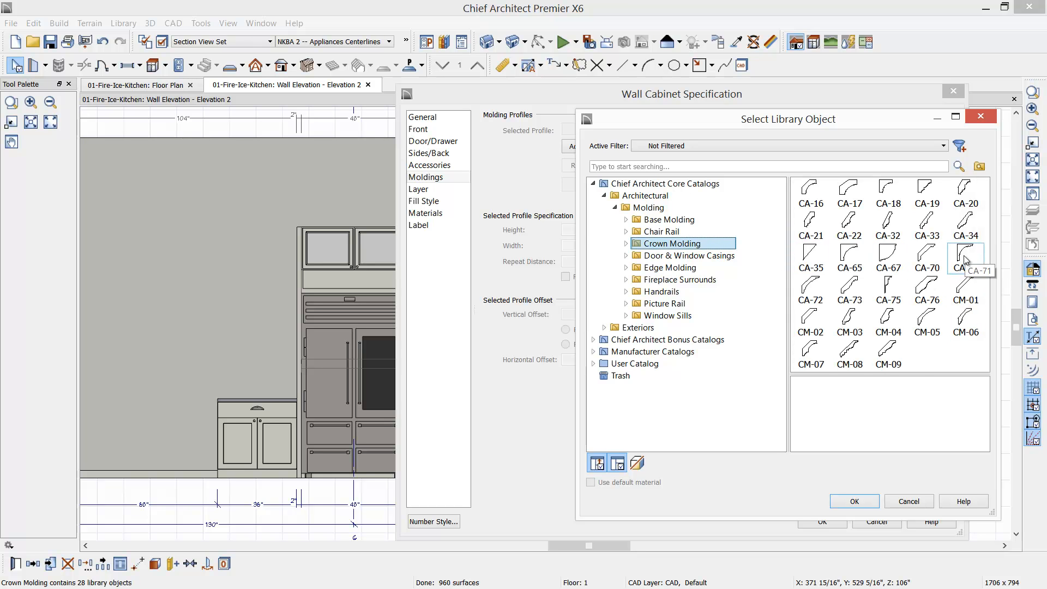
click(926, 255)
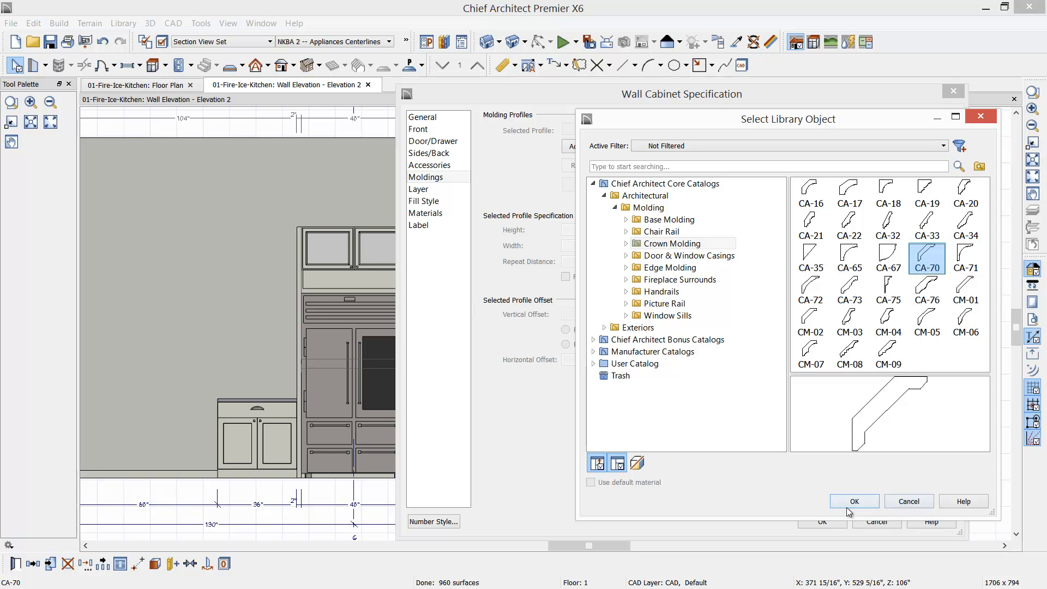
click(852, 502)
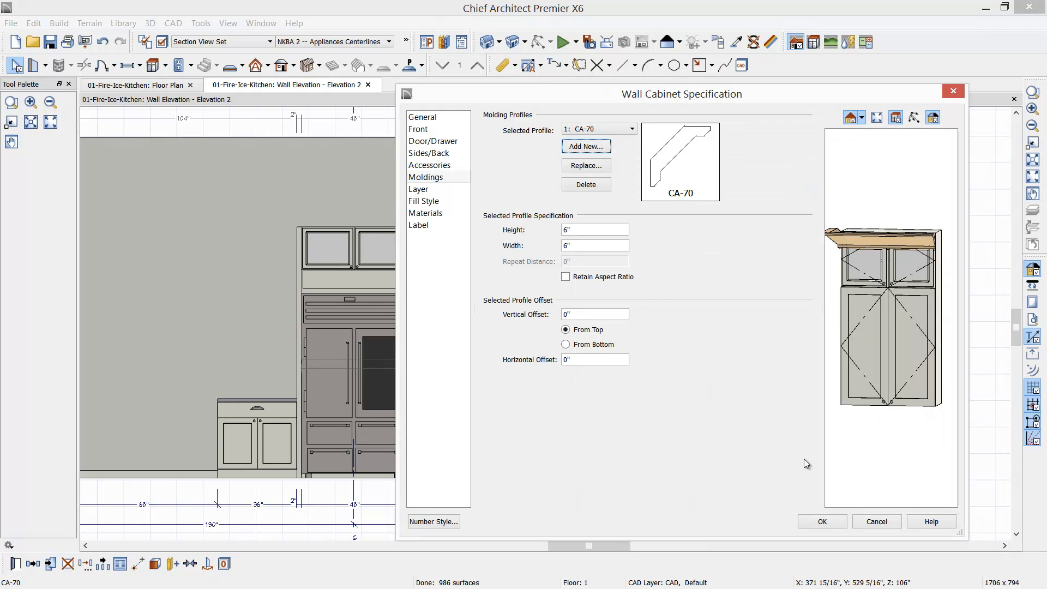
Set the wall cabinets' CA-70 molding vertical offset to -6" from the top and apply the specification.
click(577, 232)
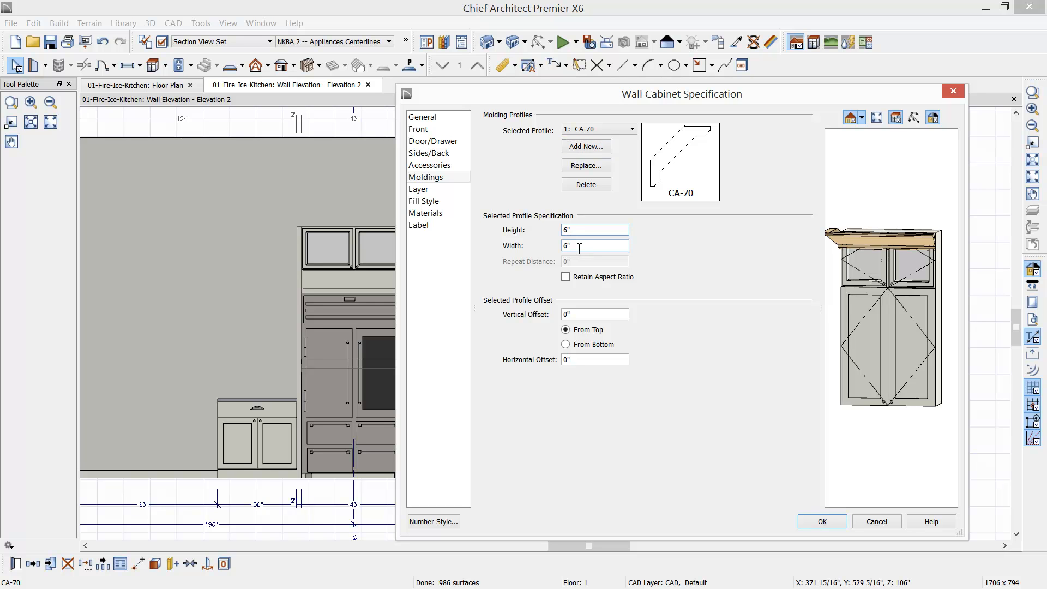
double_click(586, 314)
text(-6)
key(Tab)
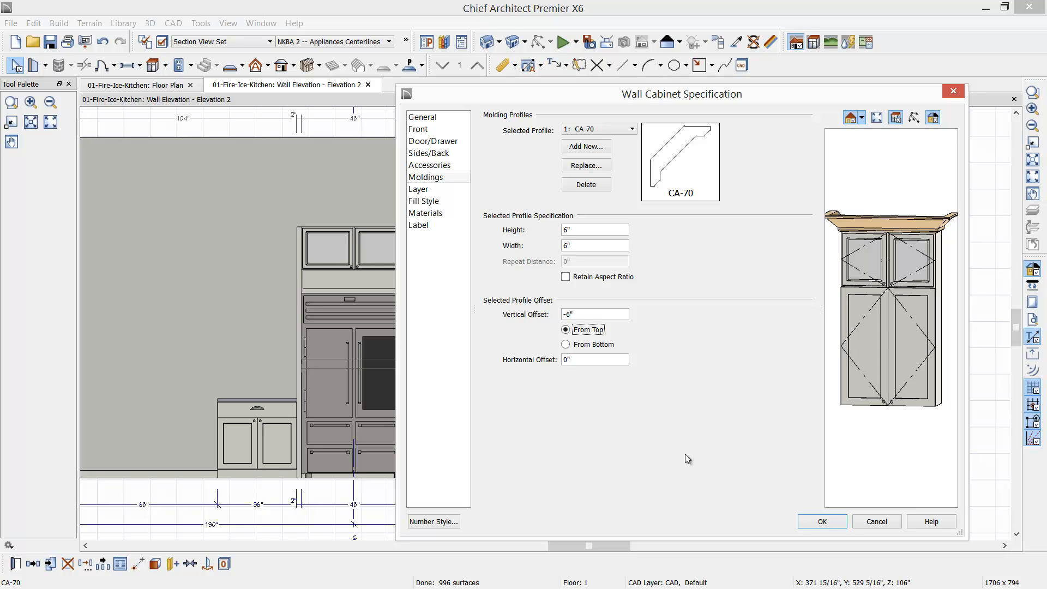
click(833, 525)
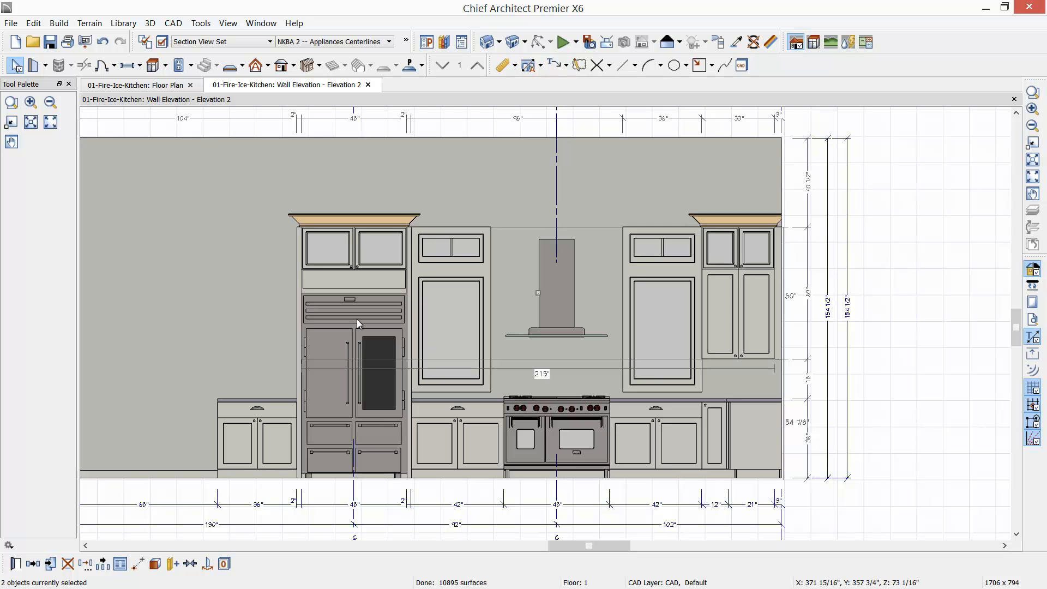
Add the CA-70 crown molding profile to the two partitions flanking the refrigerator.
click(297, 279)
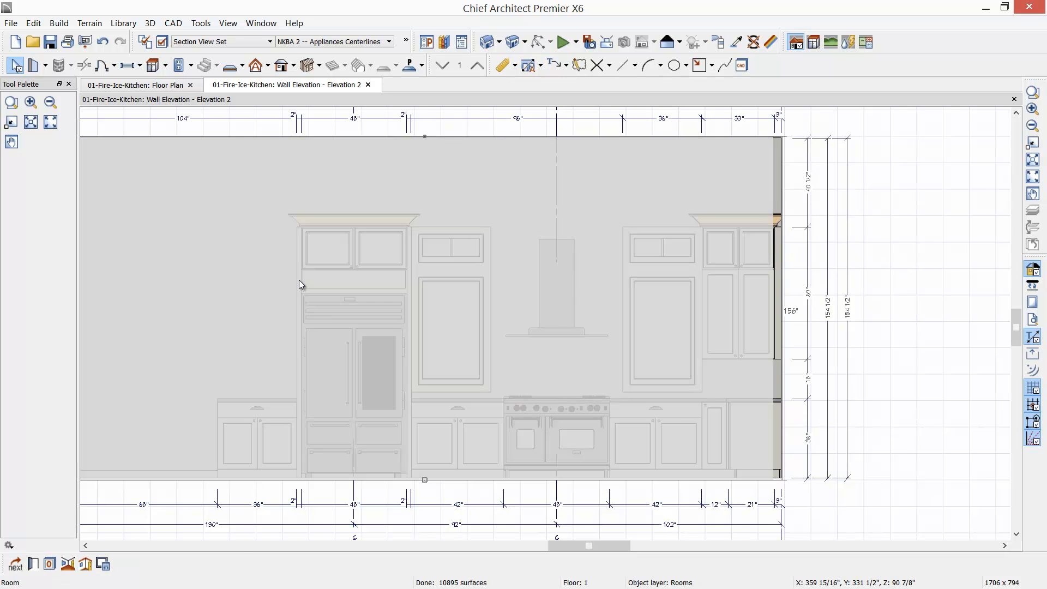
shift+click(410, 276)
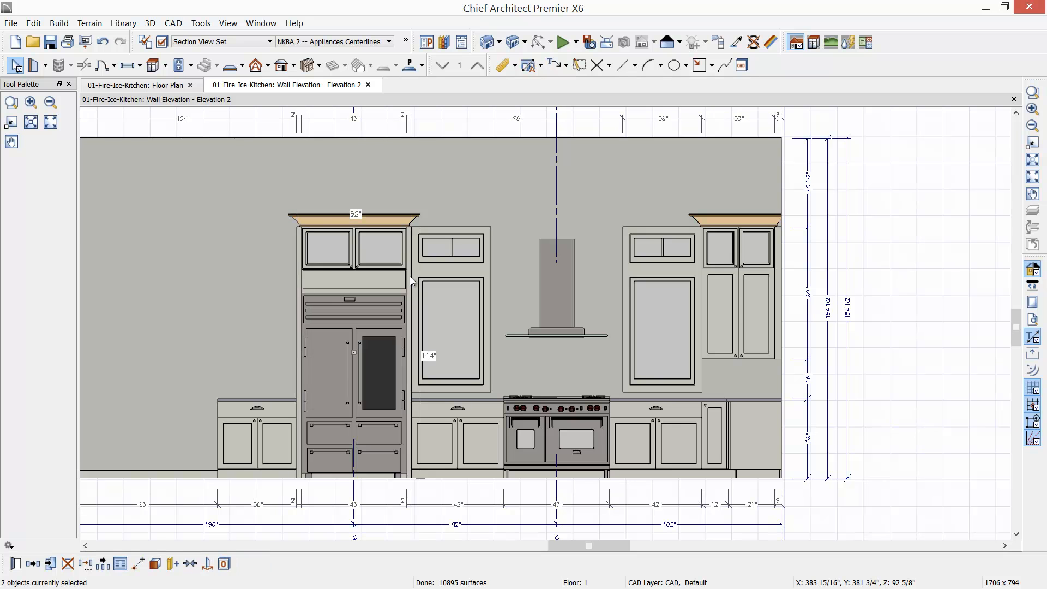
shift+click(777, 285)
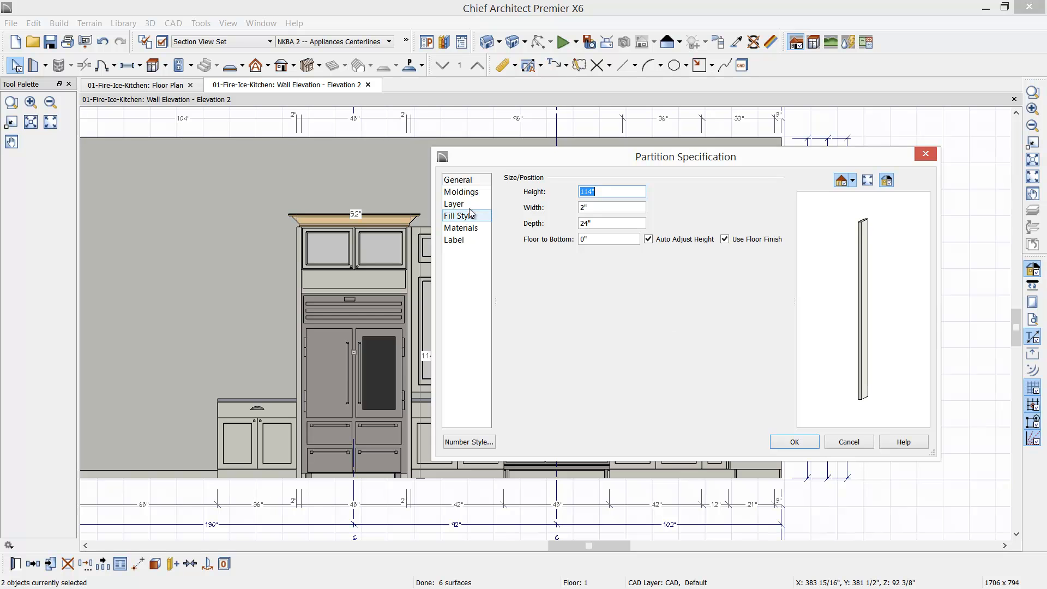
click(455, 191)
click(606, 210)
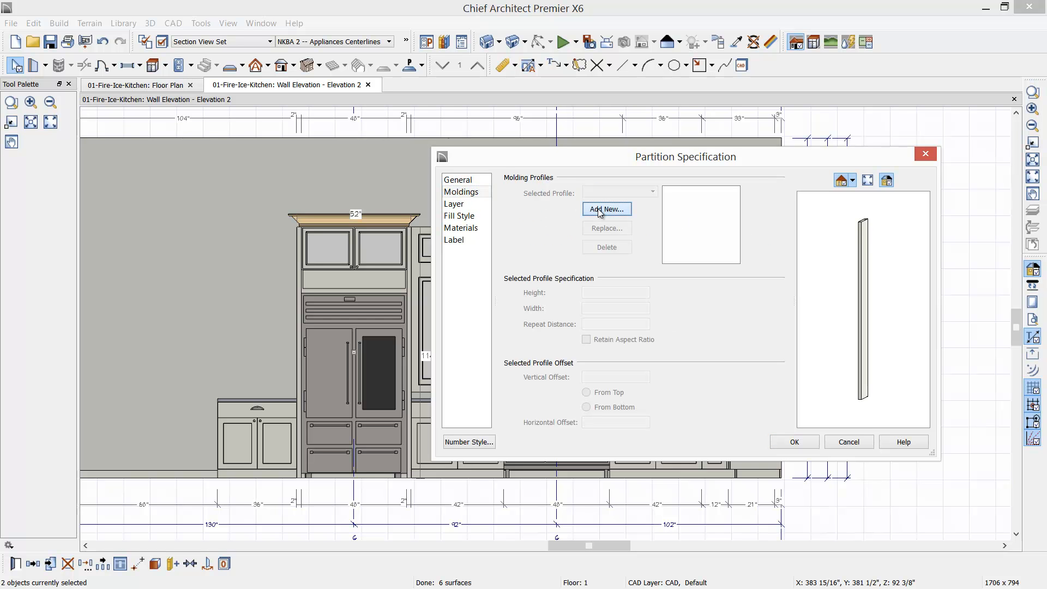
click(593, 183)
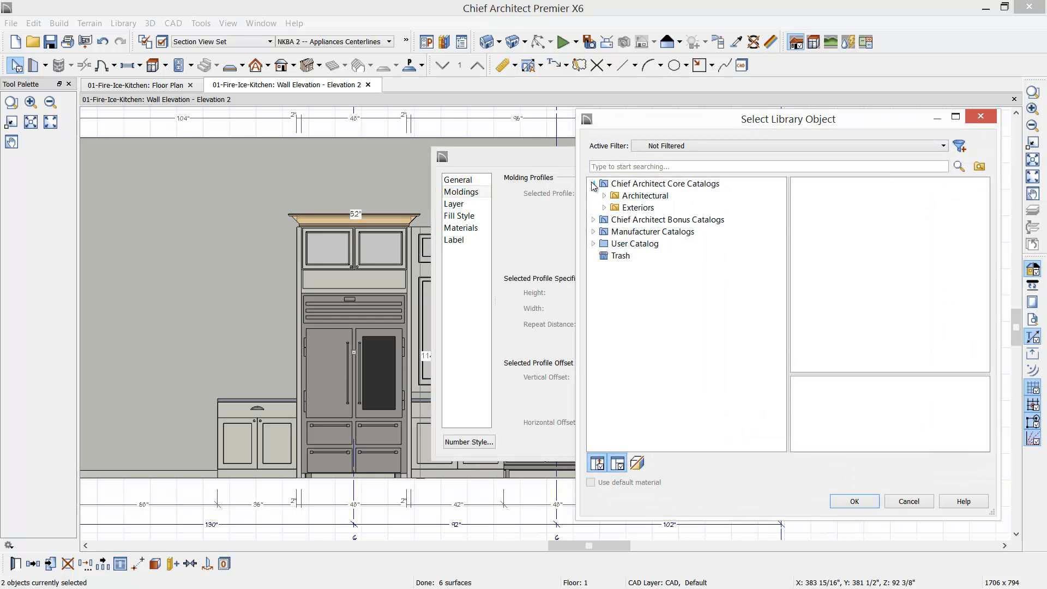
click(604, 195)
click(658, 207)
click(615, 208)
click(672, 243)
click(938, 260)
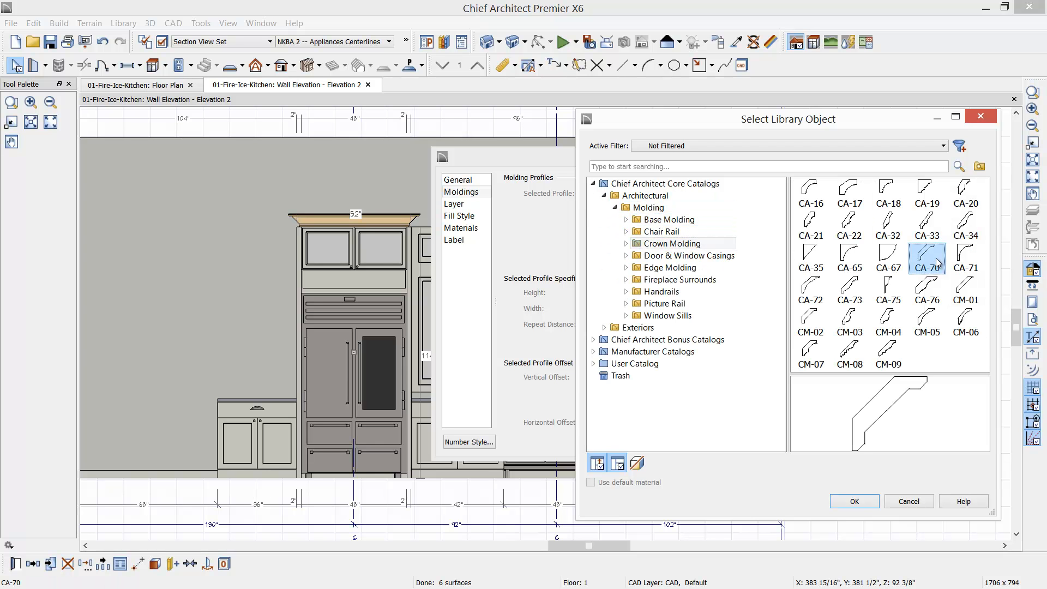
click(869, 508)
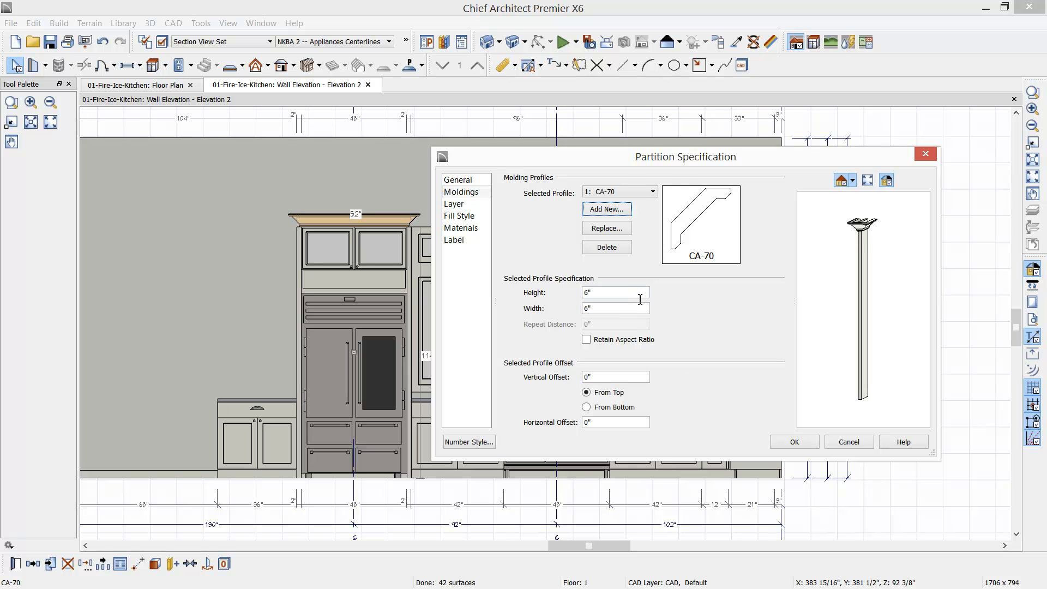
Set the partitions' crown molding vertical offset to -6" from the top, apply it, and clear the selection.
drag(594, 376, 575, 376)
text(-6)
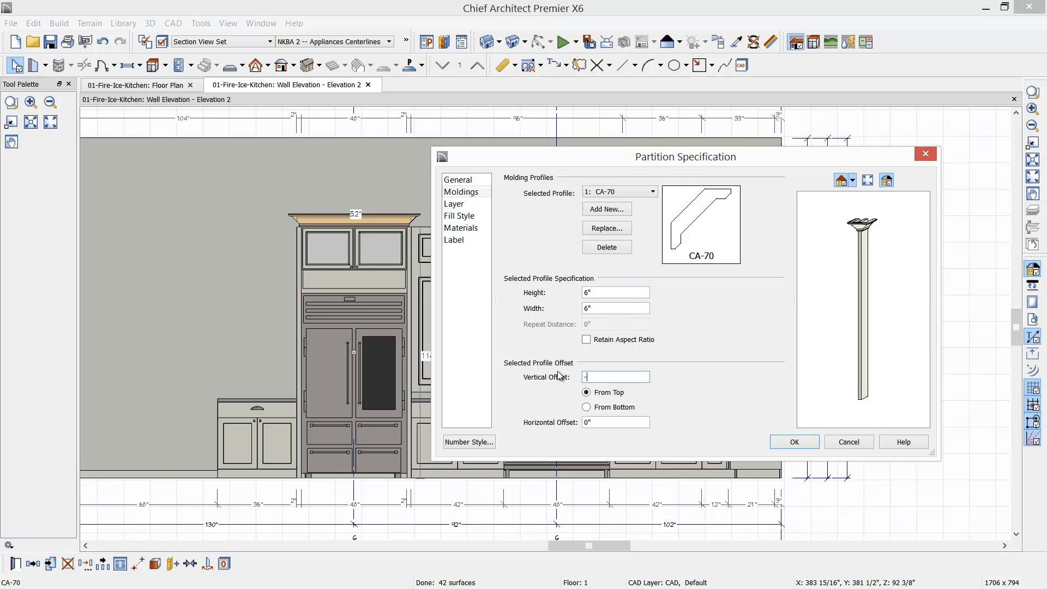
key(Tab)
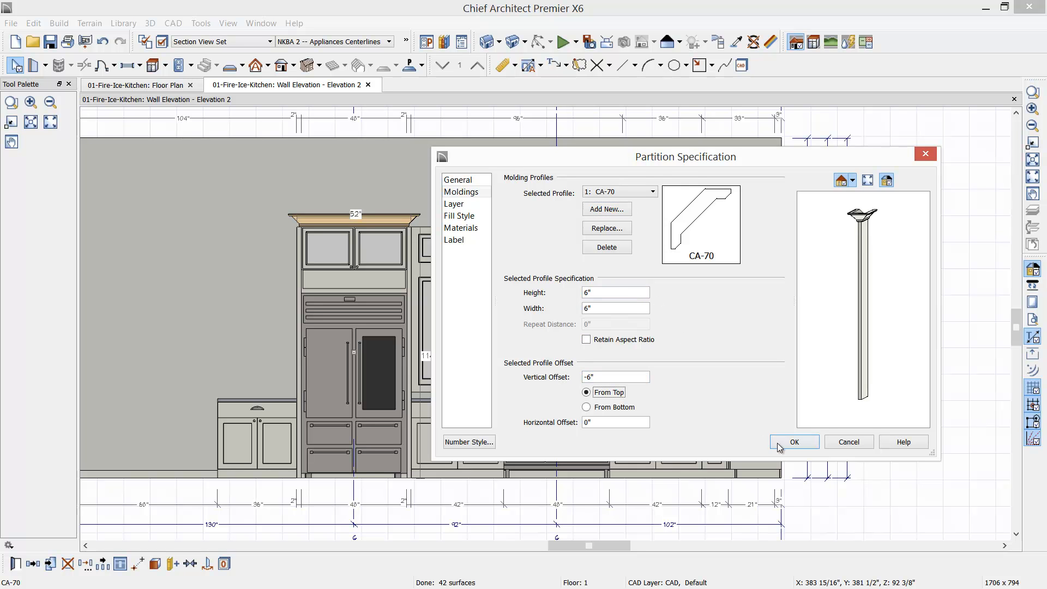
click(784, 443)
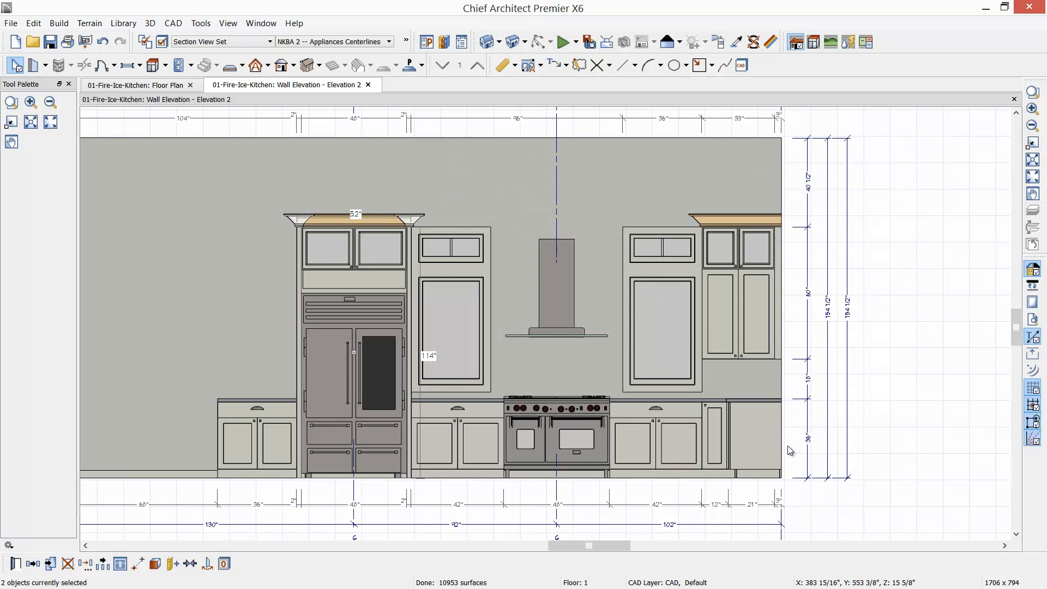
click(790, 450)
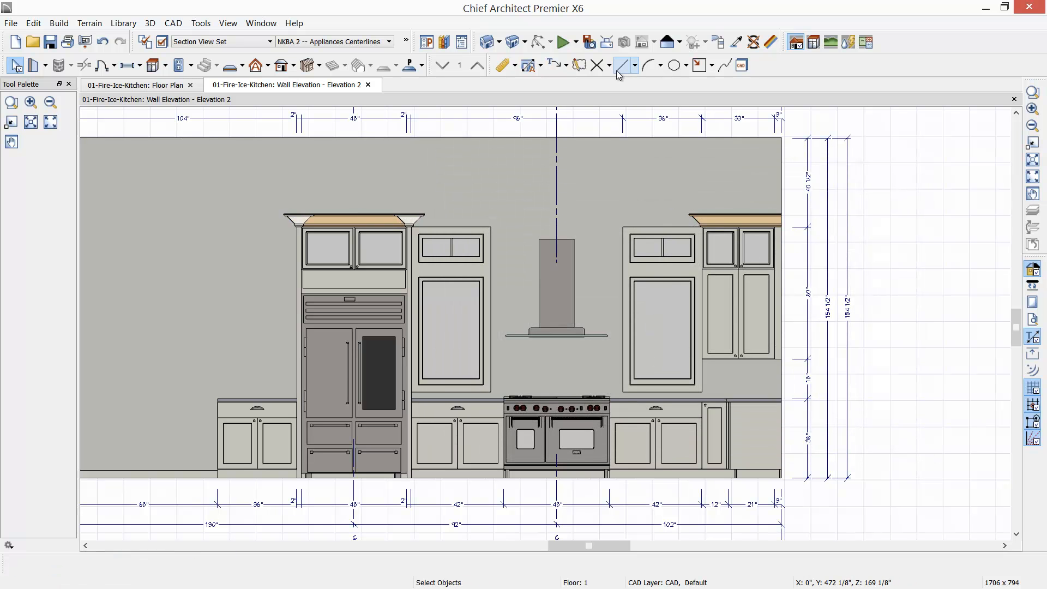
Paint the crown moldings on the corner wall cabinet and the refrigerator cabinet with the cabinets' Color - Bone material.
click(736, 42)
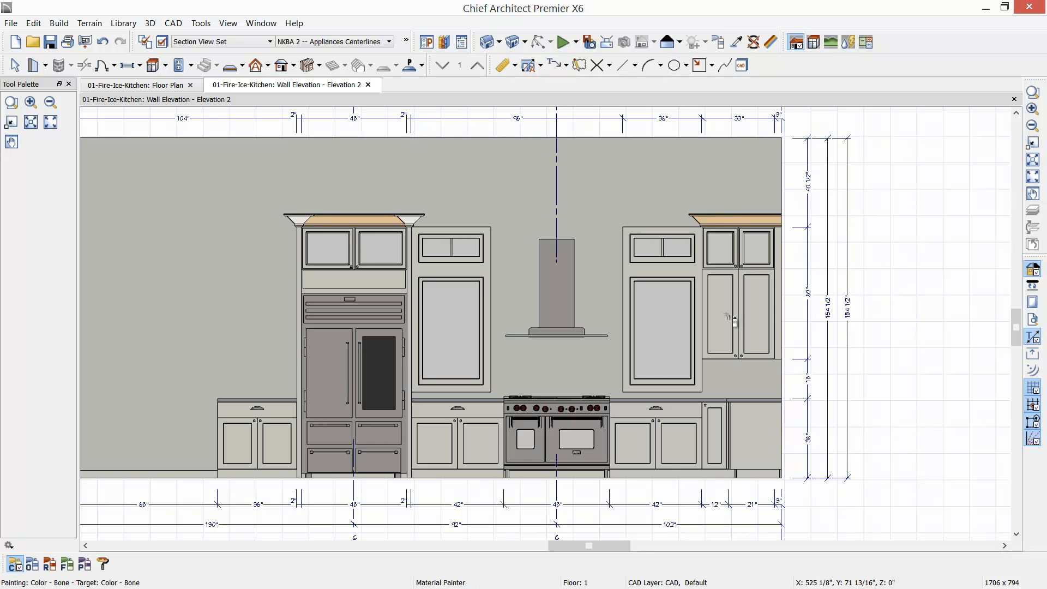
click(729, 222)
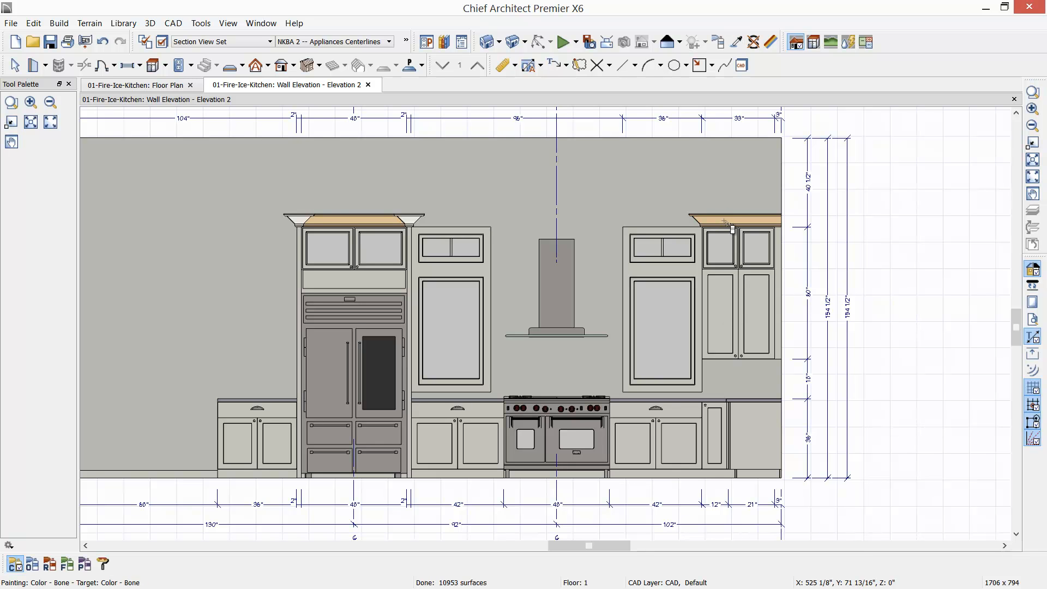
click(340, 220)
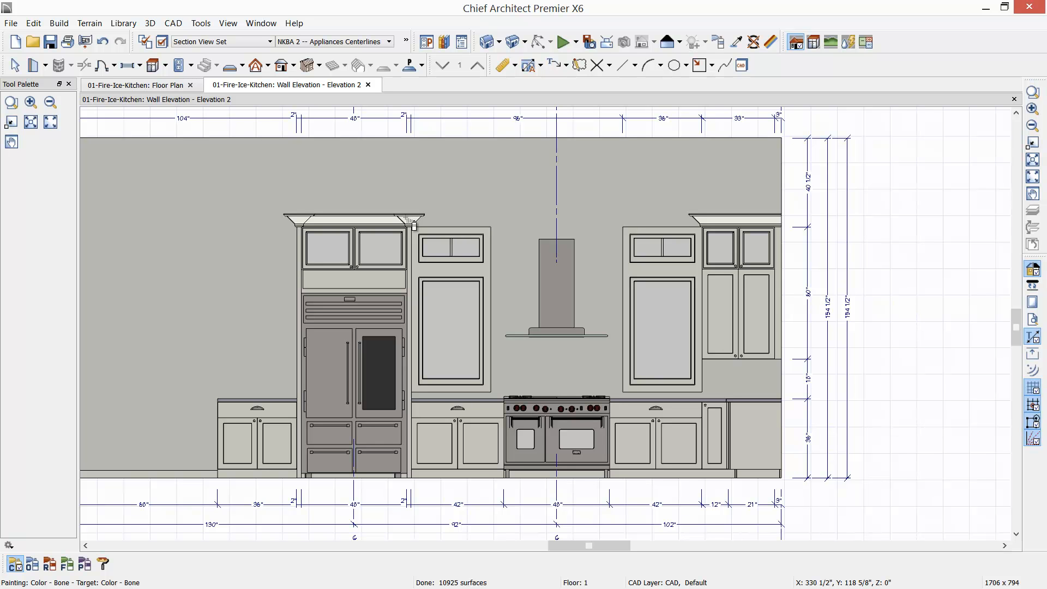
key(space)
Set the depth of the wall cabinet above the refrigerator to 24".
click(374, 279)
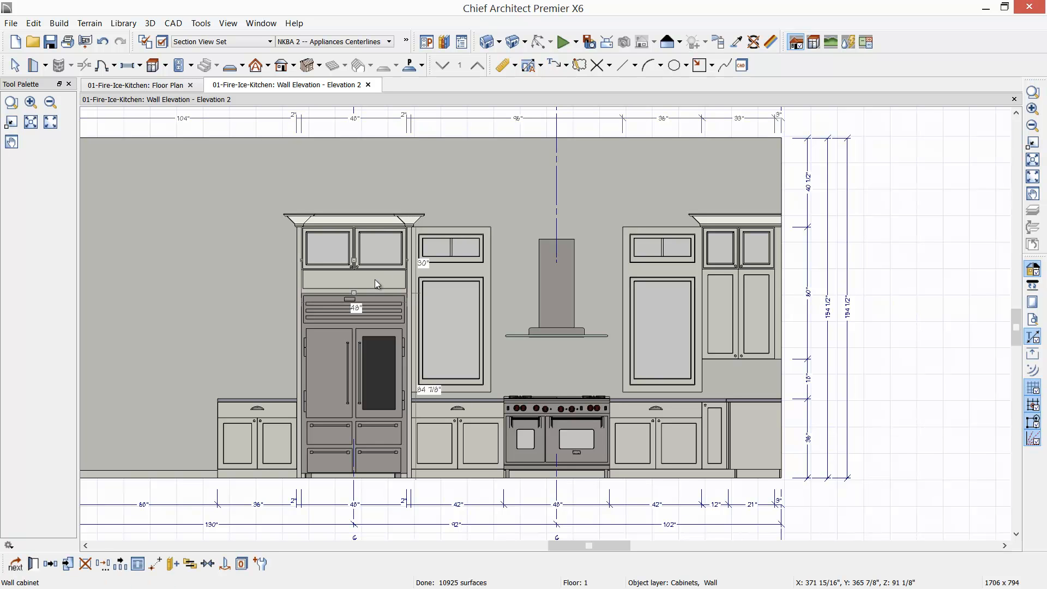
double_click(368, 225)
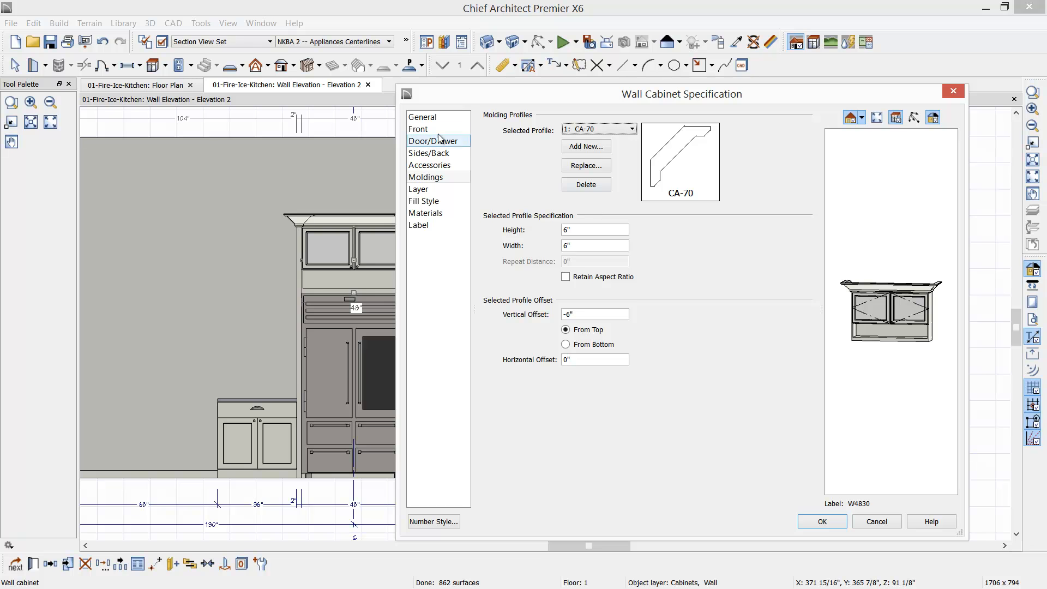
click(423, 118)
drag(579, 196, 497, 180)
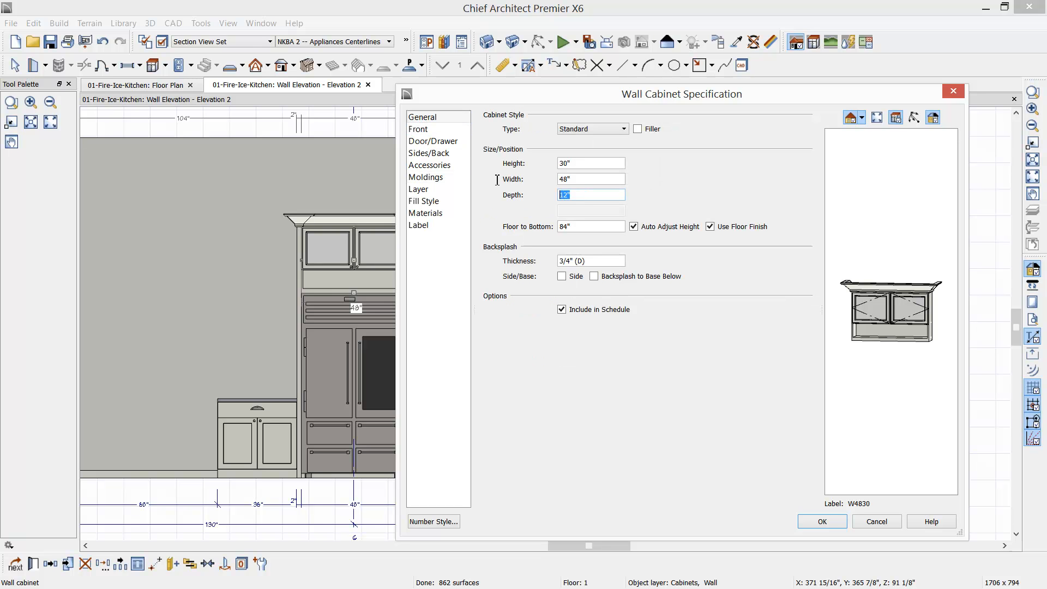
text(24)
click(807, 521)
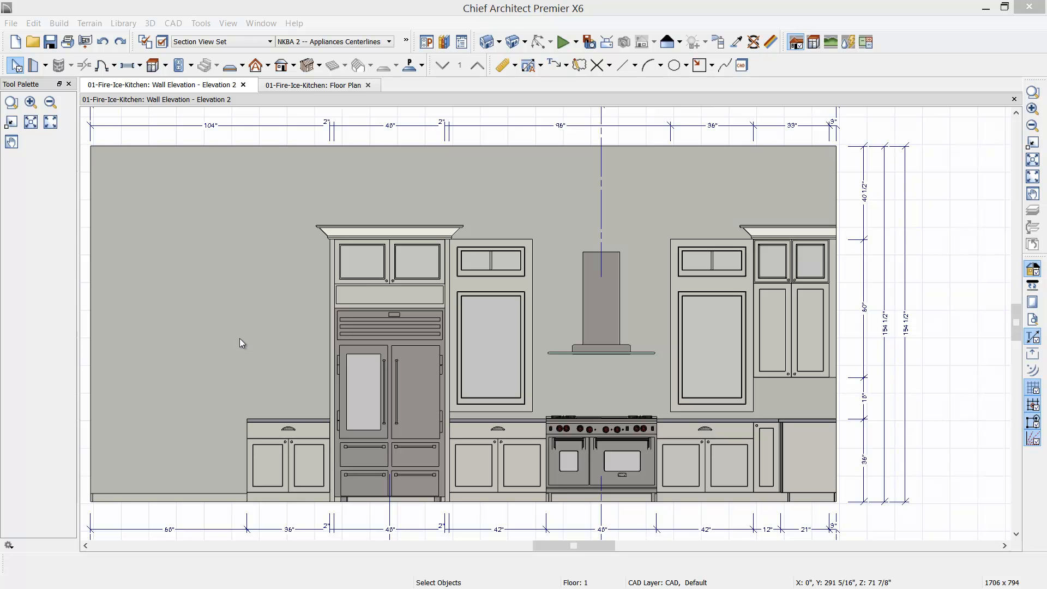
Turn off the room default moldings for the kitchen and add the CA-70 crown molding profile to the room.
click(205, 339)
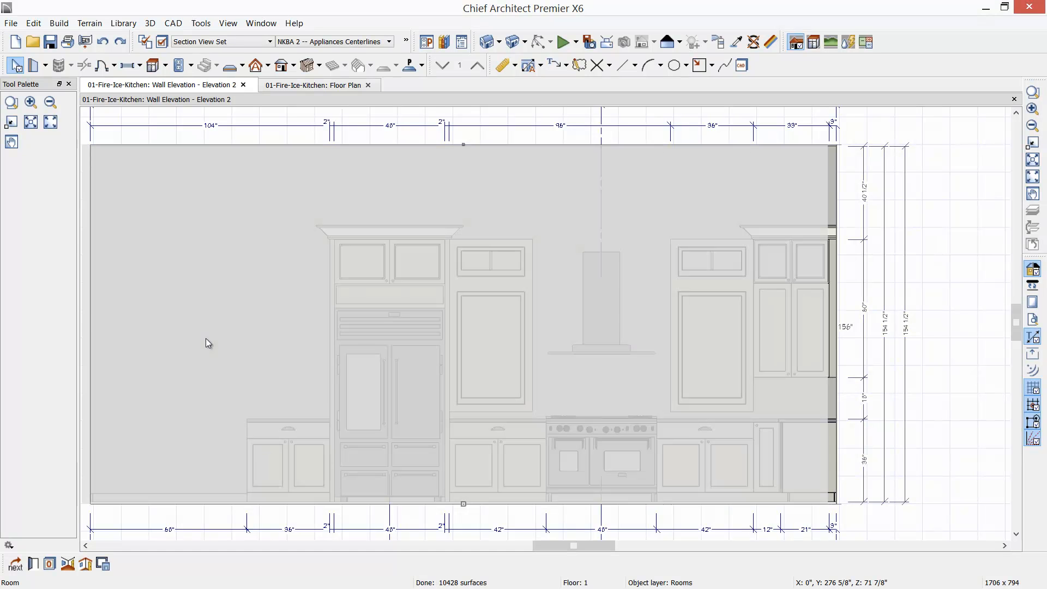
click(33, 564)
click(622, 144)
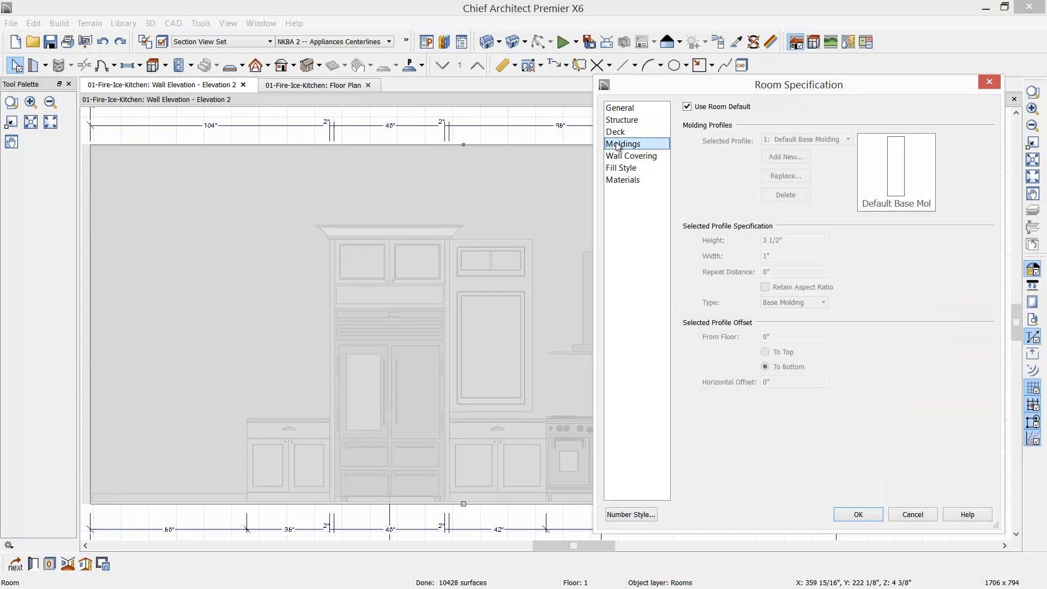
click(687, 108)
click(784, 157)
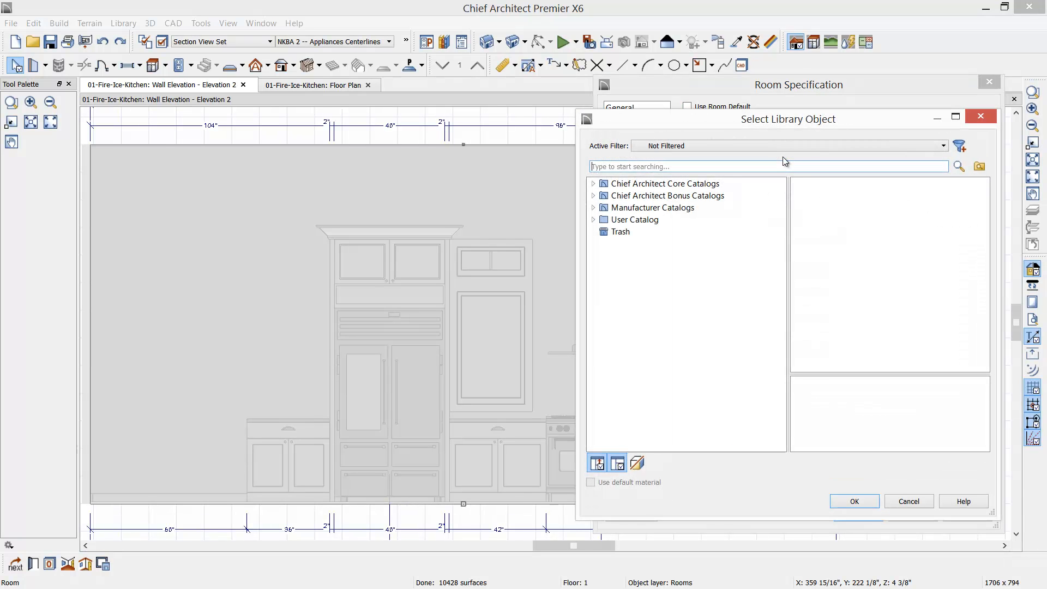
click(593, 183)
click(604, 195)
click(615, 208)
click(654, 245)
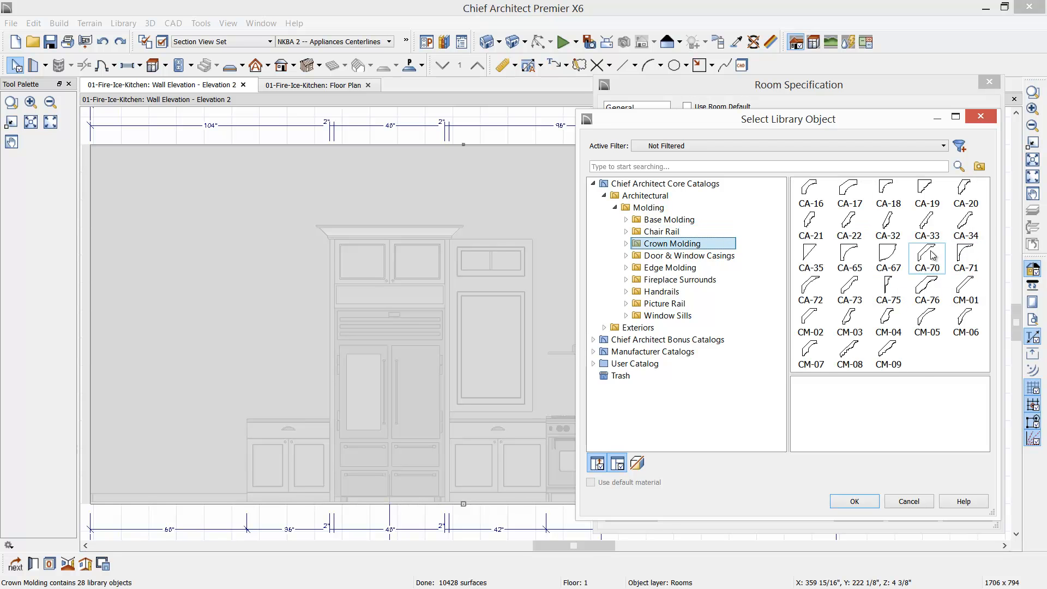
double_click(929, 254)
Set the room's CA-70 molding offset to 114" from the floor, measured to its bottom, and apply it.
click(765, 367)
drag(793, 336, 741, 334)
text(114)
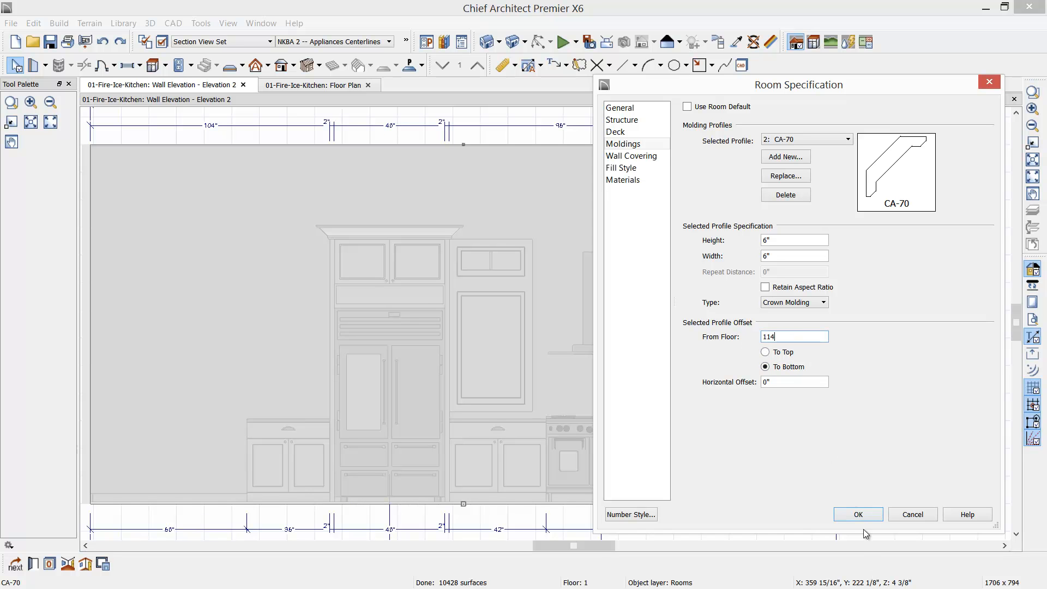
click(857, 515)
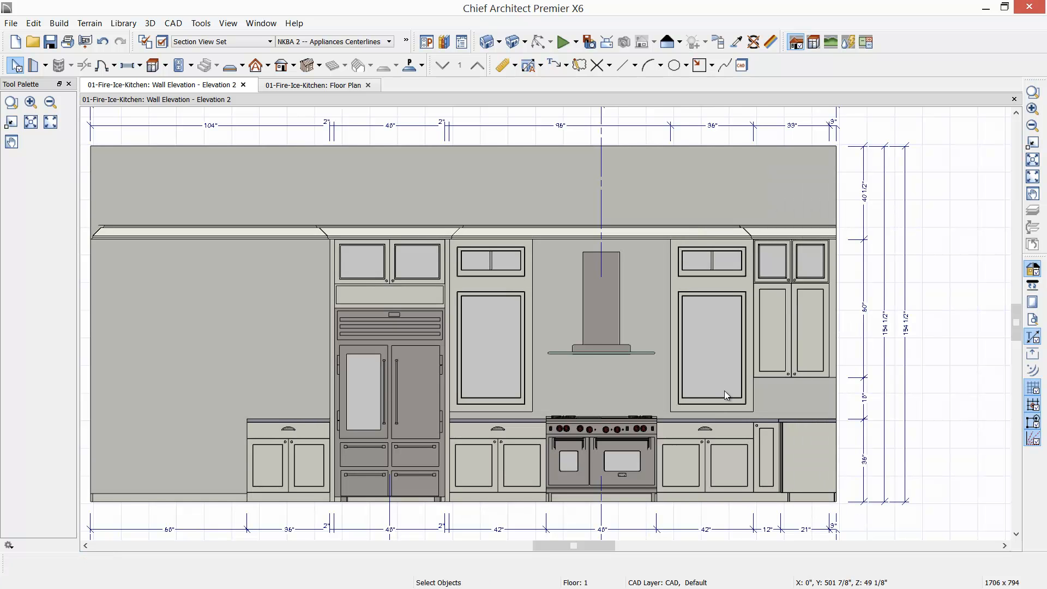
Set the backsplash height of the 36" base cabinet left of the refrigerator to 3".
double_click(275, 474)
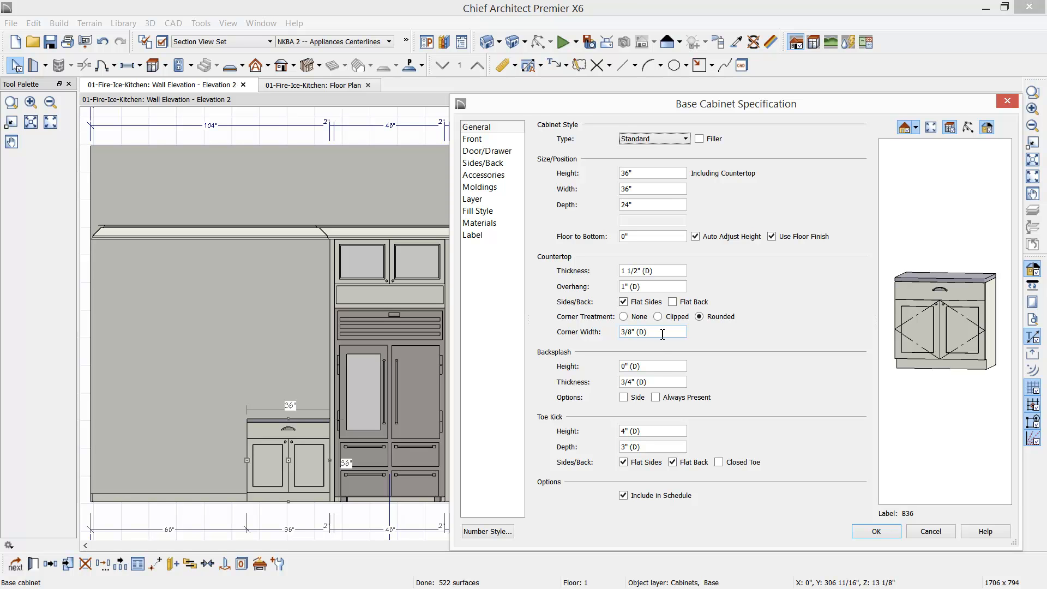
drag(656, 365, 593, 367)
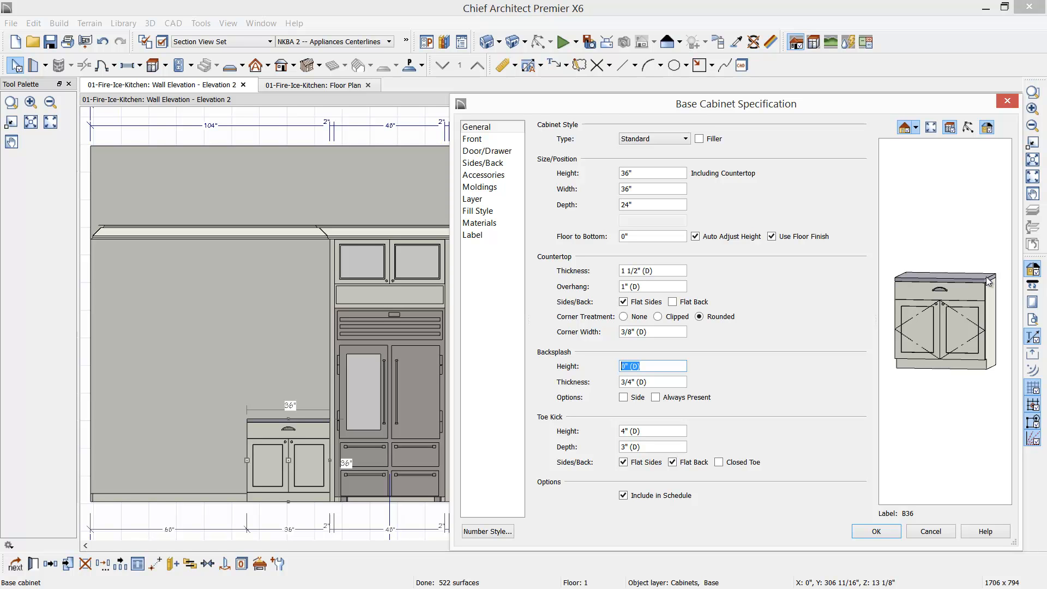
text(3)
key(Tab)
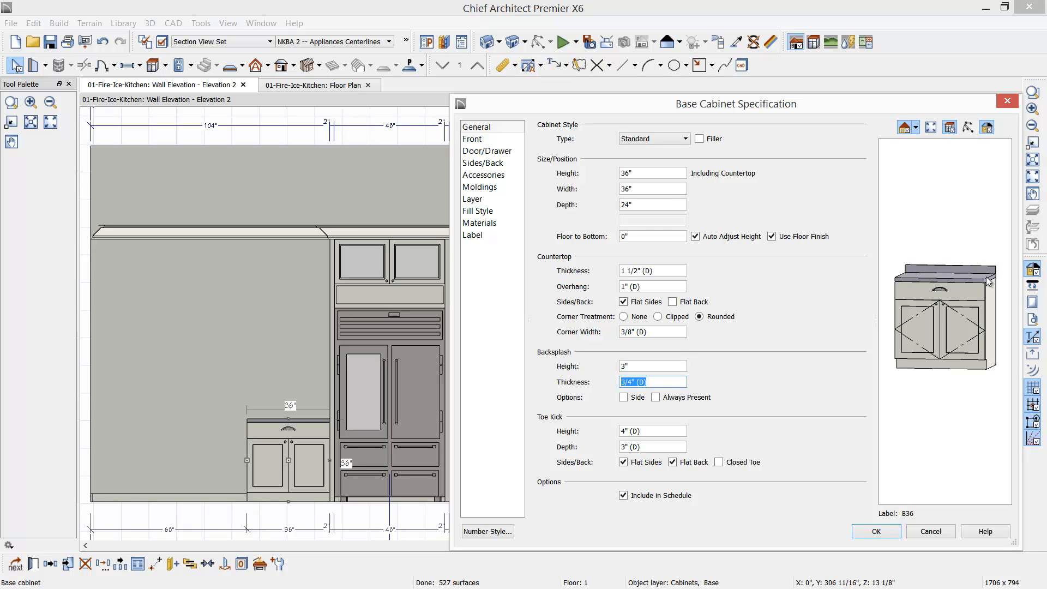
click(874, 533)
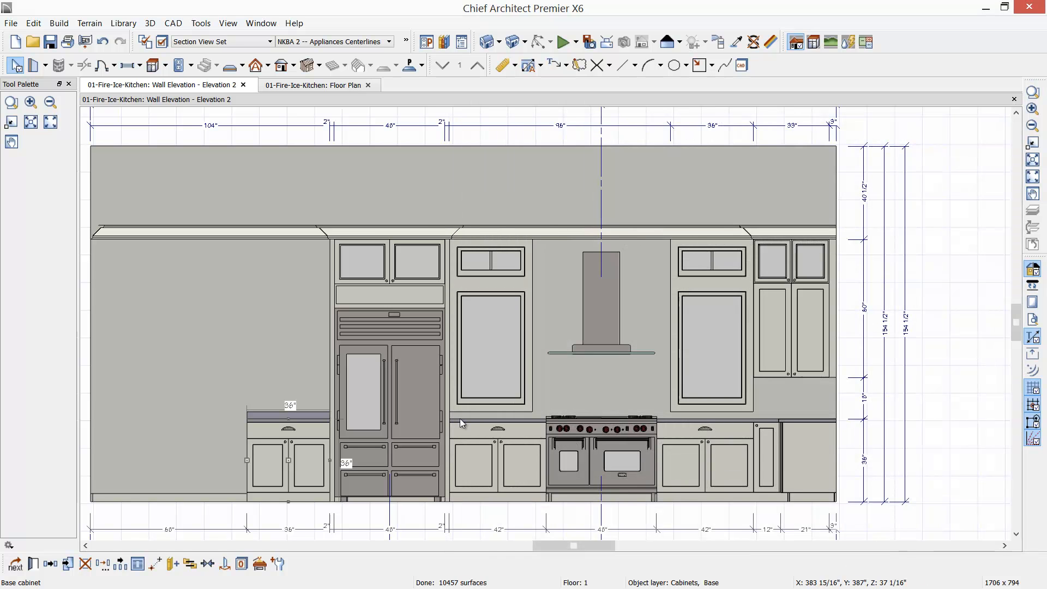
Try a 3" backsplash height on the 42" base cabinet between the refrigerator and the range.
scroll(460, 421, up, 3)
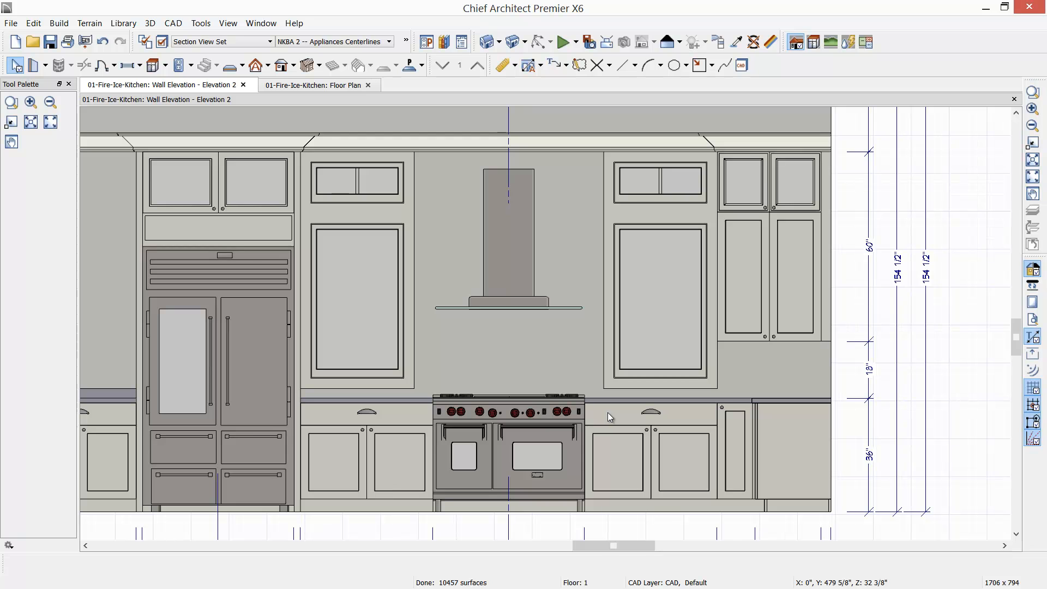
double_click(421, 424)
double_click(653, 367)
text(3)
click(874, 532)
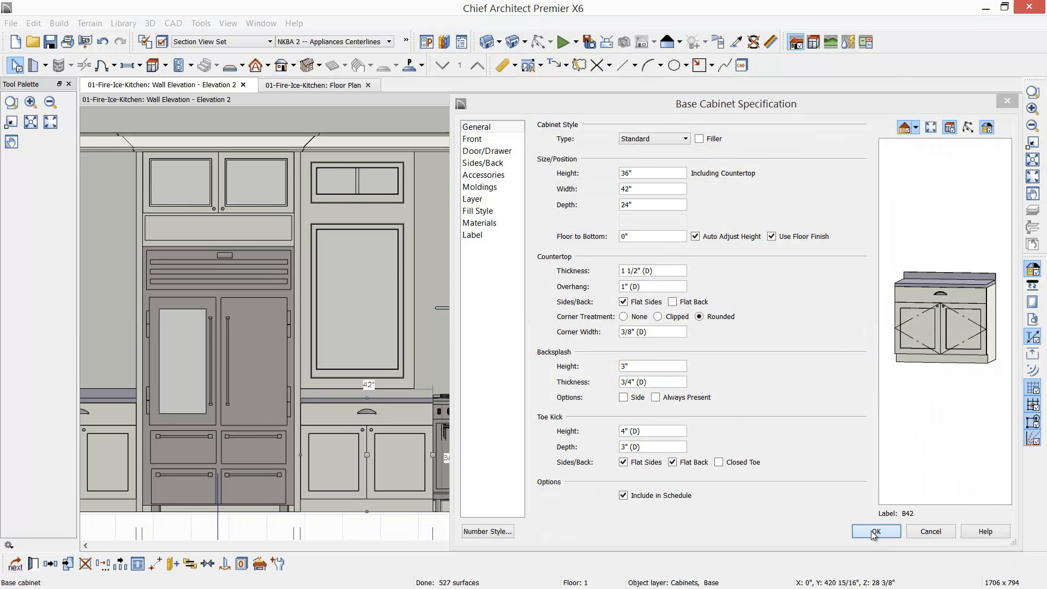
key(Escape)
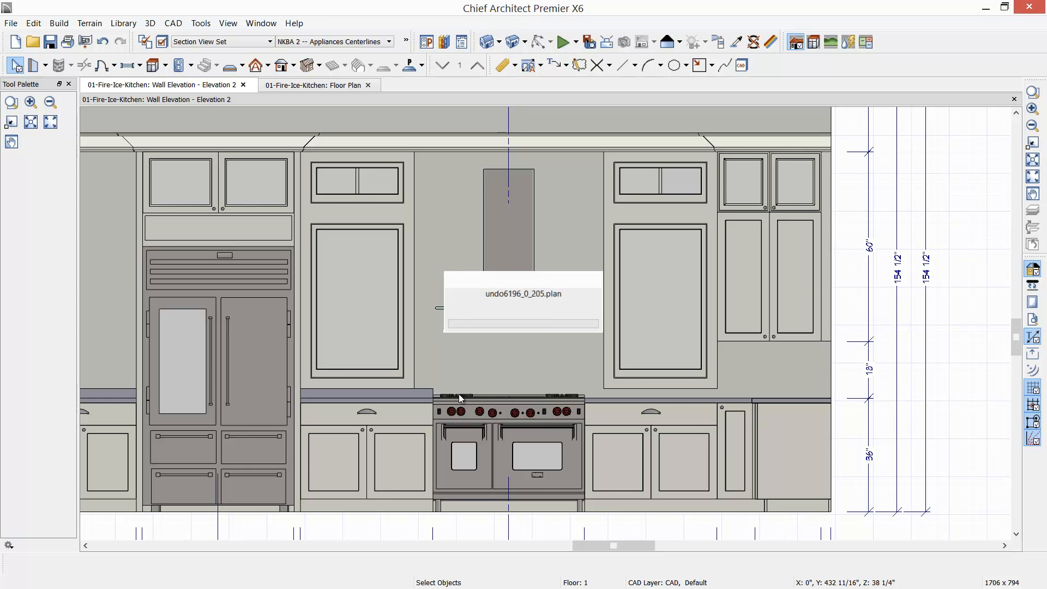
Draw a polyline solid about 16" high on the wall above the range, spanning between the two window units.
scroll(459, 393, down, 2)
middle_drag(570, 418, 486, 383)
scroll(488, 381, up, 5)
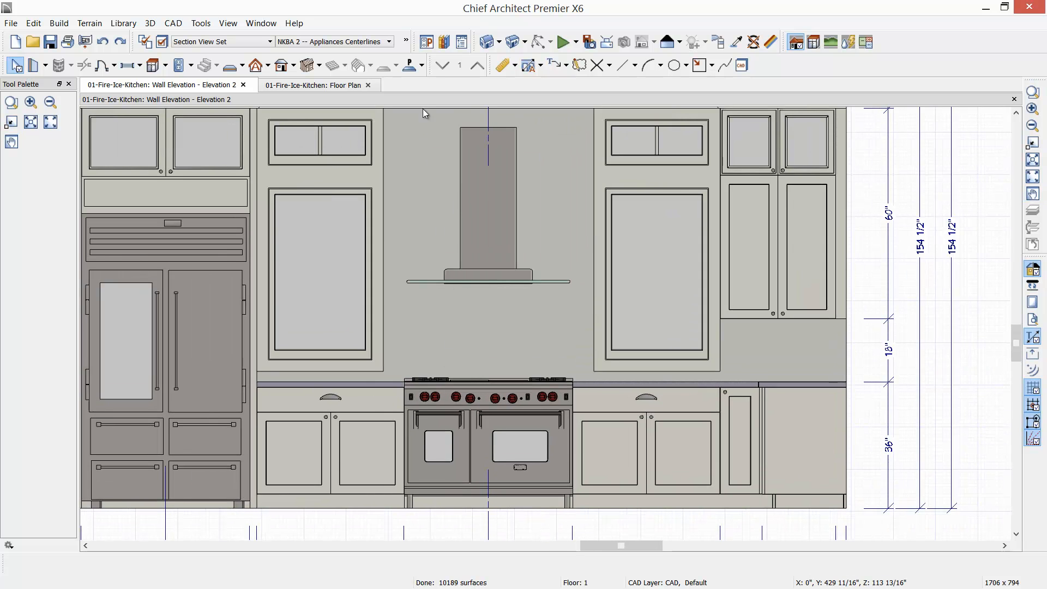
click(409, 65)
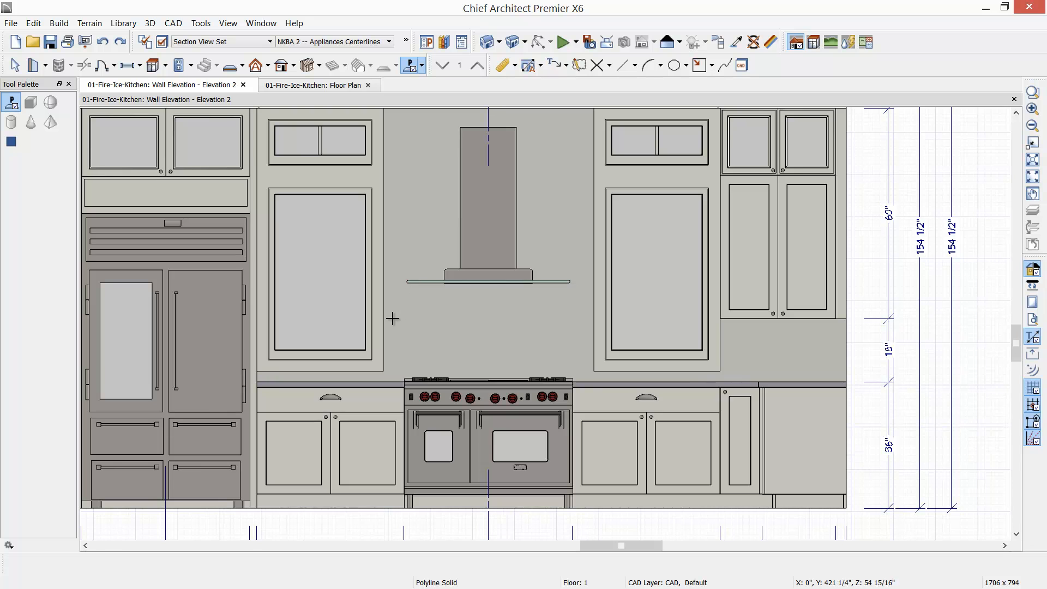
drag(384, 308, 594, 364)
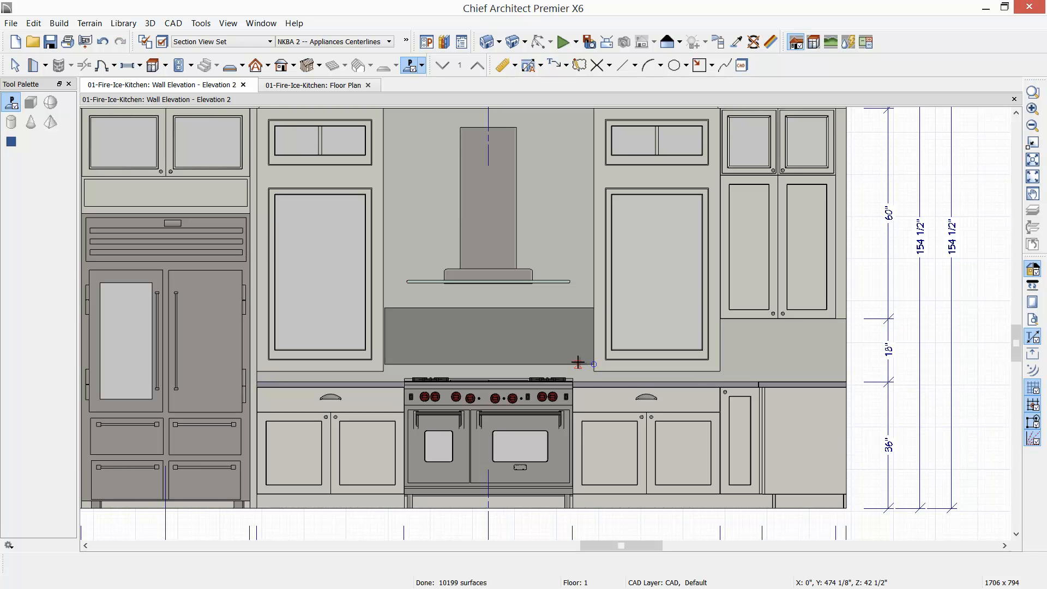
click(491, 334)
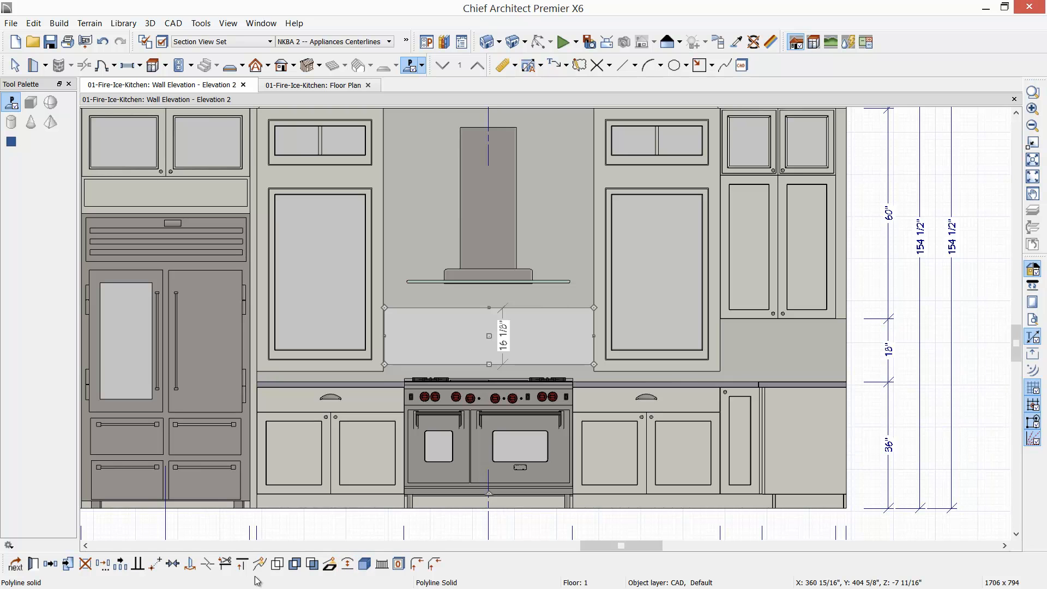
Break the solid's lower edge, extend the part beside the range down to the countertop, and delete the solid.
click(206, 565)
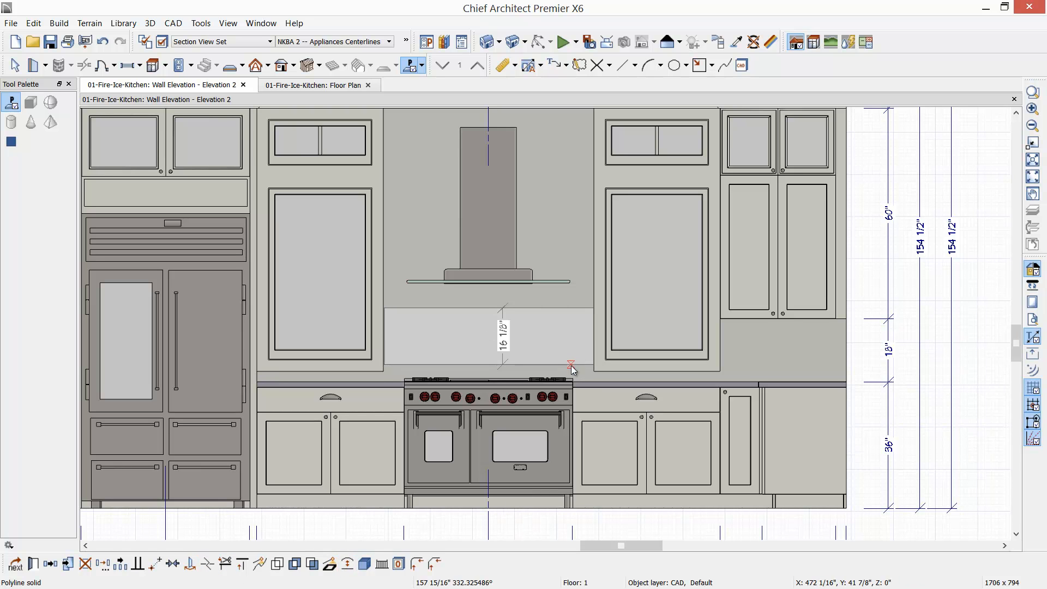
click(574, 364)
drag(582, 365, 582, 381)
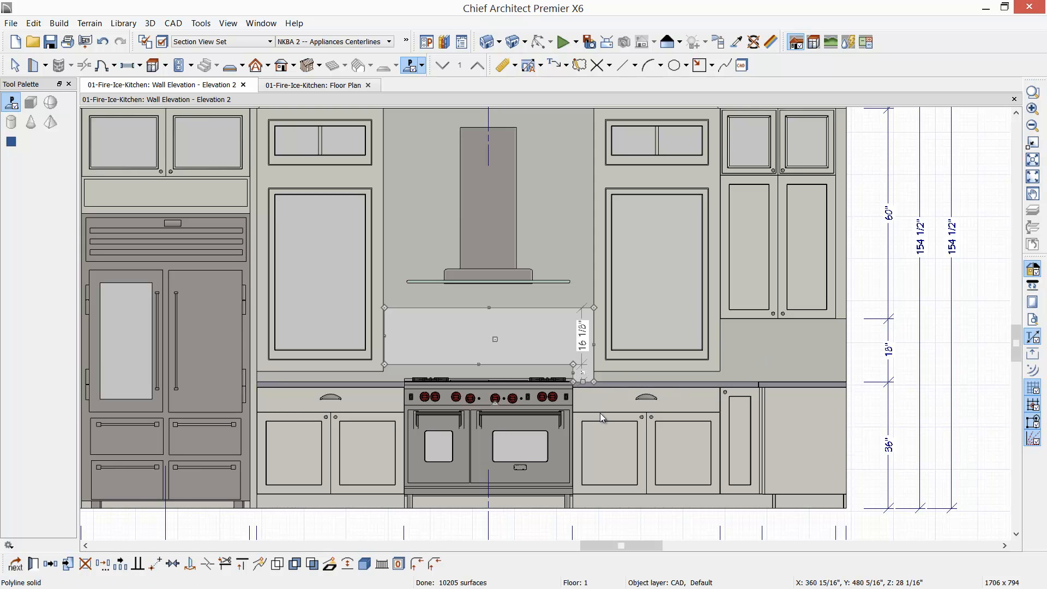
key(Delete)
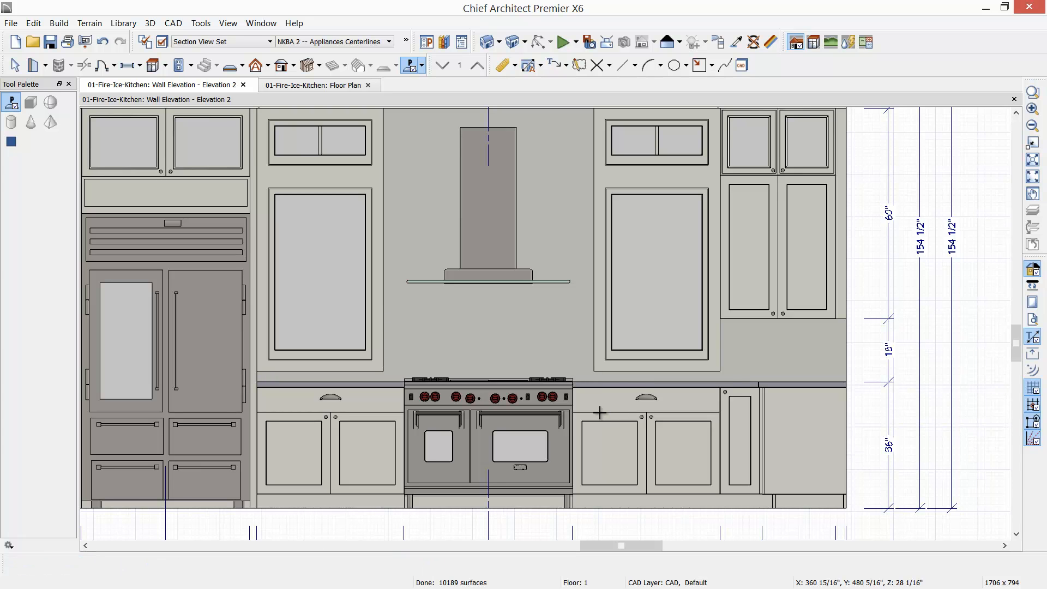
Add a custom backsplash to the wall area behind the range and hood, above the countertops.
click(153, 65)
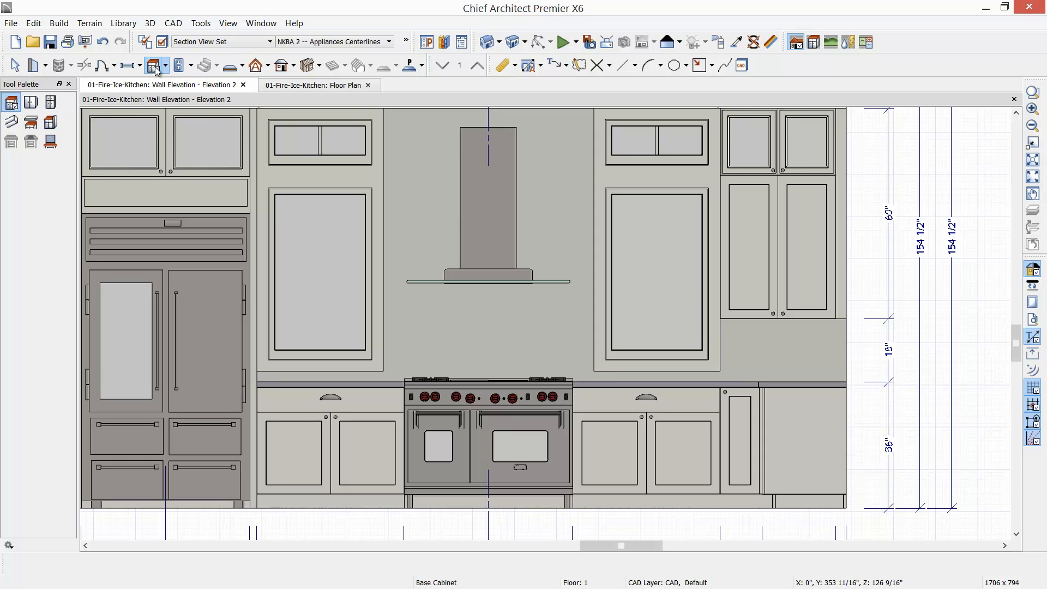
click(50, 145)
click(469, 343)
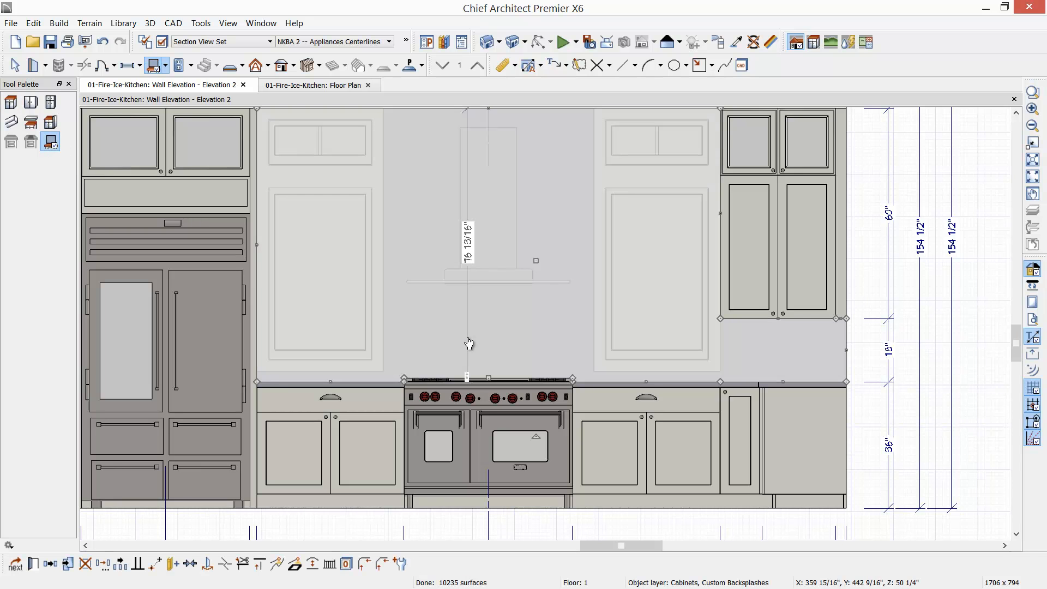
key(Escape)
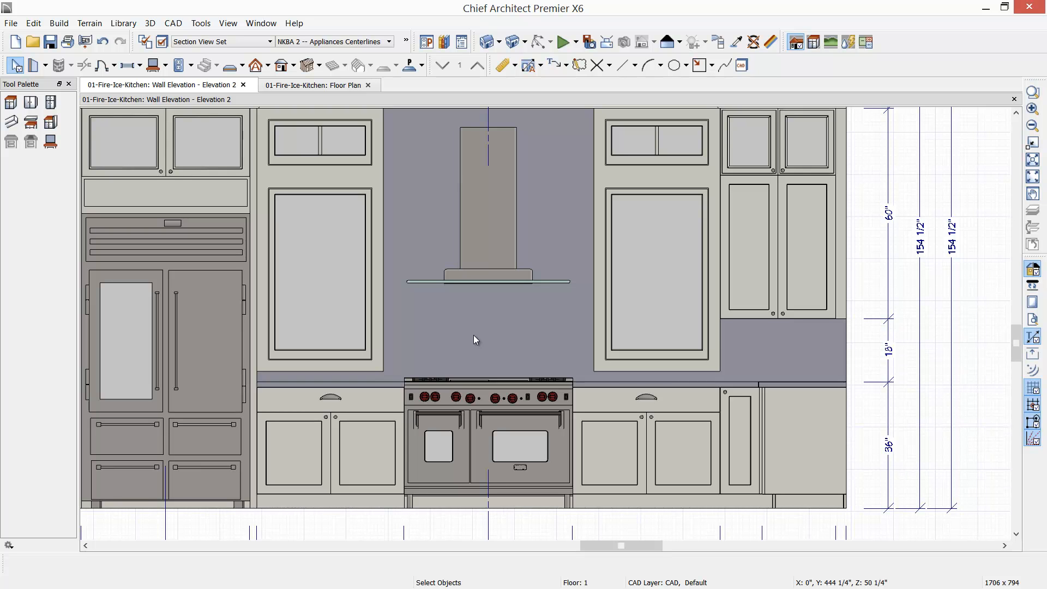
click(577, 163)
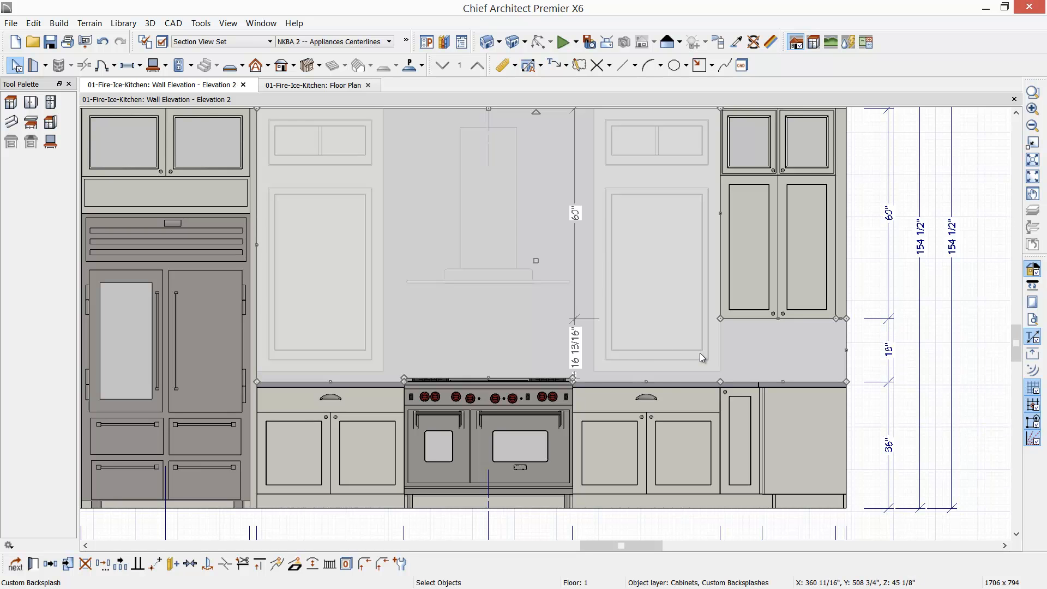
key(Escape)
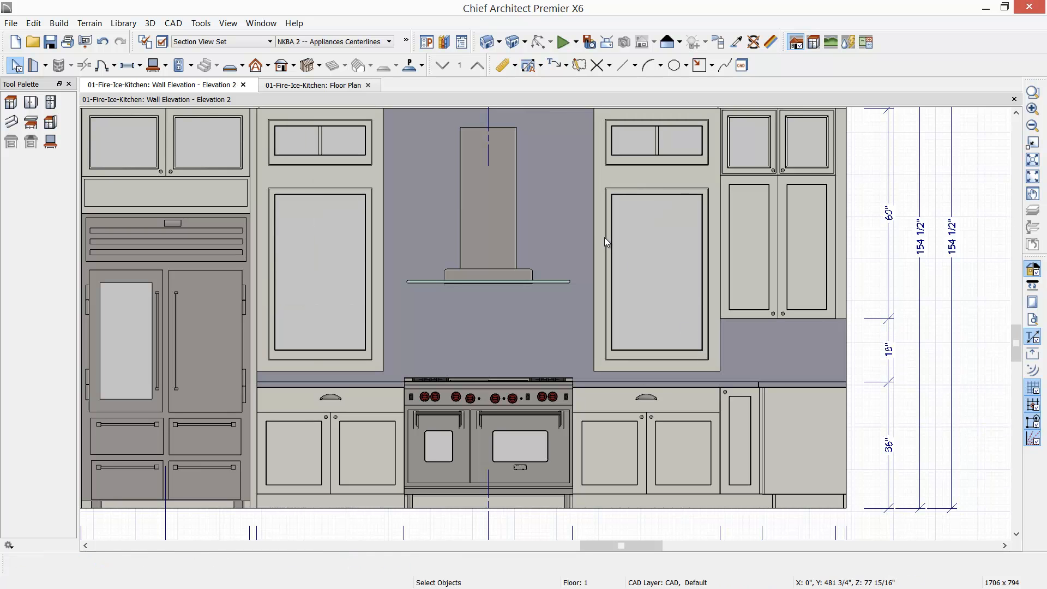
Stretch the top of the range hood up to the crown molding, making the hood 50" high.
middle_drag(487, 229, 507, 273)
click(507, 274)
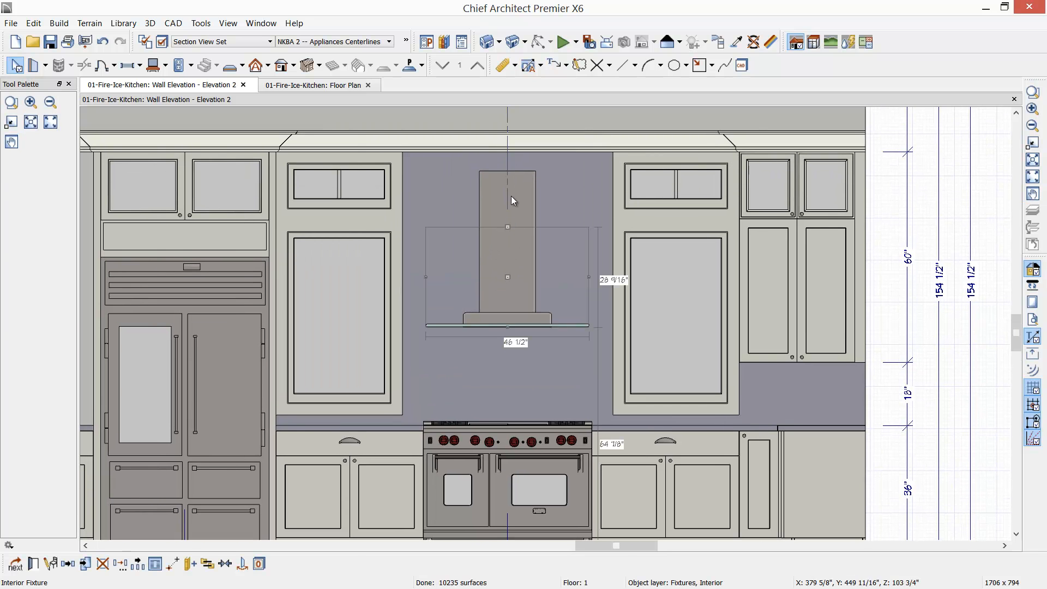
drag(507, 226, 510, 154)
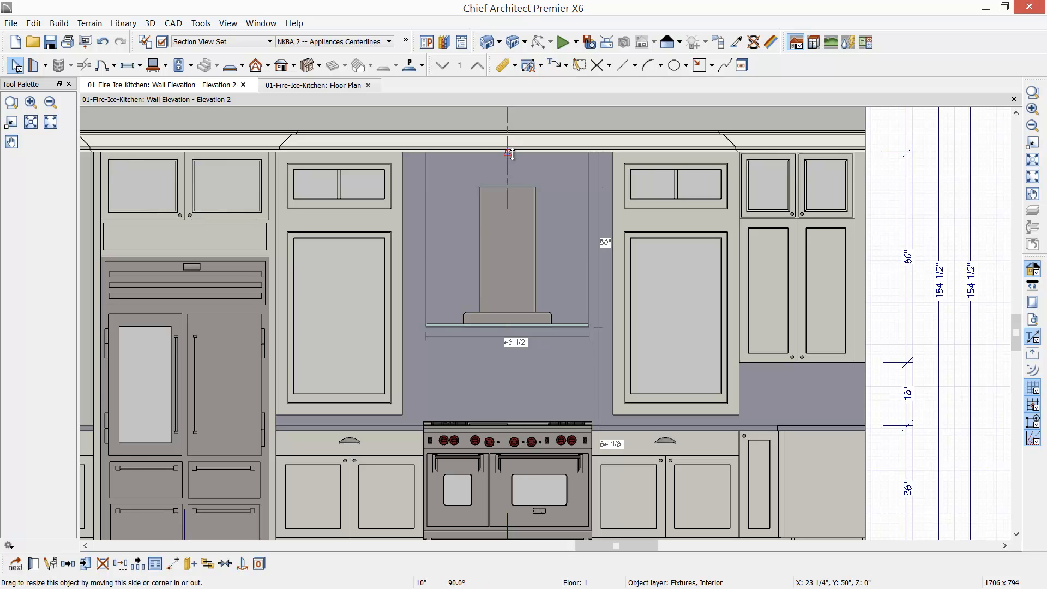
click(579, 284)
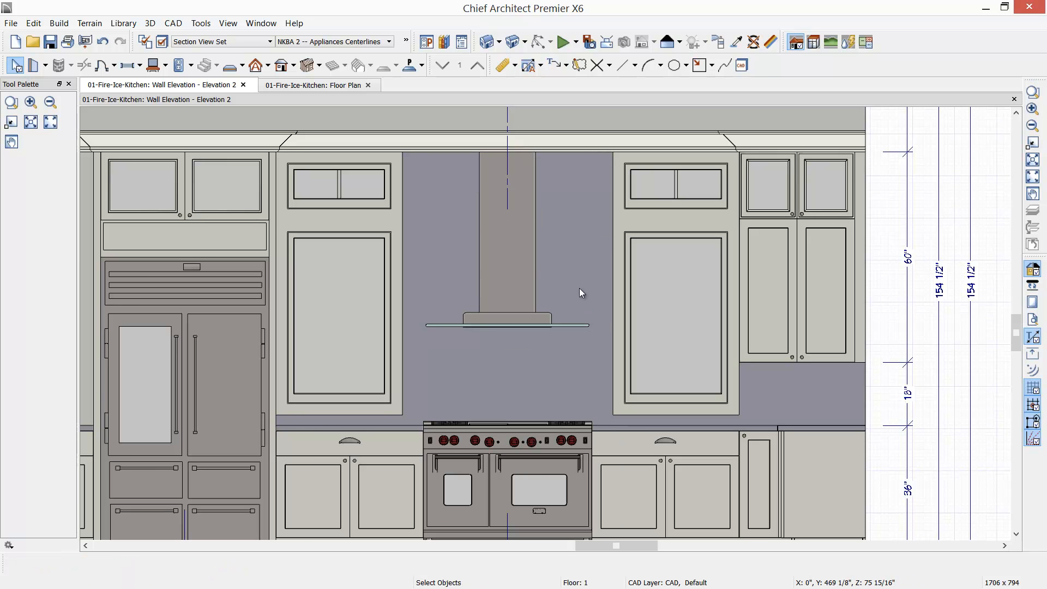
Open the Glass Strip Tile folder under Materials, Counters, Tile & Glass in the library.
scroll(579, 288, down, 1)
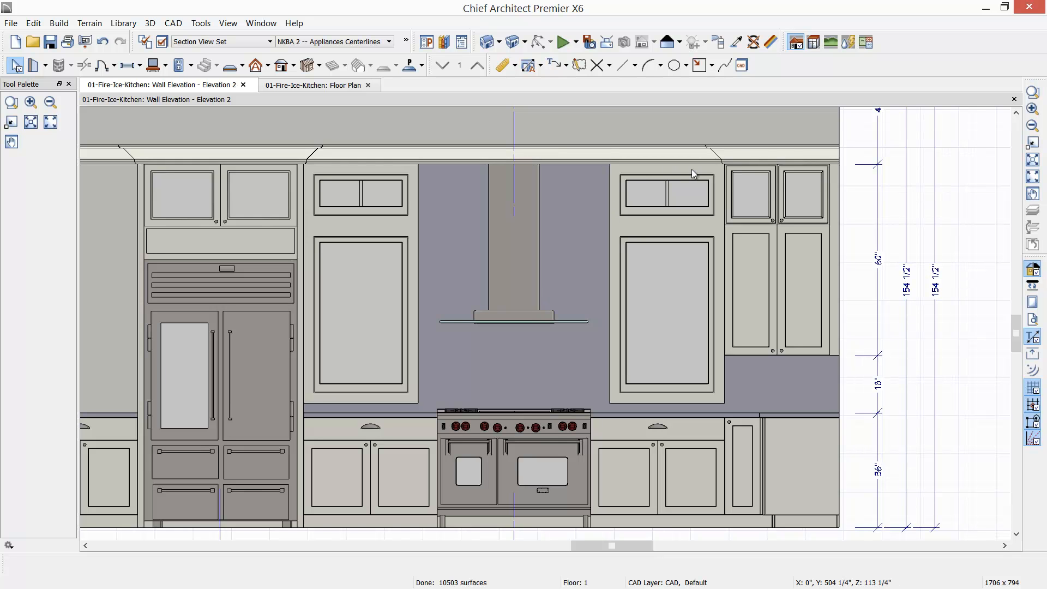
click(444, 42)
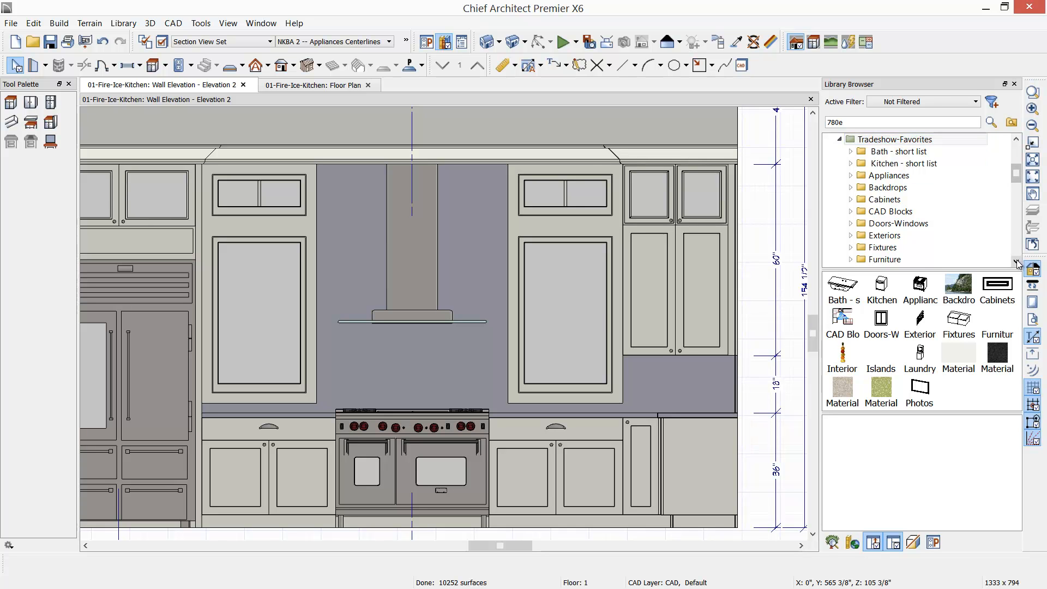
scroll(1013, 258, down, 7)
click(929, 235)
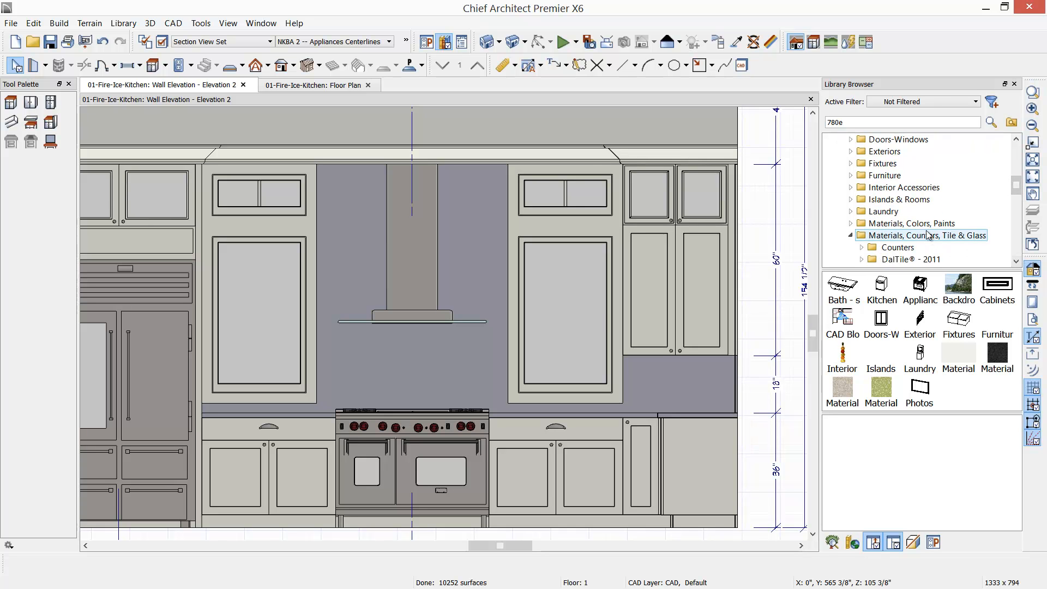
scroll(931, 252, down, 3)
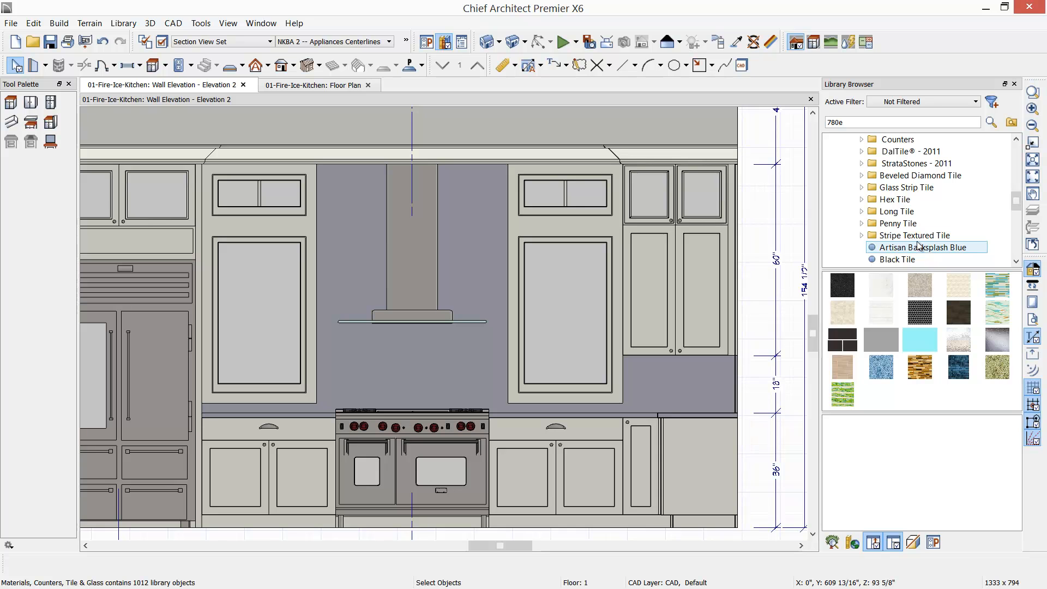
scroll(899, 246, down, 3)
scroll(936, 228, up, 3)
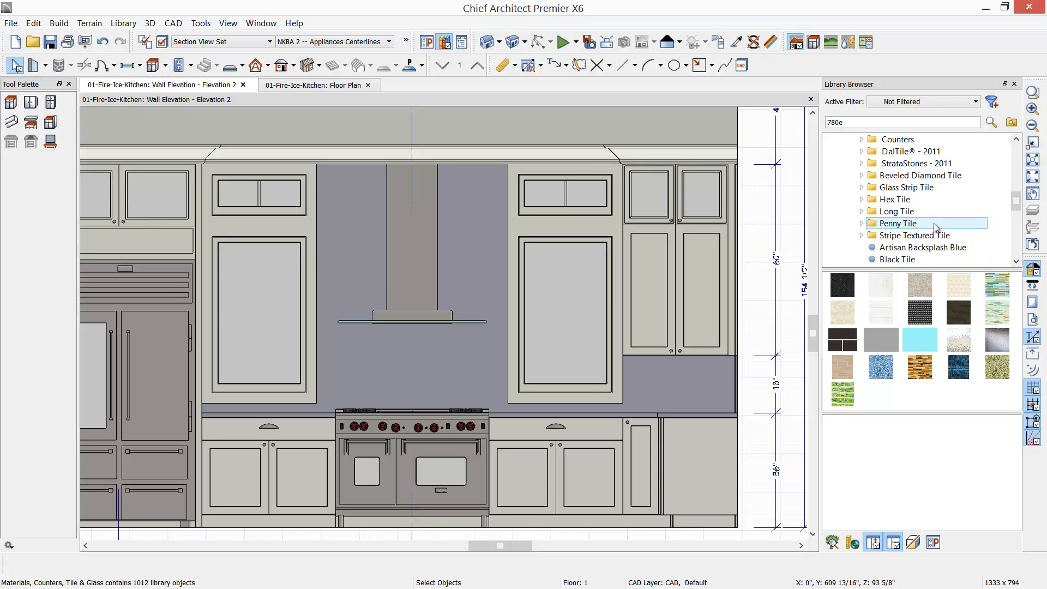
click(889, 187)
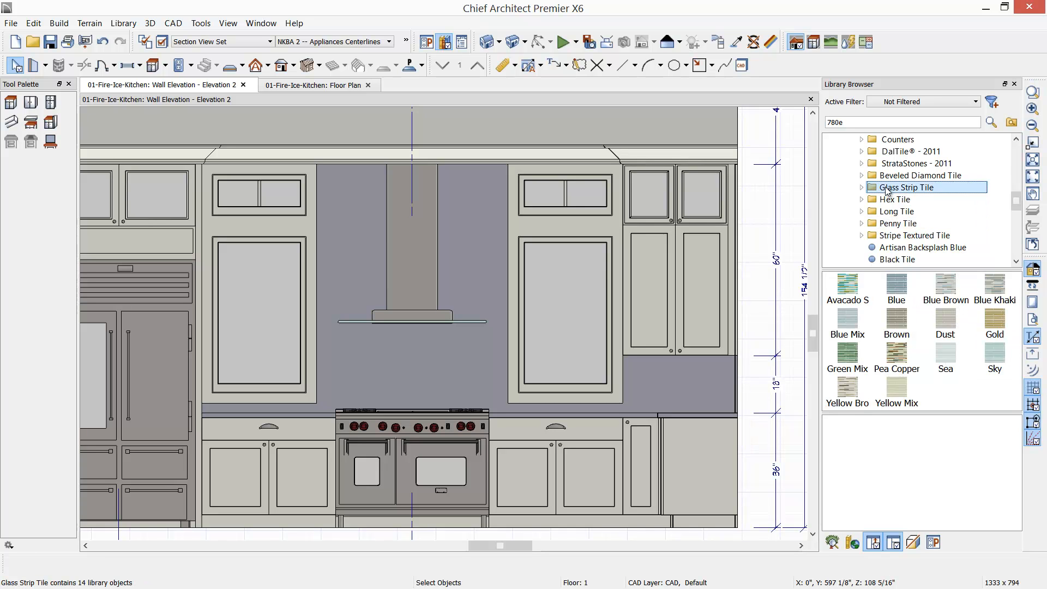
Paint the custom backsplash and the base cabinet backsplash left of the refrigerator with the Blue Brown glass strip tile.
click(994, 286)
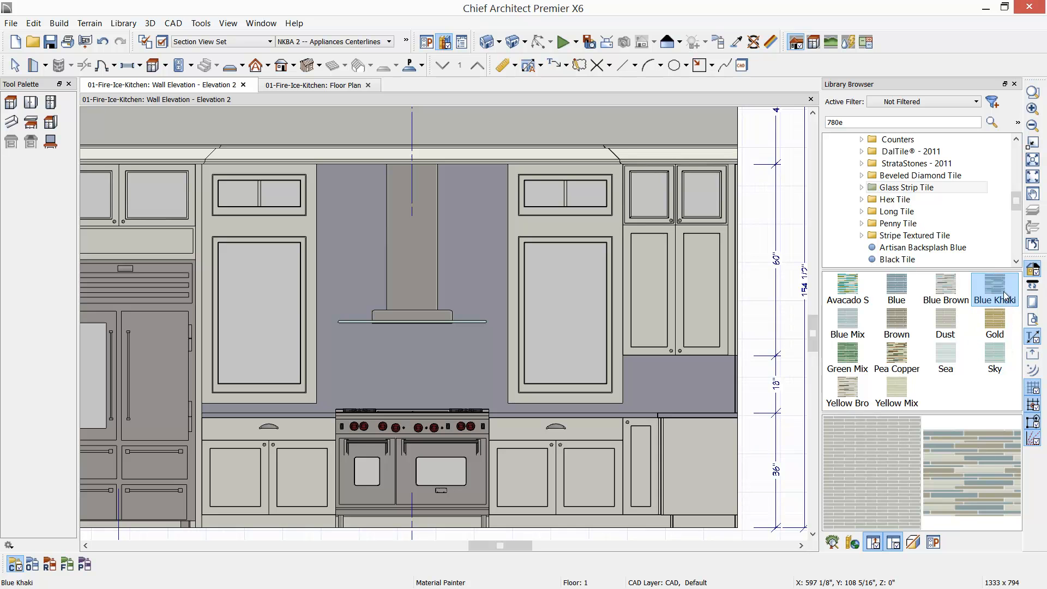
click(944, 280)
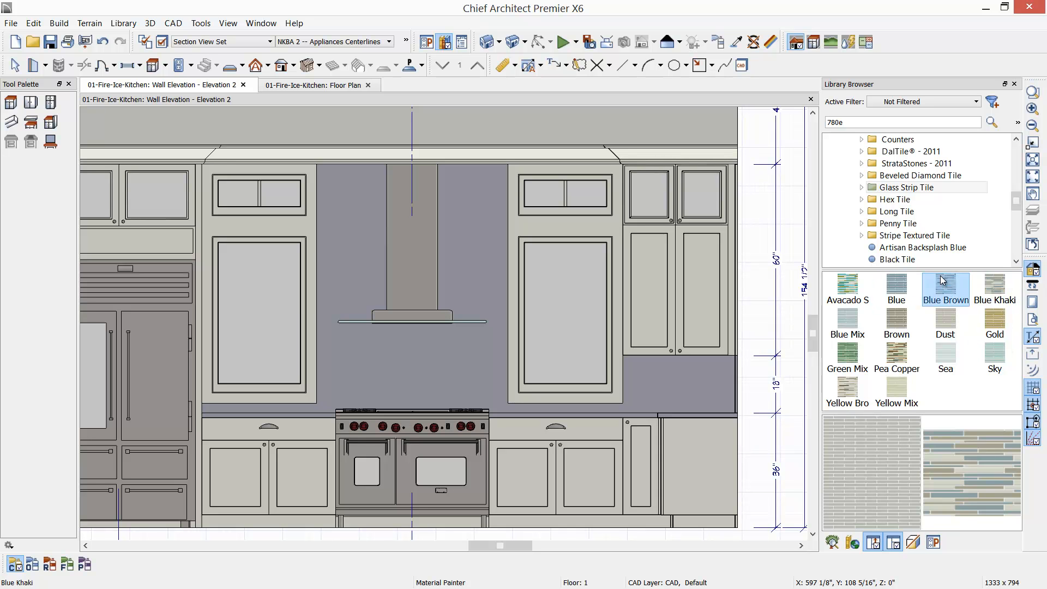
click(438, 376)
middle_drag(439, 379, 603, 339)
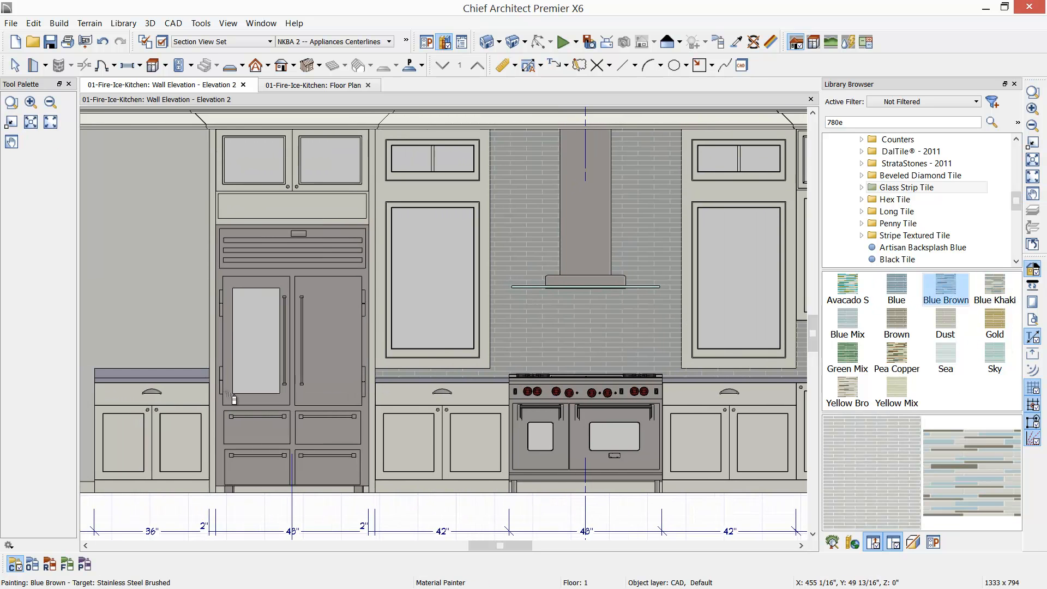
scroll(196, 376, down, 2)
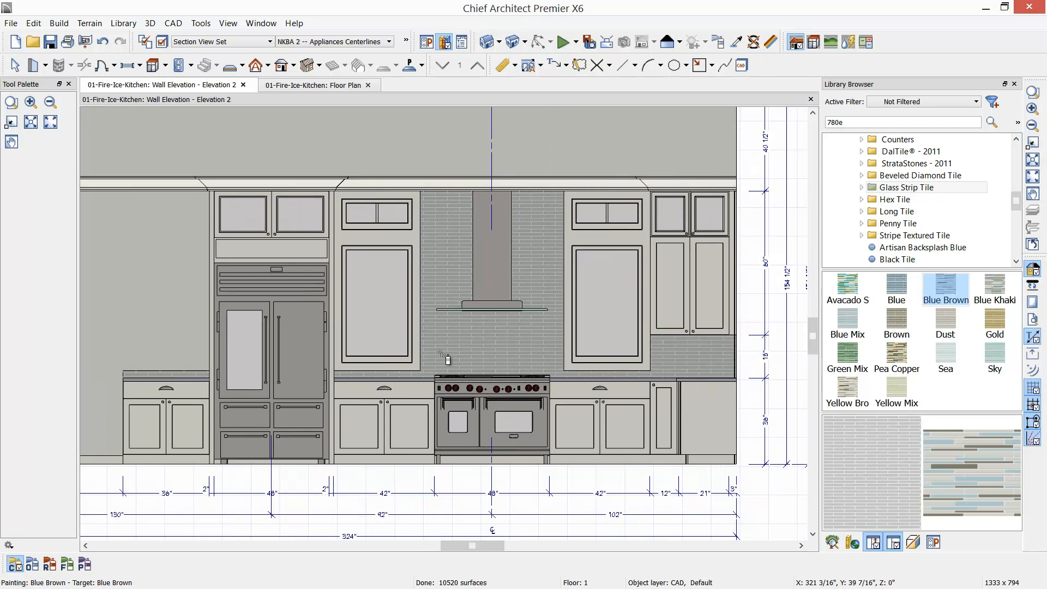
key(space)
Copy the mulled window unit between the refrigerator and range to the wall above the base cabinet left of the refrigerator.
click(382, 331)
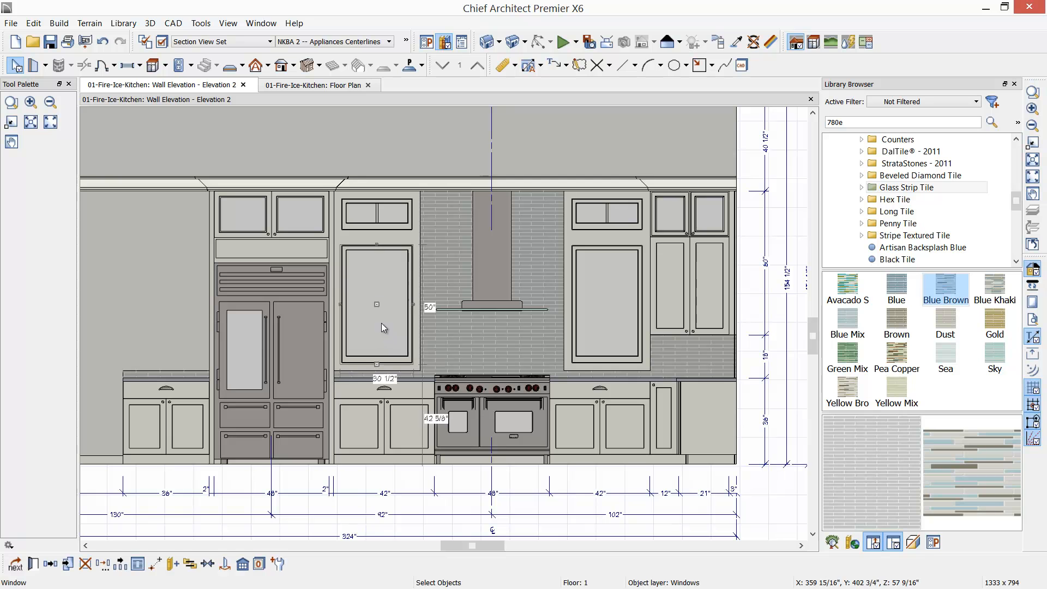
click(378, 230)
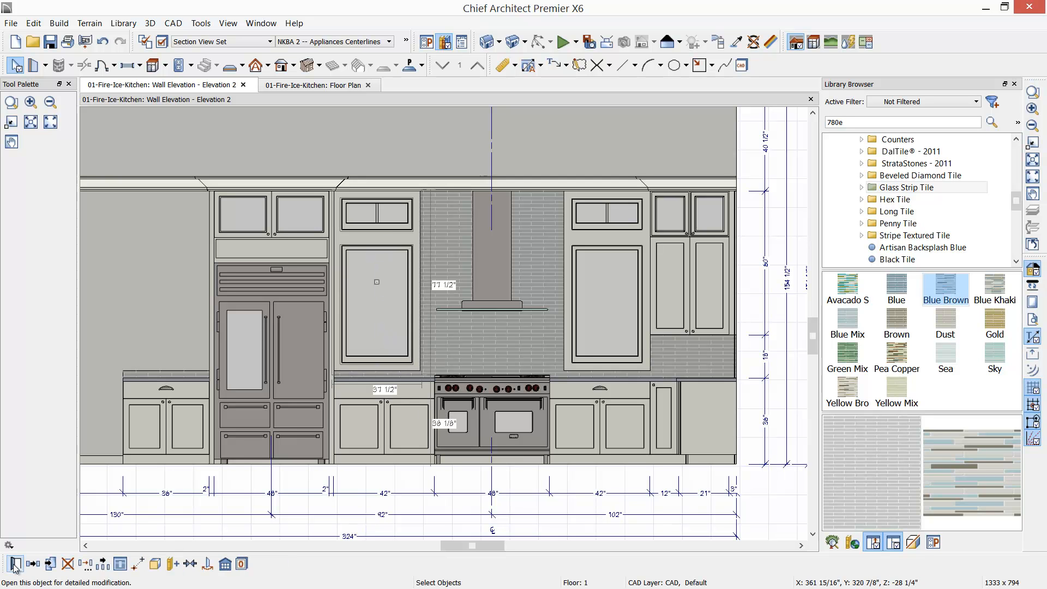
click(32, 563)
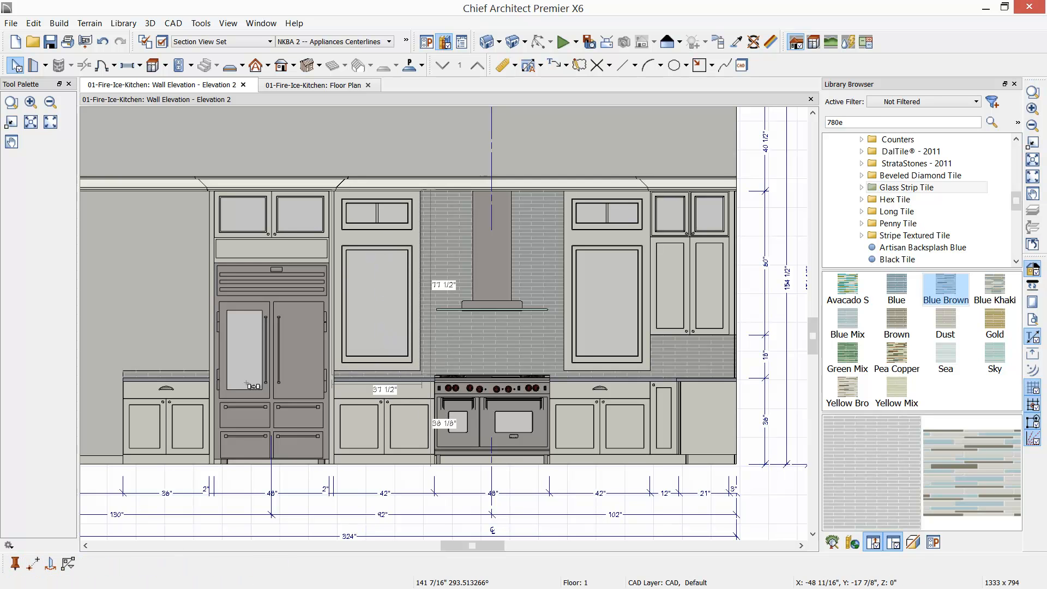
click(276, 338)
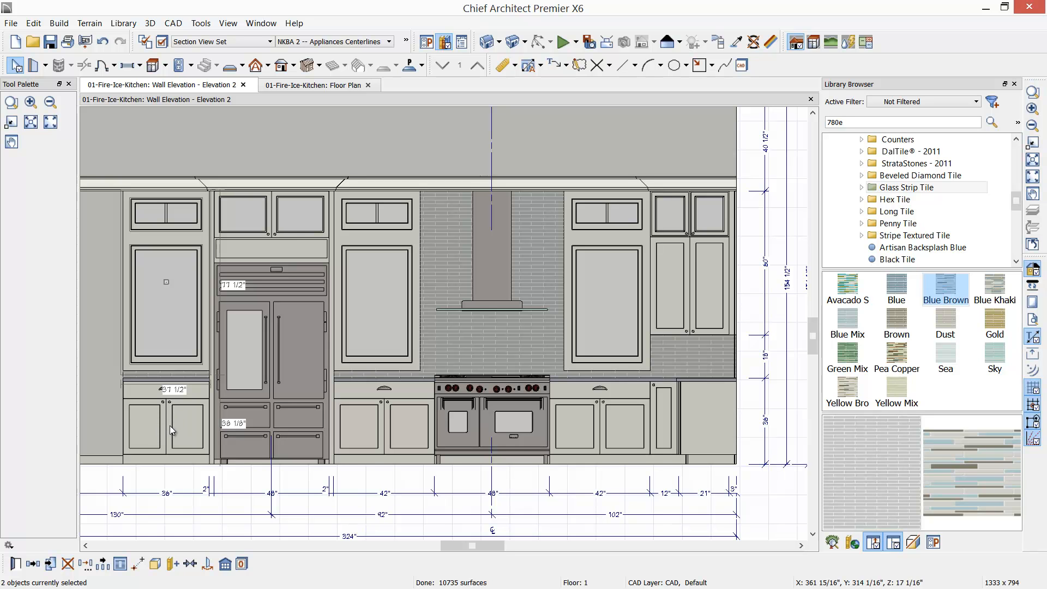
Close and save the wall elevation, and create a perspective floor overview focused on the kitchen cabinet wall.
click(810, 100)
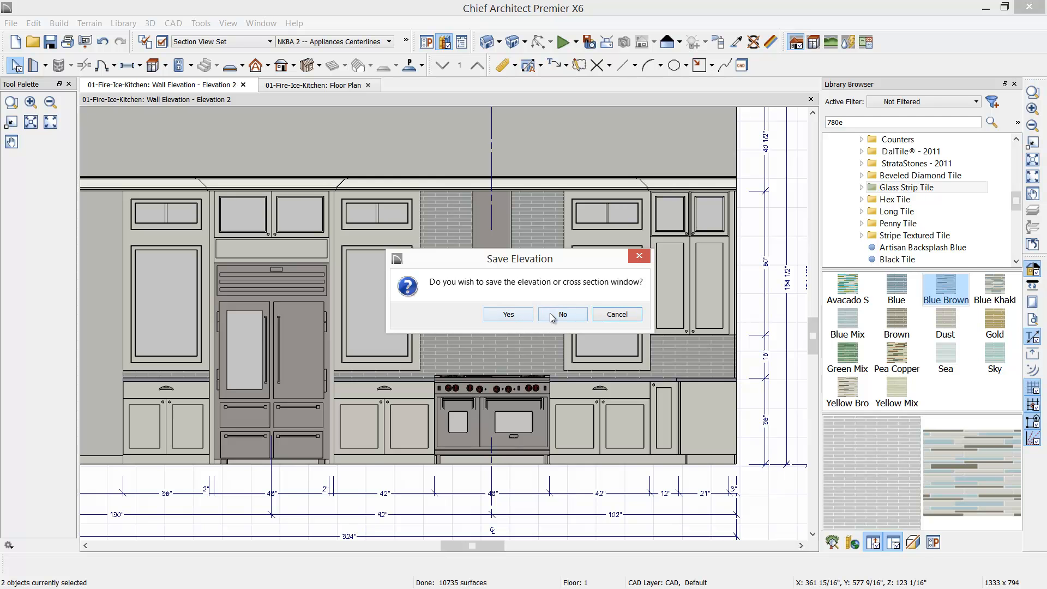
click(515, 313)
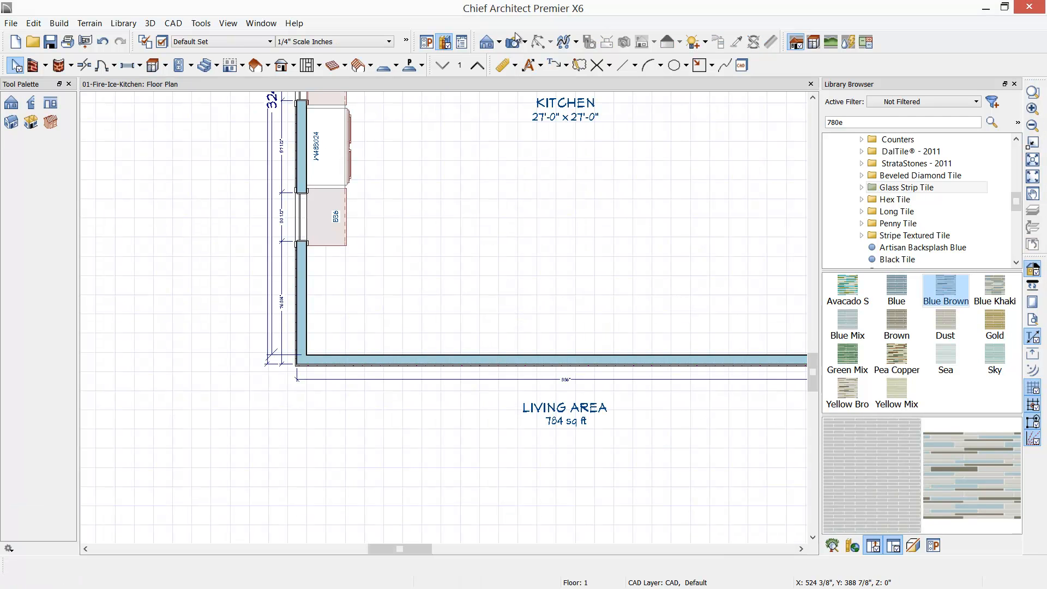
click(525, 43)
click(532, 101)
drag(487, 249, 576, 303)
scroll(464, 349, up, 4)
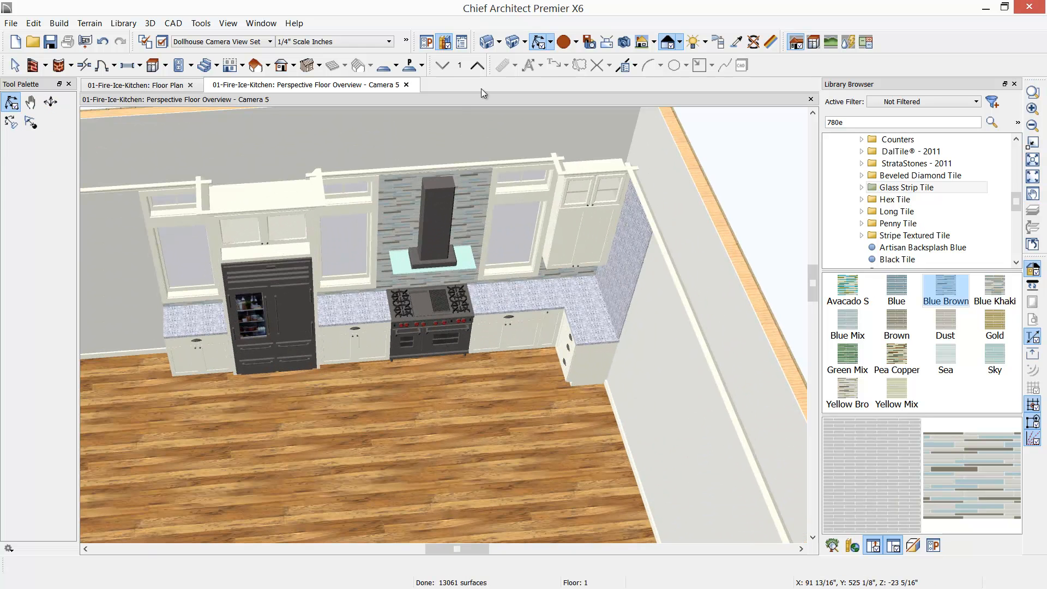
Delete the custom backsplash on the side wall to the right of the corner cabinets.
click(736, 42)
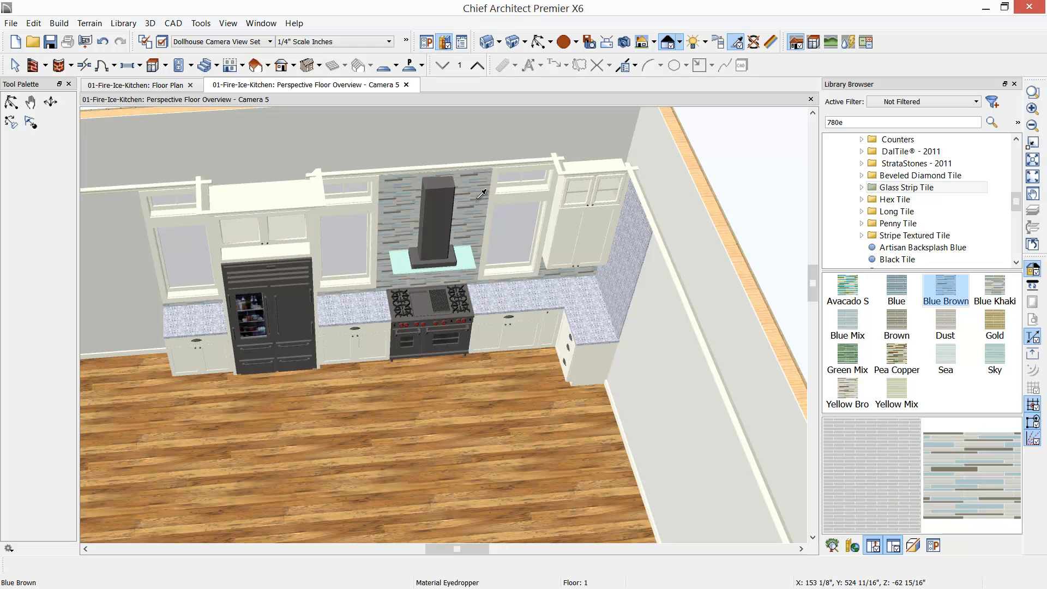
click(630, 264)
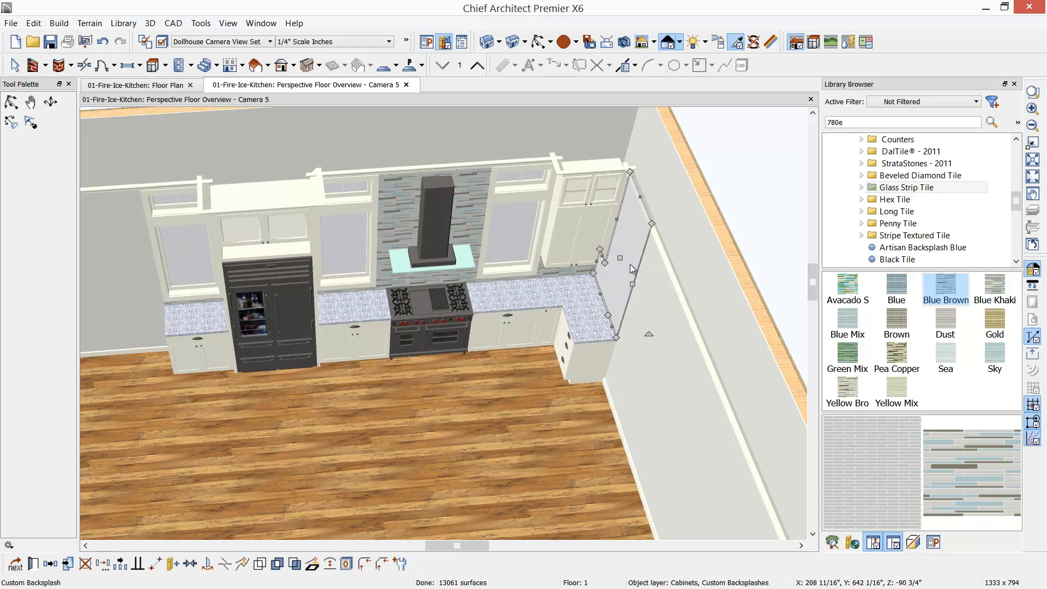
key(Delete)
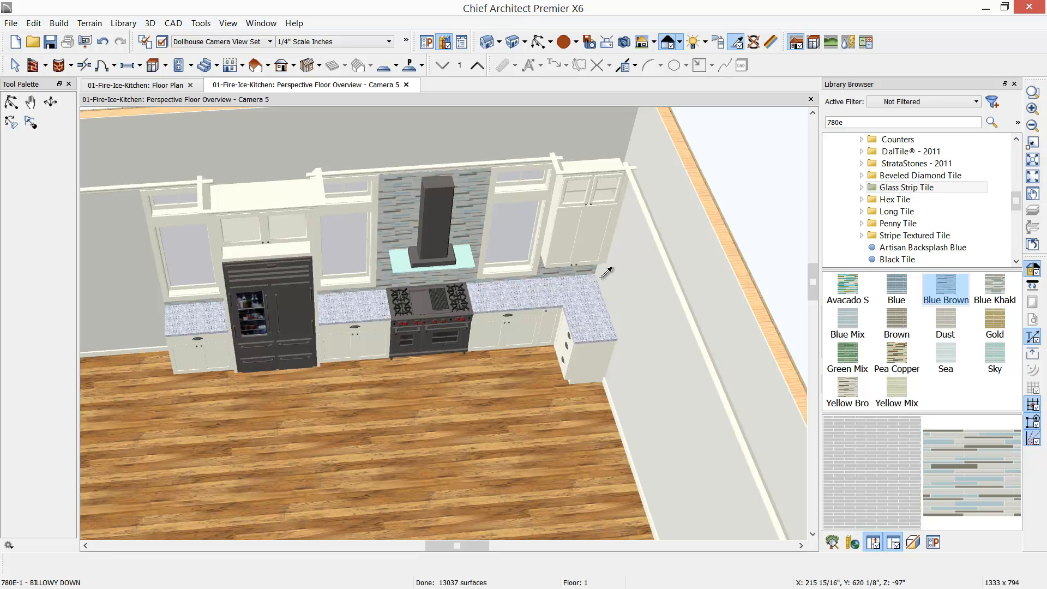
Remove the drawer and the doors from the front of the 36" base cabinet left of the refrigerator.
click(204, 354)
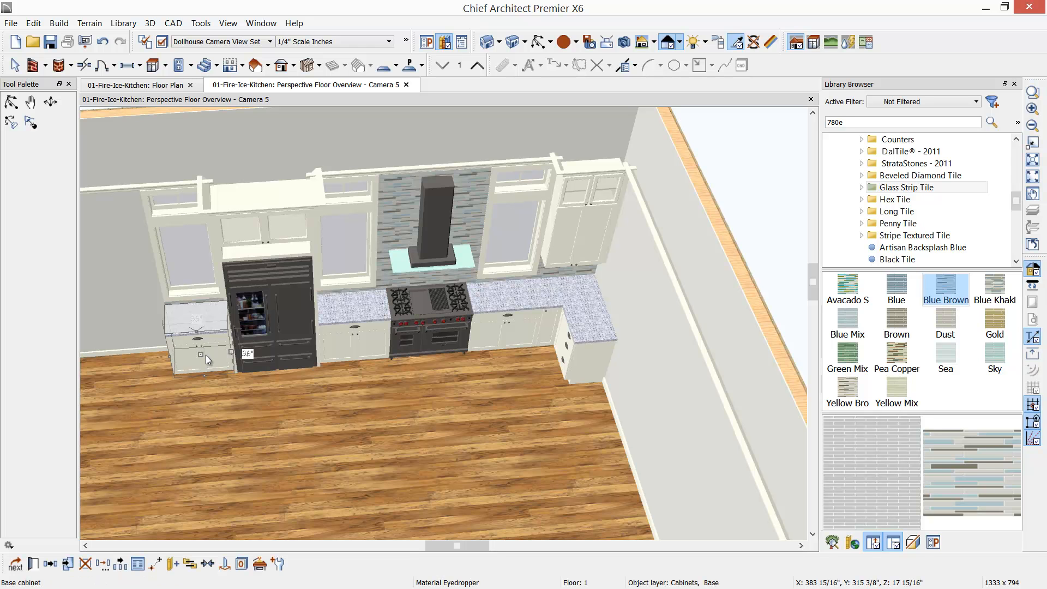
double_click(205, 355)
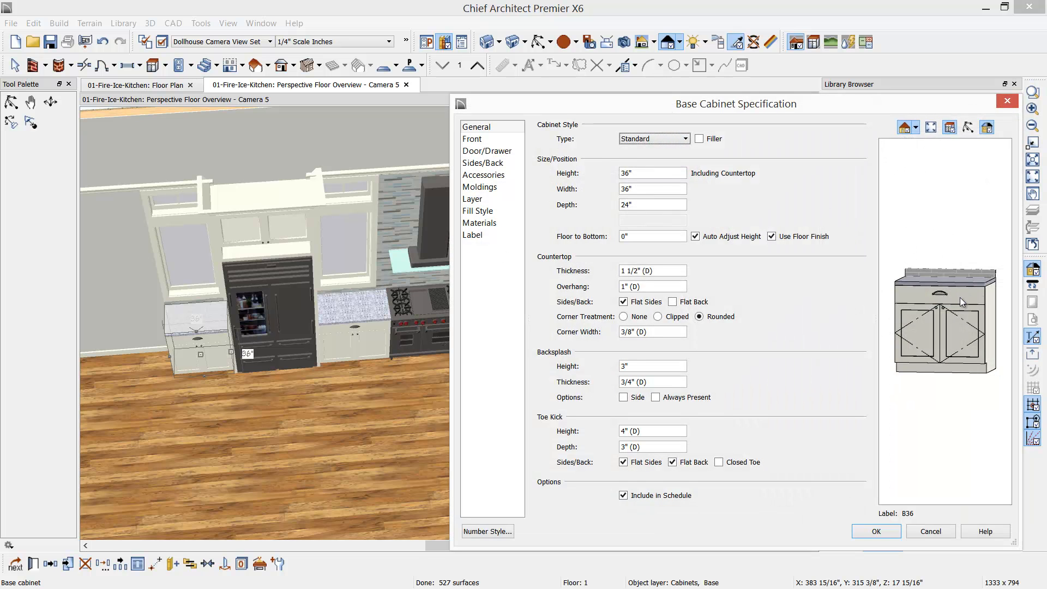
click(959, 297)
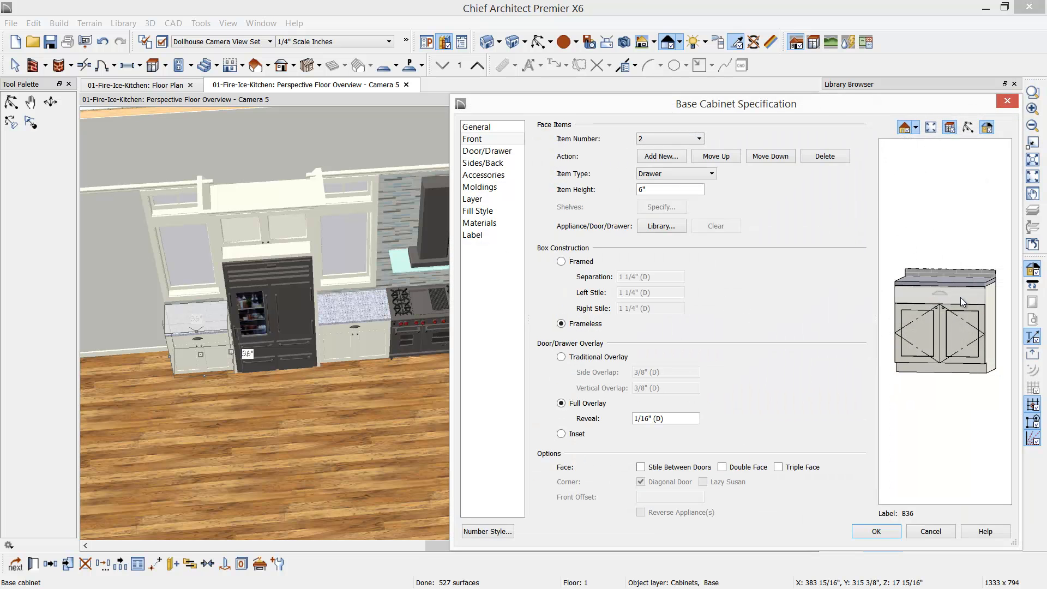
click(823, 156)
click(943, 322)
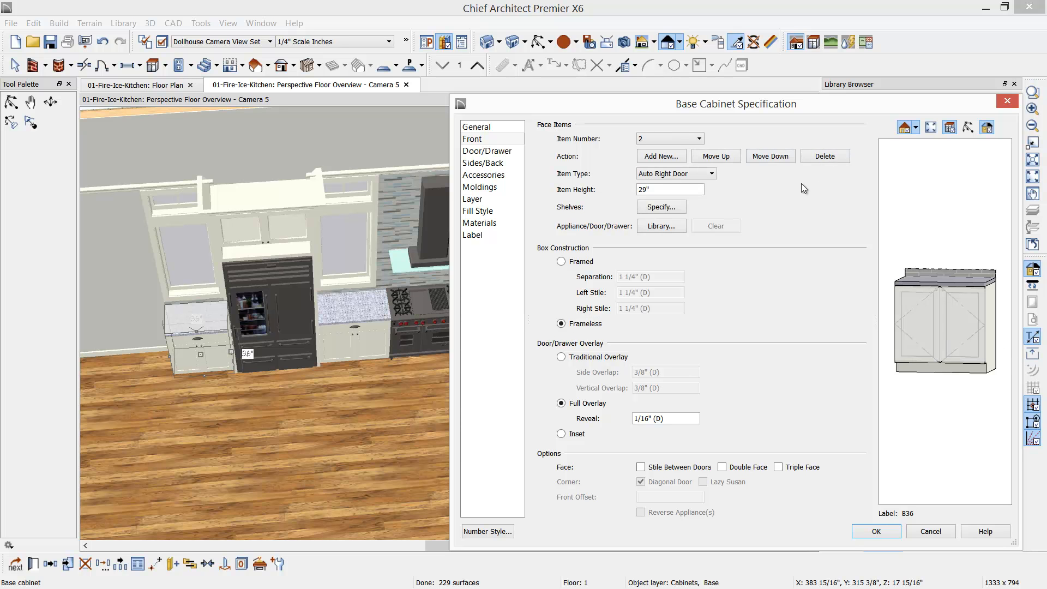
click(824, 156)
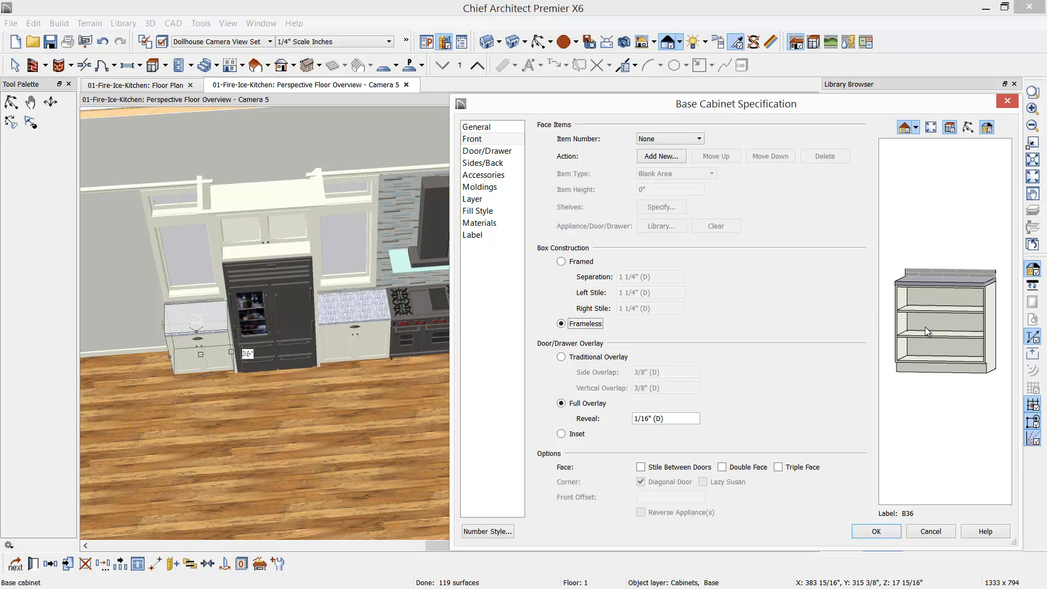
Switch the cabinet opening's shelves to manual management with 4 equally spaced shelves, and apply the cabinet specification.
click(945, 325)
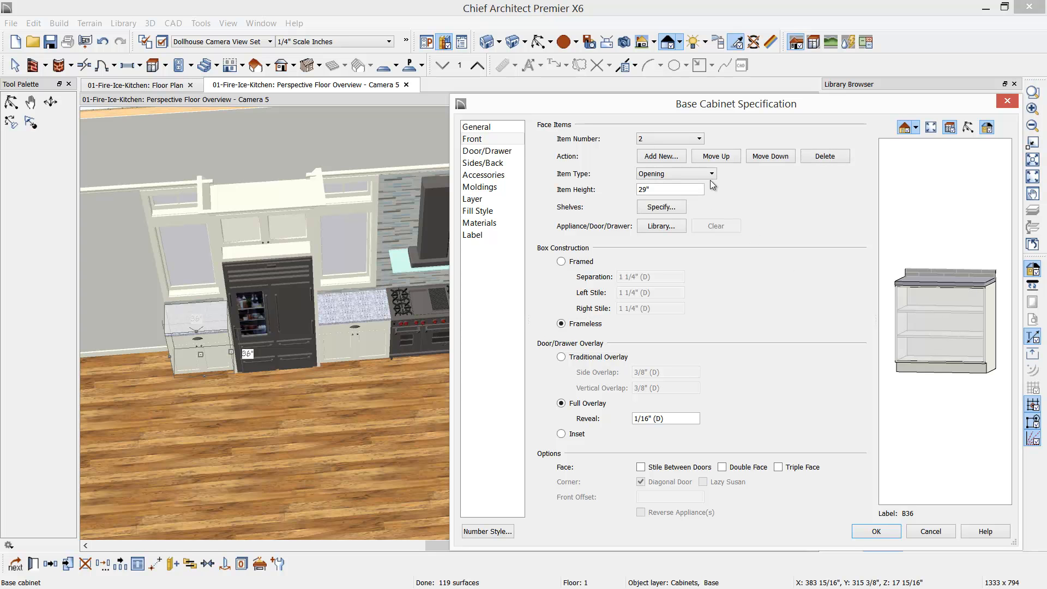
click(662, 210)
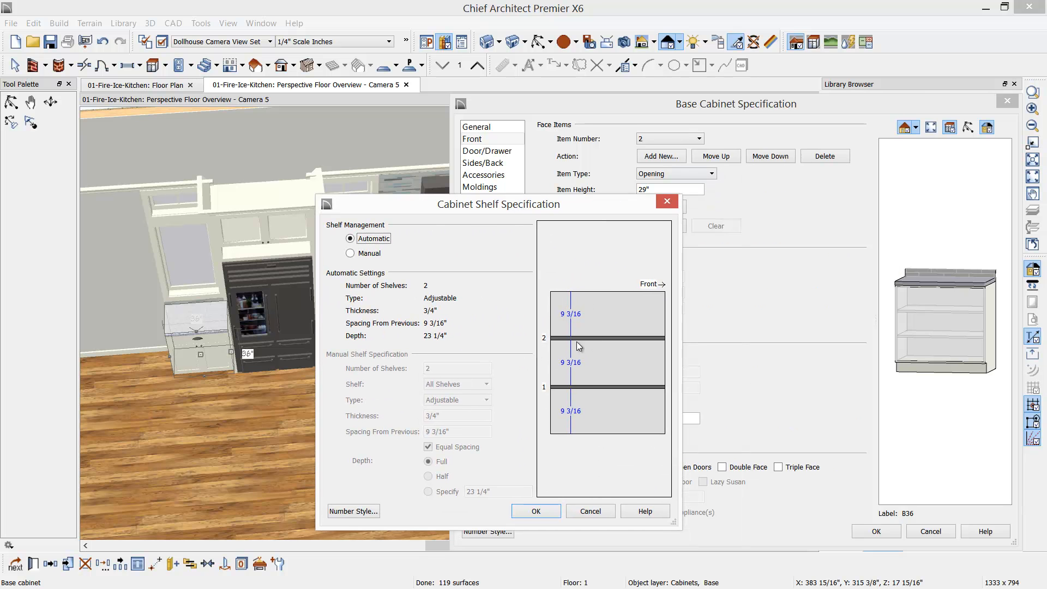
click(351, 254)
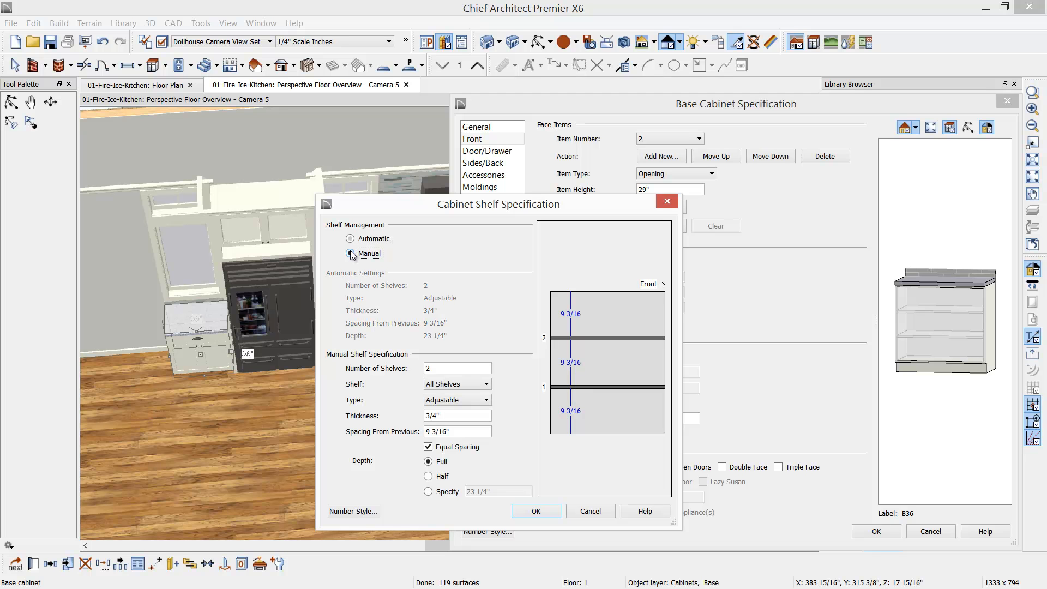
double_click(448, 373)
text(4)
key(Tab)
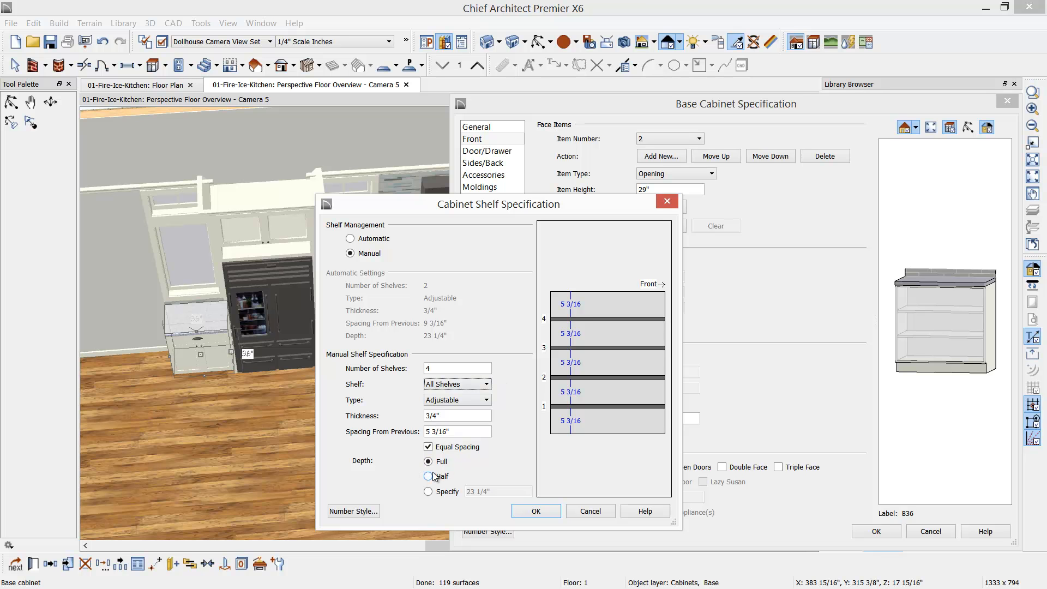
click(533, 512)
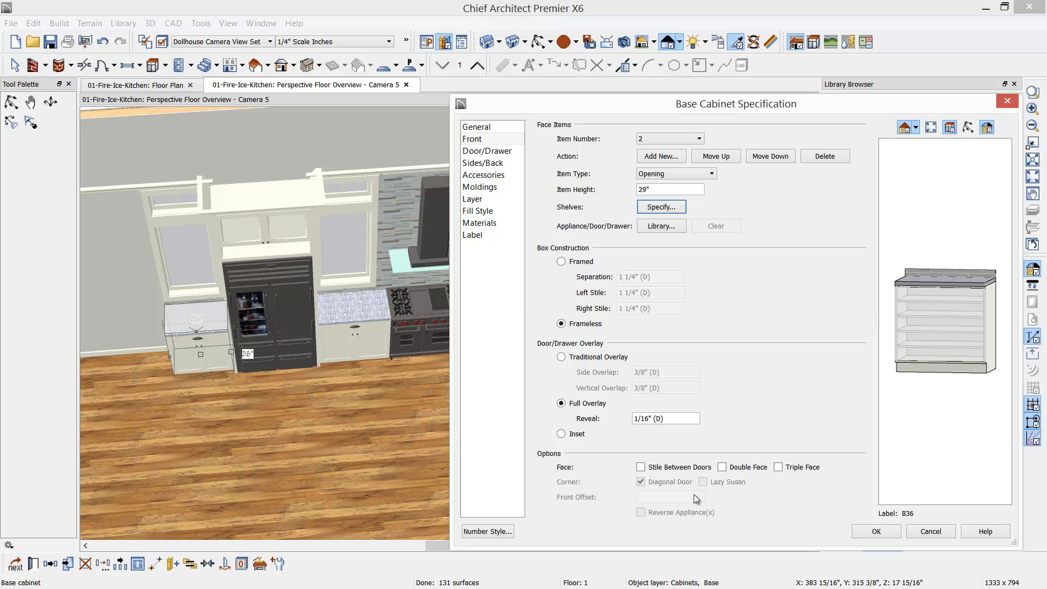
click(873, 531)
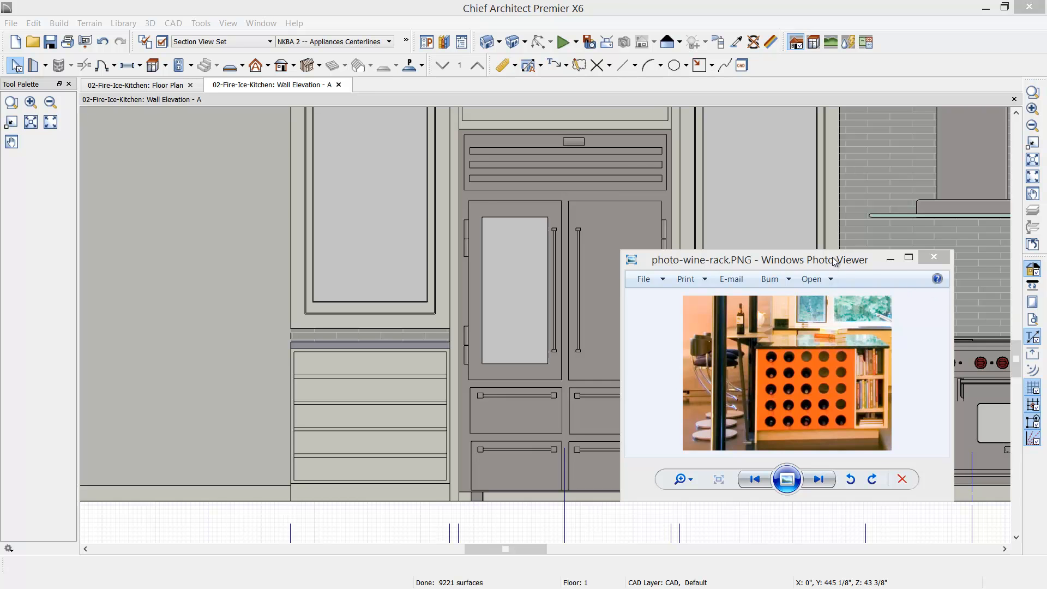
Close the wine rack photo and draw a vertical CAD line along the open cabinet's inner left edge, from the backsplash to below the floor.
click(932, 259)
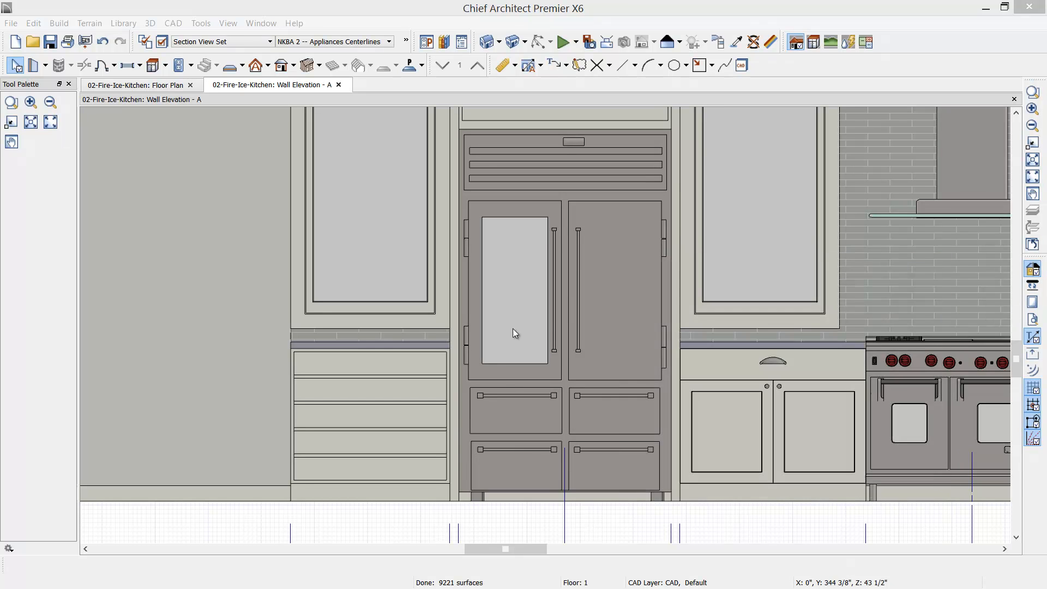
middle_drag(489, 427, 561, 379)
scroll(490, 351, up, 3)
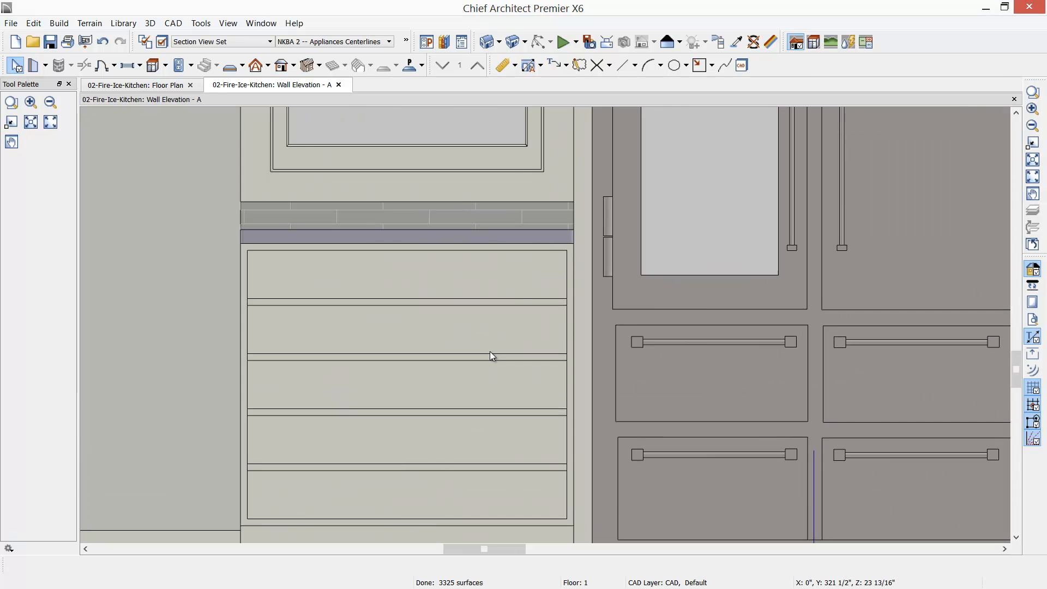
drag(487, 352, 507, 276)
key(space)
scroll(507, 278, down, 1)
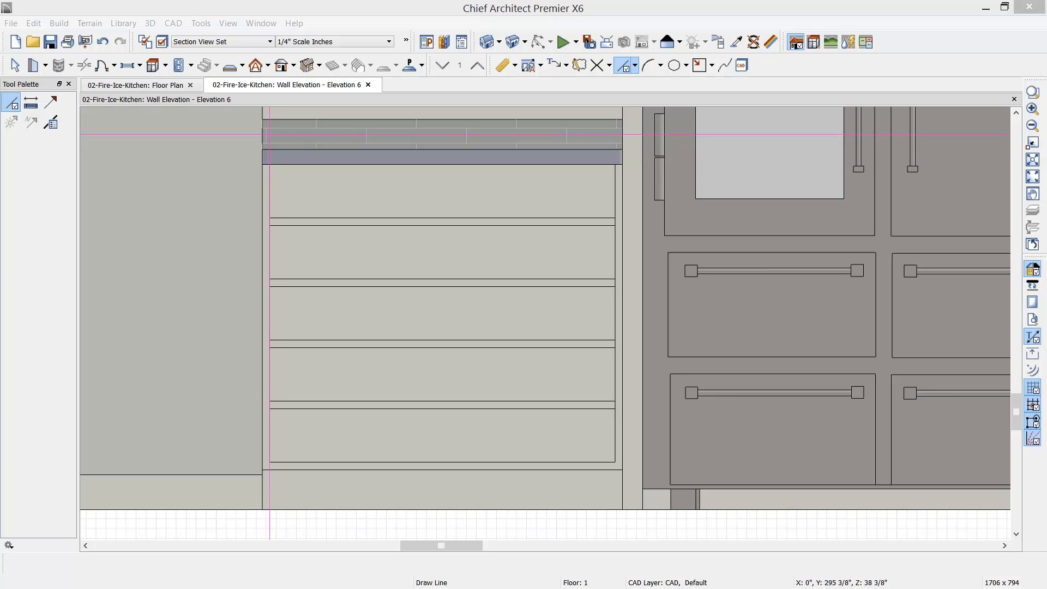
mouse_move(269, 135)
mouse_down()
mouse_move(291, 509)
mouse_move(265, 513)
mouse_up()
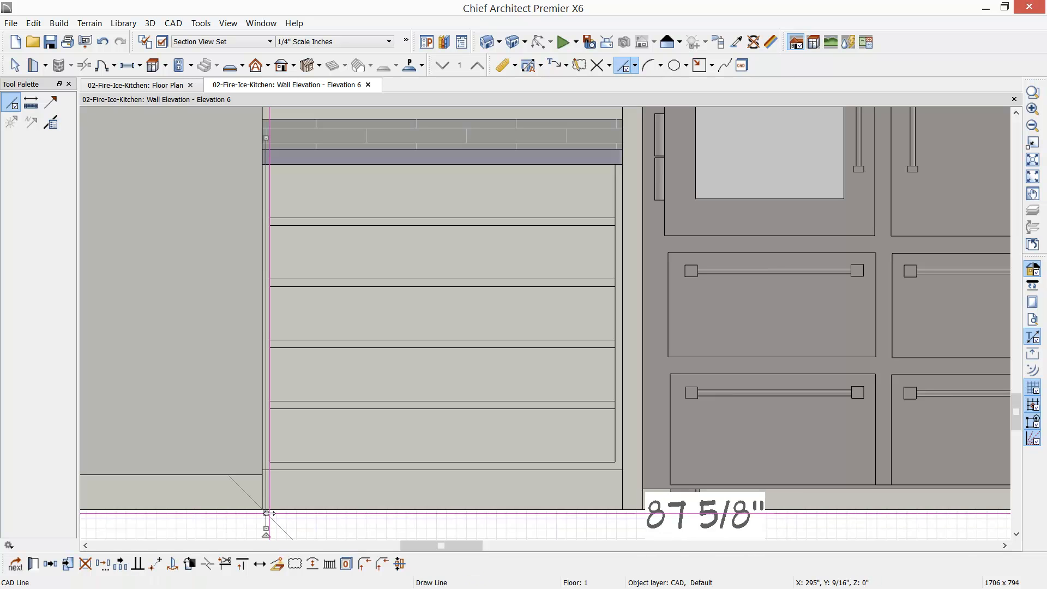
key(space)
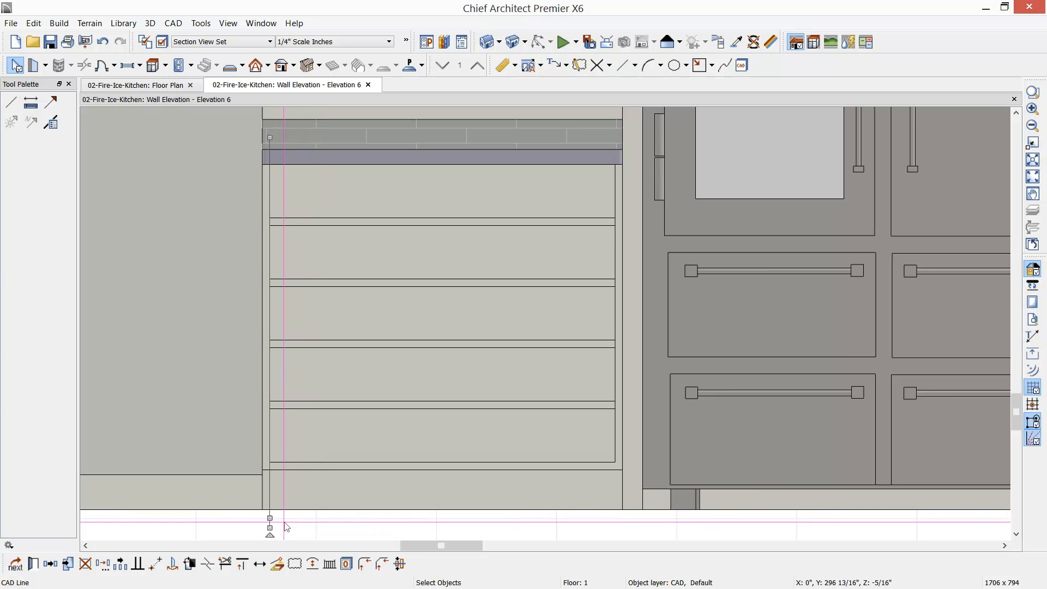
Multiple-copy the vertical line across the cabinet opening to its inner right edge, with a 5 3/4" offset between copies.
click(120, 563)
click(33, 563)
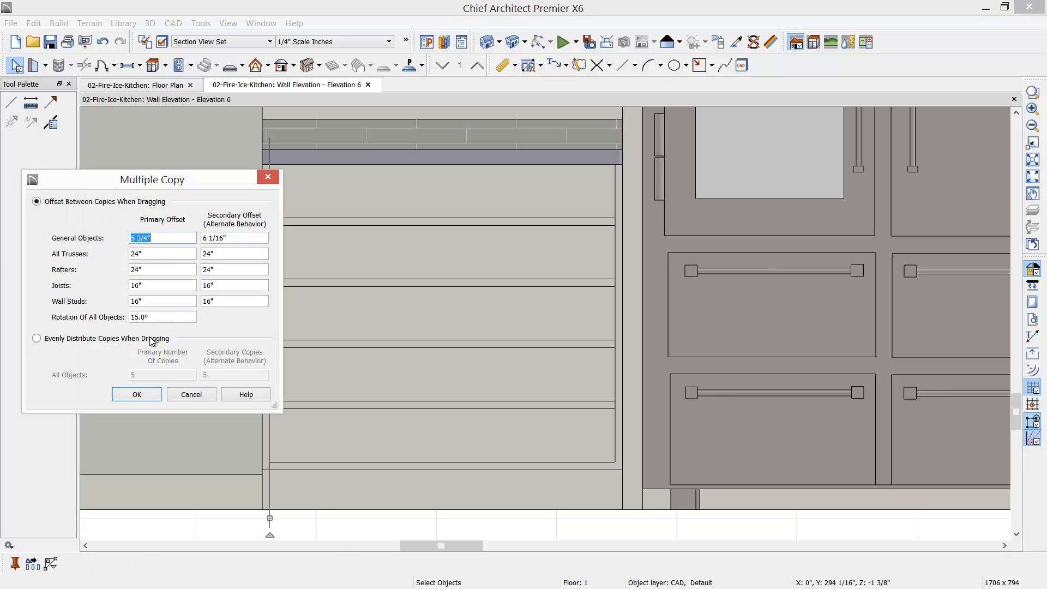
click(149, 398)
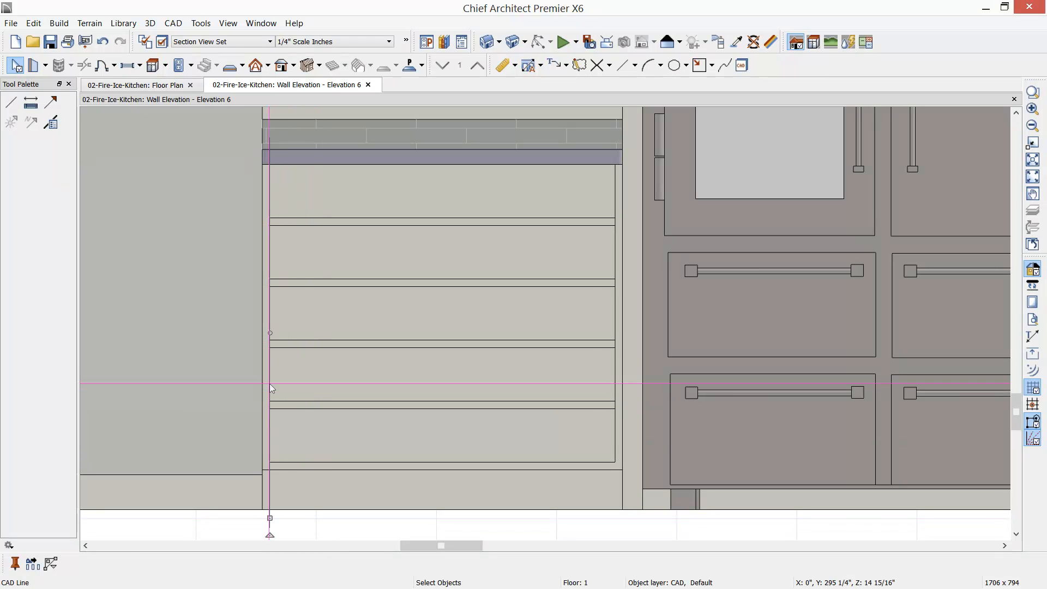
drag(277, 518, 616, 532)
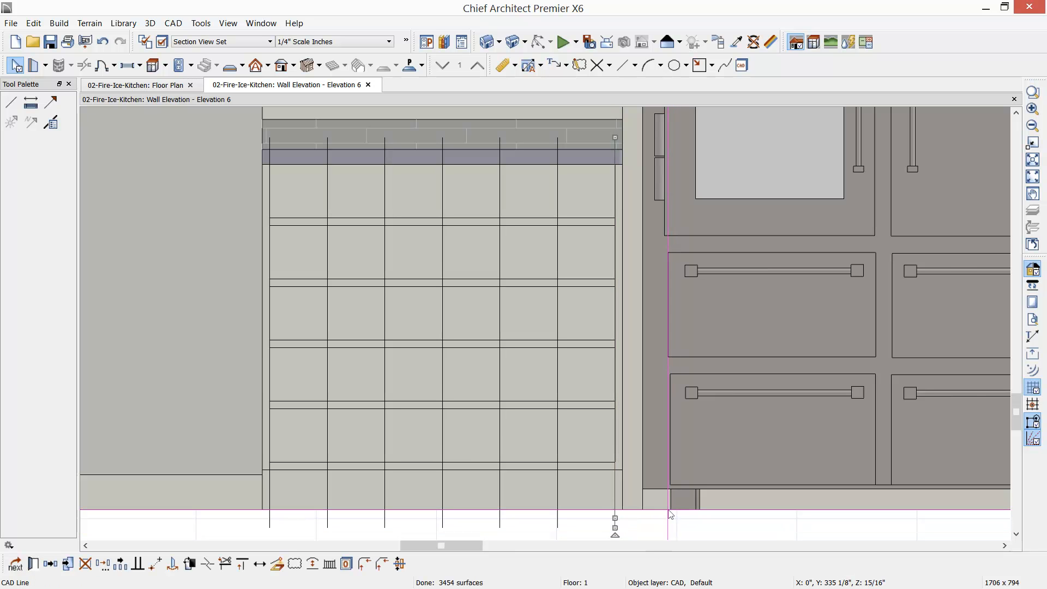
Draw a rectangular polyline solid covering the cabinet's open front, from the countertop's underside to the toe kick.
click(411, 68)
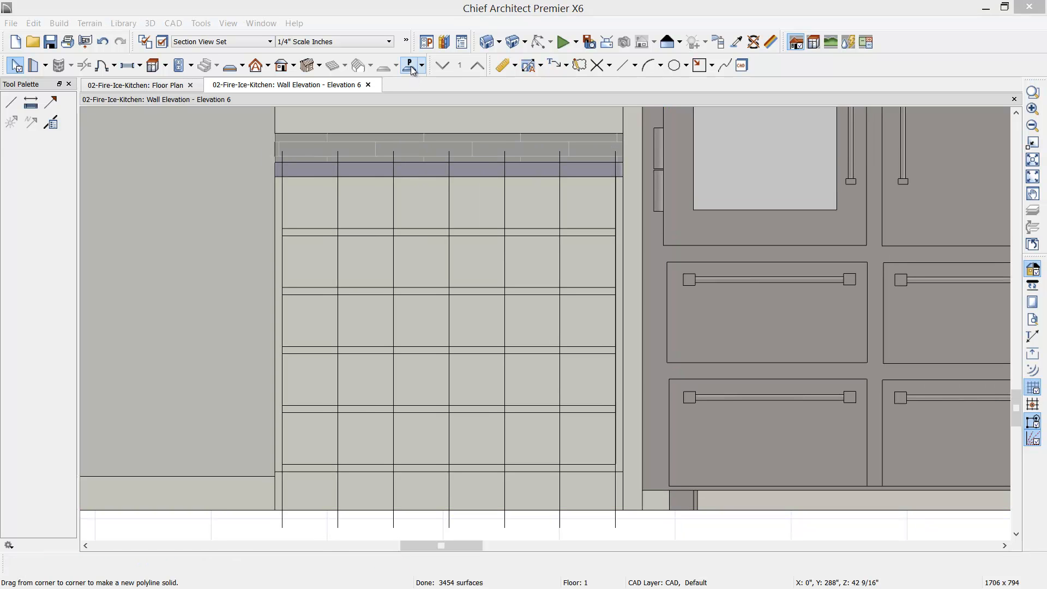
click(411, 66)
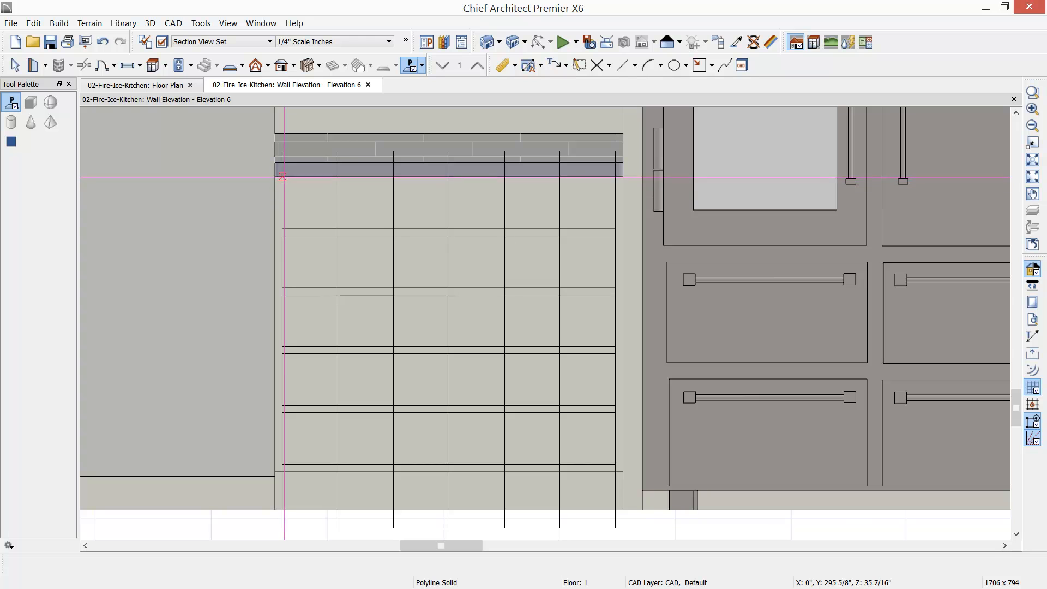
mouse_move(282, 176)
mouse_down()
mouse_move(617, 473)
mouse_move(616, 464)
mouse_up()
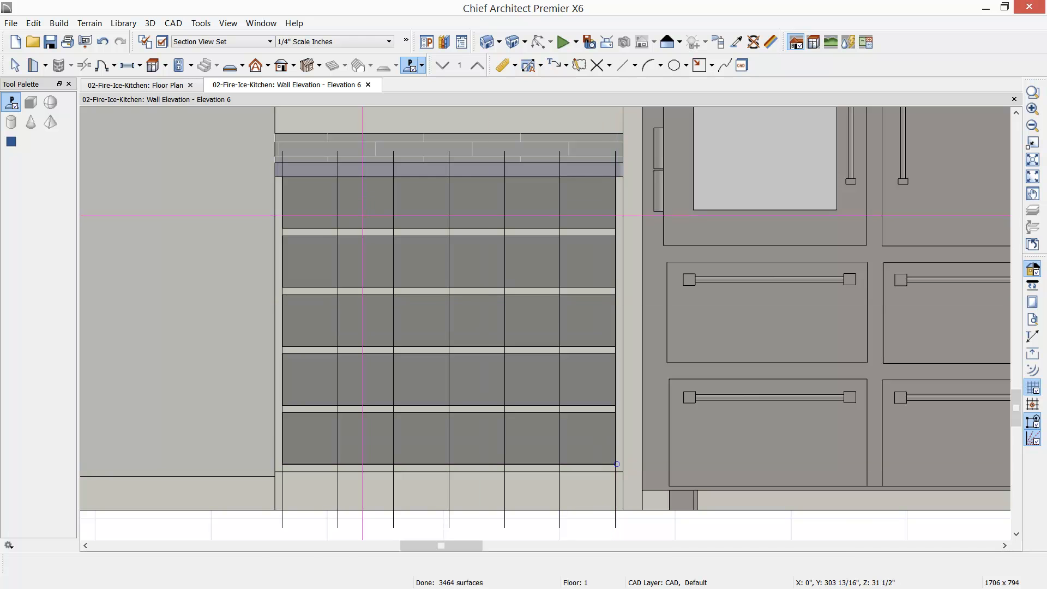
Tile the wall elevation and floor plan views side by side, and focus the plan on the B36 base cabinet.
click(321, 204)
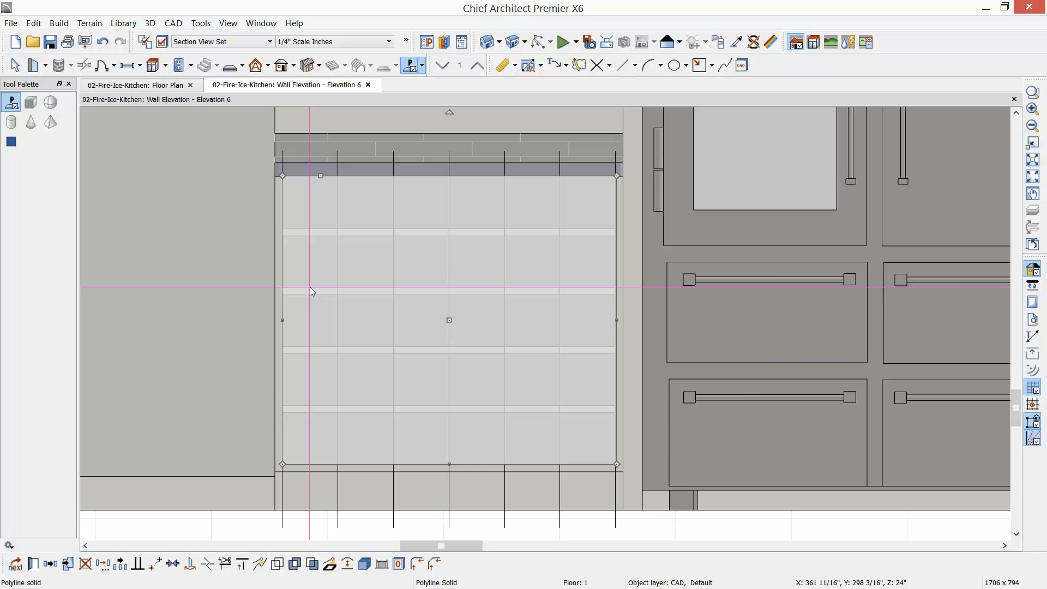
key(shift+t)
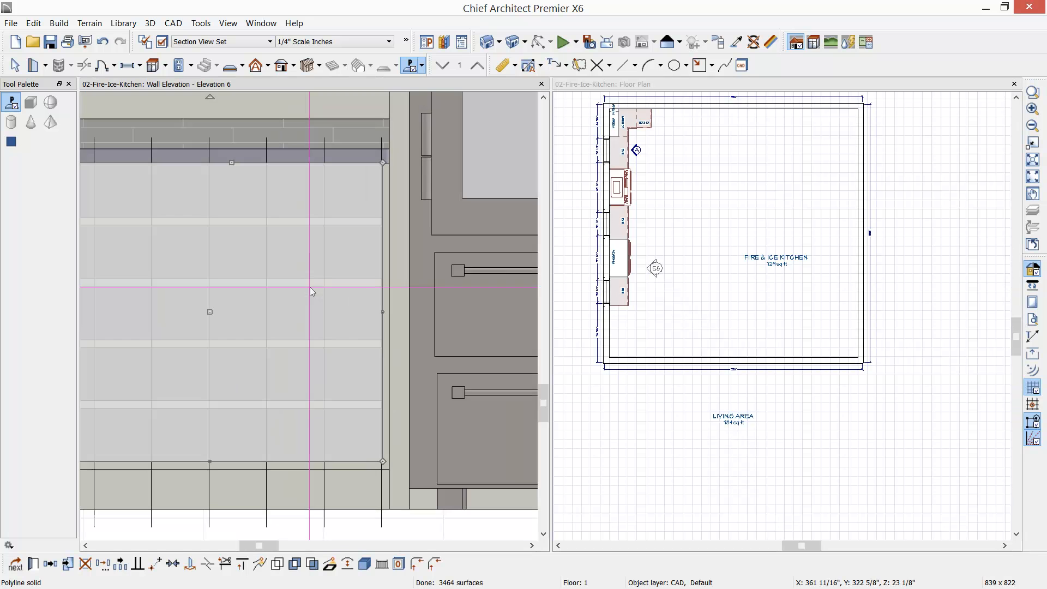
click(688, 81)
scroll(611, 302, up, 3)
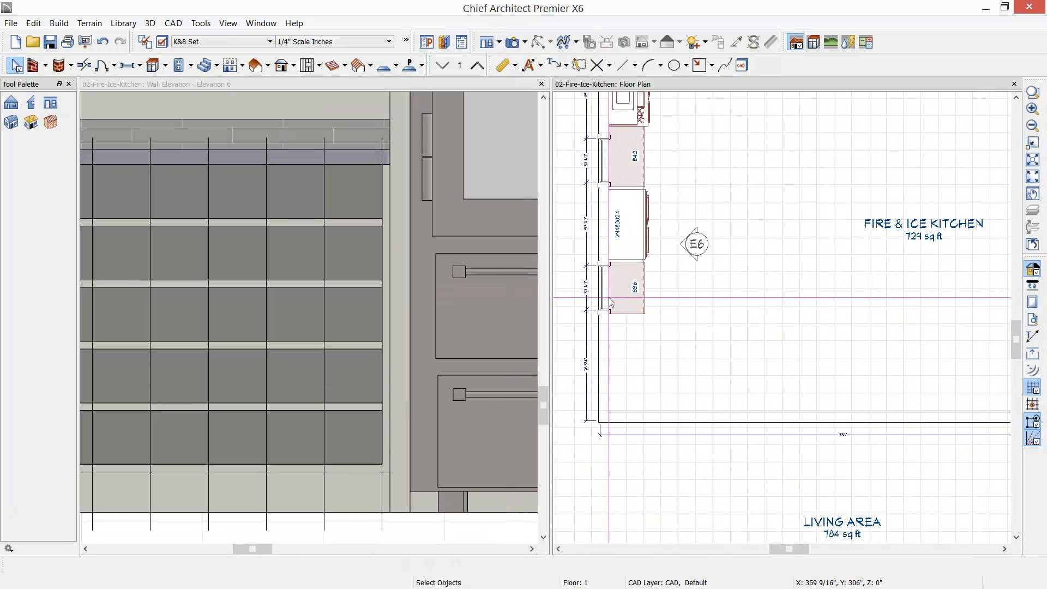
Turn on the display of the "CAD, Default" layer in the floor plan's K&B Set around the B36 cabinet.
scroll(610, 301, up, 5)
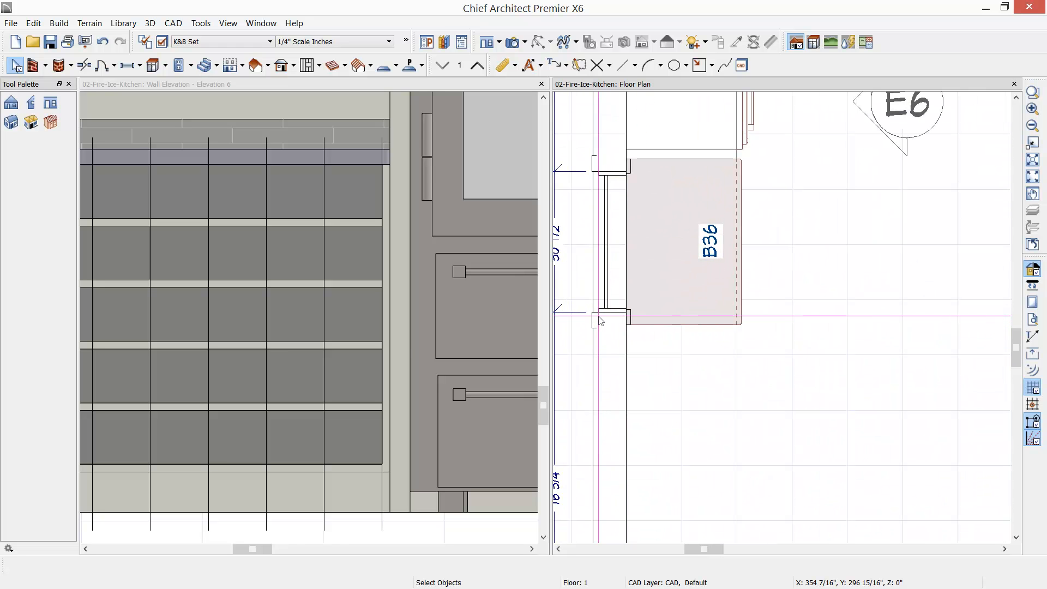
scroll(699, 456, up, 2)
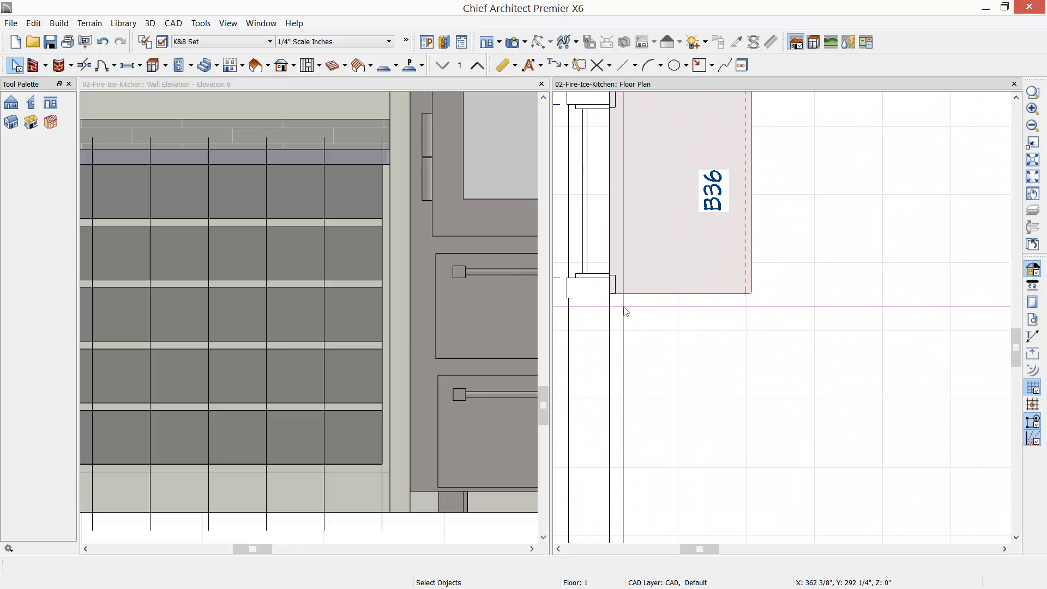
middle_drag(627, 308, 692, 409)
scroll(704, 378, up, 2)
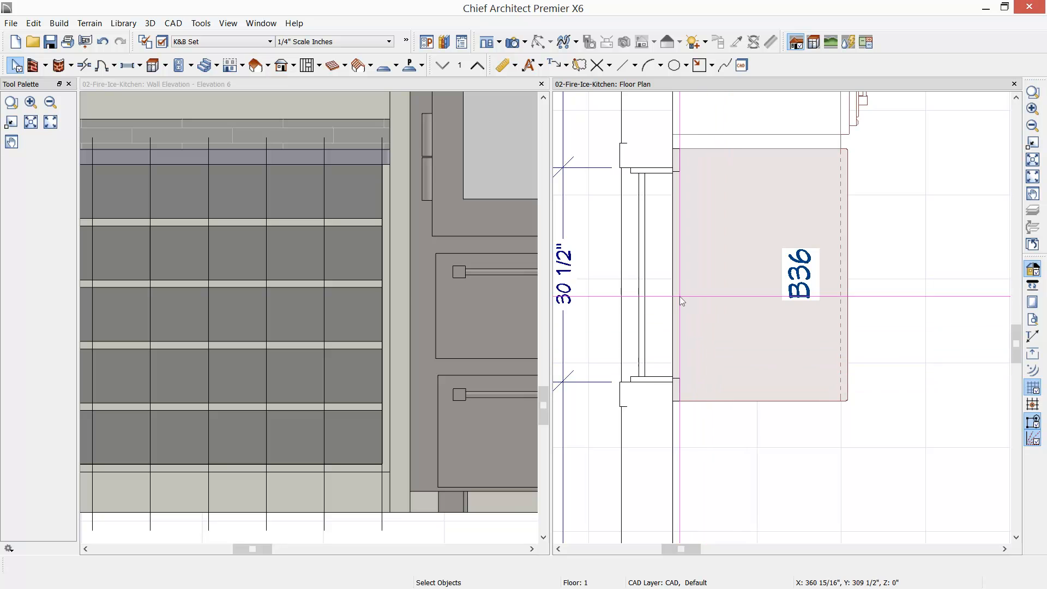
click(162, 42)
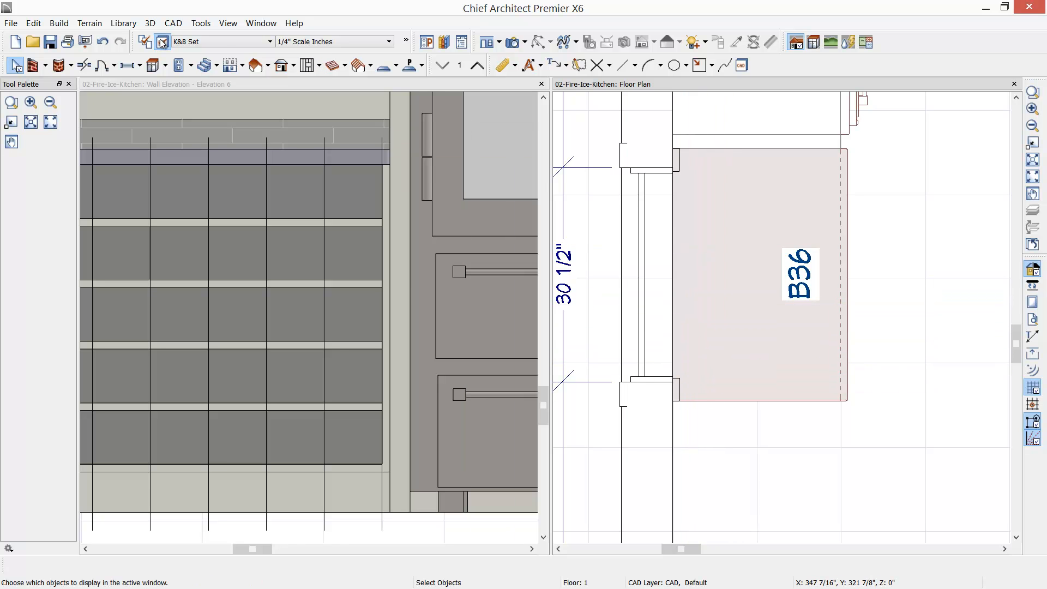
click(557, 309)
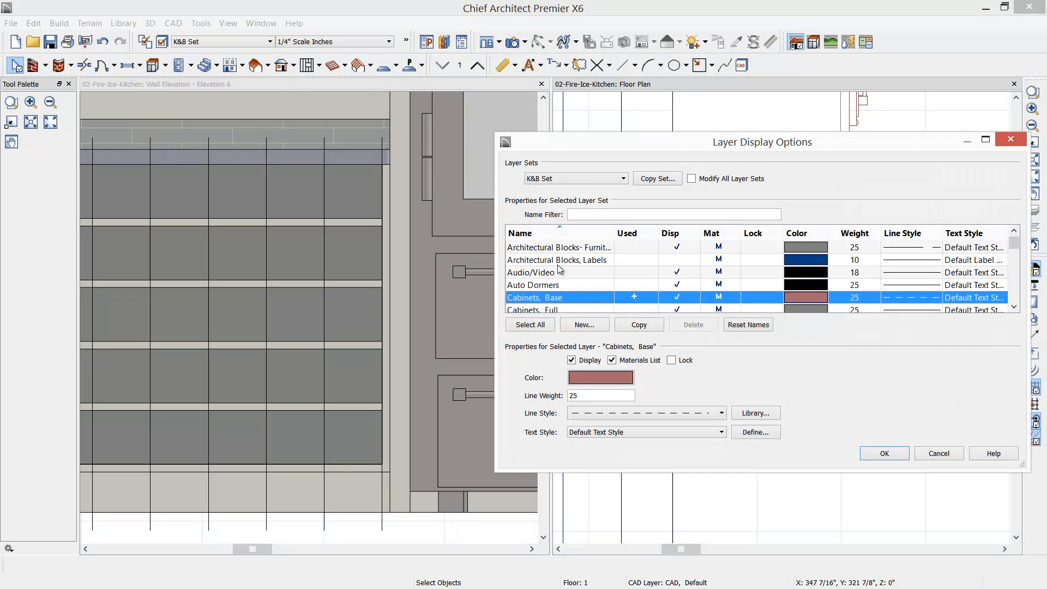
scroll(559, 267, down, 1)
scroll(559, 267, down, 3)
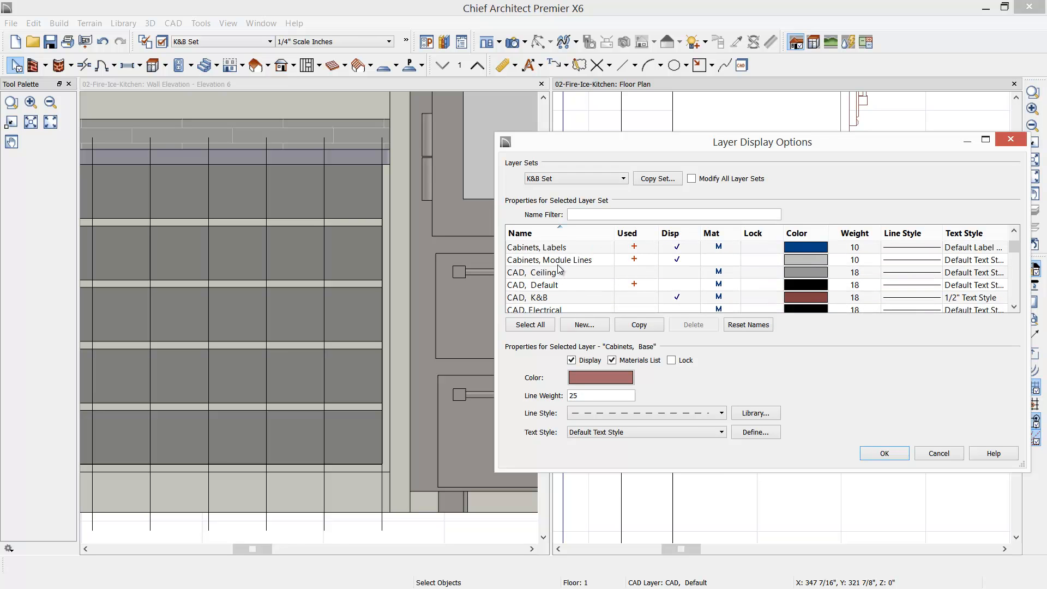
click(690, 285)
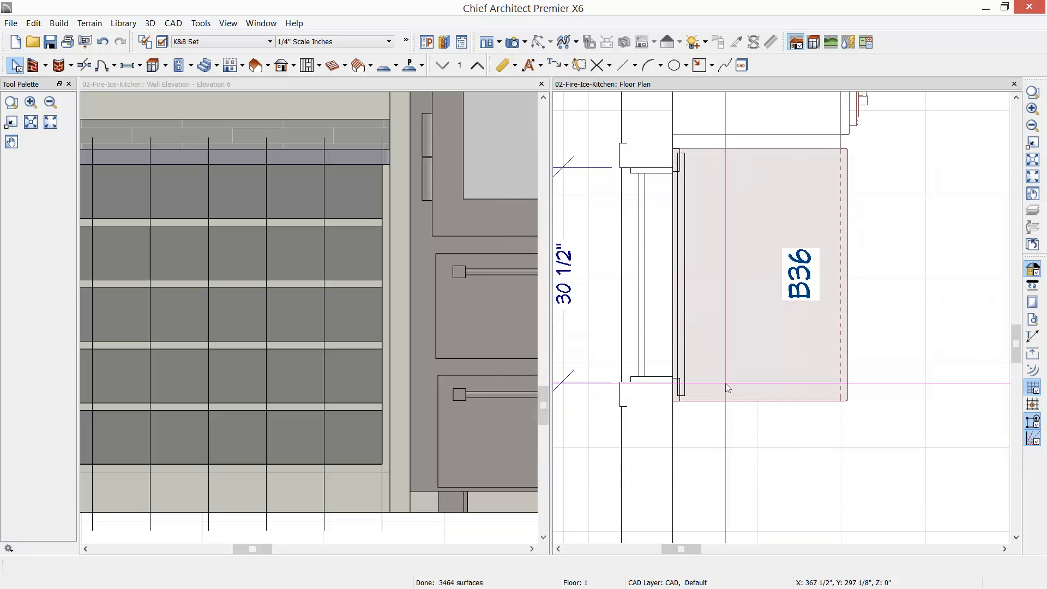
Move the polyline solid in the floor plan from the back of the B36 cabinet to its front edge.
scroll(716, 329, up, 1)
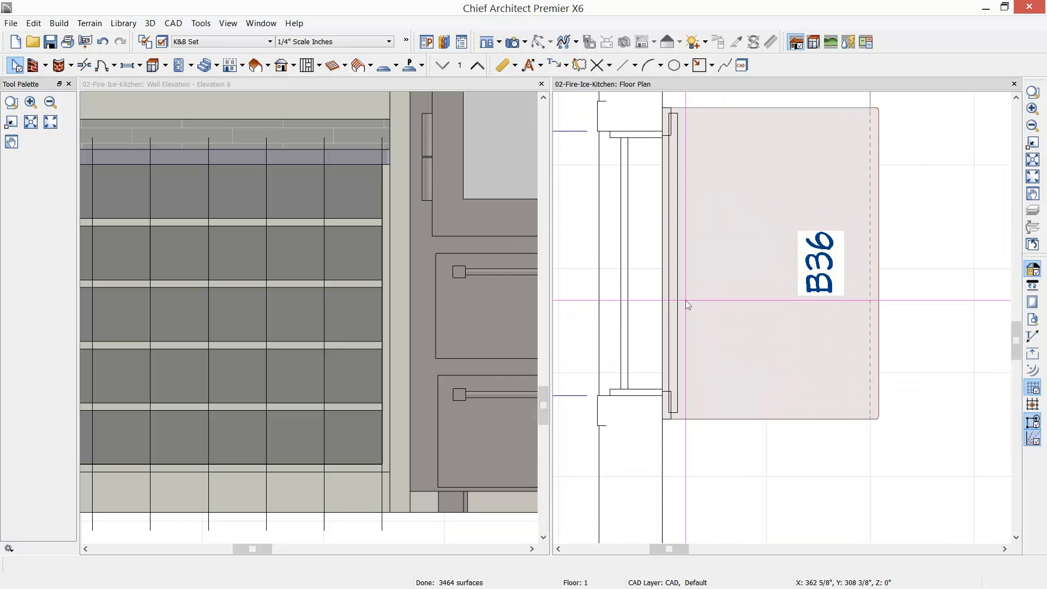
click(672, 296)
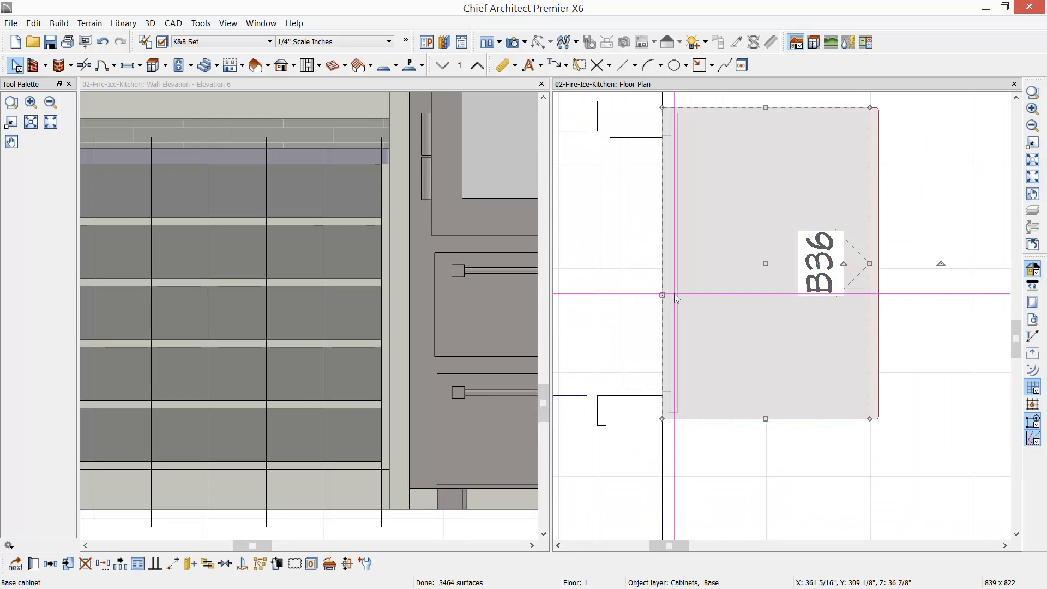
key(Tab)
drag(671, 263, 862, 267)
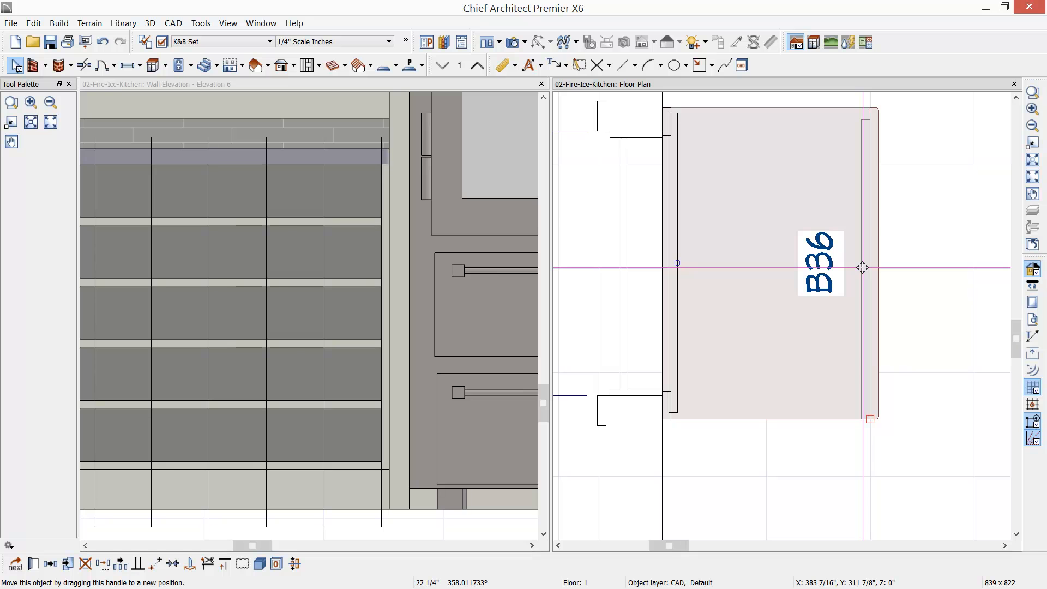
drag(862, 267, 862, 268)
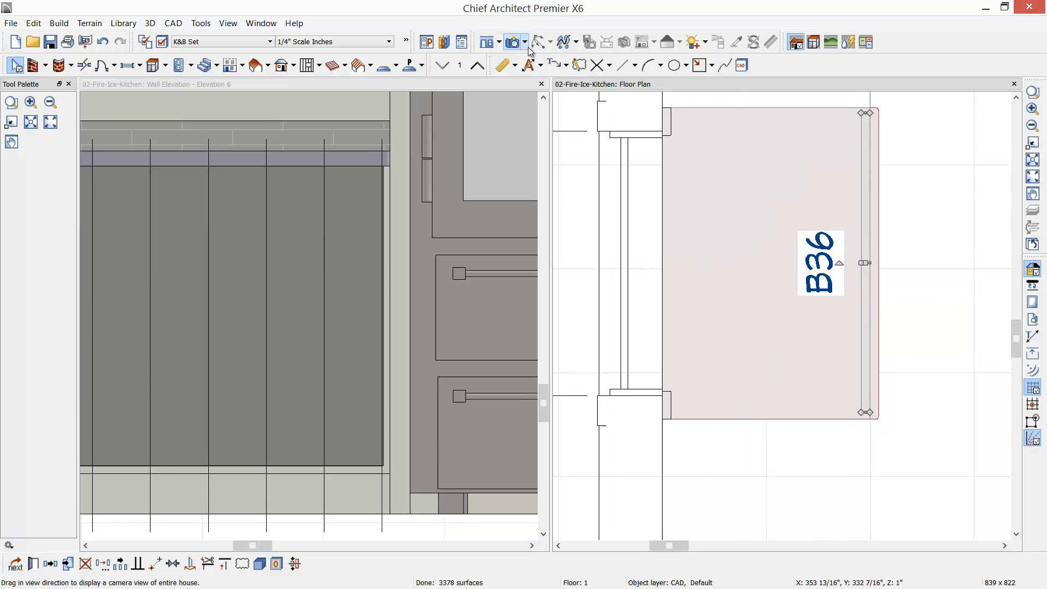
Create a backclipped cross section through the B36 cabinet, inspect the solid's fit against the countertop, shelves and cabinet bottom, and close the view.
click(501, 43)
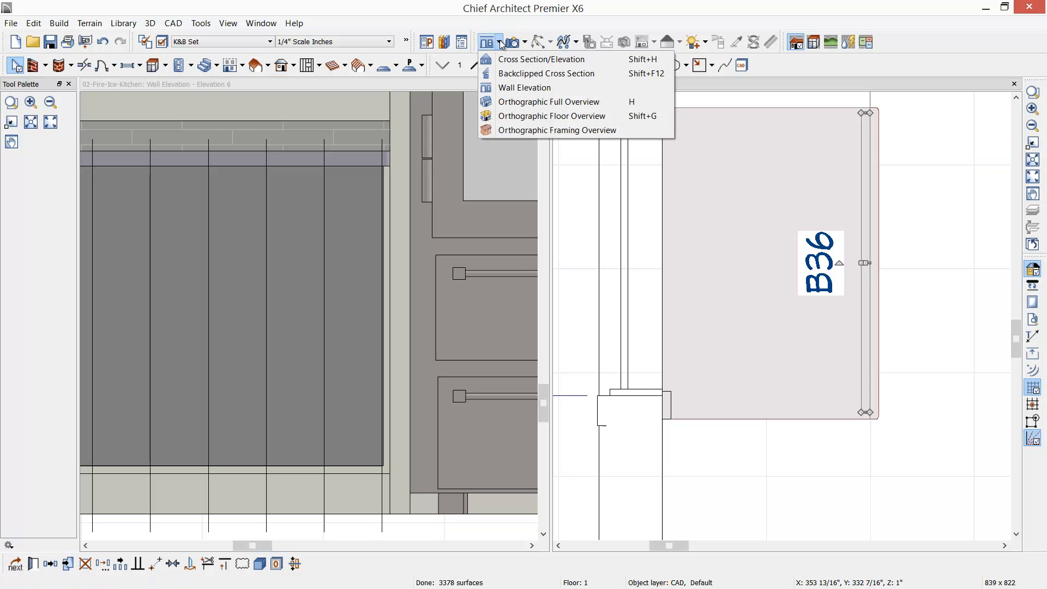
click(517, 77)
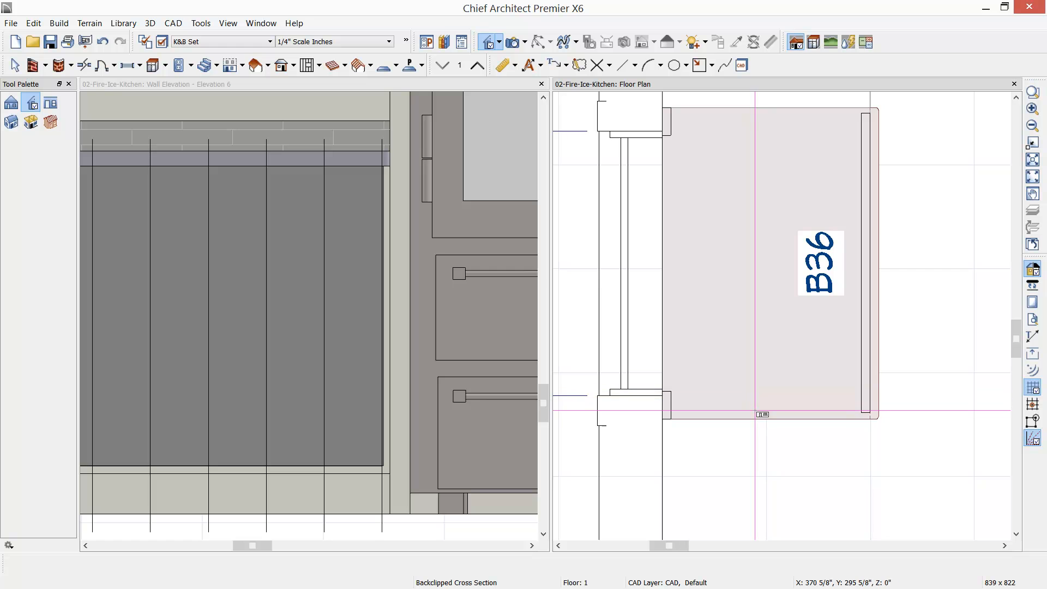
drag(752, 402, 750, 315)
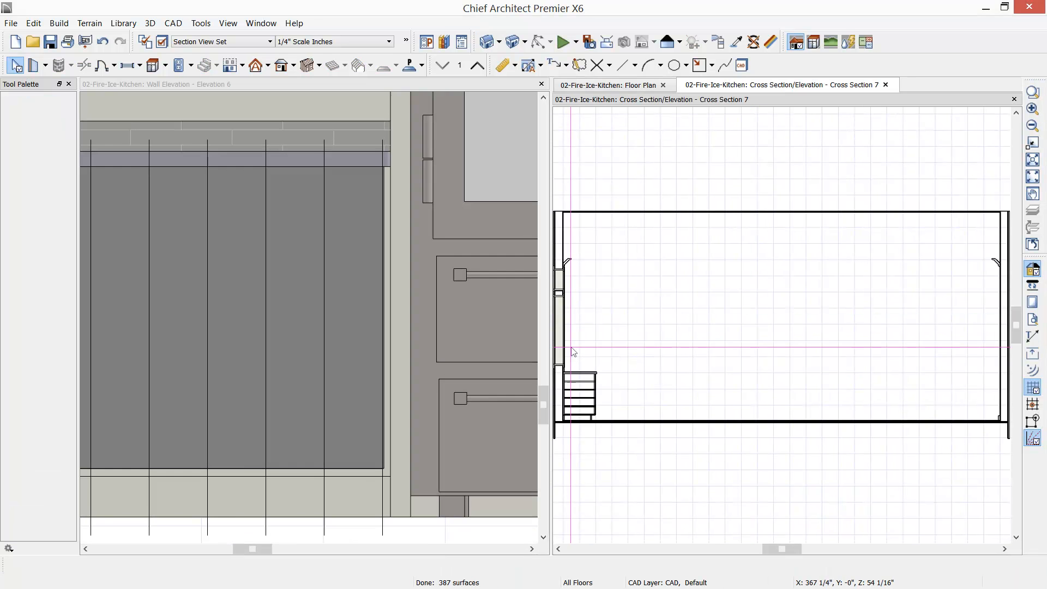
scroll(604, 391, up, 5)
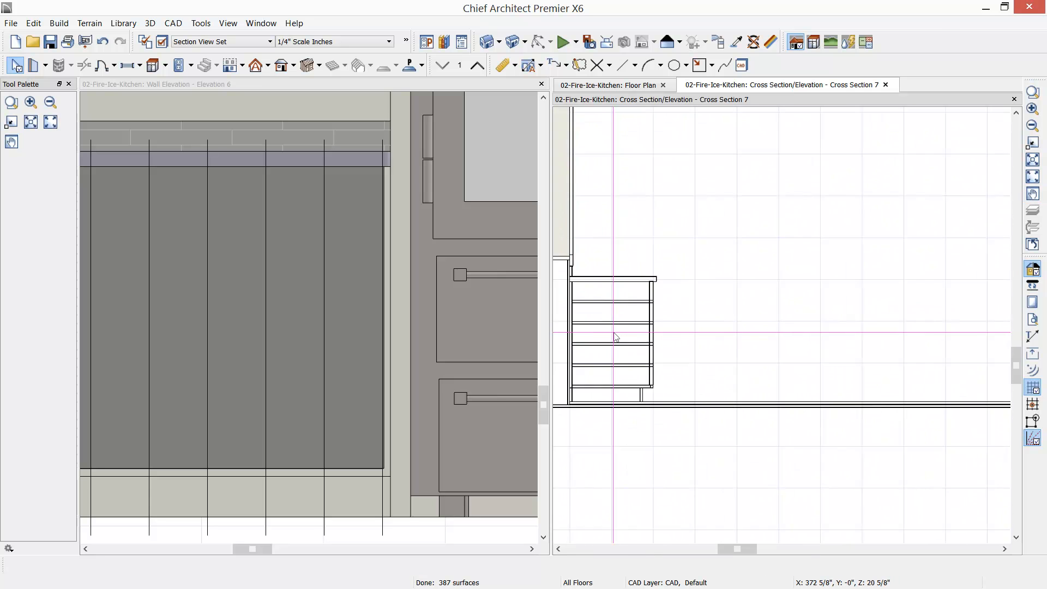
scroll(614, 337, up, 4)
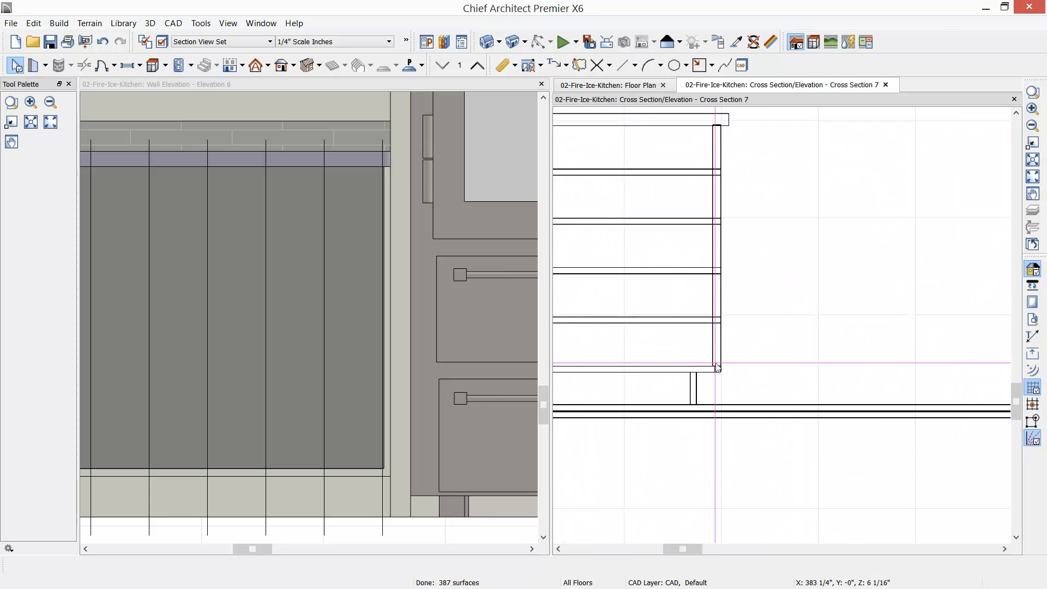
scroll(743, 391, up, 5)
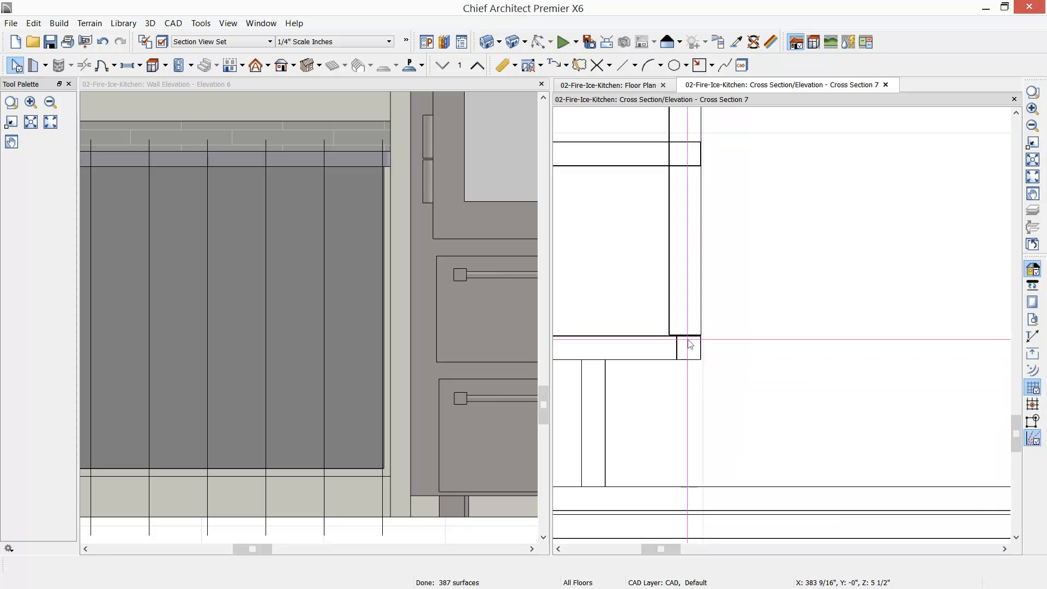
middle_drag(725, 208, 769, 506)
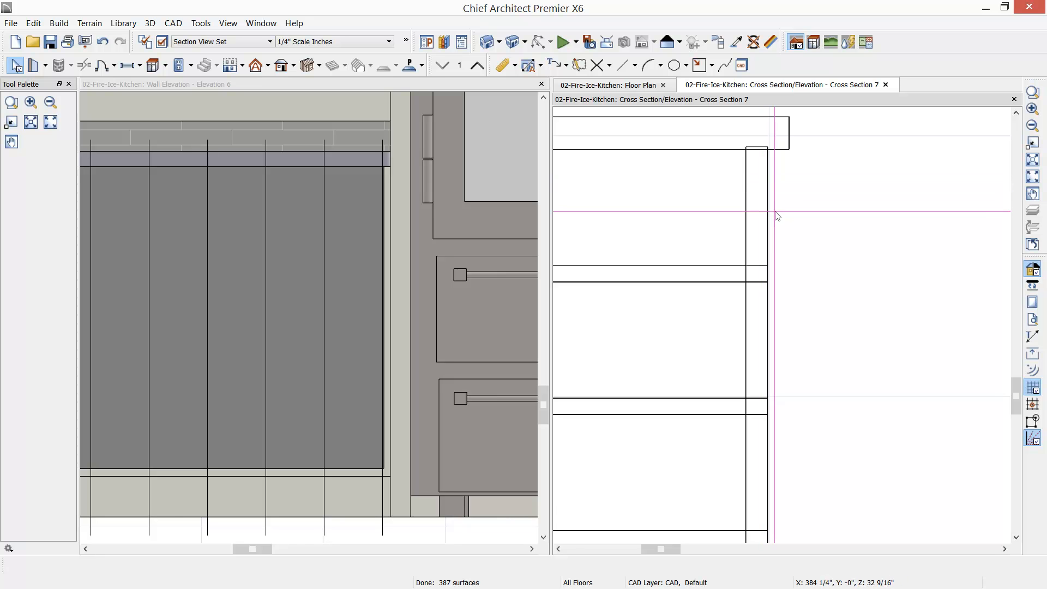
scroll(777, 216, down, 1)
scroll(776, 215, down, 2)
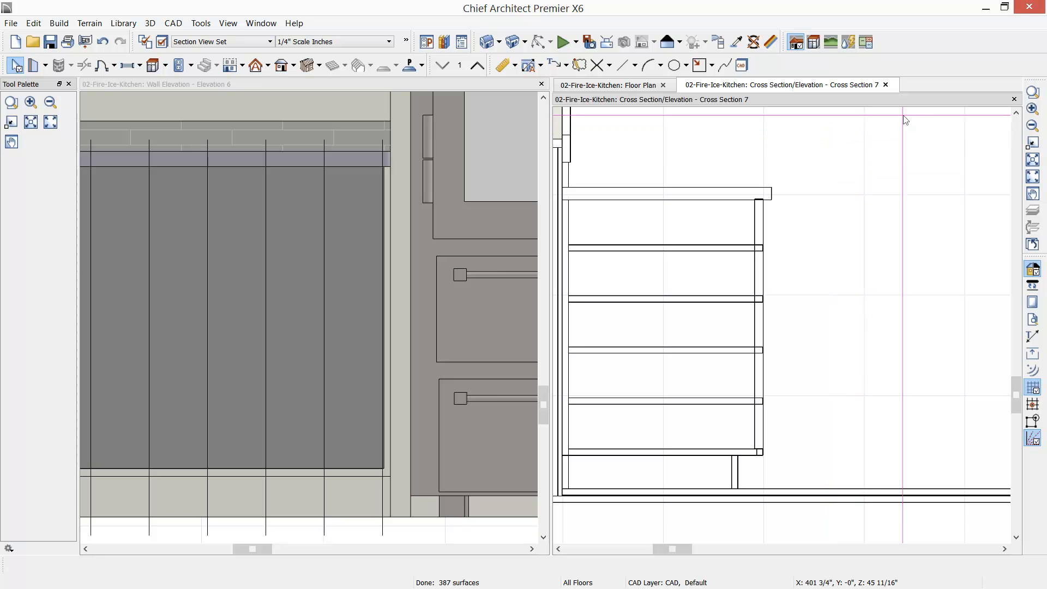
click(1013, 100)
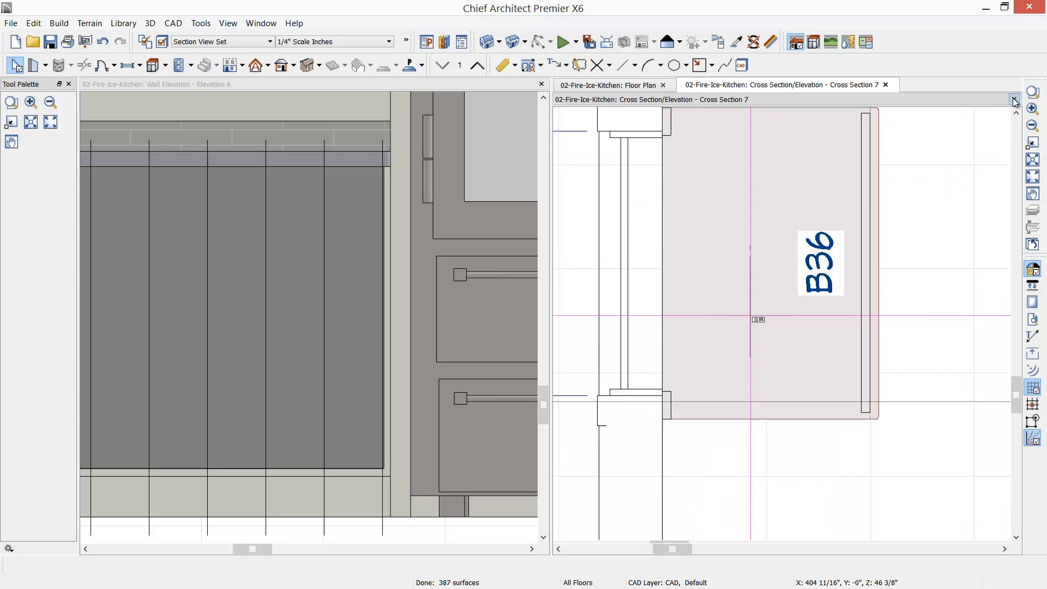
Maximize the views, redo the last change to the cabinet-front solid in the floor plan, and return to the wall elevation.
double_click(419, 82)
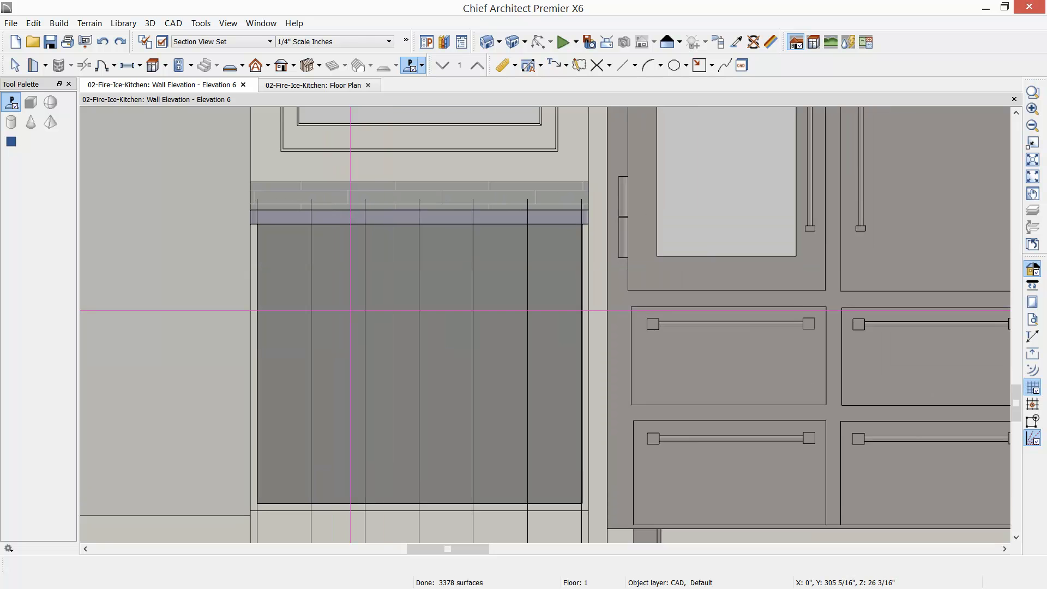
click(321, 85)
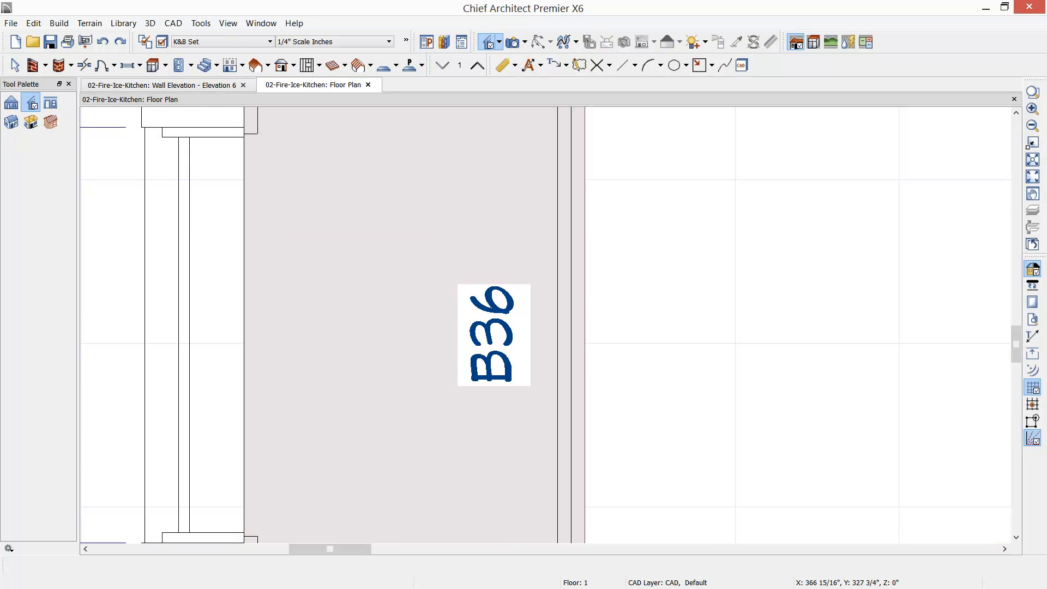
scroll(523, 313, down, 1)
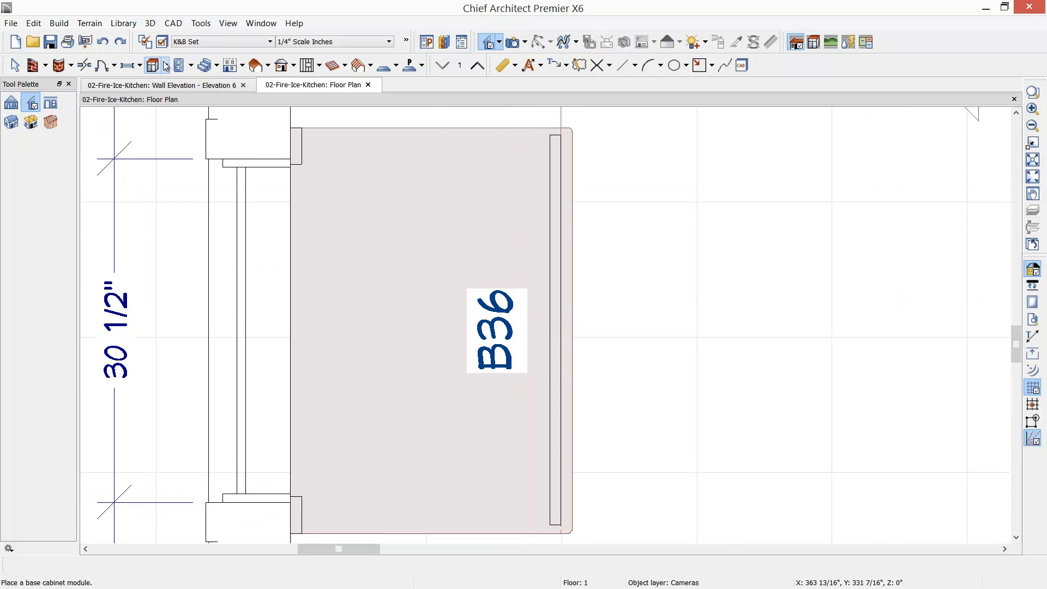
click(122, 42)
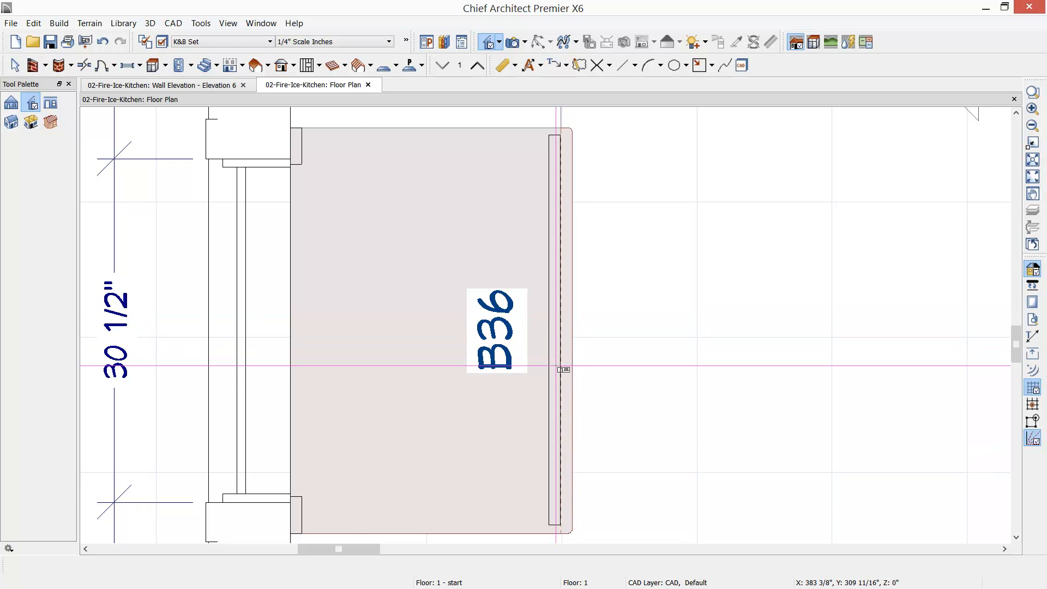
click(218, 86)
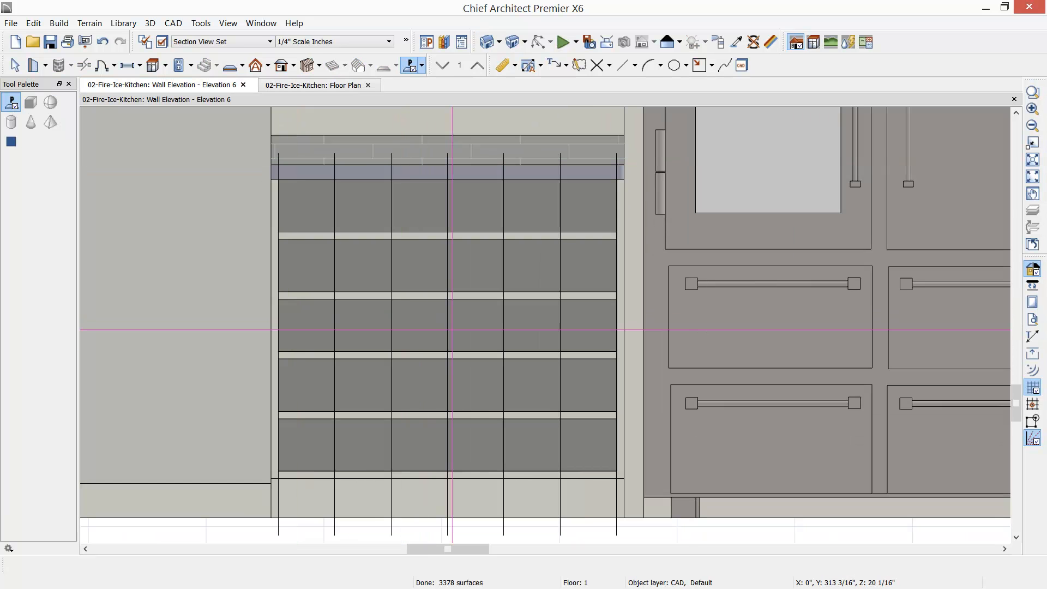
Draw a CAD circle about 4 3/16" in diameter in the upper-left opening of the wine rack grid.
scroll(403, 317, up, 2)
middle_drag(402, 316, 393, 322)
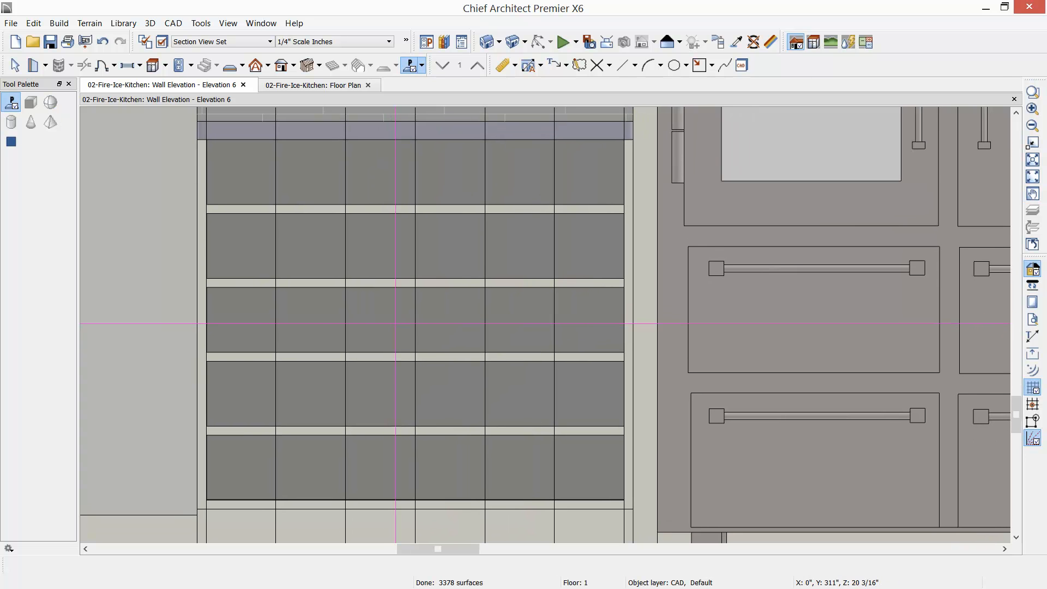
click(173, 23)
mouse_move(322, 99)
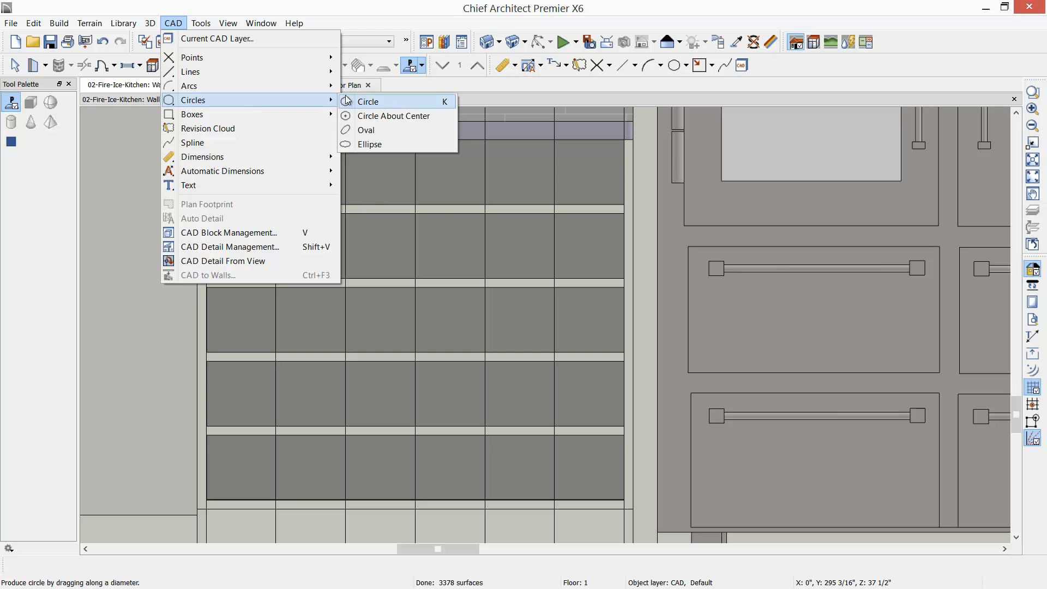
click(361, 102)
drag(224, 160, 265, 190)
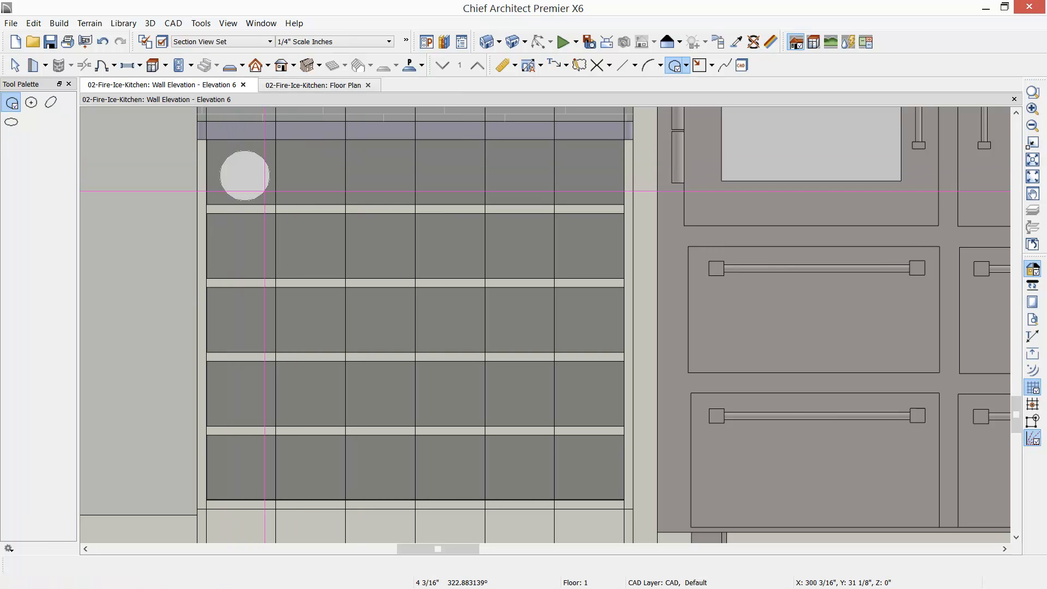
Set the diameter of the circle in the upper-left wine rack opening to 4 1/4".
scroll(265, 191, up, 3)
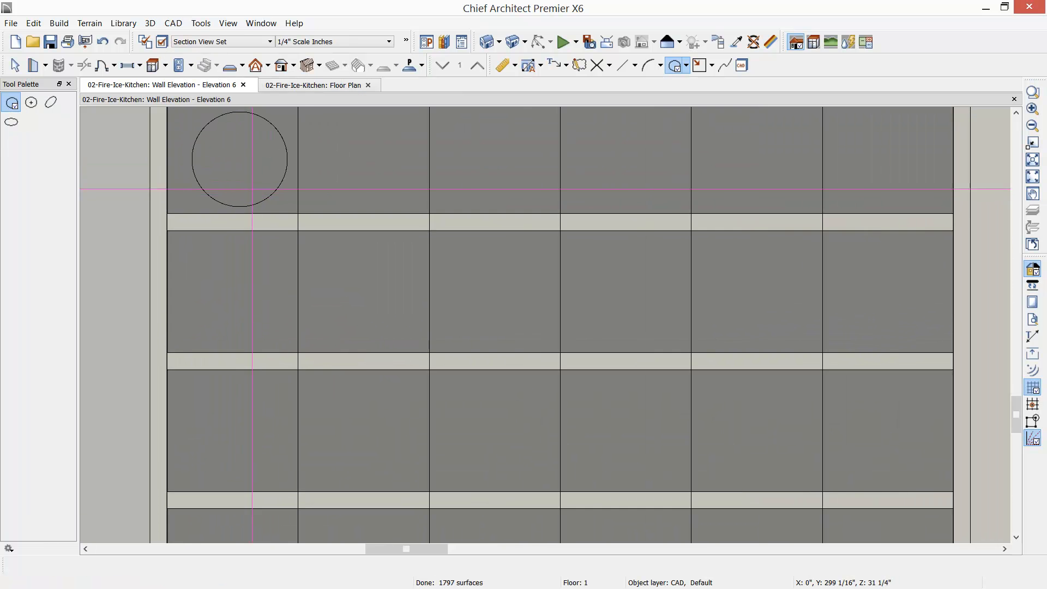
middle_drag(252, 181, 340, 234)
scroll(339, 235, up, 1)
click(389, 243)
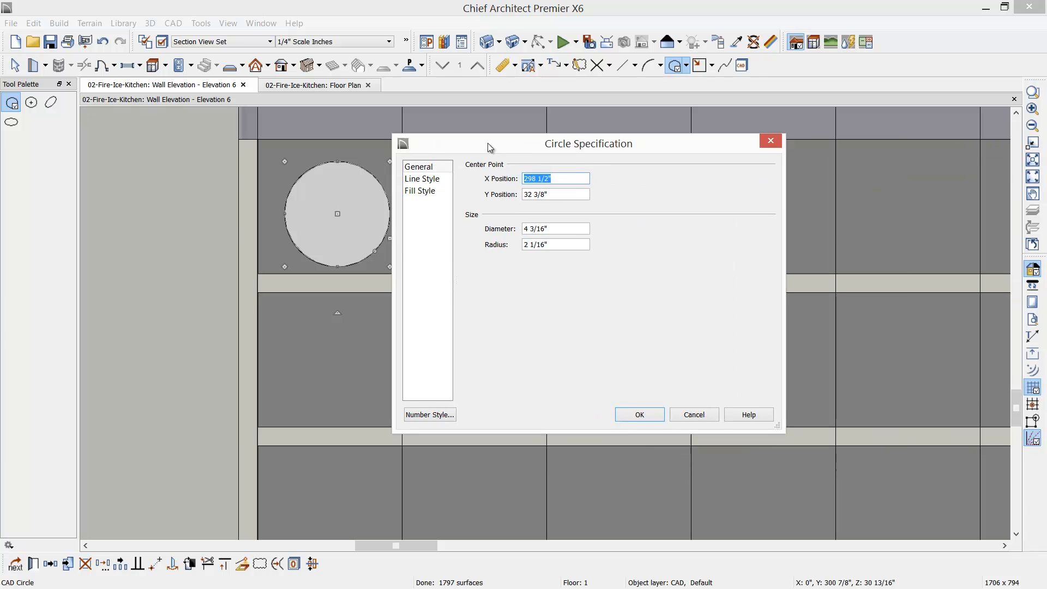
drag(550, 224, 478, 226)
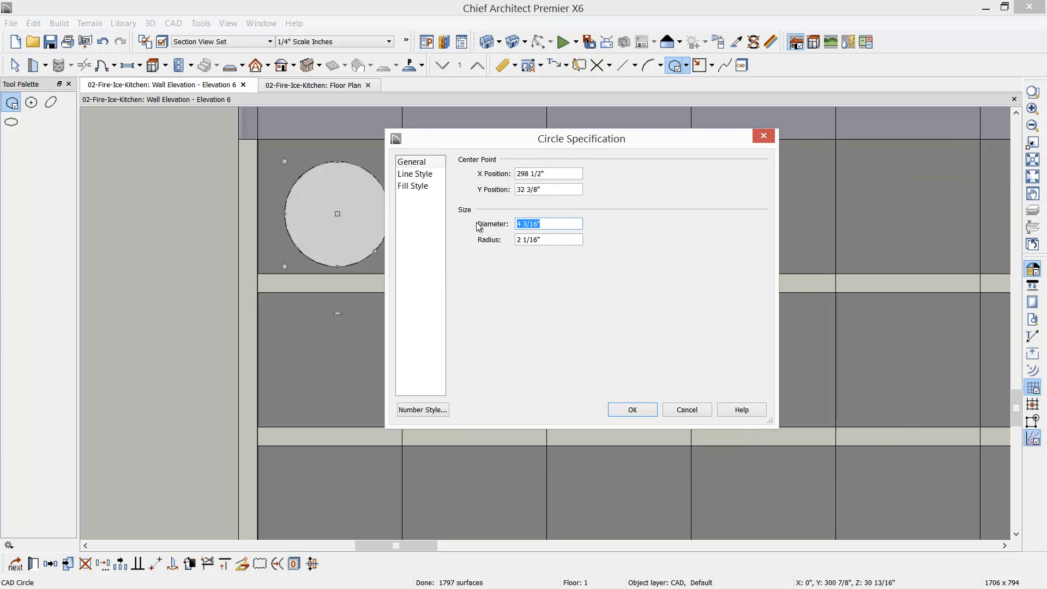
click(524, 224)
key(shift+End)
text(1/4)
key(Tab)
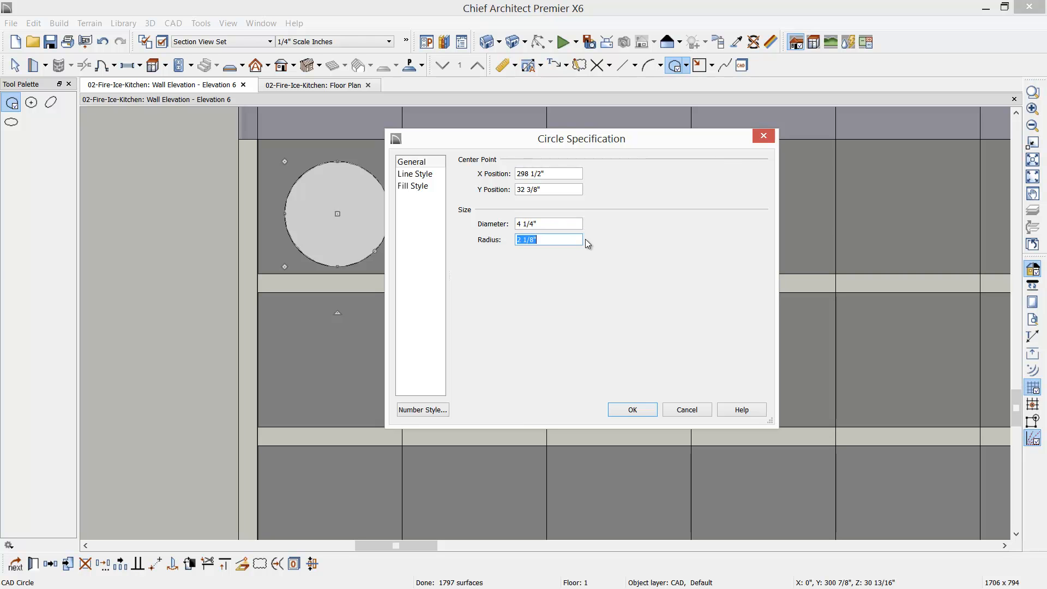
click(644, 415)
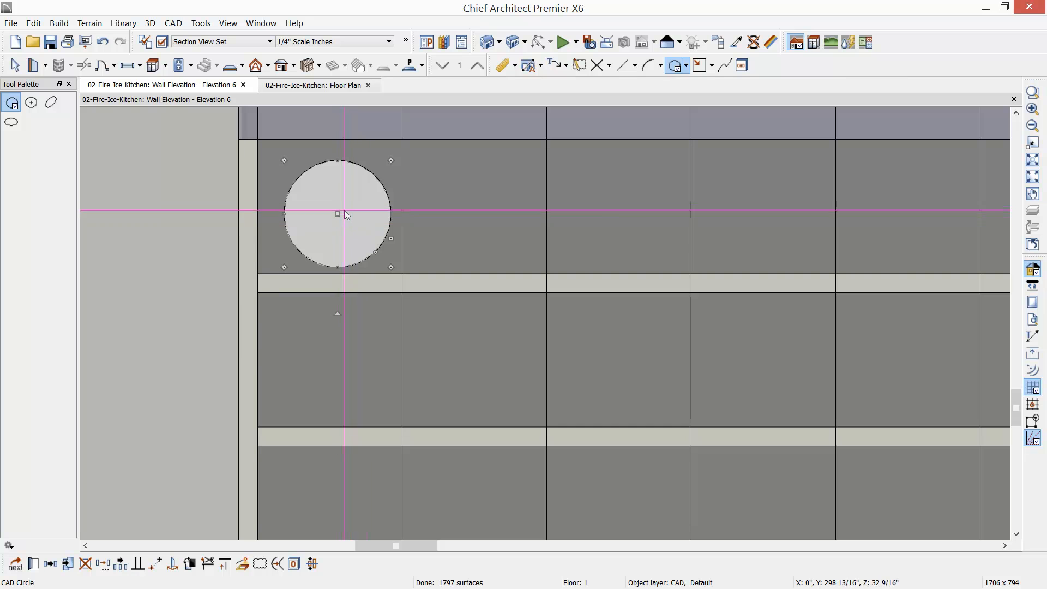
Turn on temporary dimensions and show them for the circle in the upper-left wine rack opening.
click(1032, 338)
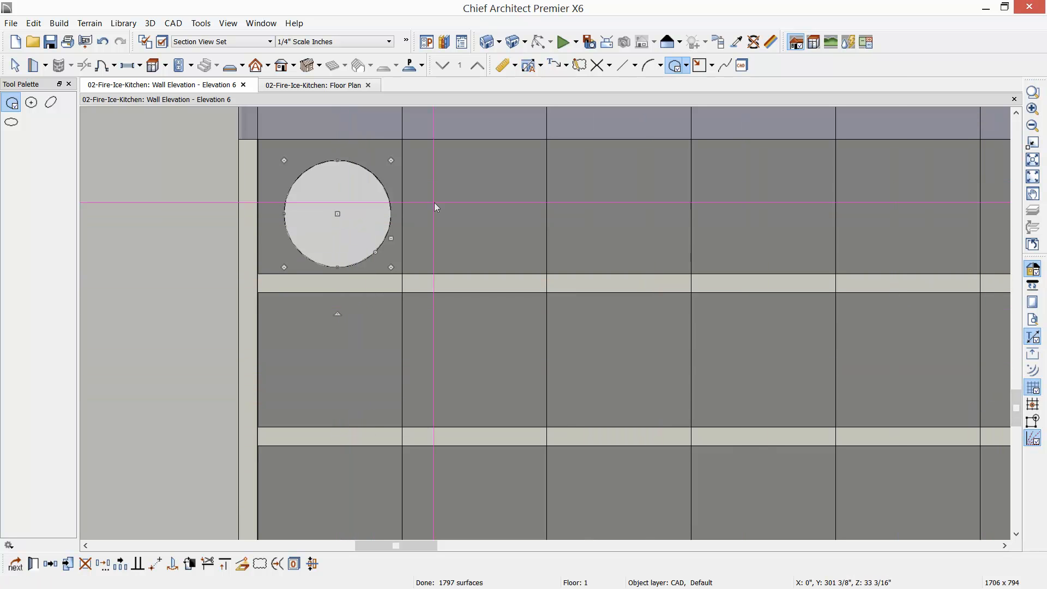
click(371, 202)
click(390, 222)
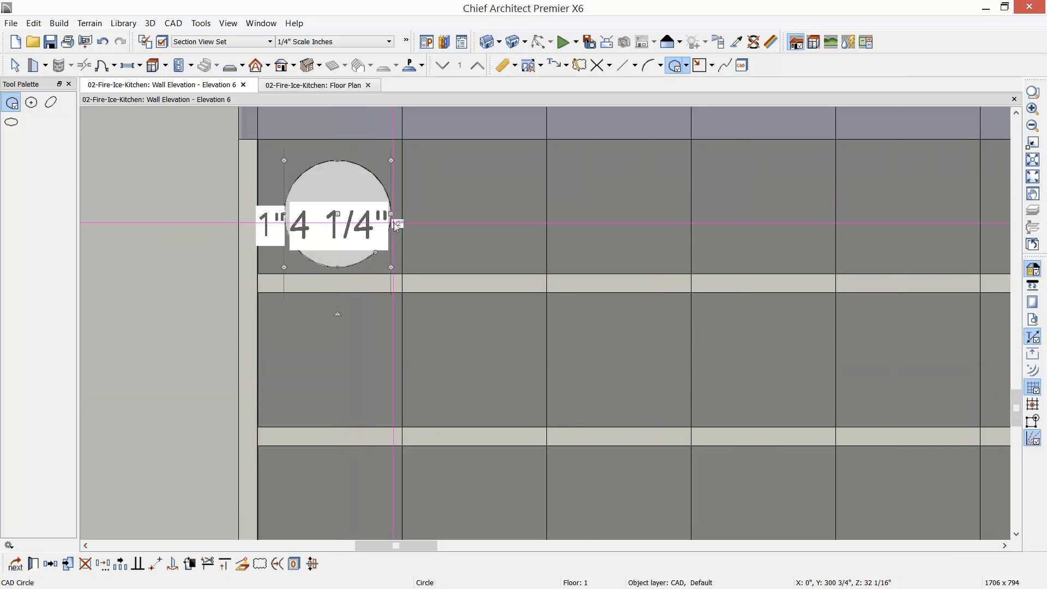
Try to set the gap between the circle and the grid line on its right to 3/4" by resizing, and undo it.
scroll(394, 226, up, 1)
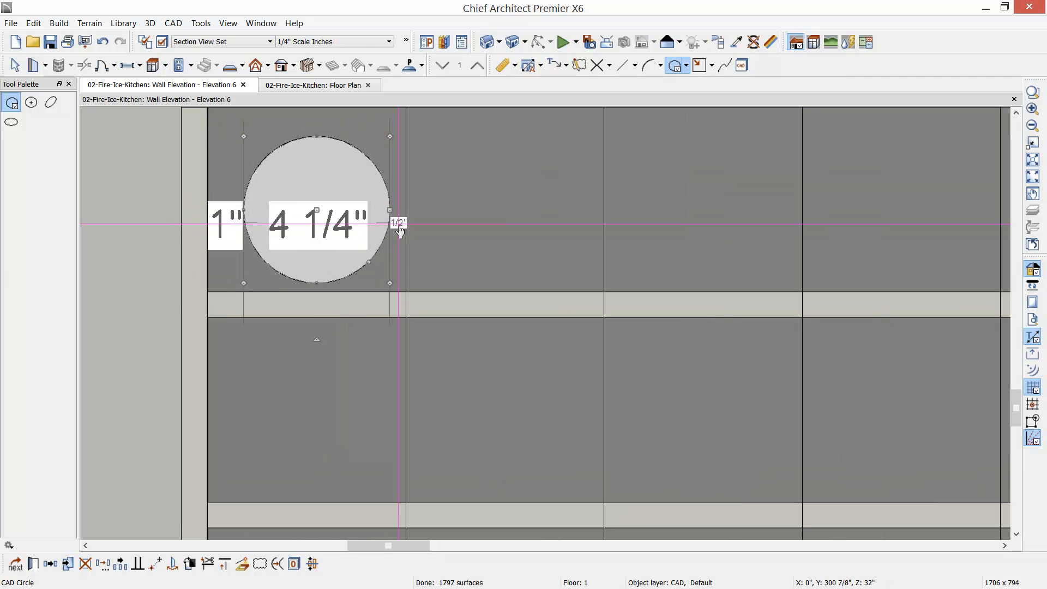
click(396, 223)
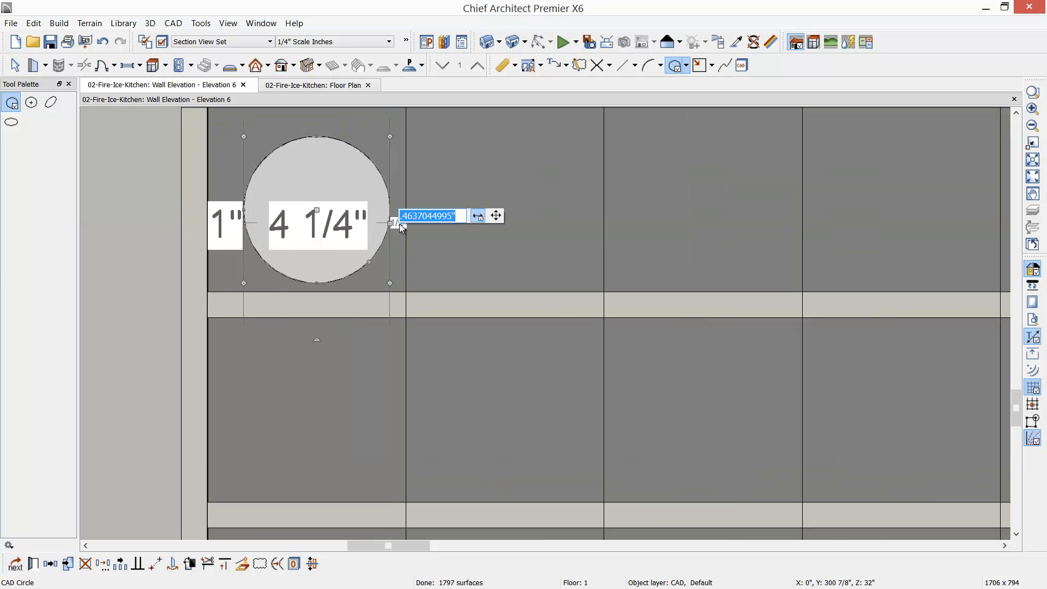
text(.75)
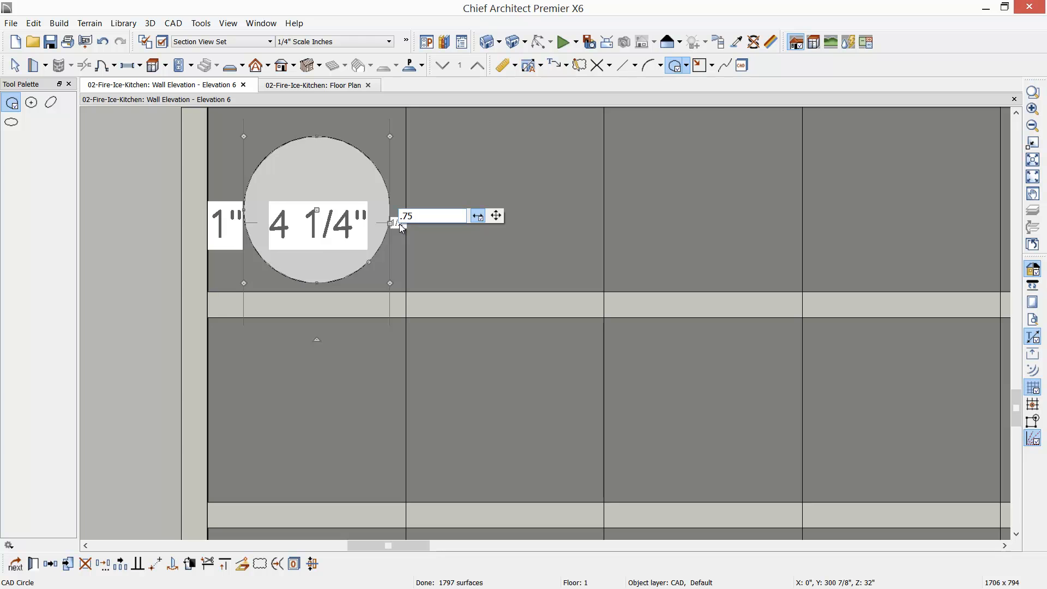
key(Return)
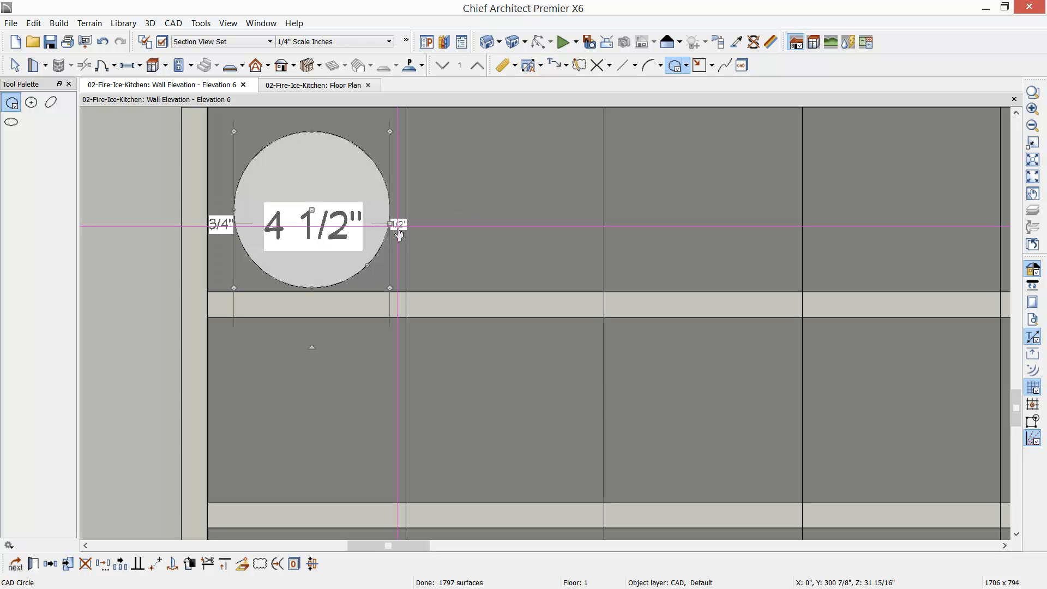
scroll(399, 234, down, 2)
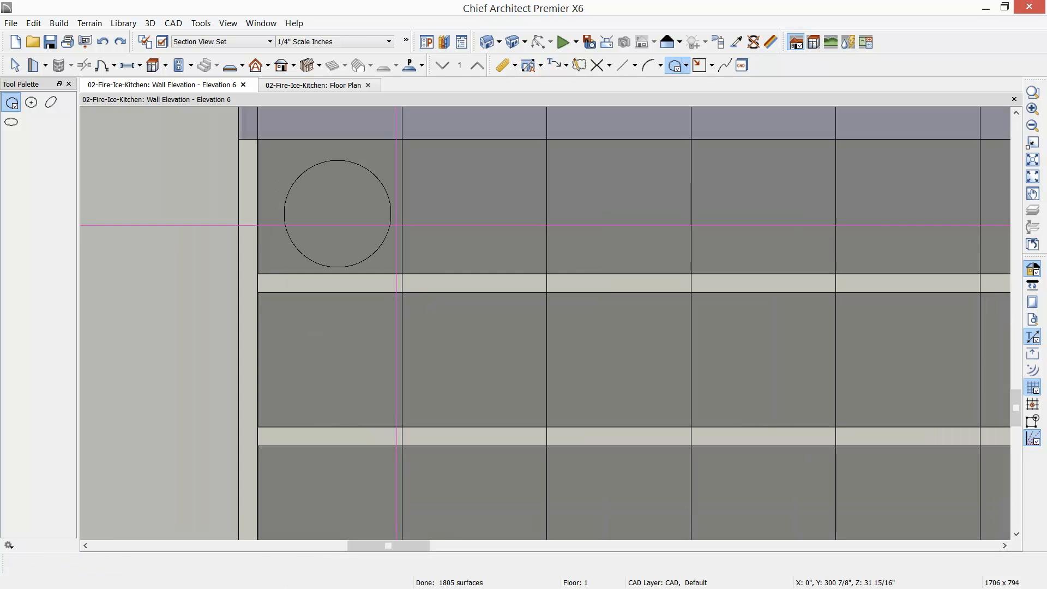
Move the circle, keeping its size, so its gap to the grid line on its right is 3/4".
scroll(393, 221, up, 2)
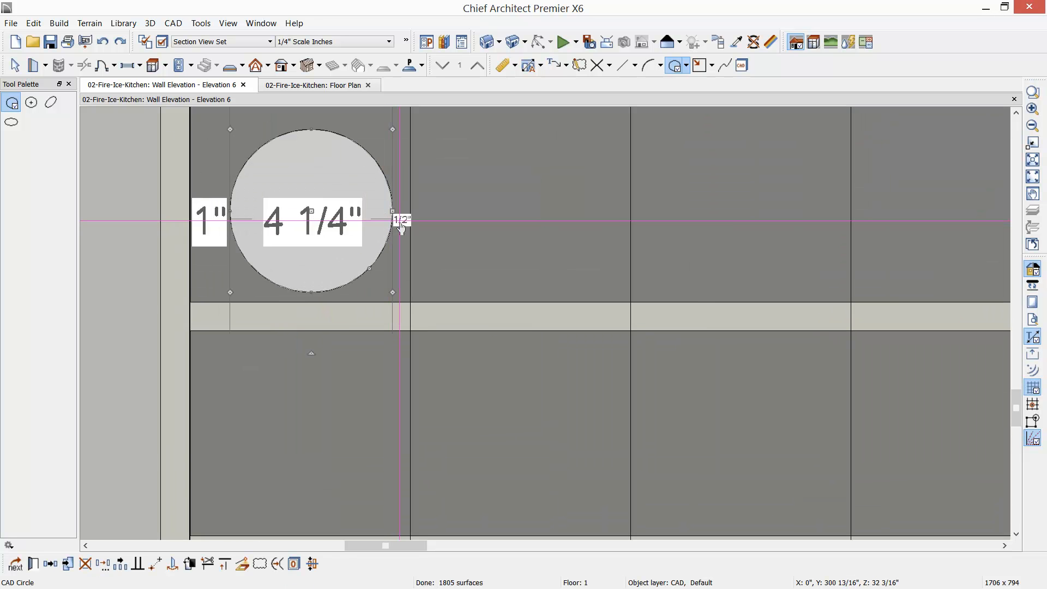
scroll(400, 220, up, 2)
click(410, 223)
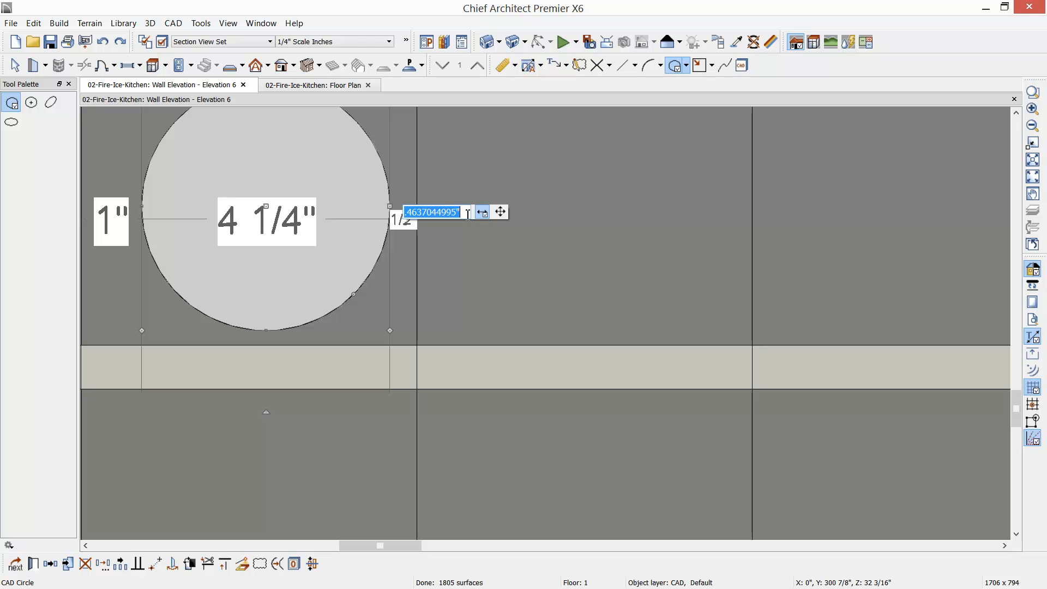
key(BackSpace)
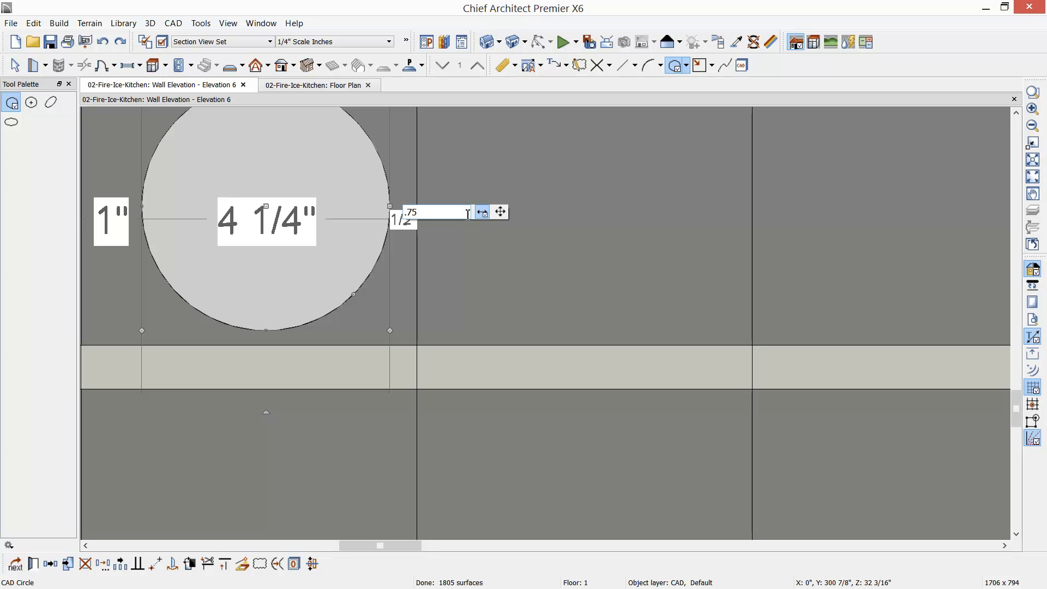
click(502, 212)
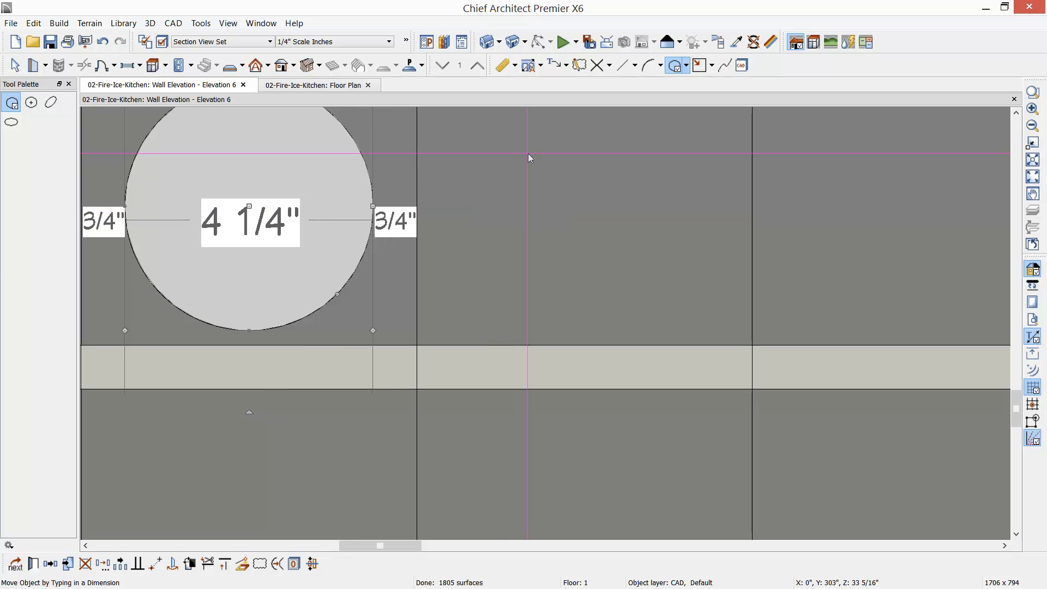
Move the circle straight down onto the top edge of the first shelf, and compare the layout with the wine rack reference photo.
drag(247, 207, 247, 220)
scroll(276, 302, down, 1)
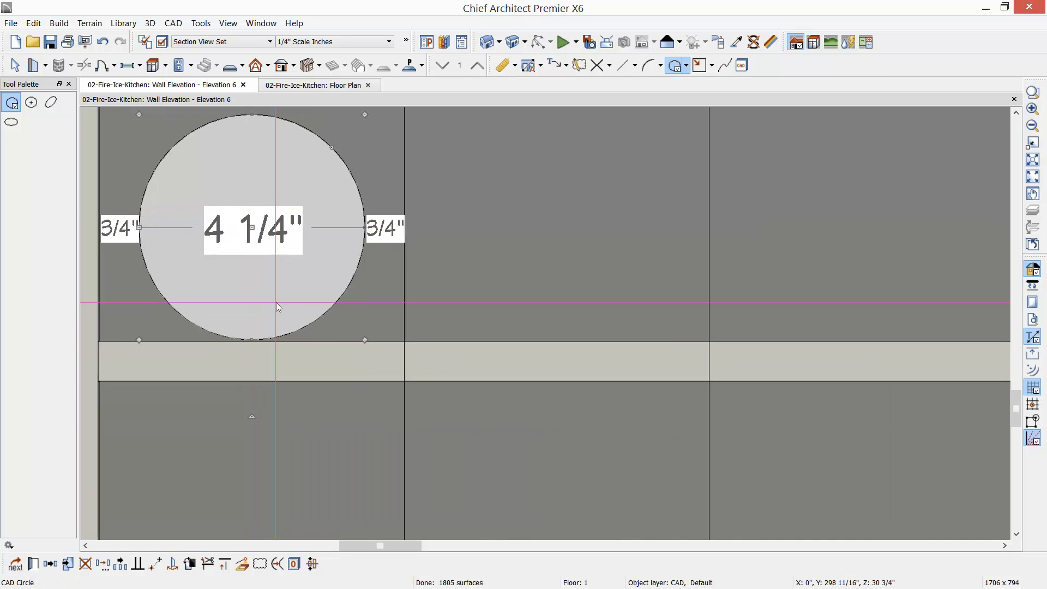
scroll(275, 302, down, 5)
key(space)
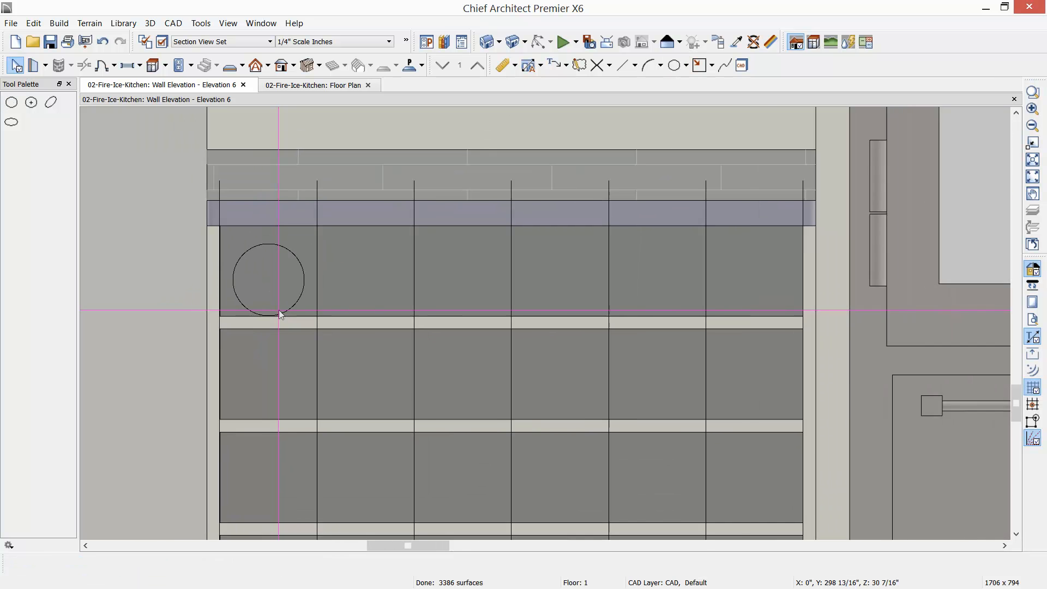
scroll(279, 310, down, 1)
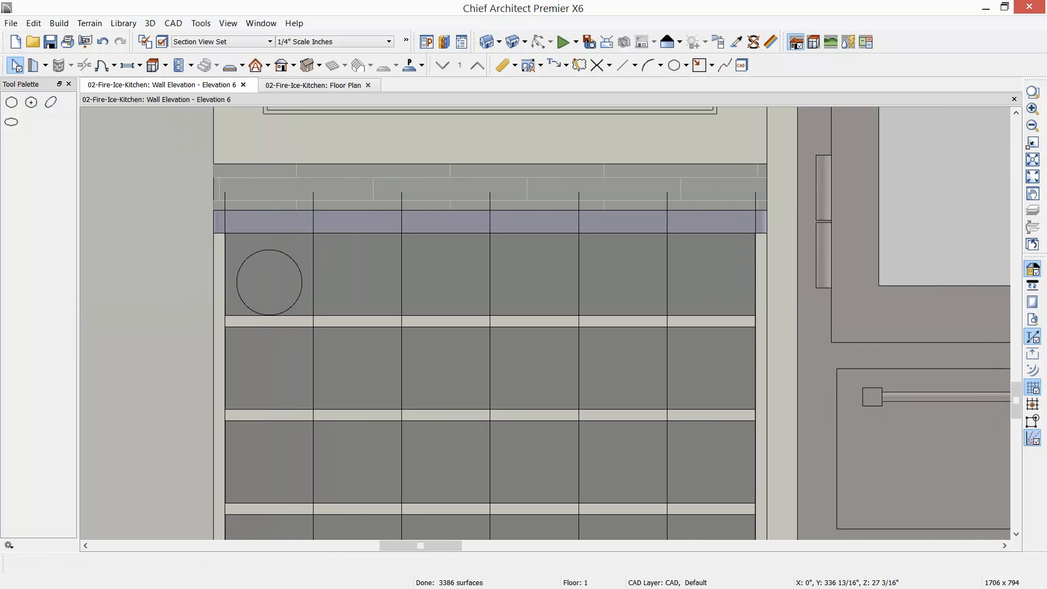
key(alt+Tab)
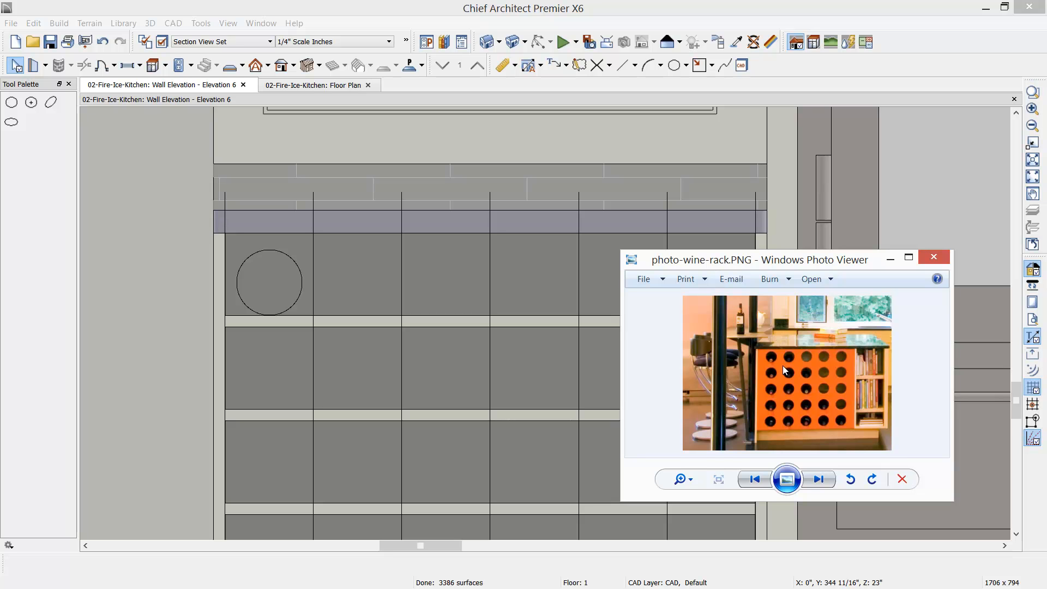
click(934, 257)
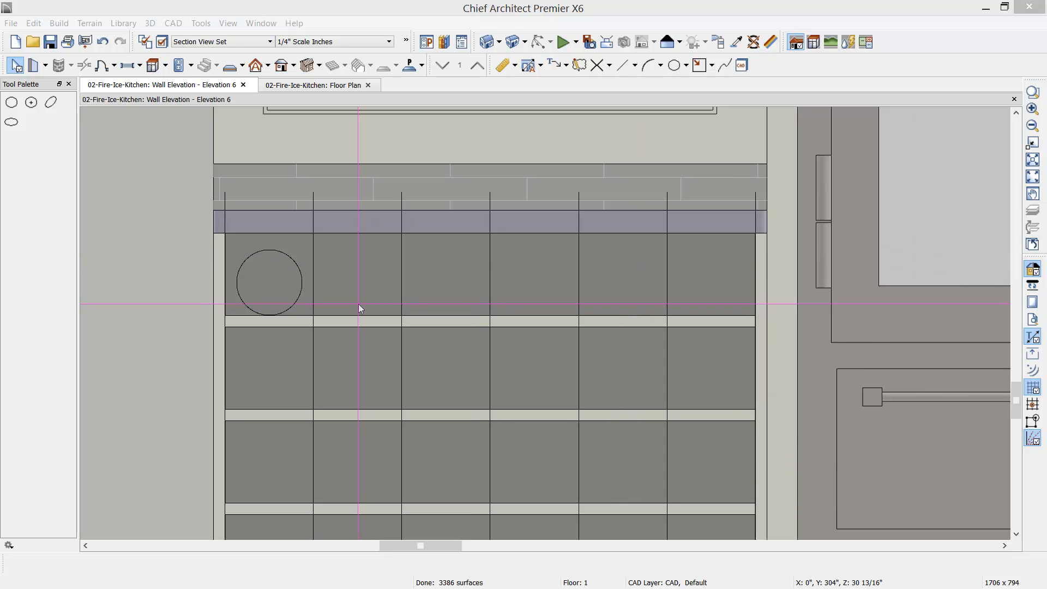
Convert the circle into a polyline solid and define it as a hole in the polyline solid.
click(294, 307)
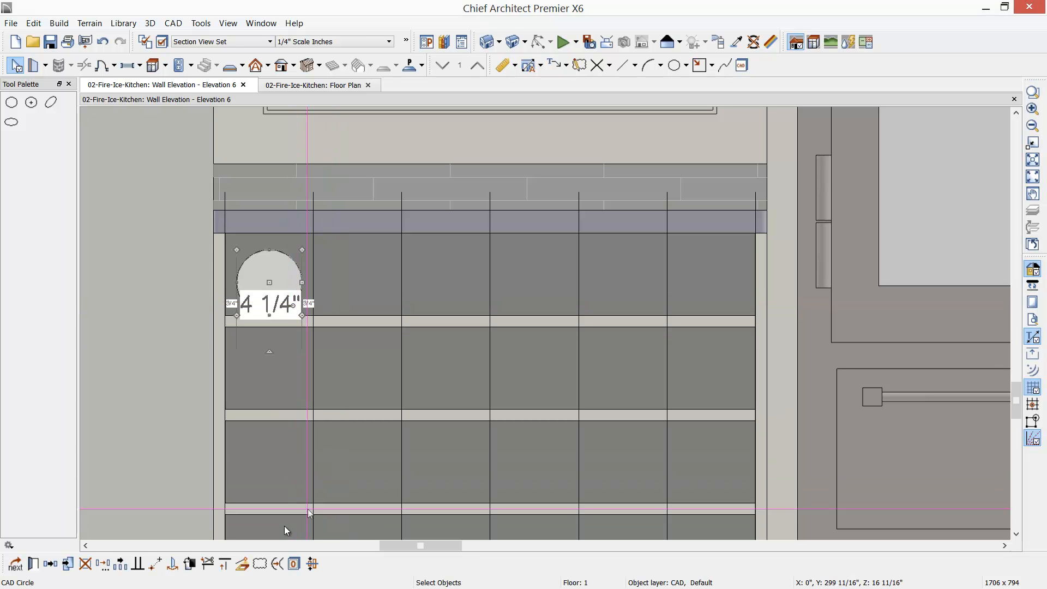
click(242, 565)
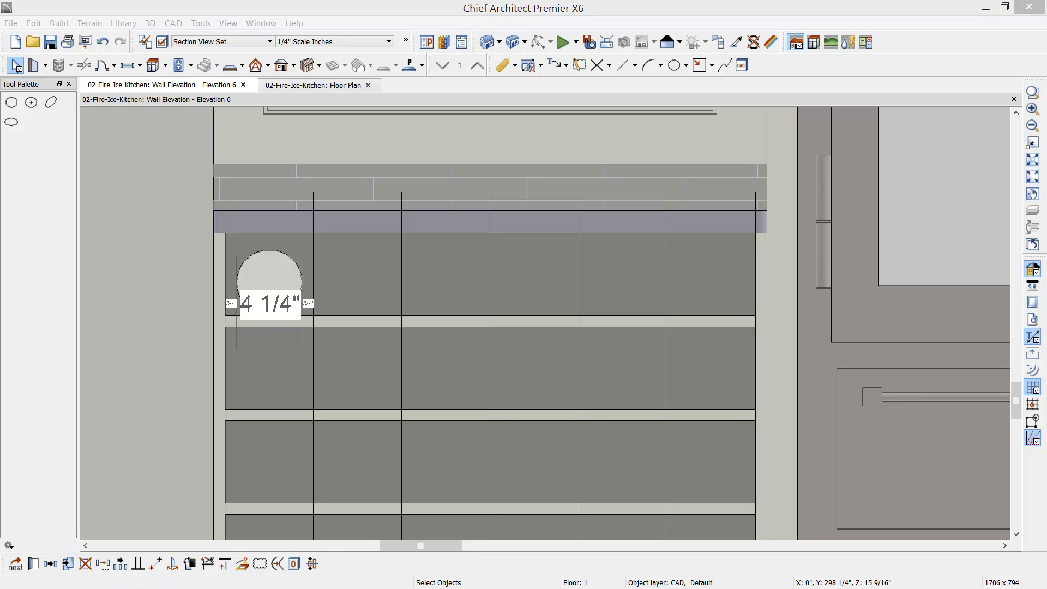
click(526, 363)
click(589, 440)
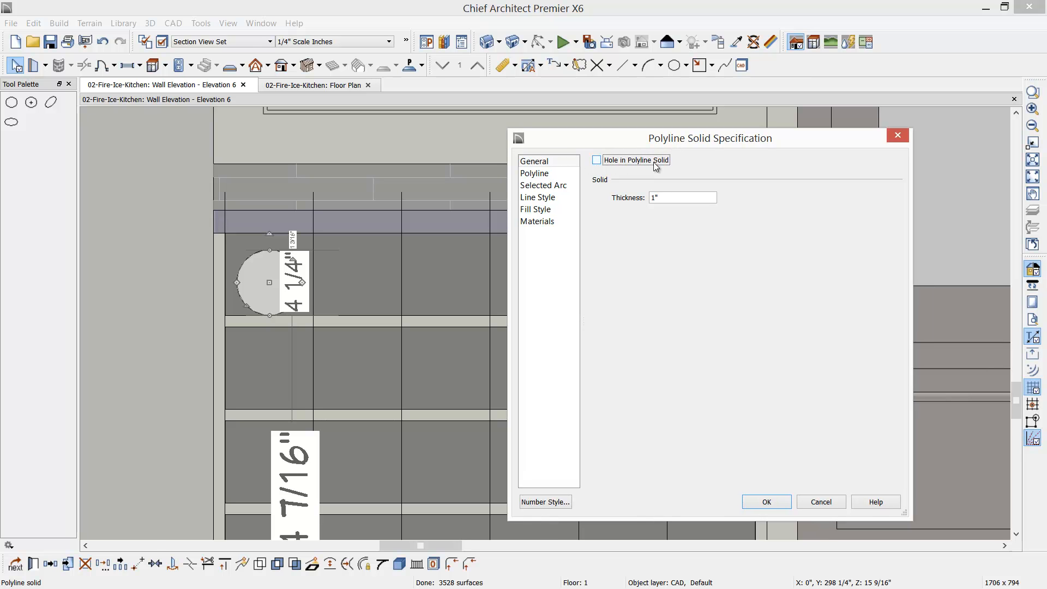
click(597, 161)
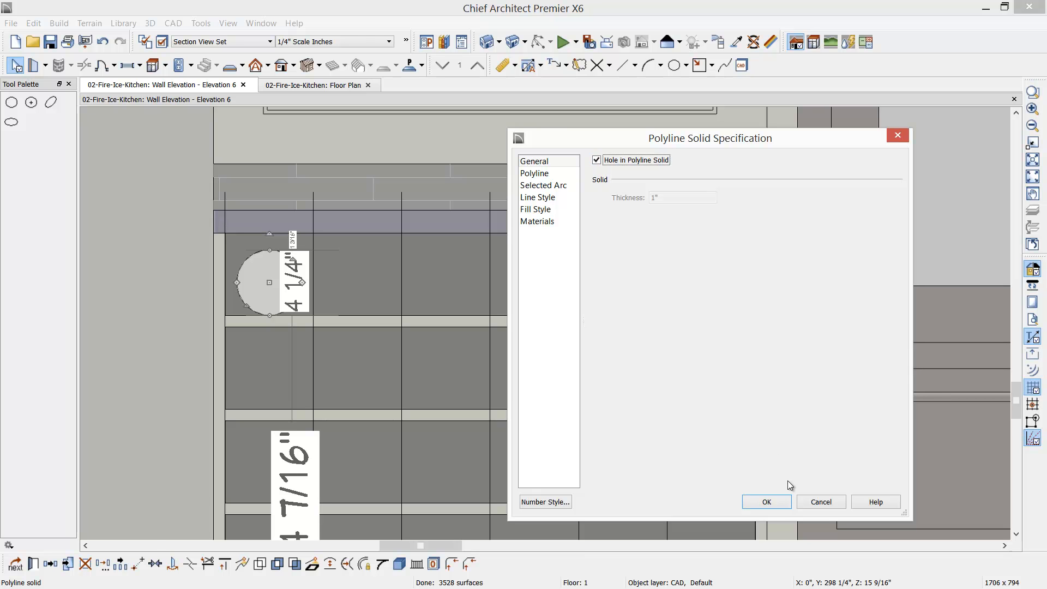
click(774, 501)
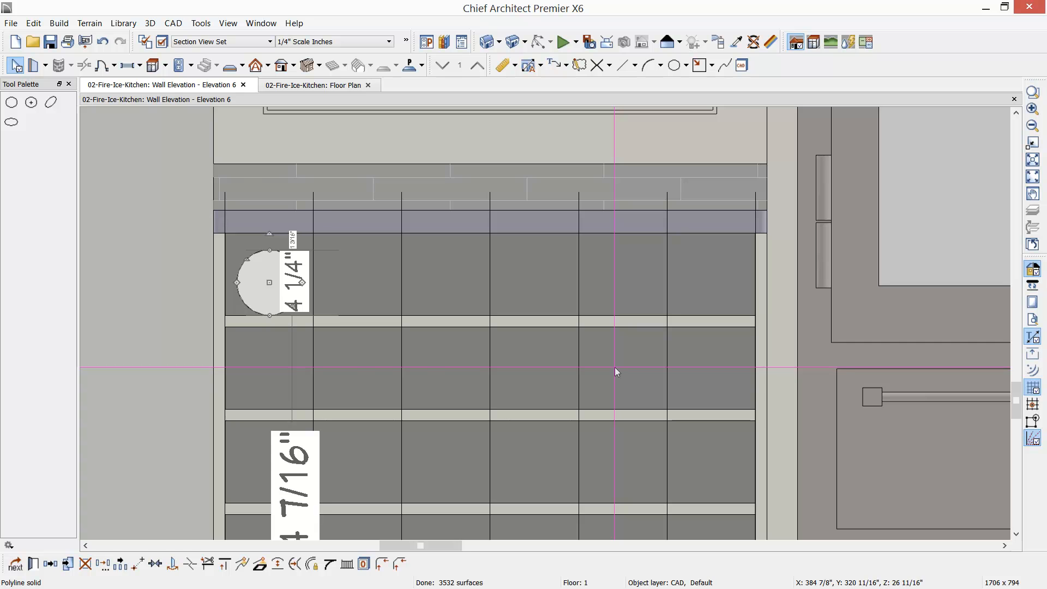
key(Escape)
Start a multiple copy of the circular hole with general object offsets of 5 3/4" primary and 6 1/16" secondary.
scroll(604, 367, down, 2)
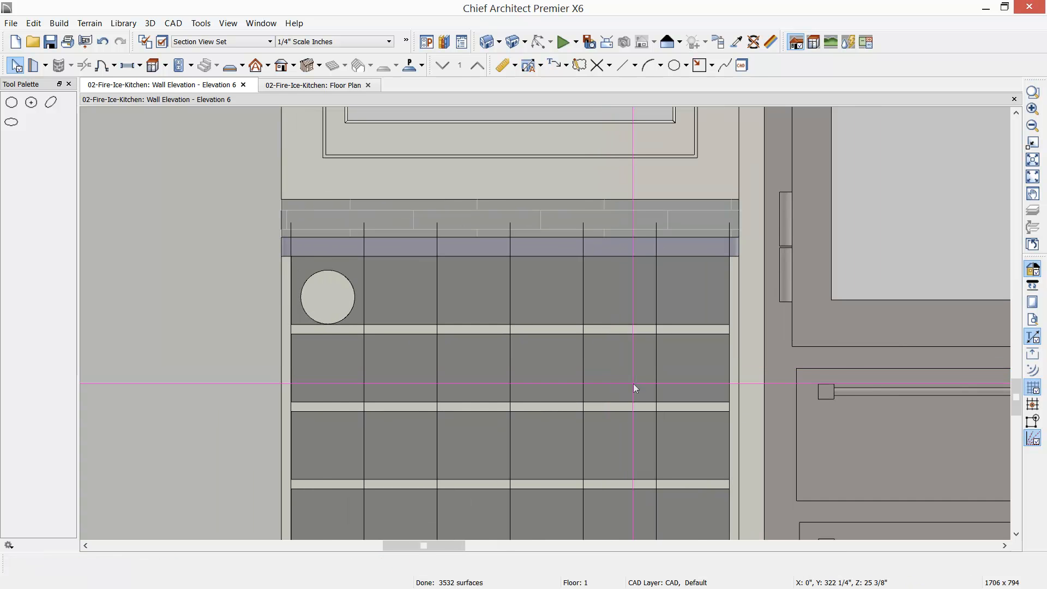
scroll(633, 384, down, 1)
middle_drag(623, 401, 599, 322)
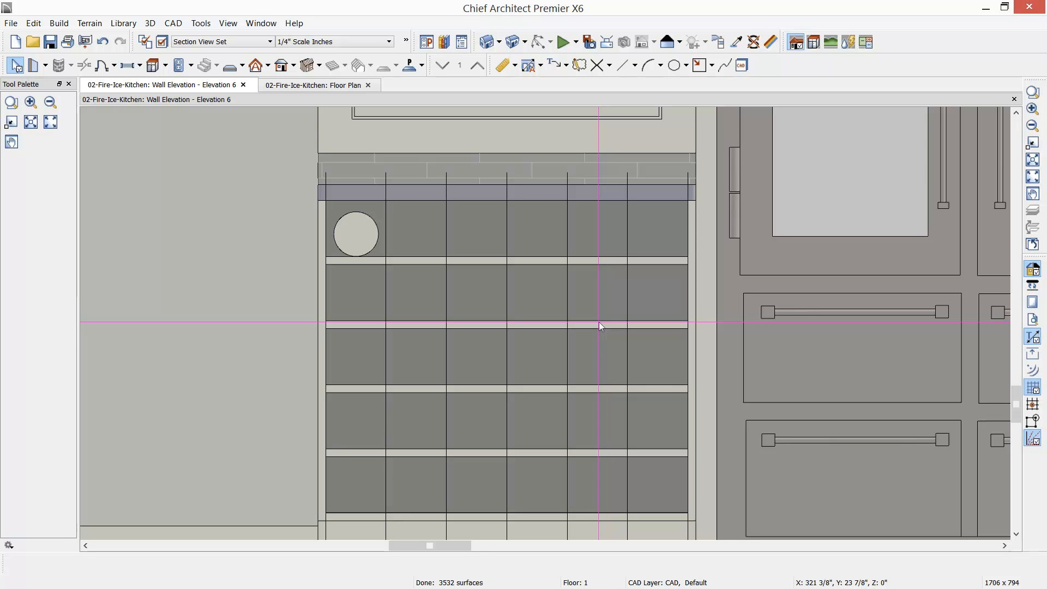
click(375, 249)
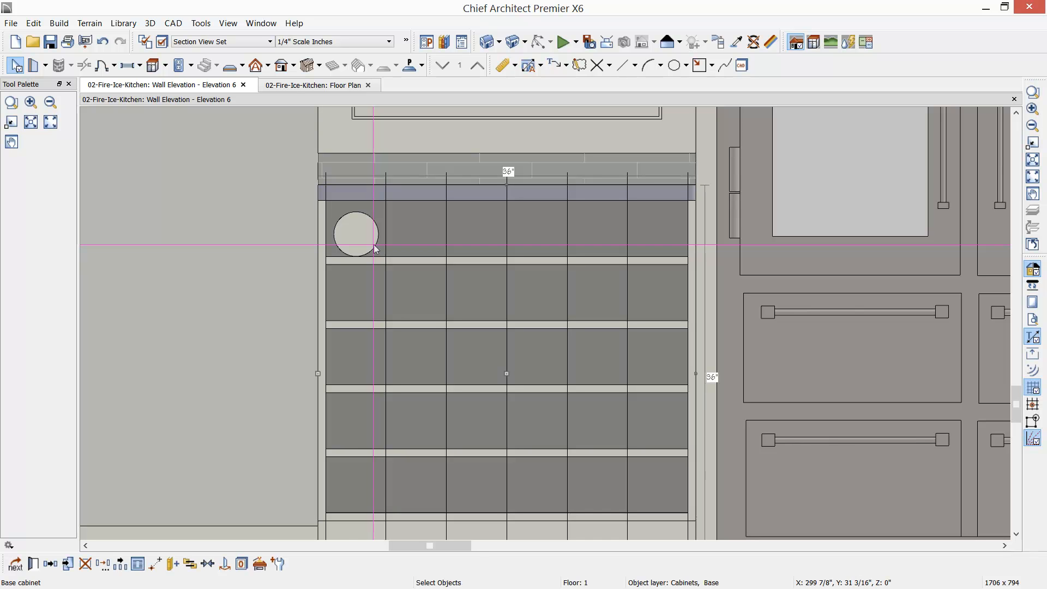
key(Tab)
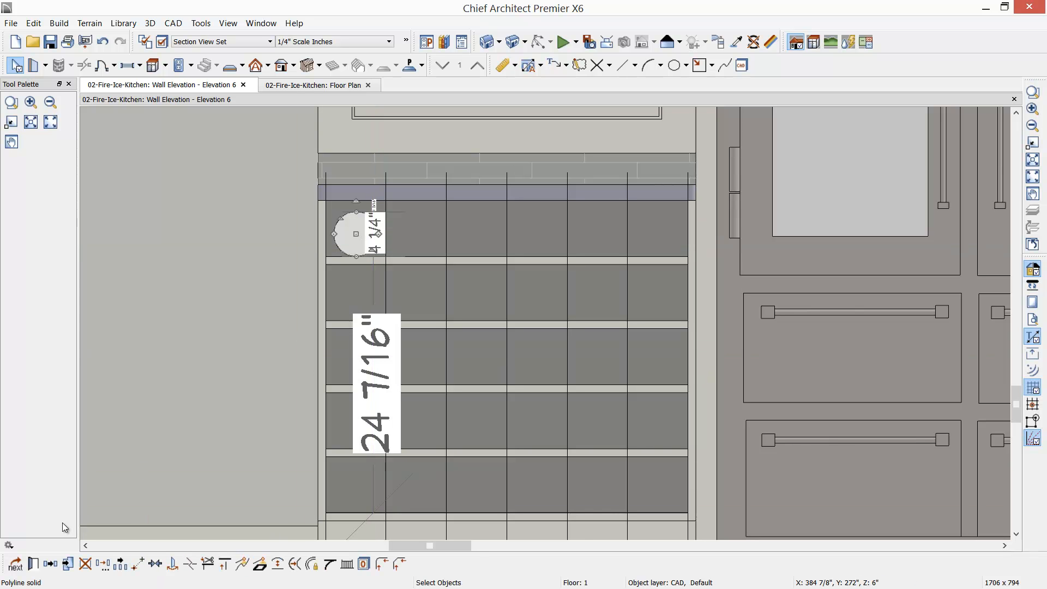
click(120, 563)
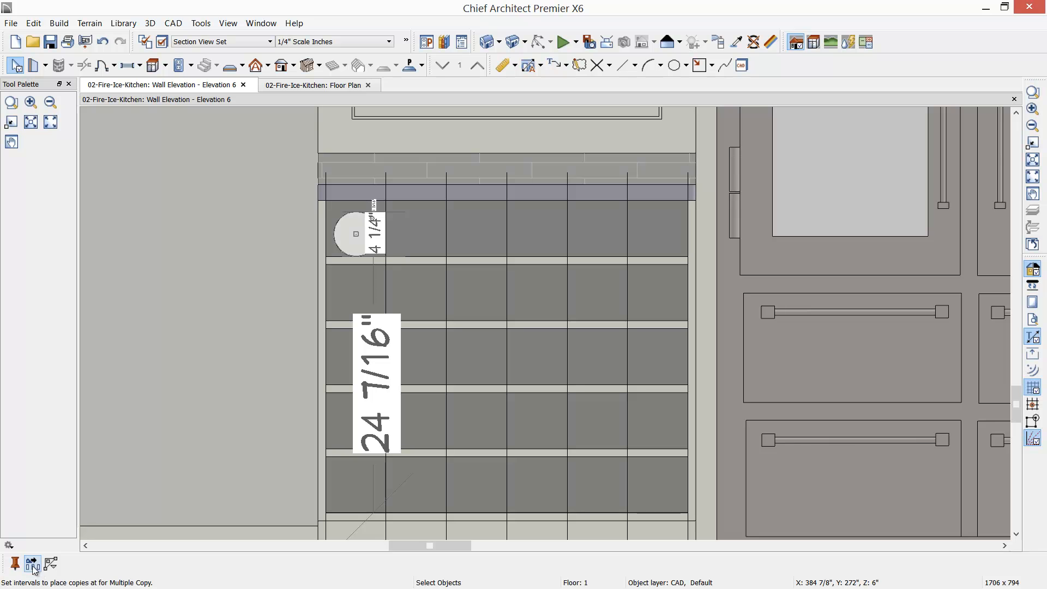
click(33, 565)
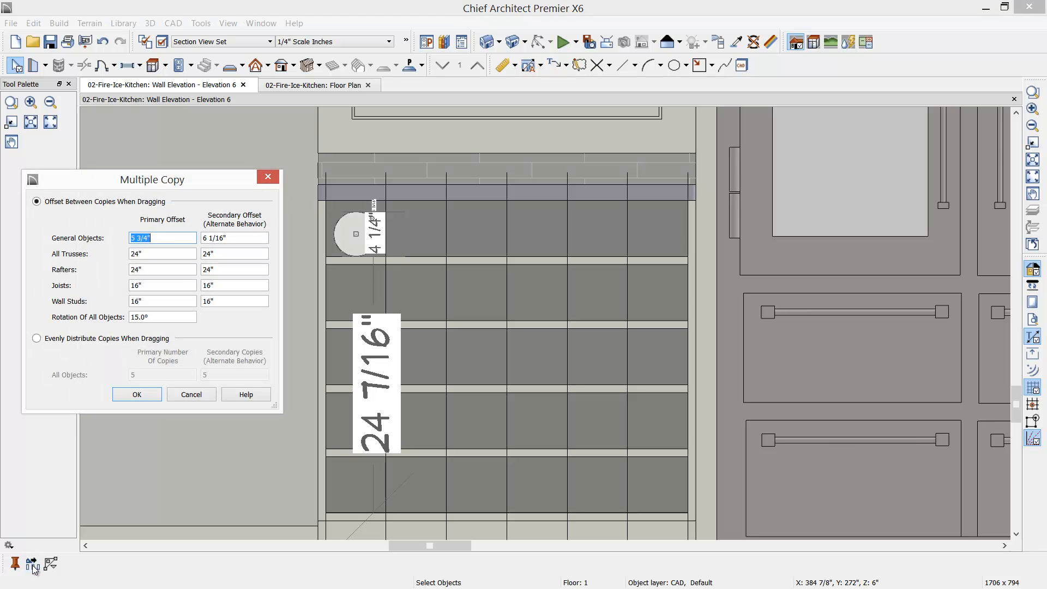
click(176, 238)
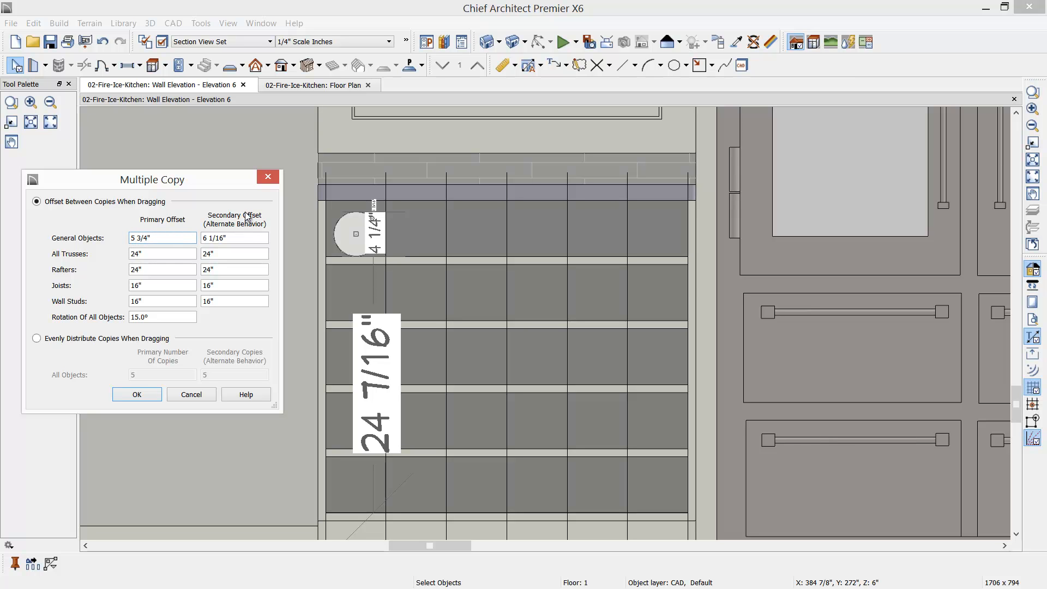
click(234, 238)
click(137, 394)
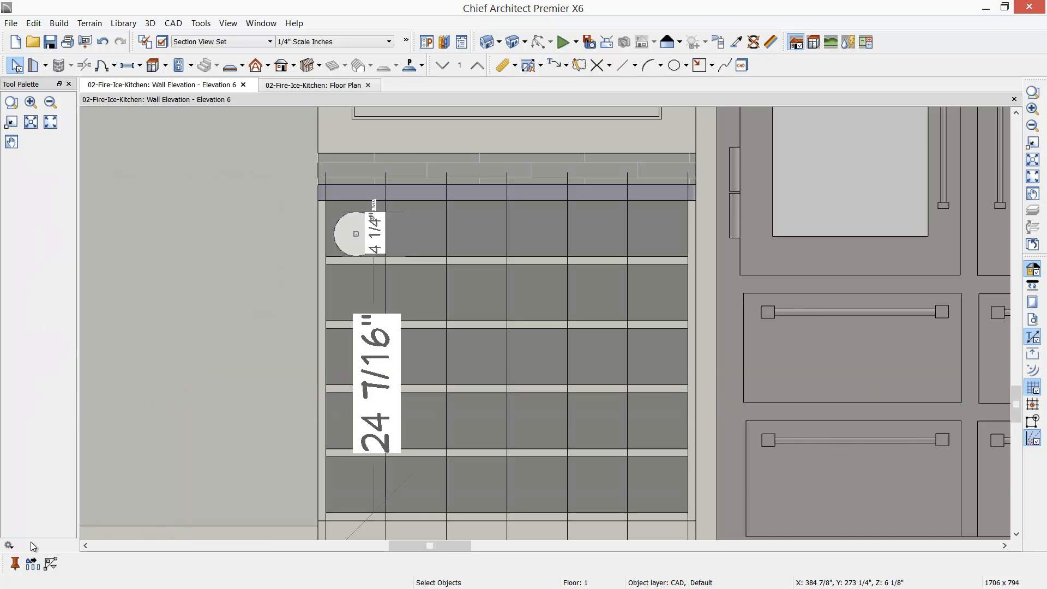
Turn off temporary dimensions and copy the circular hole across the rack front in six columns and five rows.
click(33, 565)
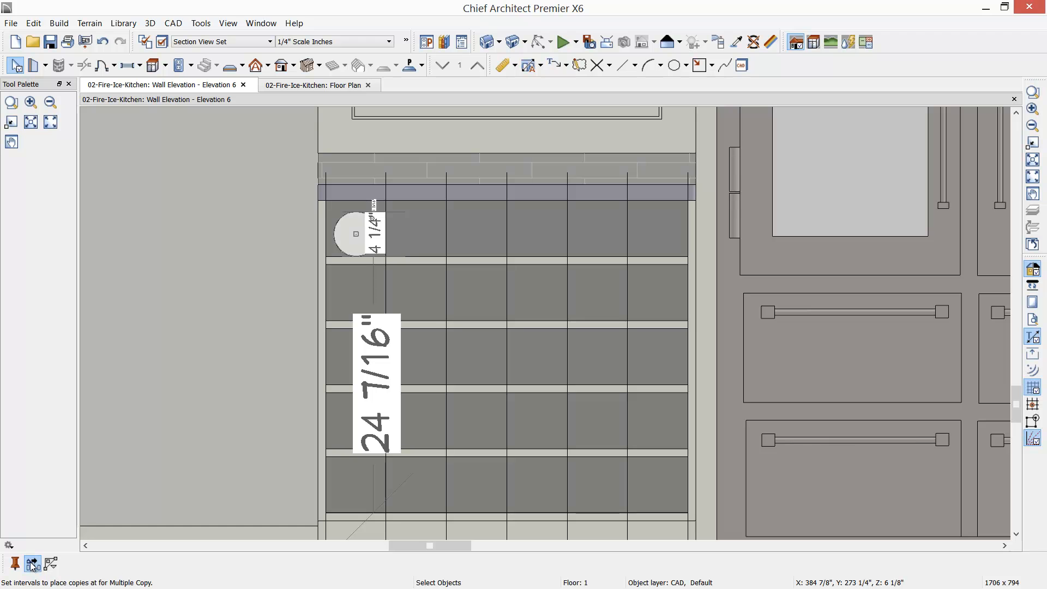
click(141, 396)
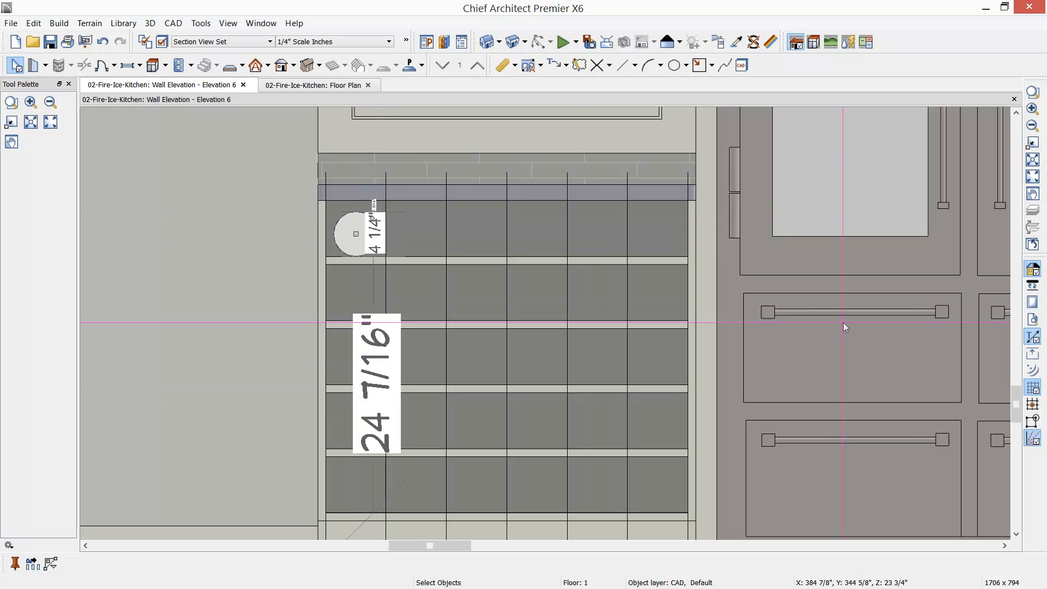
click(1031, 338)
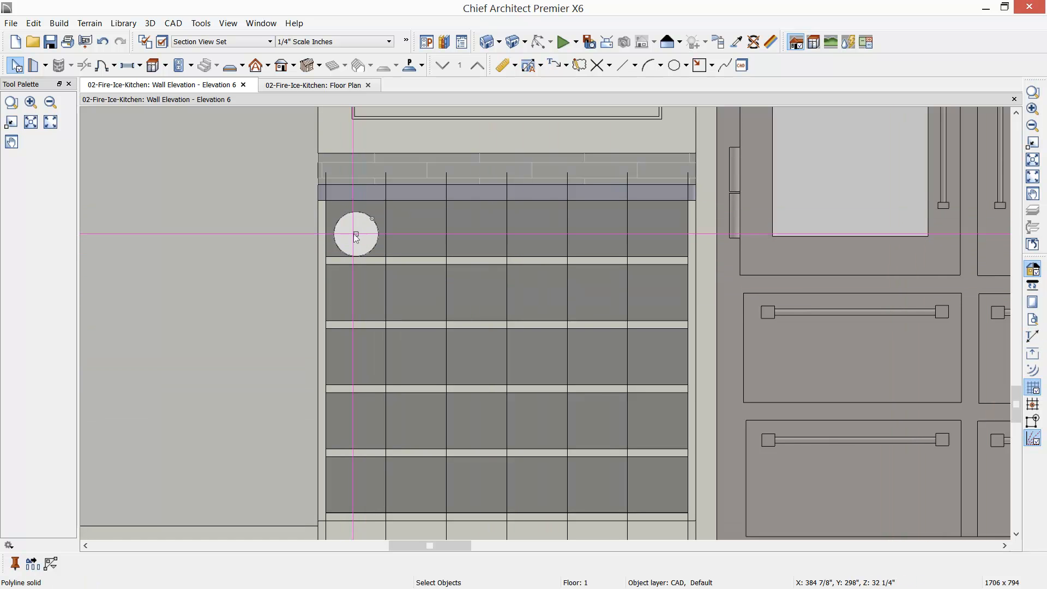
drag(365, 238, 668, 510)
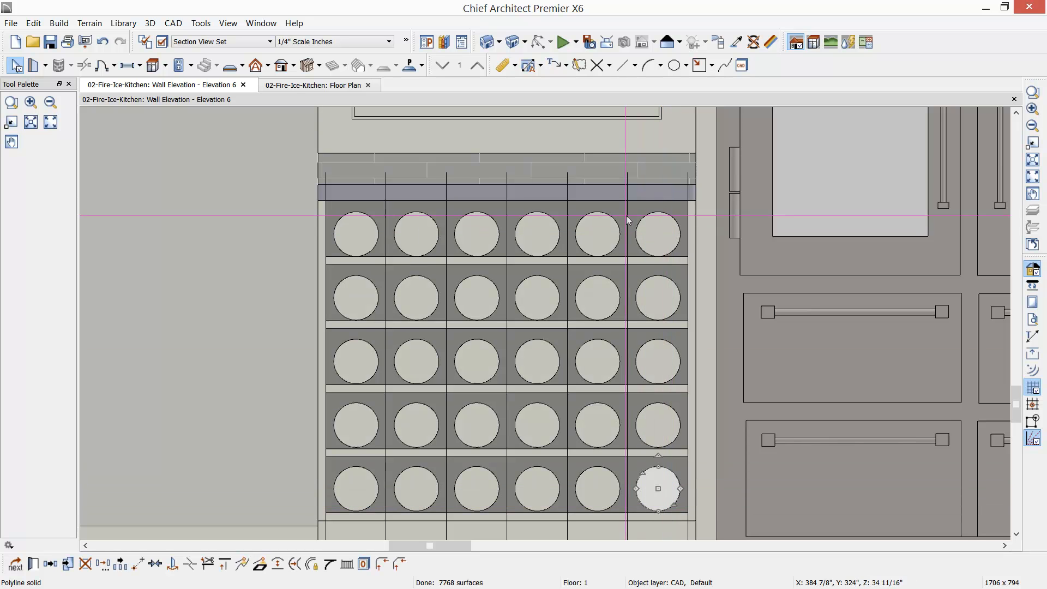
Pick up the Color - Bone material from the filler beside the refrigerator and paint it onto the wine rack's interior.
click(741, 47)
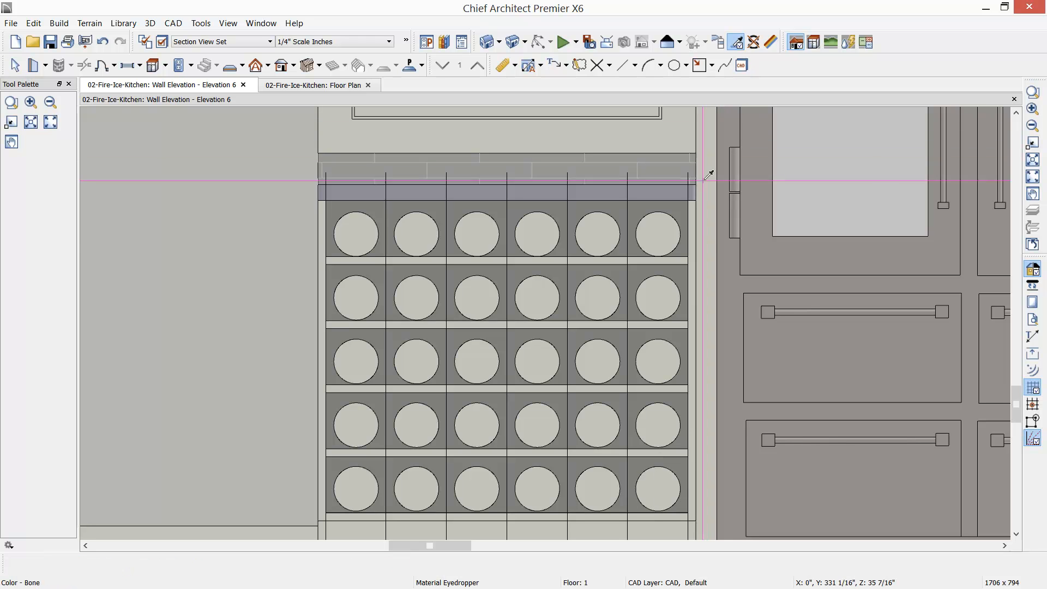
click(703, 238)
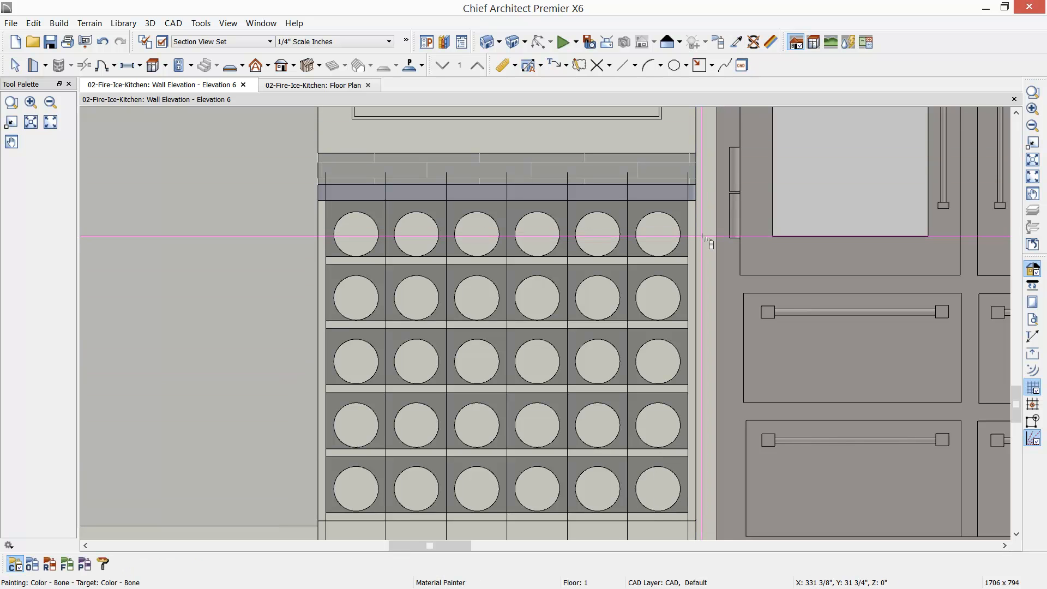
click(676, 209)
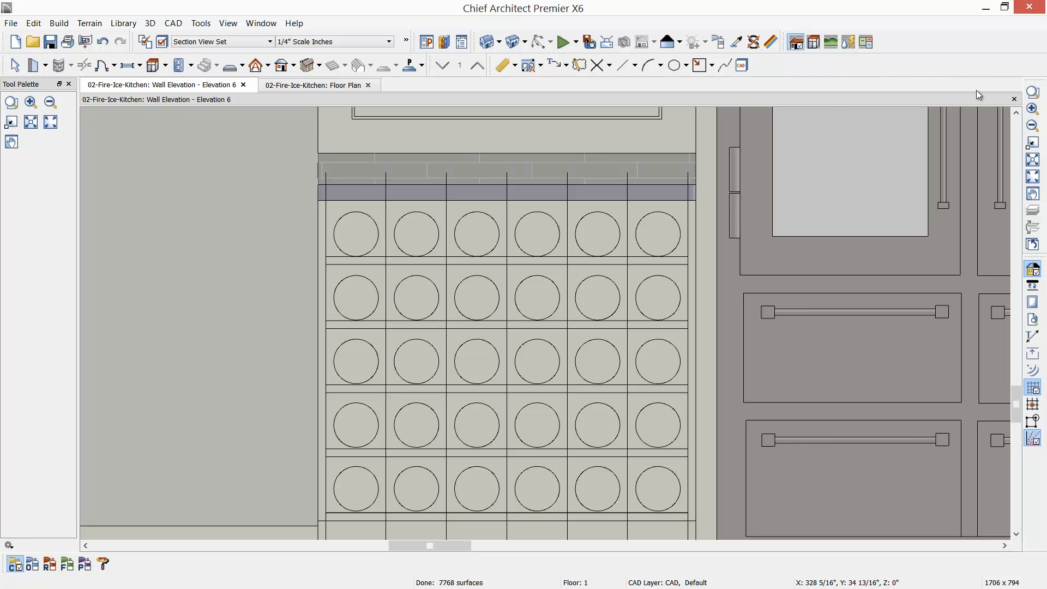
Close the wall elevation, saving it, and create a full camera view from the floor plan aimed at the B36 wine rack.
click(1014, 99)
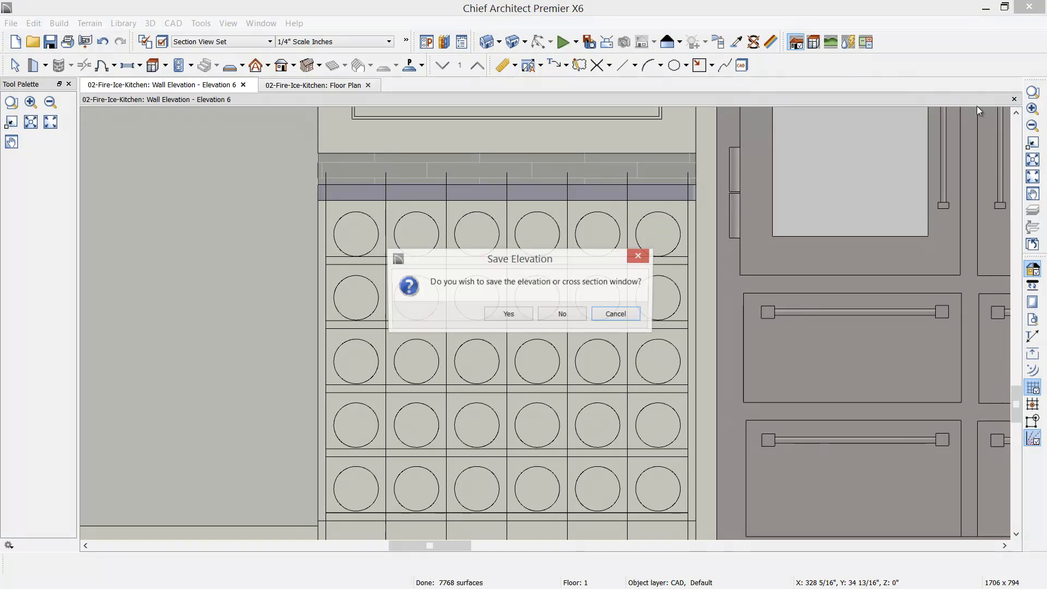
click(505, 315)
scroll(510, 318, down, 4)
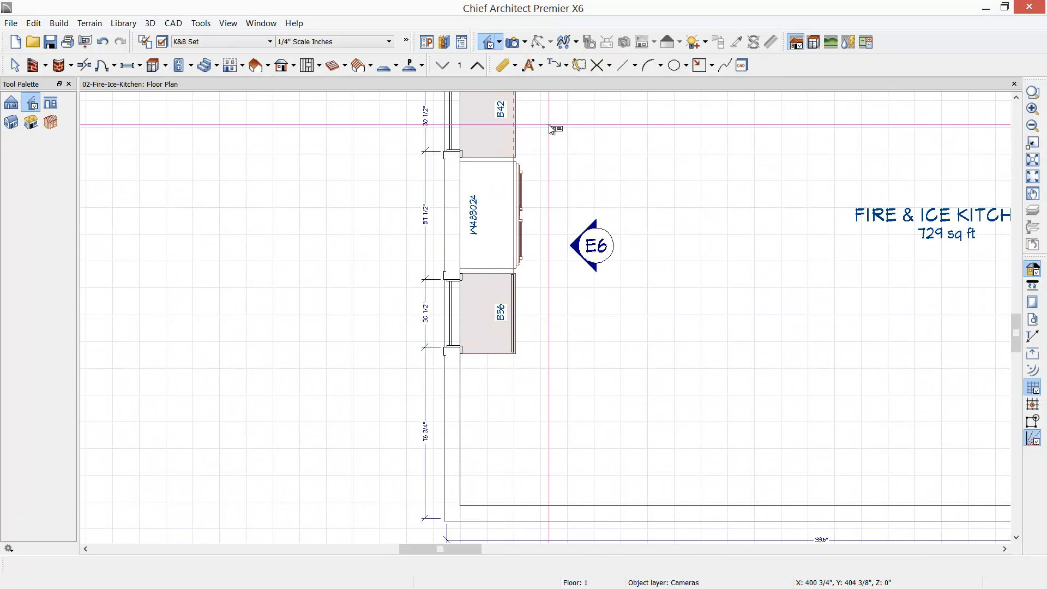
click(518, 47)
drag(834, 367, 564, 313)
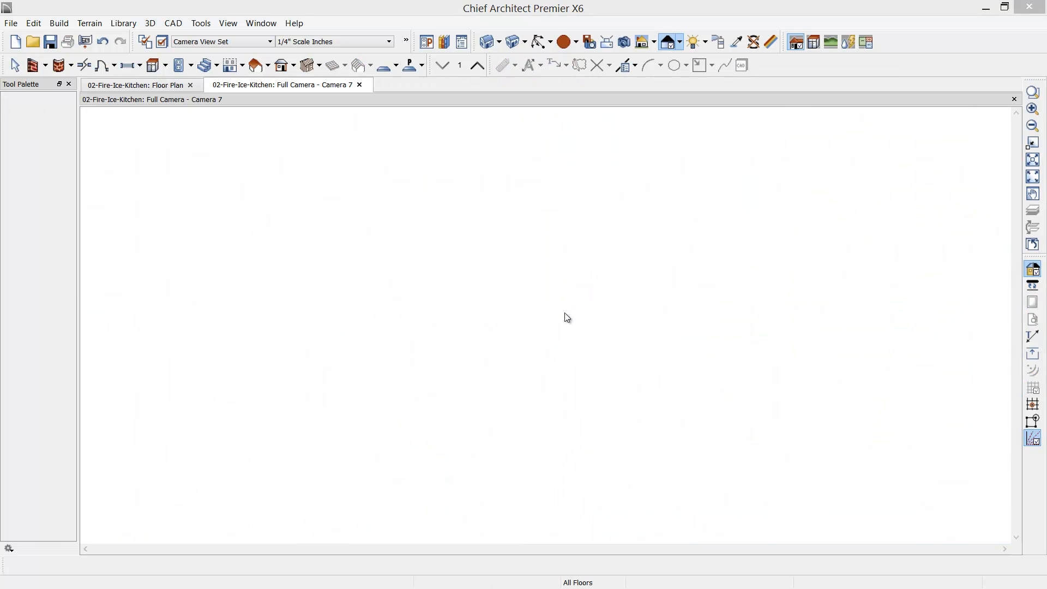
drag(542, 398, 594, 436)
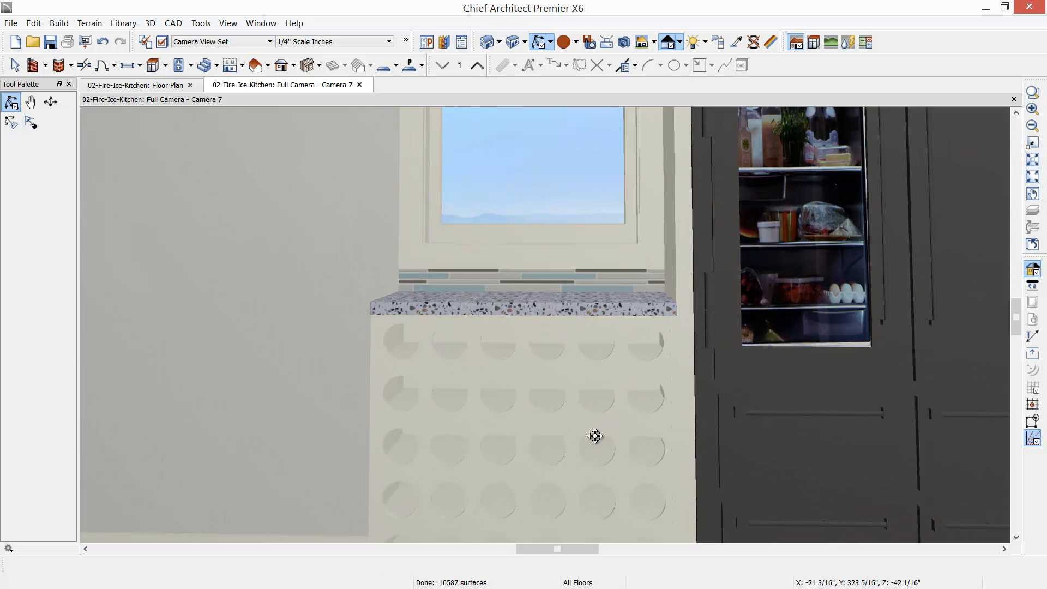
Render the camera view as line drawing with solid color fills and examine the circular openings of the wine rack.
click(679, 44)
click(696, 75)
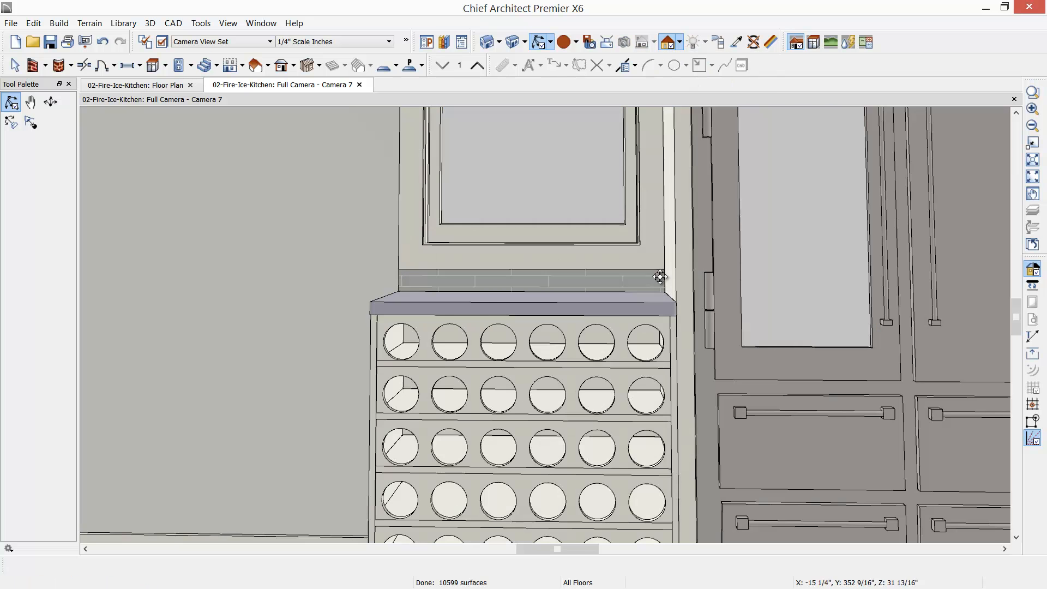
mouse_move(598, 405)
mouse_down()
mouse_move(630, 408)
mouse_move(607, 420)
mouse_up()
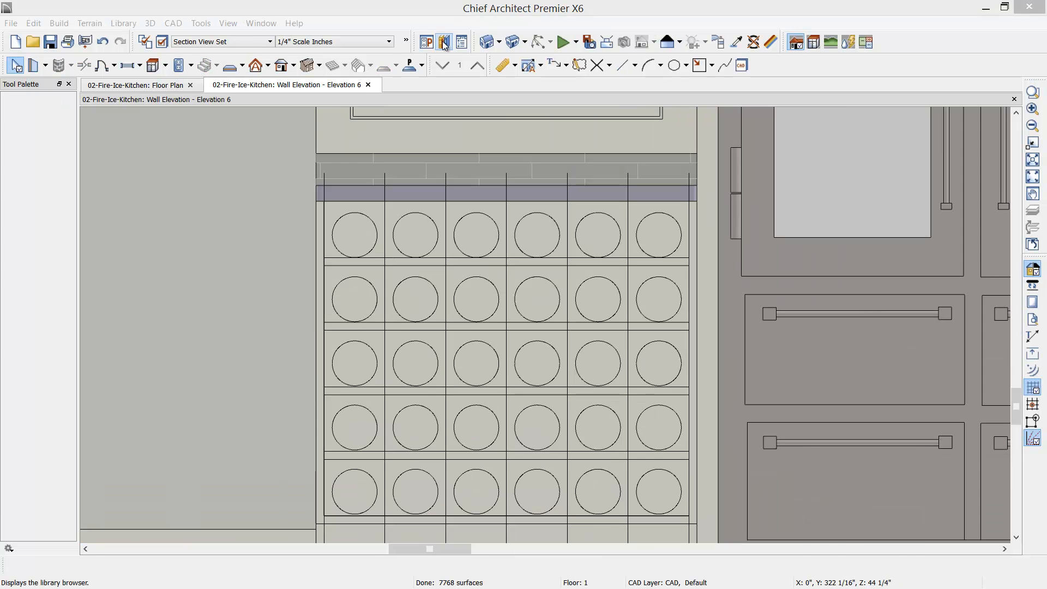
Place a Red Wine Bottle, horz. from the FIRE-ICE-Kitchen library folder on the floor beside the wine rack in the elevation.
click(796, 42)
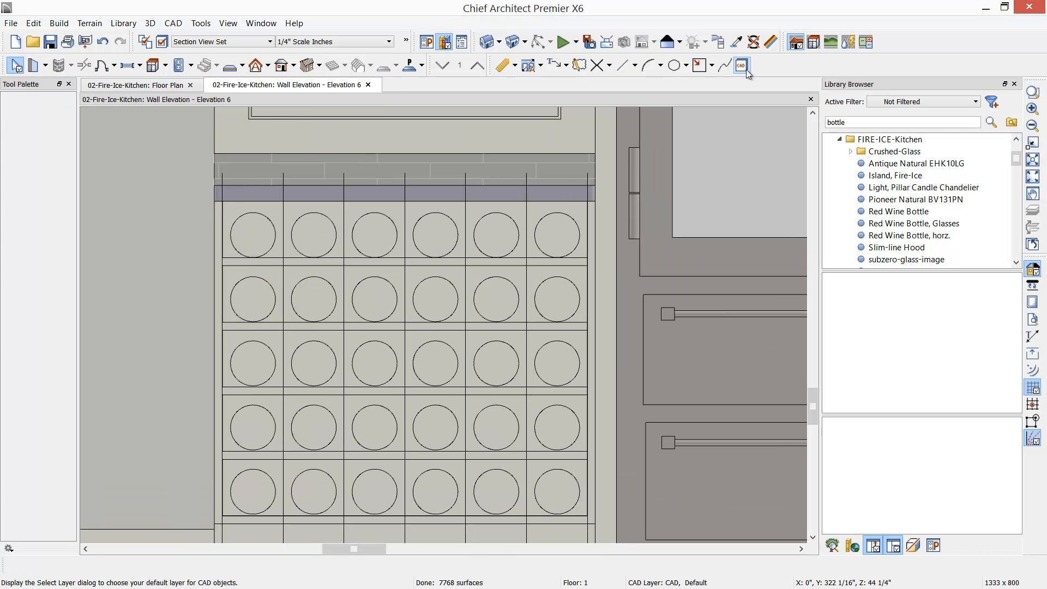
click(884, 141)
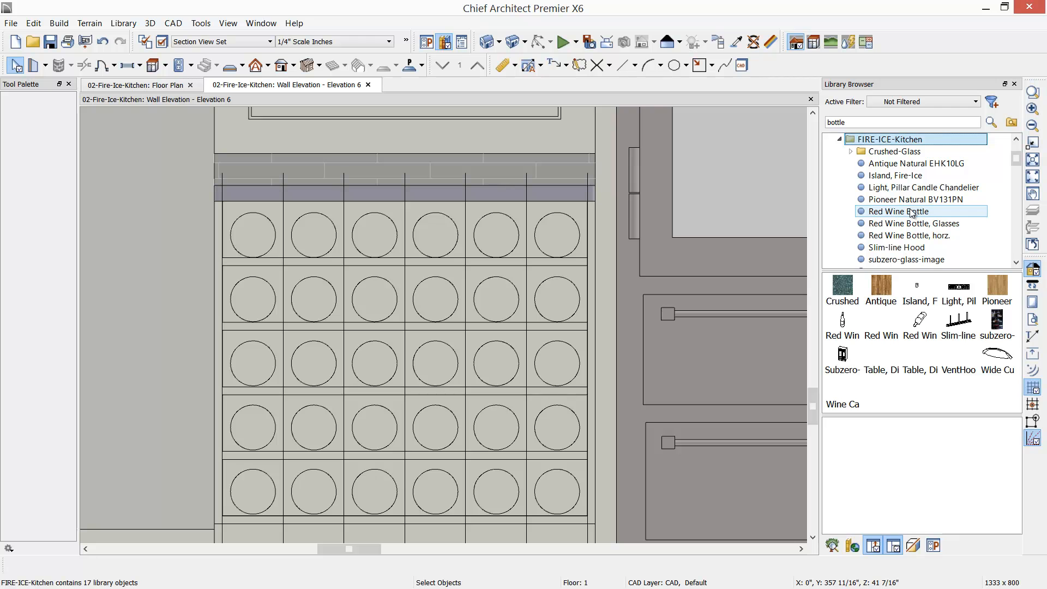
click(908, 235)
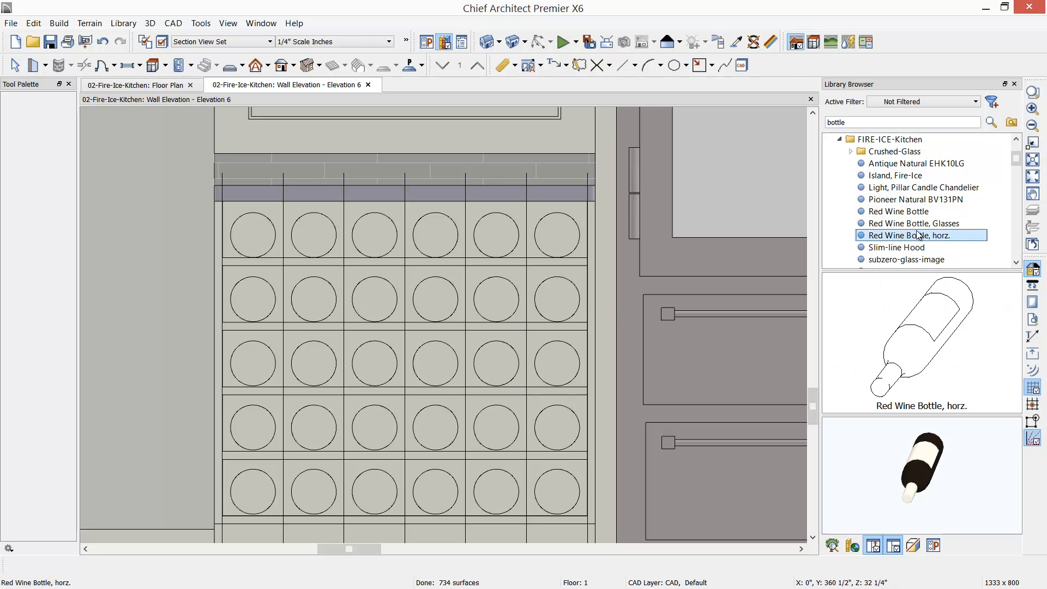
click(920, 347)
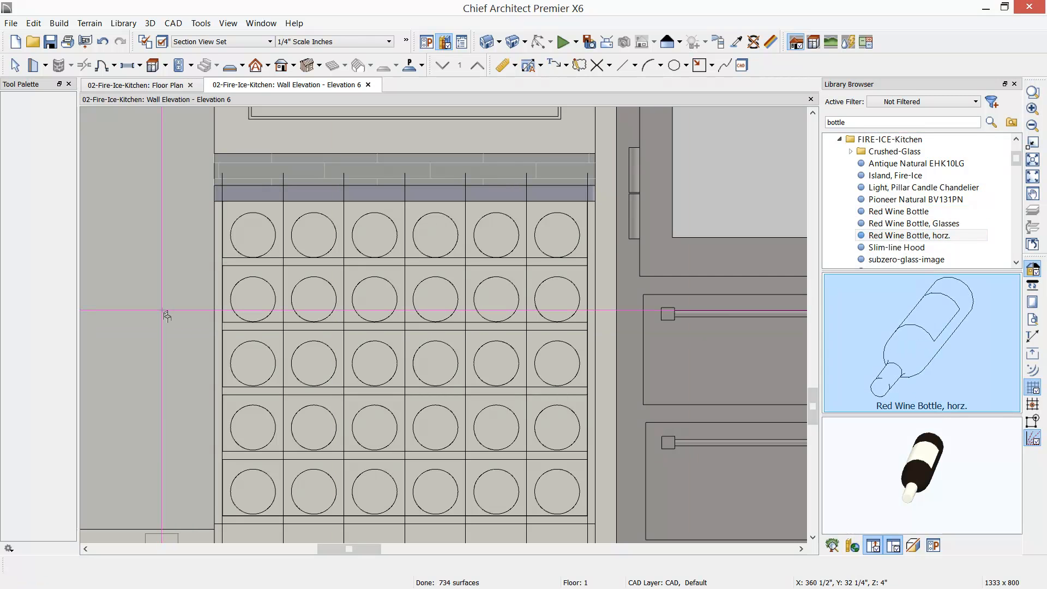
click(162, 310)
click(514, 317)
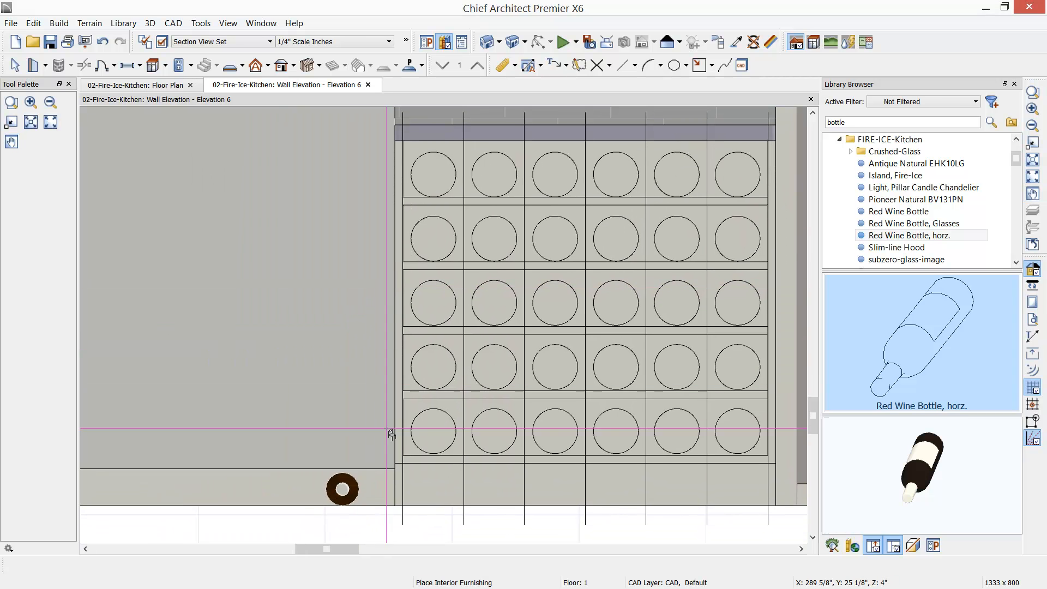
Move the horizontal wine bottle into the first opening of the rack's upper row so it rests at the bottom of the hole.
click(344, 487)
key(space)
click(343, 486)
drag(343, 486, 434, 162)
scroll(433, 175, up, 4)
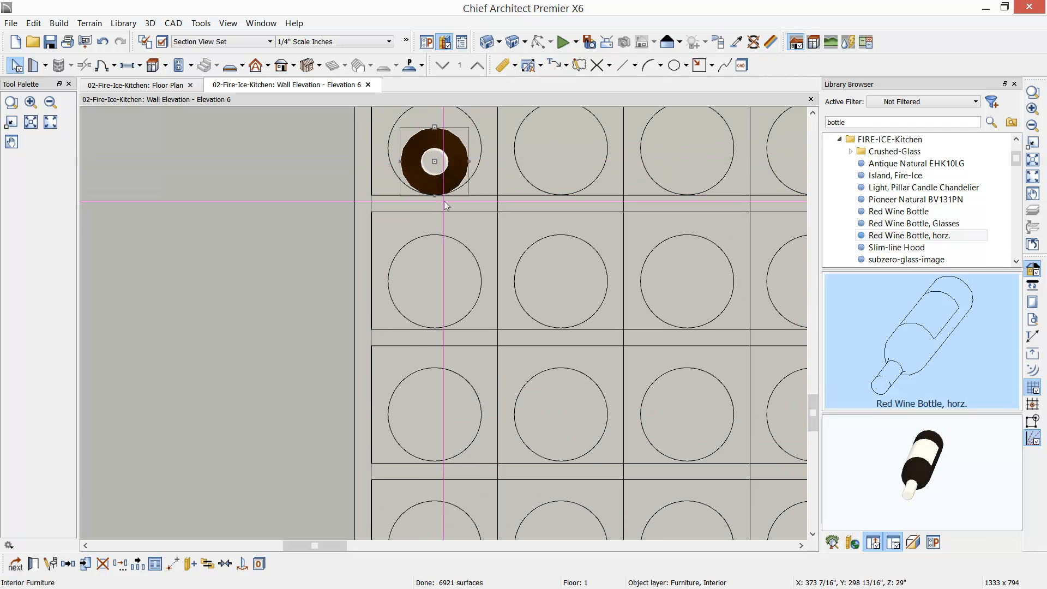
Multiple copy the wine bottle across the rack to fill all six columns and five rows of openings.
scroll(388, 226, down, 2)
scroll(388, 226, down, 2)
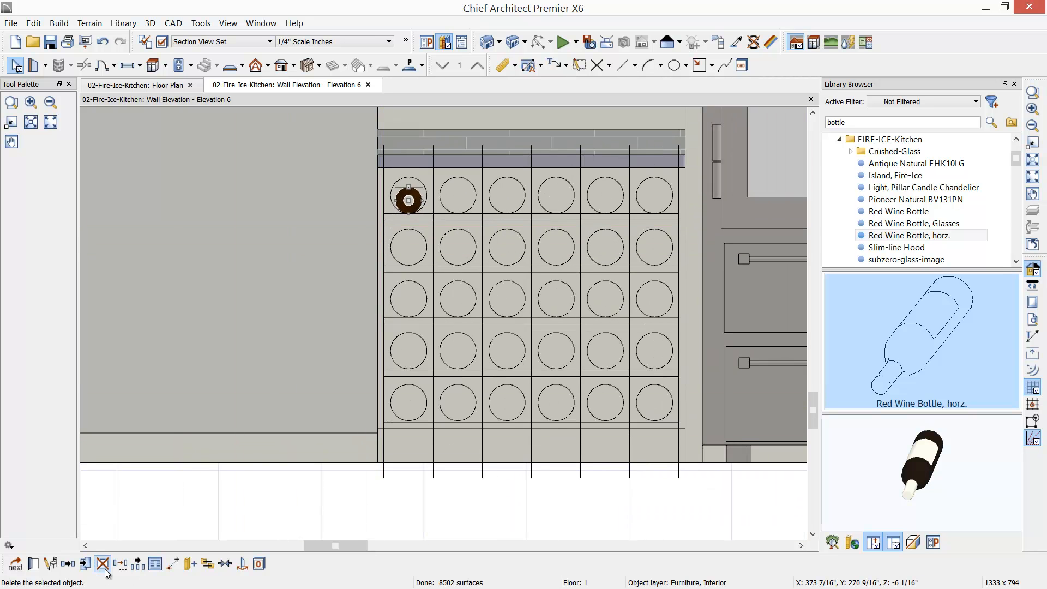
click(138, 567)
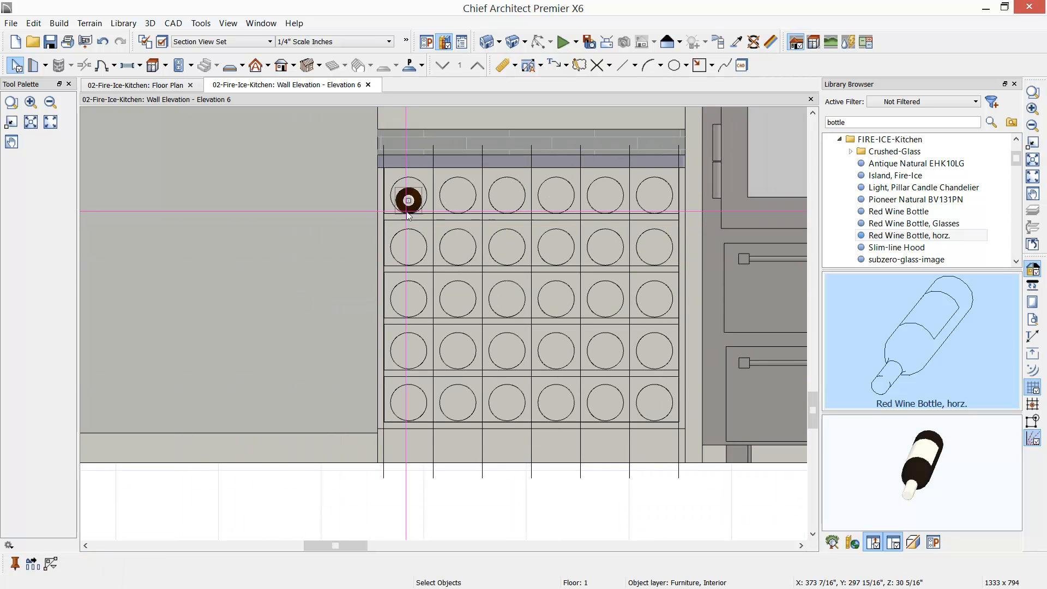
drag(408, 201, 671, 436)
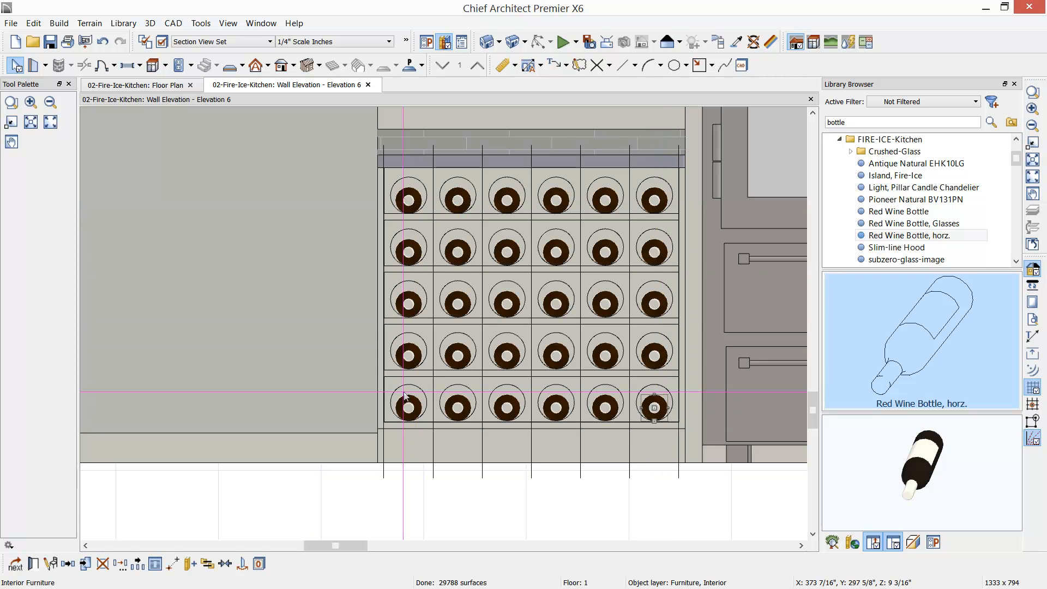
Give the wine rack base cabinet the Taper foot style from the Millwork Cabinet Feet library.
click(403, 442)
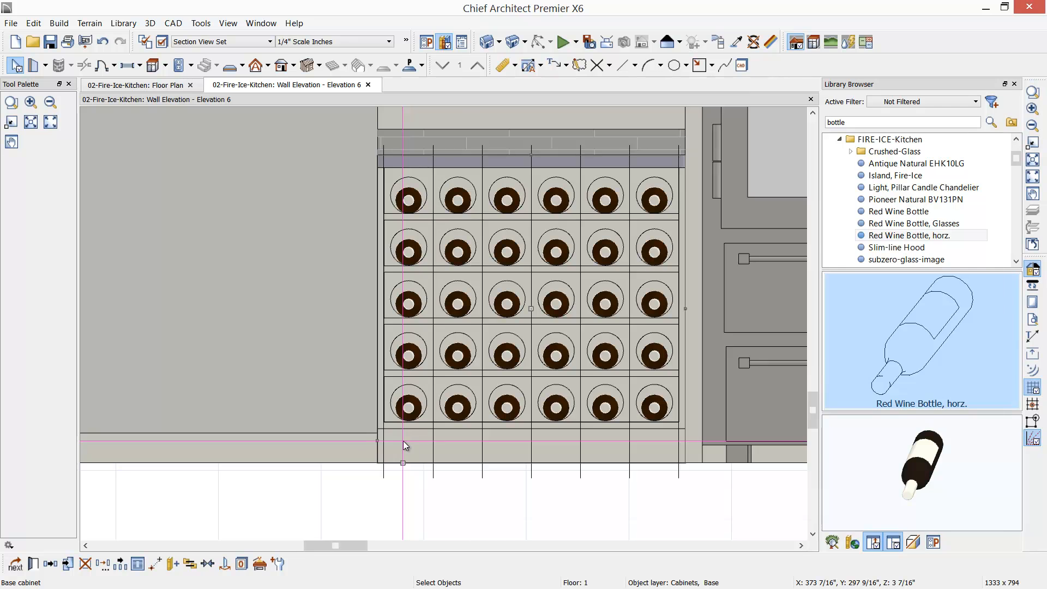
double_click(404, 441)
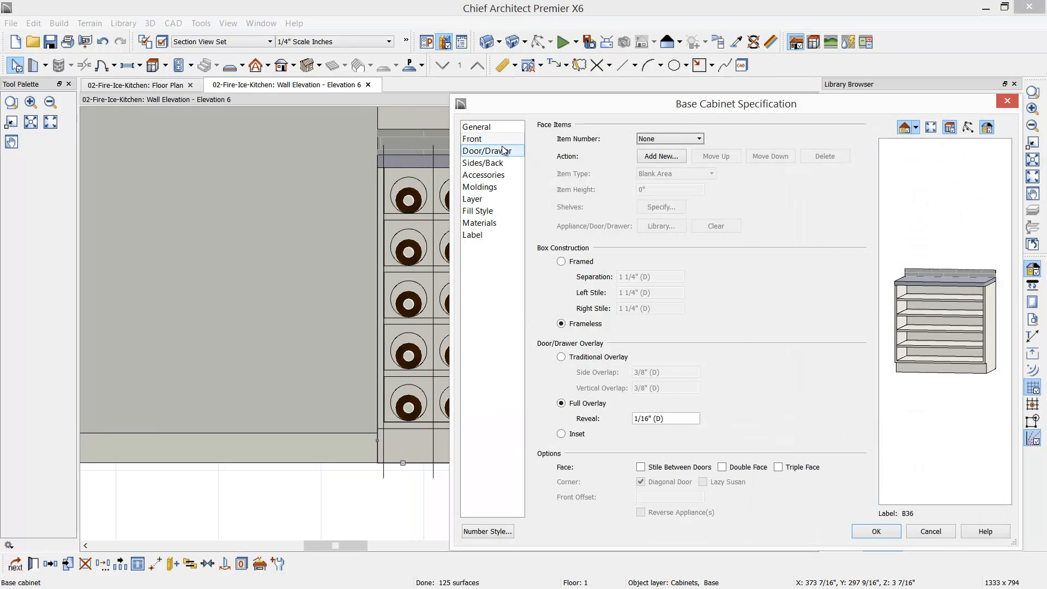
click(498, 178)
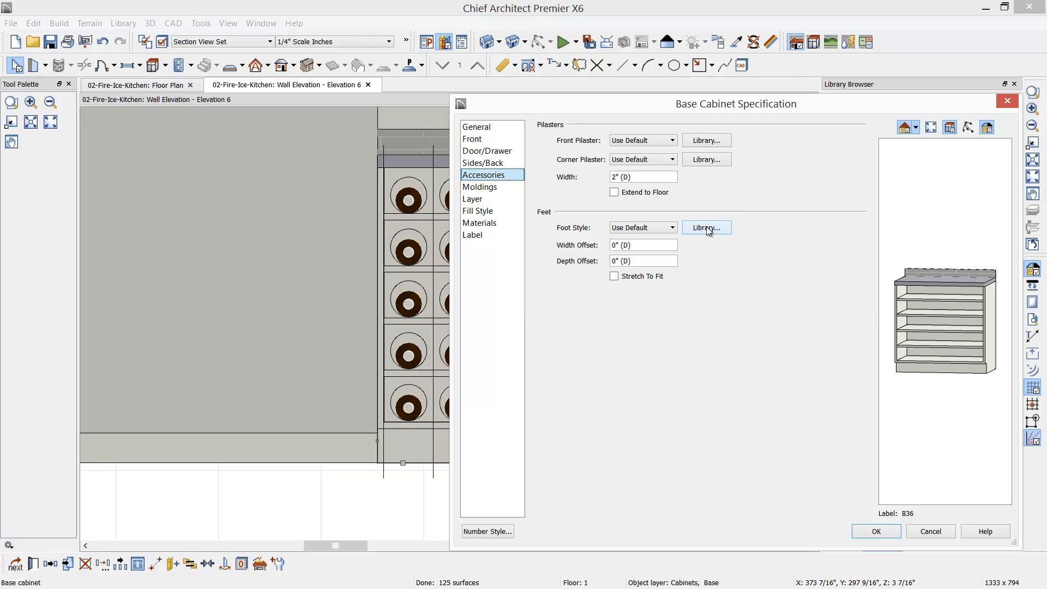
click(689, 227)
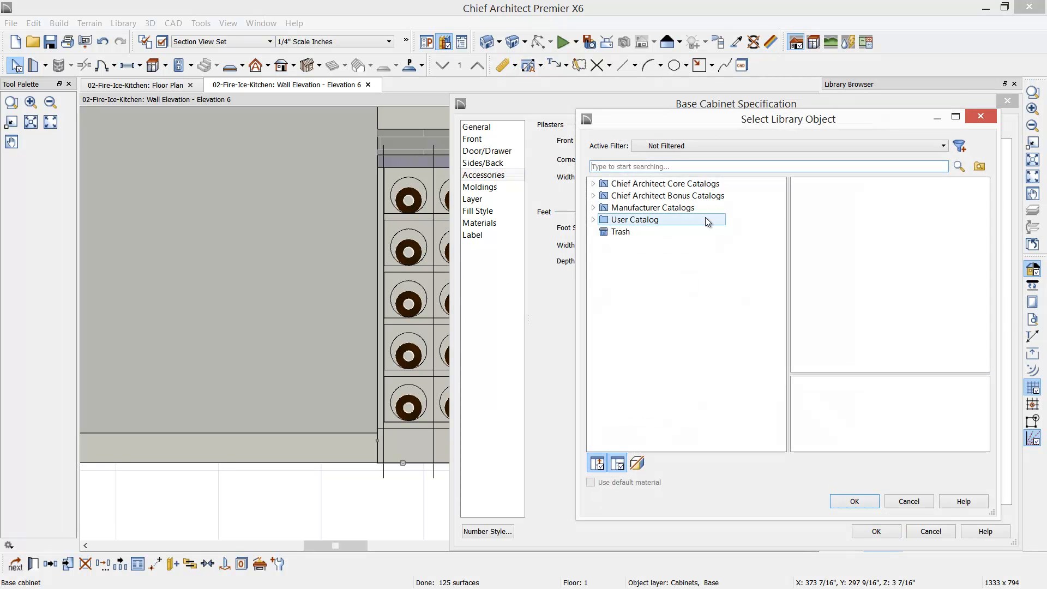
double_click(601, 186)
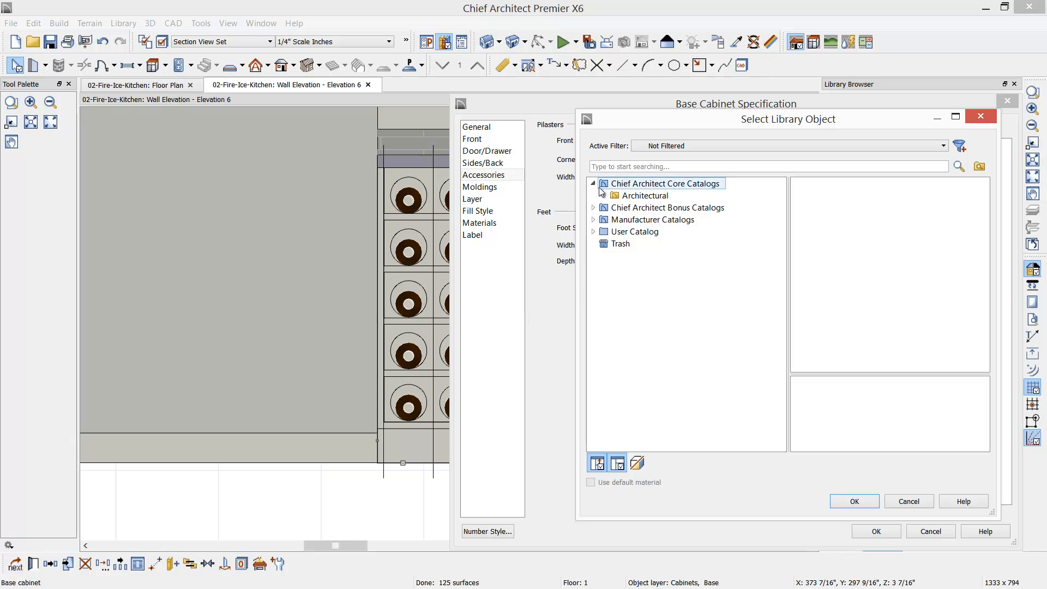
click(603, 196)
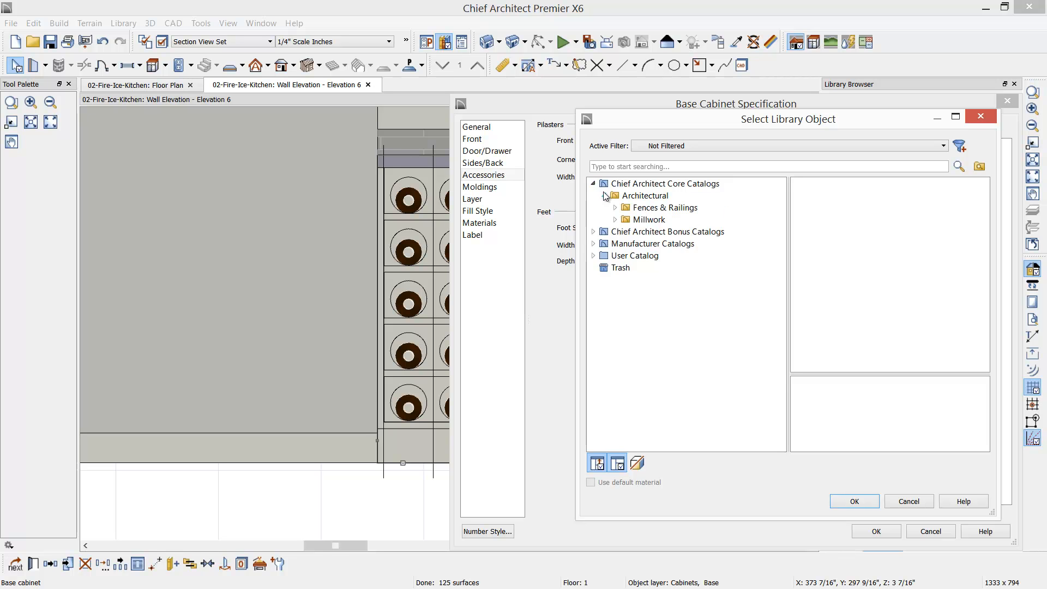
click(614, 219)
click(650, 220)
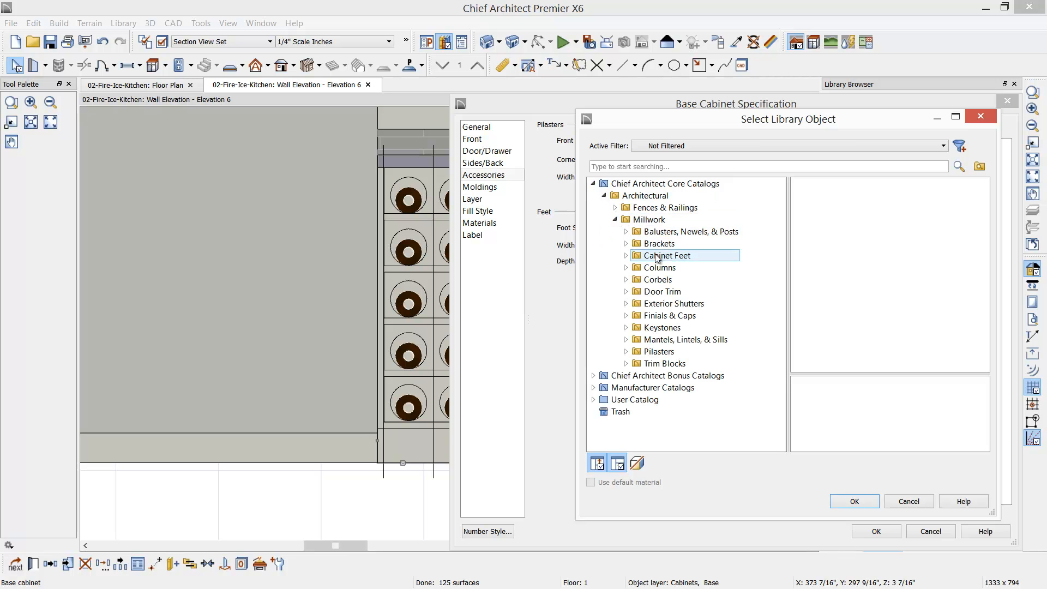
click(631, 256)
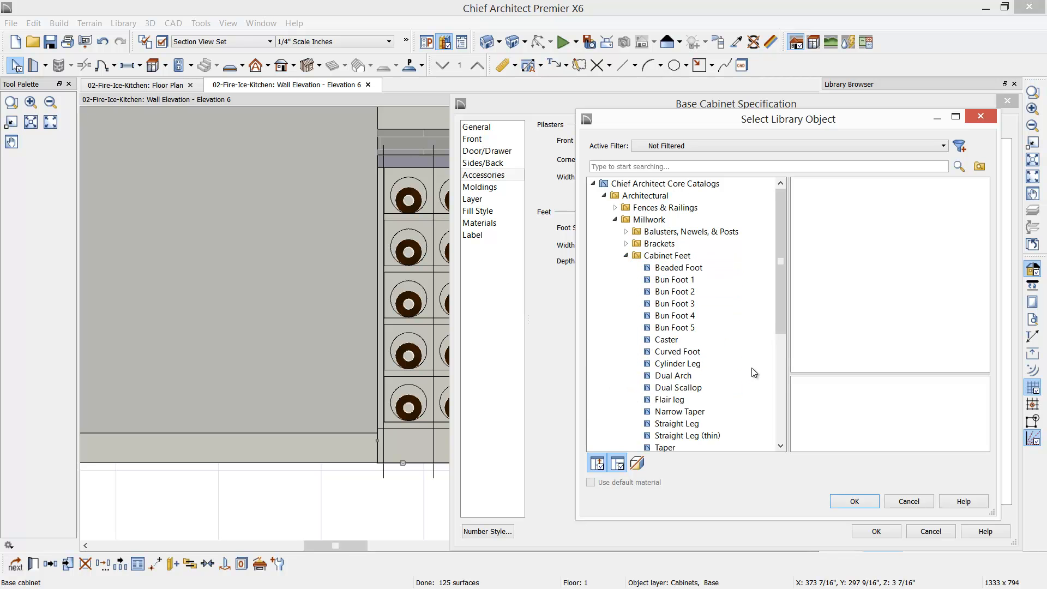
click(666, 447)
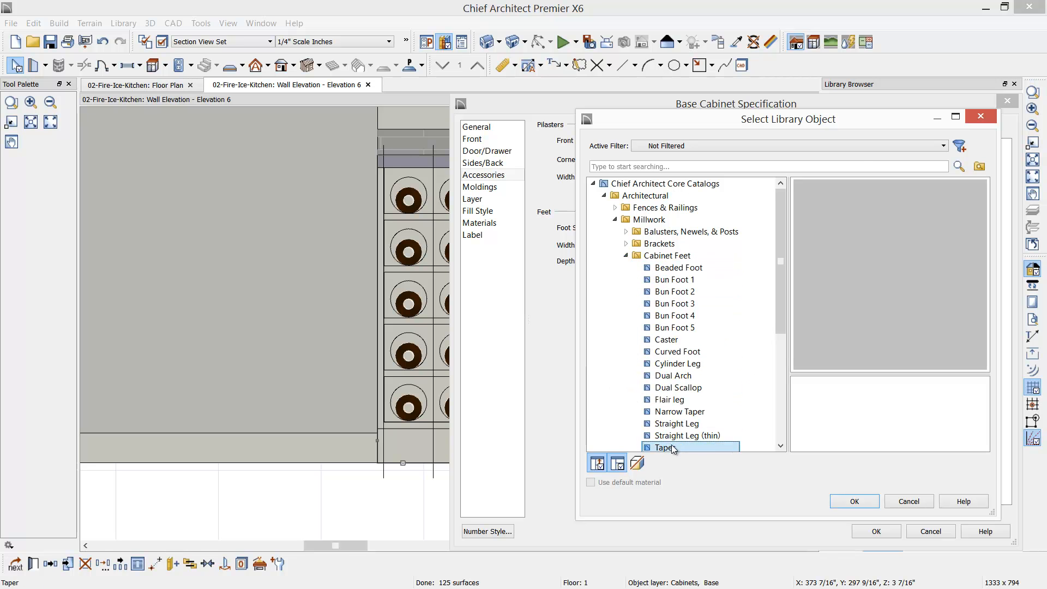
click(865, 502)
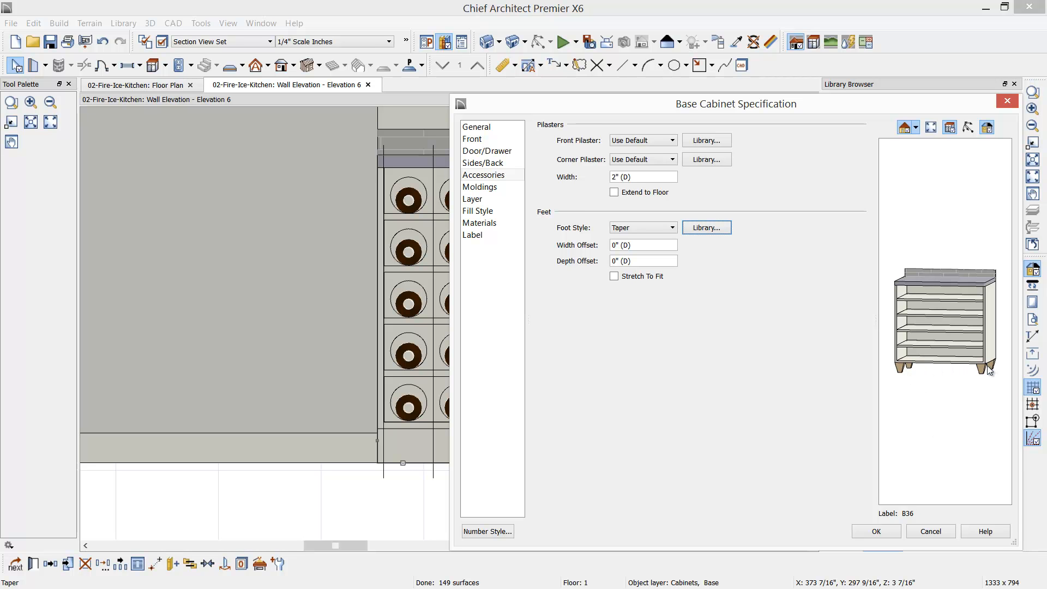
click(890, 530)
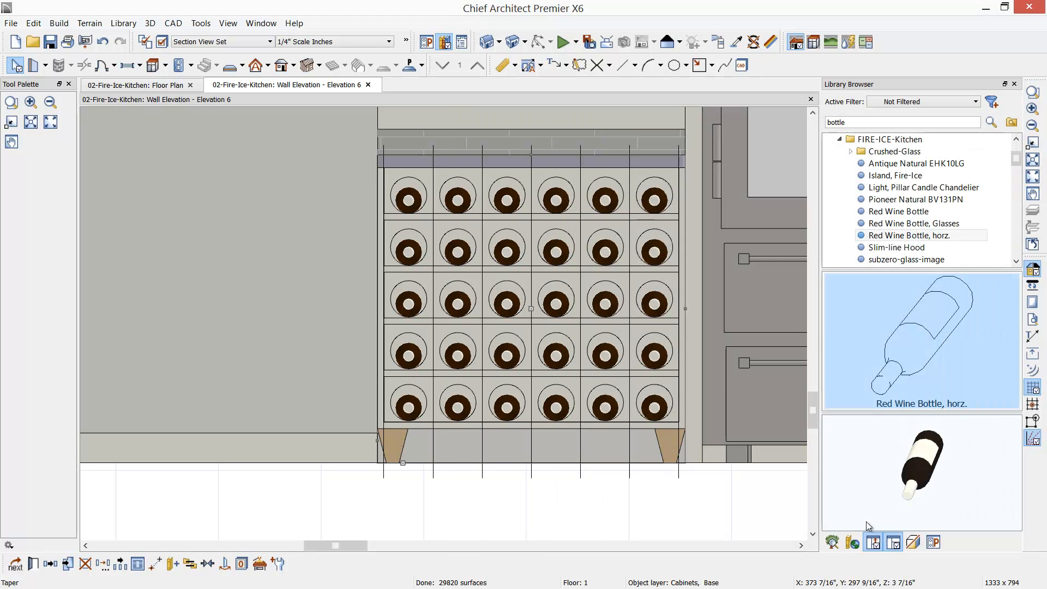
Pick up the Color - Bone material from the adjacent filler and paint it onto the cabinet's tapered feet.
click(735, 42)
click(691, 168)
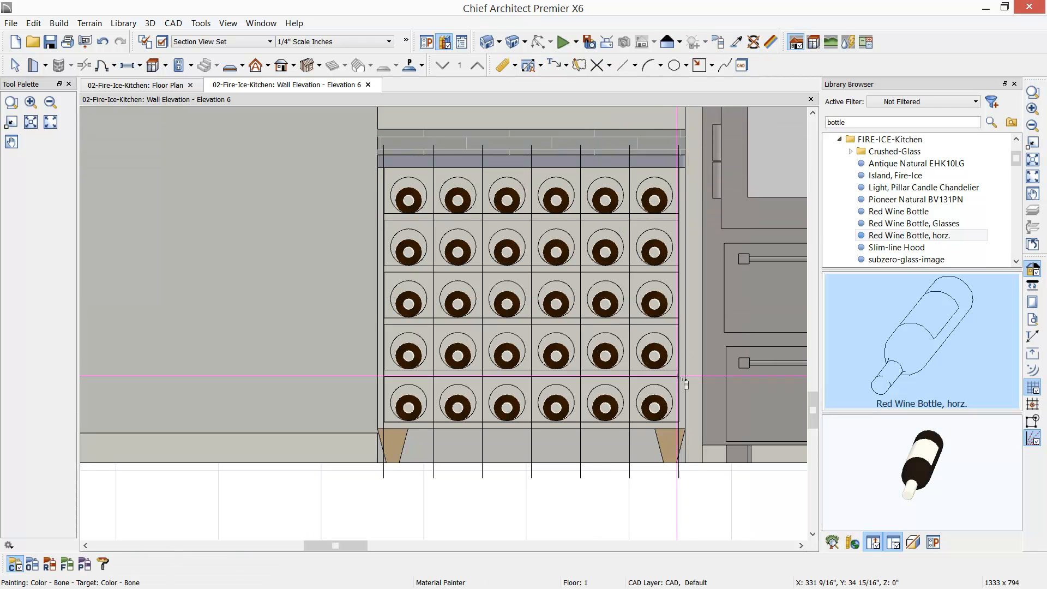
click(671, 440)
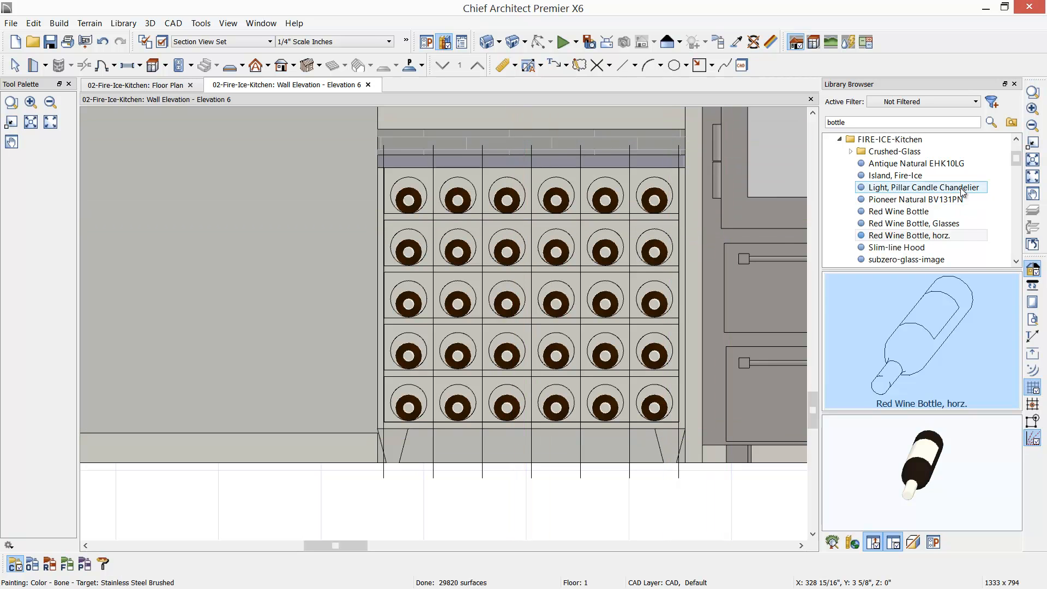
Find the saved Wine Cabinet block in the FIRE-ICE-Kitchen library folder and examine its 3D preview.
click(1015, 262)
click(1016, 263)
click(1015, 263)
click(1015, 262)
click(1015, 263)
click(1015, 263)
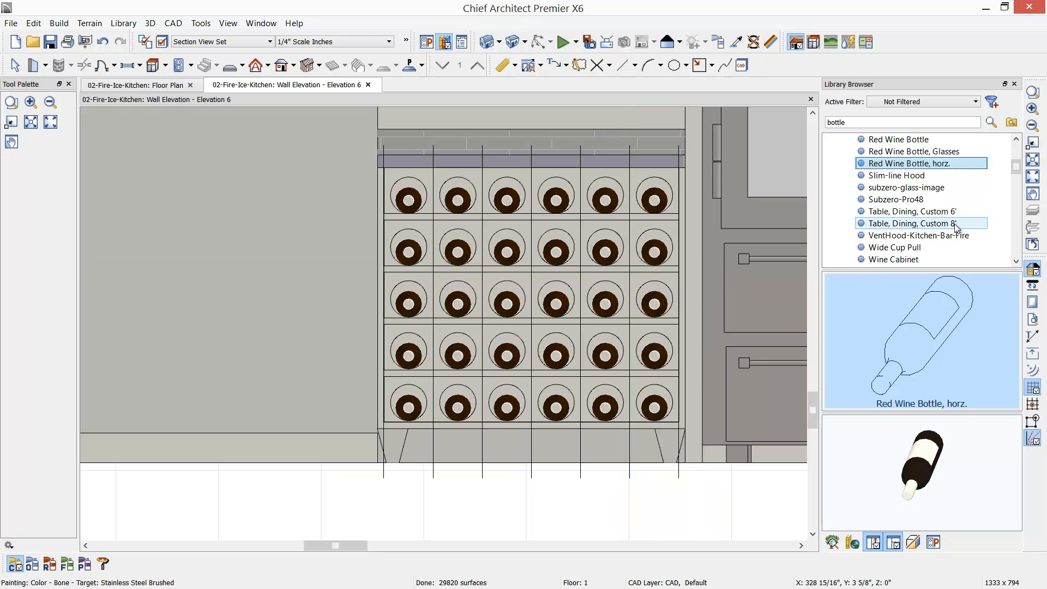
click(1016, 263)
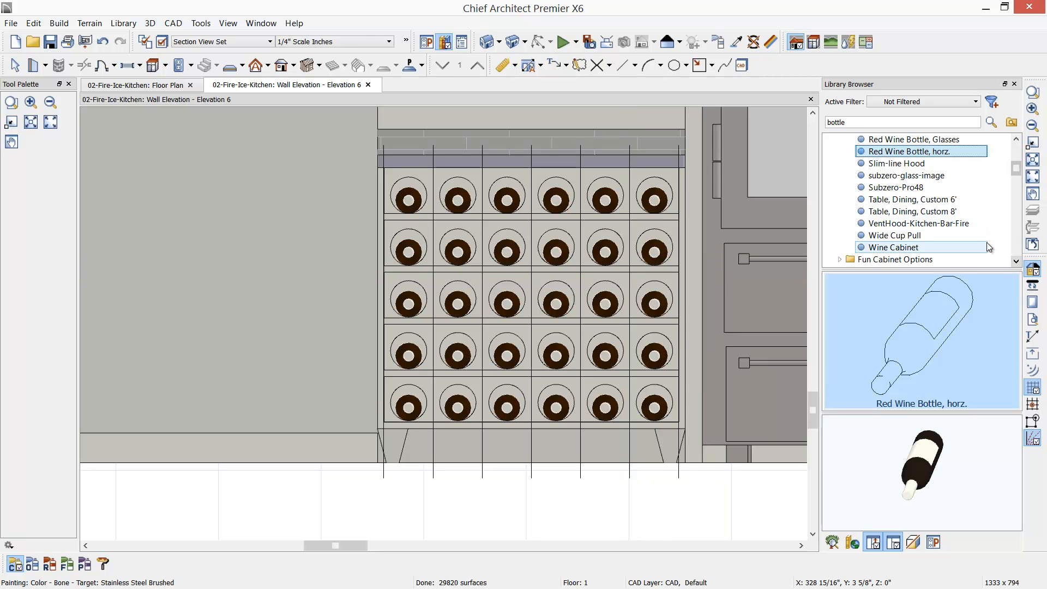
click(919, 248)
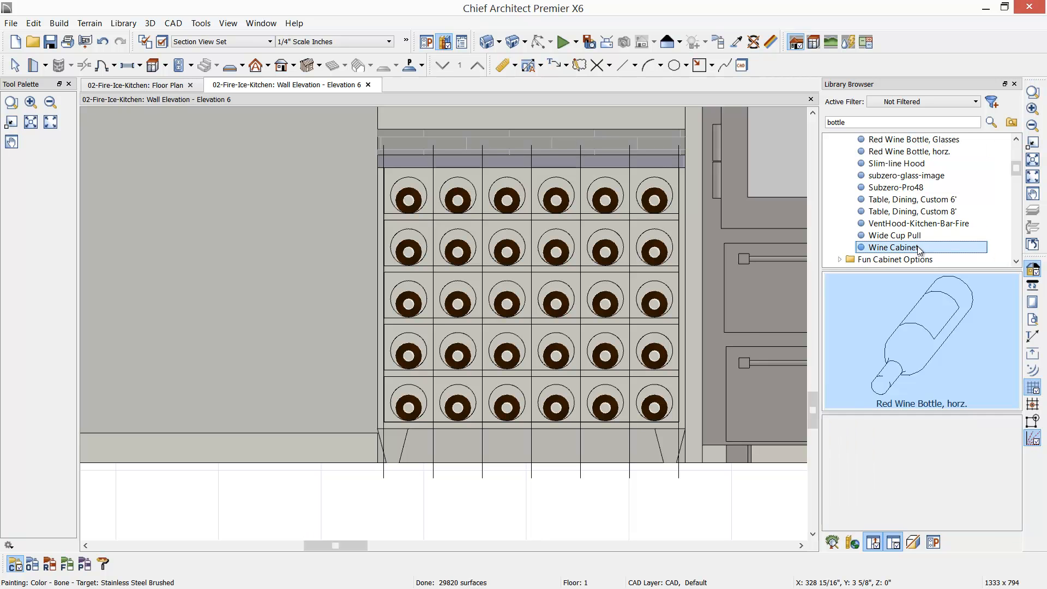
drag(964, 465, 856, 436)
scroll(963, 470, up, 4)
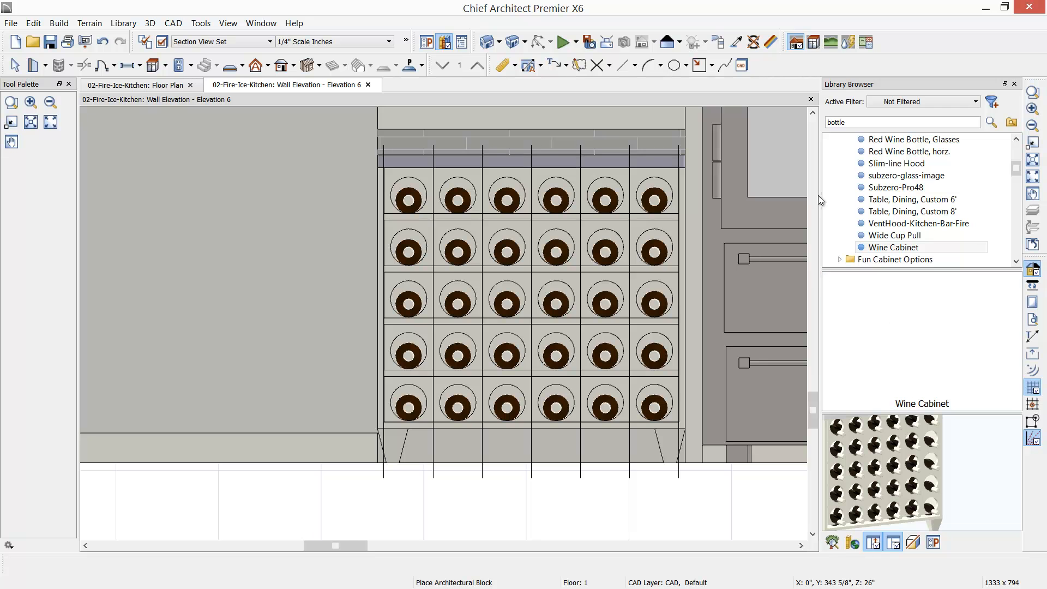
Create a full camera view toward the refrigerator wall and check how the bottles sit inside the wine rack.
click(812, 100)
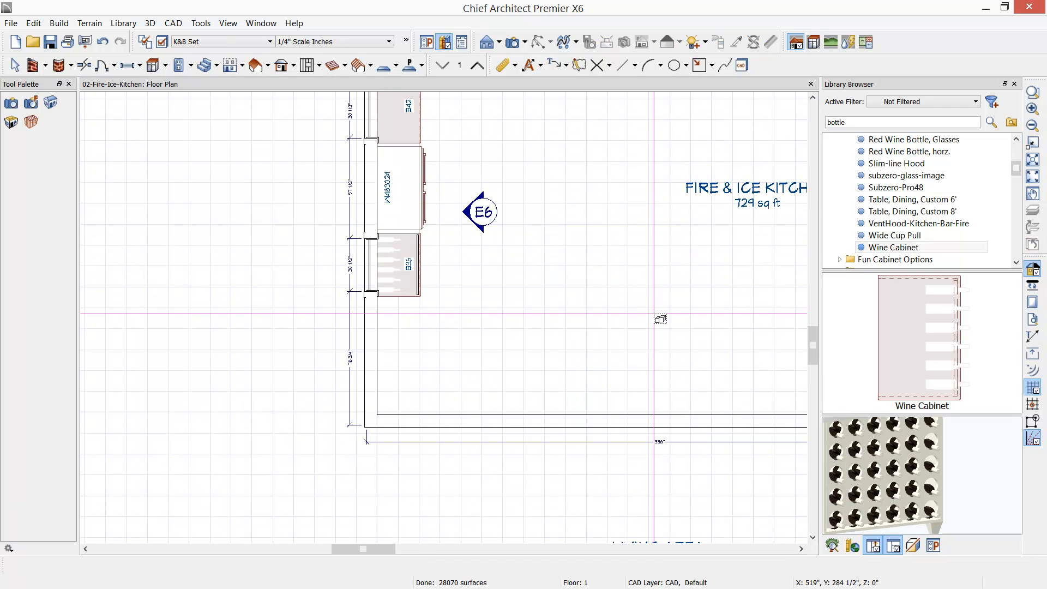
click(519, 47)
drag(698, 352, 500, 308)
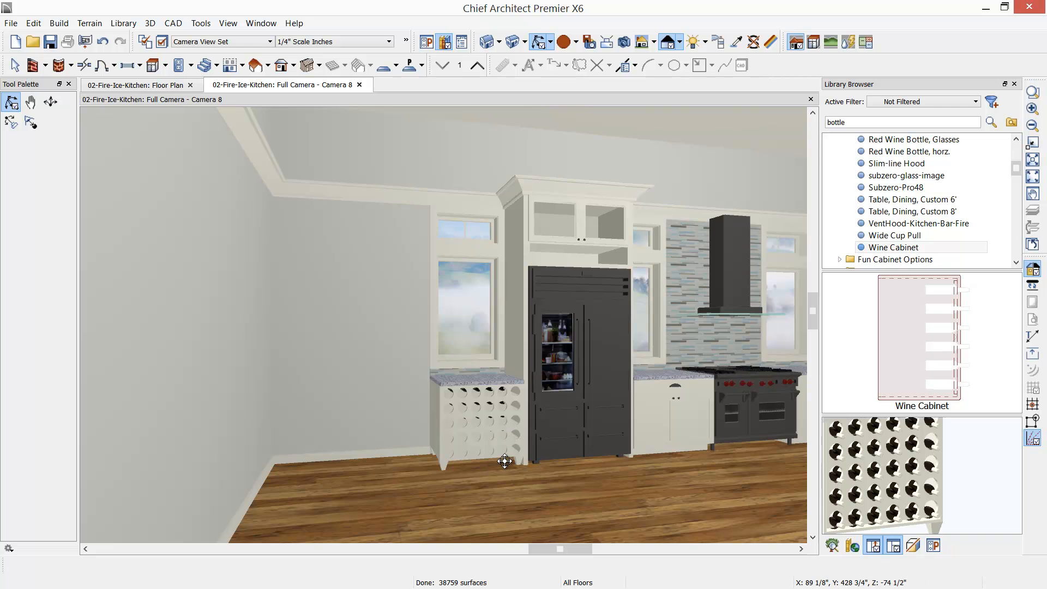
scroll(455, 415, up, 4)
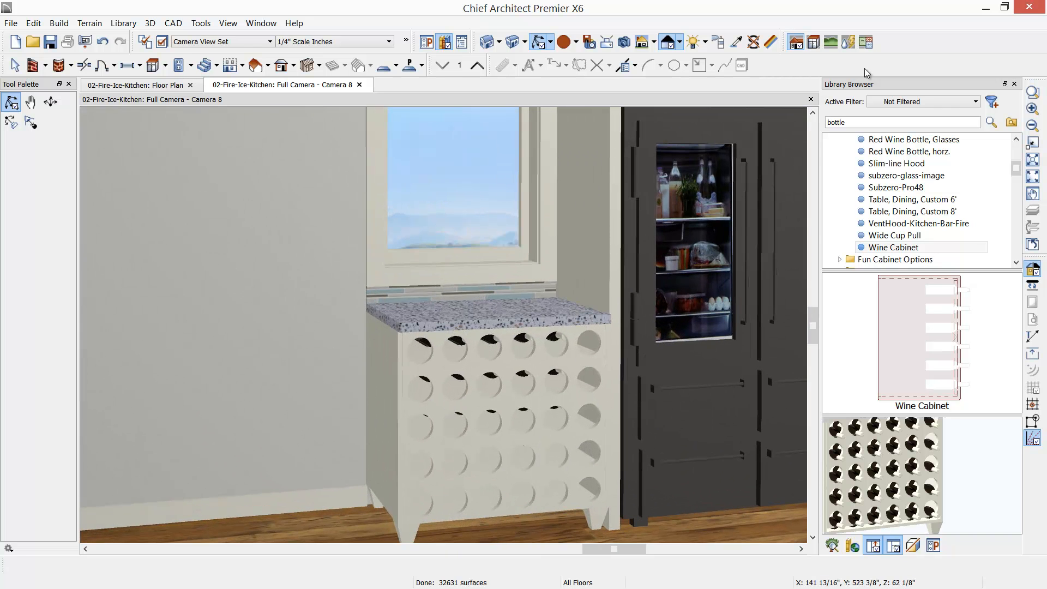
click(812, 100)
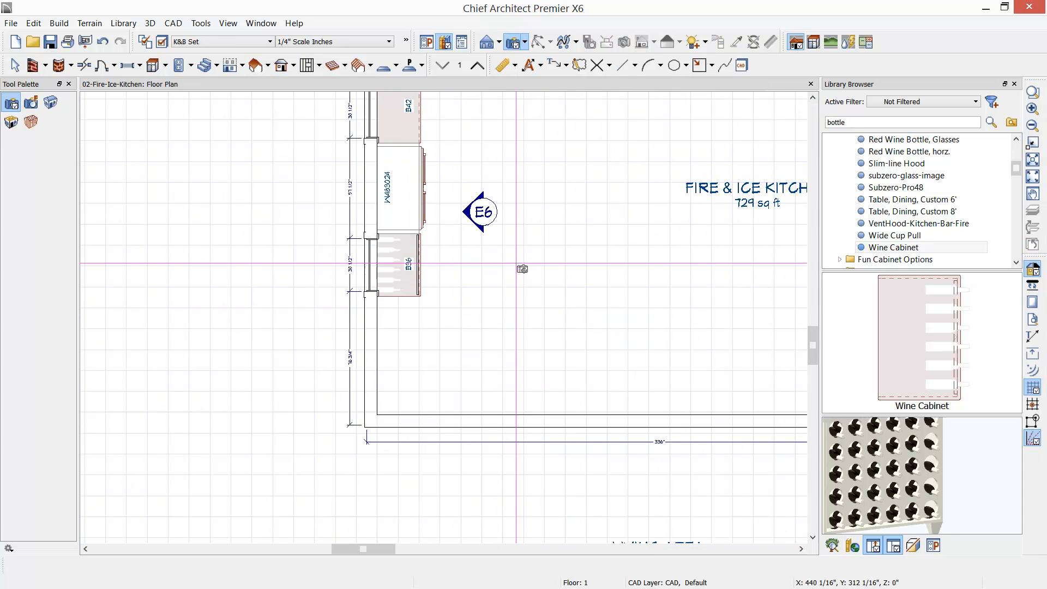
Draw a straight CAD reference line in the floor plan just in front of the B36 wine cabinet, parallel to its face.
scroll(403, 362, up, 3)
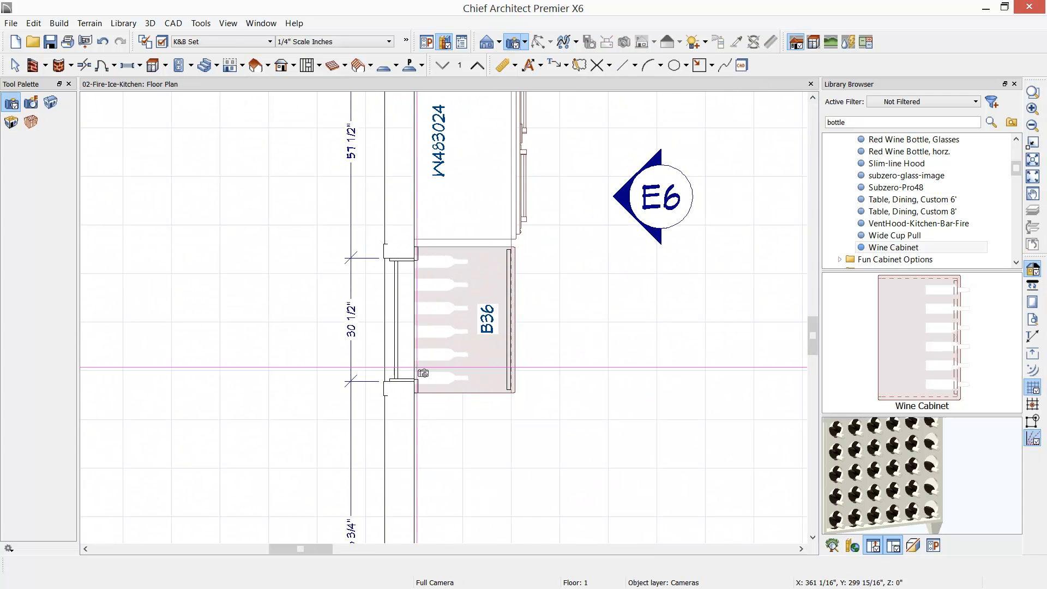
key(space)
scroll(434, 406, up, 2)
middle_drag(454, 325, 416, 358)
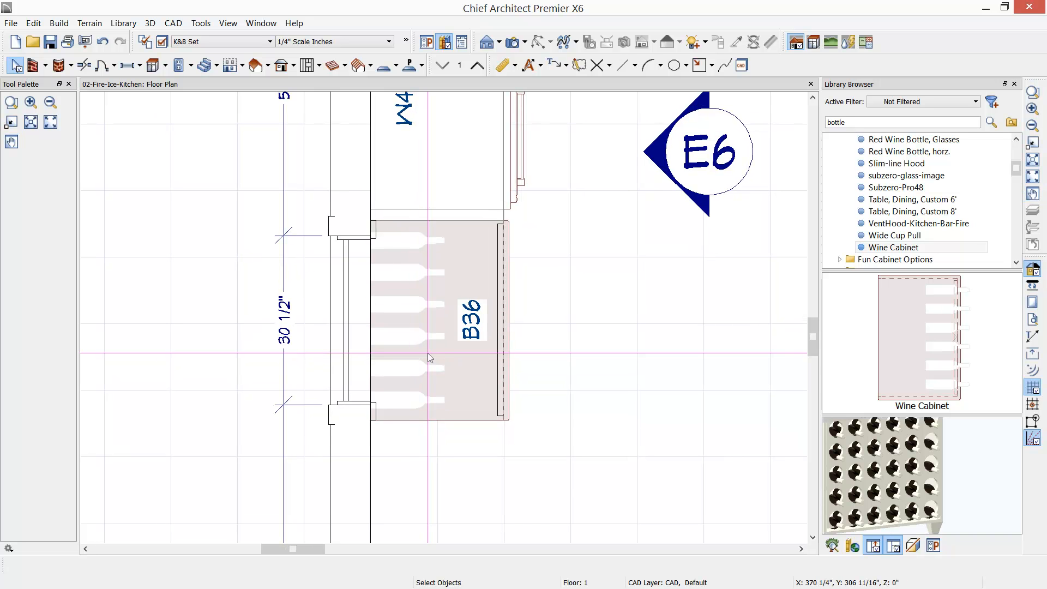
click(409, 251)
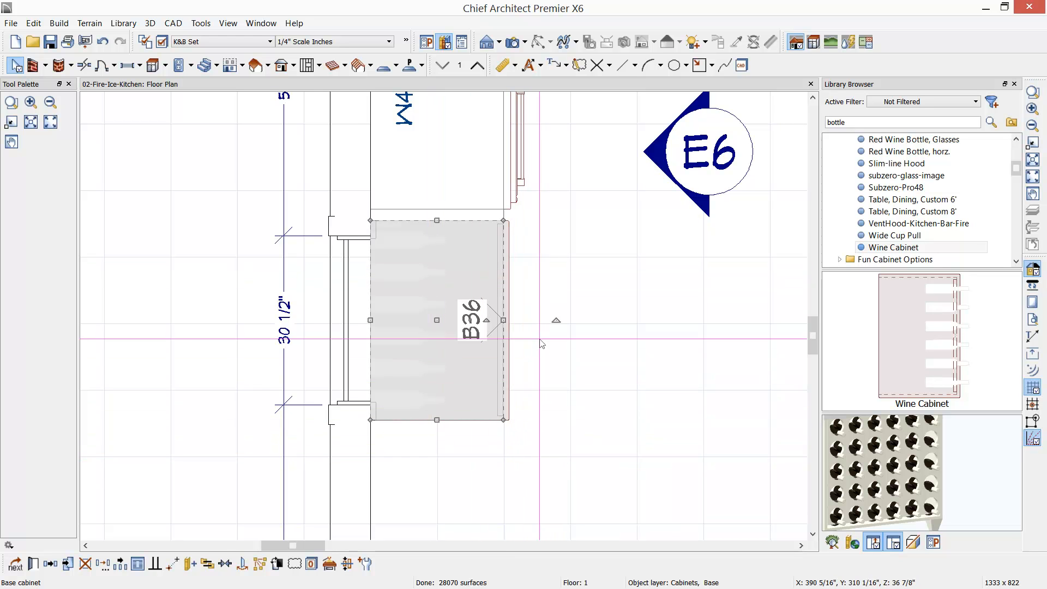
key(l)
drag(533, 233, 546, 465)
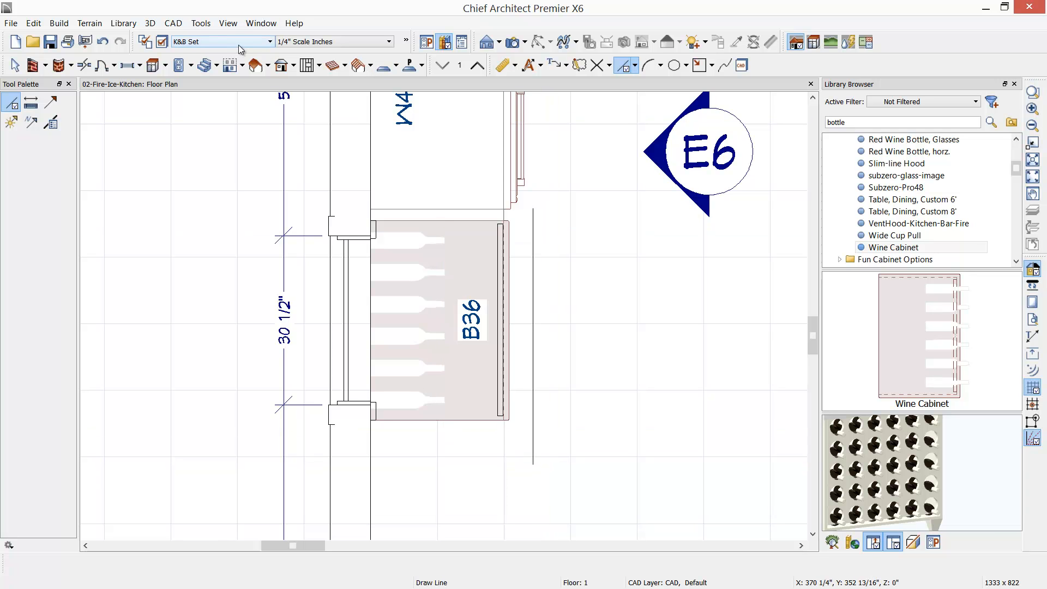
Switch the floor plan to the All Off Set layer set and turn on display of the Fixtures, Interior layer.
click(266, 43)
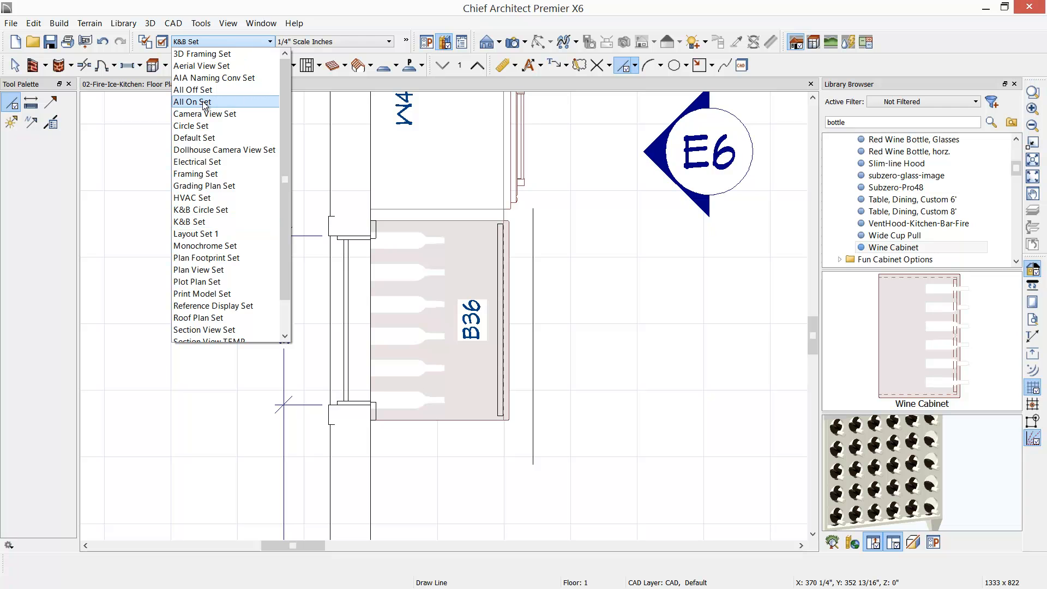
click(196, 90)
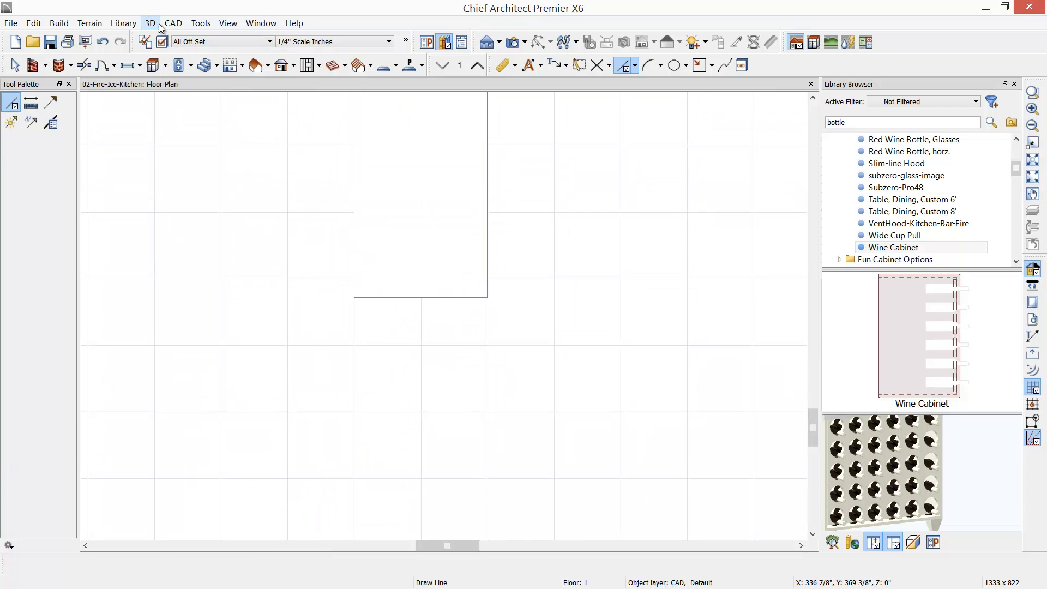
click(163, 42)
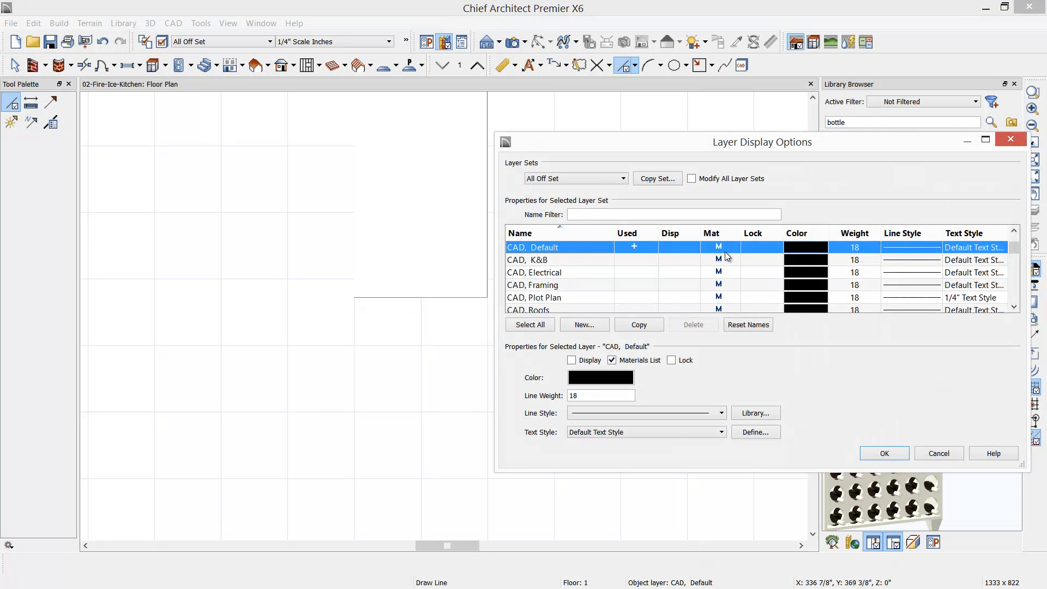
click(540, 285)
key(f)
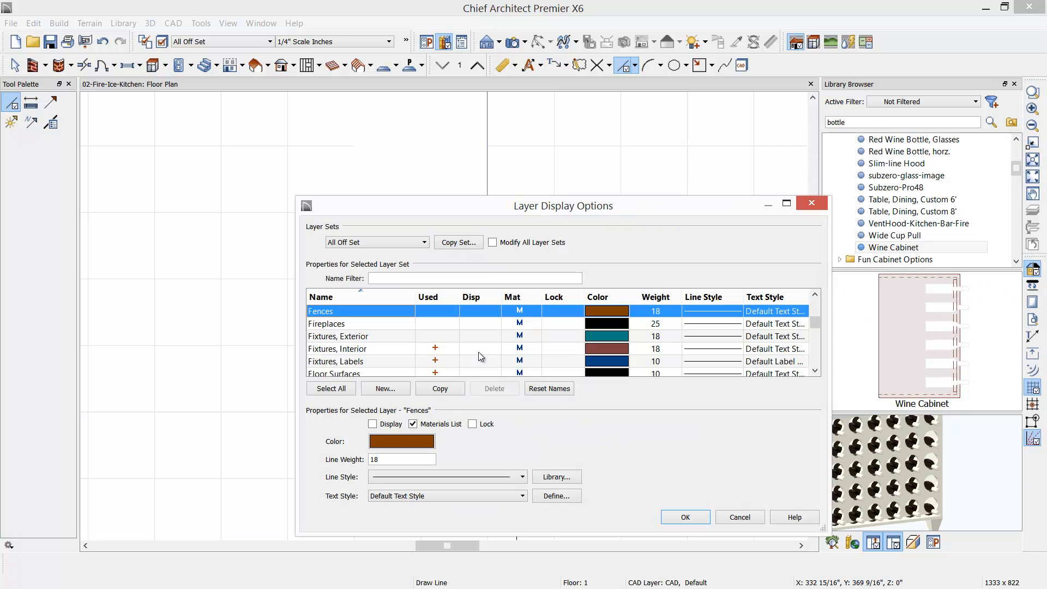
click(497, 350)
click(684, 517)
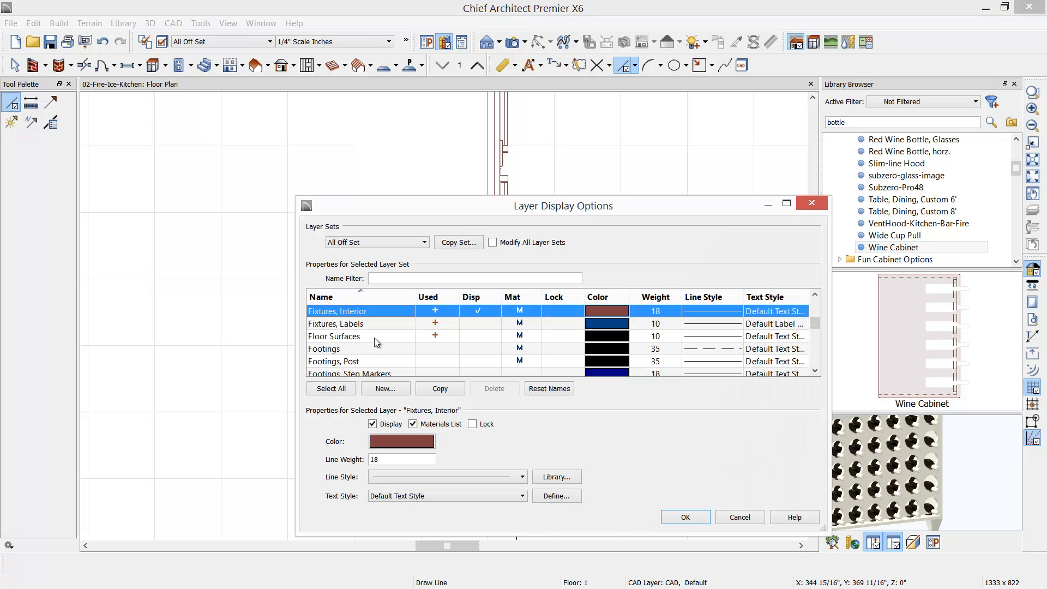
Turn on display of the Furniture, Interior layer in the All Off Set and apply the layer changes.
scroll(374, 338, down, 8)
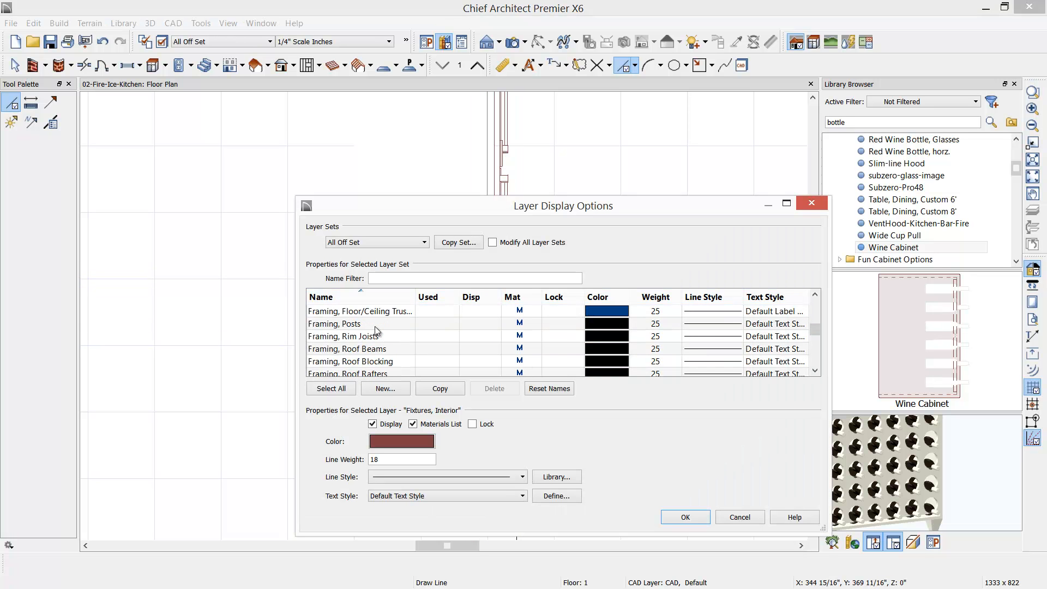
scroll(425, 332, up, 1)
scroll(473, 326, down, 1)
scroll(473, 326, up, 1)
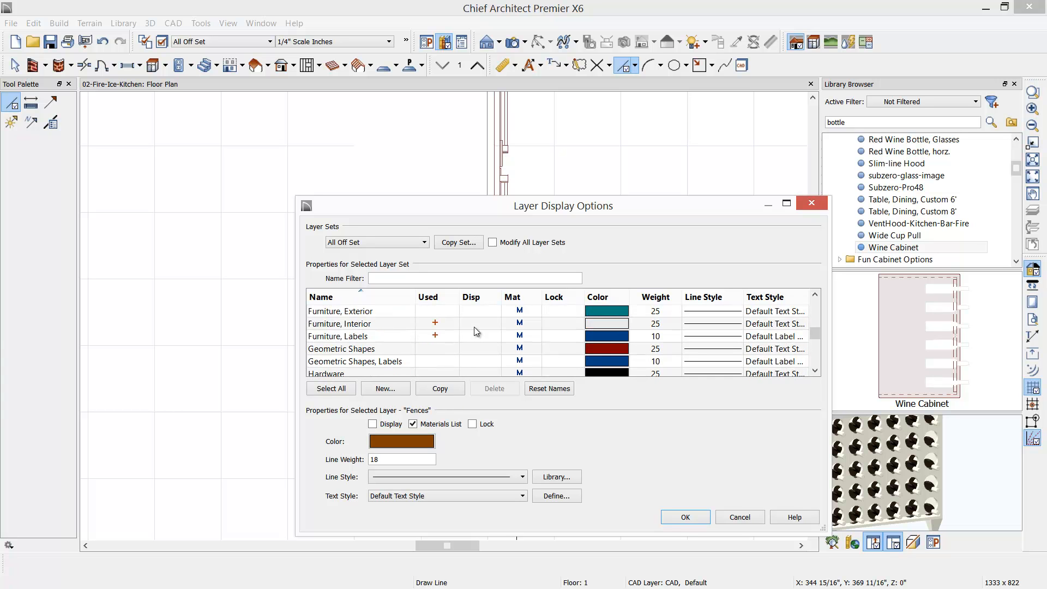
click(488, 325)
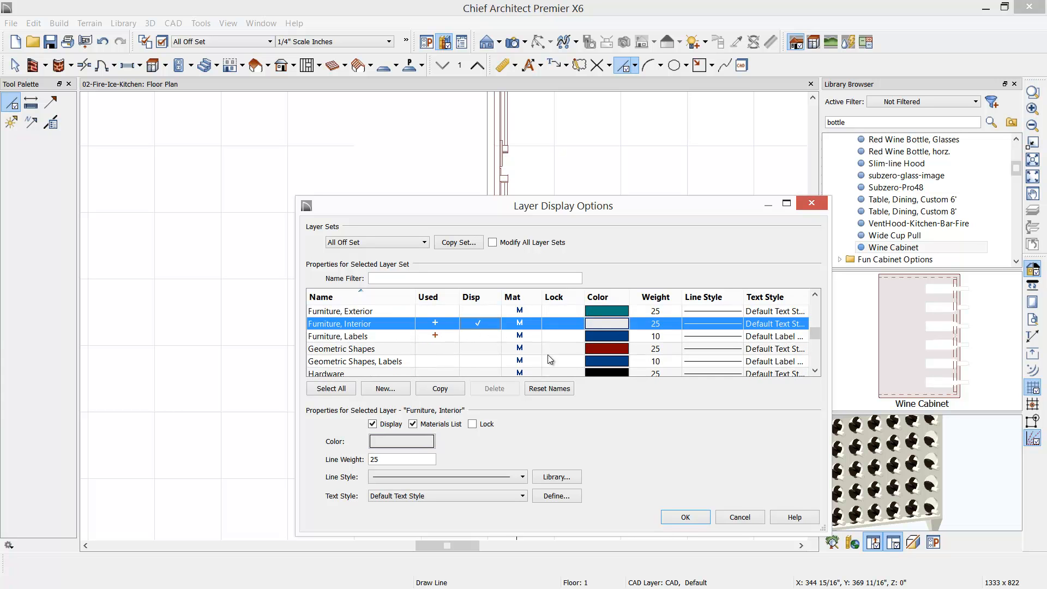
click(685, 516)
Select all the wine bottles together and move them forward until their necks meet the reference line in front of the cabinet.
middle_drag(448, 348, 470, 329)
key(l)
mouse_move(361, 211)
mouse_down()
mouse_move(486, 401)
mouse_move(488, 432)
mouse_up()
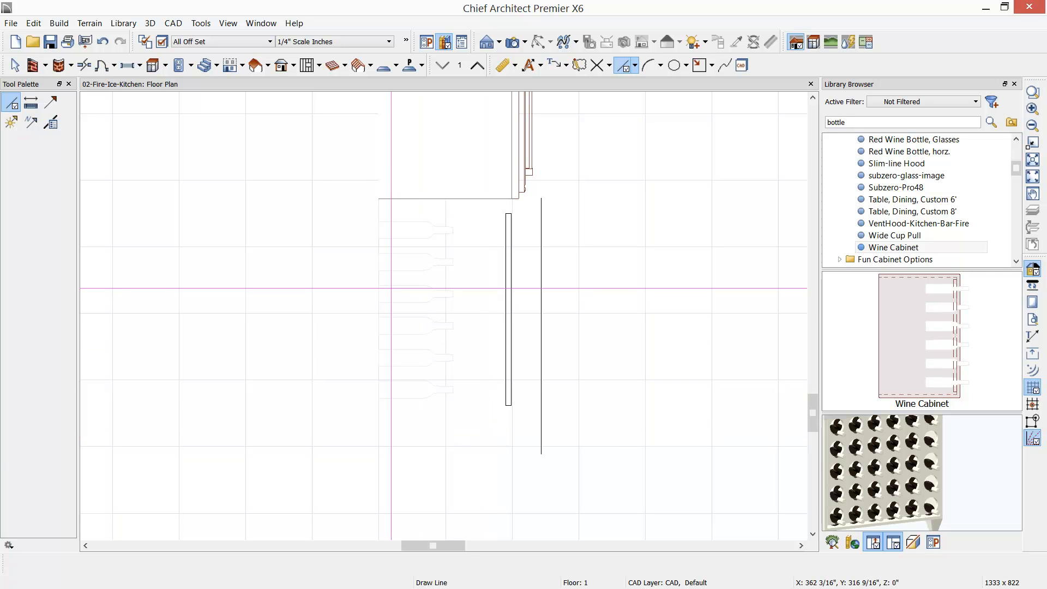
key(space)
click(416, 307)
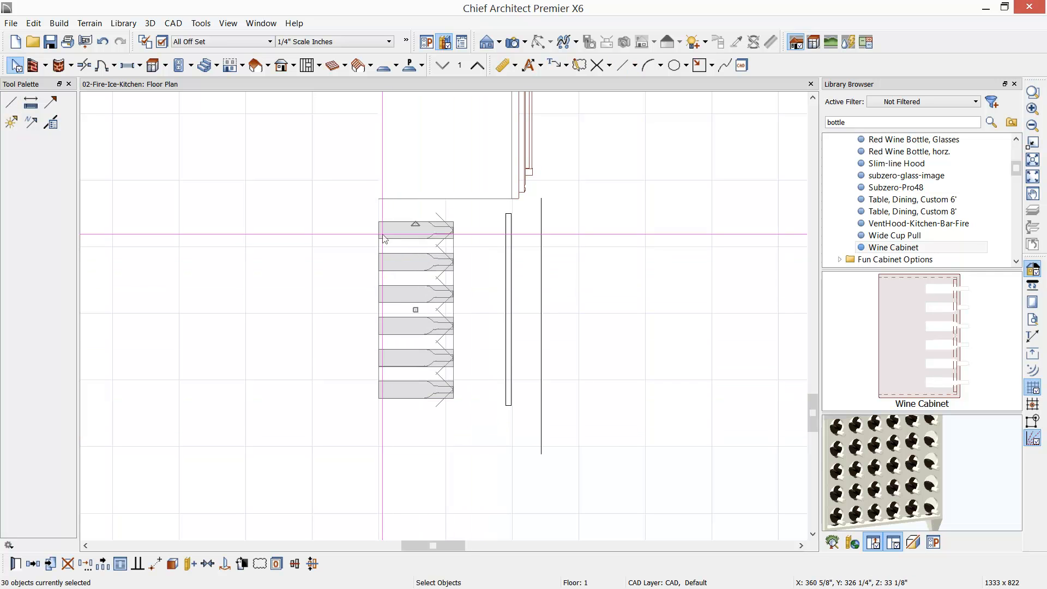
drag(417, 308, 502, 307)
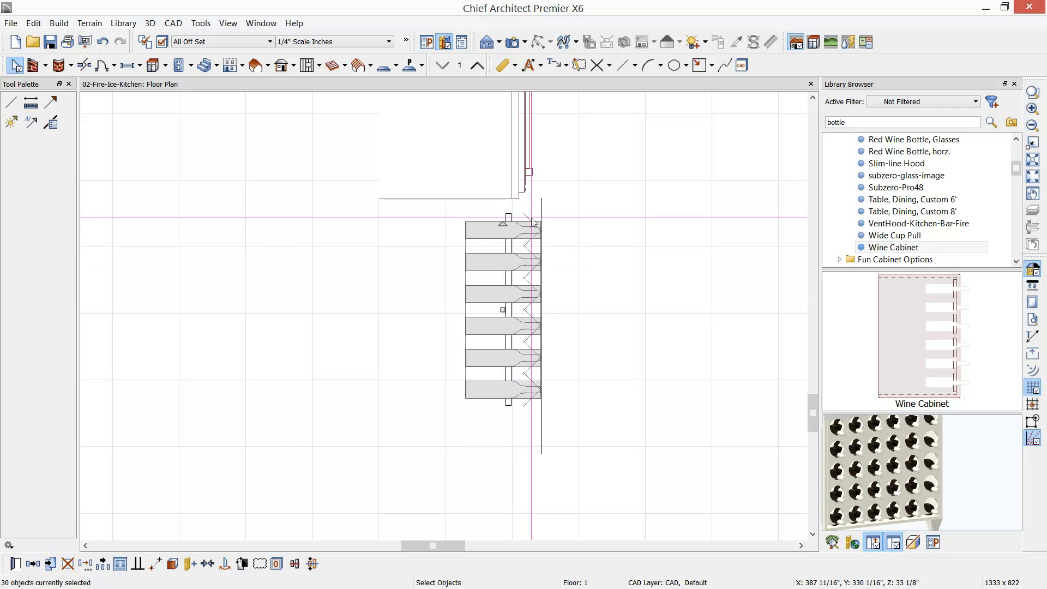
Restore the K&B Set layer set and delete the reference line in front of the wine cabinet.
click(230, 41)
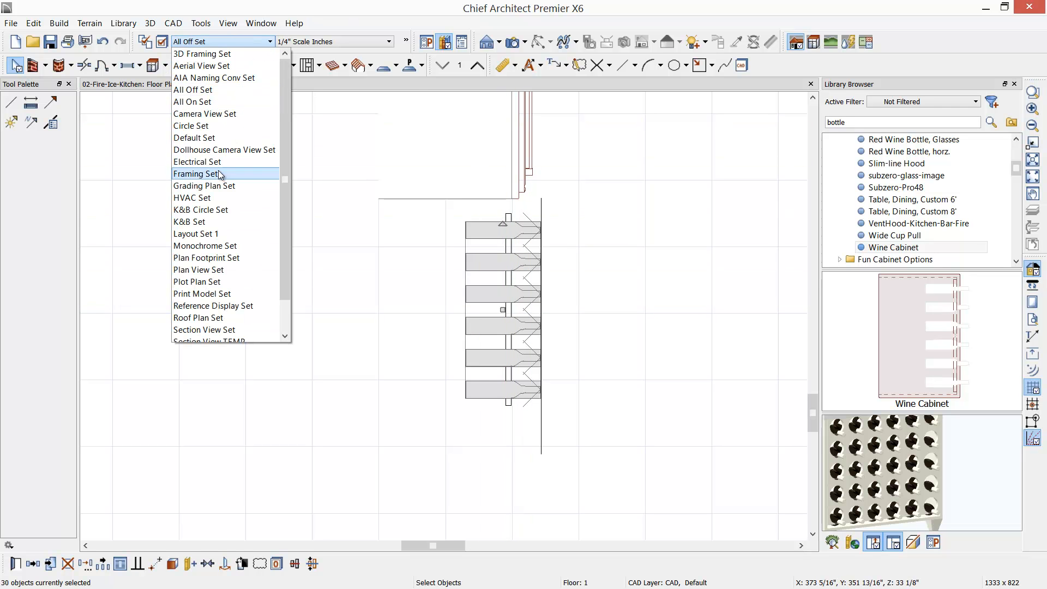
click(208, 221)
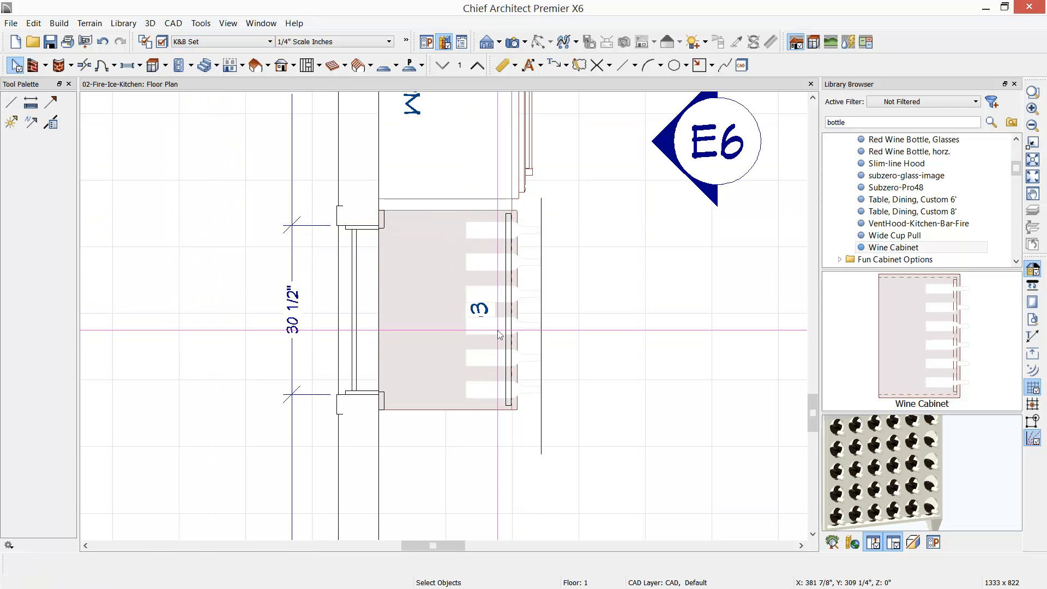
click(541, 426)
key(Delete)
scroll(612, 355, down, 2)
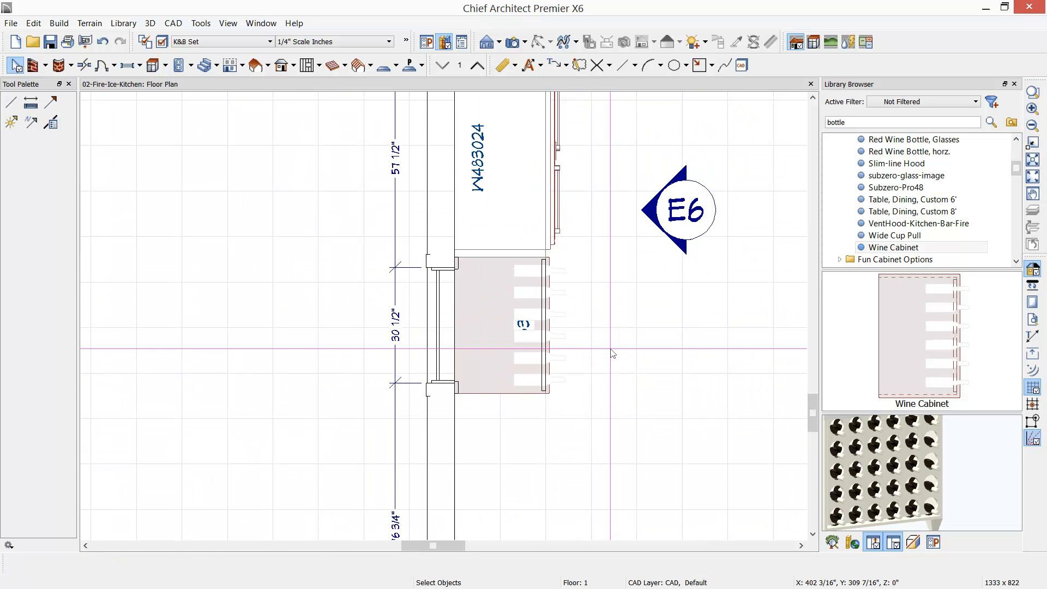
Create a new full camera view of the refrigerator wall and examine the bottles protruding from the wine rack.
click(511, 47)
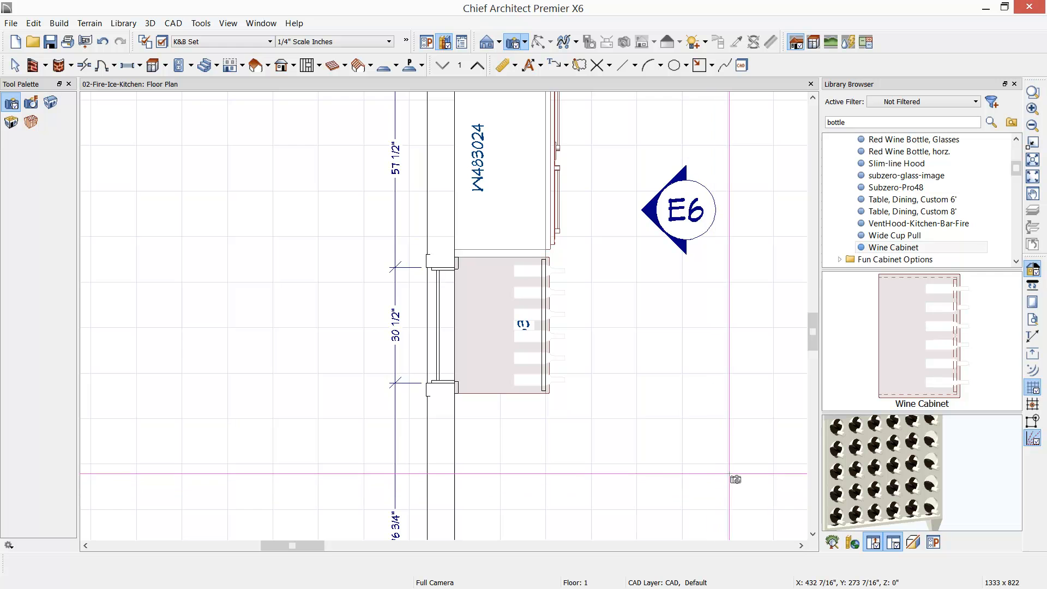
middle_drag(728, 472, 468, 381)
drag(712, 423, 385, 289)
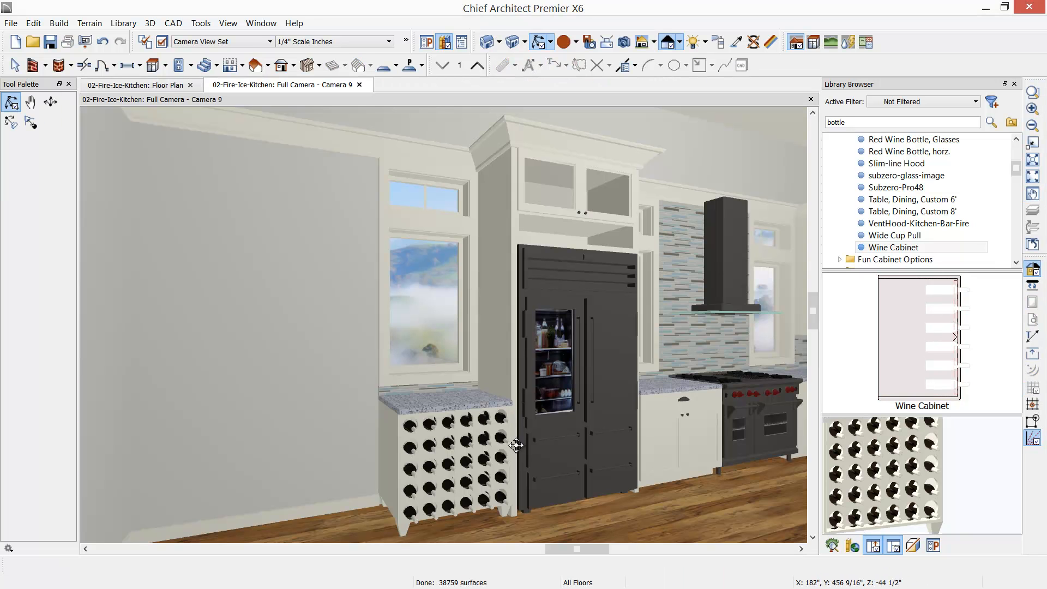
mouse_move(516, 445)
mouse_down()
mouse_move(549, 444)
mouse_move(535, 448)
mouse_up()
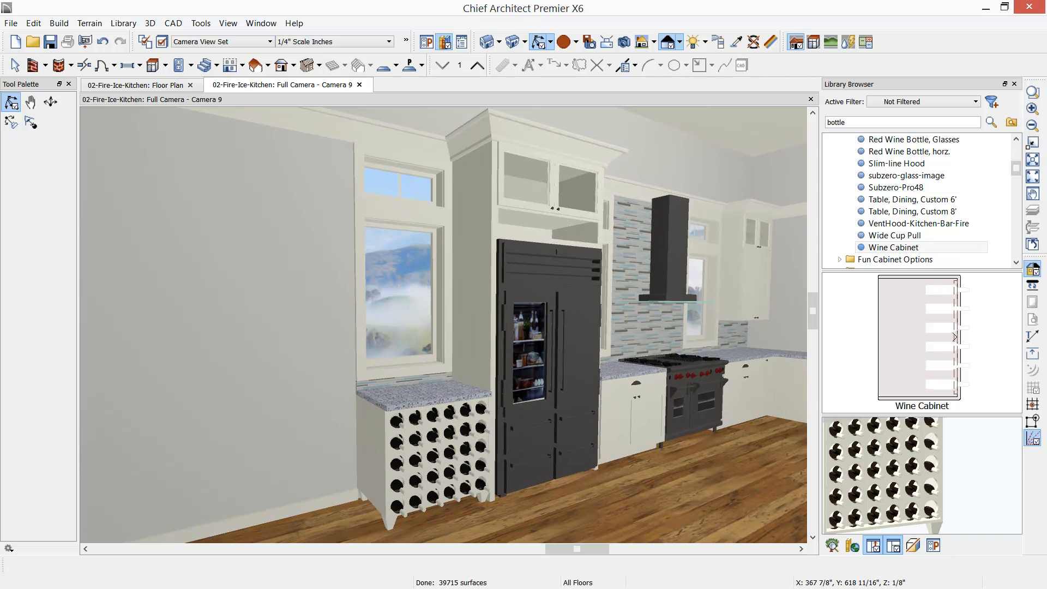
Switch to Windows Photo Viewer and examine Cabinet-Raytrace.png and 2Fire-Ice-Raytrace-steps.png at full window size.
drag(582, 212, 561, 199)
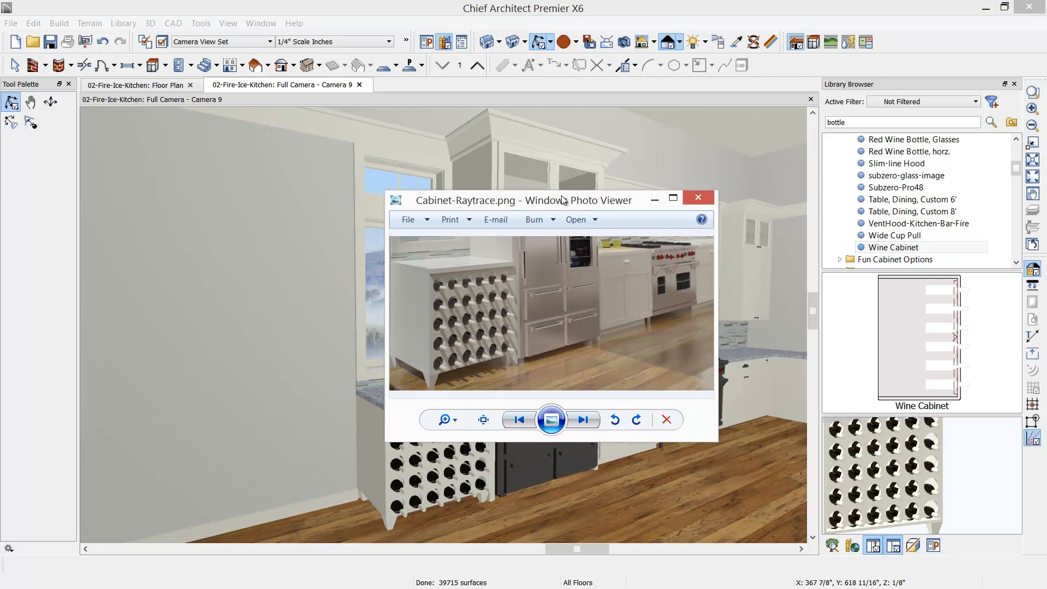
click(672, 197)
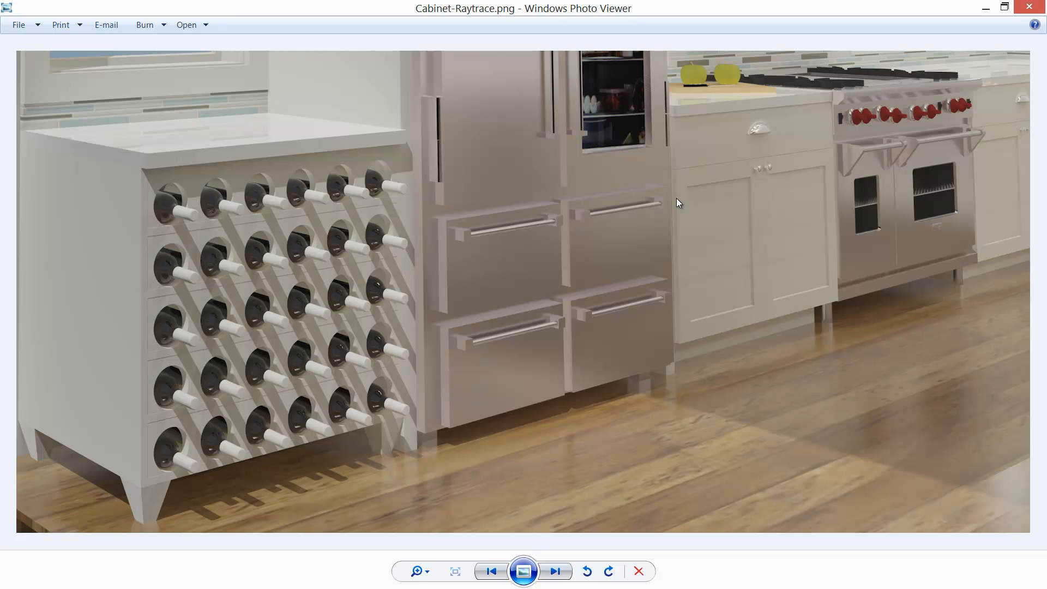
key(Left)
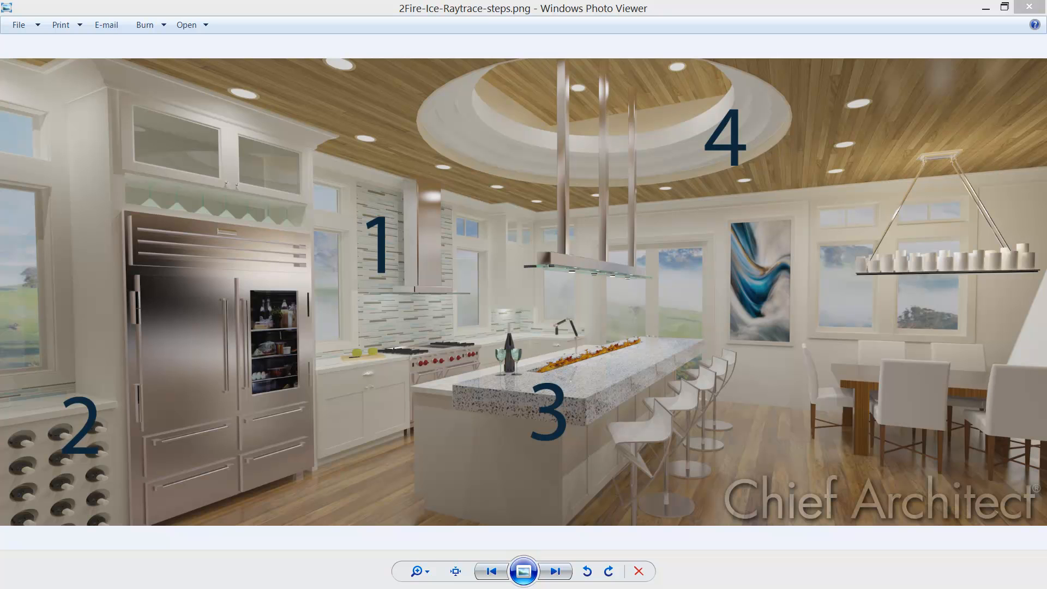
key(Right)
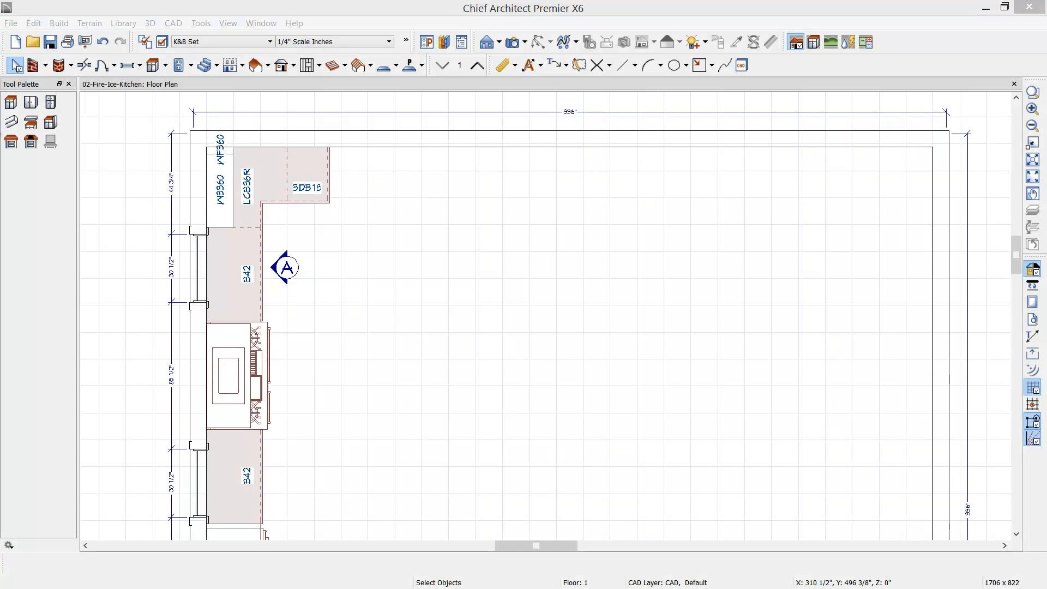
Place a row of three 24-inch base cabinets in the open floor area opposite the range for the island.
click(11, 102)
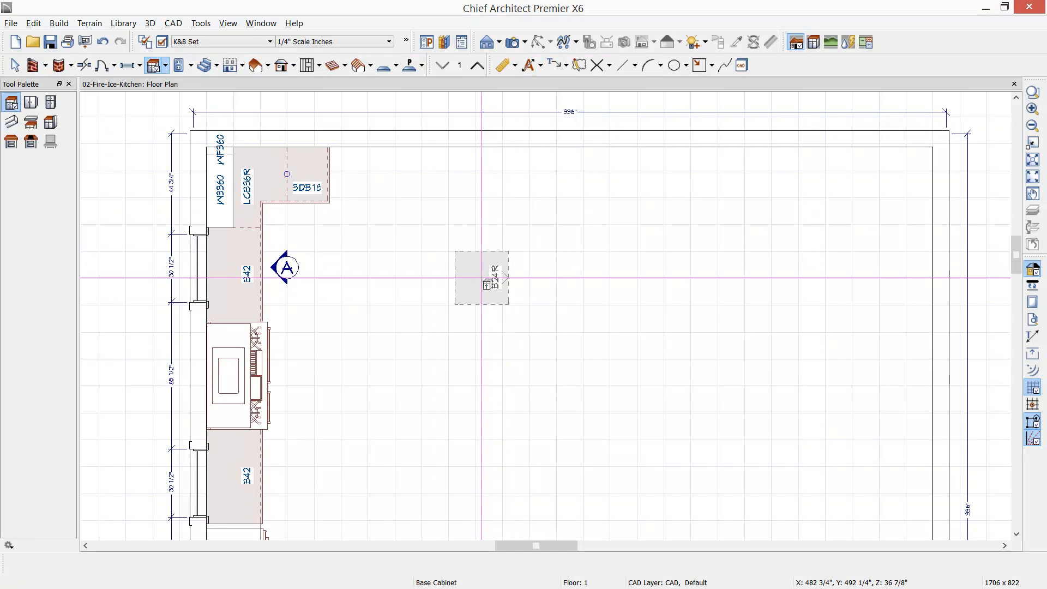
click(458, 297)
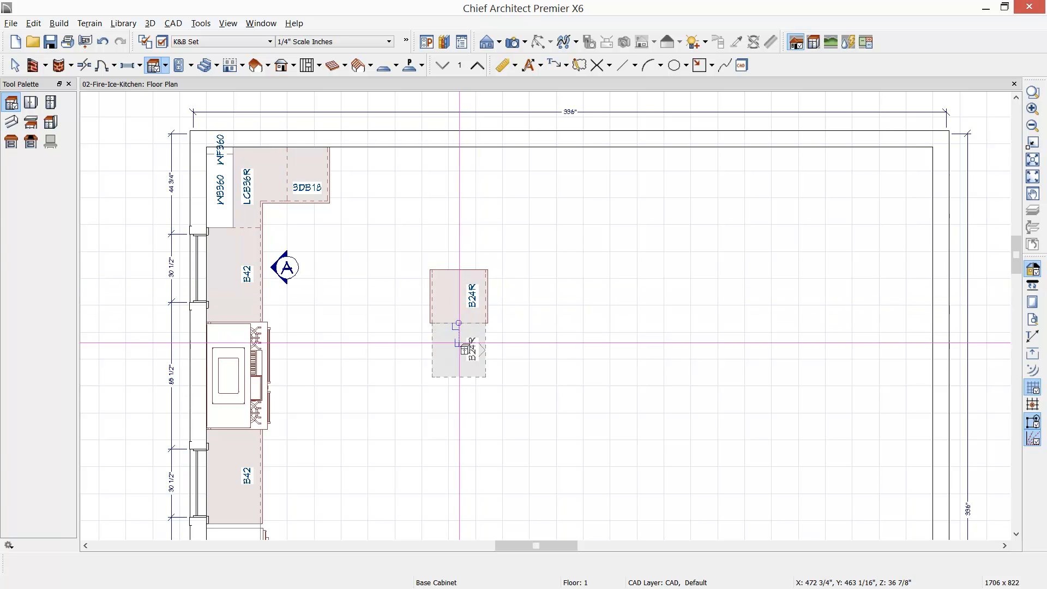
click(459, 348)
click(459, 403)
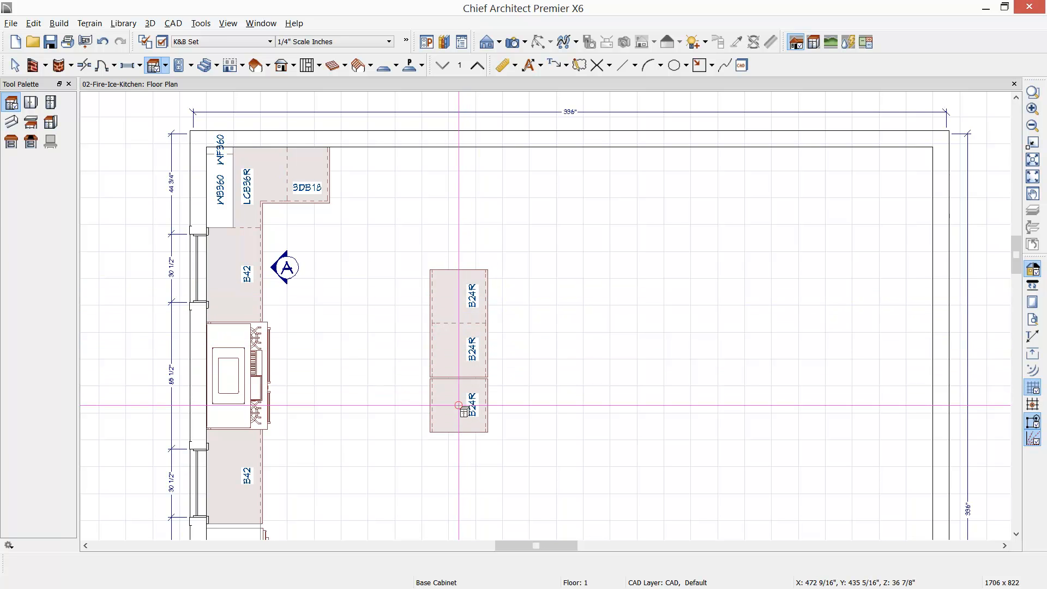
Resize the island's end cabinets to 36 inches wide and 18 inches wide, and close the gap beside the 36-inch cabinet.
click(458, 405)
drag(458, 432, 458, 459)
click(456, 287)
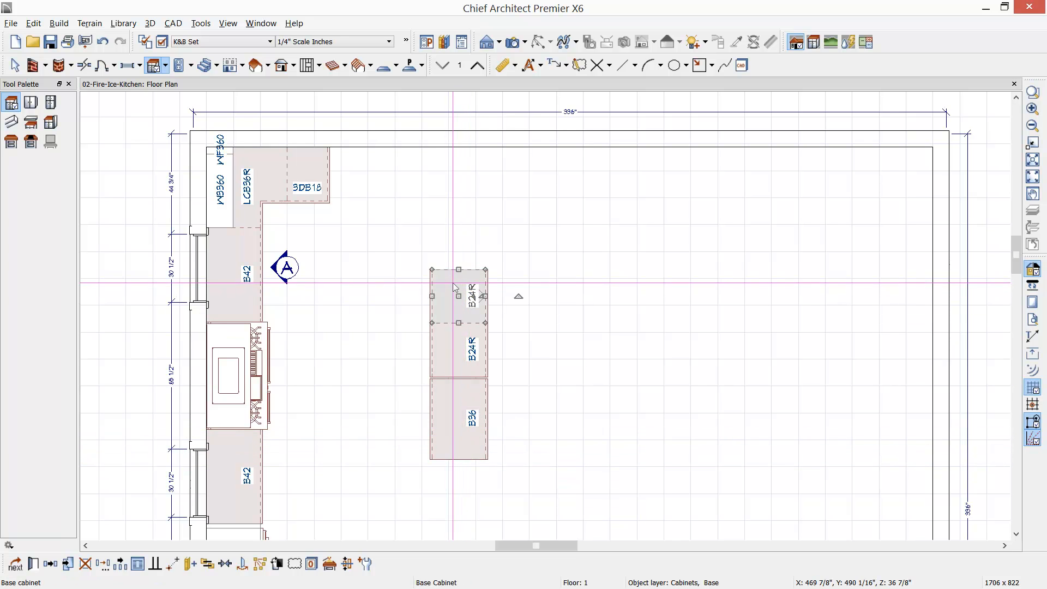
drag(458, 269, 456, 283)
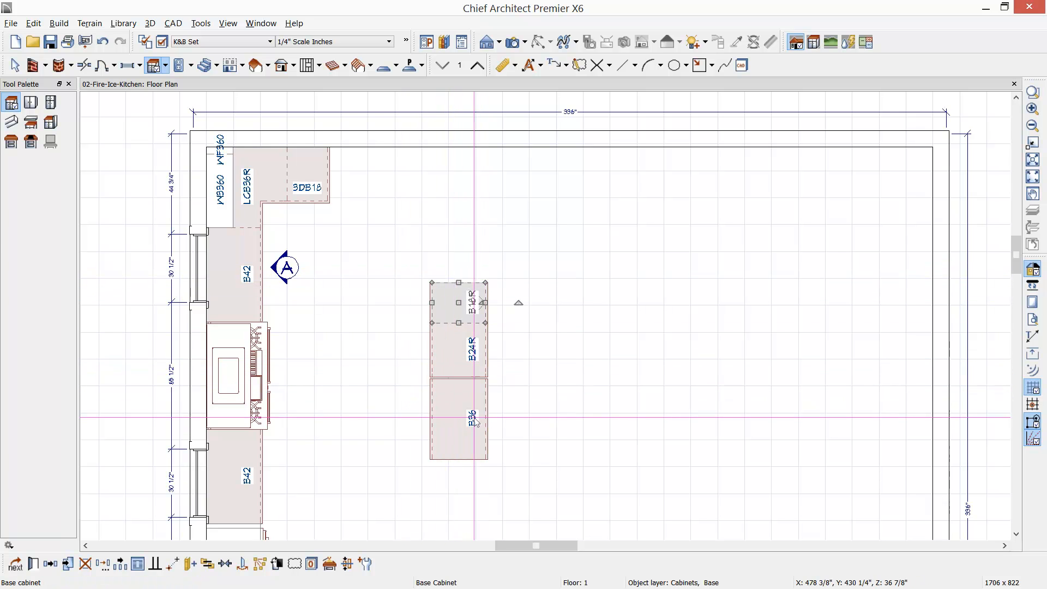
click(457, 414)
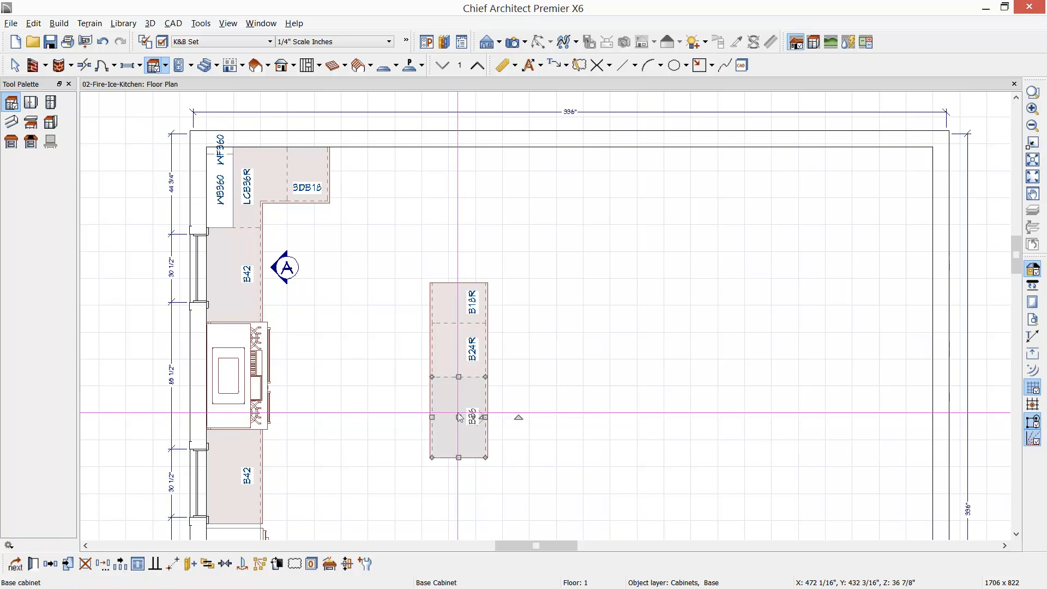
Add an 8-inch-high drawer below the existing top drawer on the front of the island's 18-inch end cabinet.
double_click(453, 298)
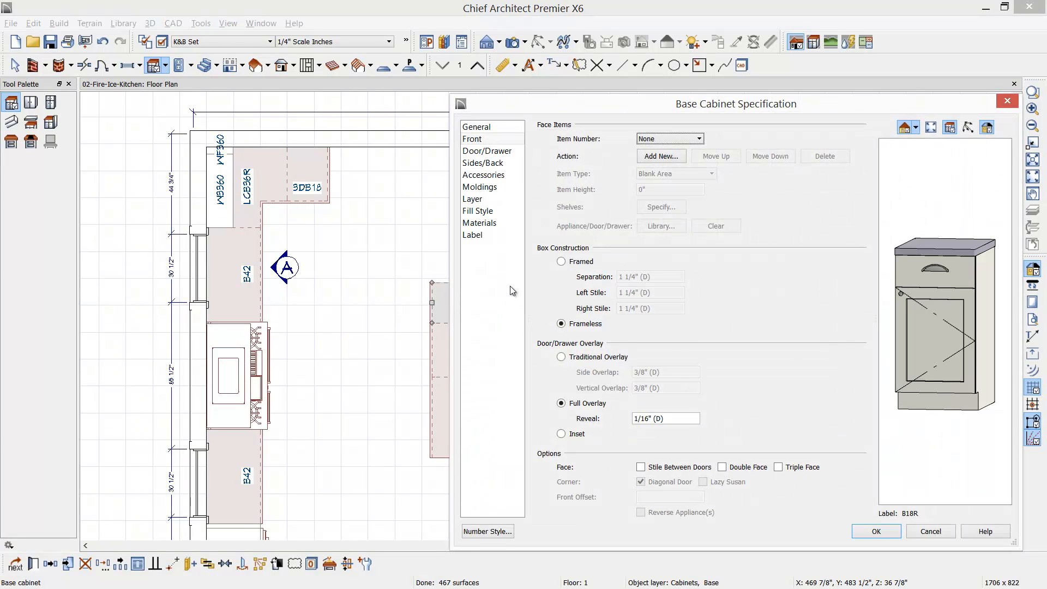
click(918, 277)
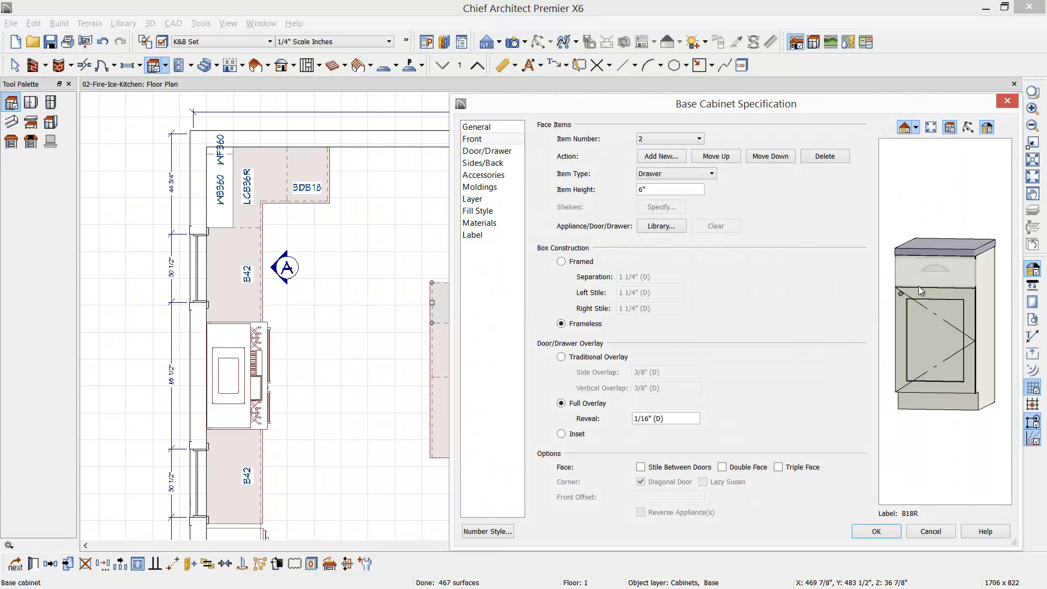
click(918, 286)
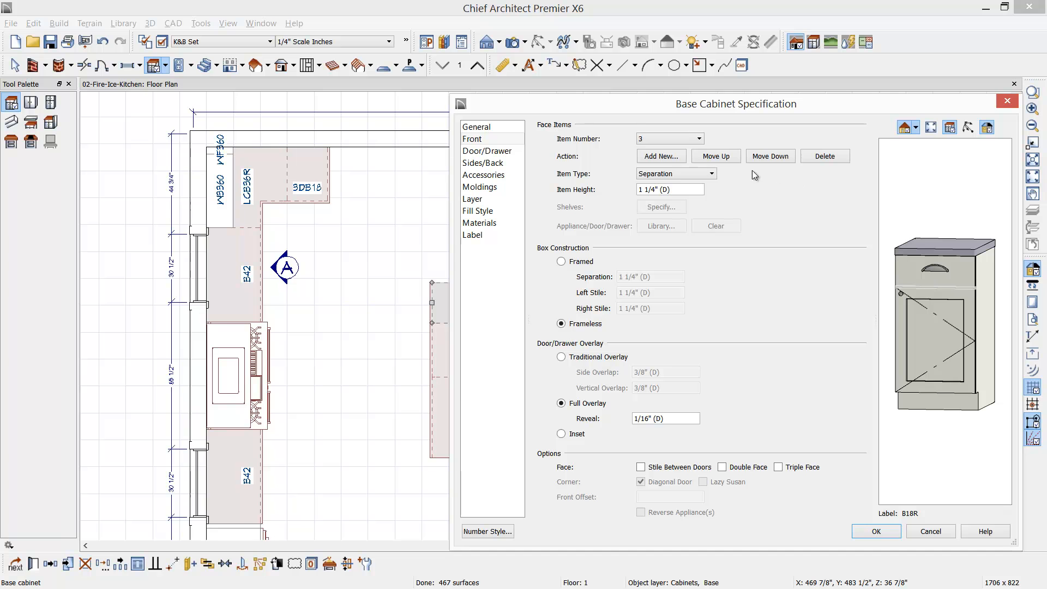
click(665, 157)
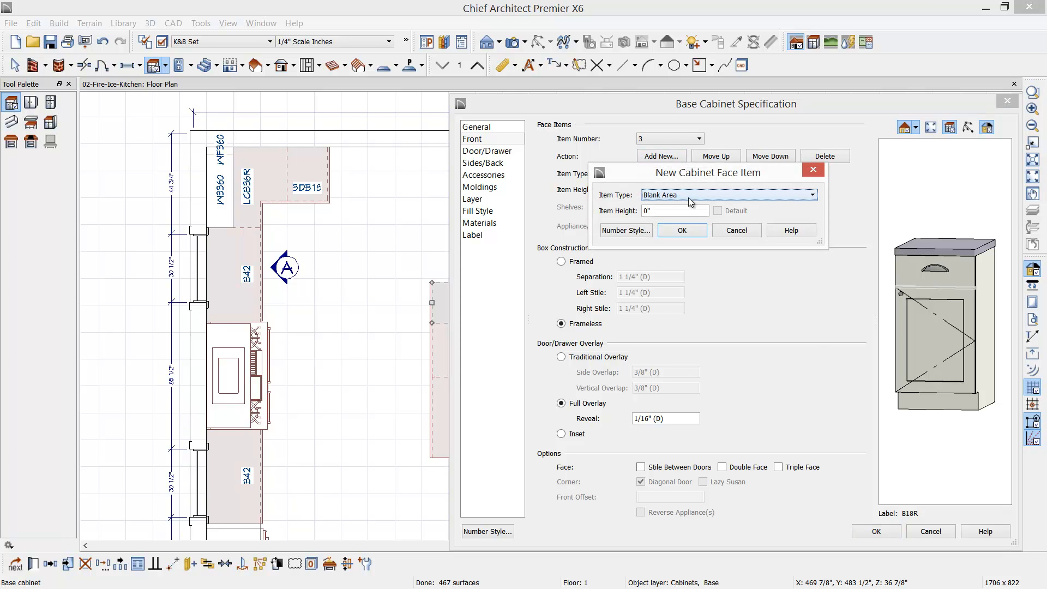
click(688, 196)
click(660, 242)
key(Tab)
text(8)
click(681, 230)
Change the door of the 18-inch island cabinet to a drawer and accept the cabinet specification.
click(944, 371)
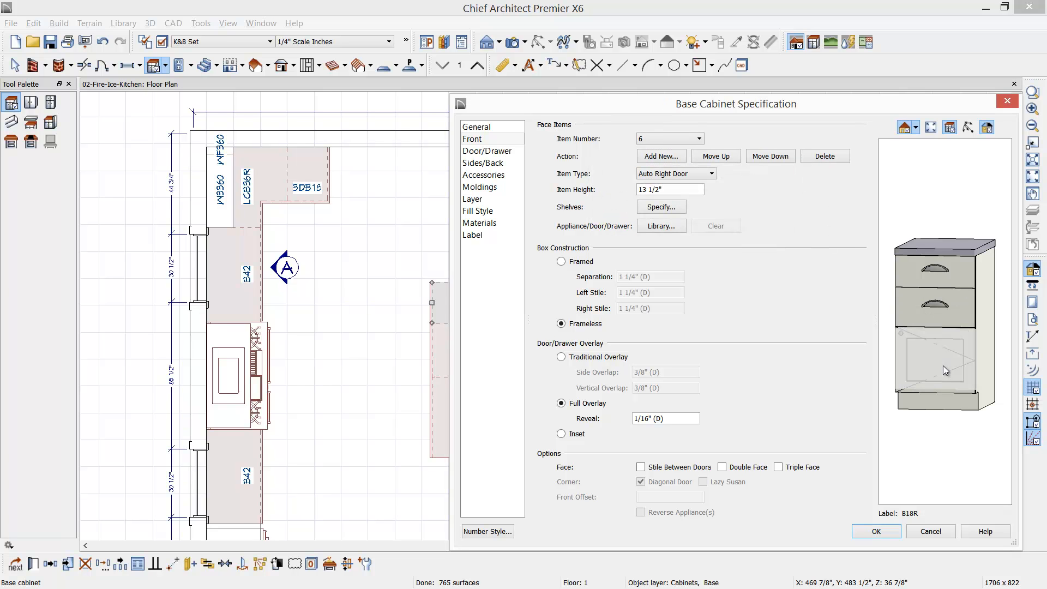
click(710, 174)
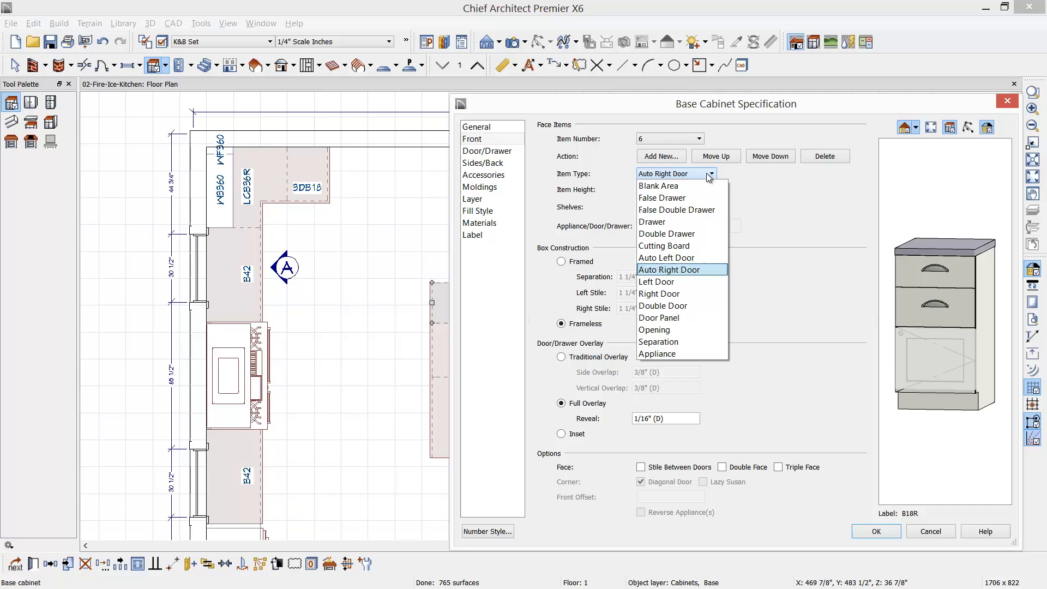
click(666, 225)
click(876, 531)
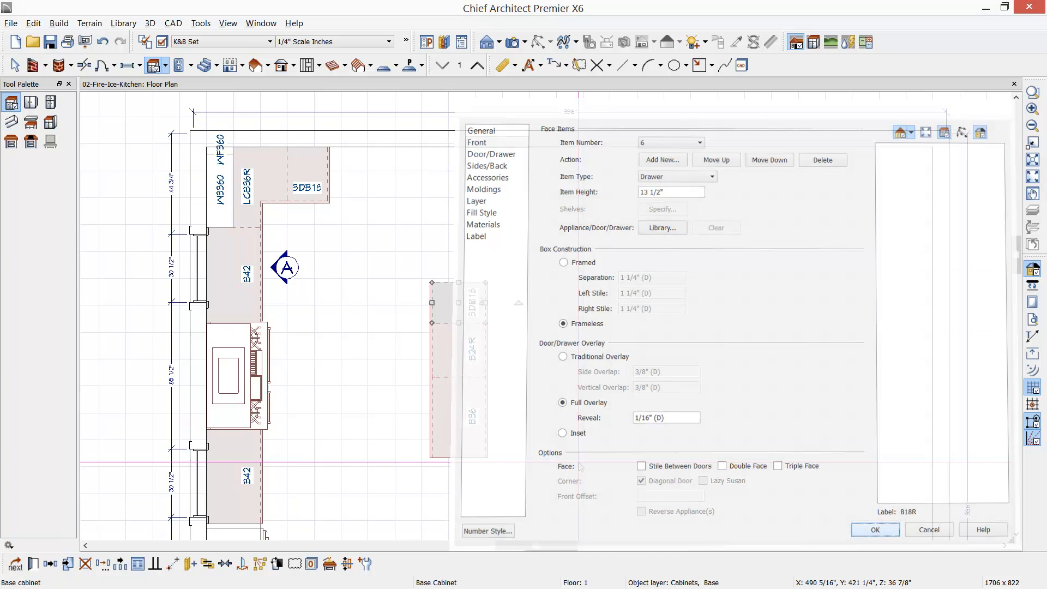
key(Escape)
Mirror a copy of the three island cabinets about their back edge to form a back-to-back double row.
middle_drag(464, 422, 524, 360)
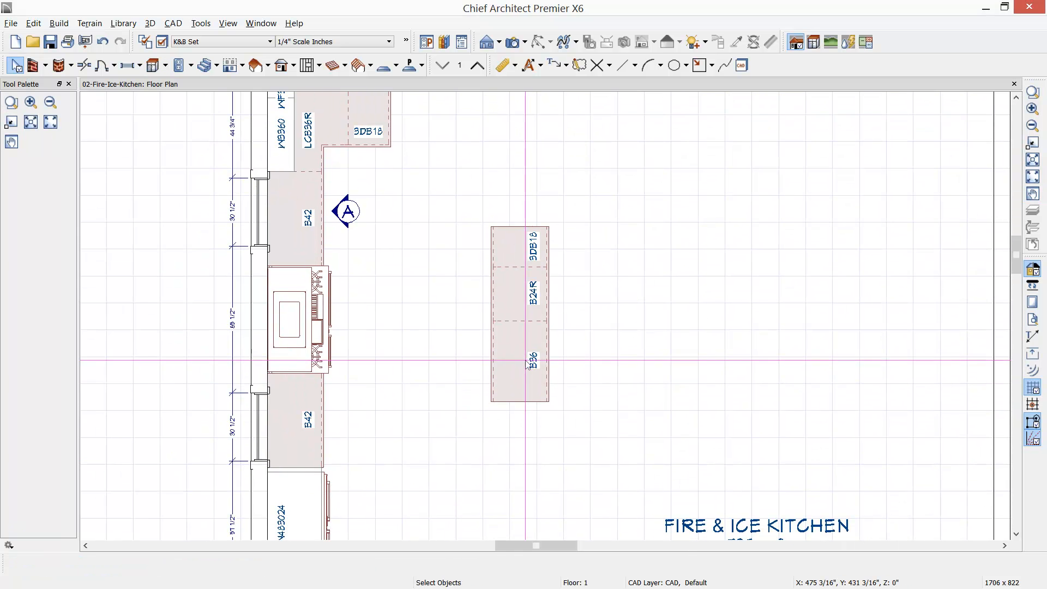
click(504, 249)
shift+click(503, 291)
shift+click(507, 366)
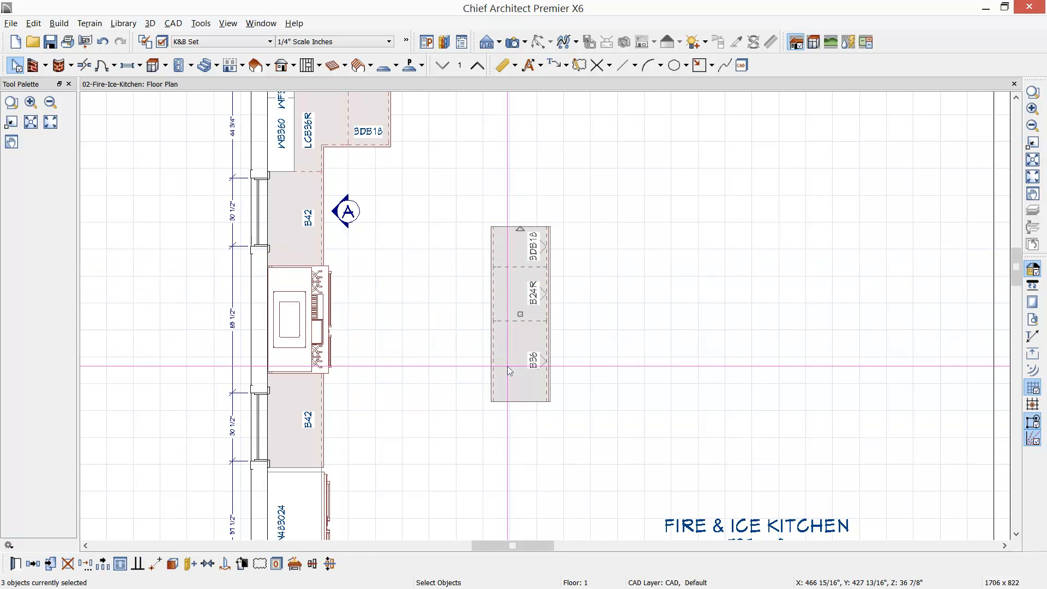
click(31, 562)
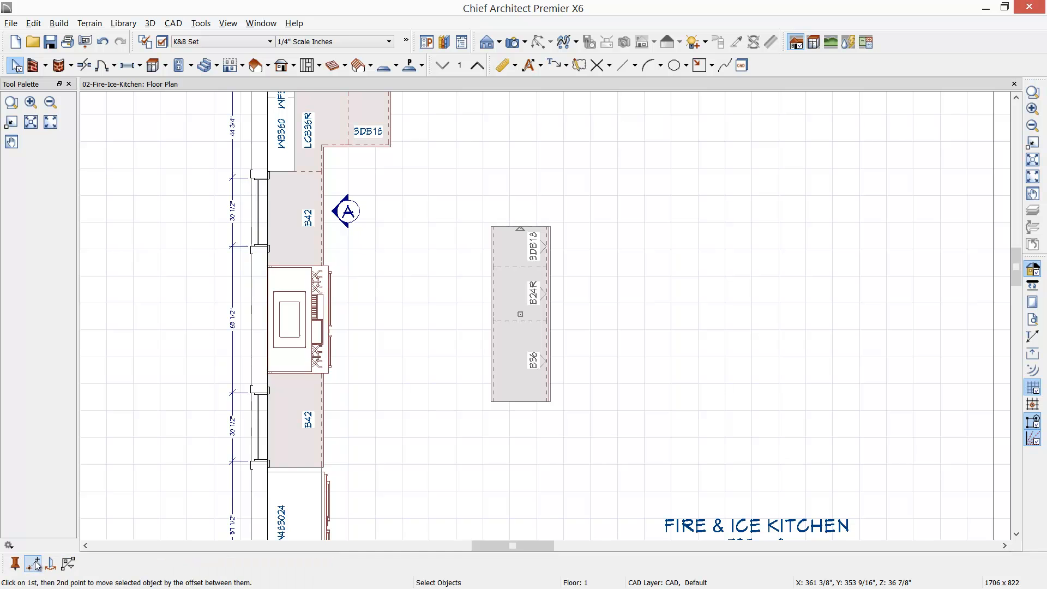
click(51, 564)
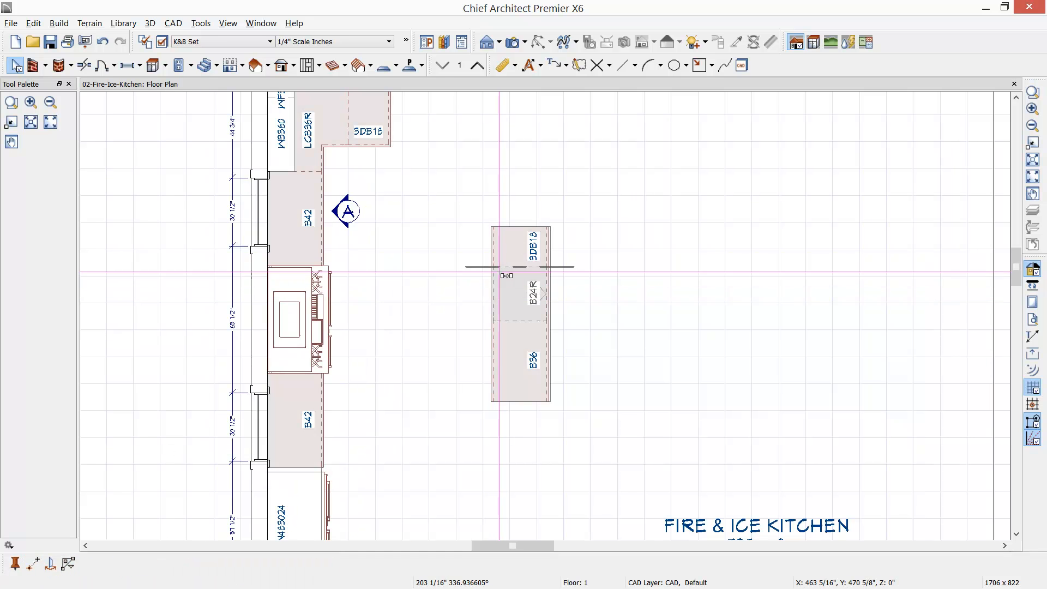
click(493, 276)
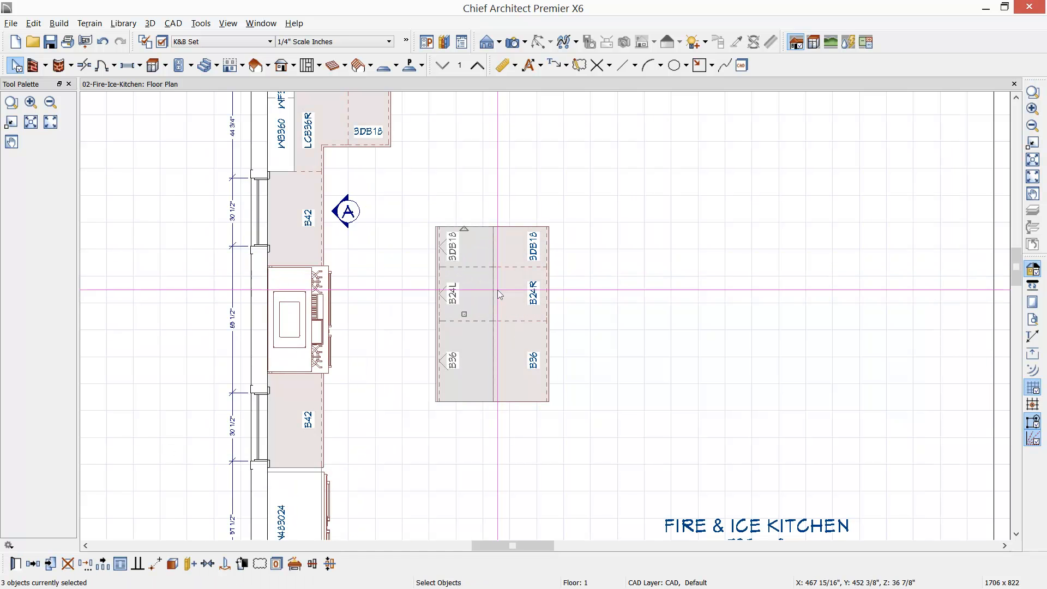
click(501, 455)
Mirror a copy of the four 18-inch and 24-inch island cabinets about the centre of the 36-inch cabinets.
scroll(501, 455, up, 1)
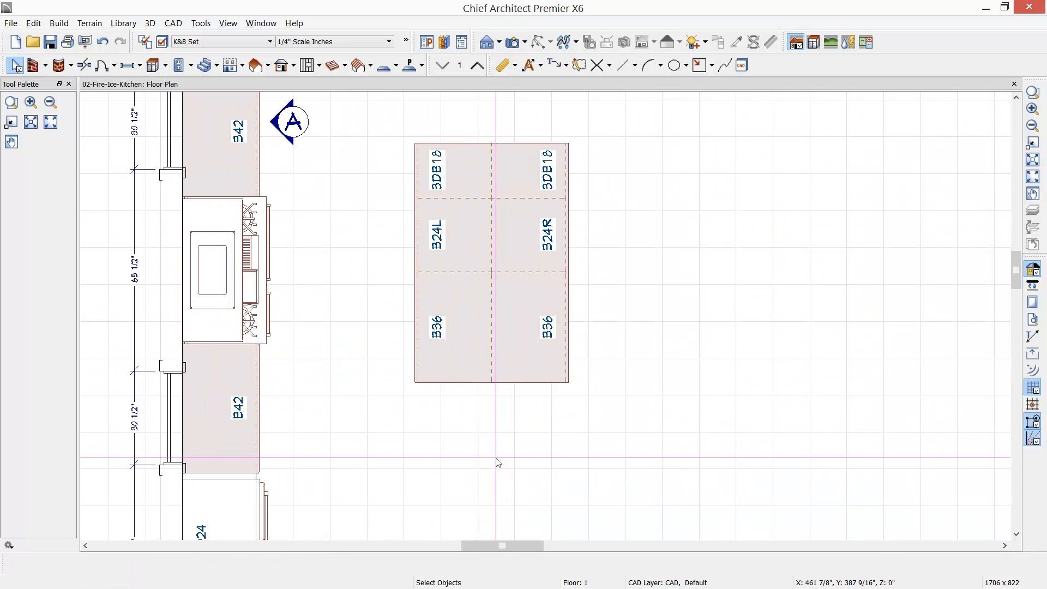
middle_drag(496, 458, 505, 414)
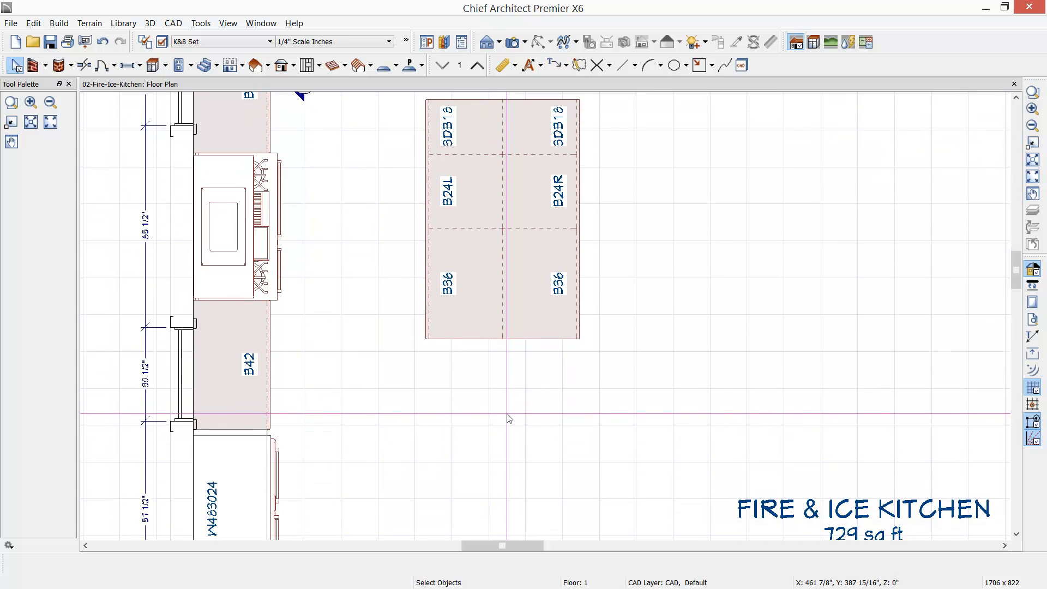
scroll(506, 415, down, 1)
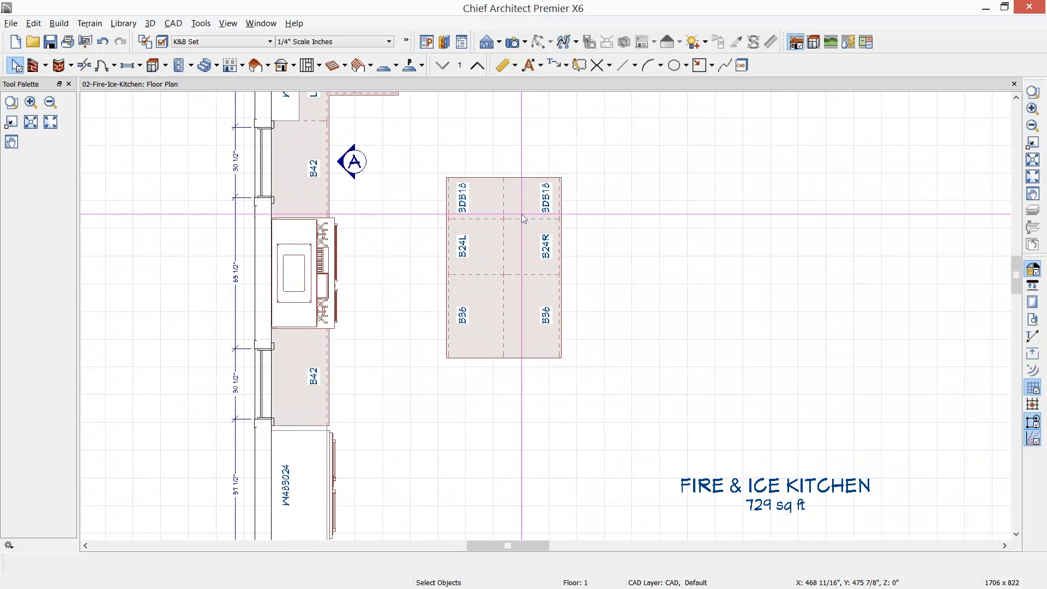
click(510, 200)
shift+click(487, 202)
shift+click(483, 250)
shift+click(529, 251)
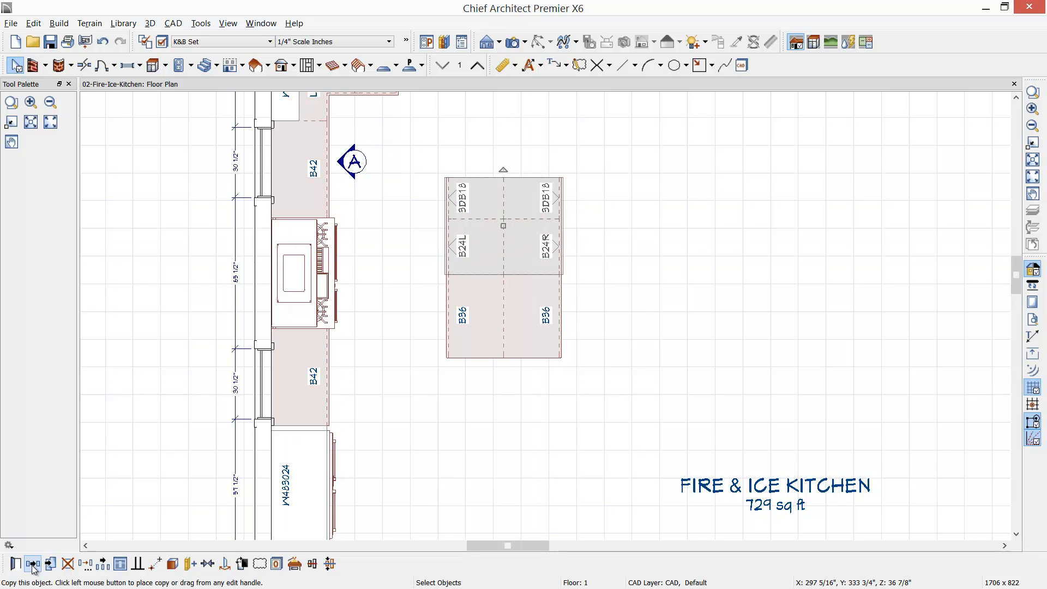
click(49, 565)
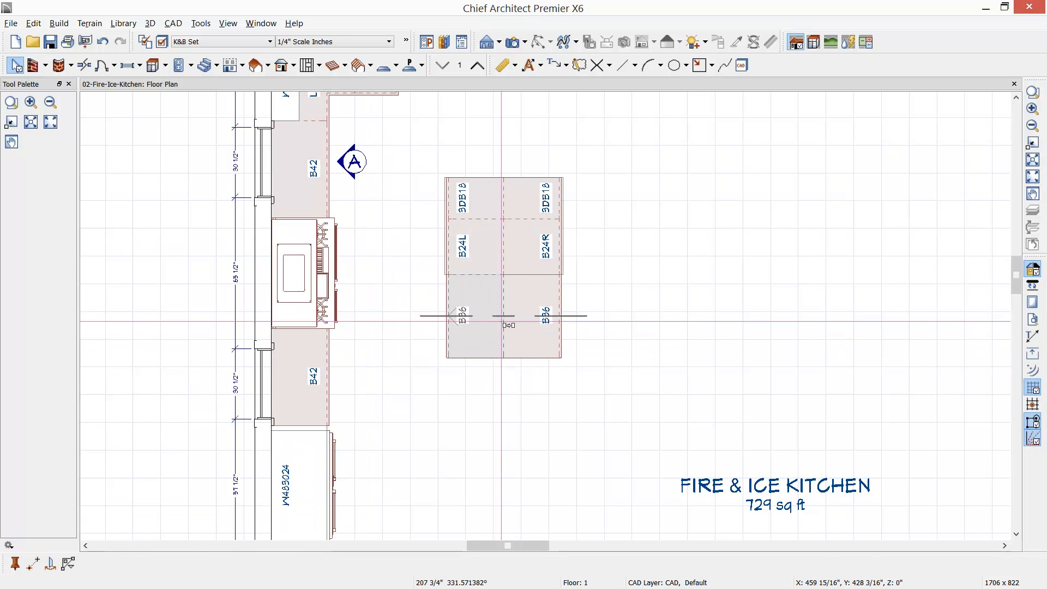
click(515, 319)
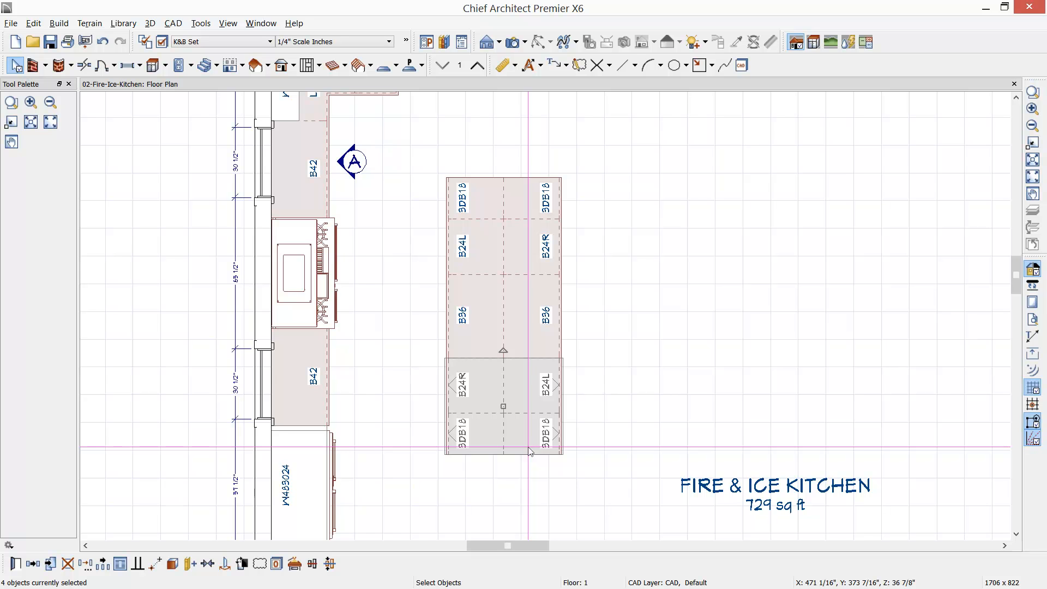
key(Escape)
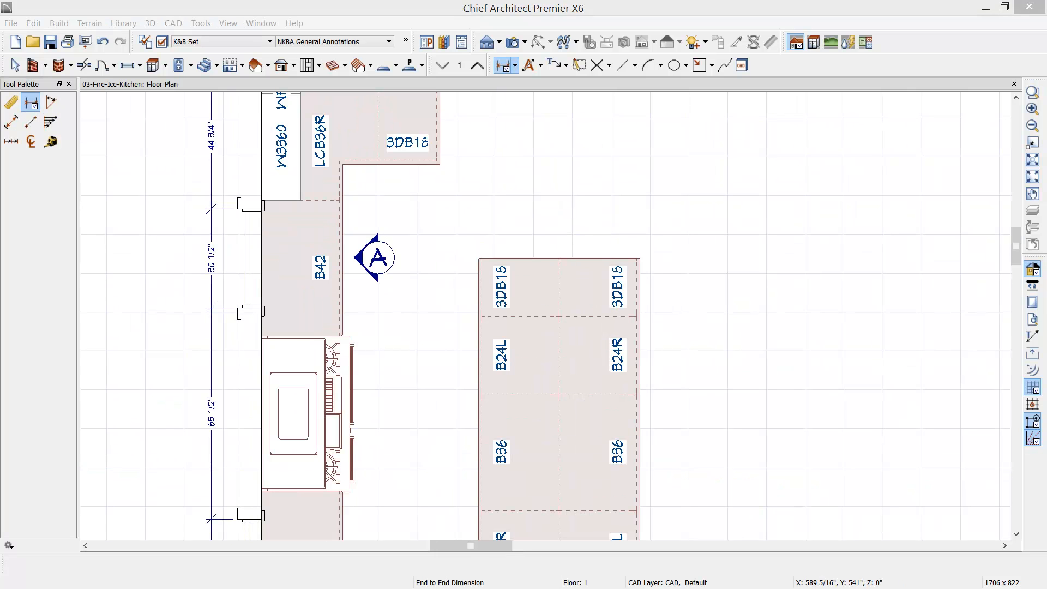
Add an end-to-end dimension between the range-wall cabinets and the island, snapping its extension to the countertop edge.
click(514, 65)
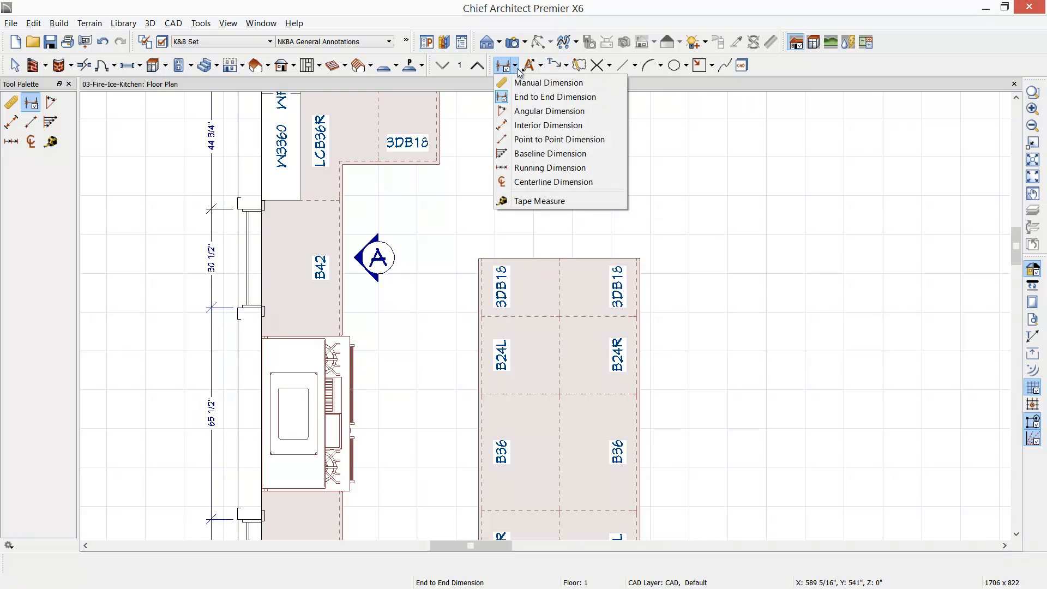
click(537, 96)
drag(342, 298, 492, 294)
scroll(446, 304, up, 2)
click(459, 294)
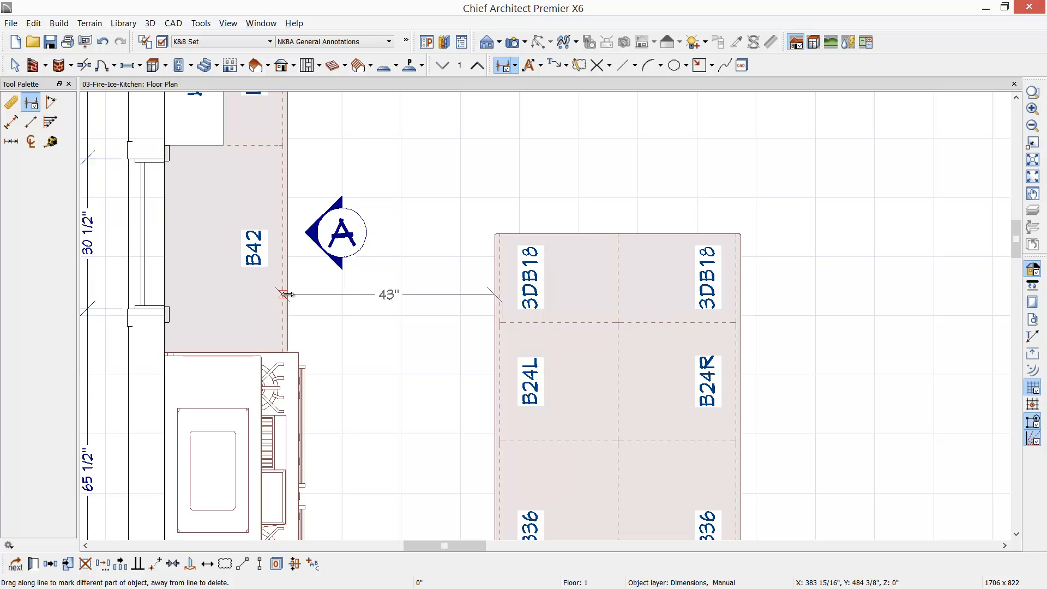
scroll(282, 307, up, 2)
scroll(283, 278, up, 1)
drag(283, 278, 297, 279)
scroll(303, 283, down, 2)
scroll(303, 280, down, 5)
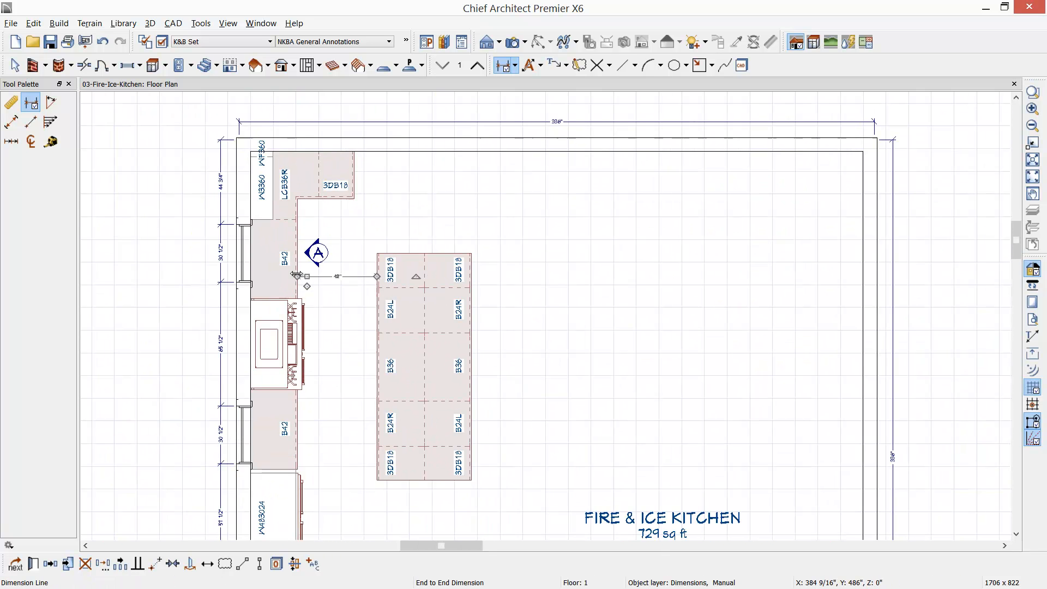
Dimension the distance from the upper wall of the plan down to the end of the island.
click(503, 66)
drag(410, 152, 410, 250)
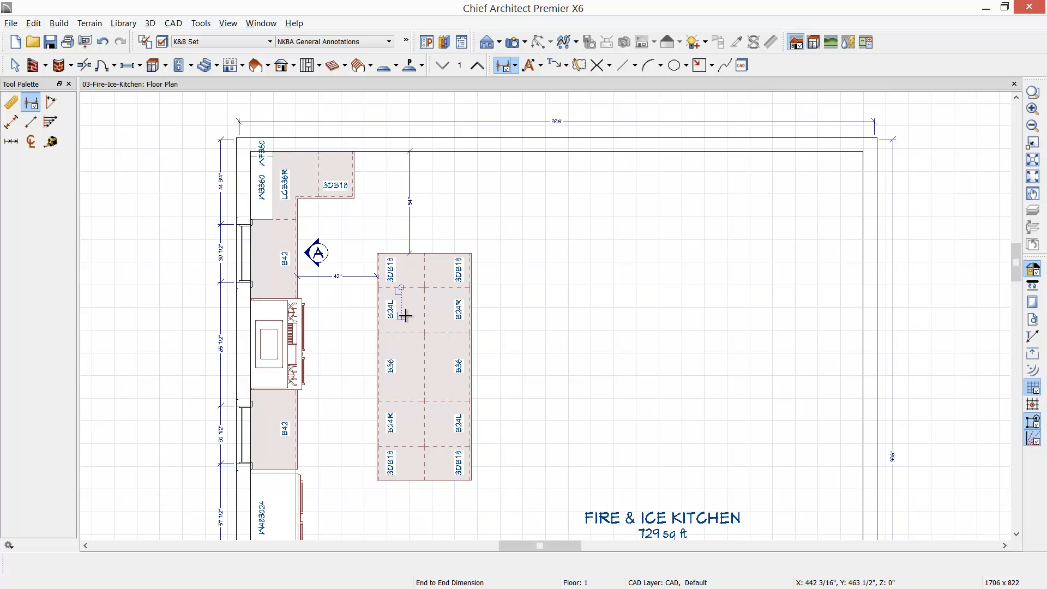
key(space)
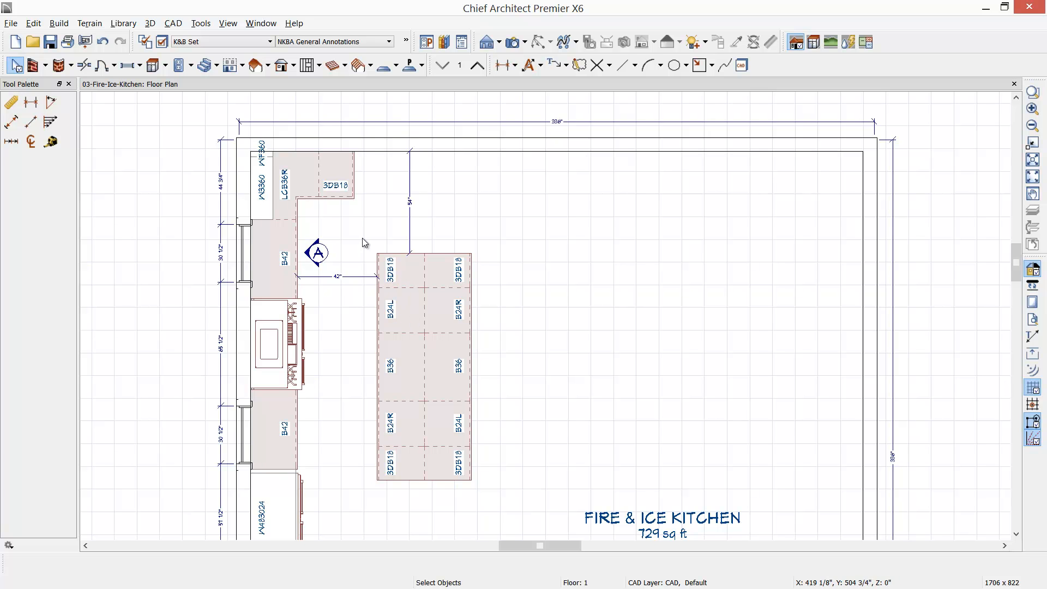
Move all ten island cabinets to 54 inches from the range-wall cabinets and 54 7/8 inches from the upper wall.
drag(361, 244, 490, 494)
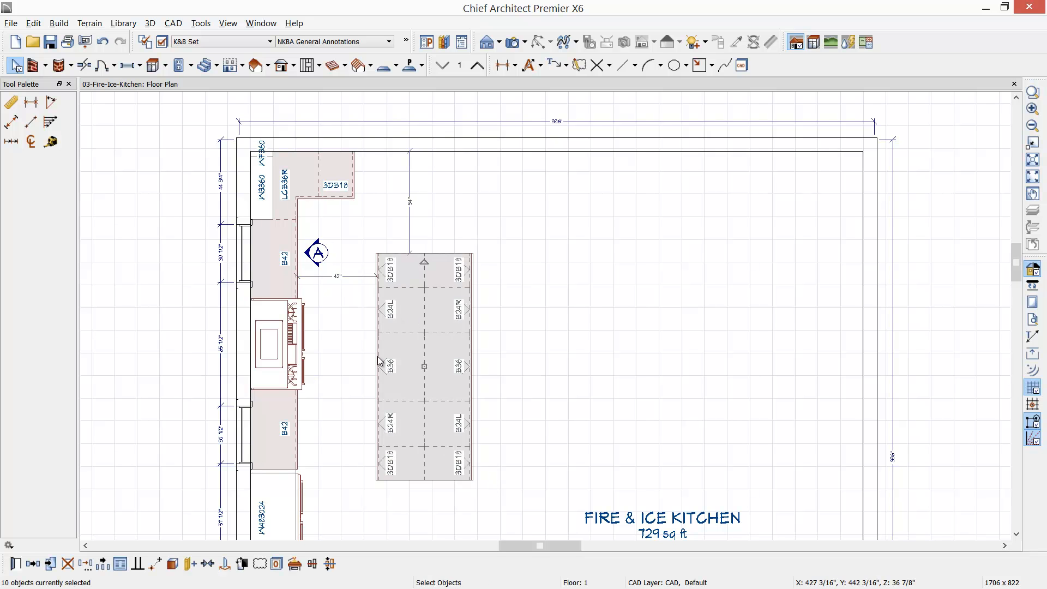
click(336, 279)
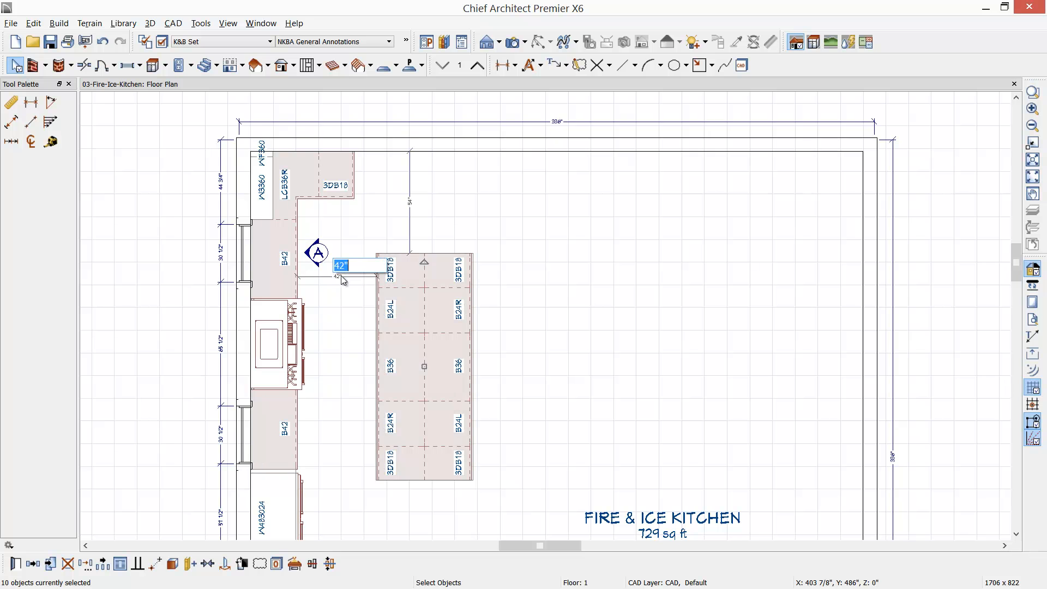
text(54)
key(Return)
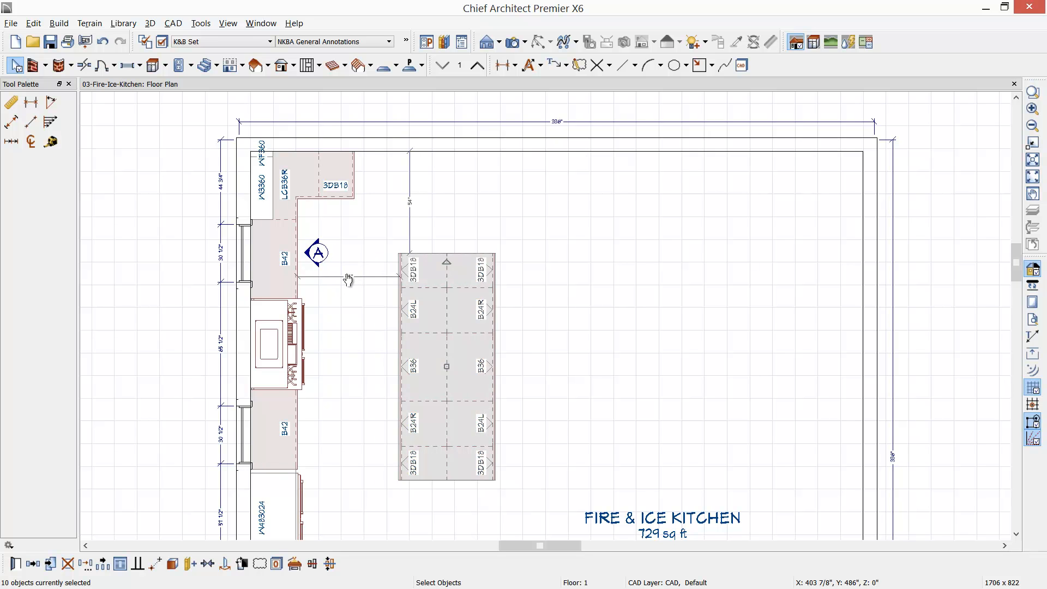
click(413, 211)
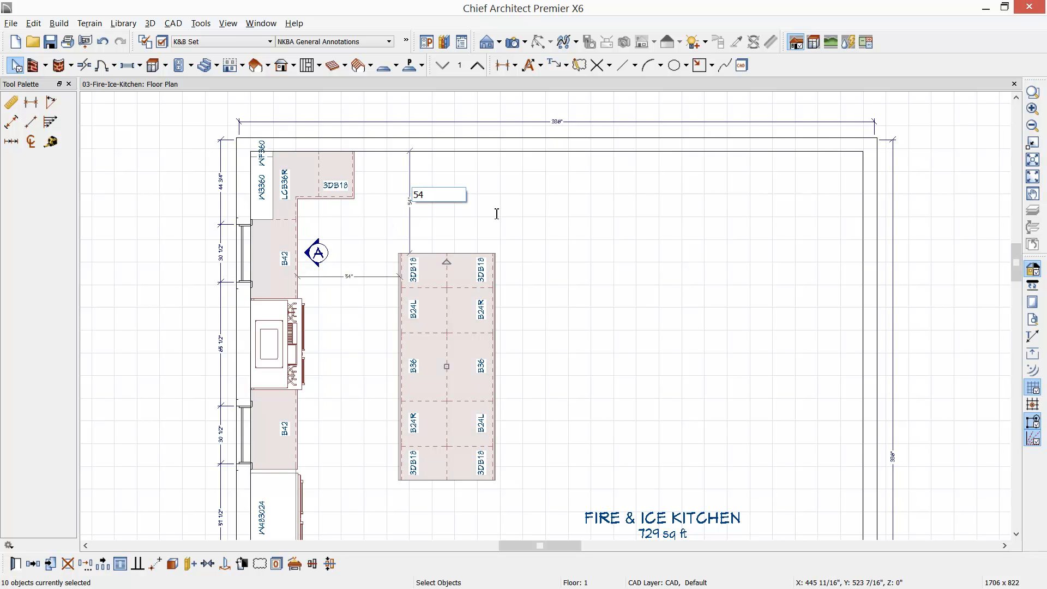
text(7/8)
key(Return)
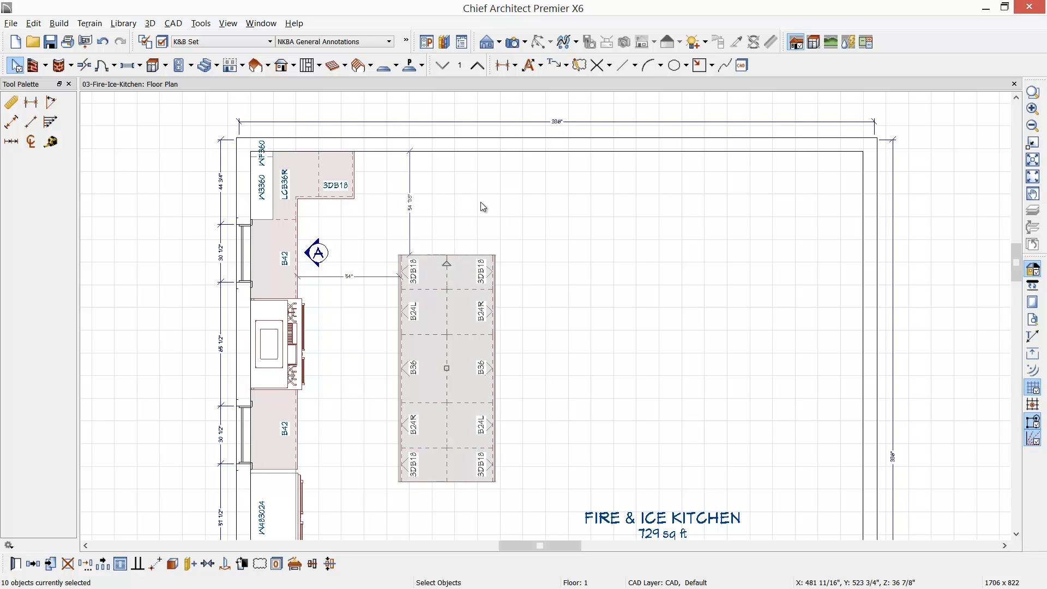
Place the DW dishwasher from the Appliances & Fixtures library into the island's lower 24-inch cabinet facing the range wall.
scroll(480, 202, up, 1)
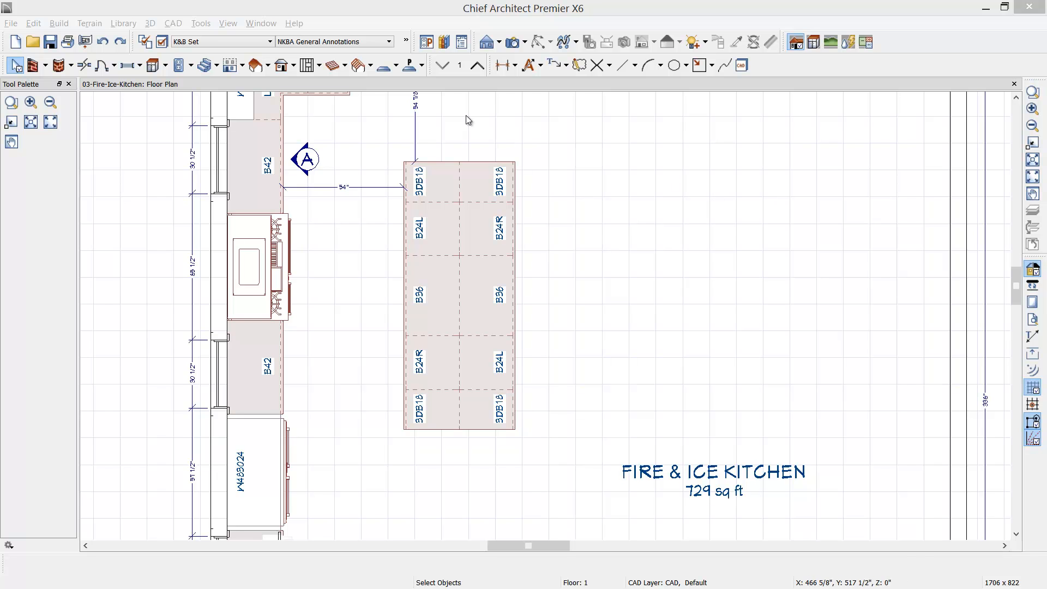
click(444, 43)
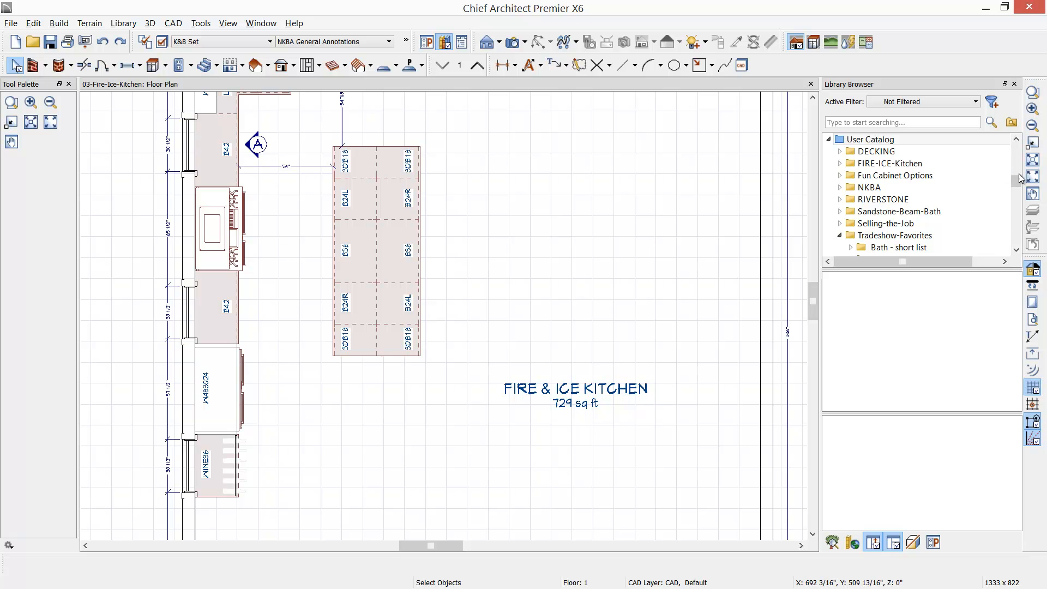
click(1016, 249)
click(1016, 250)
click(1016, 250)
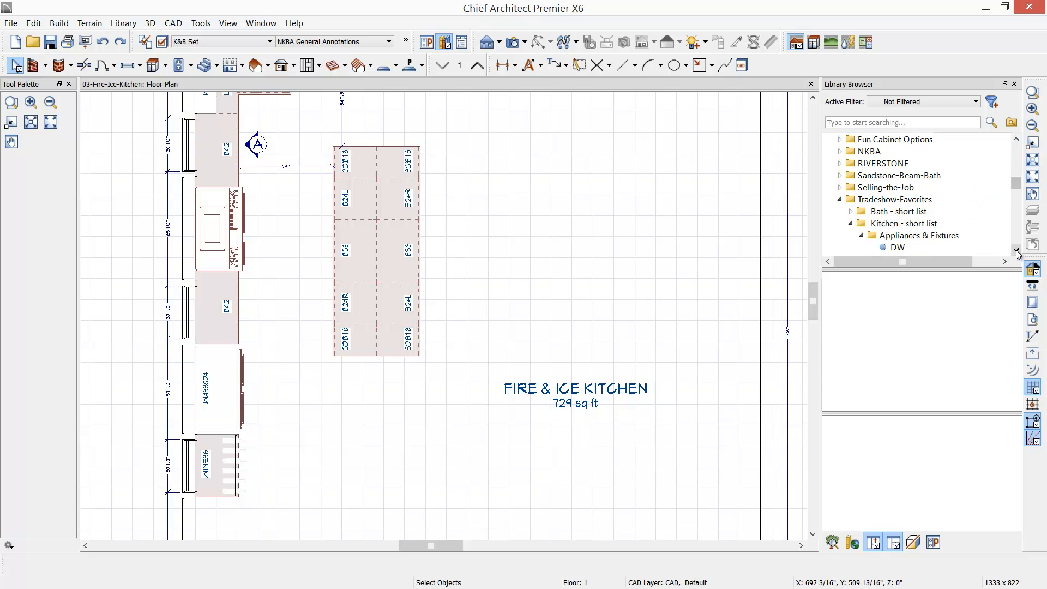
click(929, 247)
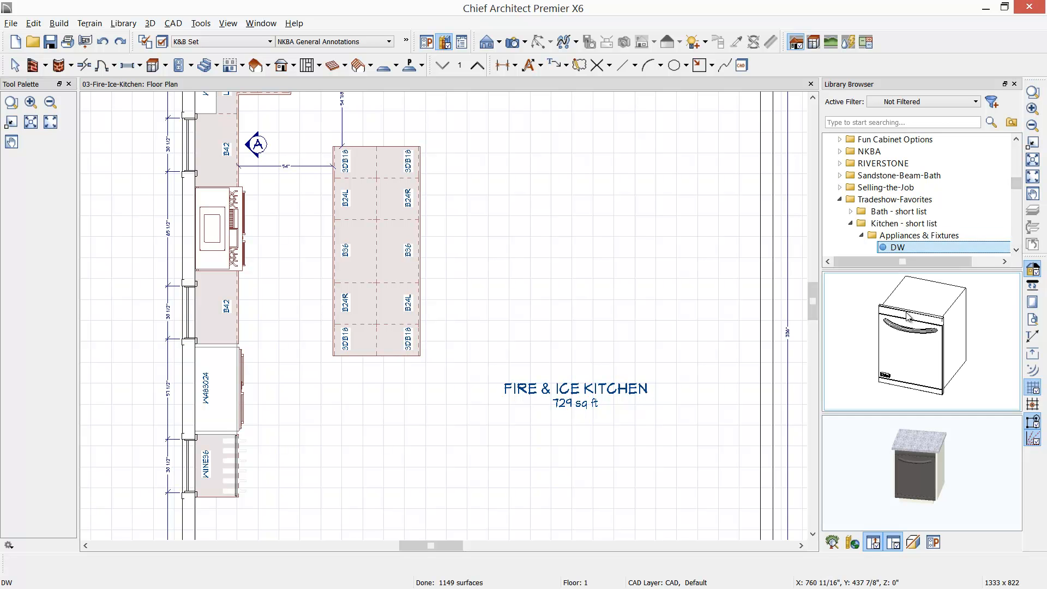
click(354, 306)
scroll(352, 313, up, 1)
scroll(351, 315, up, 1)
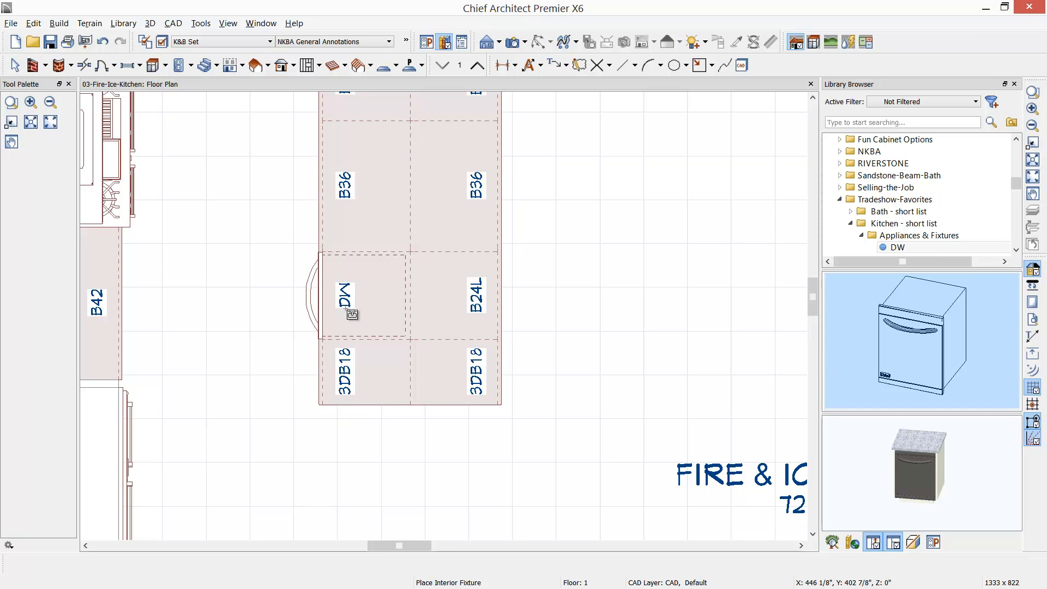
Place the "Single 32" under no faucet" sink from the Appliances & Fixtures library into the island's 36-inch cabinet next to the dishwasher.
click(1016, 250)
click(1017, 249)
click(1016, 250)
click(1016, 249)
click(1016, 249)
click(1016, 250)
click(1016, 249)
click(1016, 249)
click(1016, 249)
click(1016, 250)
click(1016, 249)
click(1016, 250)
click(1017, 249)
click(1016, 250)
click(1016, 250)
click(1016, 250)
click(1016, 249)
click(1016, 250)
click(1016, 250)
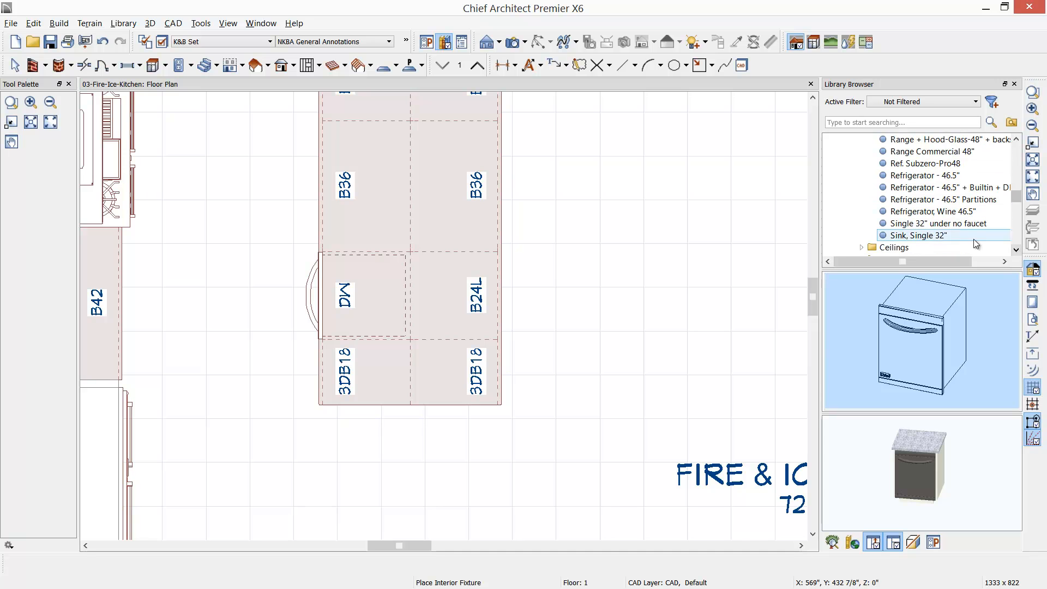
click(922, 224)
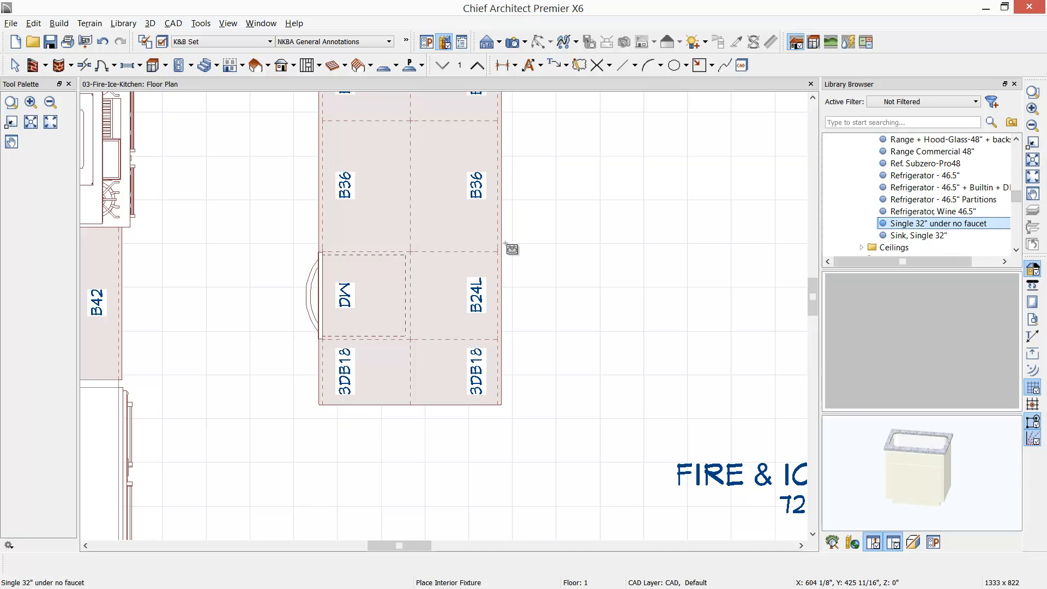
click(373, 201)
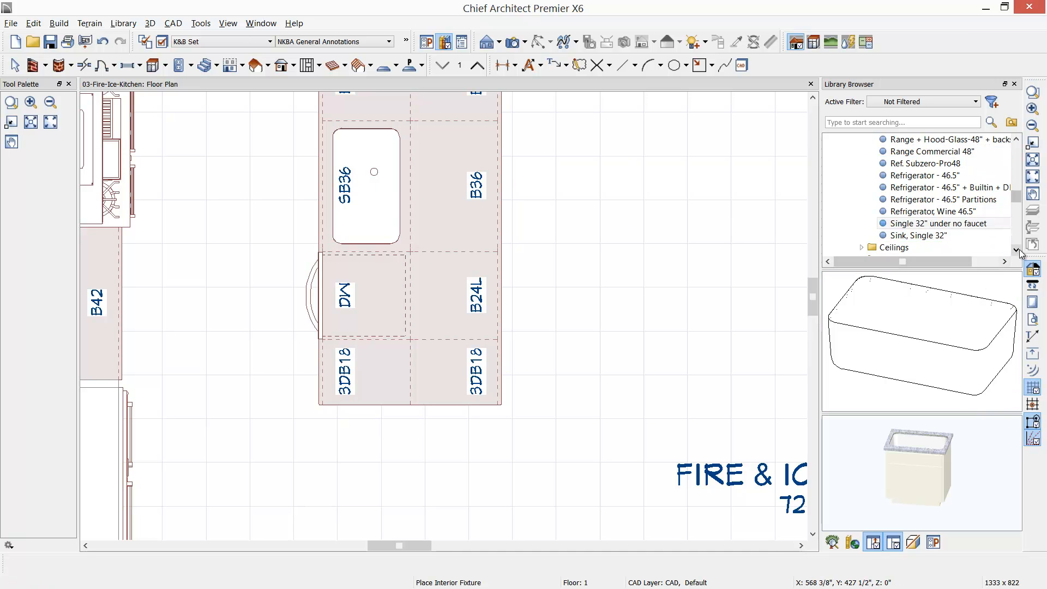
Search the library for "carbon fiber", locate the Carbon Fiber Faucet in its library folder and place it at the island sink's rear edge.
text(ca)
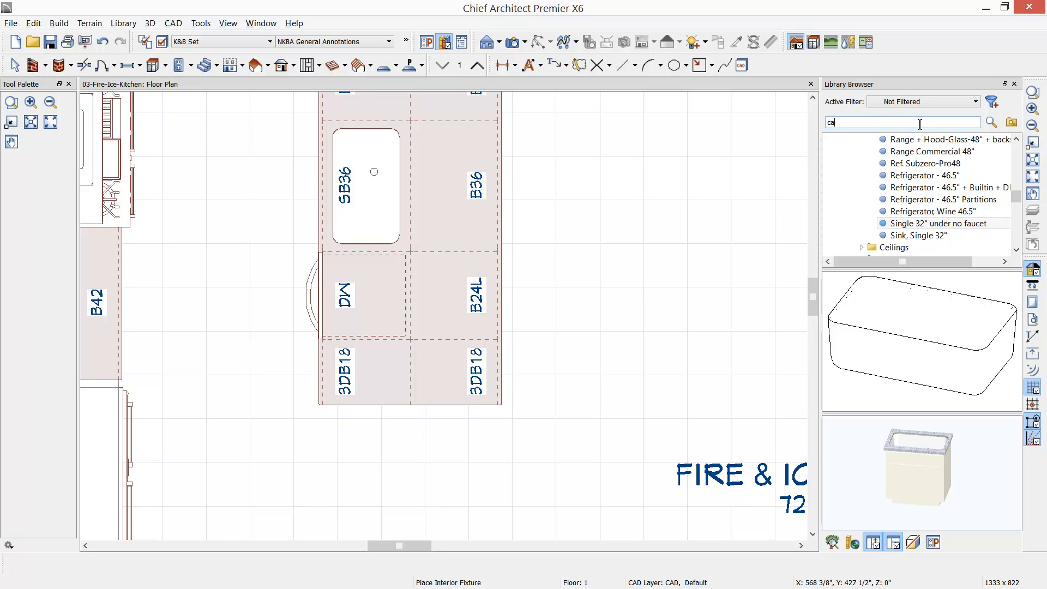
text(rbon fiber)
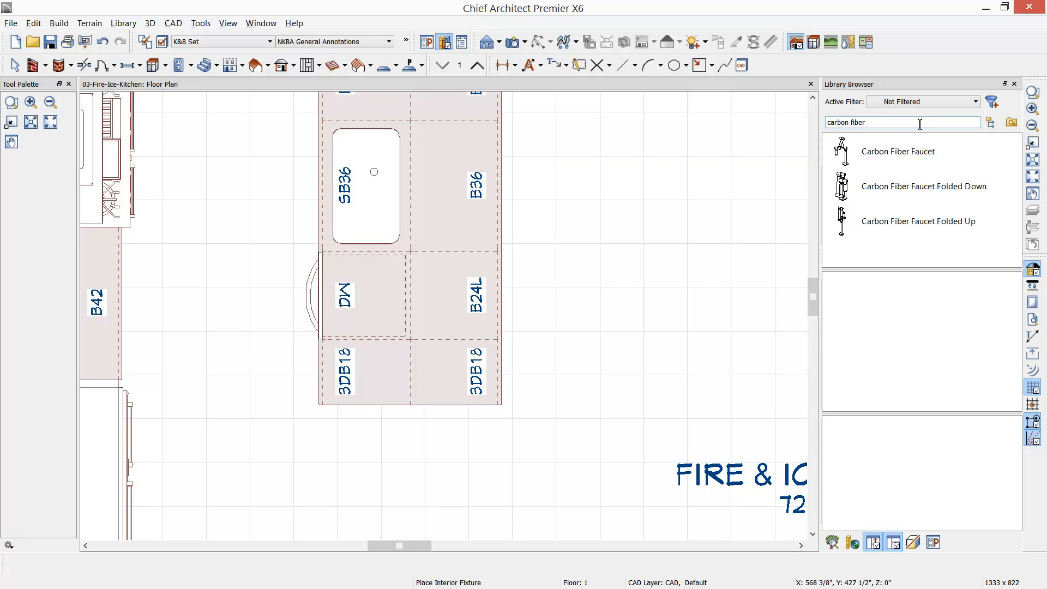
click(900, 155)
right_click(901, 154)
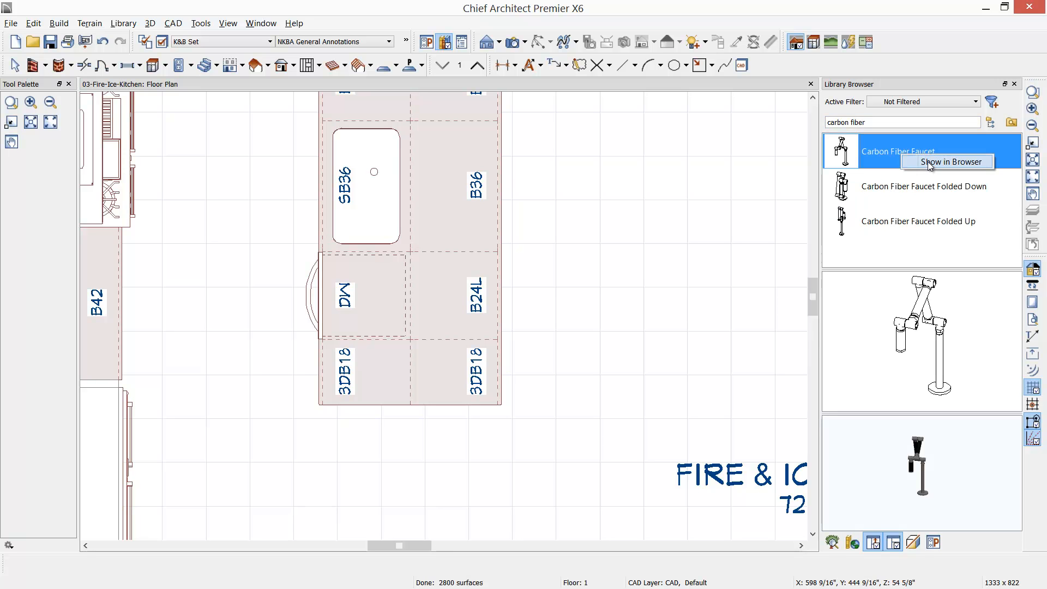
click(927, 163)
click(921, 338)
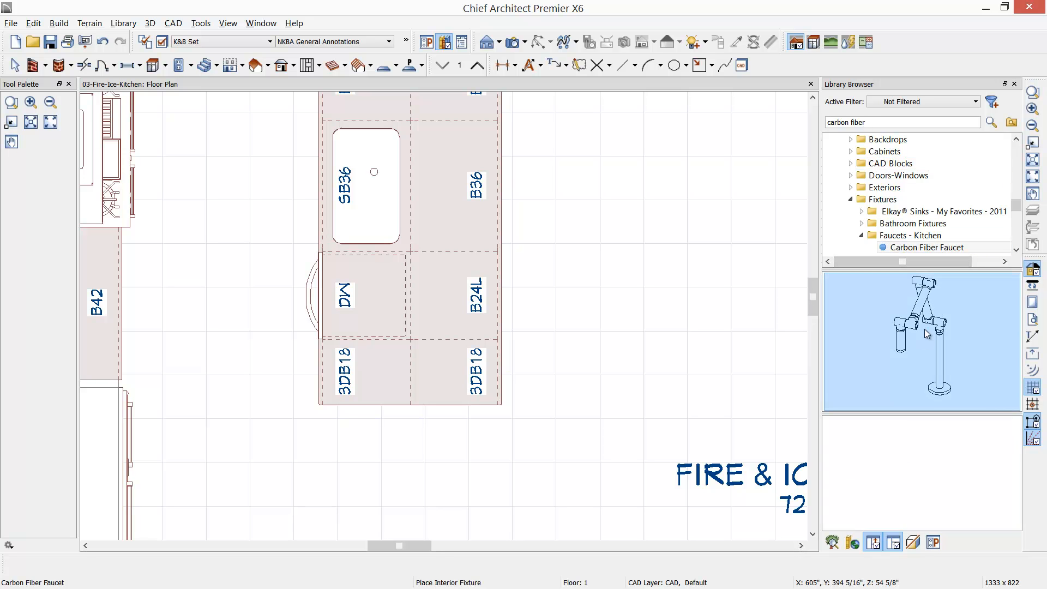
click(407, 197)
Rotate the faucet so its spout points over the sink toward the range wall, and move it so its base sits at the sink's rear edge.
scroll(400, 191, up, 3)
key(space)
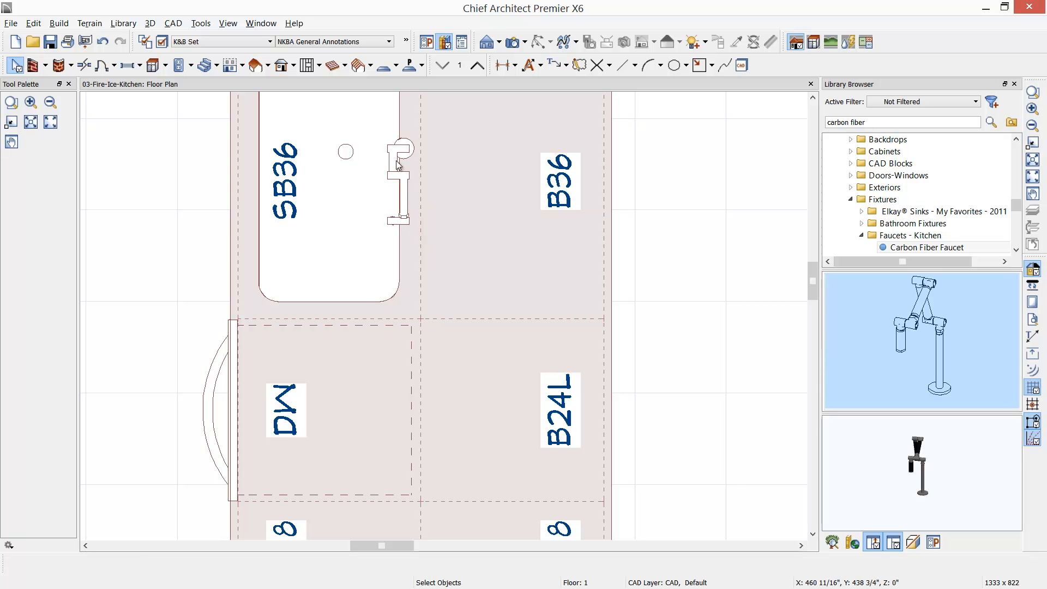
click(395, 151)
drag(400, 268, 303, 181)
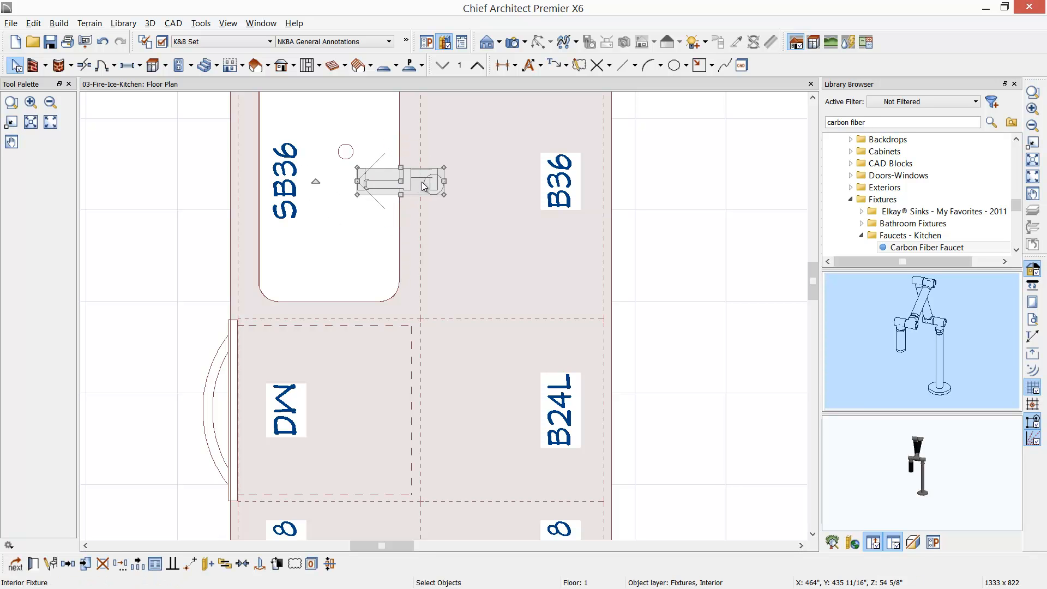
drag(401, 181, 370, 185)
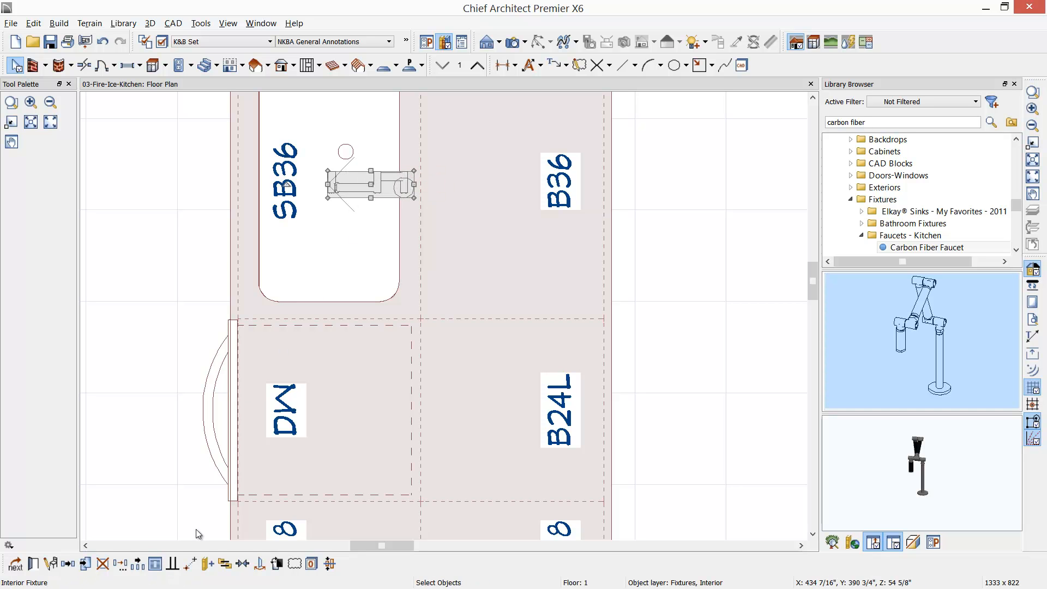
Center the faucet on the island's SB36 sink cabinet.
click(225, 564)
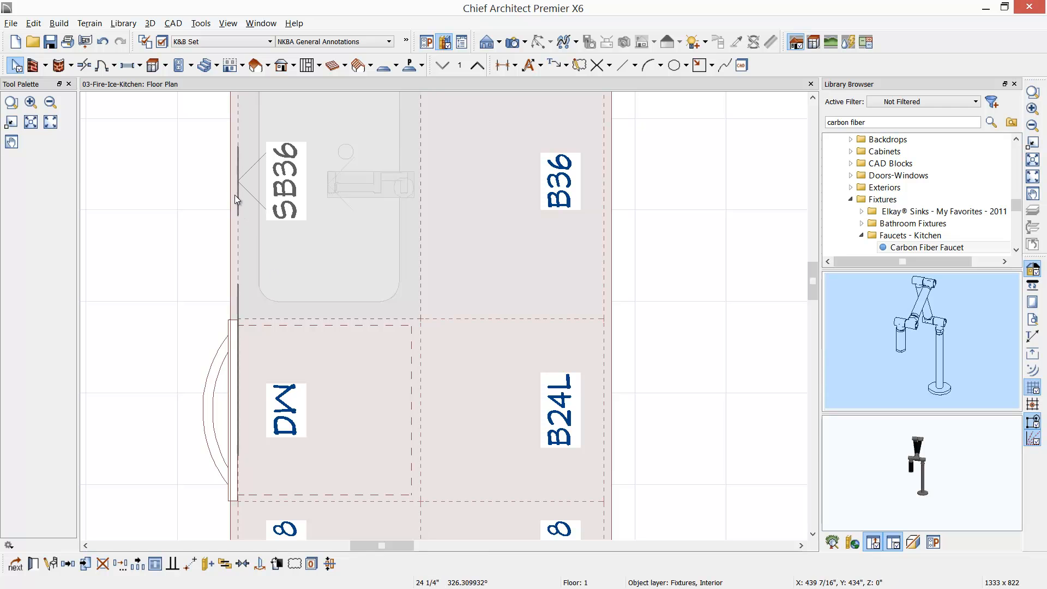
Delete the top drawer from the front of the B24L island base cabinet next to the sink cabinet.
click(228, 178)
scroll(249, 179, down, 3)
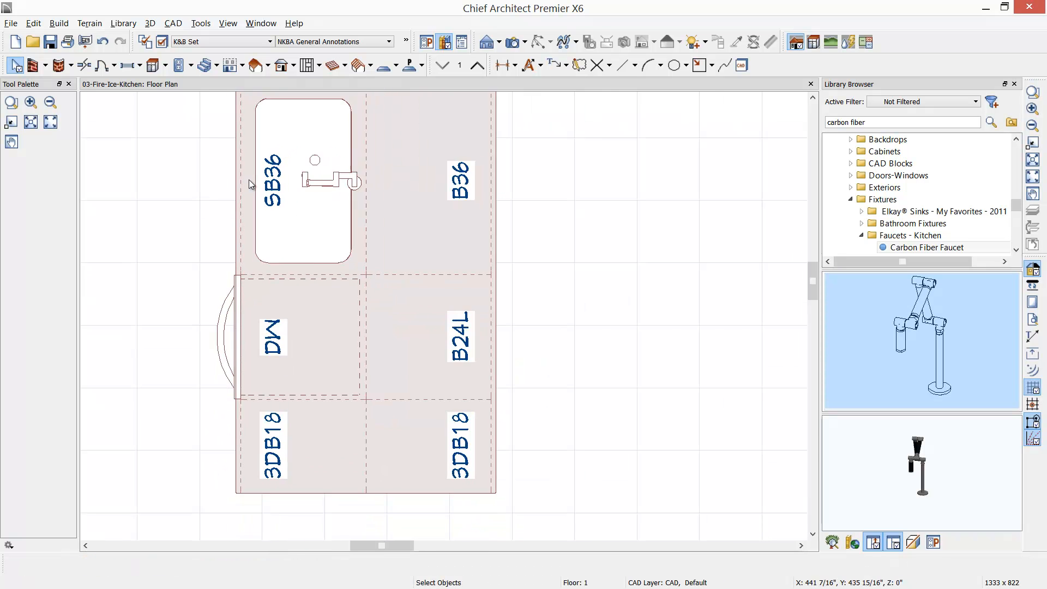
scroll(257, 200, down, 3)
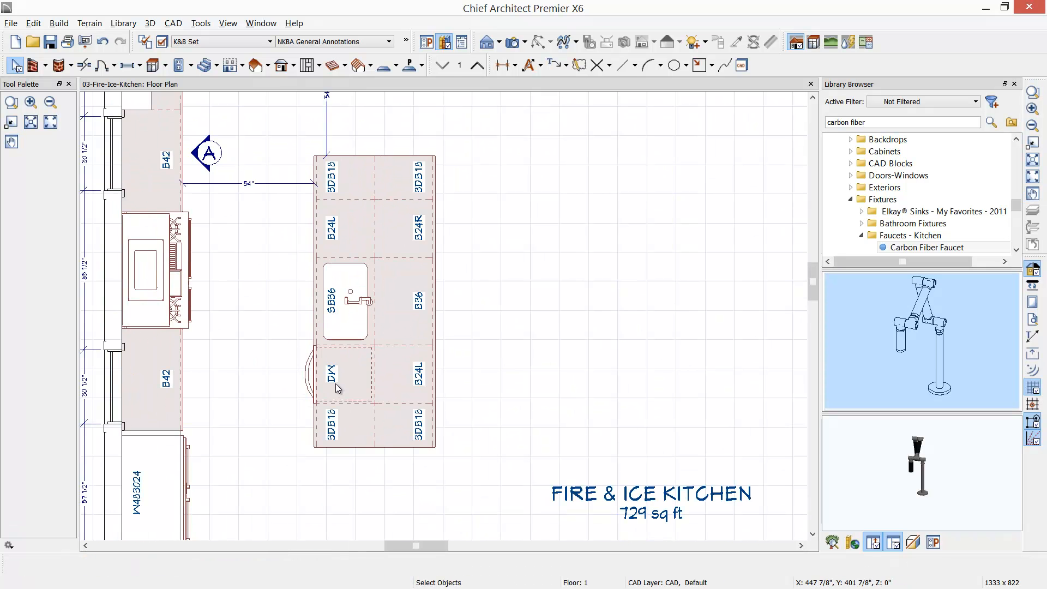
scroll(344, 234, up, 1)
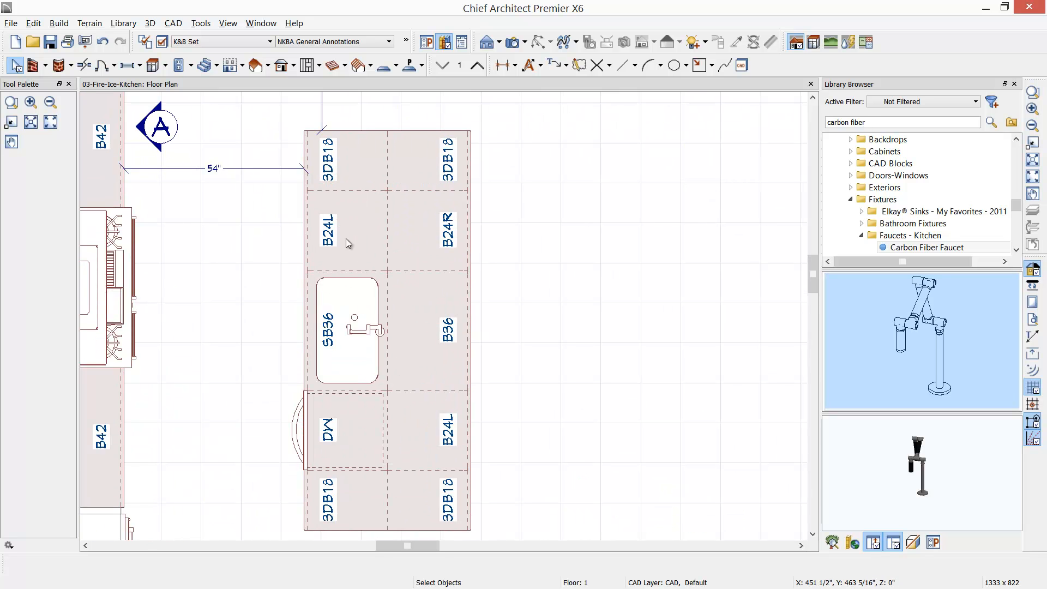
click(345, 235)
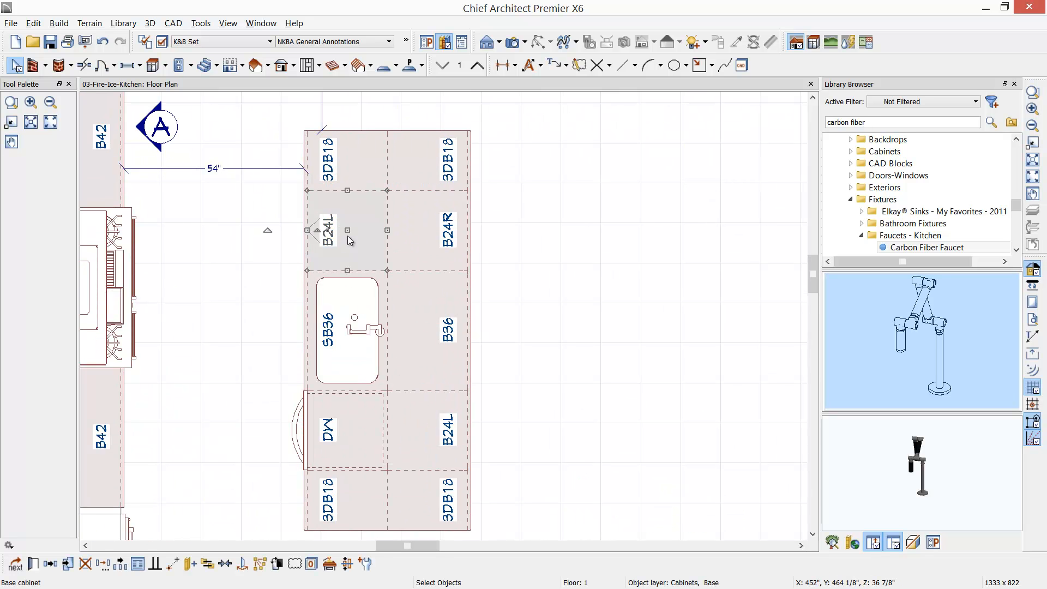
double_click(347, 235)
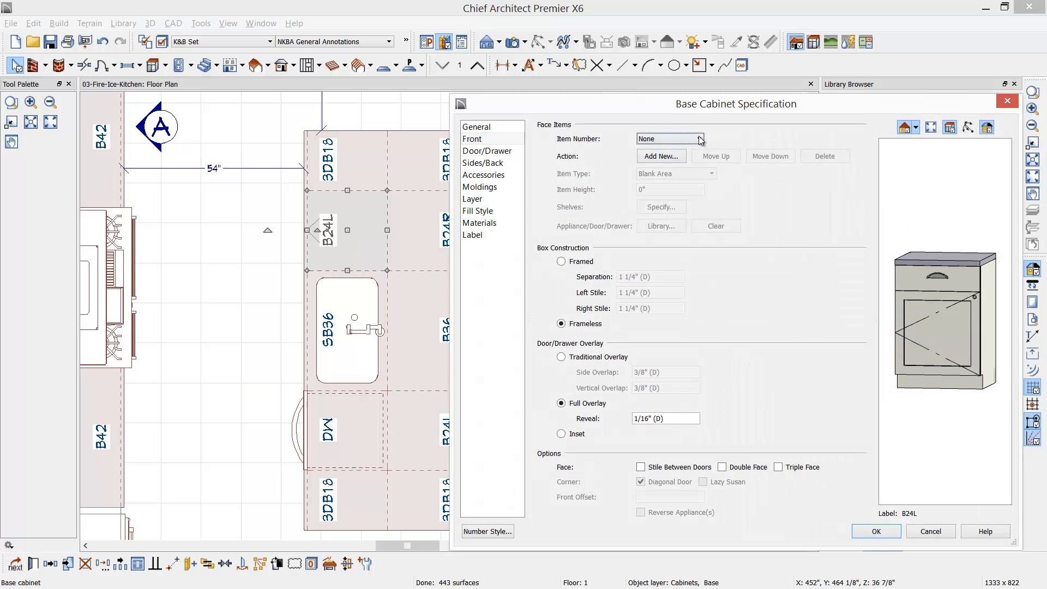
click(959, 295)
click(835, 156)
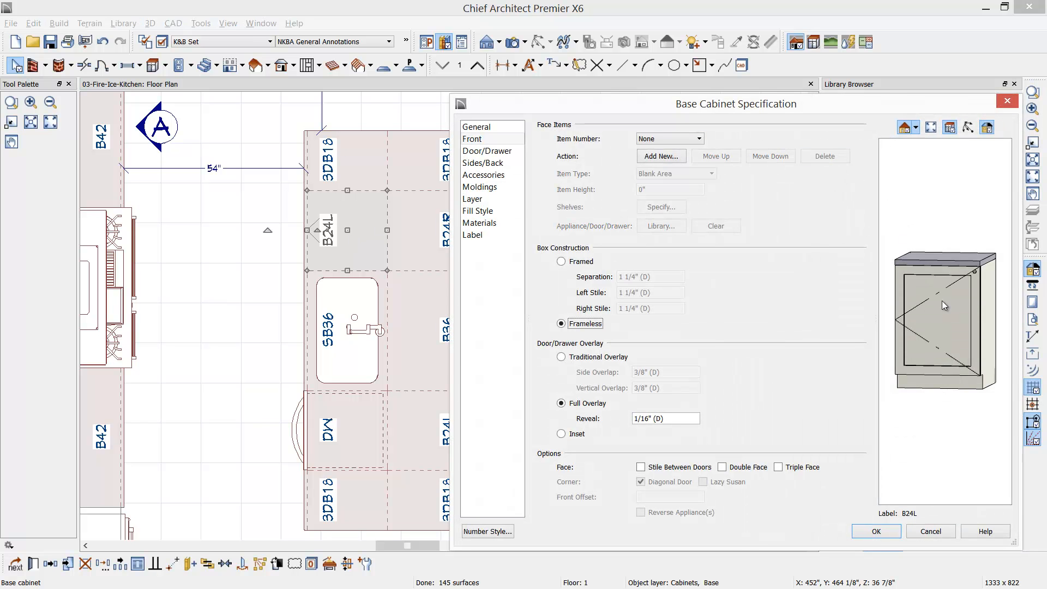
Change the cabinet's remaining left door face item to the Drawer item type.
click(944, 313)
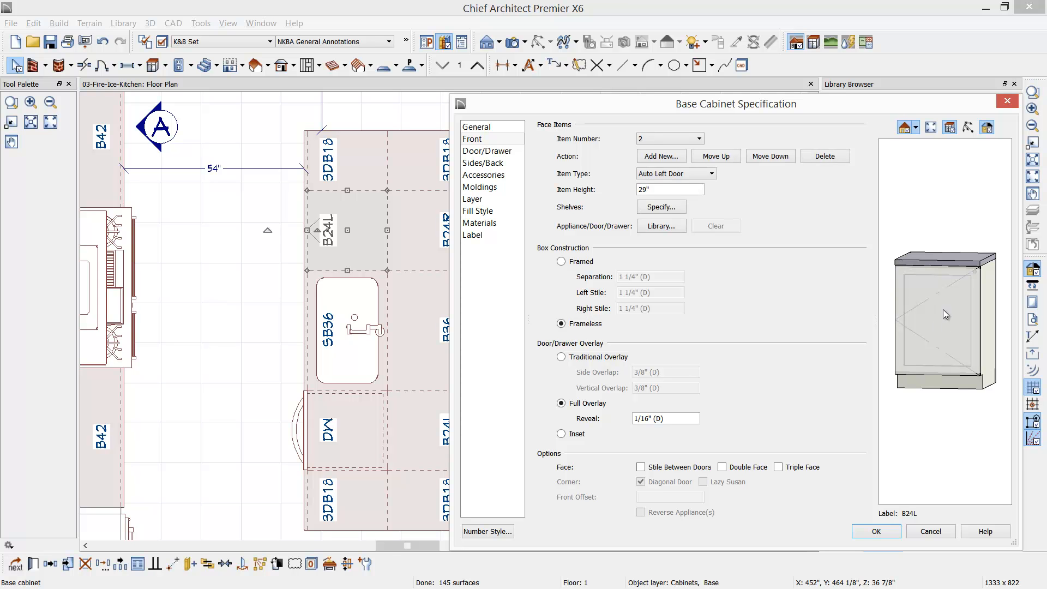
click(712, 174)
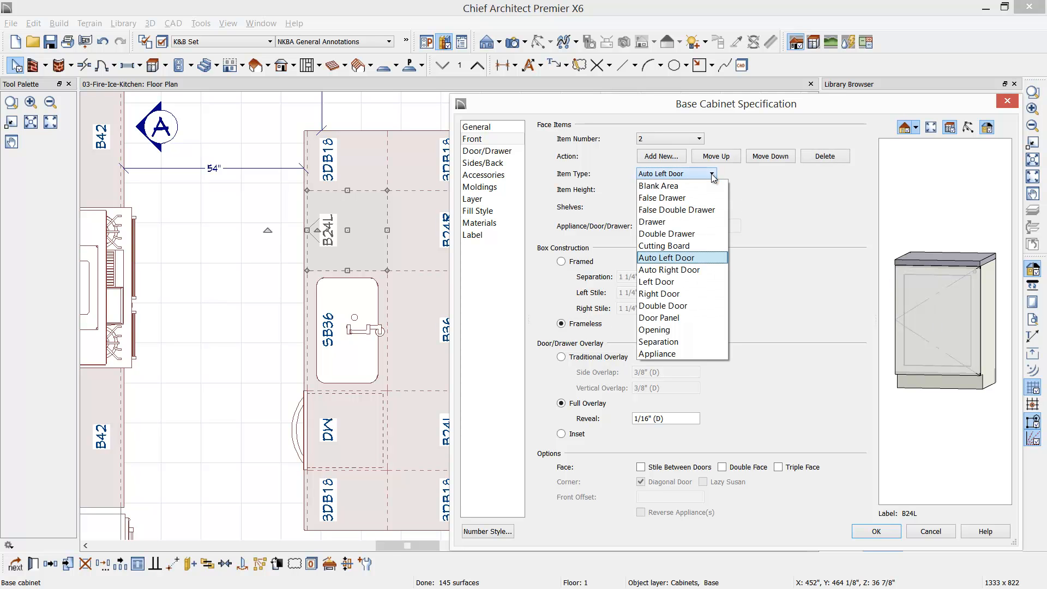
click(653, 222)
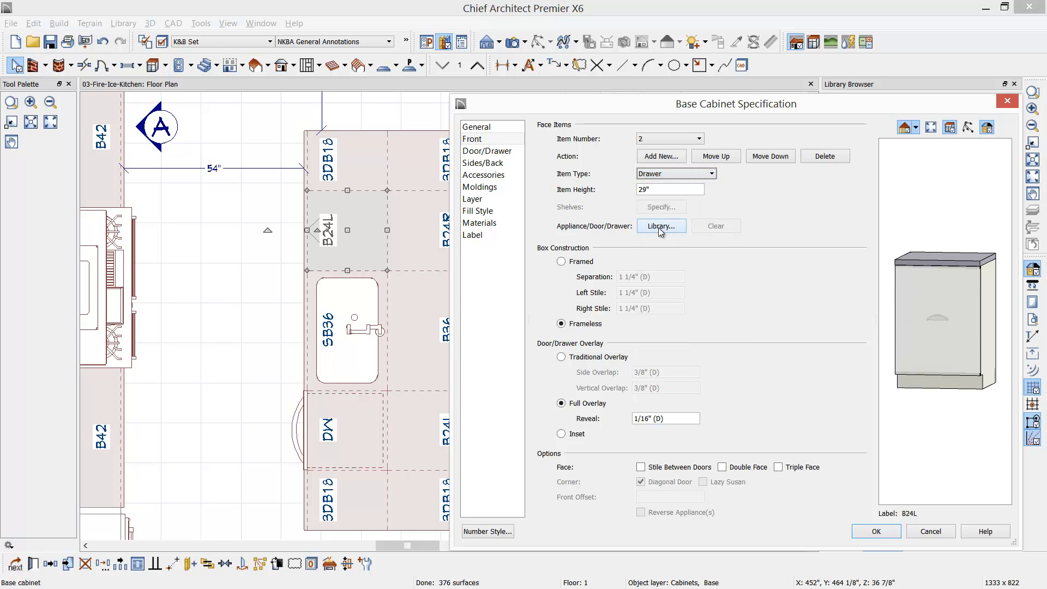
Set the cabinet's drawer handle to 3" down from the top.
click(498, 153)
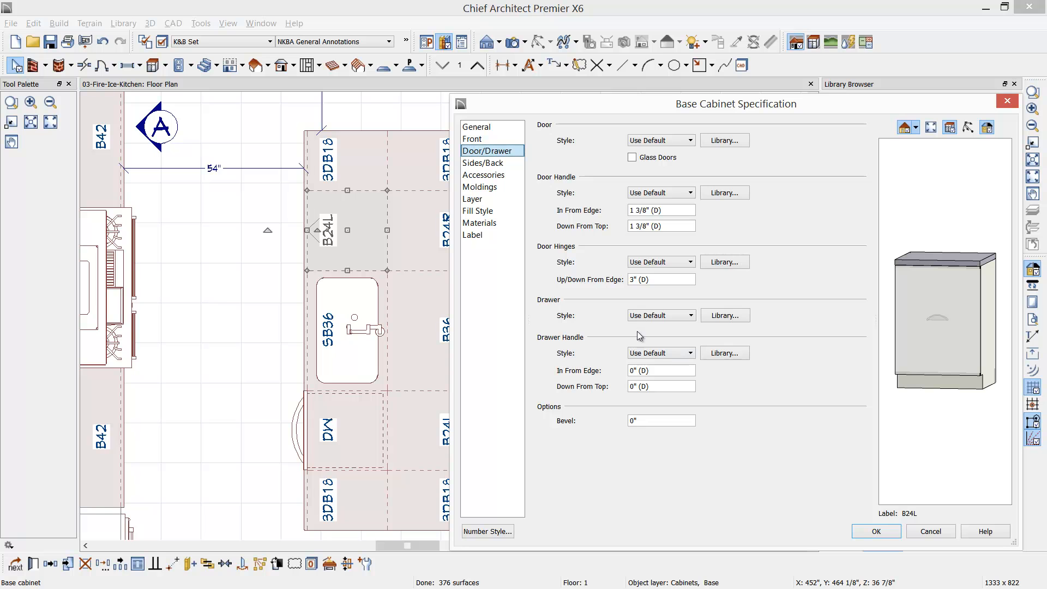
click(664, 370)
click(662, 387)
text(3)
key(Tab)
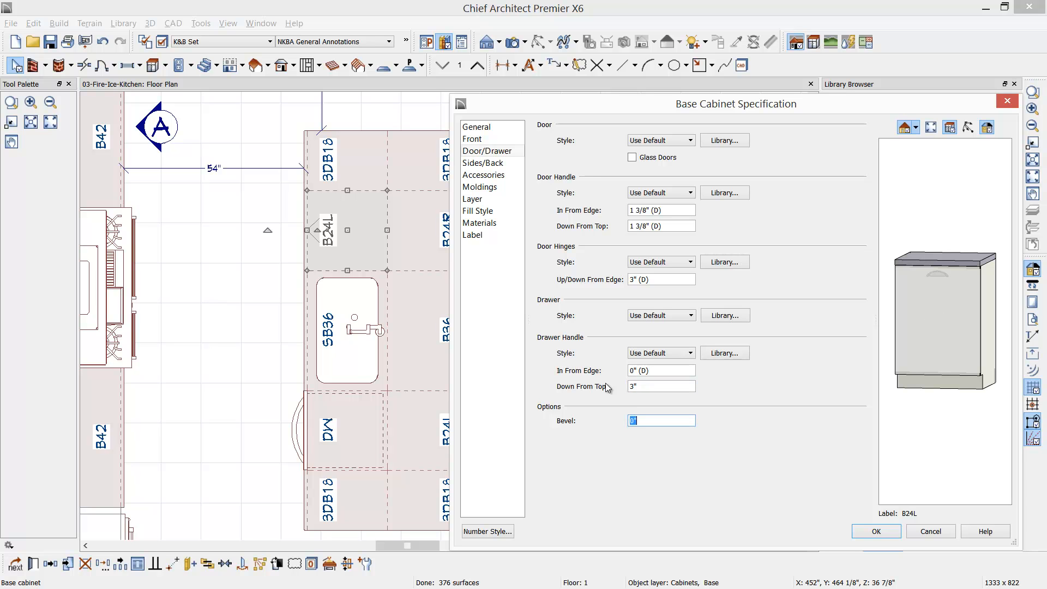
Specify a custom label of PO24 for the cabinet and apply the specification.
click(472, 239)
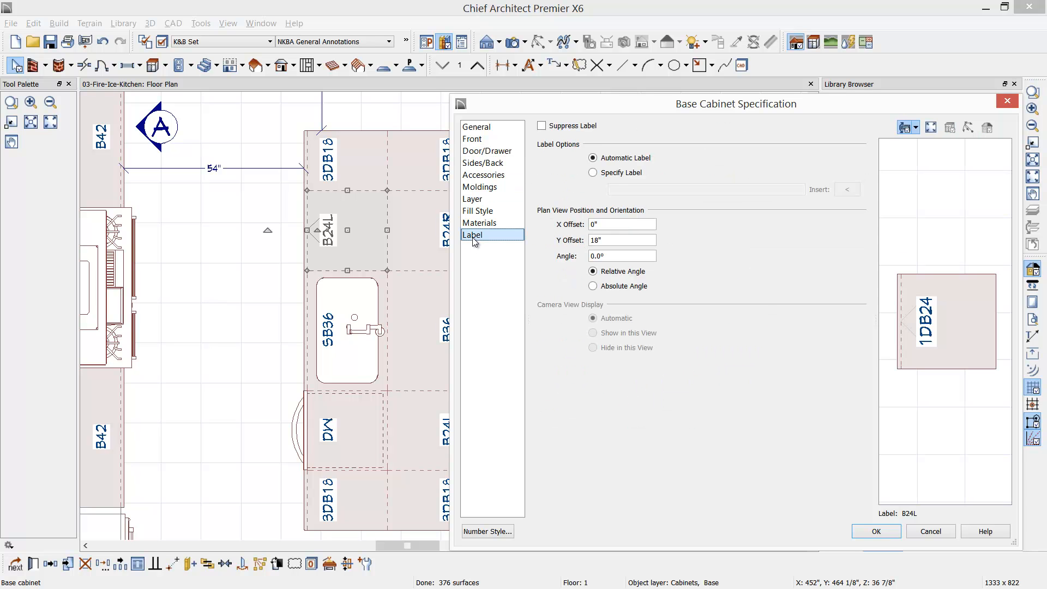
click(605, 172)
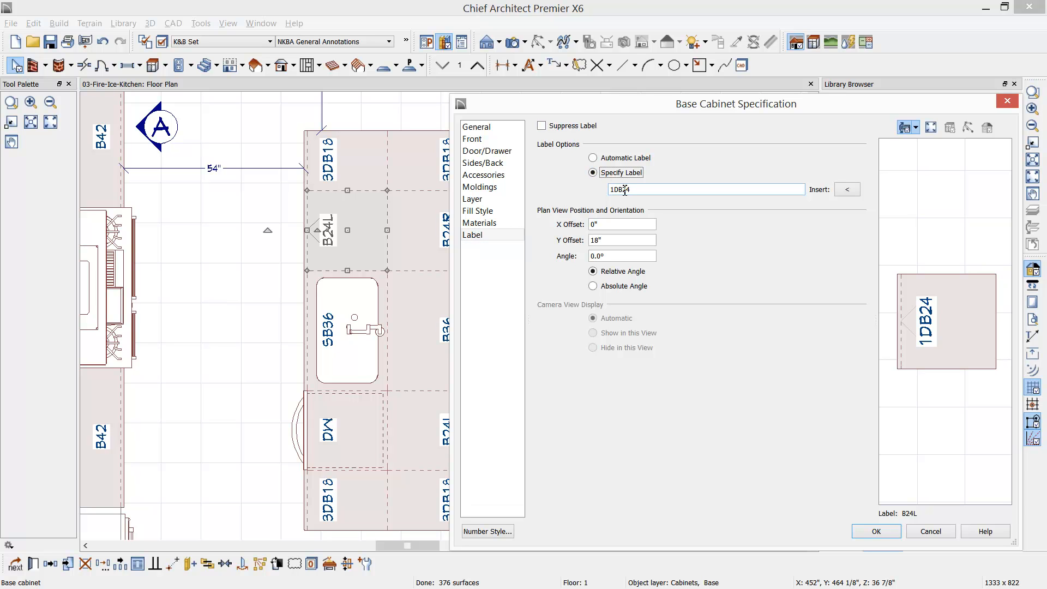
drag(624, 191, 552, 188)
text(PO)
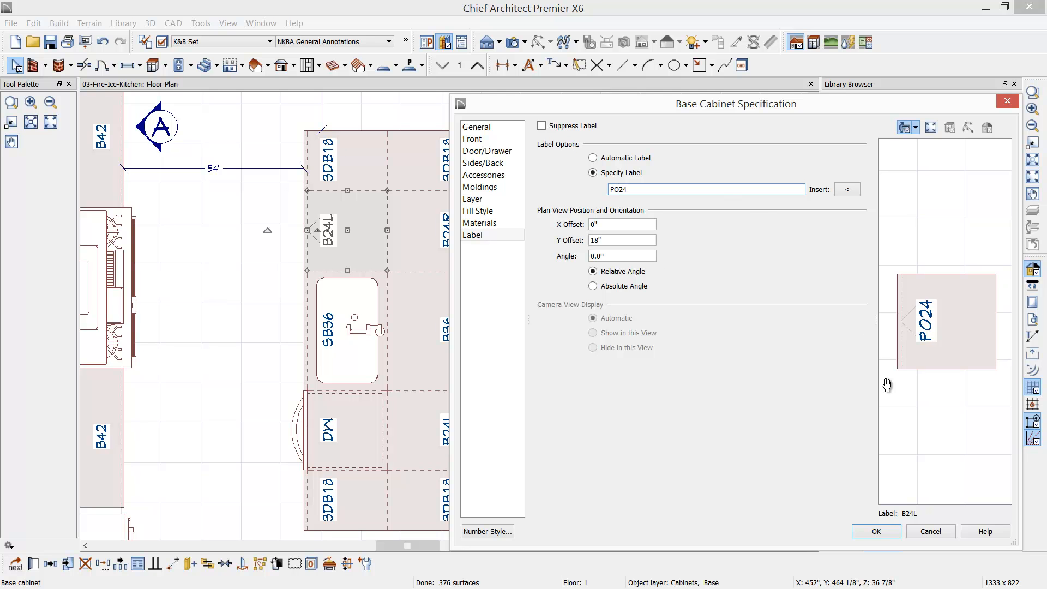
click(876, 531)
Close the Island-Raytrace.png reference image, return to the floor plan and close the Library Browser.
click(480, 317)
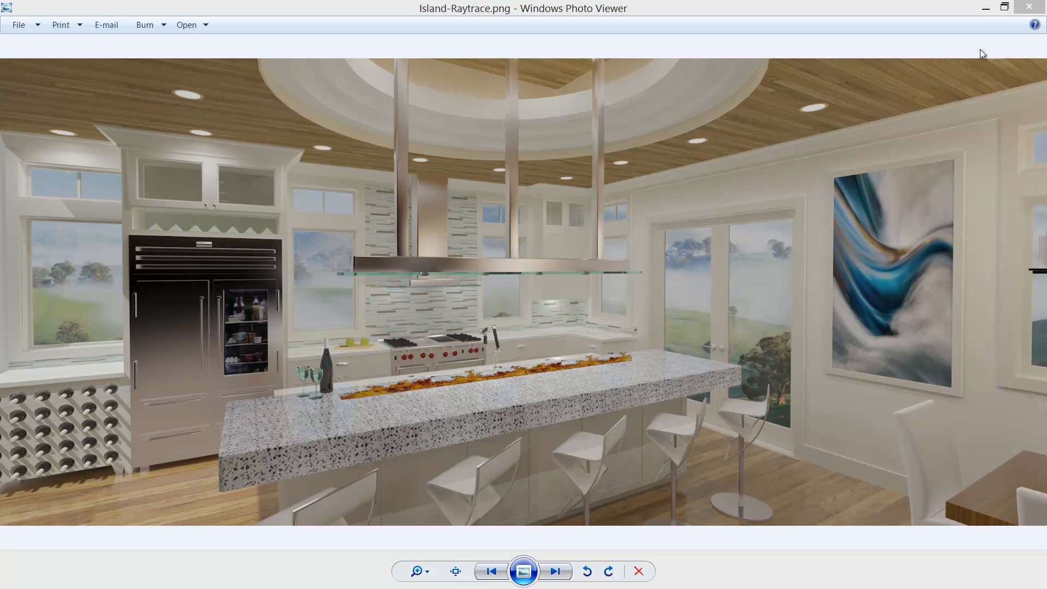
click(1028, 7)
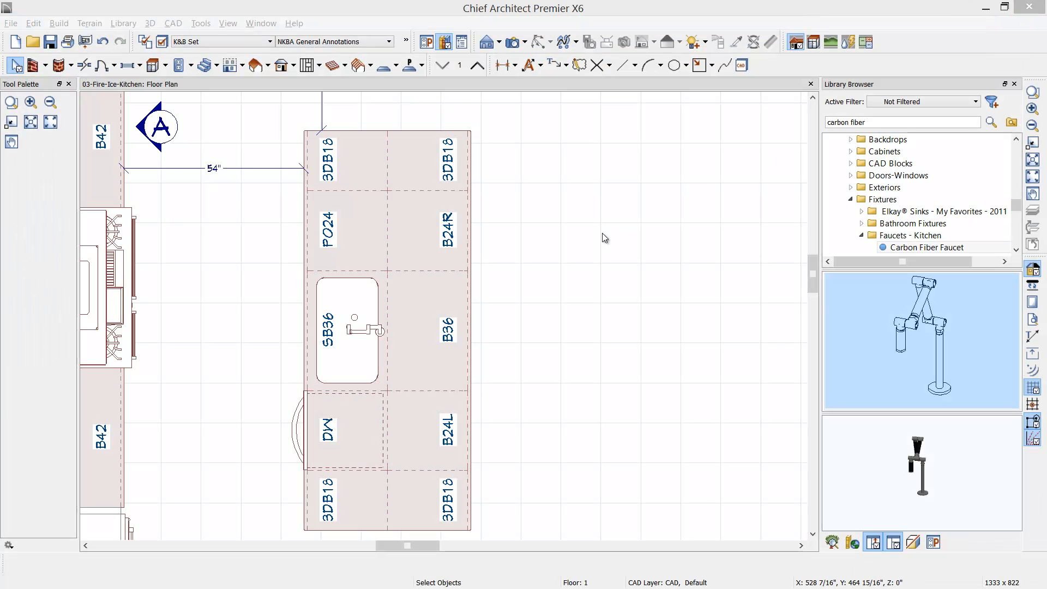
click(564, 85)
scroll(557, 215, down, 2)
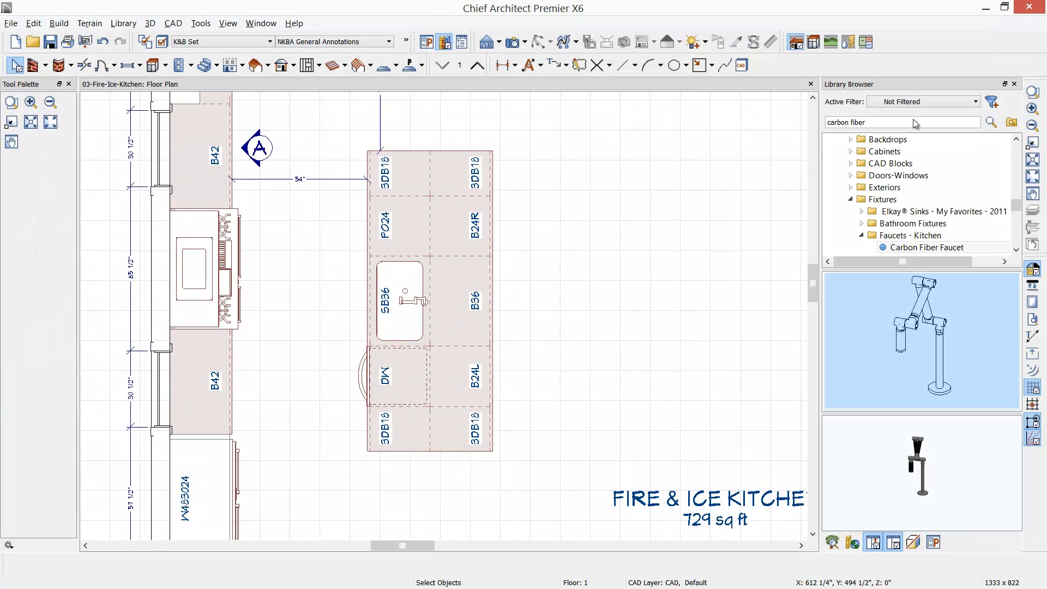
click(1014, 84)
Draw a rectangular Custom Countertop over the island's B36-side cabinets, overhanging both island ends and the outer side.
middle_drag(623, 381, 584, 315)
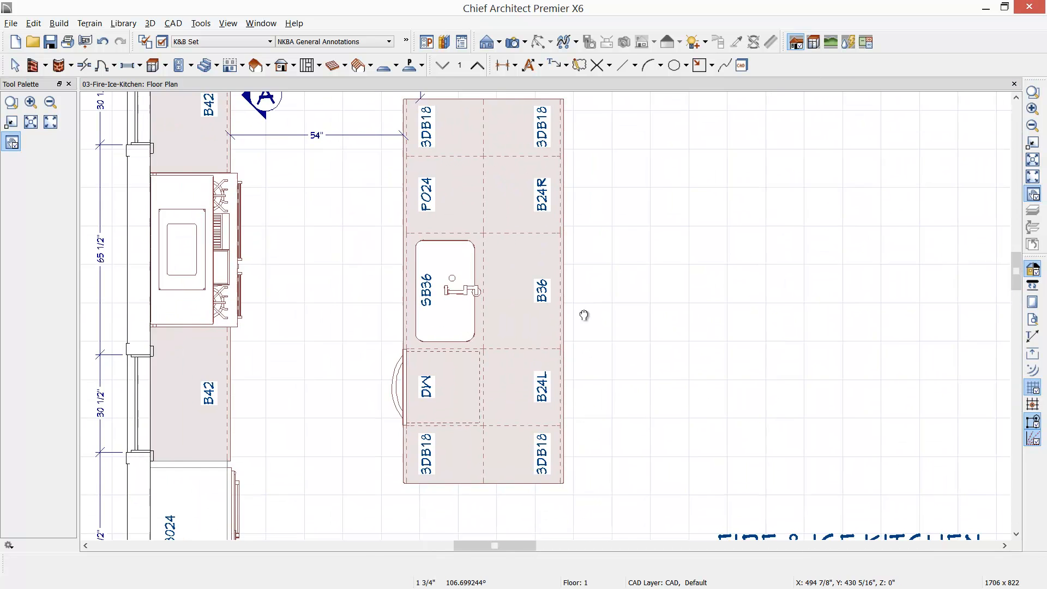
scroll(584, 315, down, 2)
key(Escape)
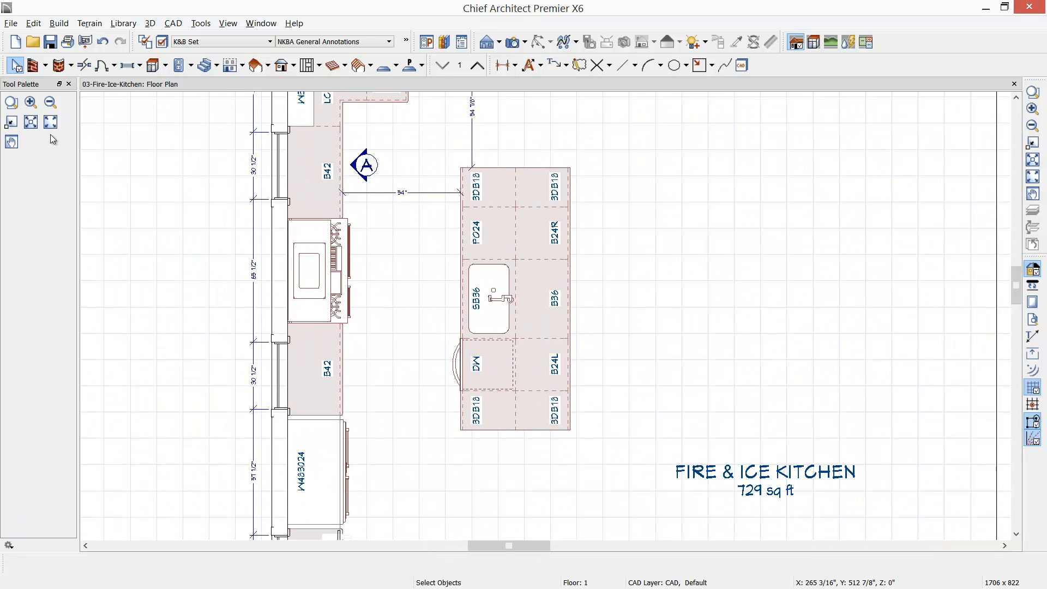
click(152, 66)
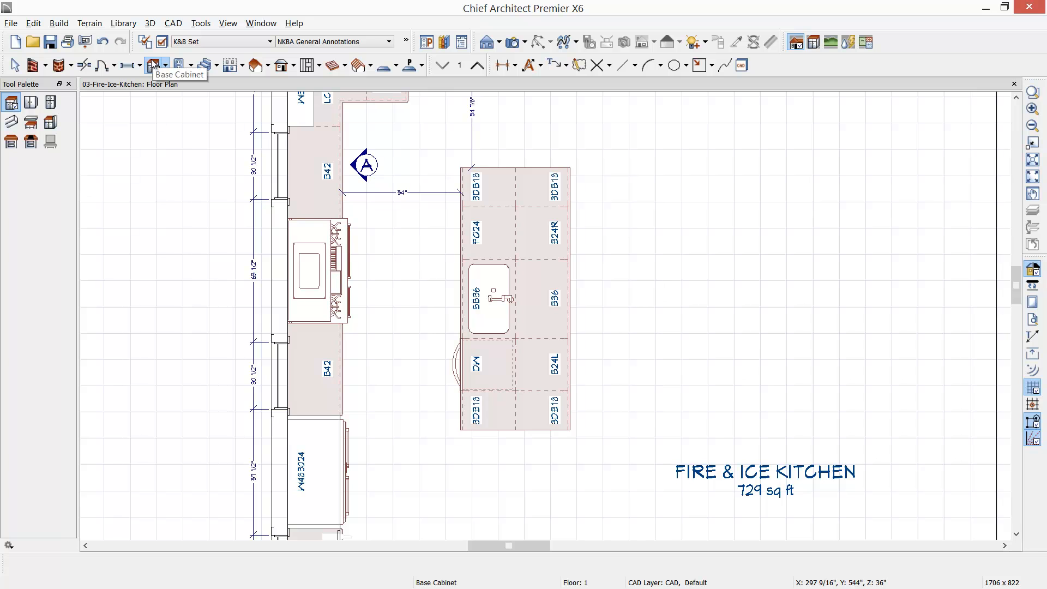
click(11, 141)
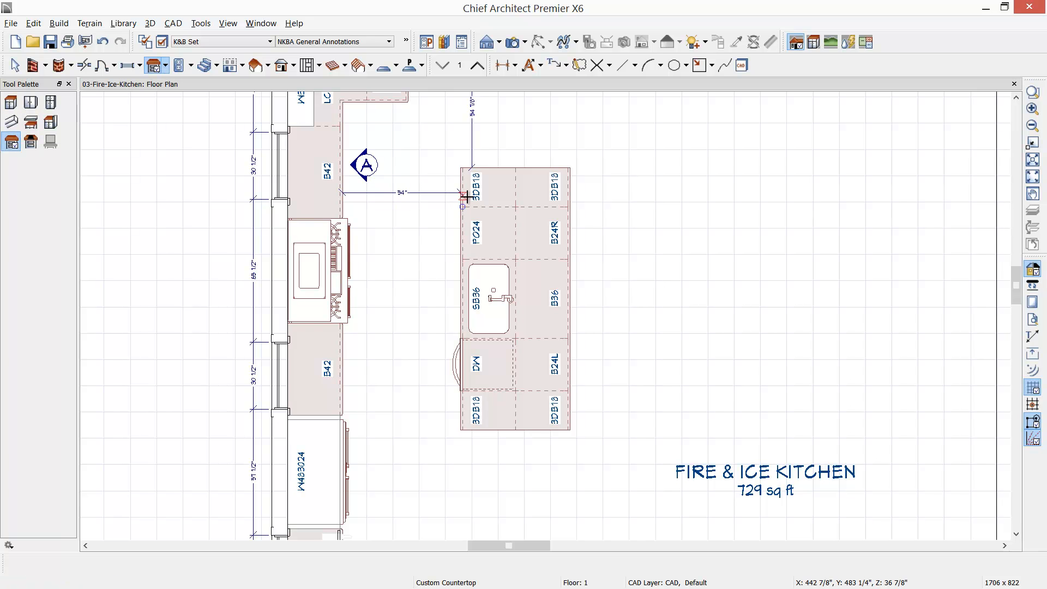
mouse_move(542, 138)
mouse_down()
mouse_move(560, 406)
mouse_move(589, 483)
mouse_move(601, 477)
mouse_up()
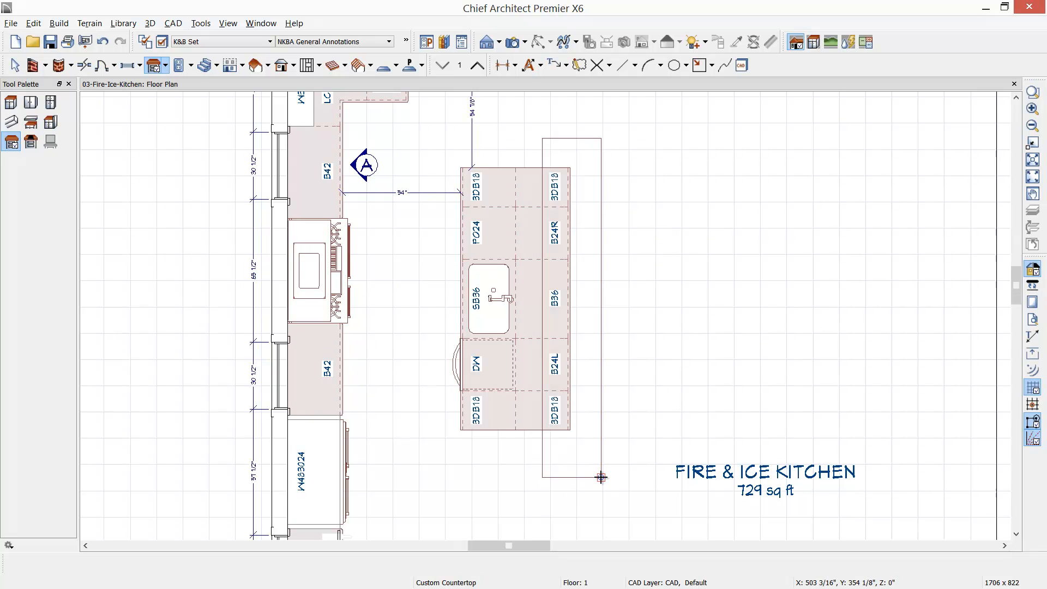
scroll(599, 478, up, 1)
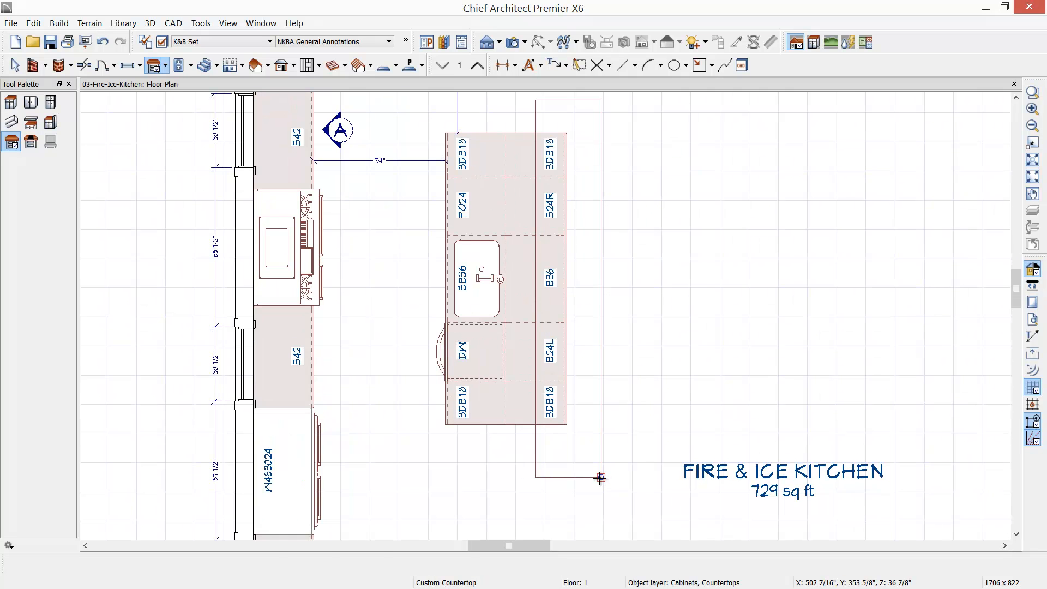
click(599, 477)
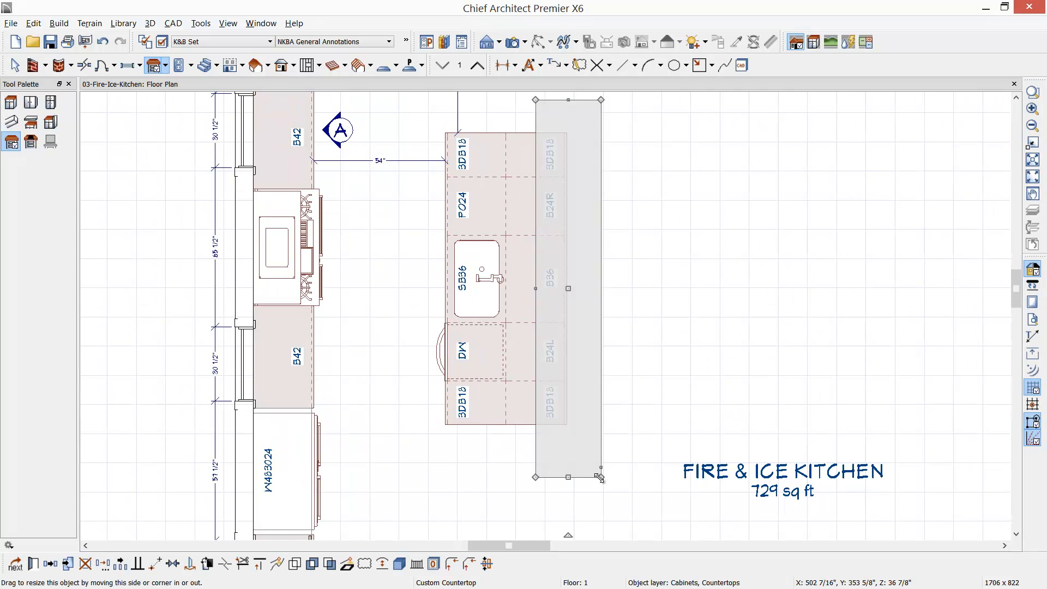
Give the custom countertop its own top height of 41 7/8" and a thickness of 6" instead of the cabinet's.
double_click(551, 324)
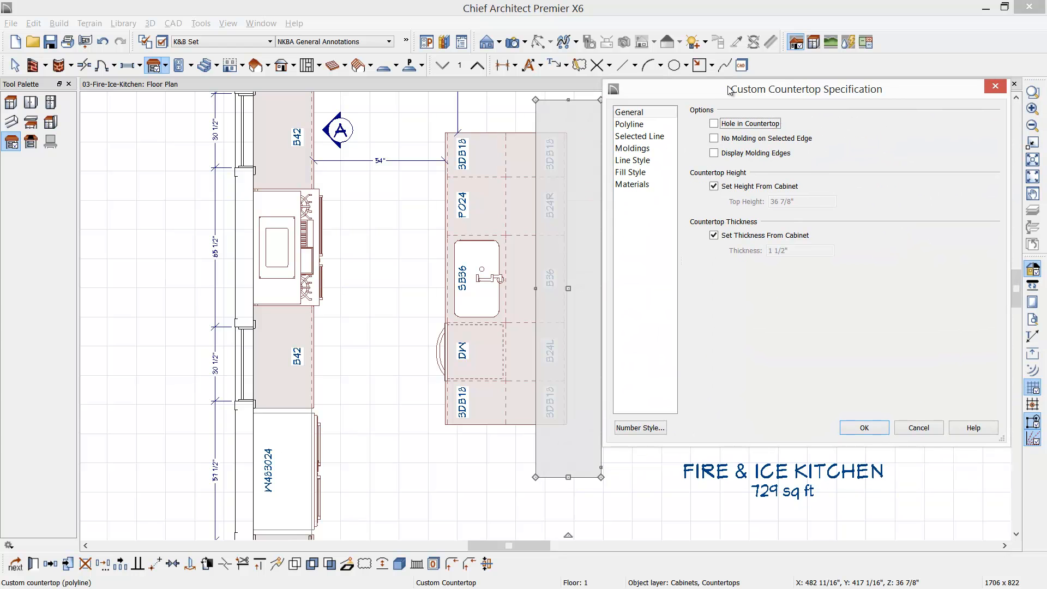
click(714, 186)
double_click(774, 201)
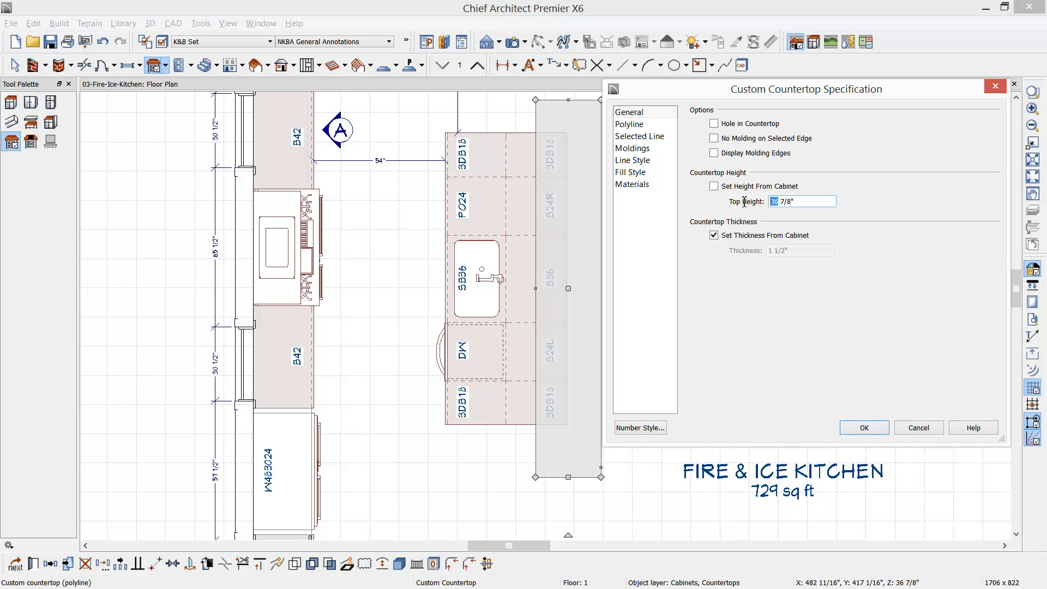
text(41)
click(714, 236)
key(Tab)
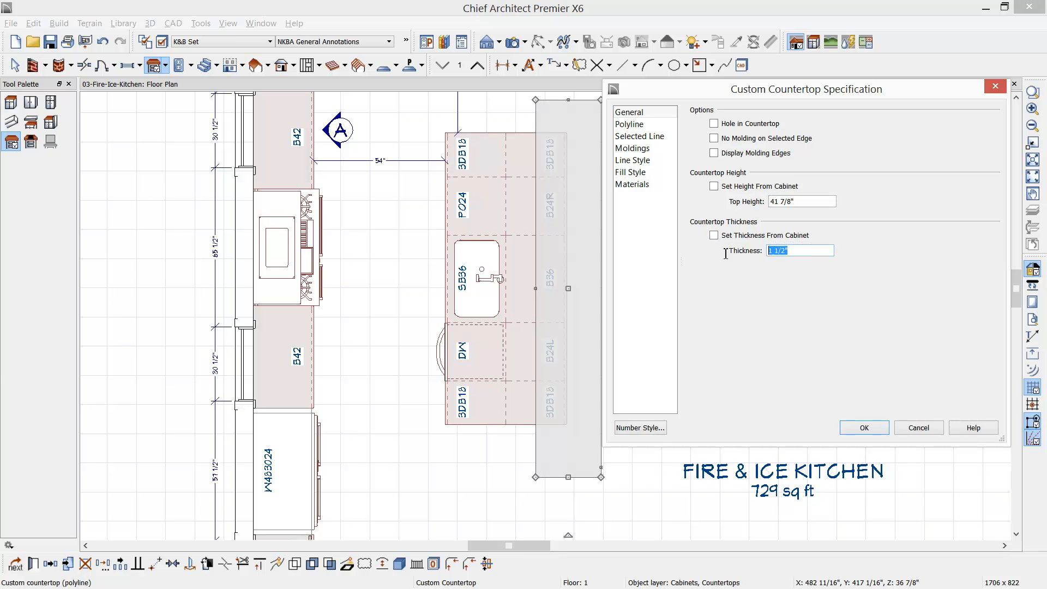
text(6)
click(872, 429)
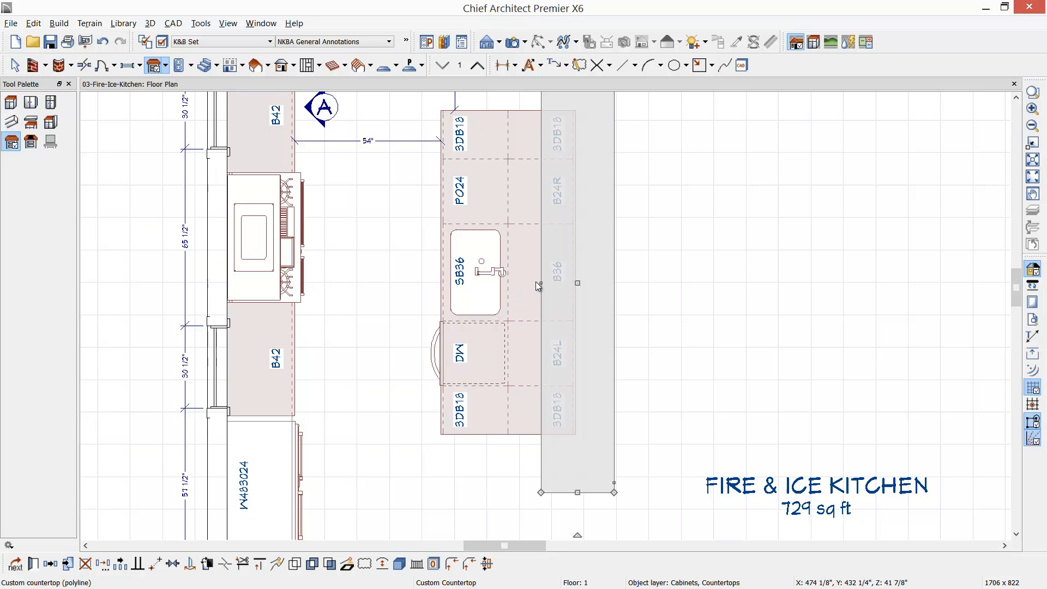
Extend the custom countertop's sink-side edge to the joint between the two cabinet rows, making it about 39 1/4" wide.
scroll(539, 285, up, 1)
drag(541, 281, 502, 281)
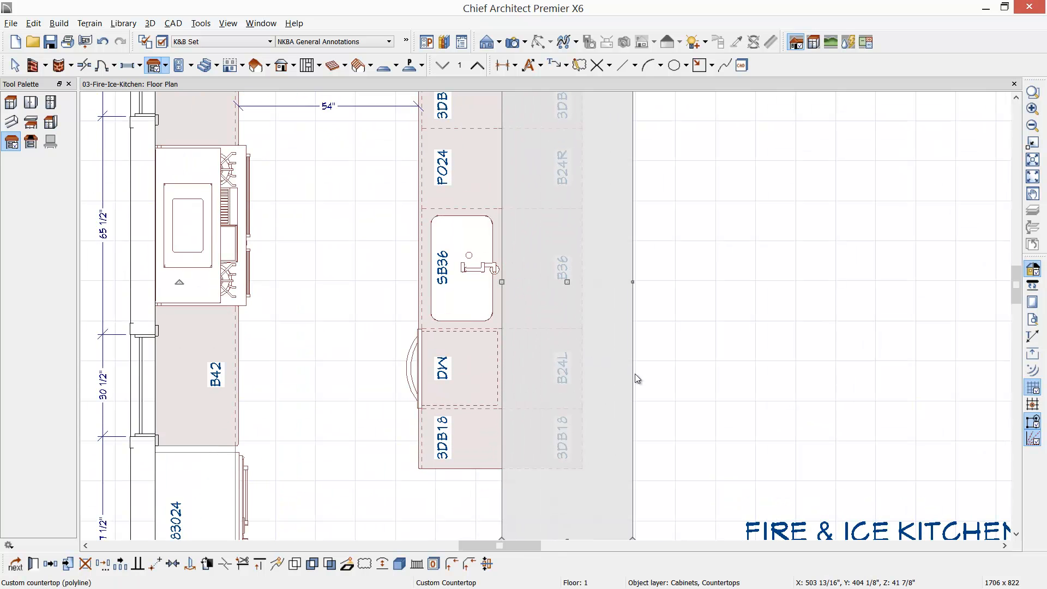
scroll(636, 374, down, 1)
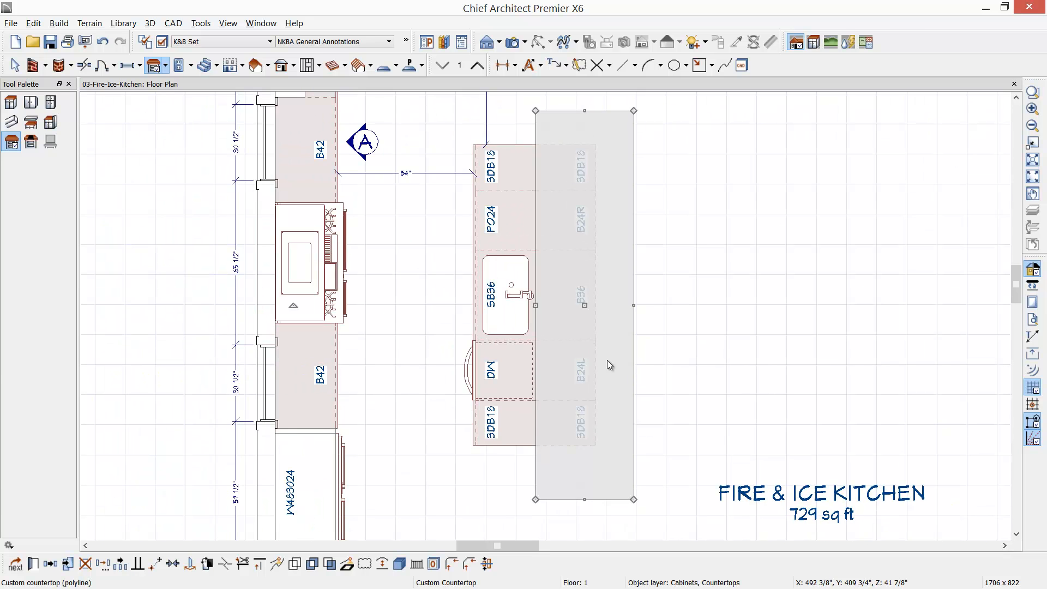
scroll(565, 448, up, 4)
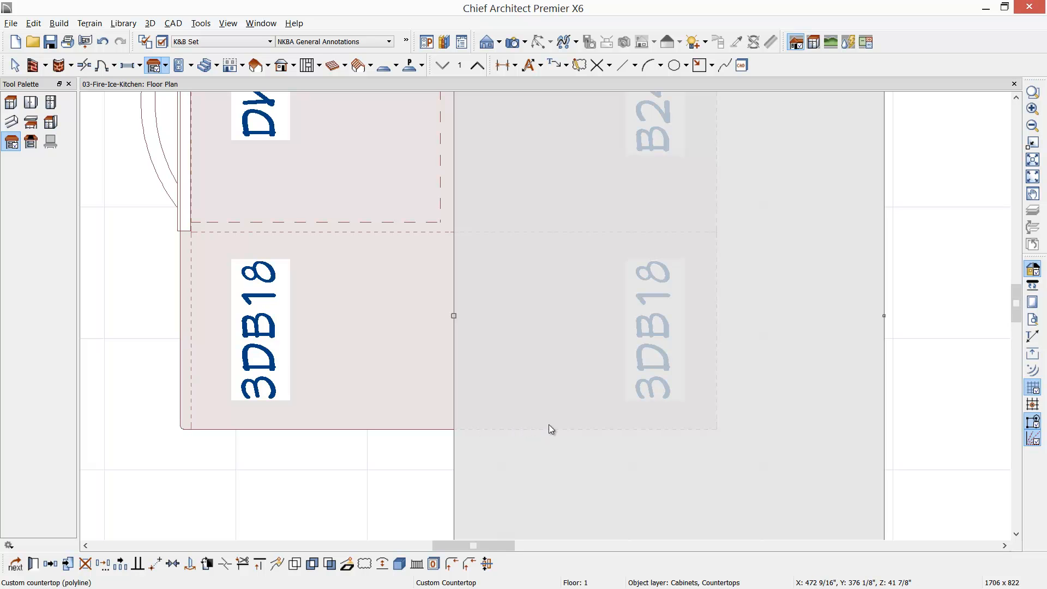
scroll(548, 424, down, 4)
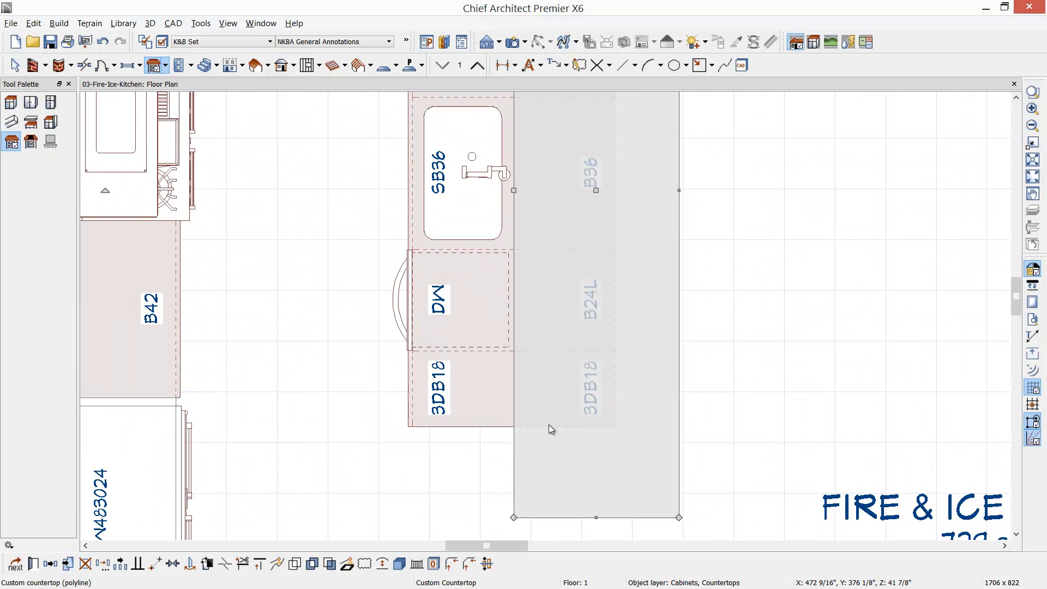
scroll(548, 424, down, 4)
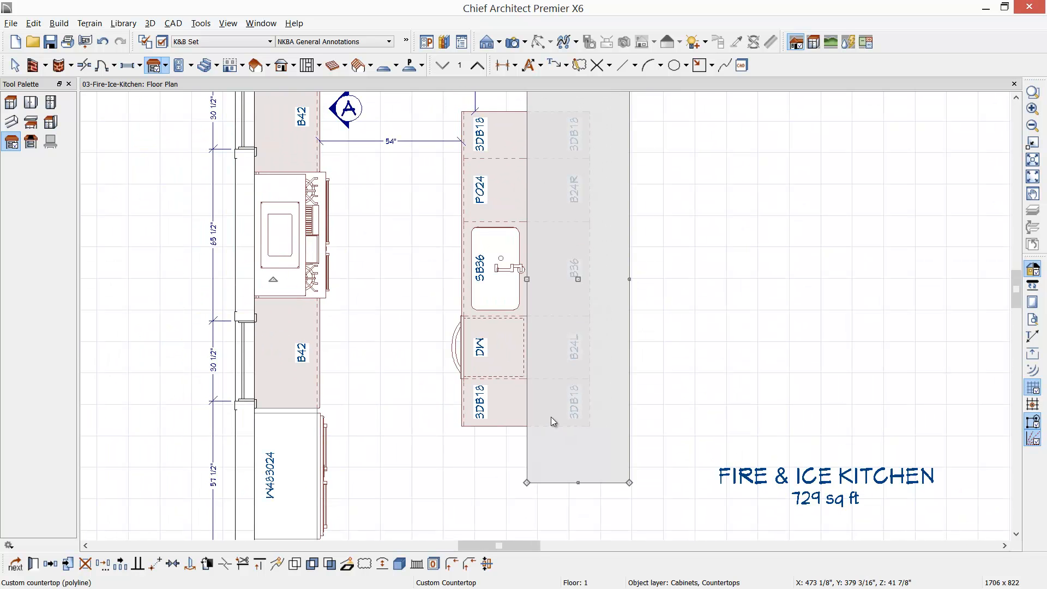
Turn on temporary dimensions and set the custom countertop's width to 36" by moving its outer edge.
click(1033, 340)
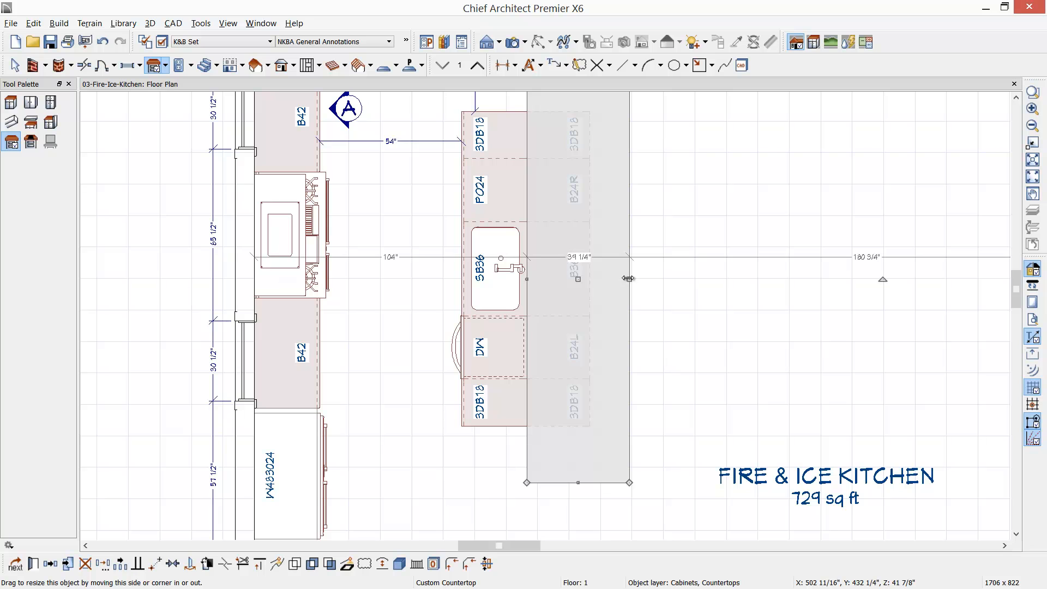
click(584, 260)
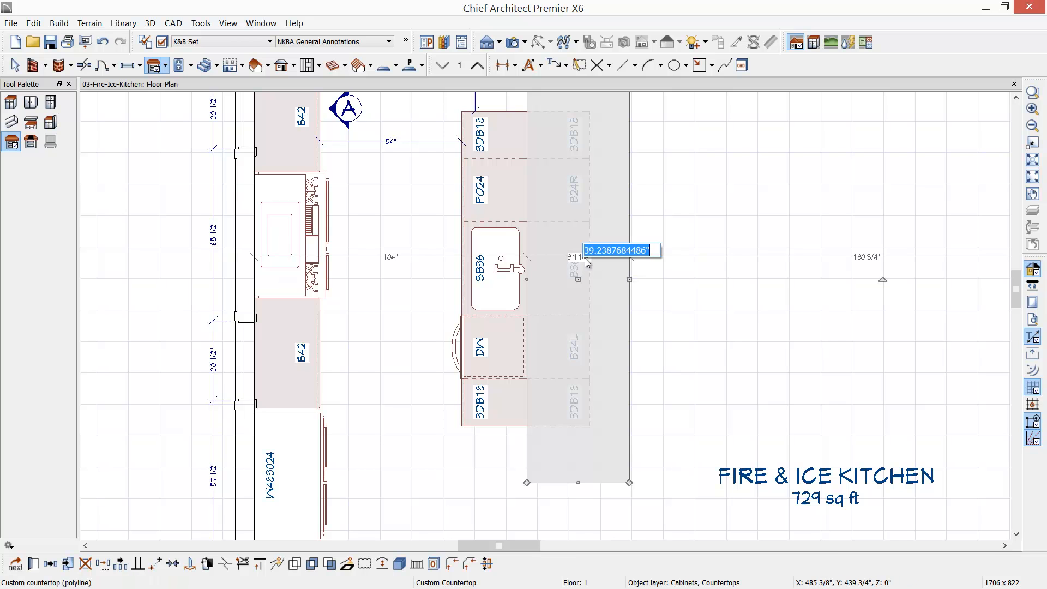
text(36)
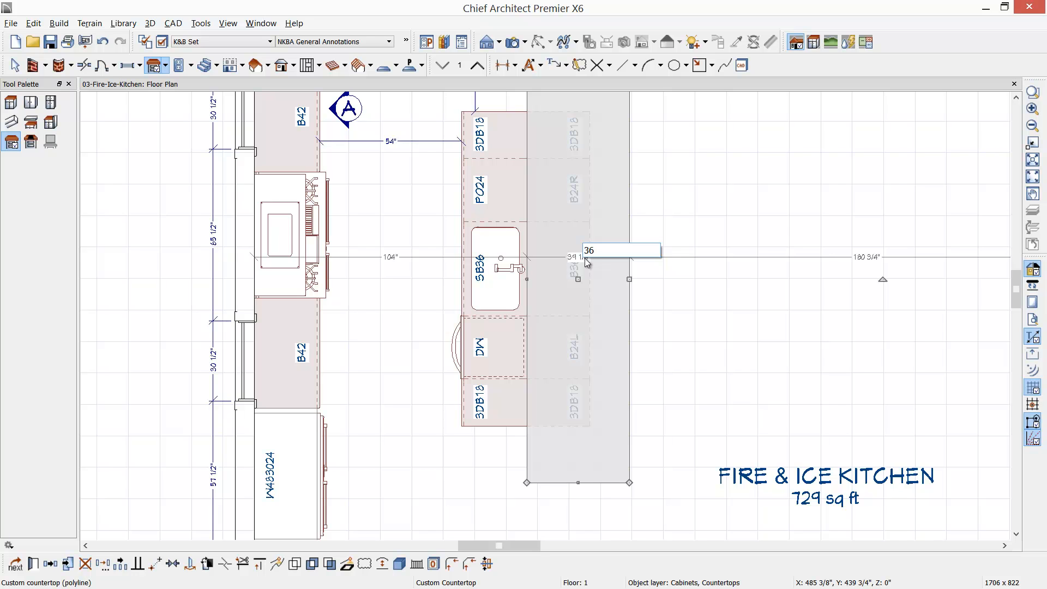
key(Return)
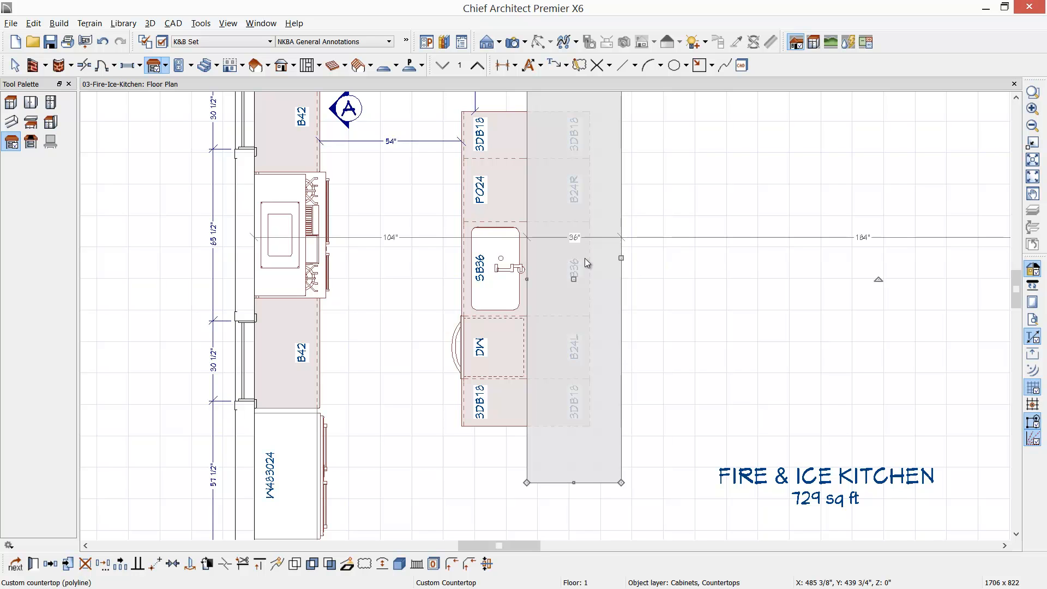
Set the custom countertop's length to 144" by moving its lower end edge.
click(574, 483)
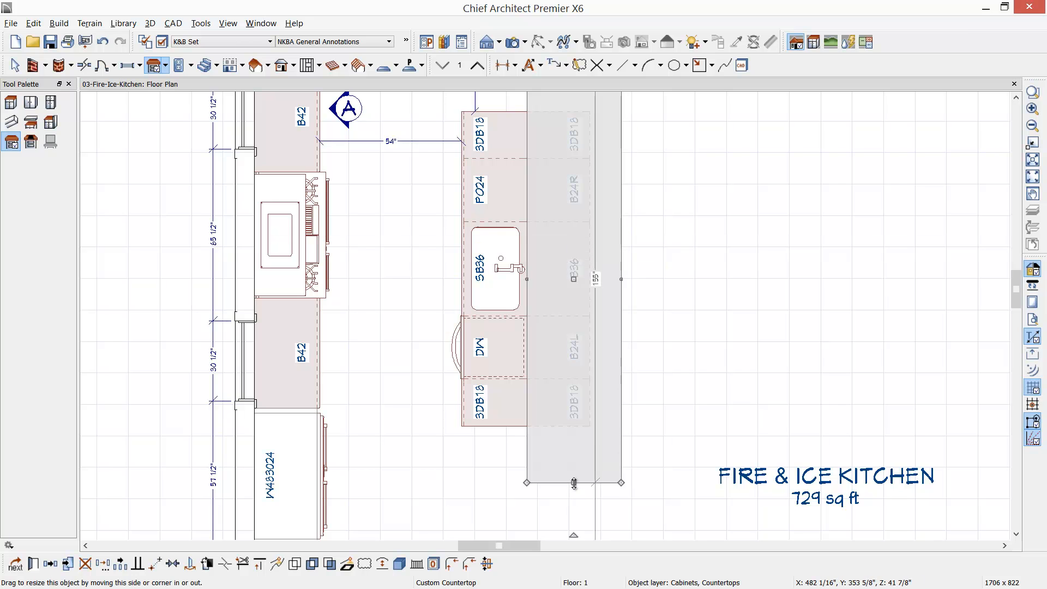
click(596, 279)
text(1)
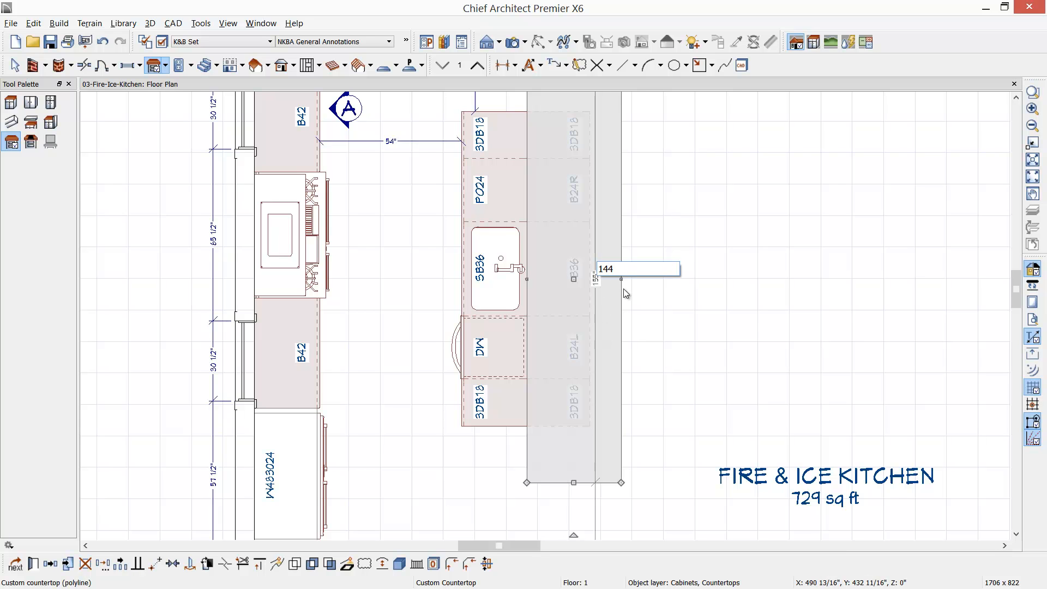
text(44)
key(Return)
Center the custom countertop lengthwise on the island's sink cabinet.
scroll(624, 292, down, 1)
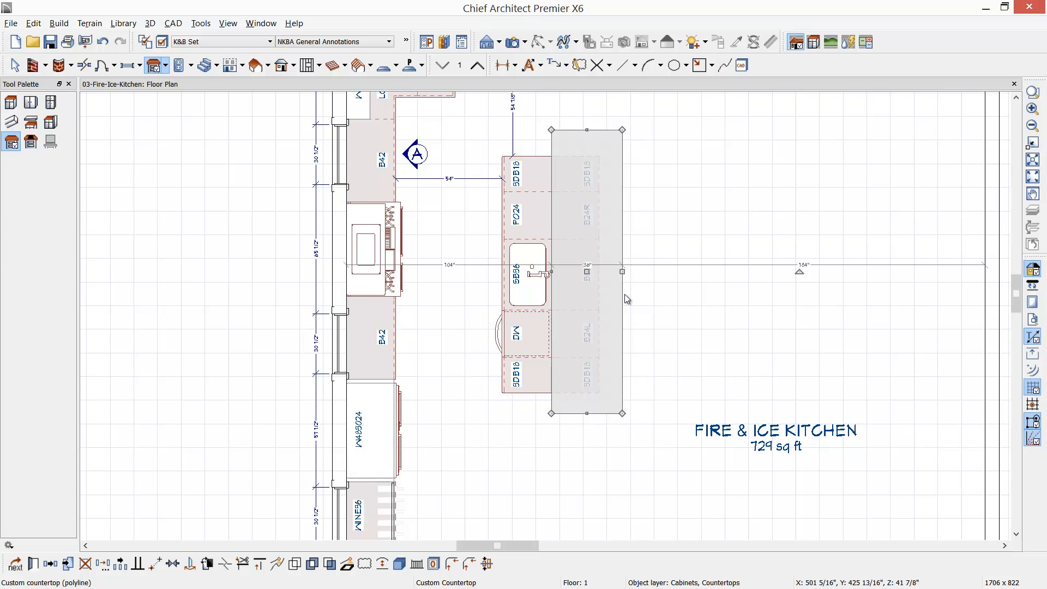
click(172, 563)
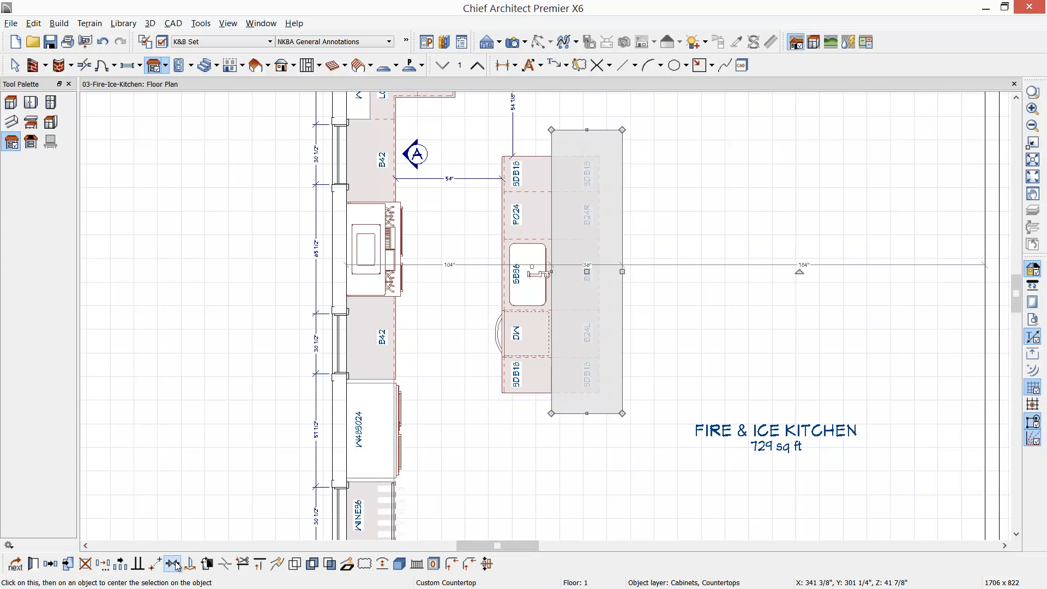
click(509, 280)
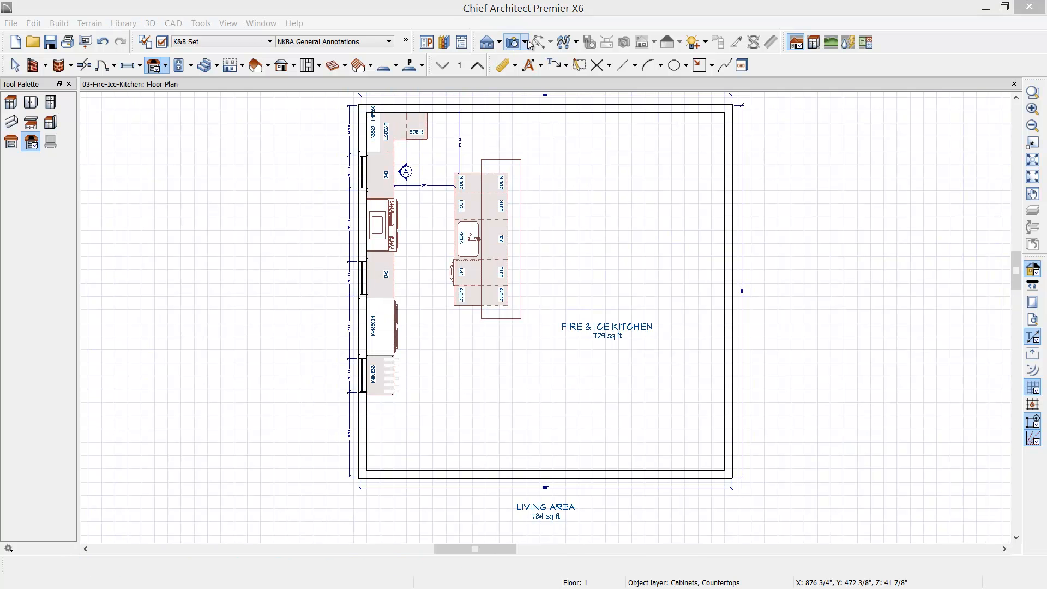
Create a Perspective Floor Overview and orbit it to show the island and the wall cabinets.
click(526, 42)
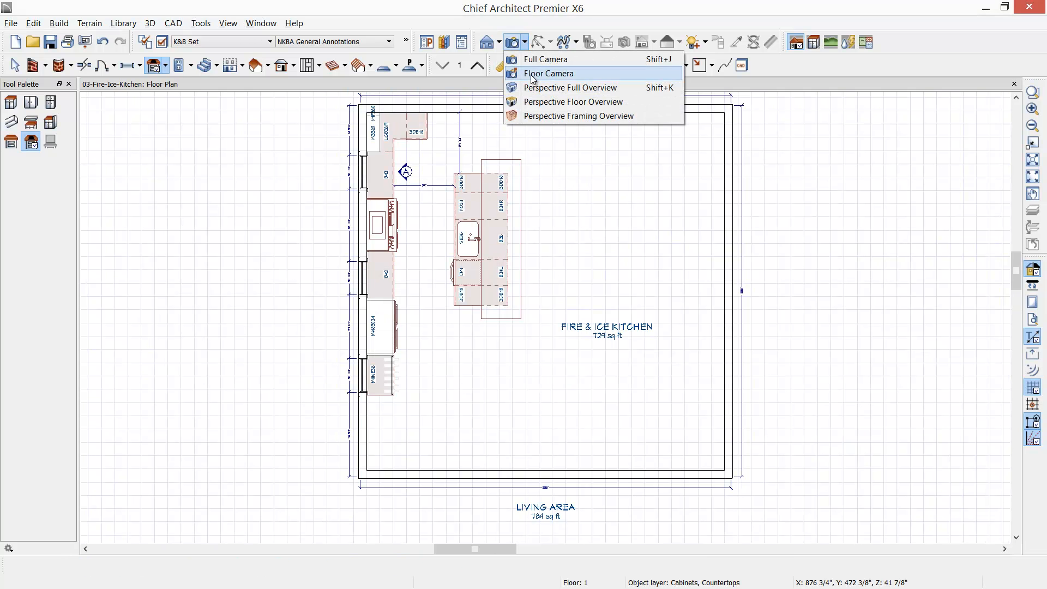
click(560, 103)
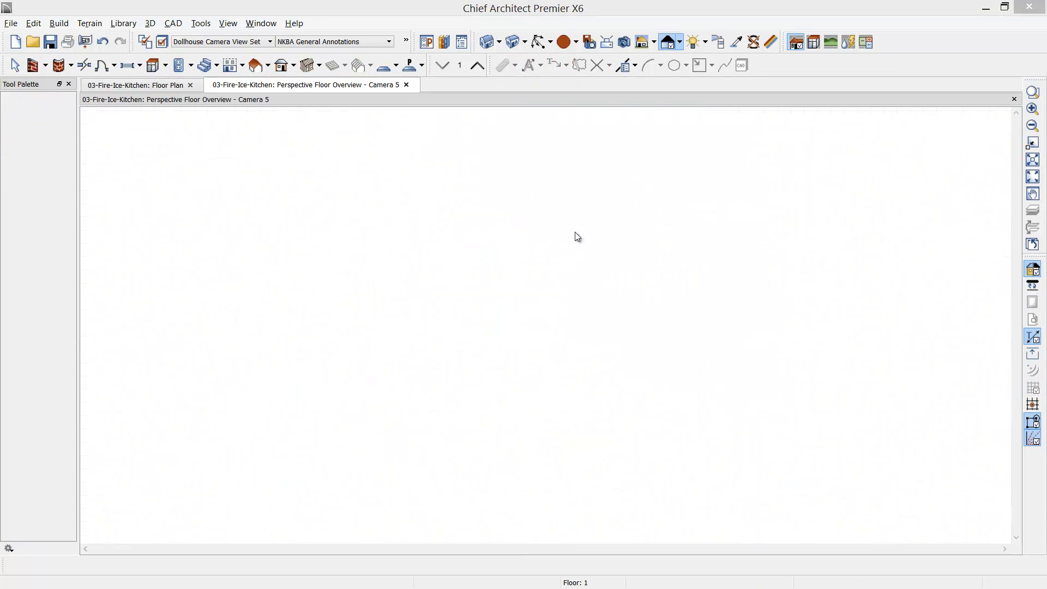
drag(540, 281, 500, 364)
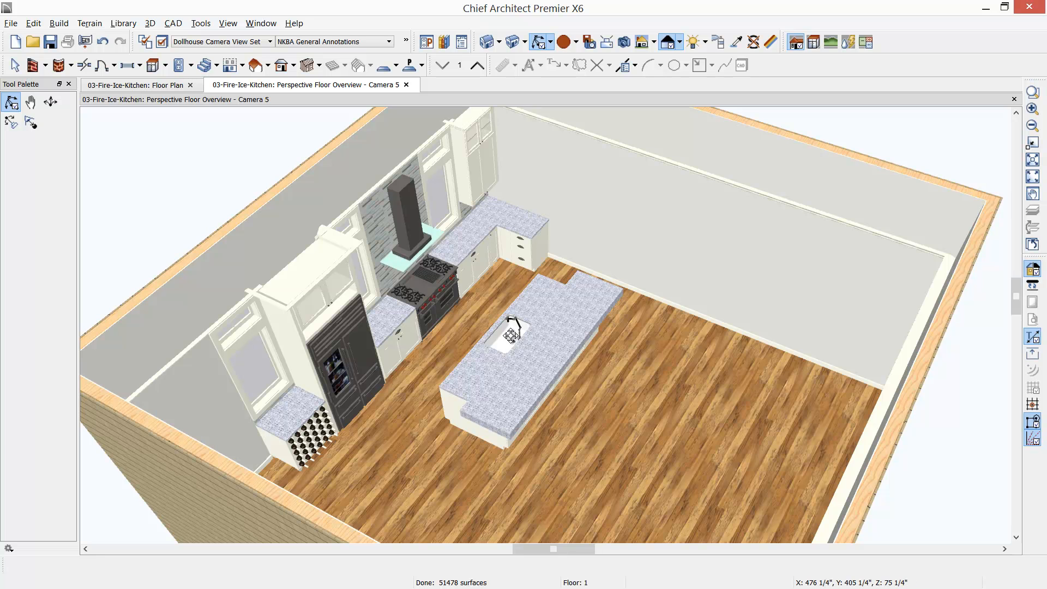
Apply the CaesarStone Pure White - 1141 material to all countertops in the room with the Material Painter's room mode.
click(446, 42)
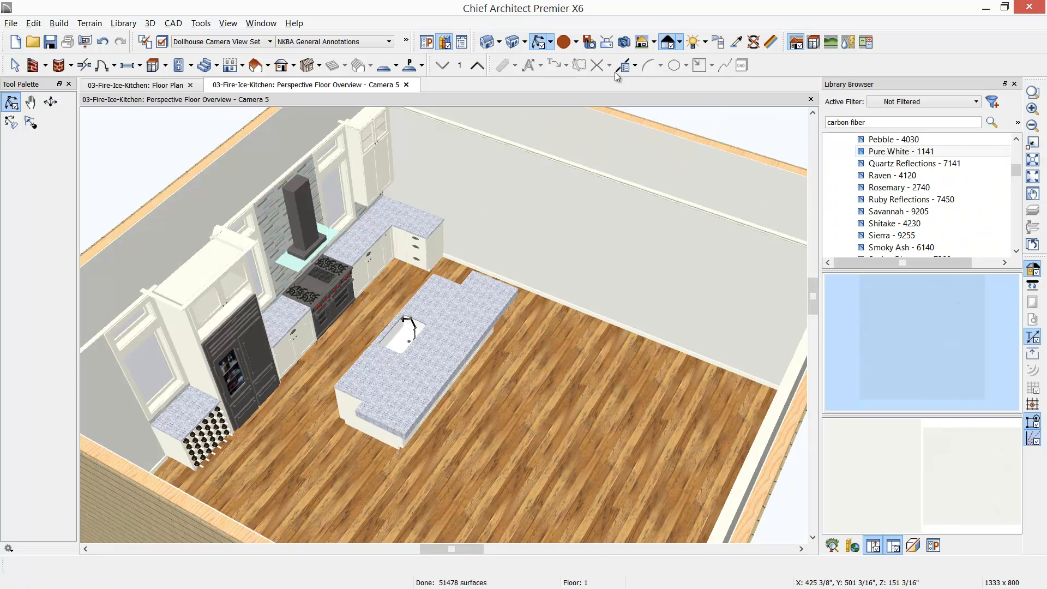
drag(1018, 168, 1019, 153)
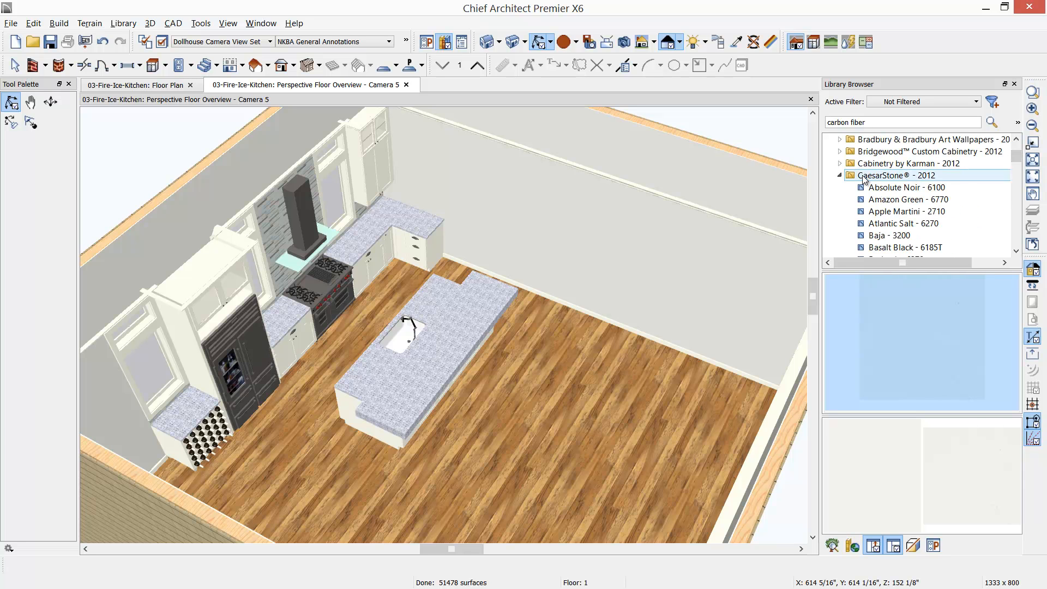
click(1016, 252)
click(1017, 252)
click(1016, 252)
click(1017, 251)
click(1017, 252)
click(1016, 252)
click(1017, 252)
click(1016, 252)
click(1016, 252)
click(1016, 252)
click(1016, 252)
click(1016, 251)
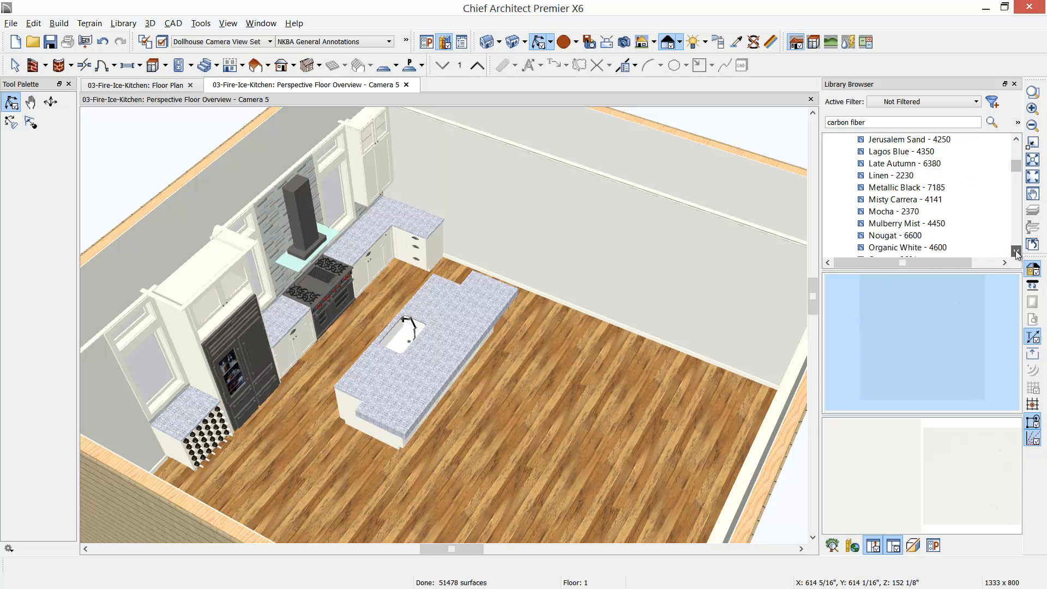
click(1015, 251)
click(1016, 252)
click(1016, 252)
click(927, 247)
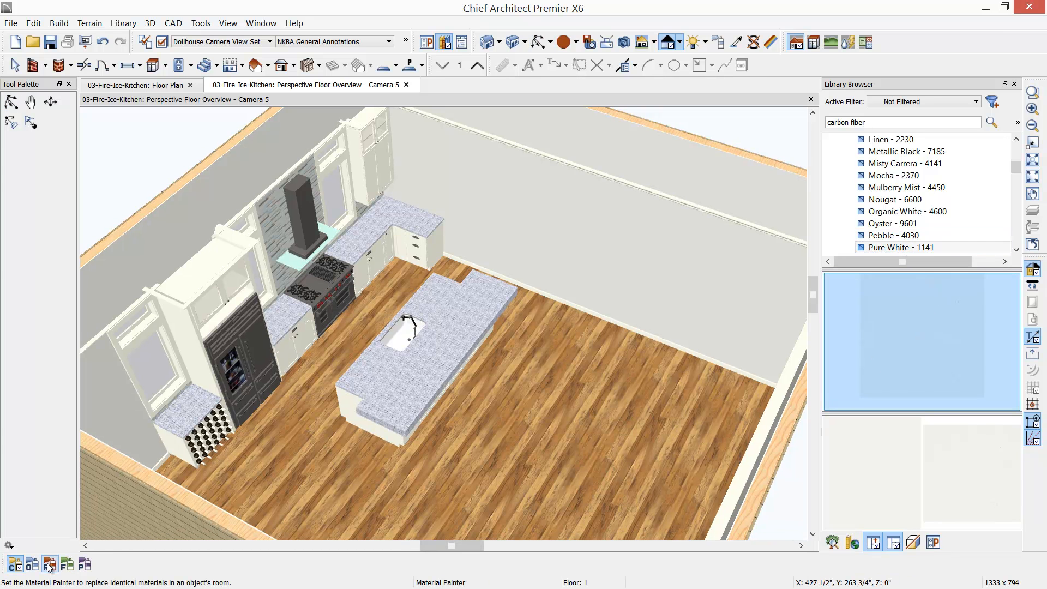
click(48, 565)
click(393, 389)
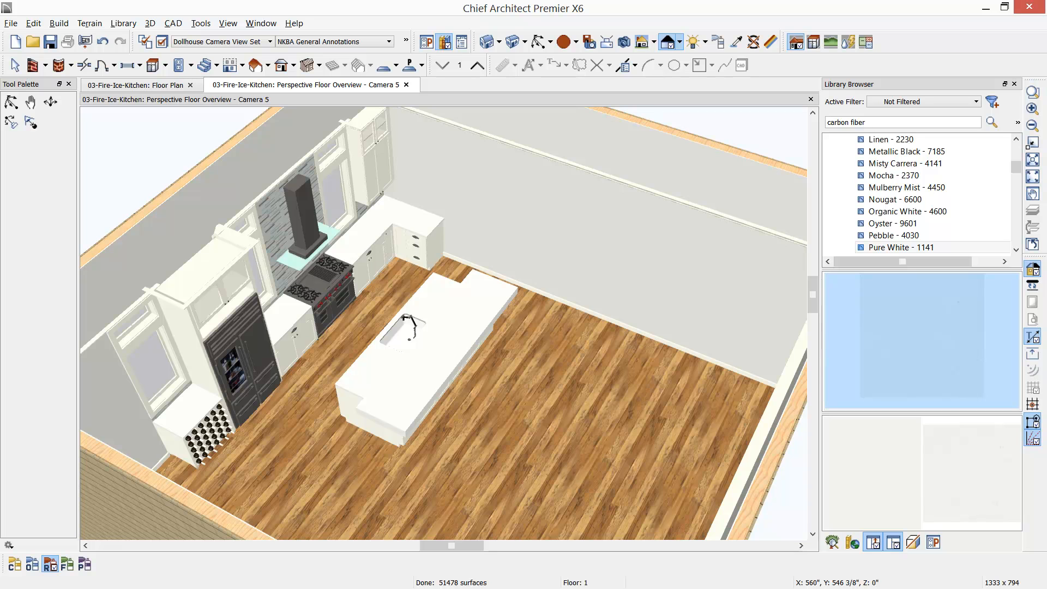
Apply the CaesarStone Spring Blossom - 7200 material to only the raised custom countertop, using the Material Painter's component mode.
scroll(1017, 252, up, 2)
click(1016, 251)
click(1016, 251)
click(1016, 251)
click(1016, 251)
click(1016, 251)
click(1016, 251)
click(1016, 251)
click(1017, 251)
click(1016, 250)
click(1016, 250)
click(1017, 251)
click(945, 239)
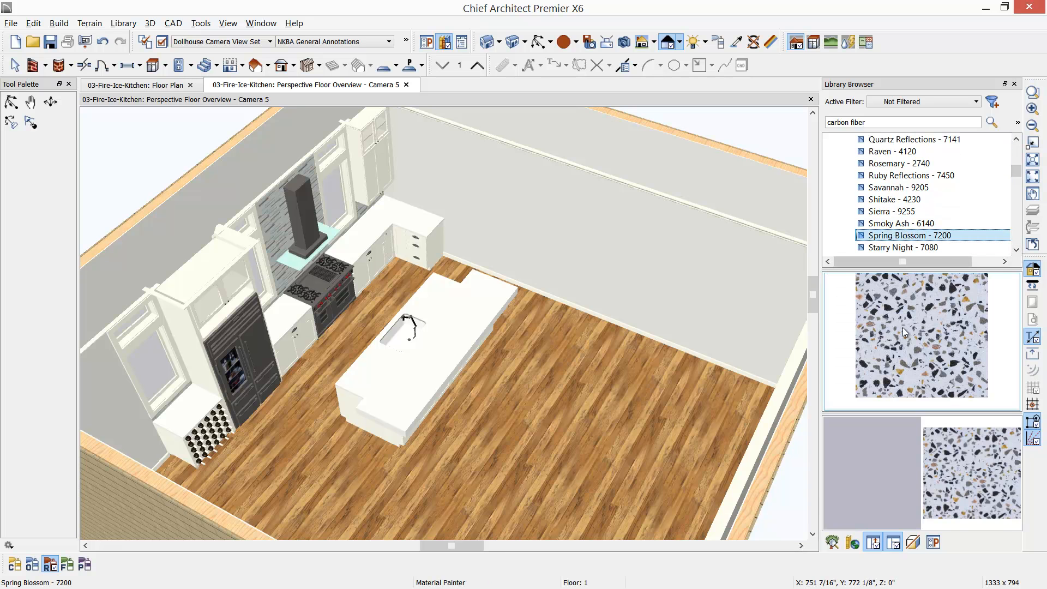
click(14, 567)
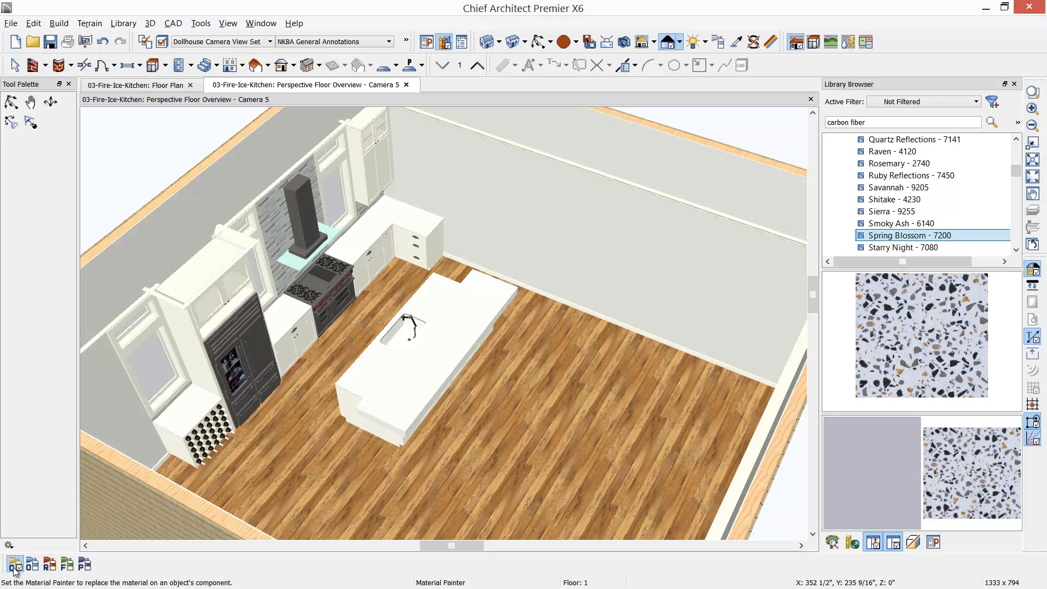
click(406, 410)
scroll(406, 410, up, 3)
scroll(406, 410, up, 2)
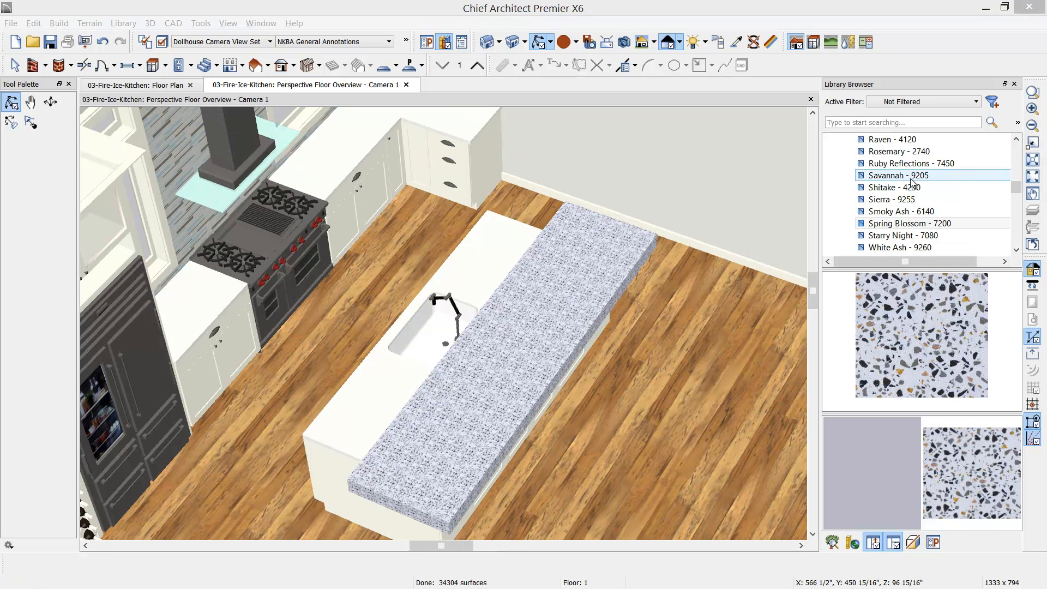
Close the Library Browser and tile the views side by side with the floor plan first.
click(1014, 84)
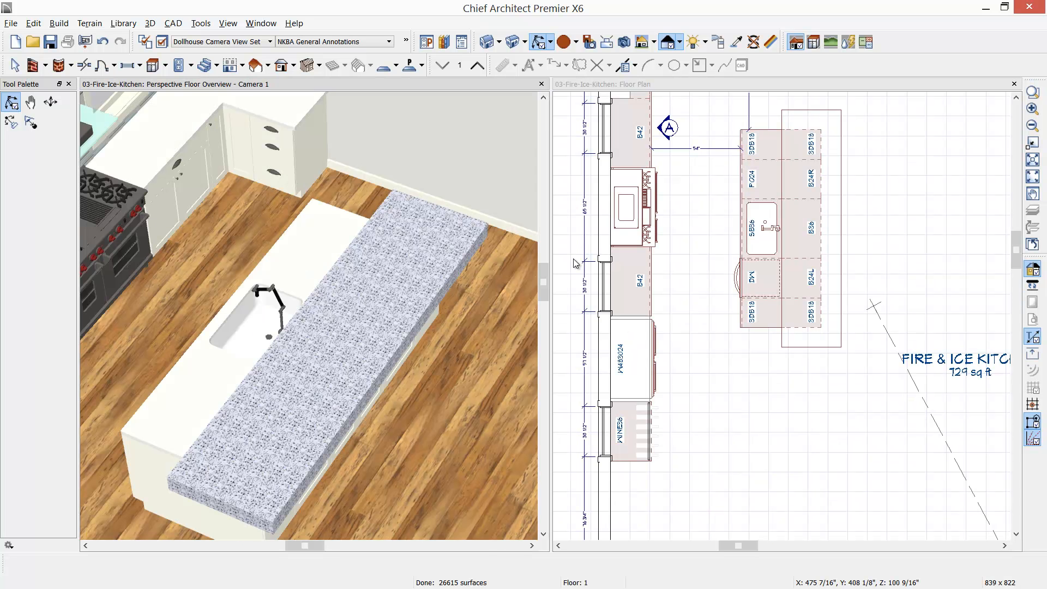
click(639, 84)
key(shift+F7)
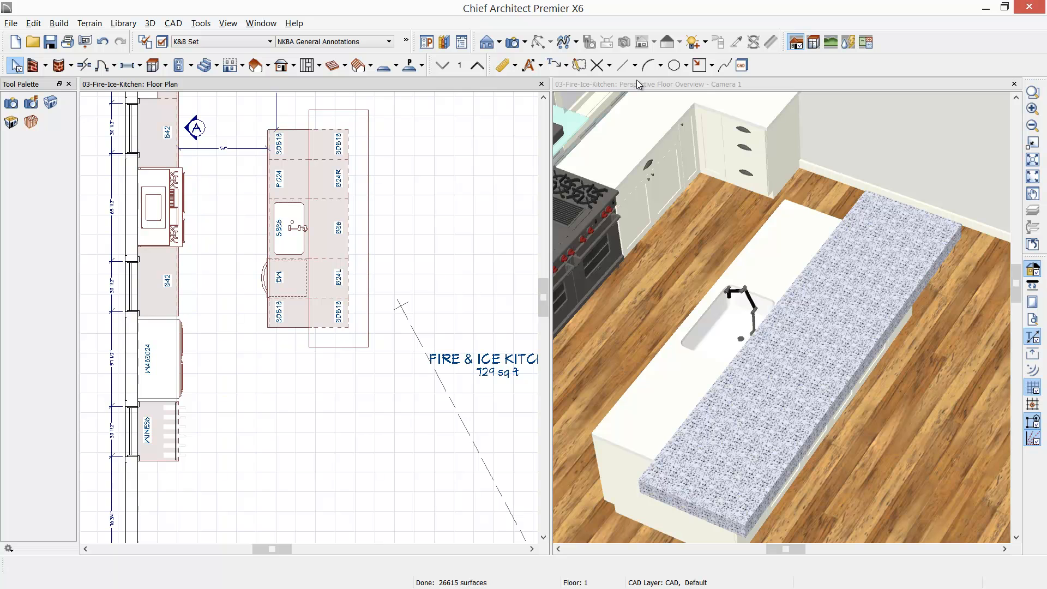
Draw a long, narrow Custom Counter Hole in the raised countertop near its sink-side edge, about 5" wide and 99" long.
scroll(384, 267, up, 3)
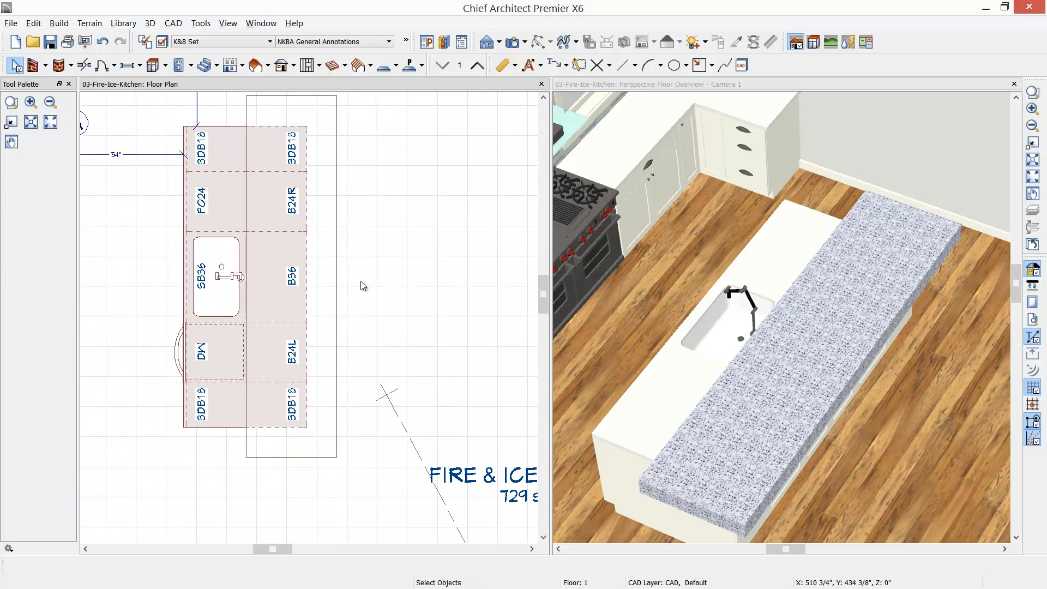
middle_drag(390, 233, 349, 285)
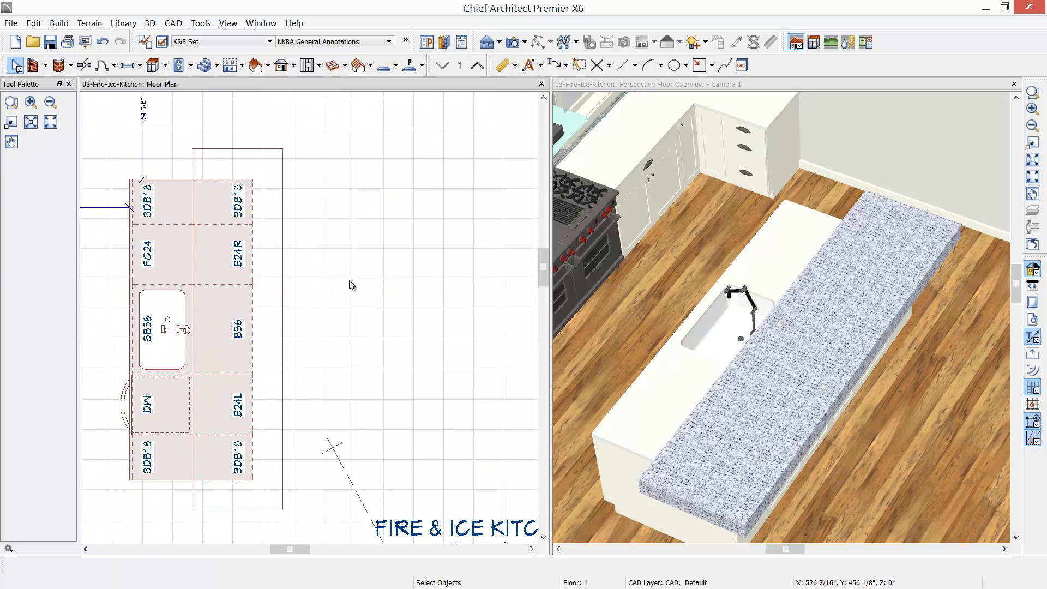
click(151, 66)
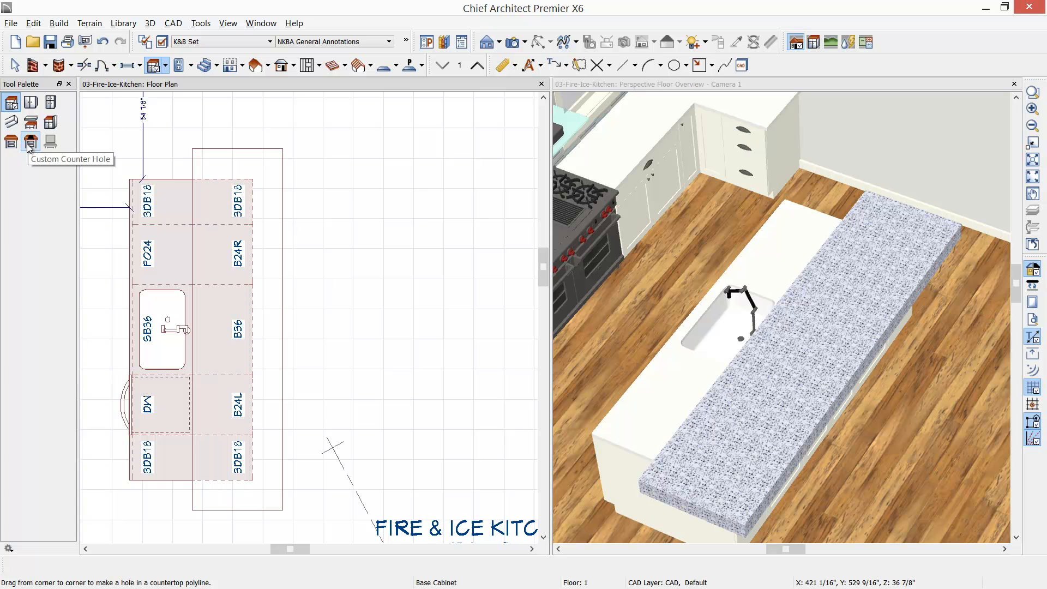
click(164, 66)
click(171, 182)
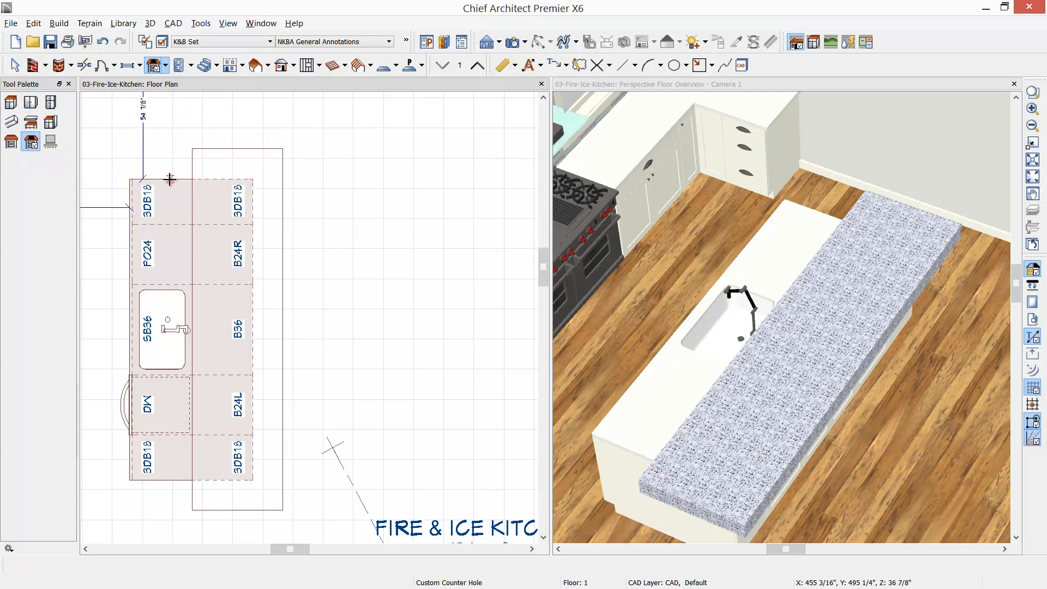
drag(210, 200, 222, 450)
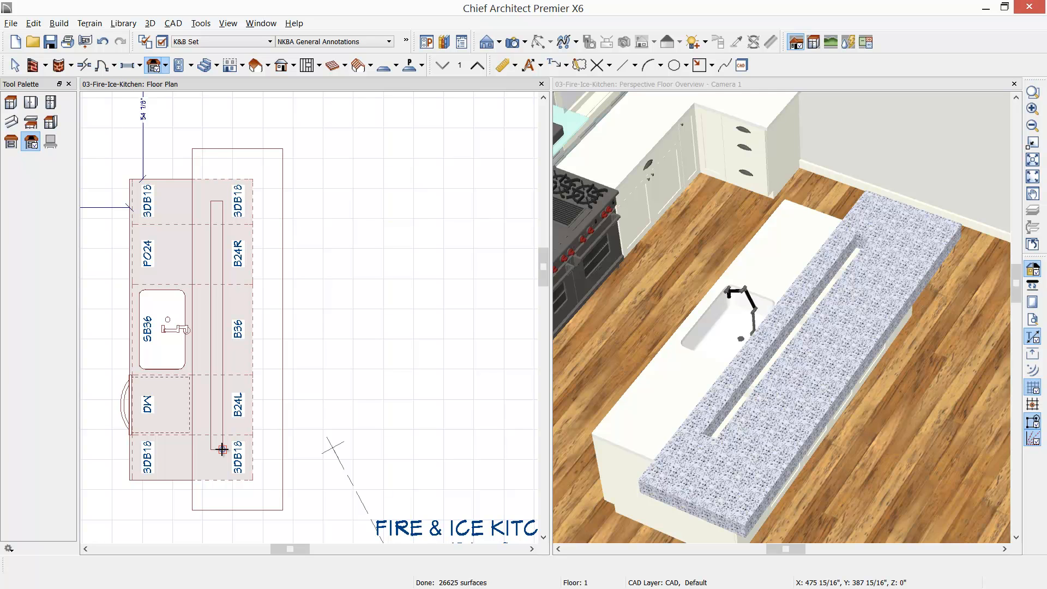
Move the counter hole's sink-side edge to 6" from the countertop's edge, making the hole 6" wide.
click(205, 346)
click(208, 349)
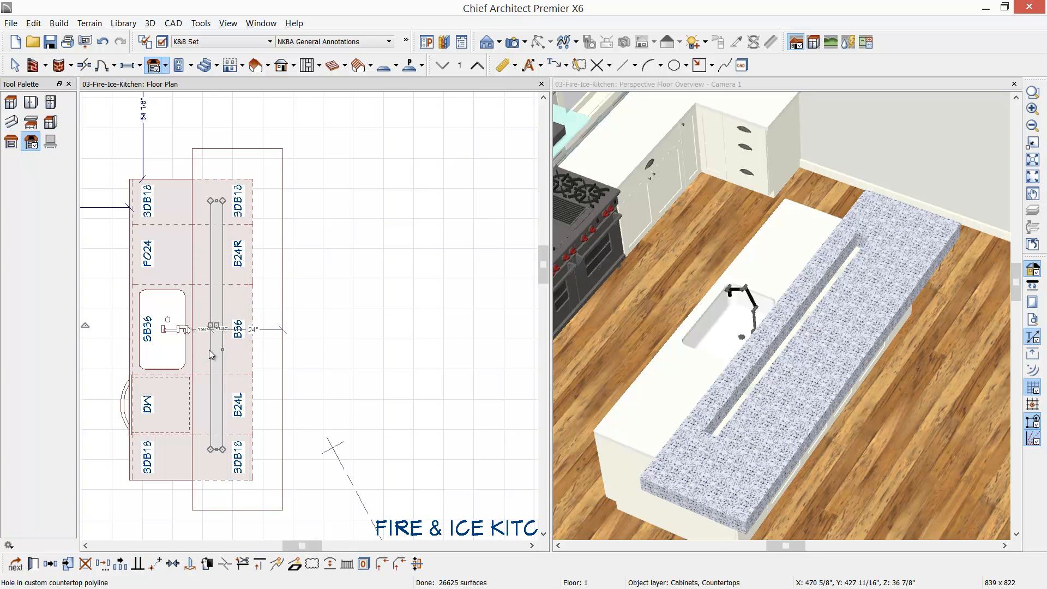
scroll(208, 349, up, 1)
scroll(211, 348, up, 2)
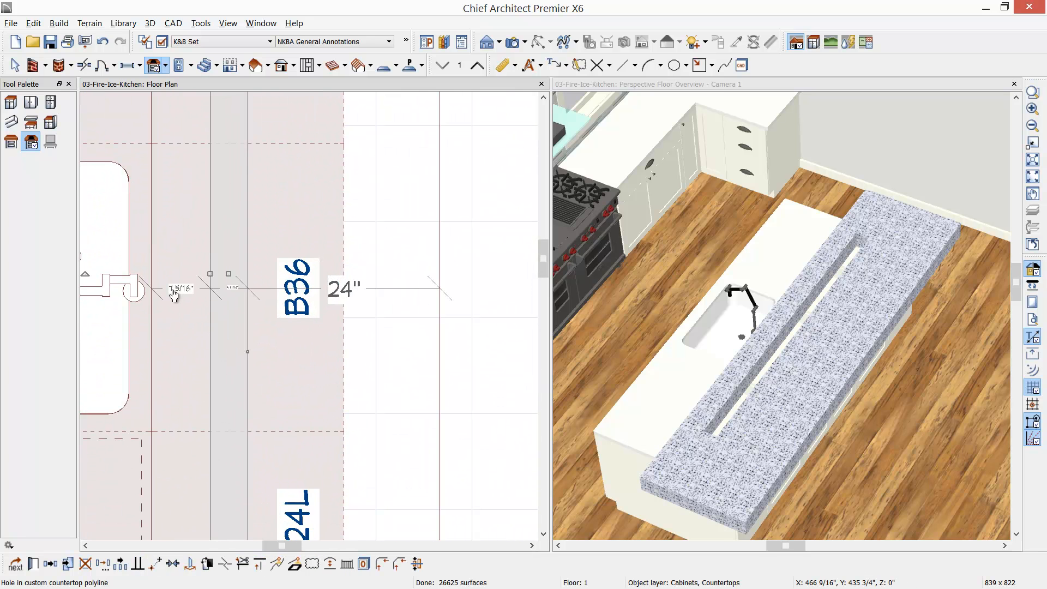
click(174, 289)
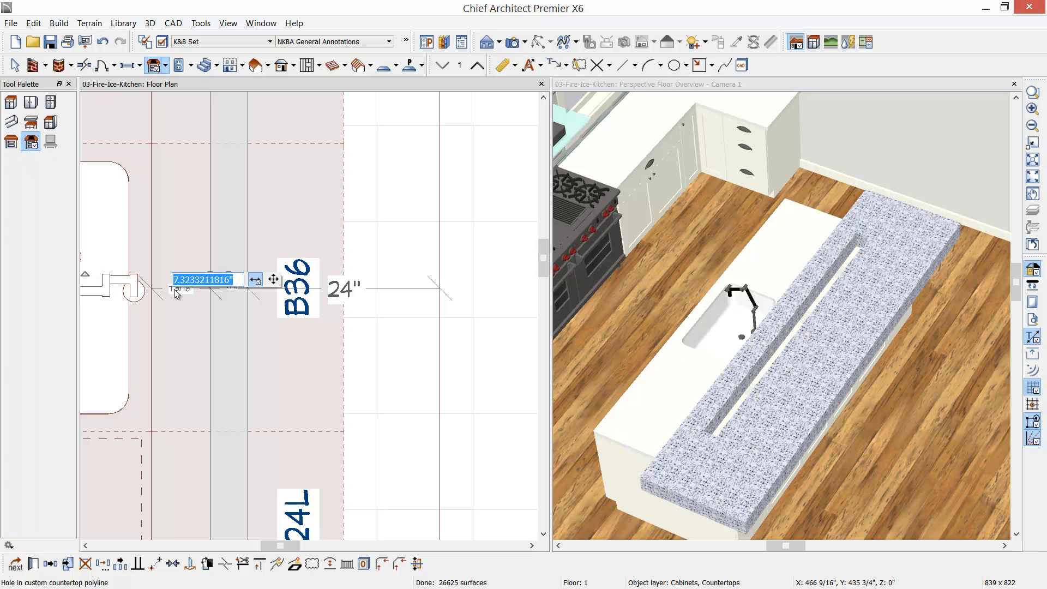
text(6)
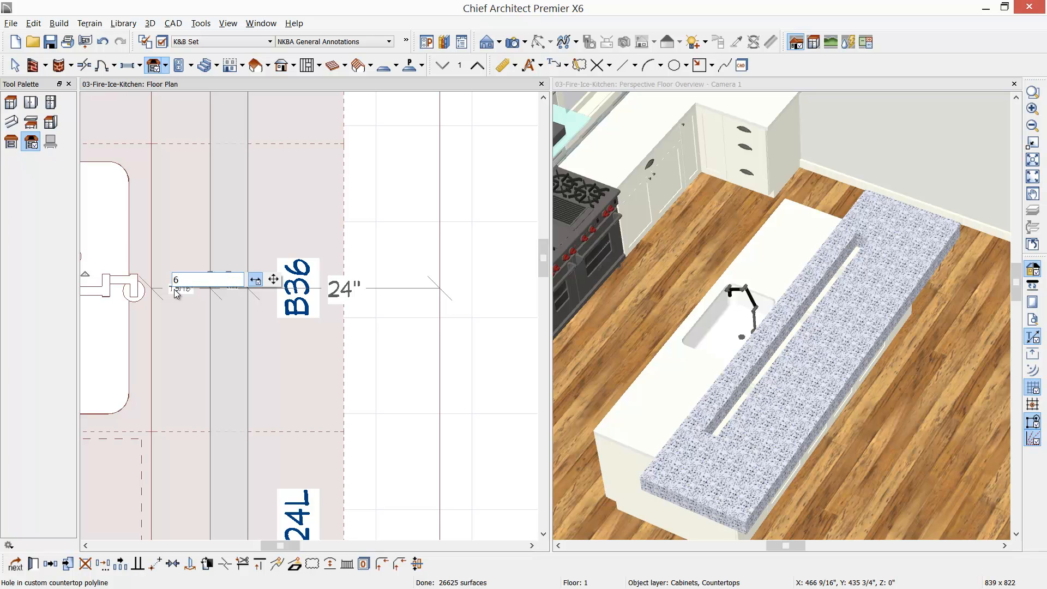
key(Return)
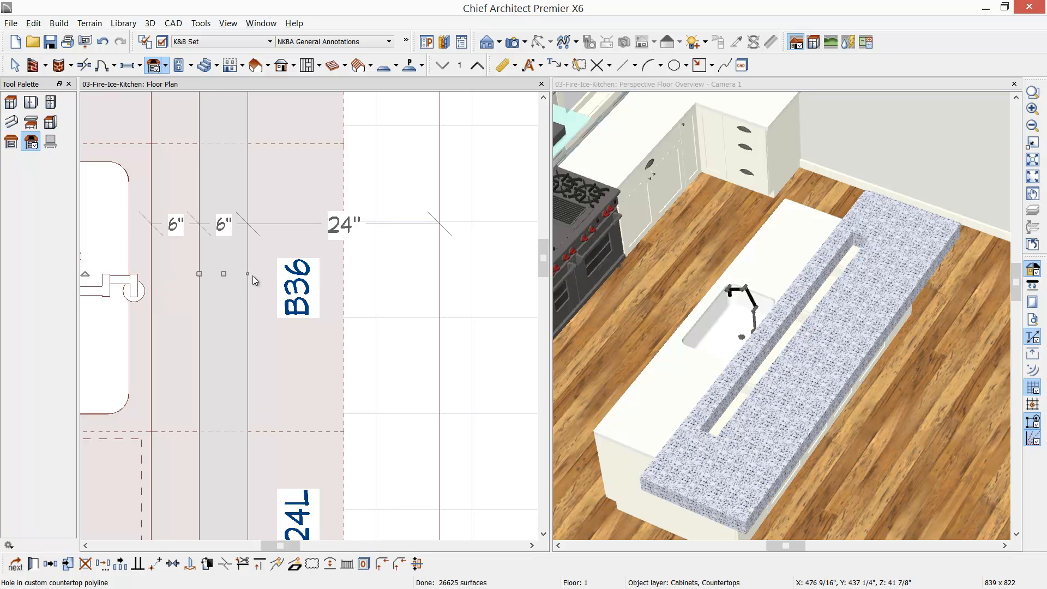
Set the counter hole's length to 8' and center it on the SB36 sink base cabinet.
scroll(251, 275, down, 1)
scroll(238, 250, down, 2)
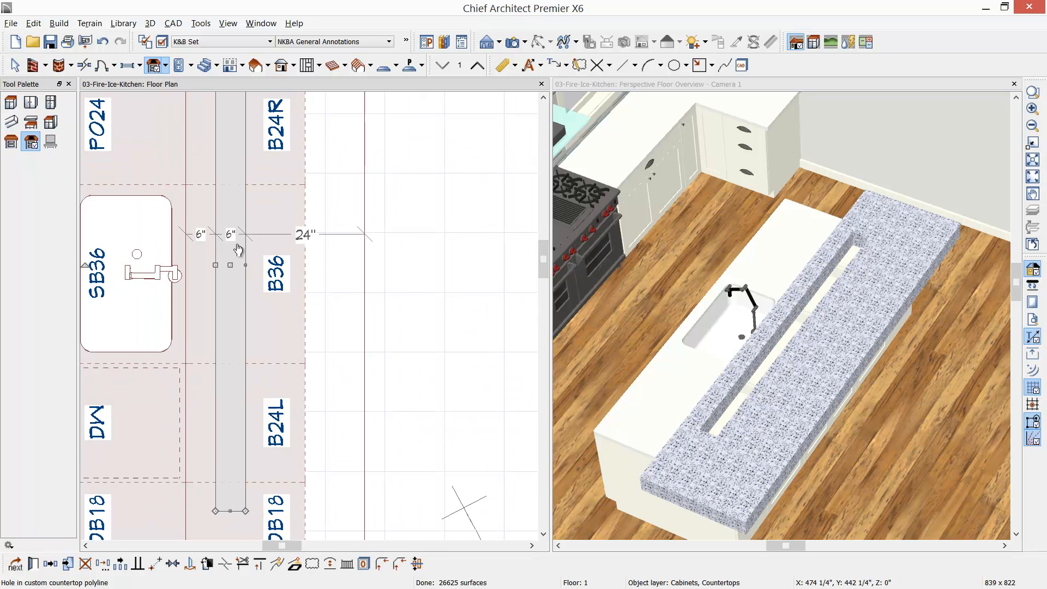
scroll(239, 250, down, 3)
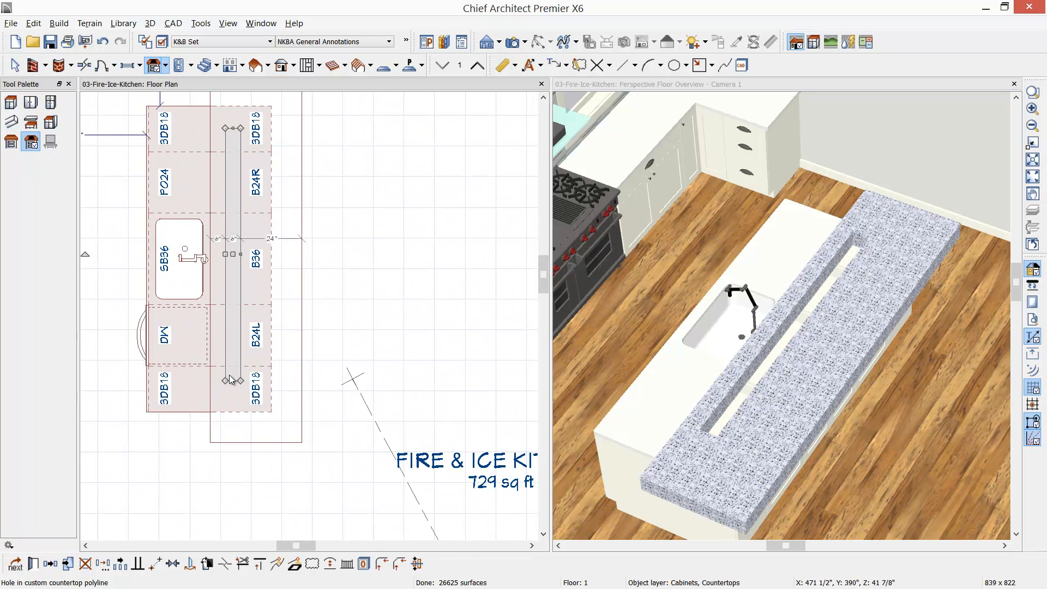
click(214, 260)
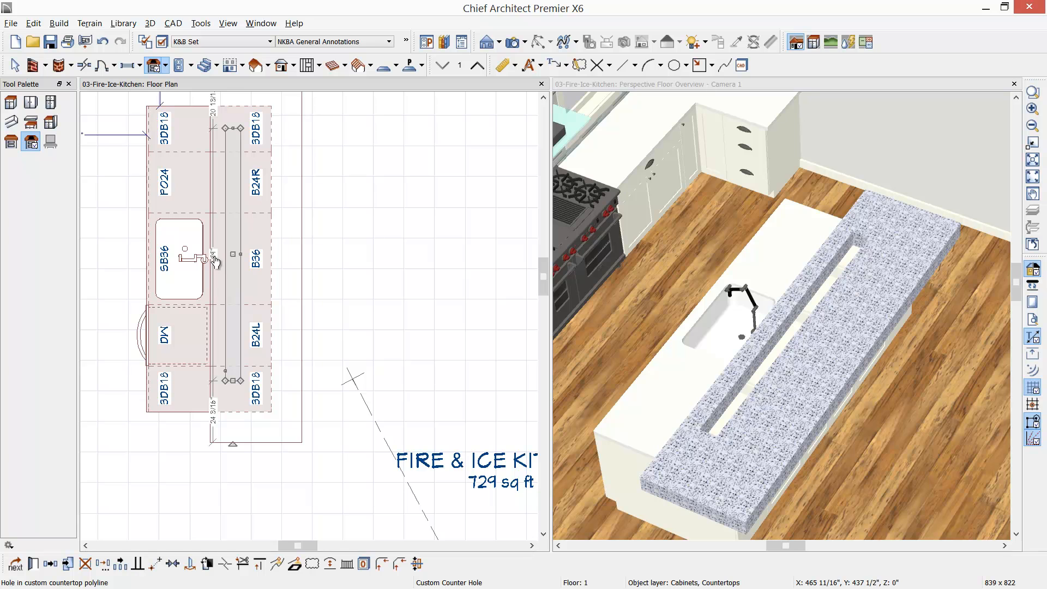
click(214, 259)
text(8)
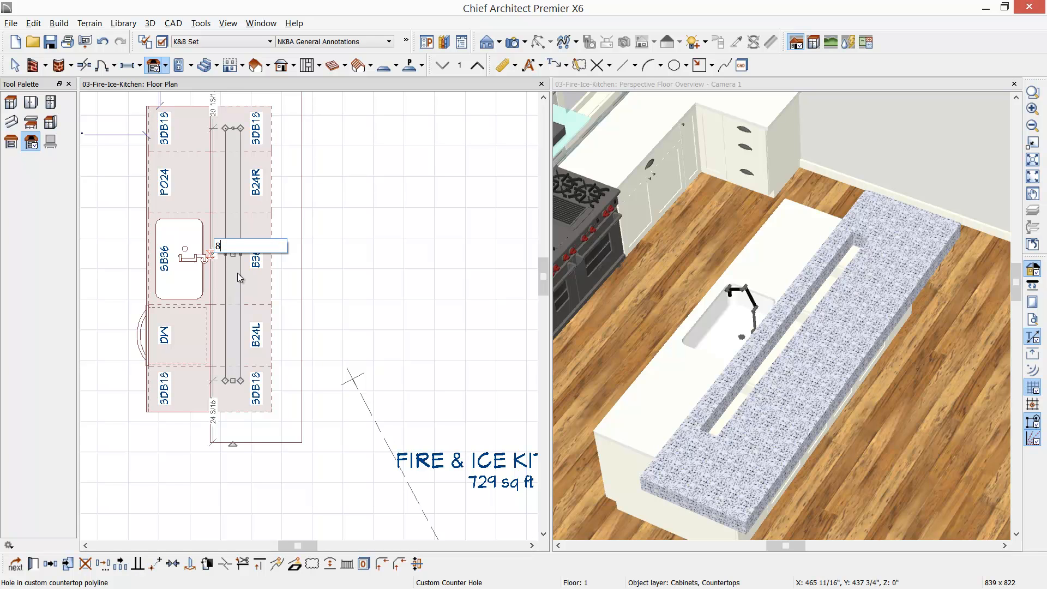
text(')
key(Return)
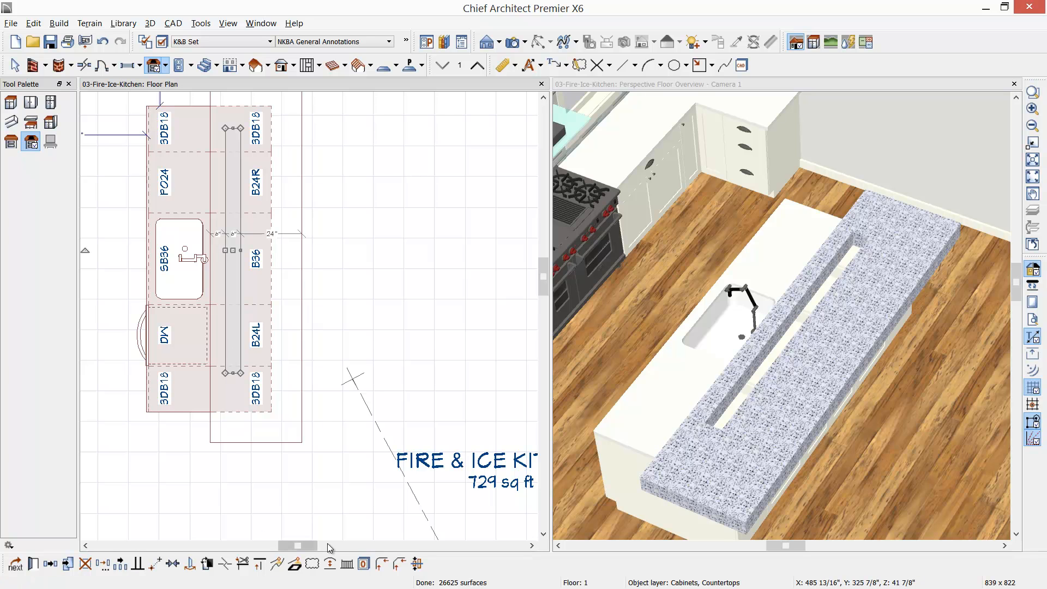
click(182, 272)
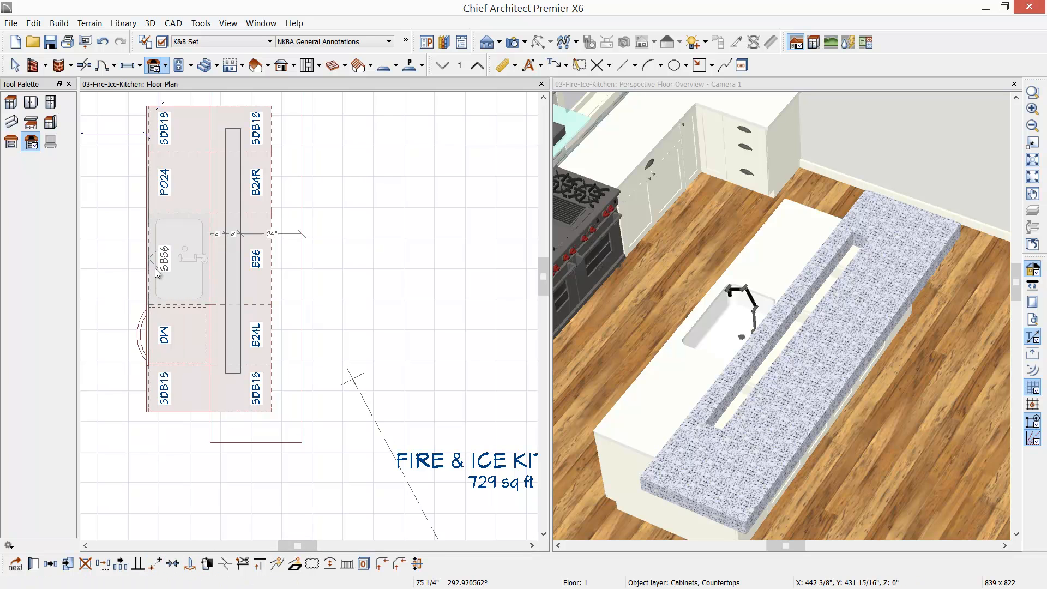
click(179, 264)
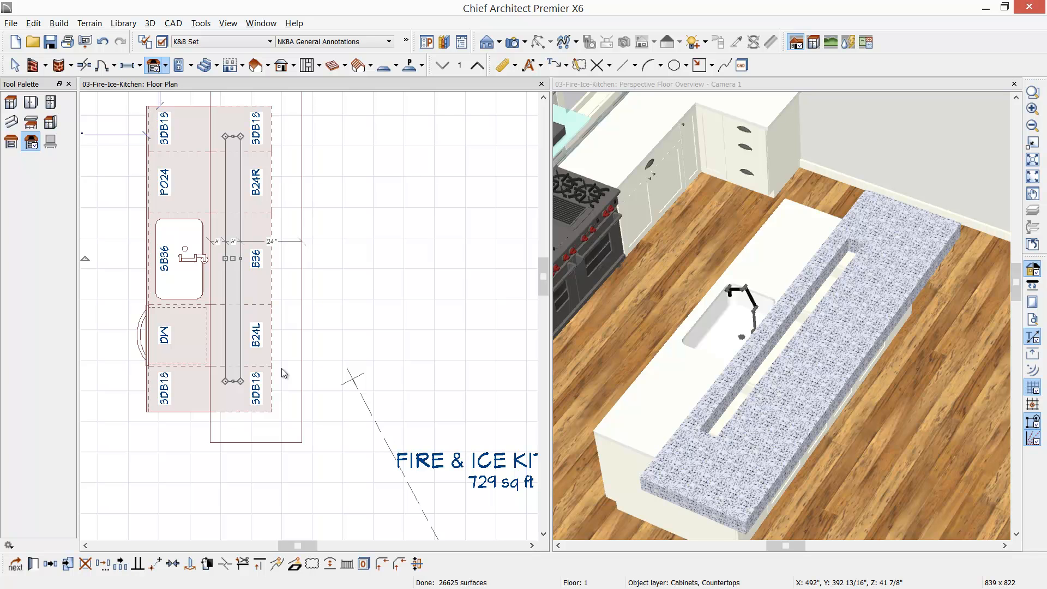
Copy the counter hole in place as a plain polyline and convert that polyline to a Polyline Solid.
middle_drag(211, 315, 233, 356)
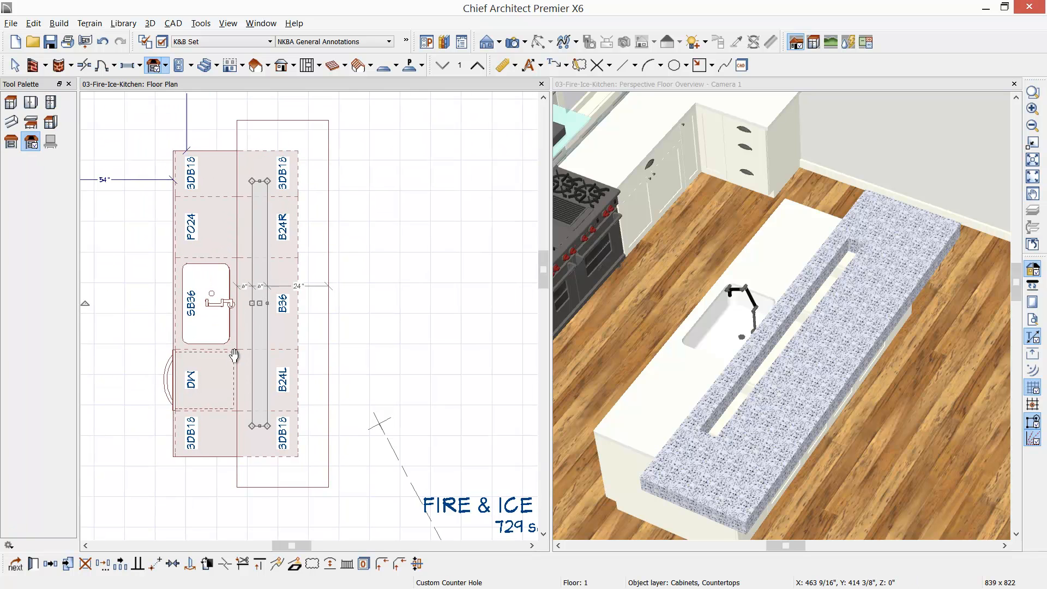
scroll(234, 355, up, 2)
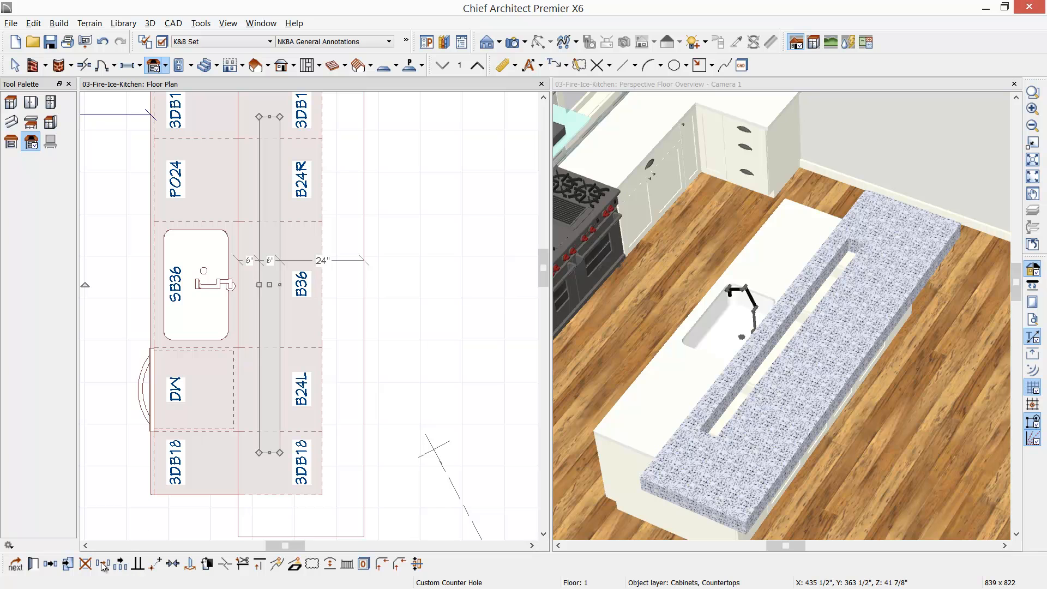
click(68, 565)
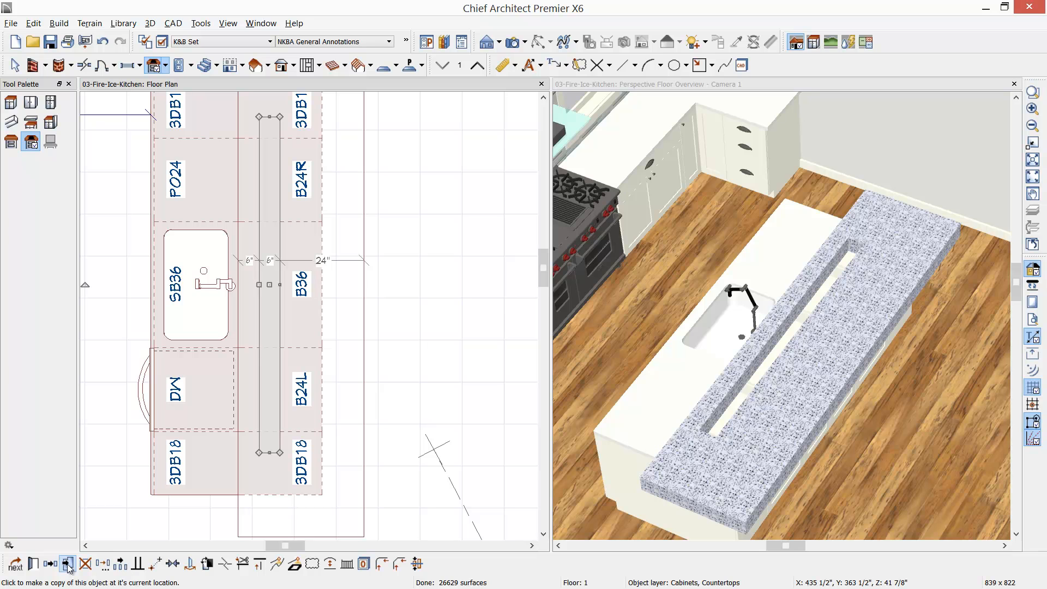
click(295, 569)
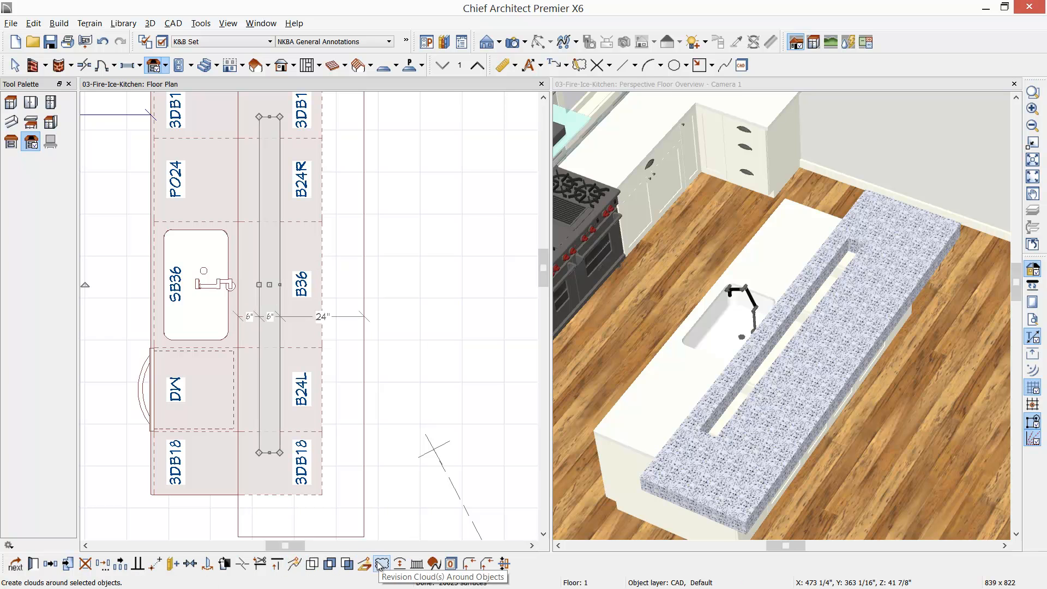
click(367, 564)
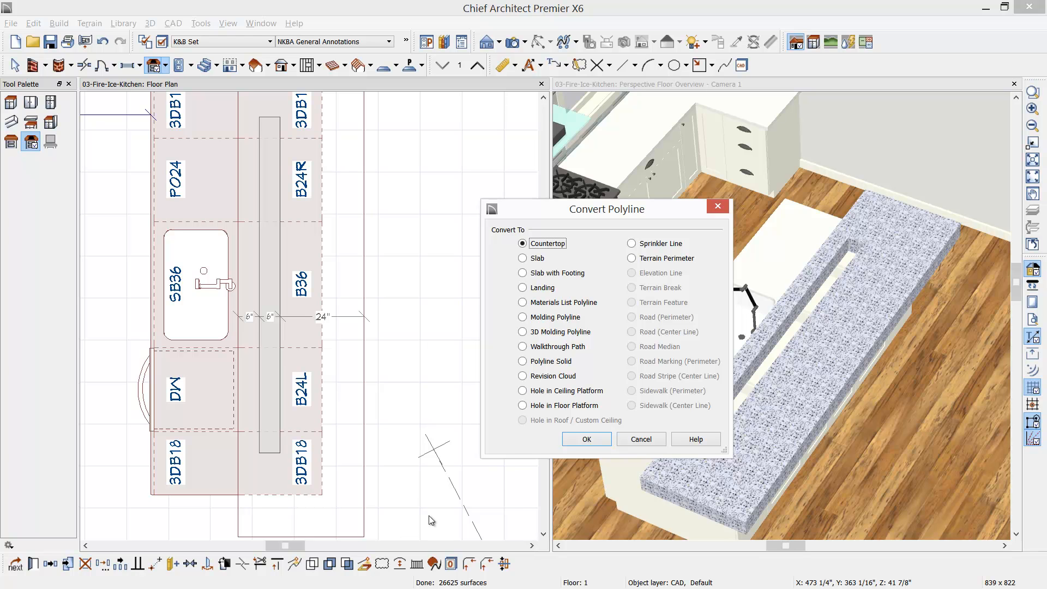
click(524, 362)
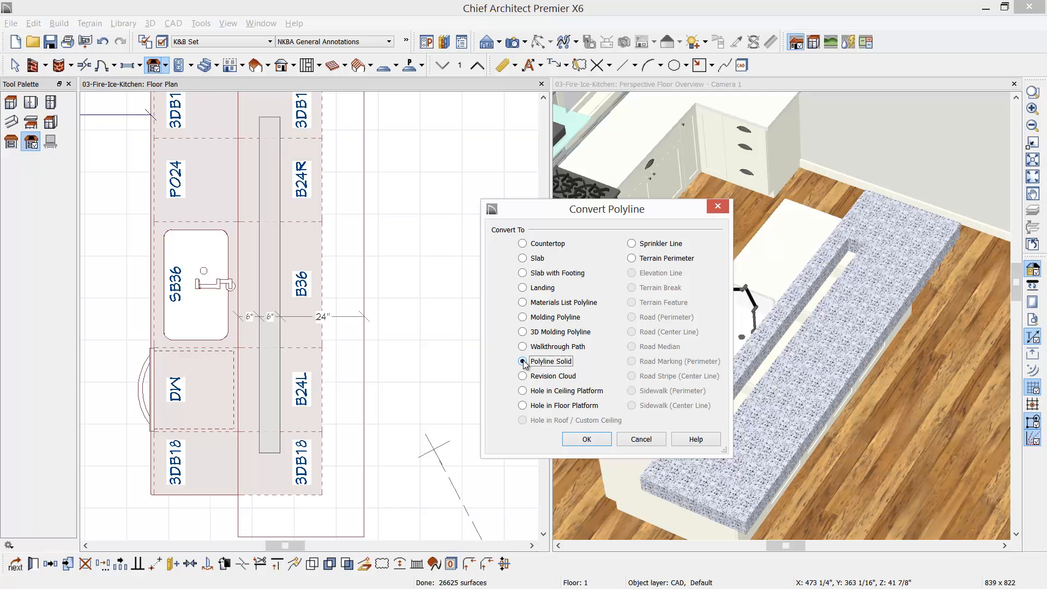
click(587, 440)
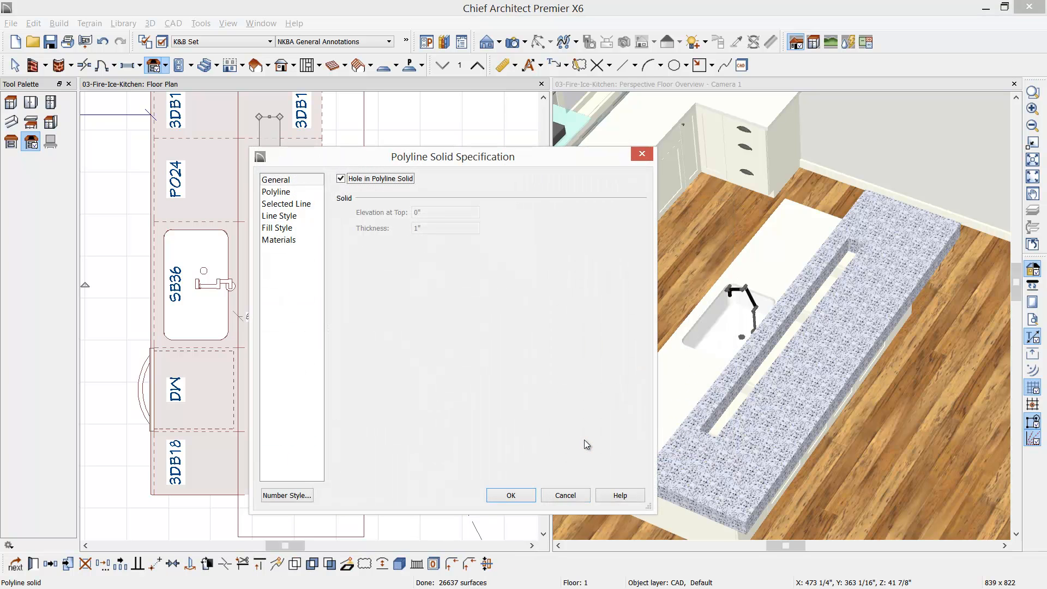
Define the polyline as a solid instead of a hole, with its top elevation at 40" and a thickness of 4".
click(340, 179)
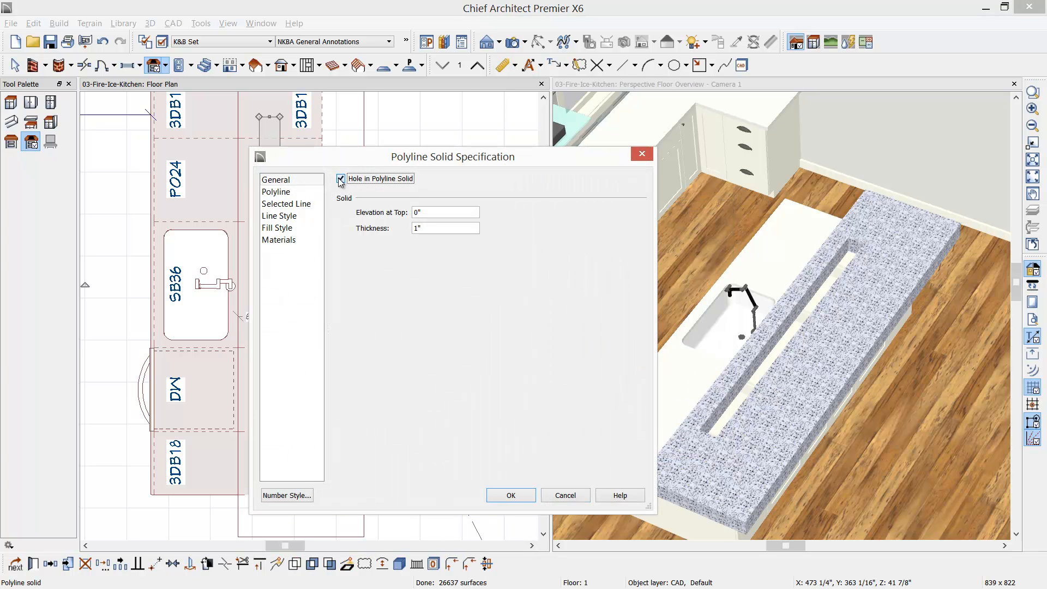
key(Tab)
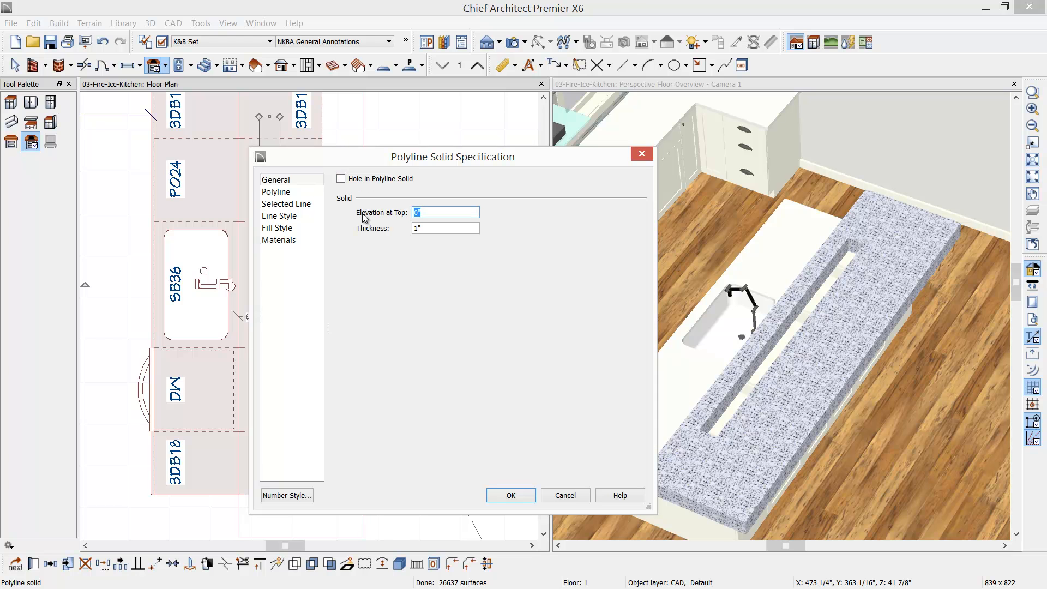
text(40)
key(Tab)
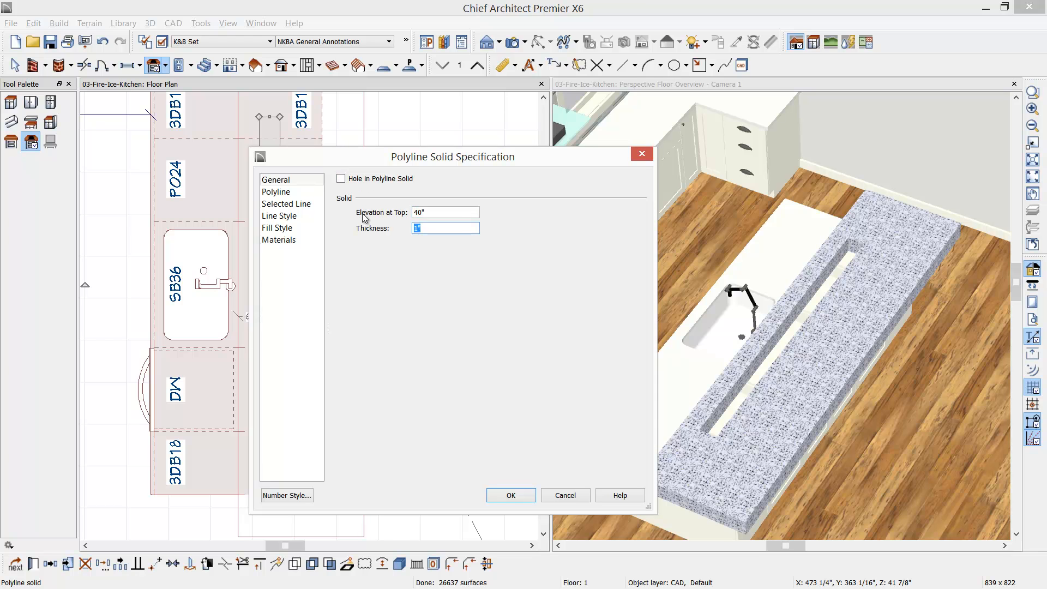
text(4)
click(511, 495)
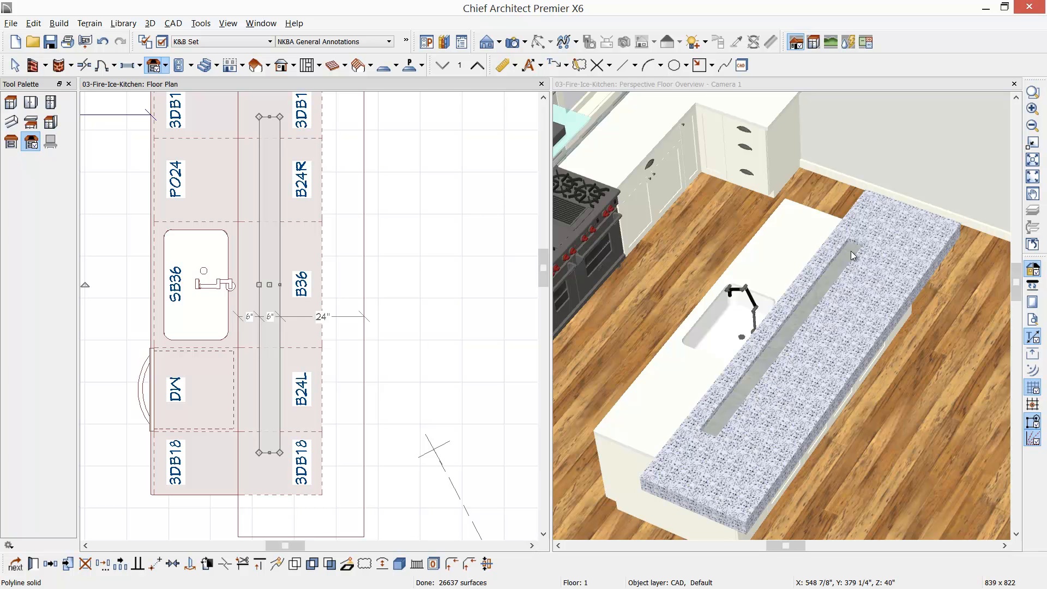
Reopen the Library Browser and select Crushed Glass - Olive from the User Catalog's FIRE-ICE-Kitchen Crushed-Glass folder.
click(444, 42)
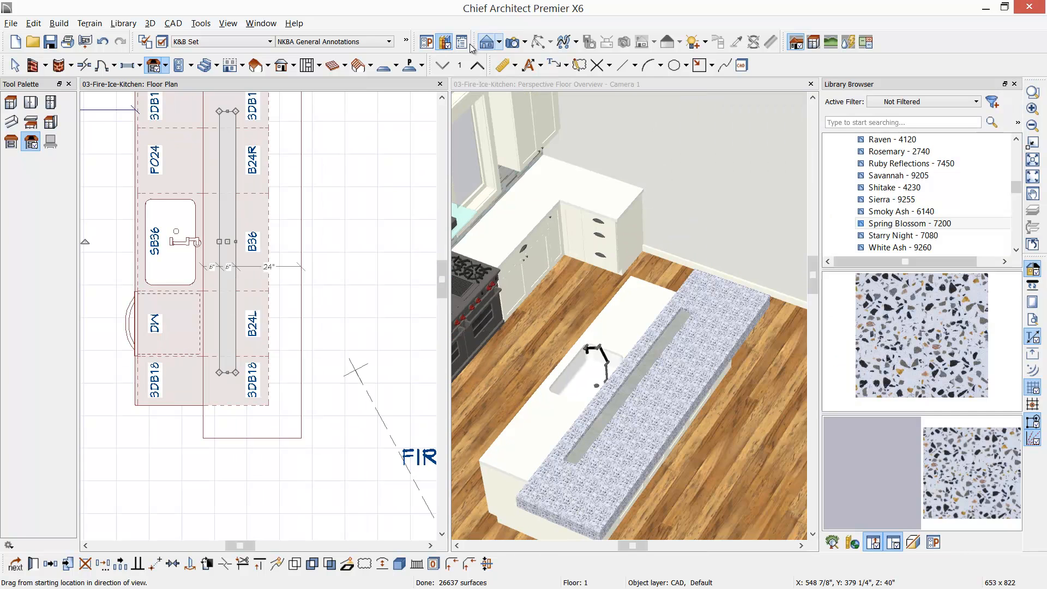
click(1016, 212)
drag(1016, 212, 1017, 246)
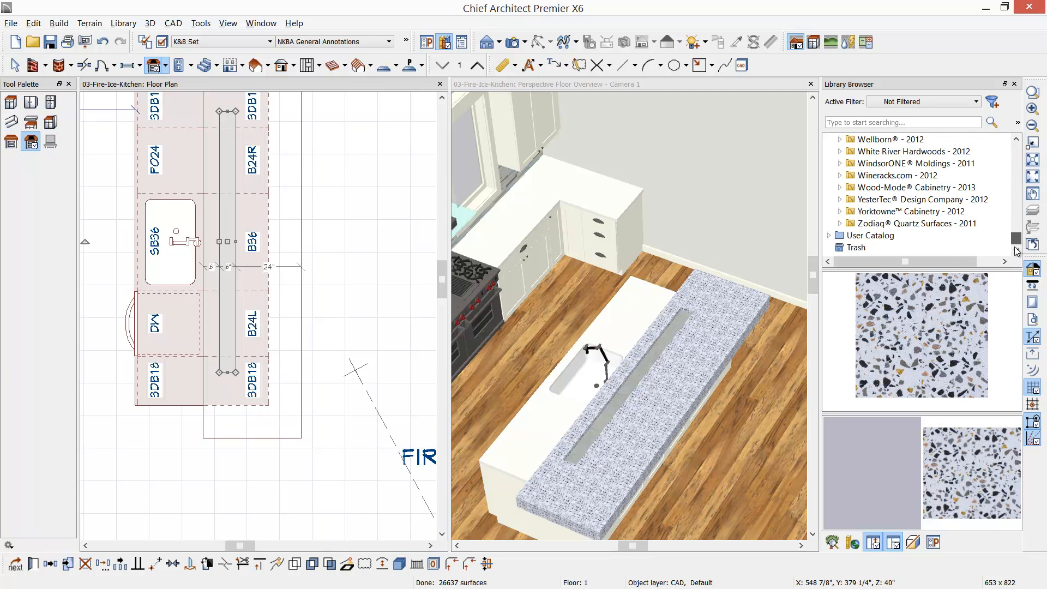
click(829, 235)
scroll(902, 245, down, 1)
click(889, 189)
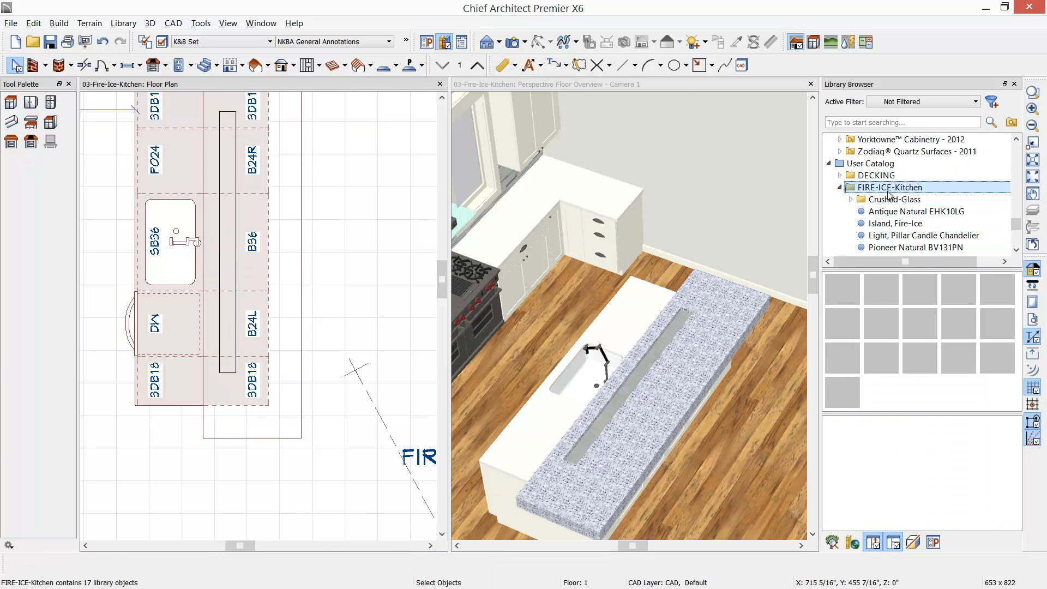
click(872, 200)
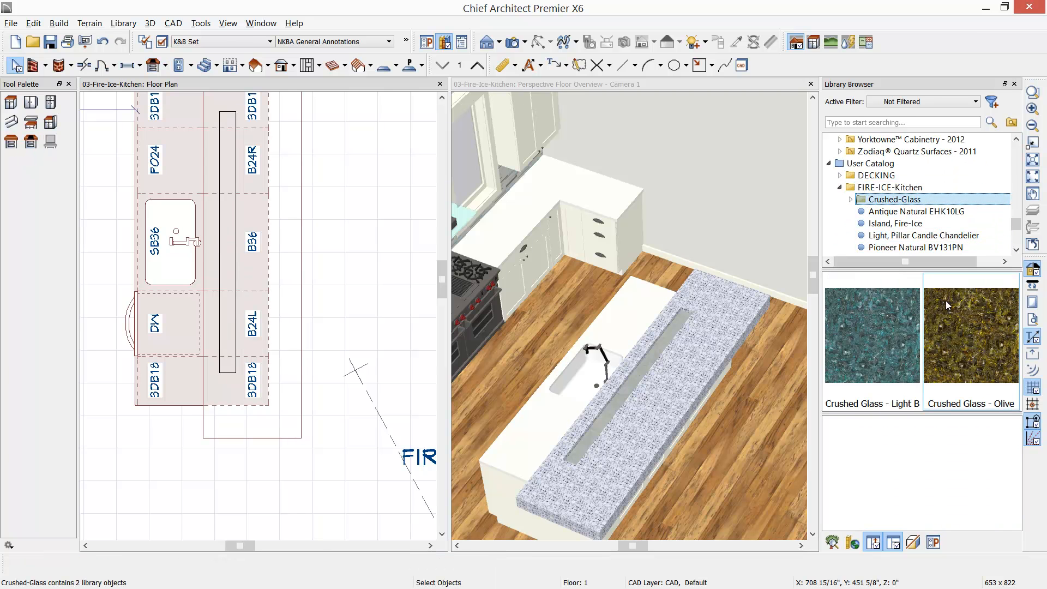
click(966, 330)
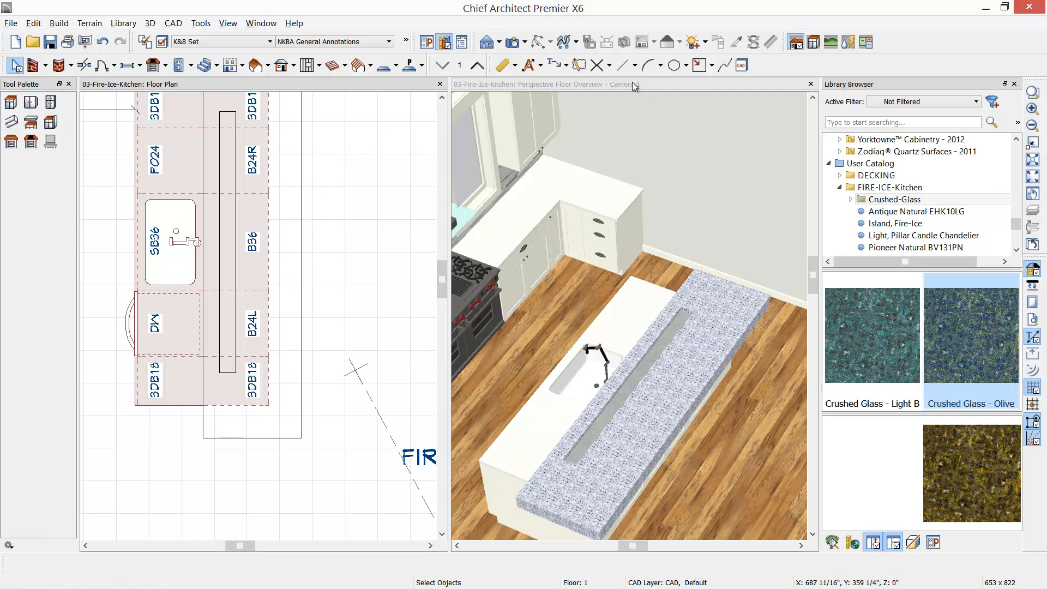
Paint the polyline solid inside the counter hole with Crushed Glass - Olive in the camera view.
click(627, 425)
scroll(627, 425, up, 4)
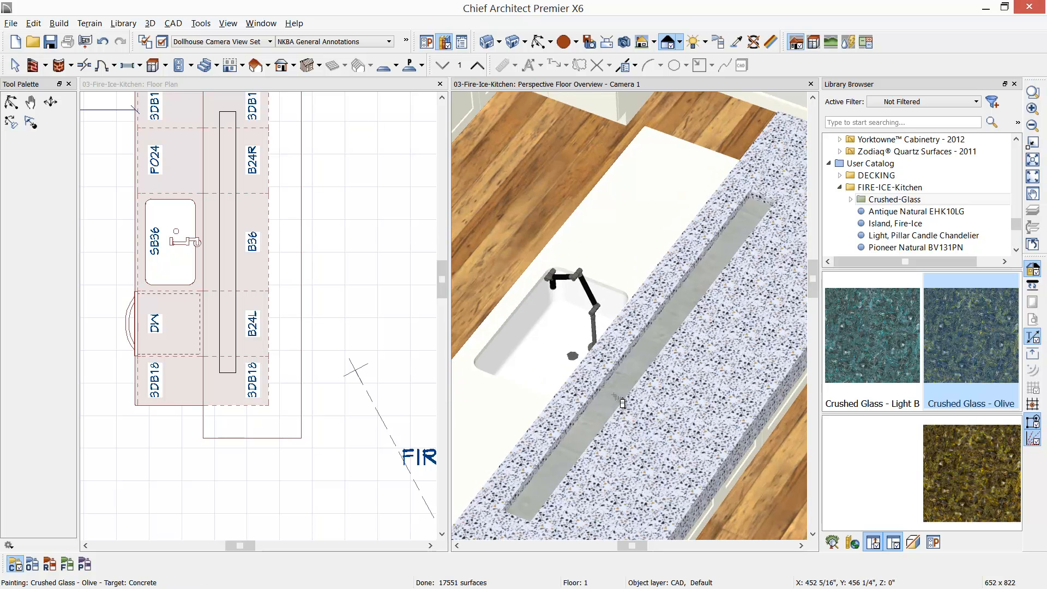
click(622, 401)
Adjust the solid's Crushed Glass - Olive material to a texture scale of 10" in both X and Y.
scroll(622, 402, up, 3)
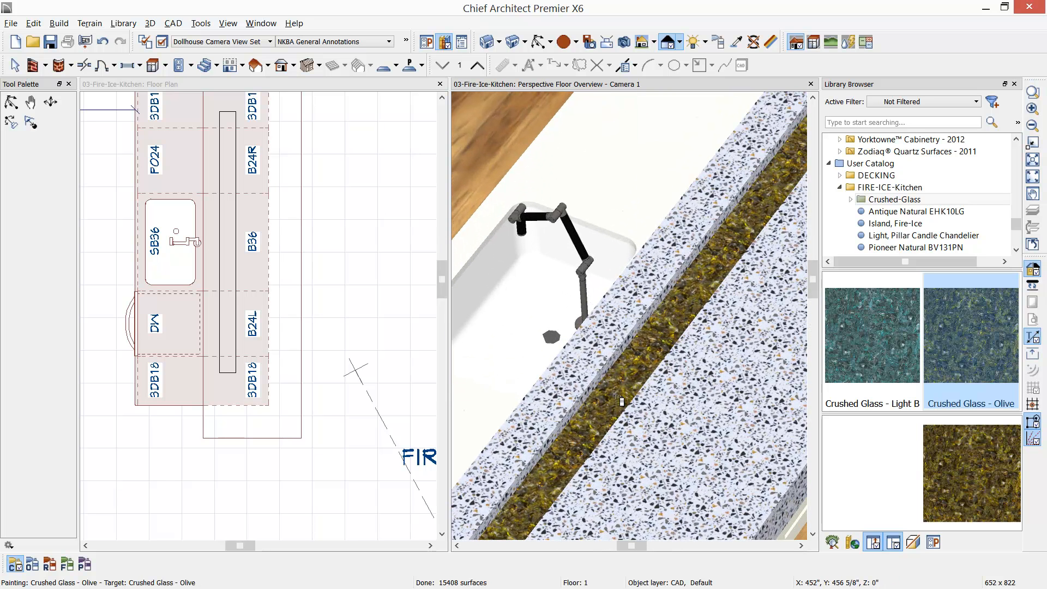
click(770, 42)
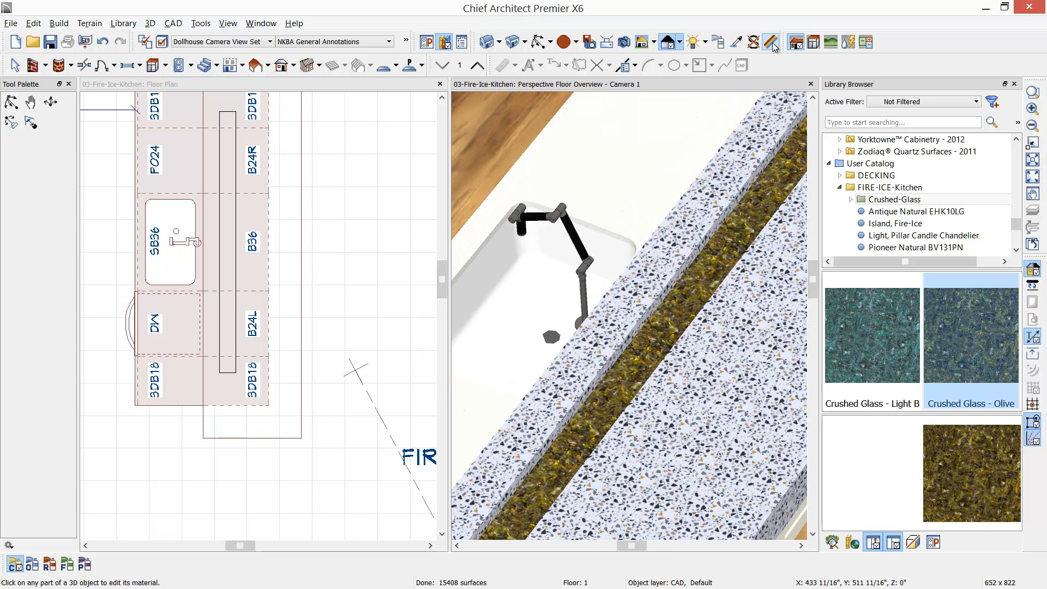
click(725, 260)
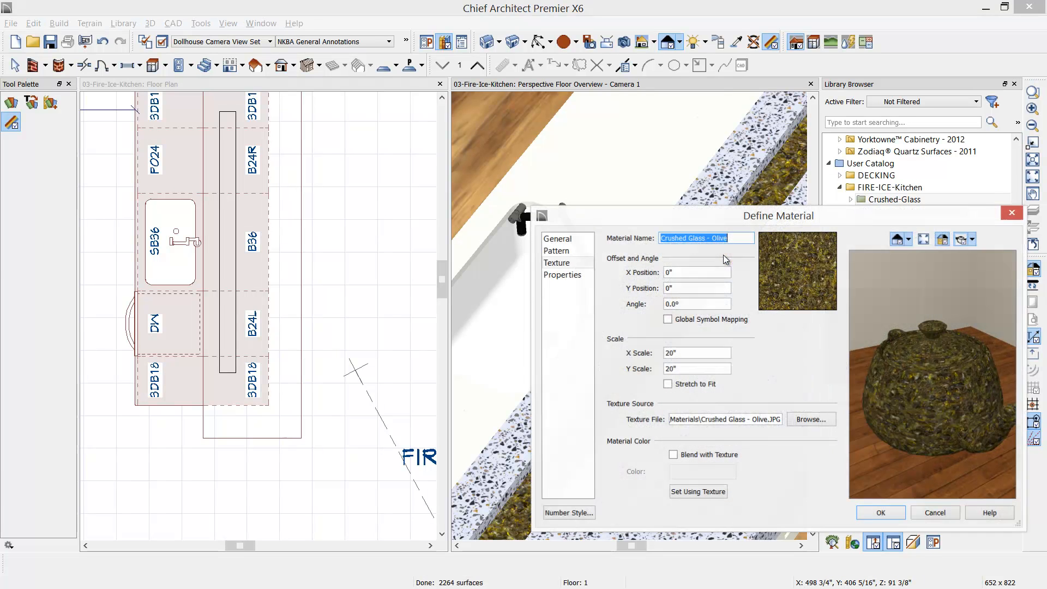
click(556, 262)
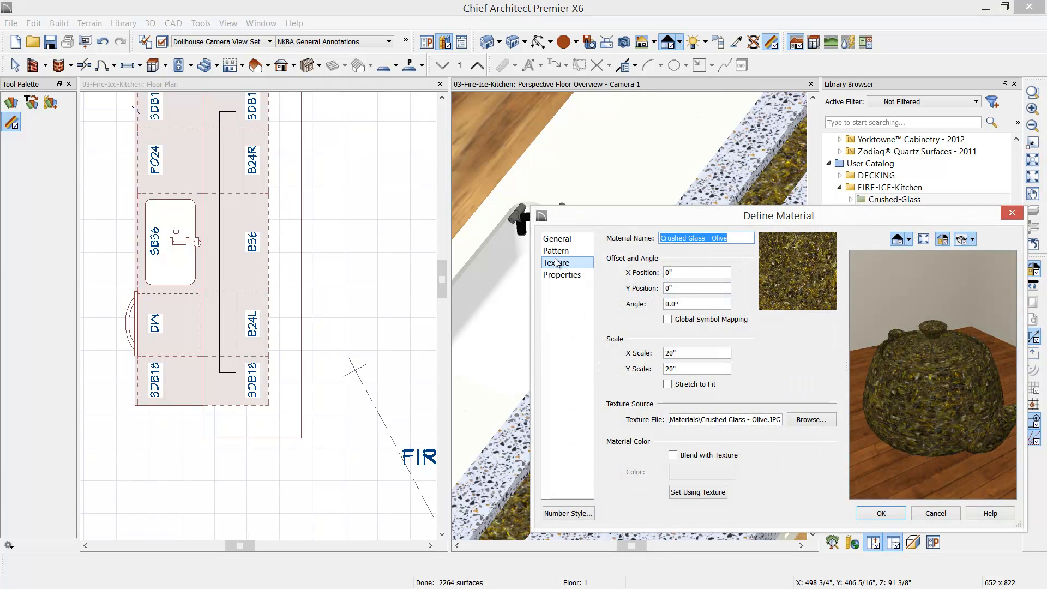
click(703, 354)
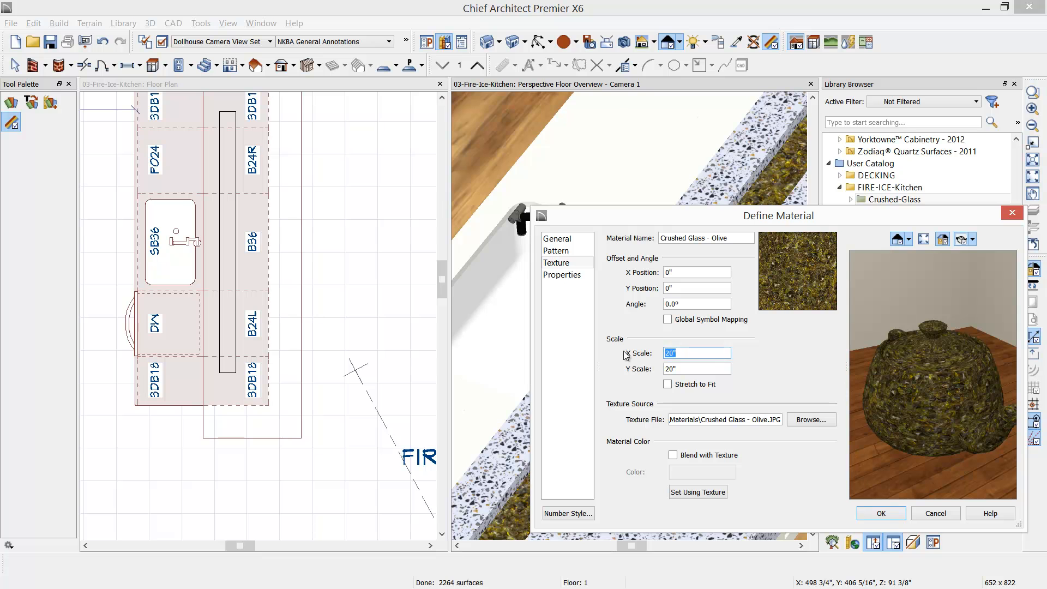
key(Tab)
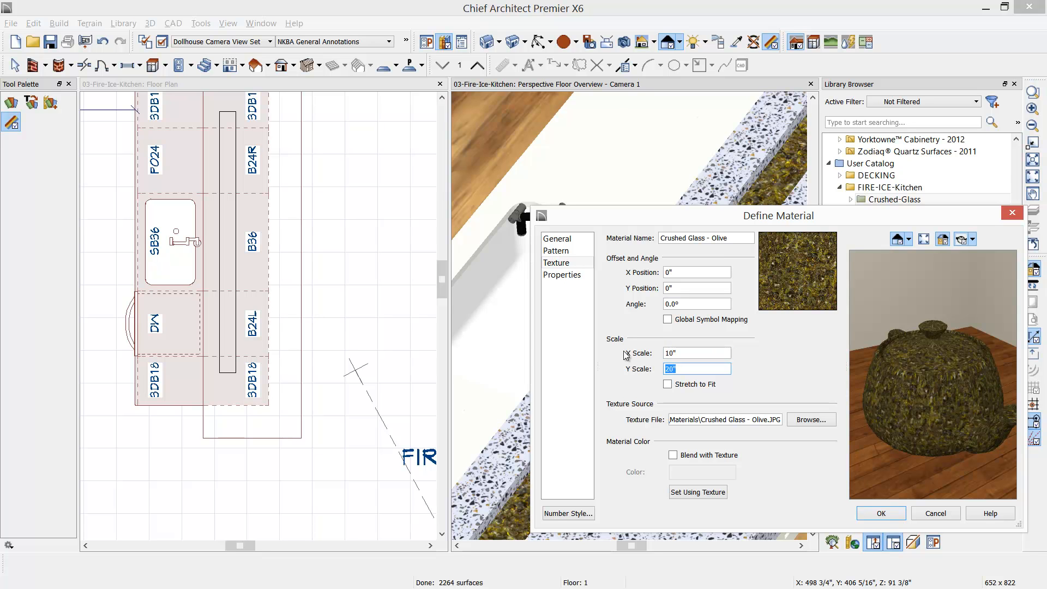
key(Tab)
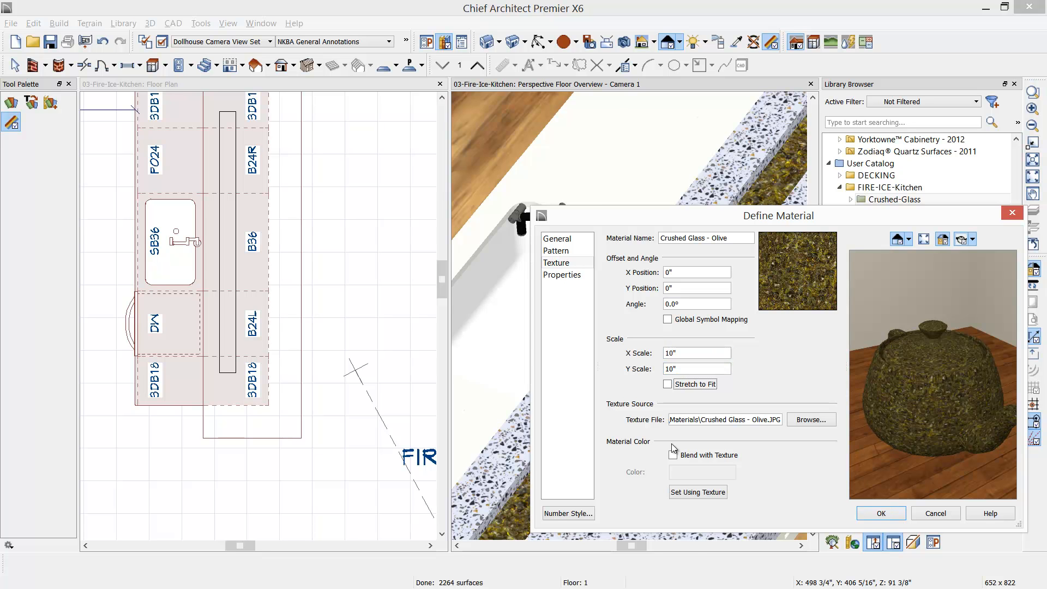
click(883, 514)
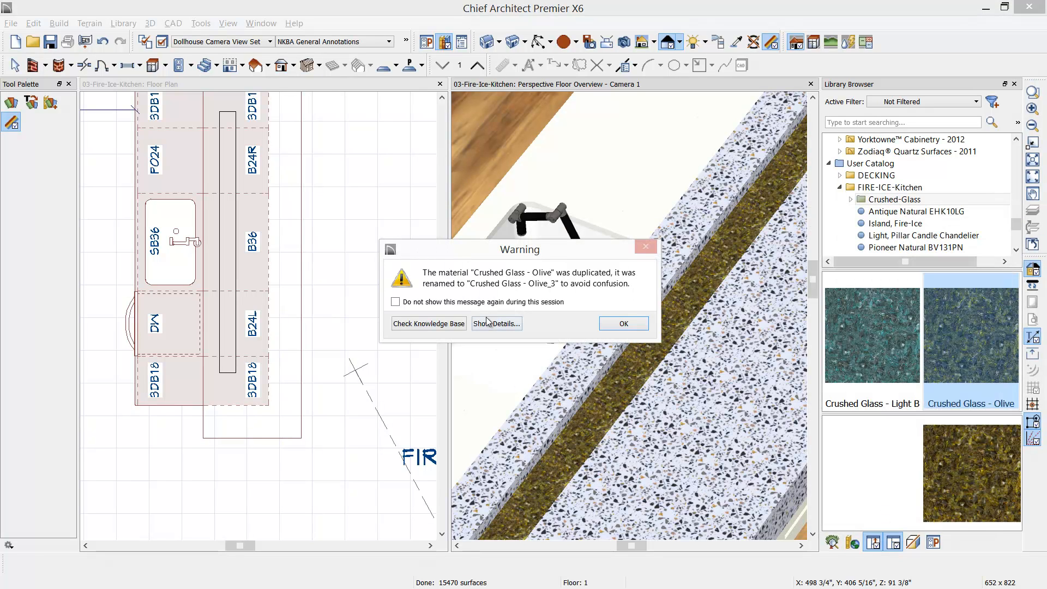
click(624, 323)
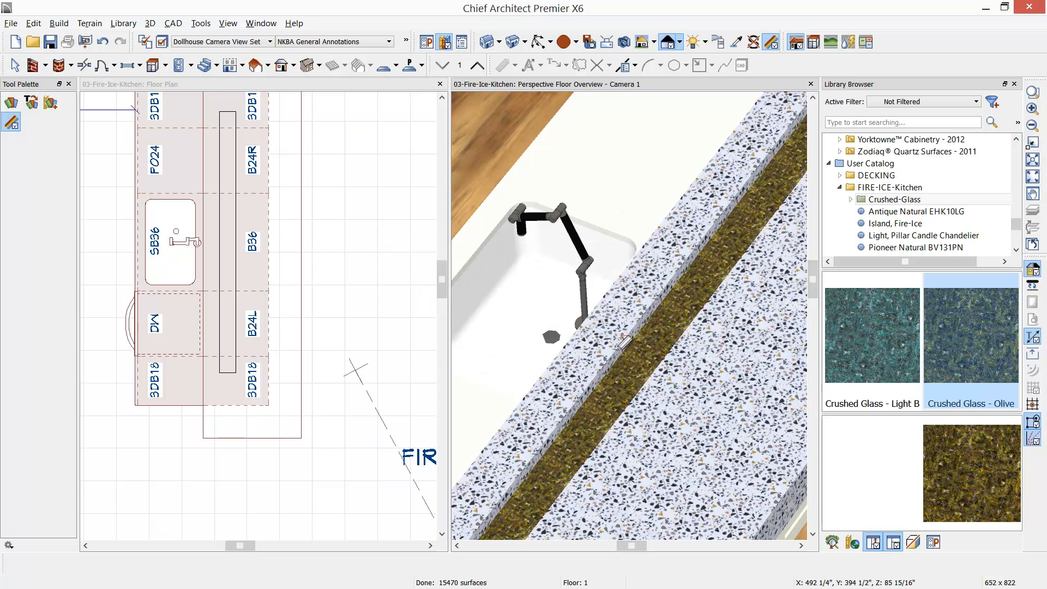
Close the island's camera view and search the library for "flame".
scroll(634, 349, down, 5)
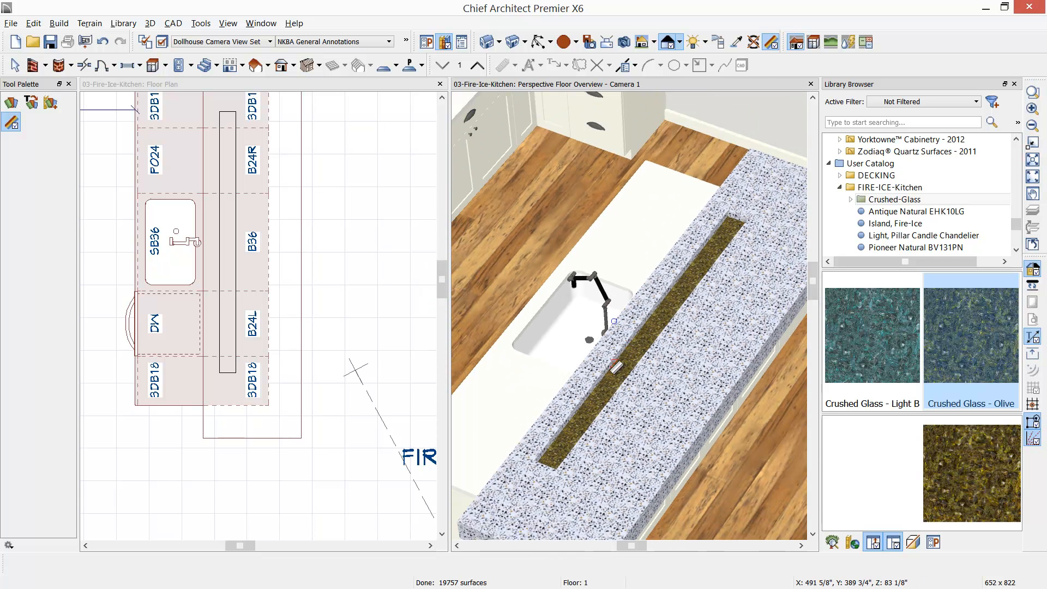
click(812, 85)
click(915, 122)
text(f)
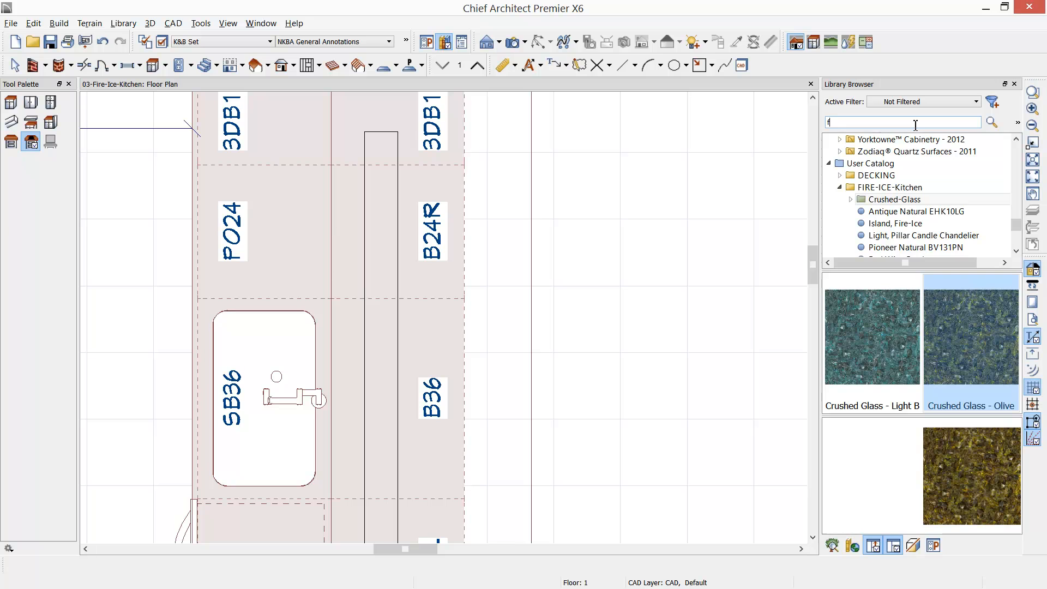
text(lame)
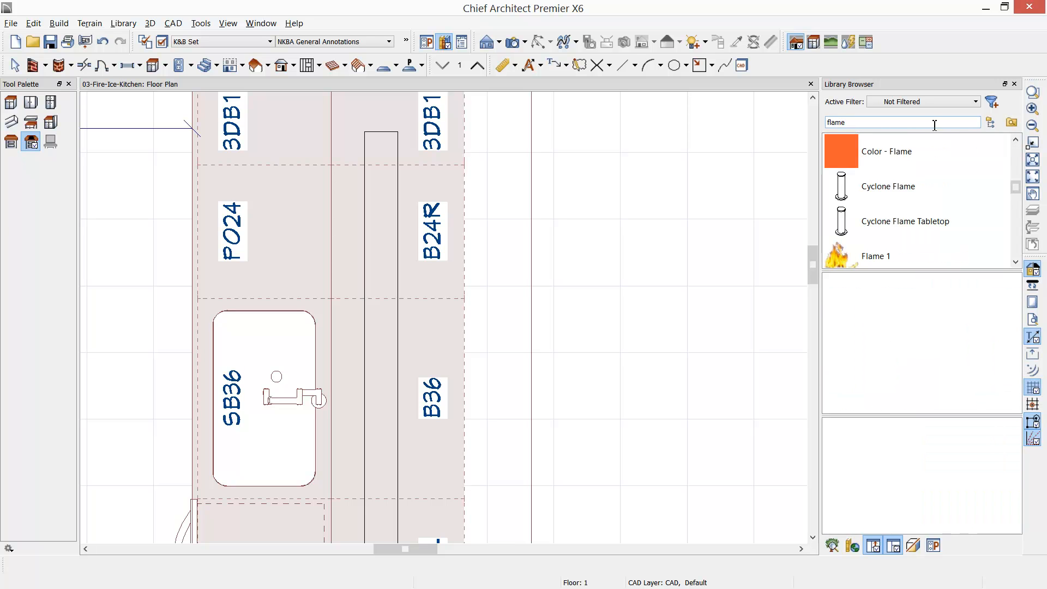
Choose Flame 5 from the library results and place it in the open floor area beside the island in plan.
scroll(1013, 253, down, 3)
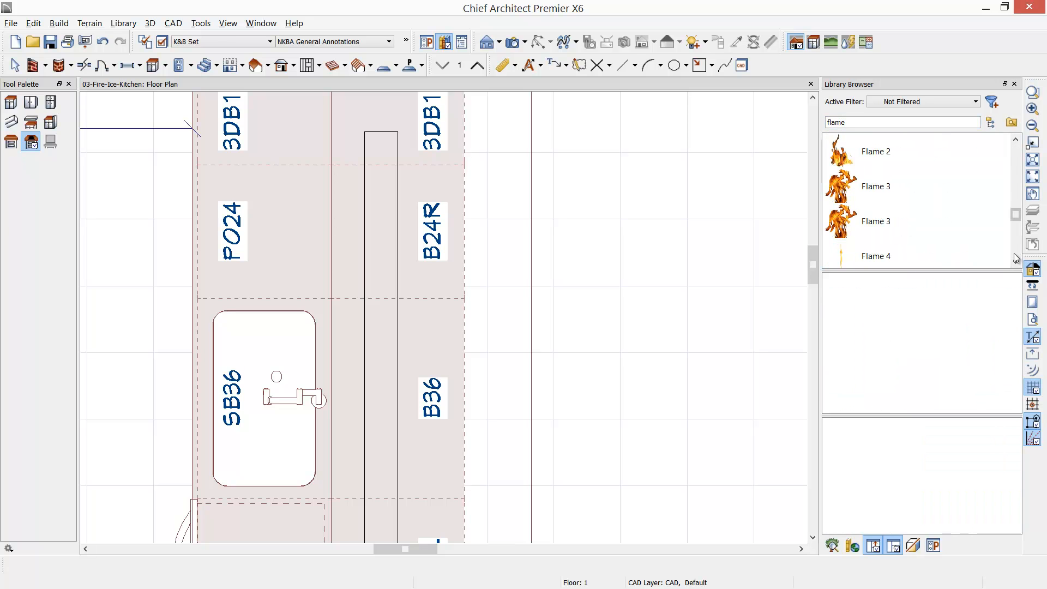
scroll(1013, 253, down, 3)
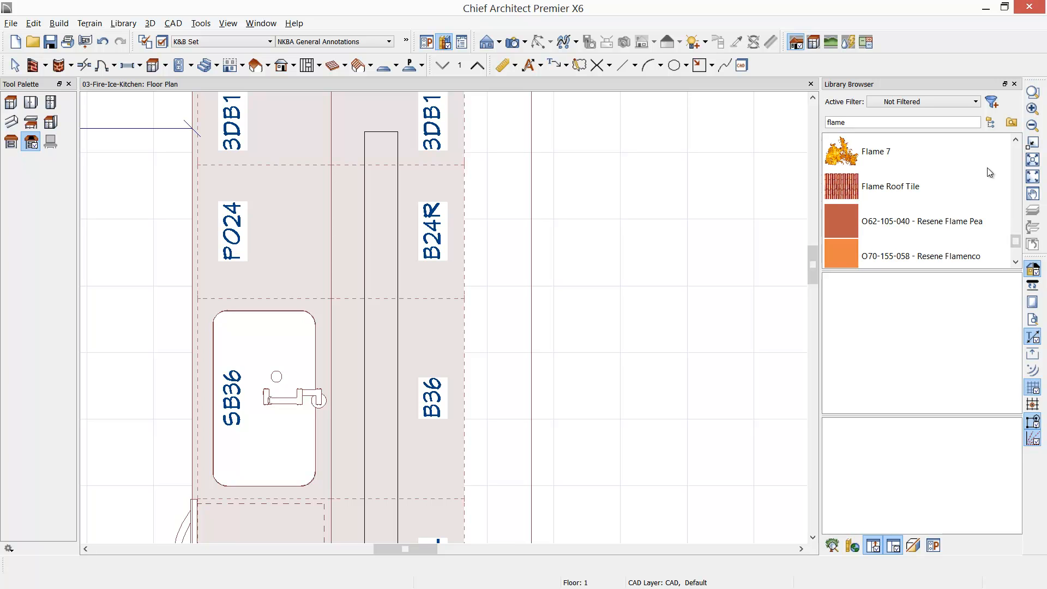
click(1015, 139)
click(1015, 139)
click(854, 154)
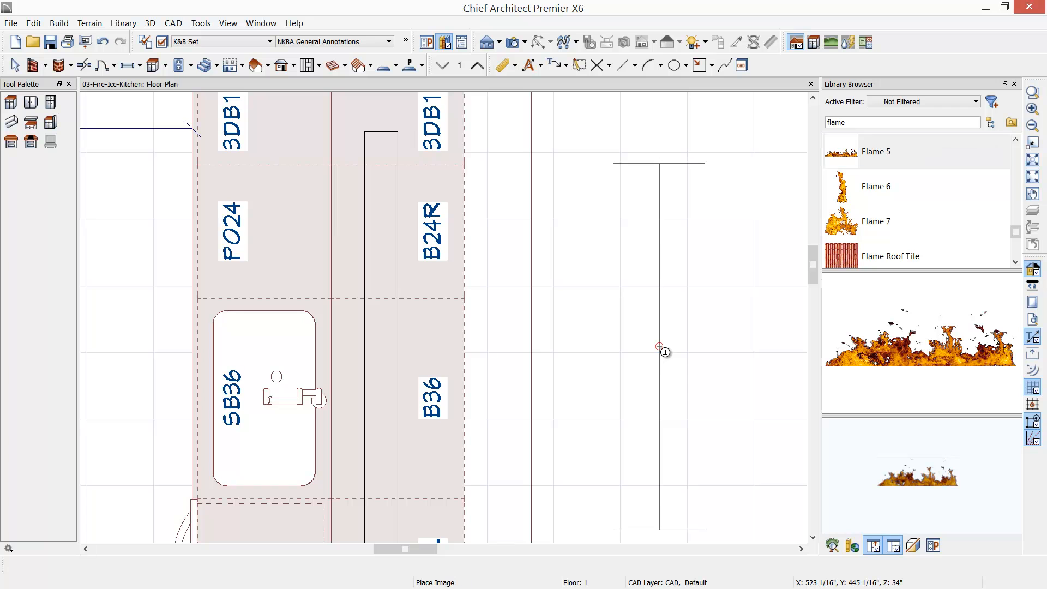
scroll(664, 351, down, 2)
click(660, 351)
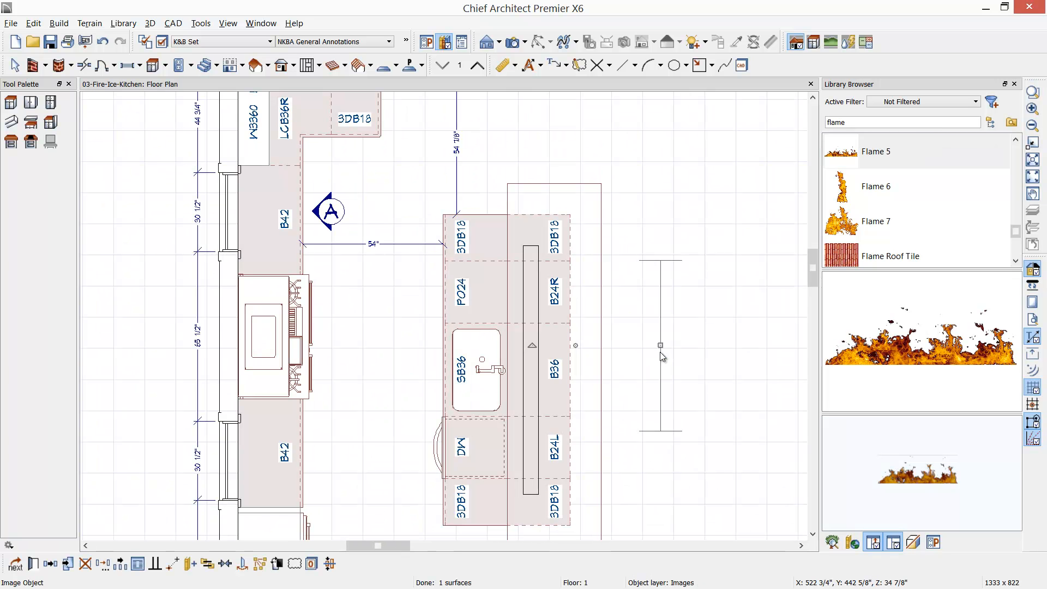
Turn off the flame image's retained aspect ratio and set its height to 5", width to 54" and height above ground to 40".
double_click(659, 352)
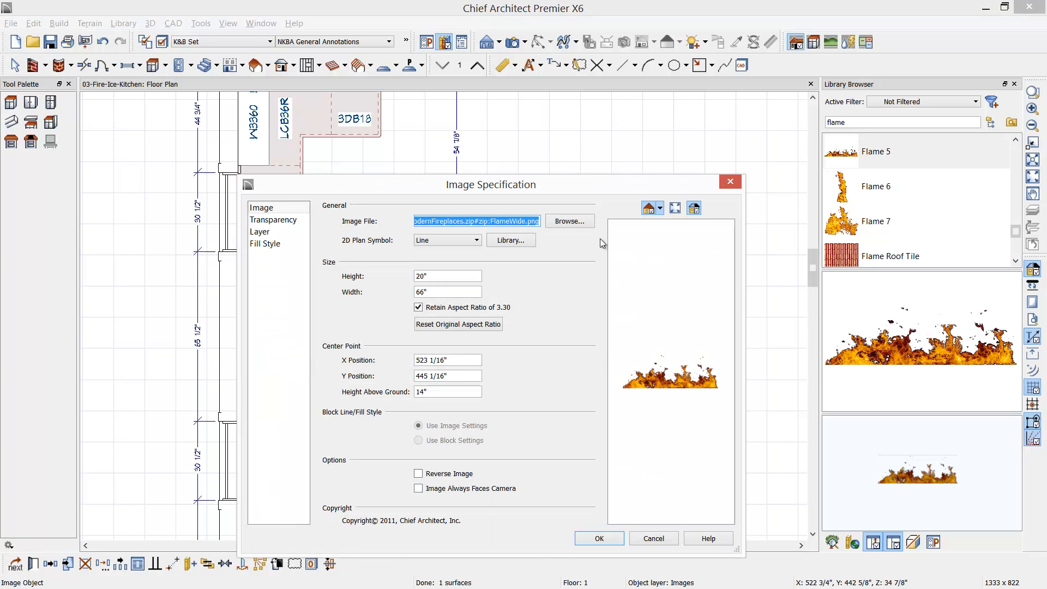
click(418, 308)
click(437, 281)
text(5)
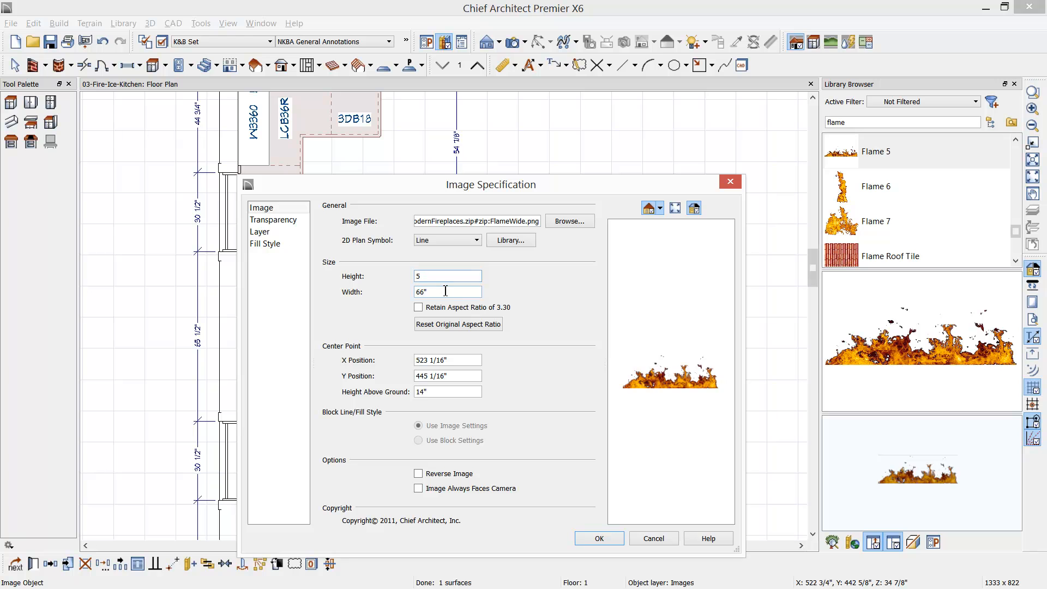
key(Tab)
text(54)
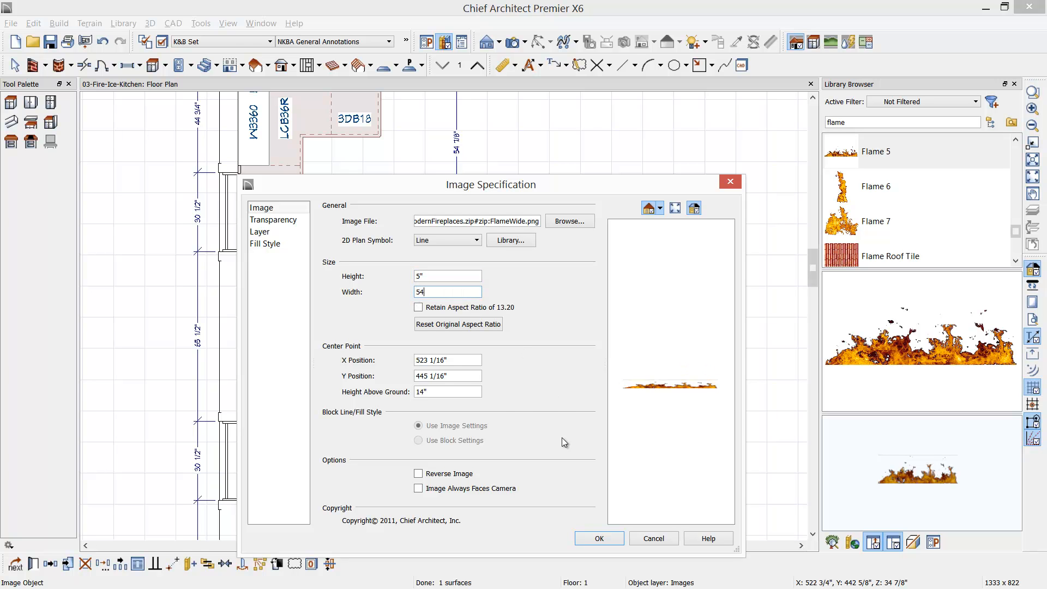
click(425, 390)
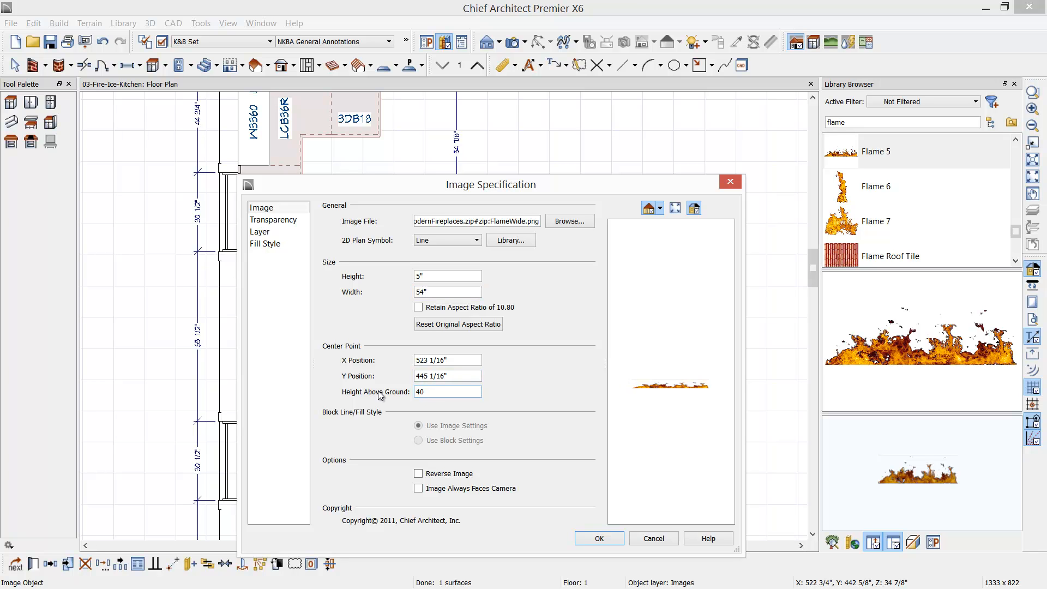
click(599, 537)
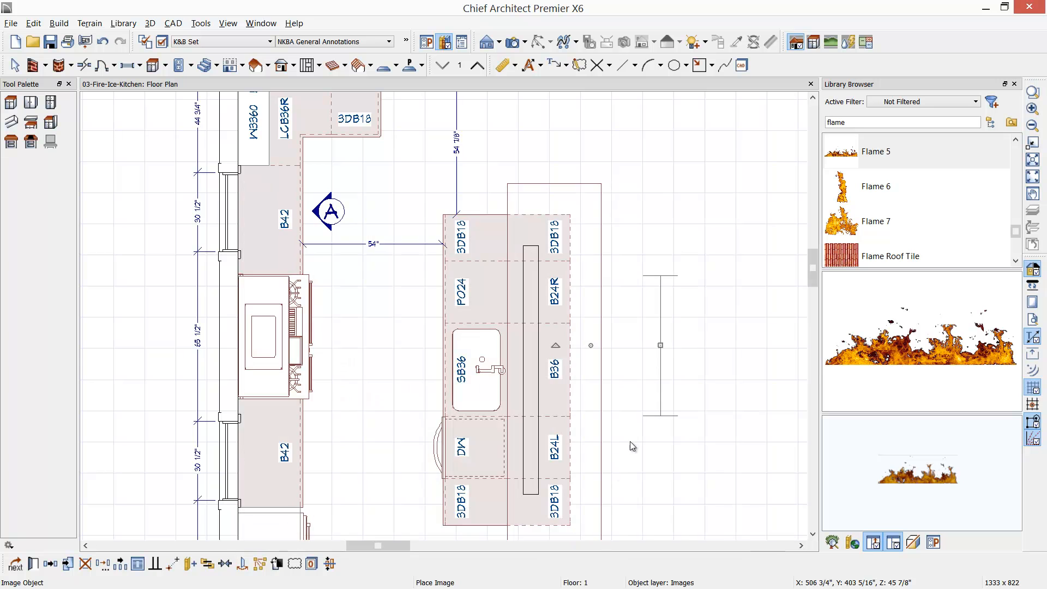
Copy the flame image straight down the plan so that the copy slightly overlaps the original end to end.
drag(656, 363, 641, 337)
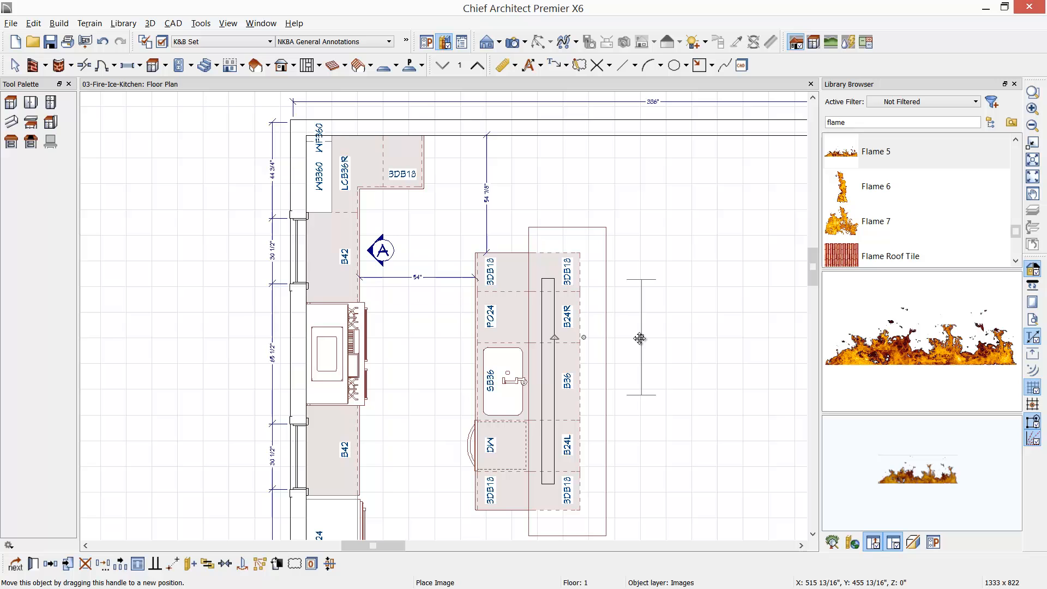
click(50, 565)
drag(641, 337, 641, 427)
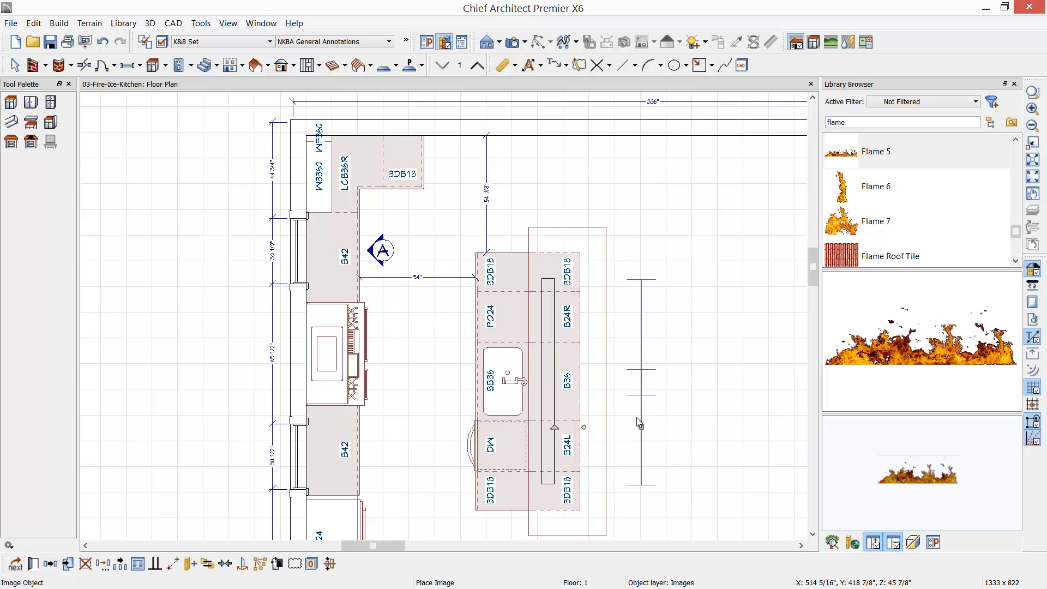
Select both flame images together and move them into the raised countertop's long hole.
scroll(636, 417, up, 2)
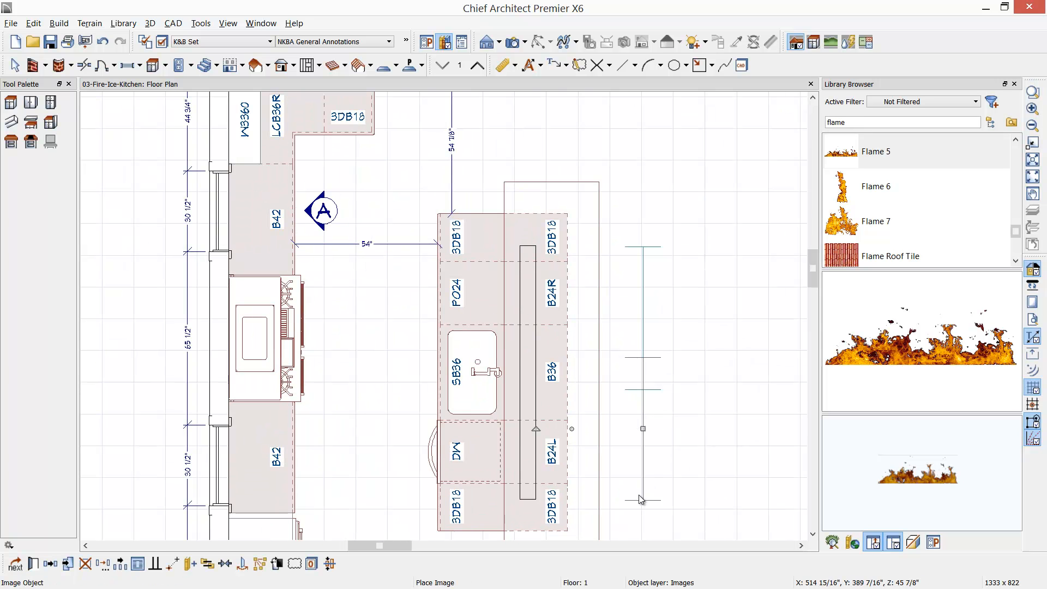
shift+click(643, 323)
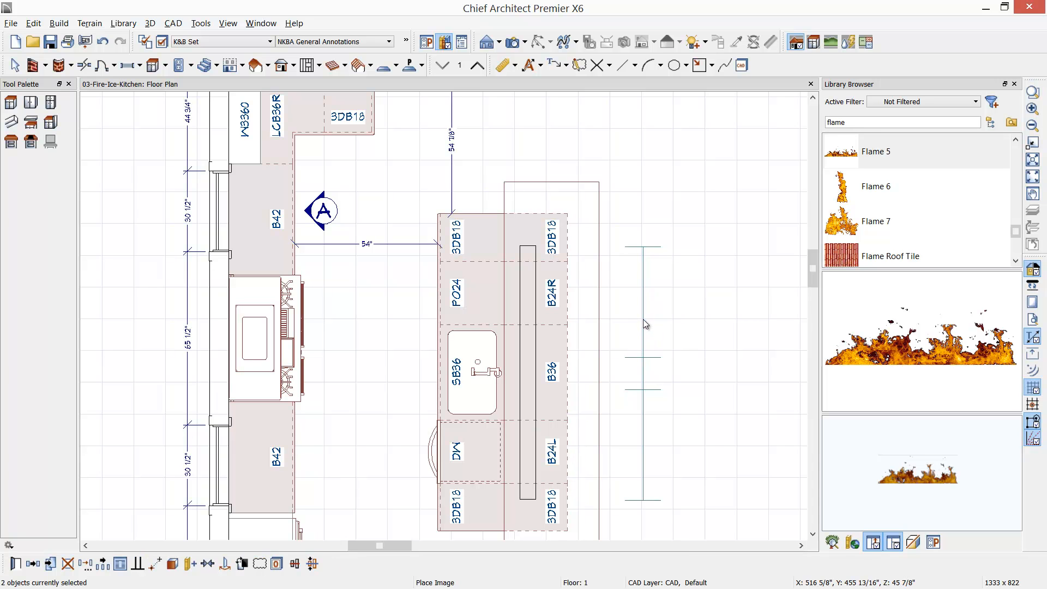
drag(643, 374, 530, 364)
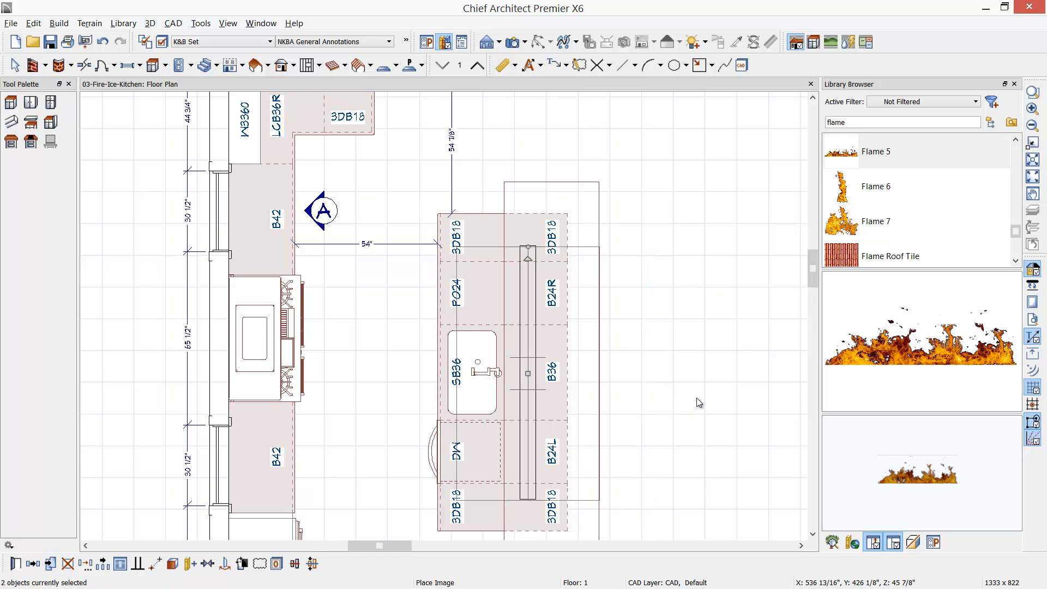
Create a Perspective Floor Overview and examine the flames in the island's counter hole.
scroll(696, 398, down, 1)
scroll(698, 402, down, 1)
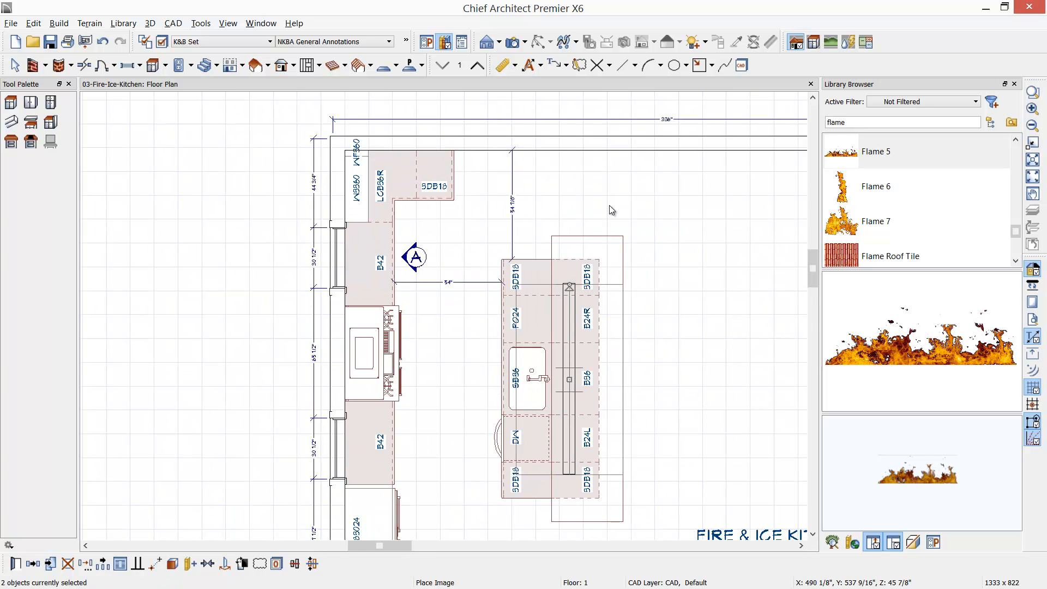
click(524, 43)
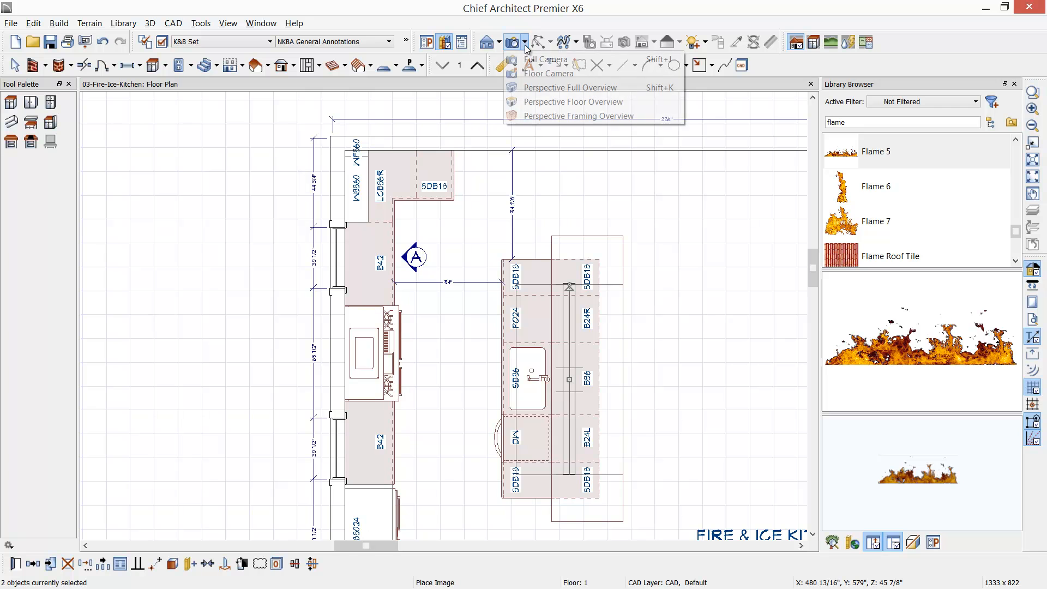
click(546, 103)
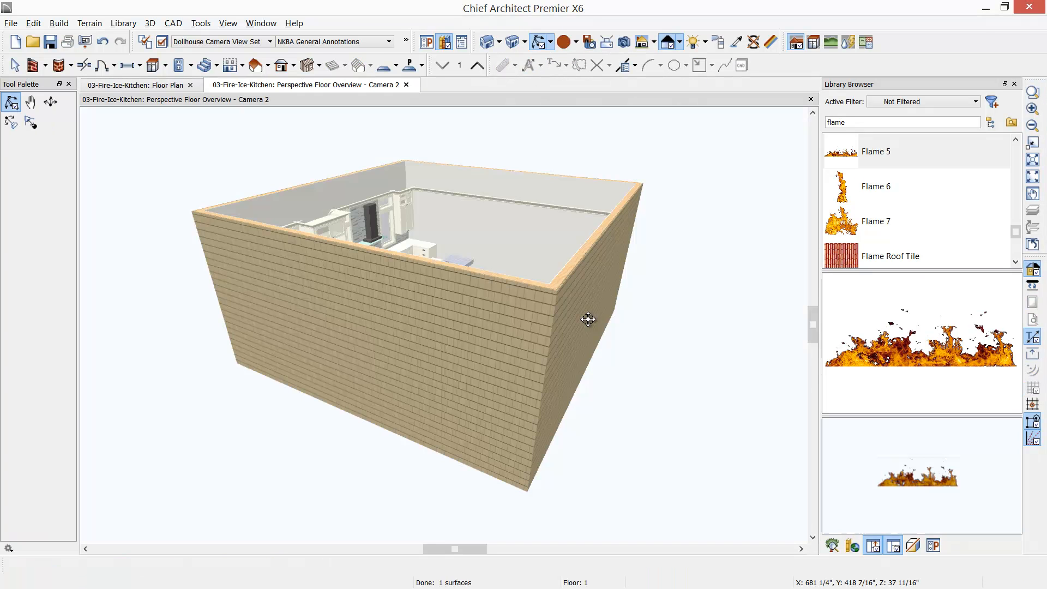
drag(516, 267, 465, 324)
middle_drag(467, 282, 458, 456)
scroll(458, 455, up, 3)
drag(458, 454, 443, 406)
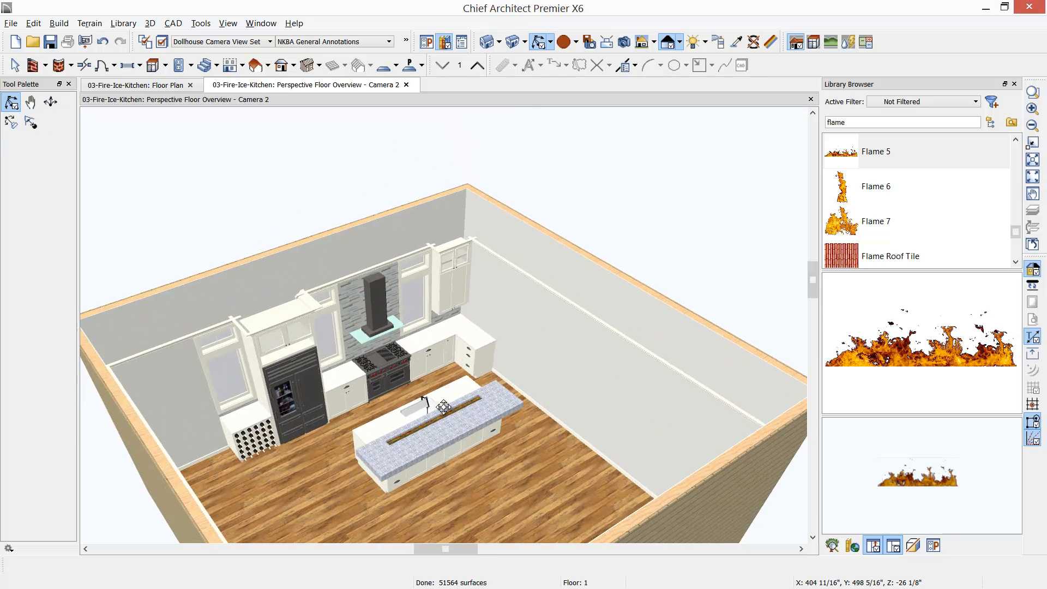
scroll(444, 406, up, 5)
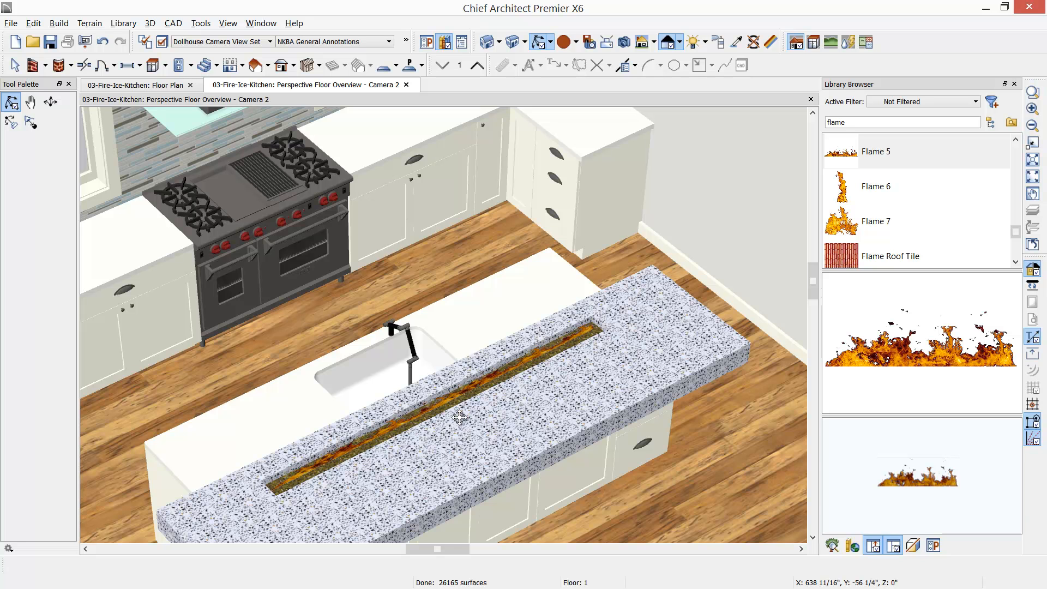
scroll(672, 173, down, 1)
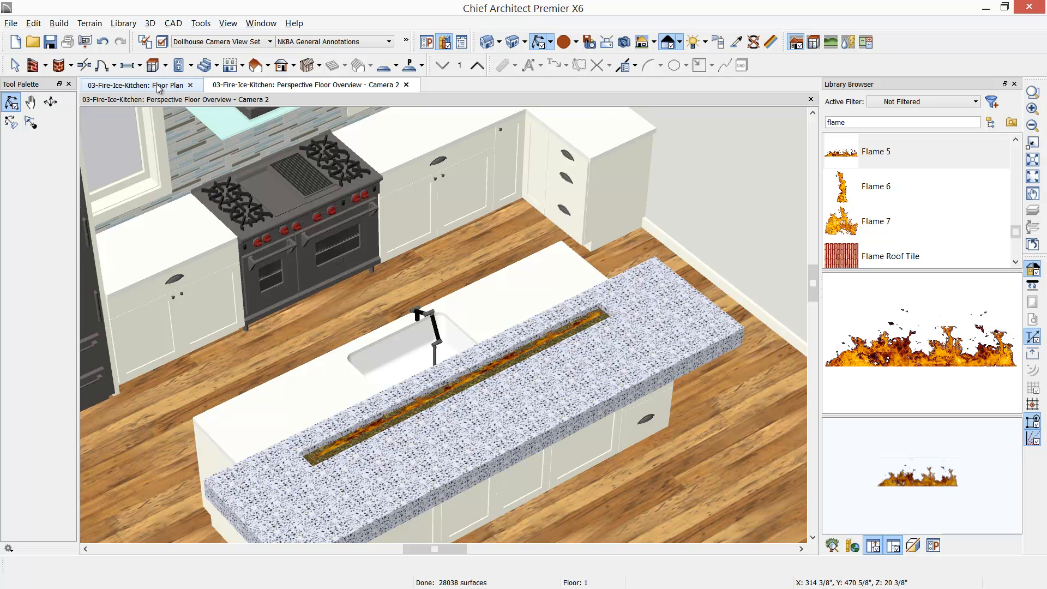
Tile the camera and plan views side by side and select VentHood-Kitchen-Bar-Fire from the User Catalog's FIRE-ICE-Kitchen folder.
key(shift+t)
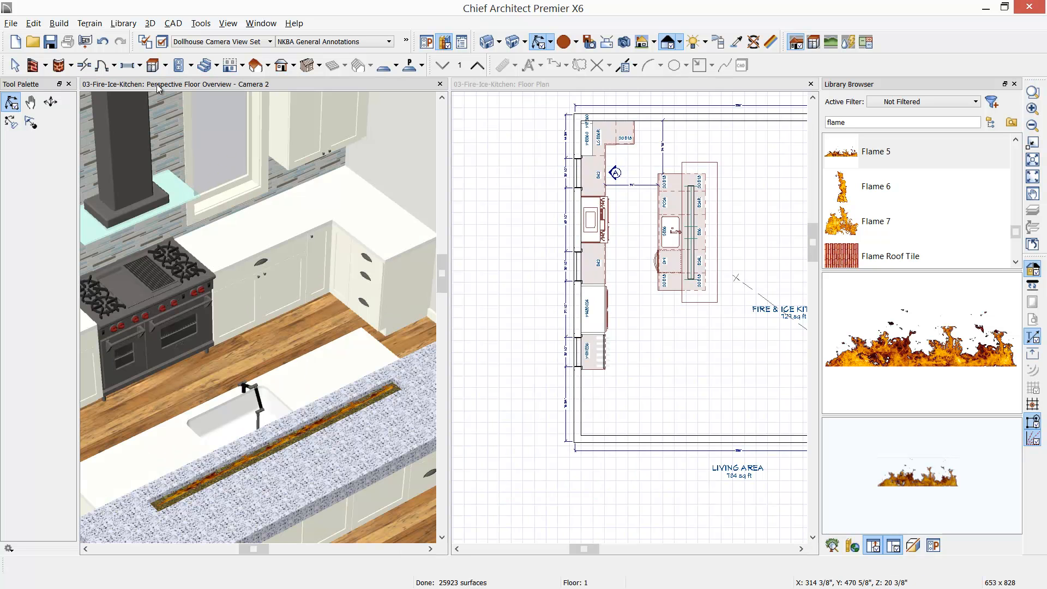
click(991, 120)
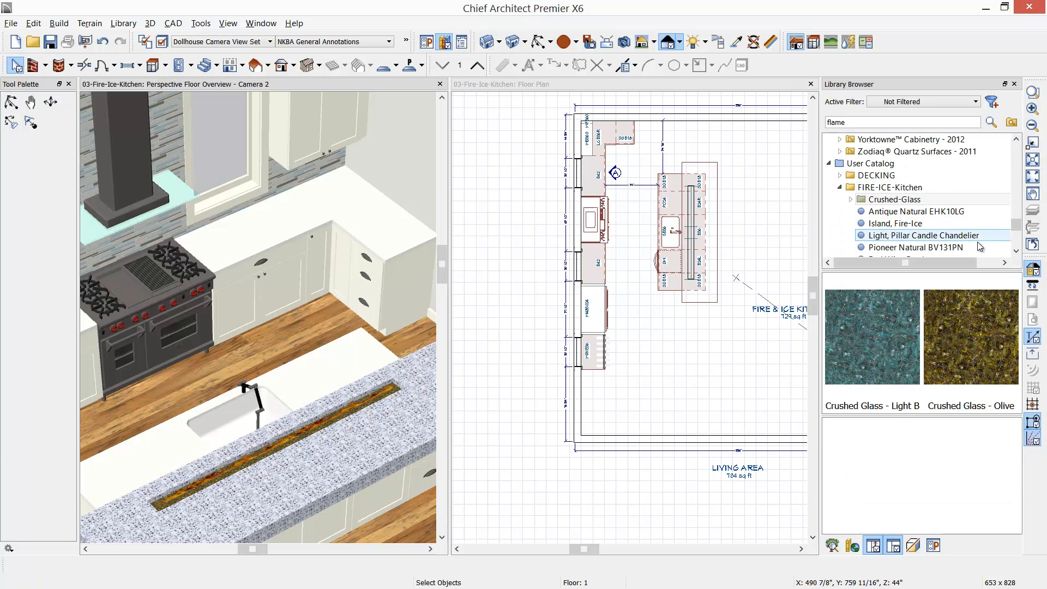
click(1015, 251)
click(1016, 251)
click(1016, 251)
click(1016, 252)
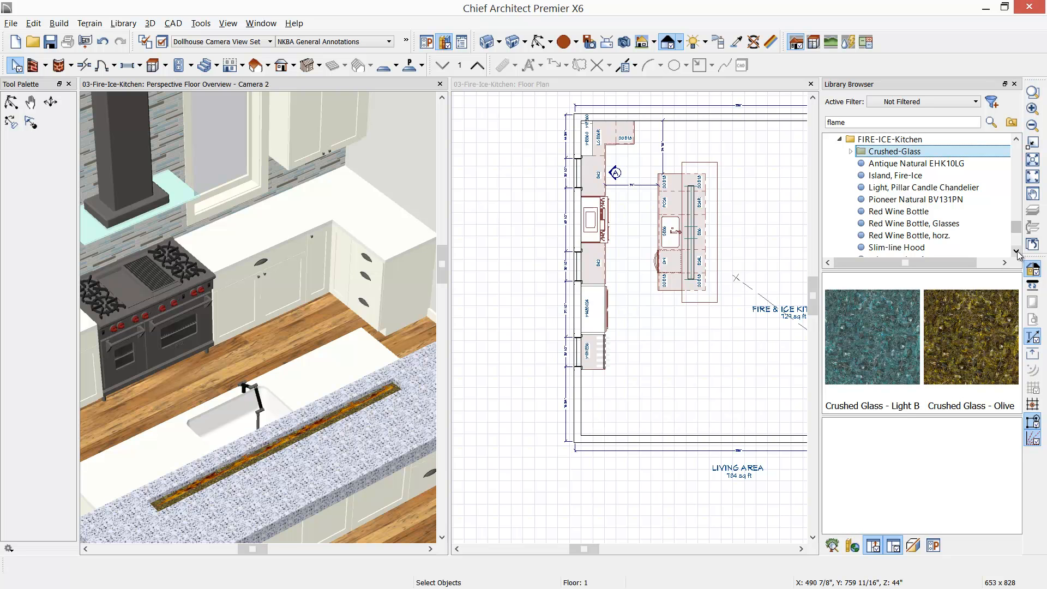
click(1016, 252)
click(1016, 251)
click(1016, 251)
click(1016, 252)
click(1016, 252)
click(1016, 252)
click(887, 236)
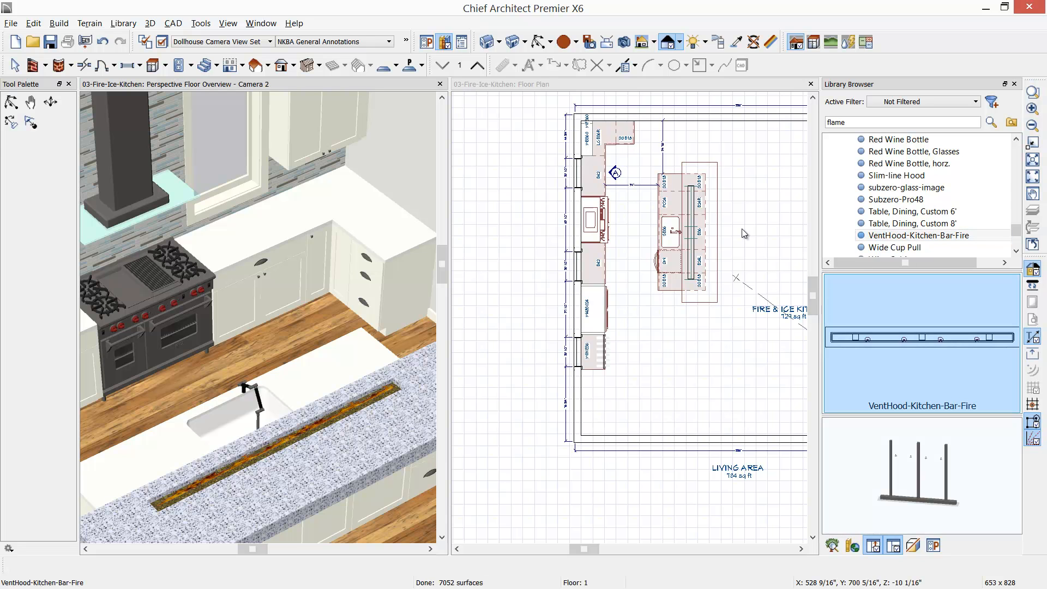
Place the VentHood-Kitchen-Bar-Fire in plan beside the island and rotate it parallel to the island's length.
click(737, 85)
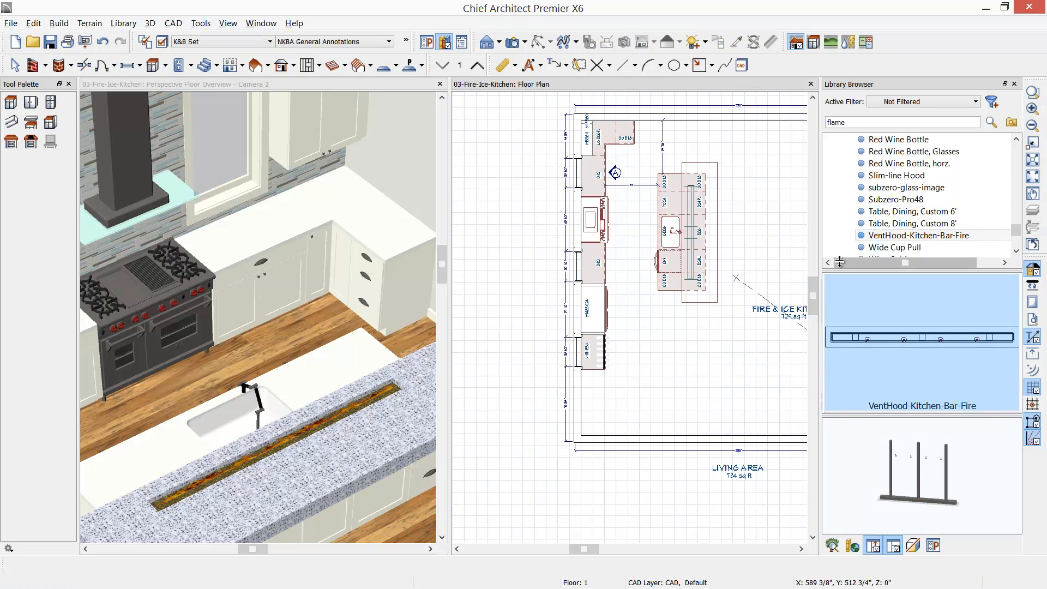
click(754, 246)
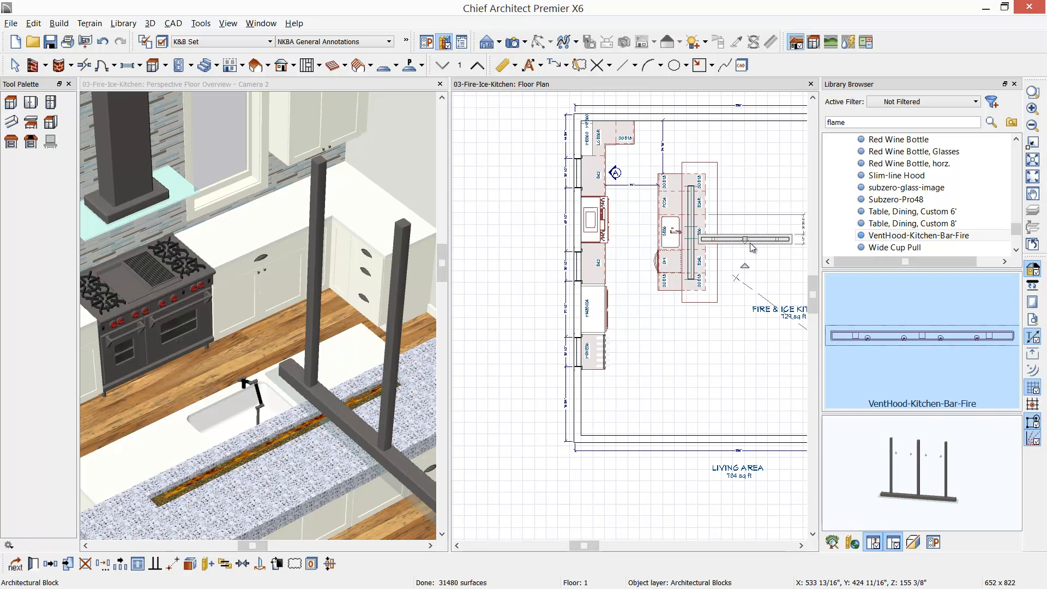
drag(747, 267, 762, 252)
Move the vent hood onto the island so it is centred over the counter hole.
scroll(747, 244, up, 4)
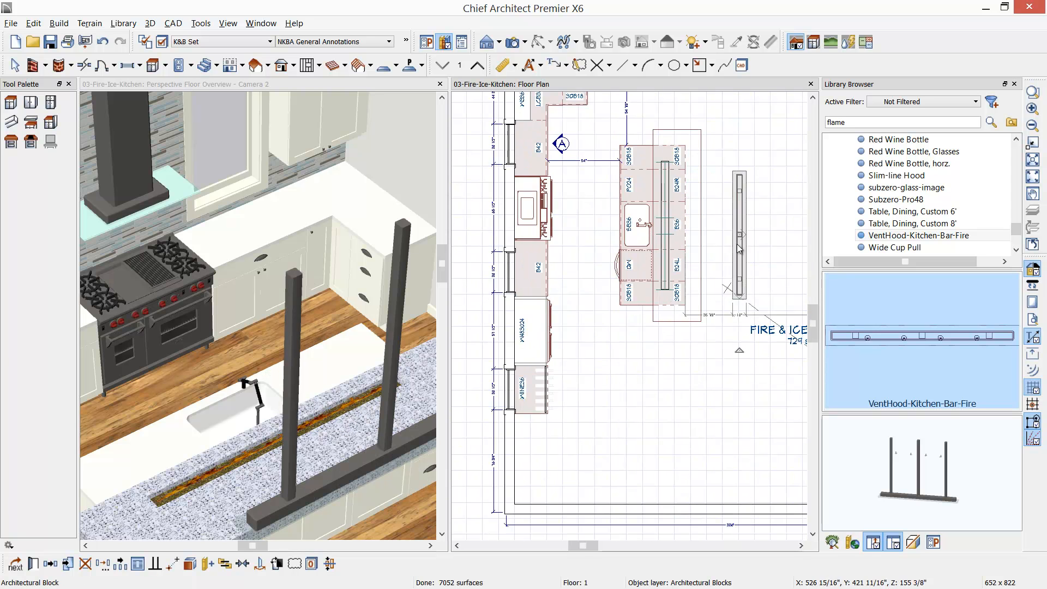
drag(745, 230, 606, 211)
drag(603, 211, 605, 211)
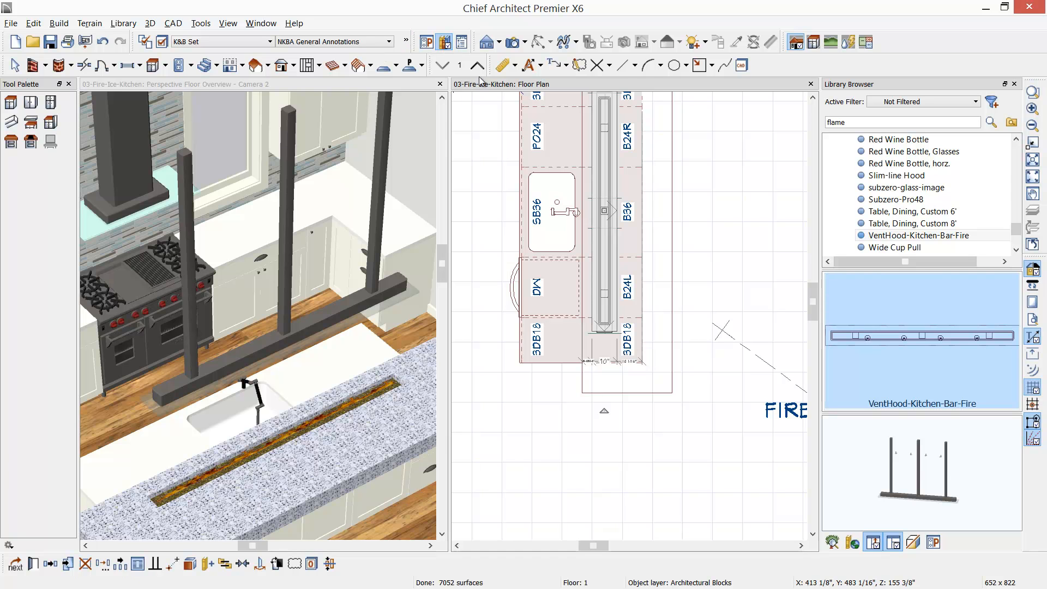
Maximize the perspective camera view and examine the vent hood's position above the island's flames.
click(419, 84)
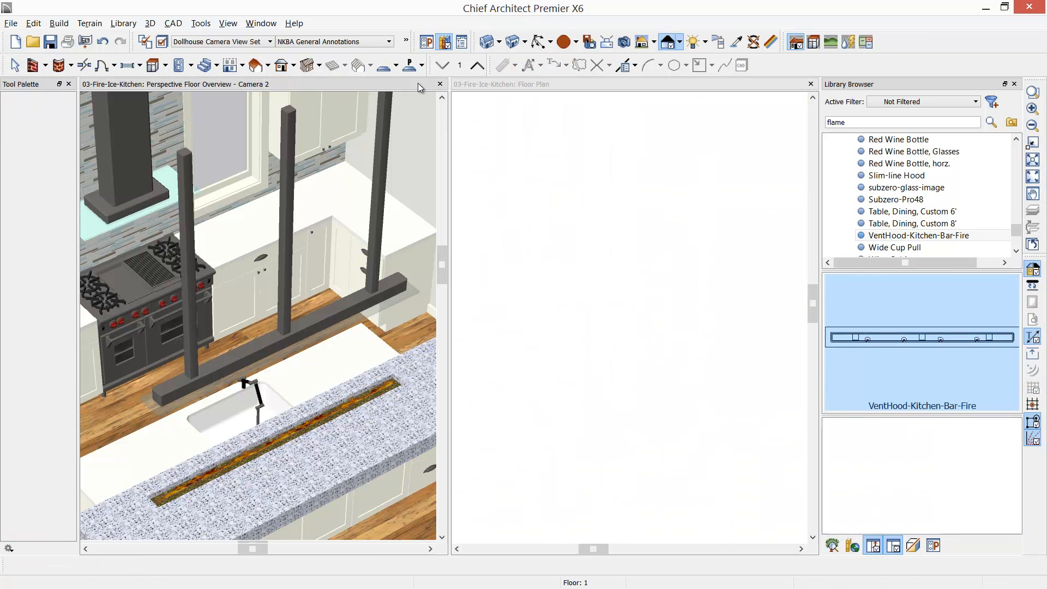
double_click(400, 84)
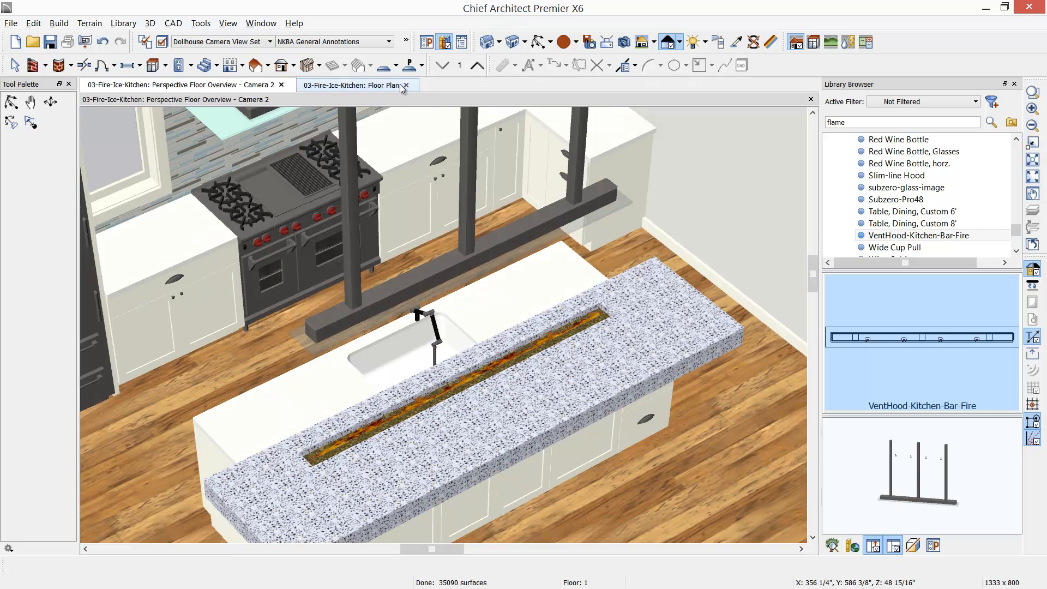
click(11, 102)
drag(382, 360, 419, 326)
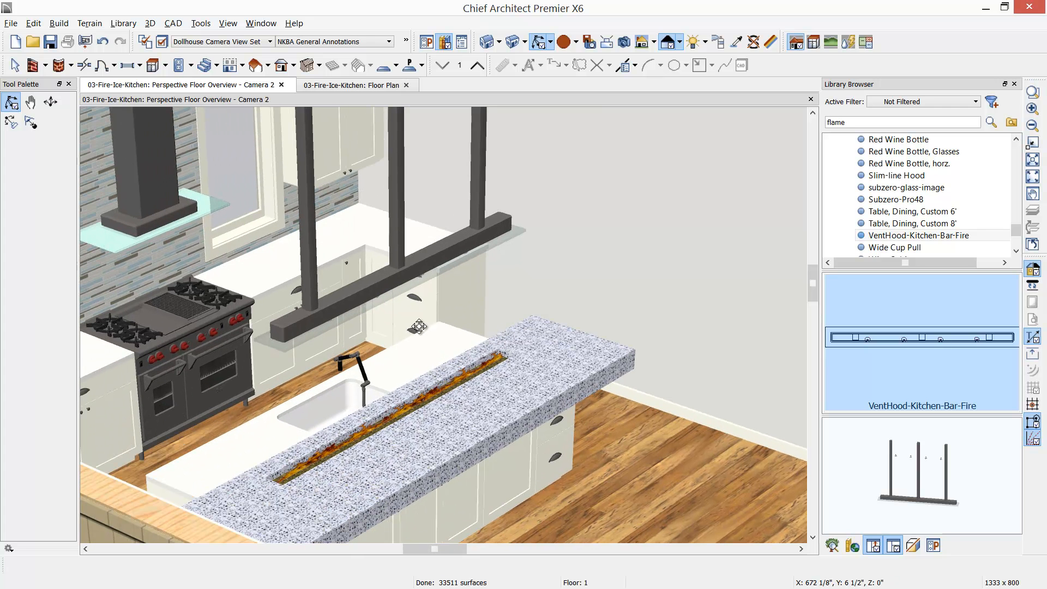
mouse_move(469, 357)
mouse_down()
mouse_move(470, 341)
mouse_move(479, 365)
mouse_up()
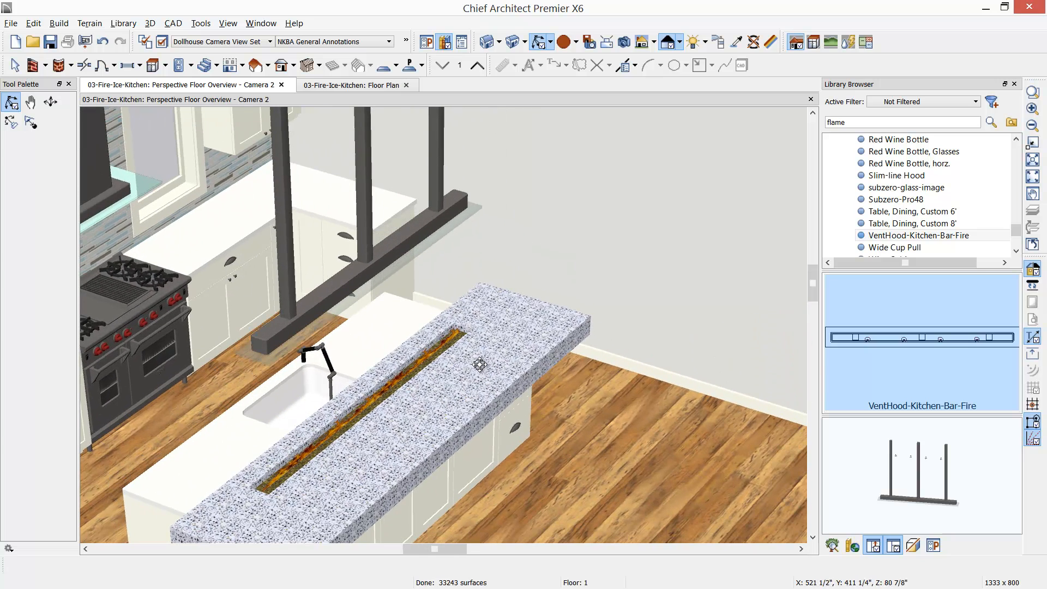
Make the bottom and right exterior walls of the floor plan invisible.
click(334, 86)
scroll(422, 294, down, 5)
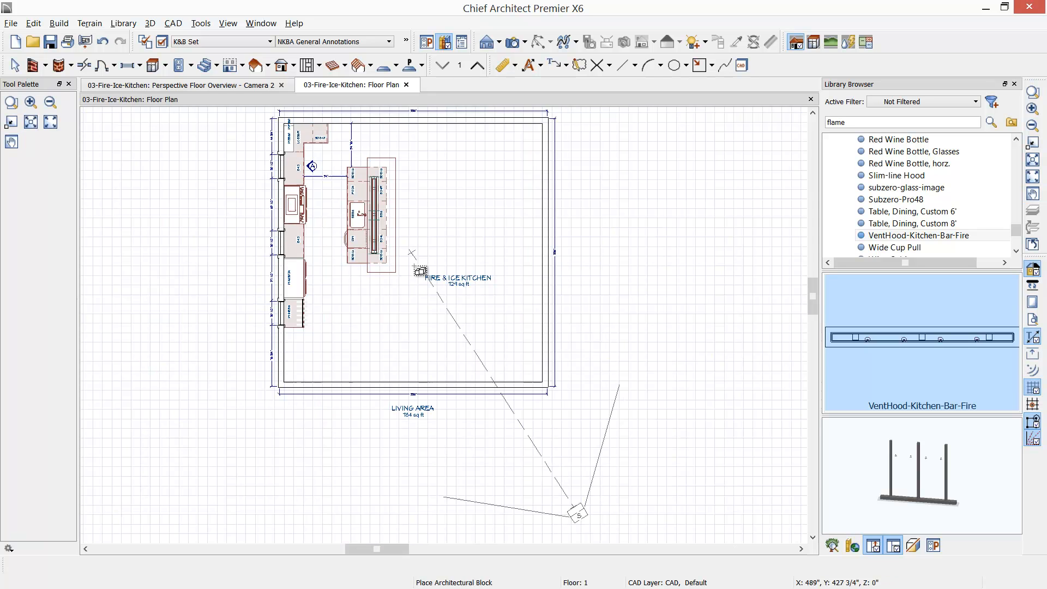
scroll(451, 375, up, 2)
key(space)
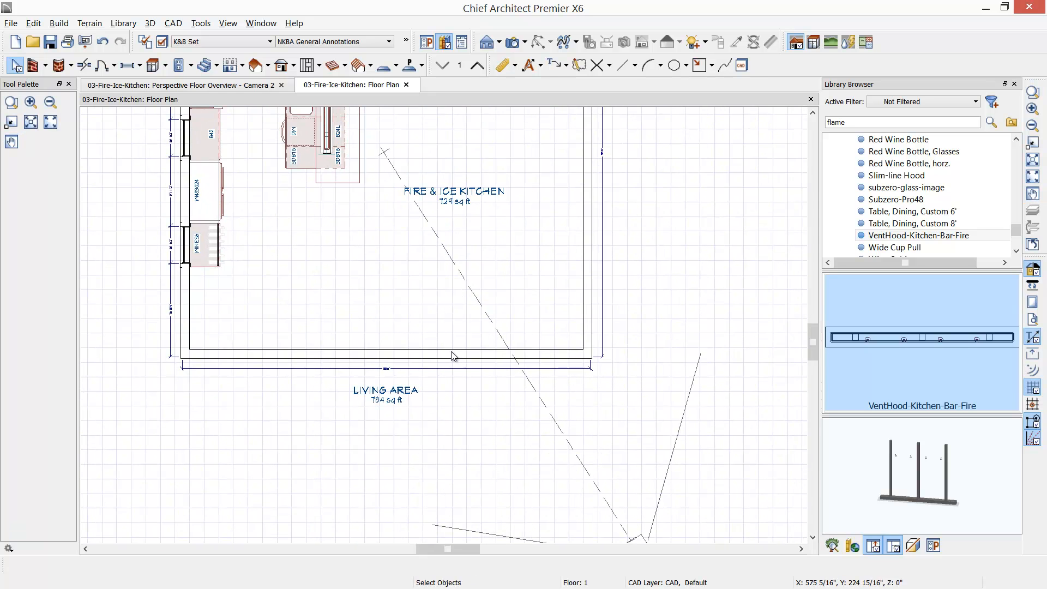
click(450, 352)
click(587, 263)
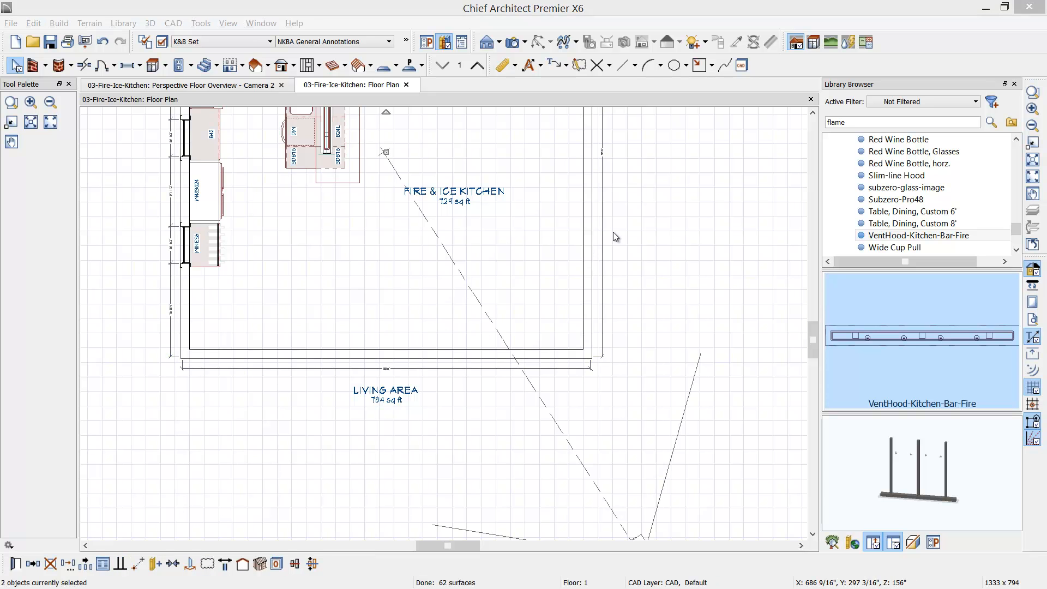
key(ctrl+e)
drag(964, 126, 706, 117)
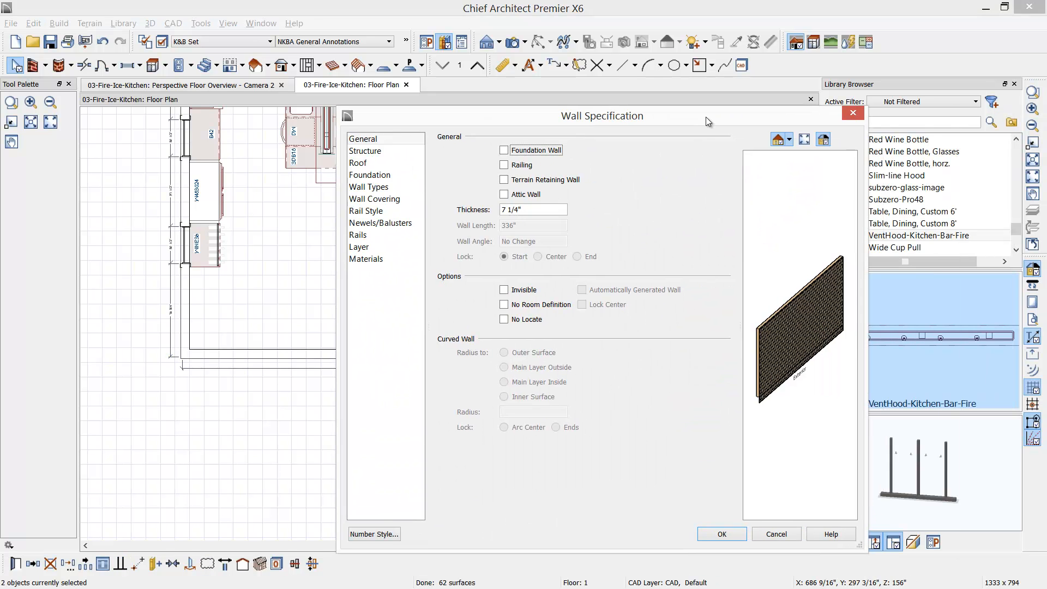
click(504, 290)
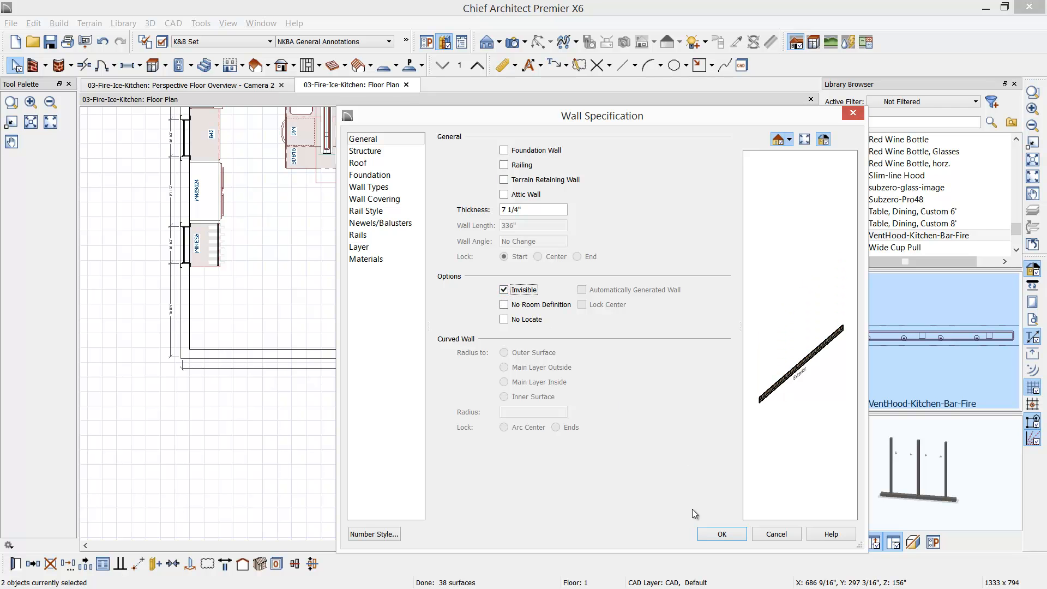
click(722, 532)
Create a full camera view from inside the room's open area, looking toward the island and vent hood.
mouse_move(605, 466)
mouse_down()
mouse_move(619, 491)
mouse_move(614, 483)
mouse_up()
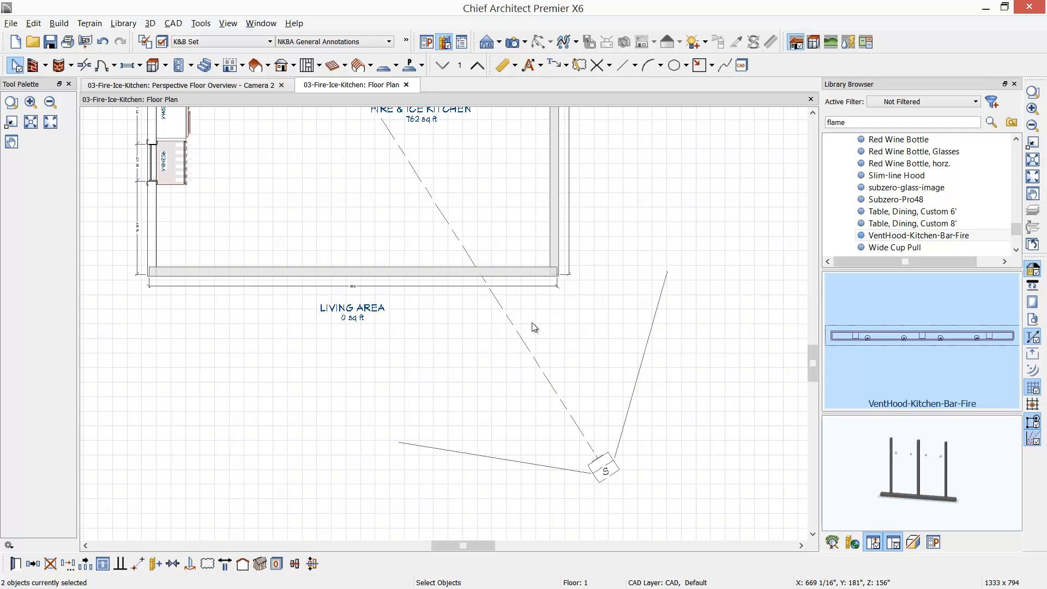
middle_drag(486, 133, 525, 241)
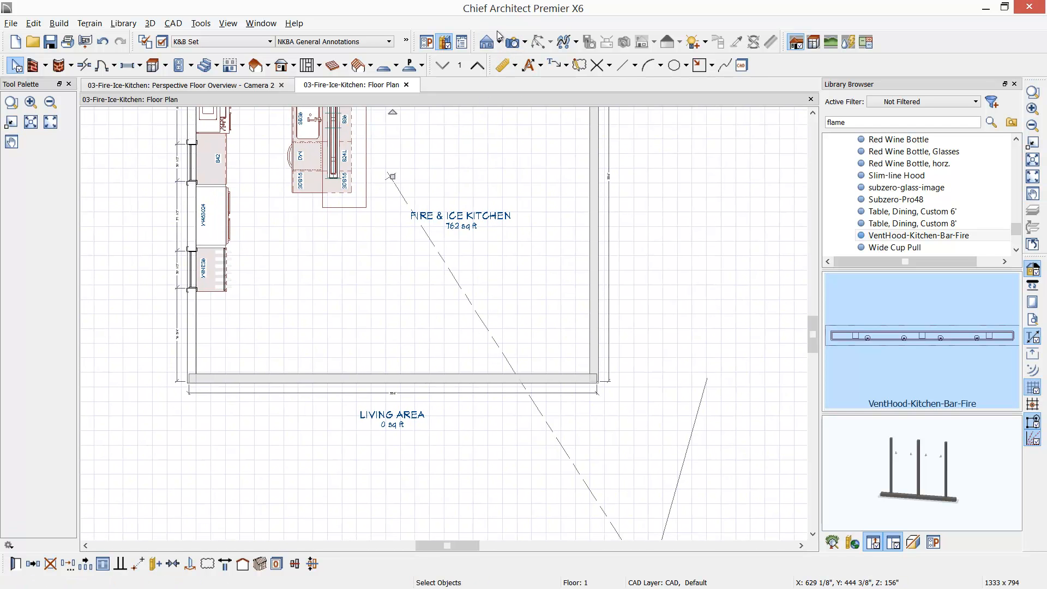
click(515, 42)
drag(458, 359, 398, 255)
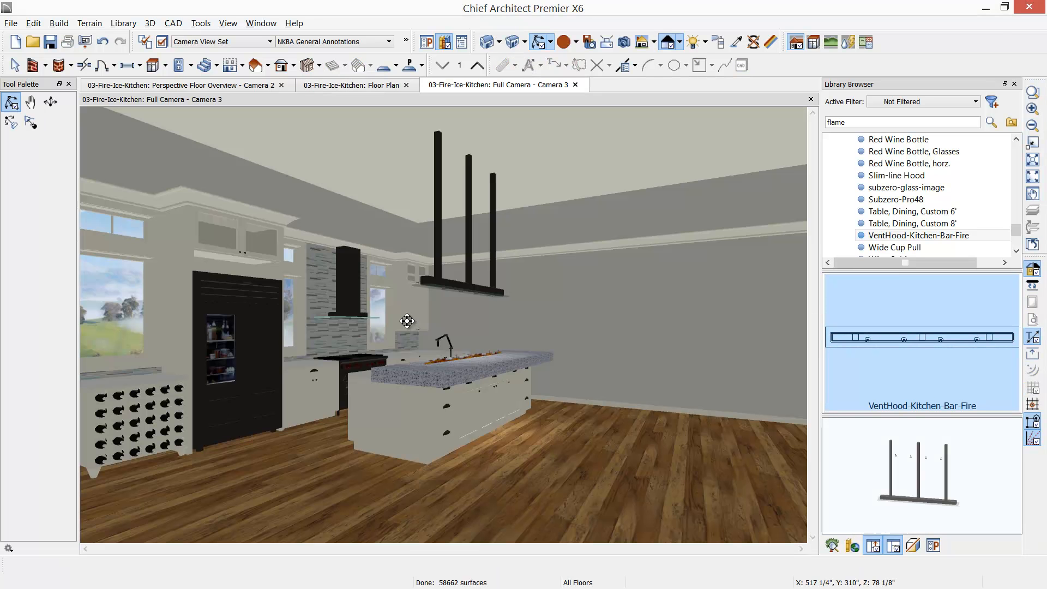
drag(469, 372, 471, 378)
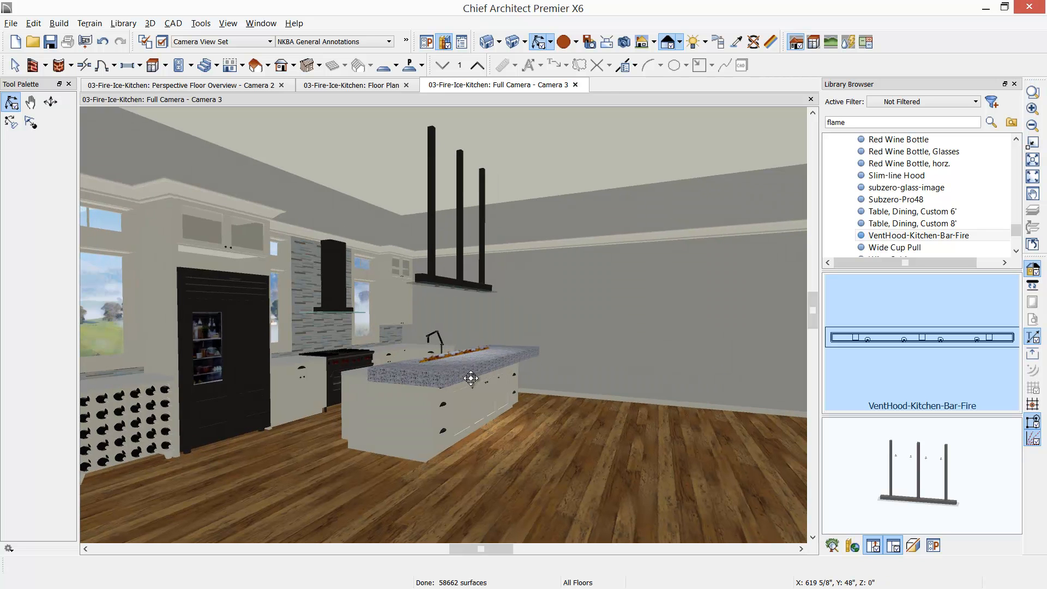
In the perspective overview, copy the window and its transom beside the range hood onto the adjoining wall behind the island.
click(374, 84)
click(267, 87)
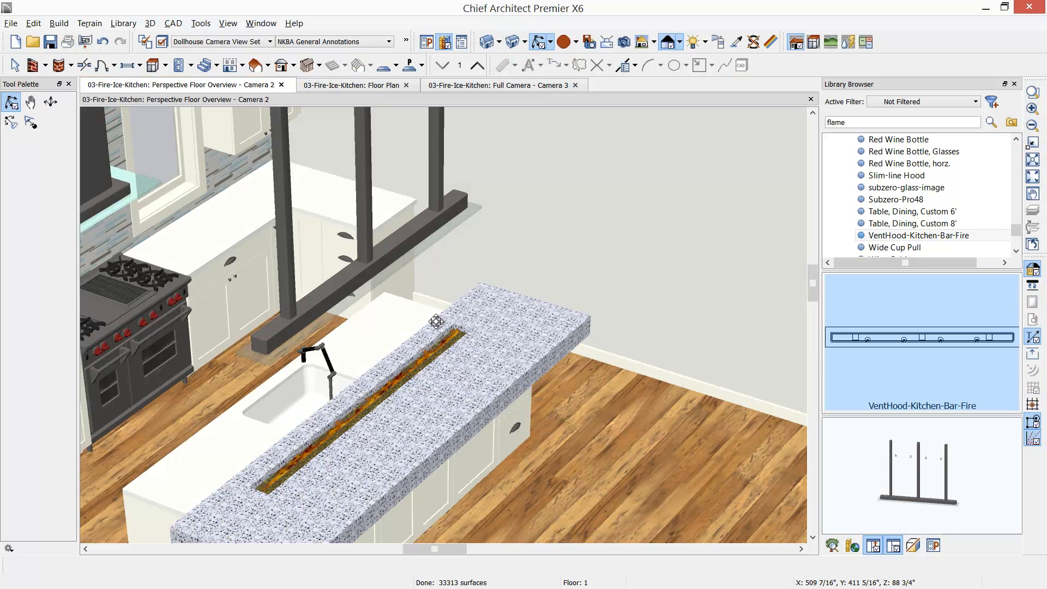
scroll(428, 339, down, 3)
drag(404, 343, 354, 300)
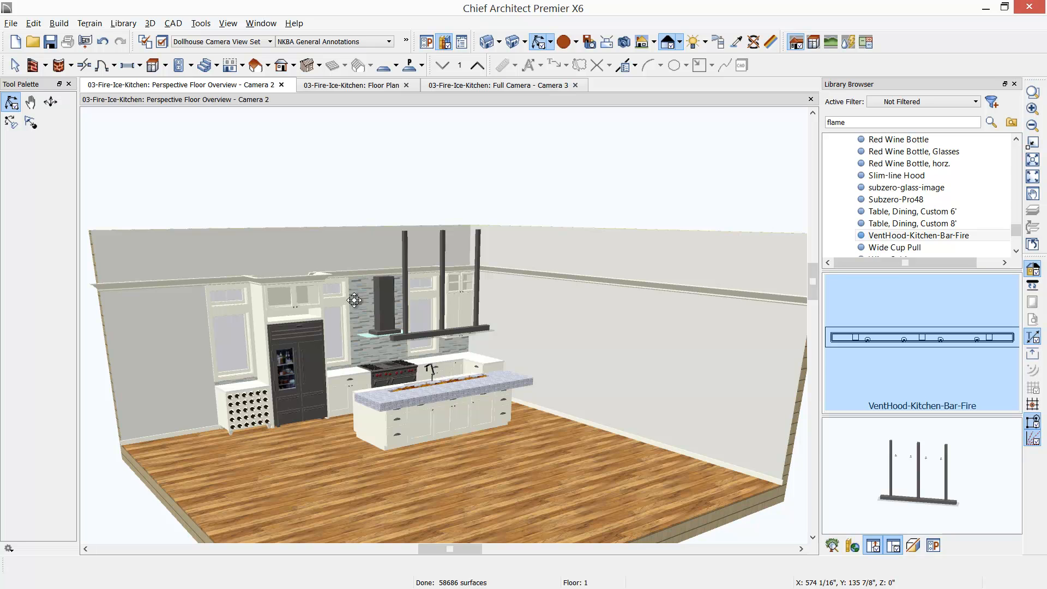
scroll(447, 349, up, 3)
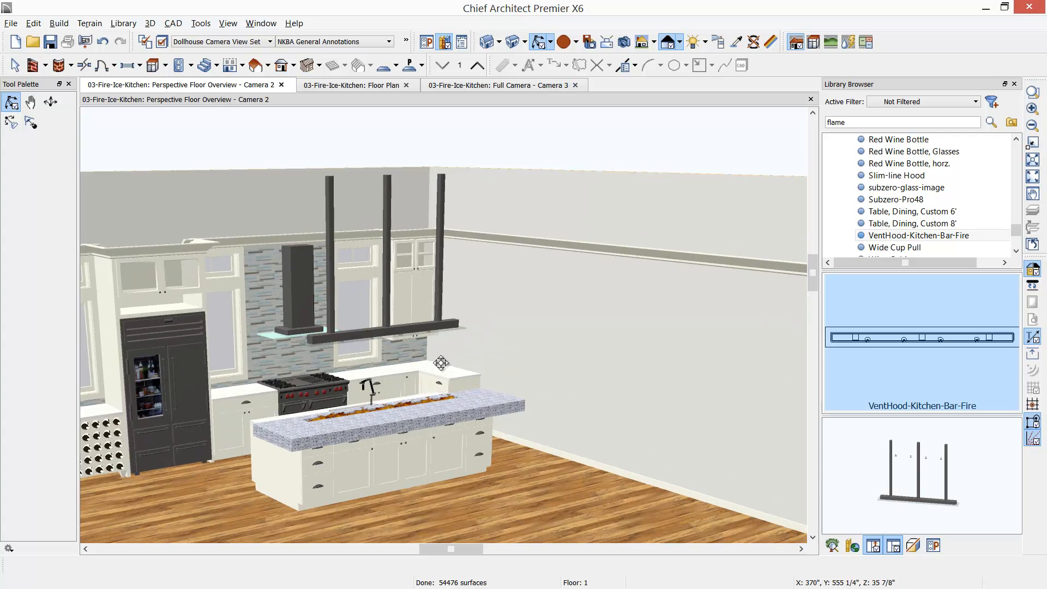
scroll(440, 363, up, 1)
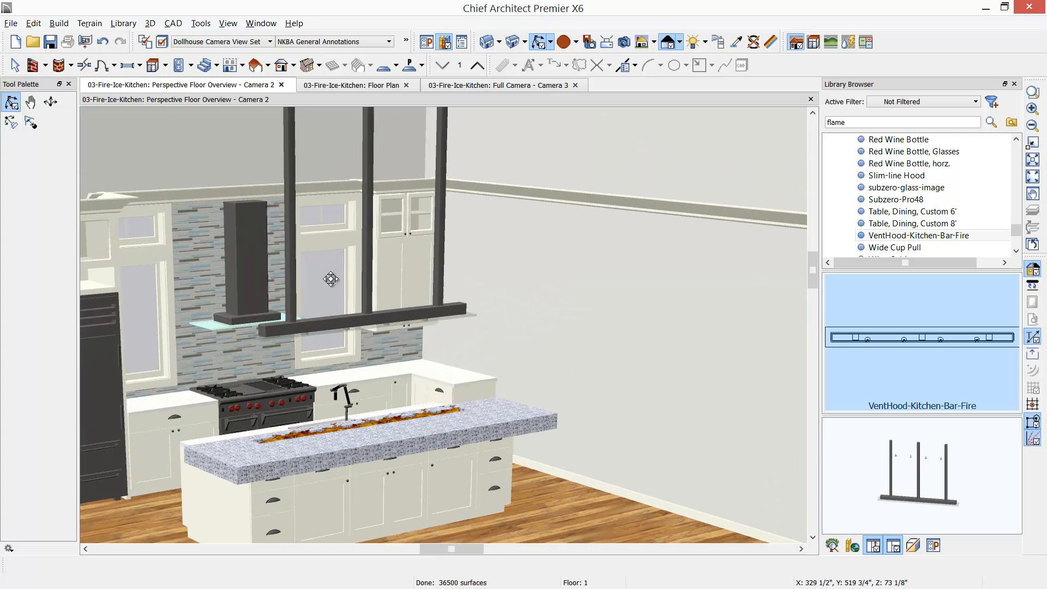
click(329, 278)
scroll(325, 236, up, 1)
click(324, 222)
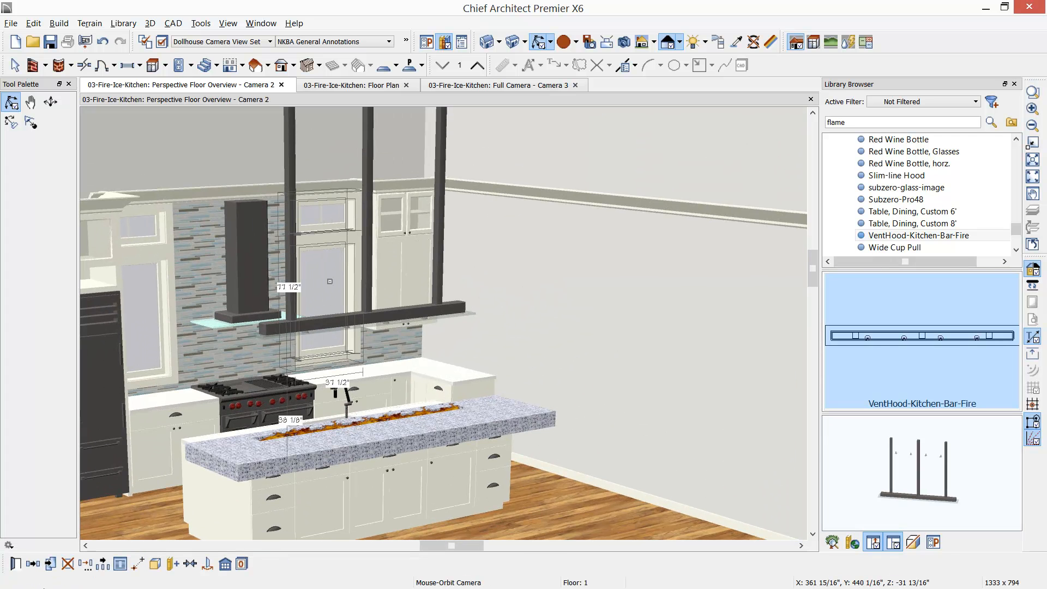
click(33, 565)
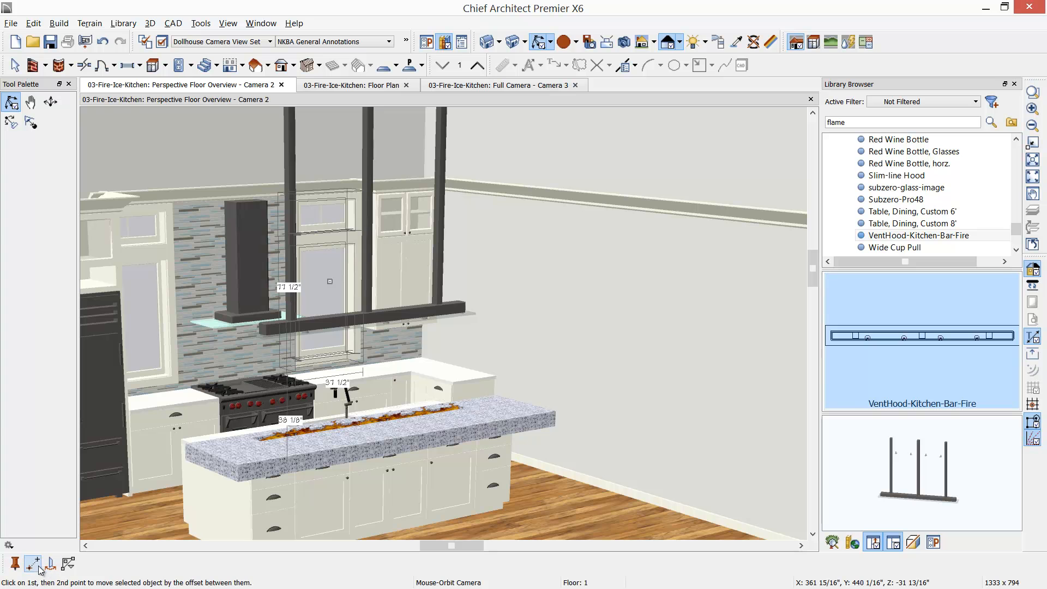
click(500, 279)
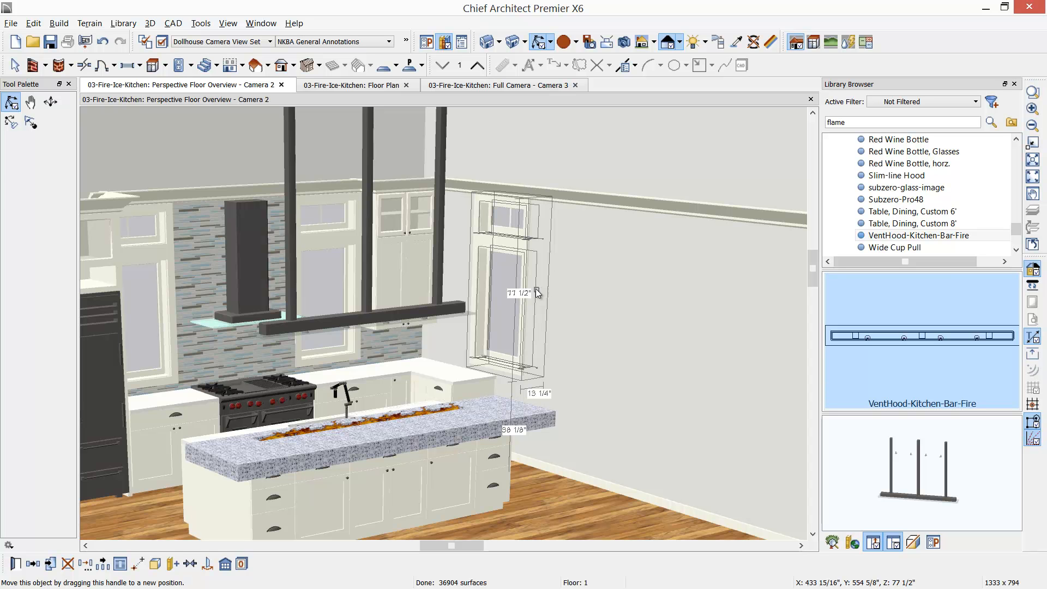
In the floor plan, move the copied window and transom along the top wall to about 18" from the kitchen's corner.
click(329, 87)
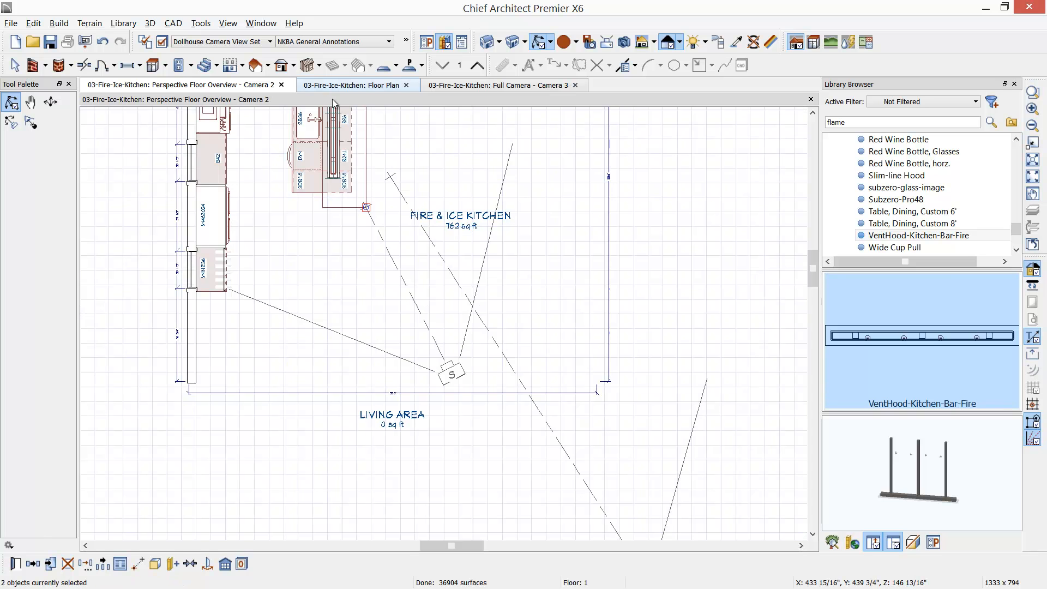
middle_drag(478, 249, 570, 515)
scroll(376, 254, up, 1)
scroll(376, 254, up, 1)
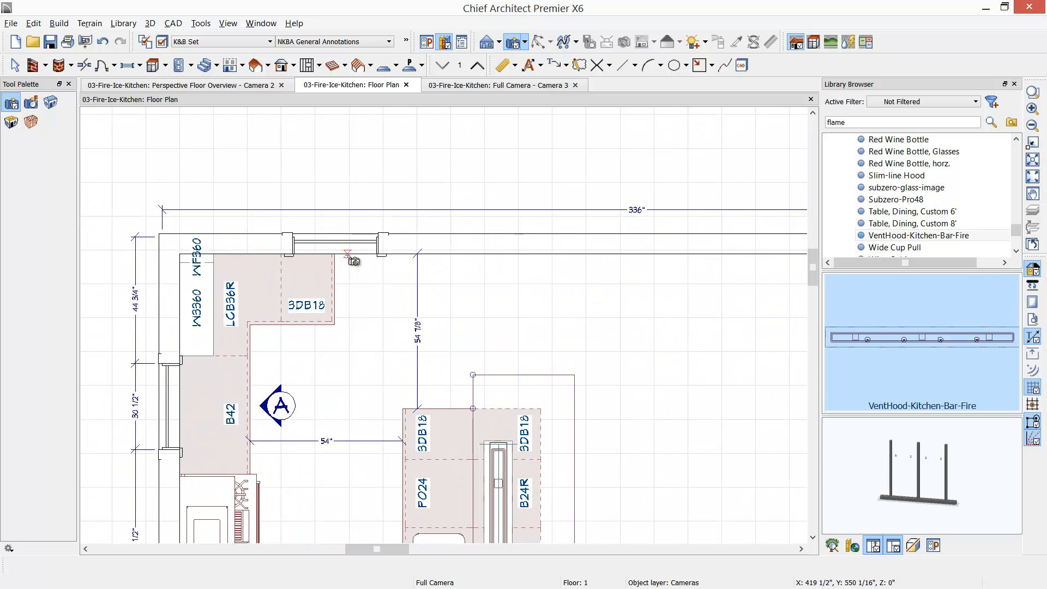
click(331, 243)
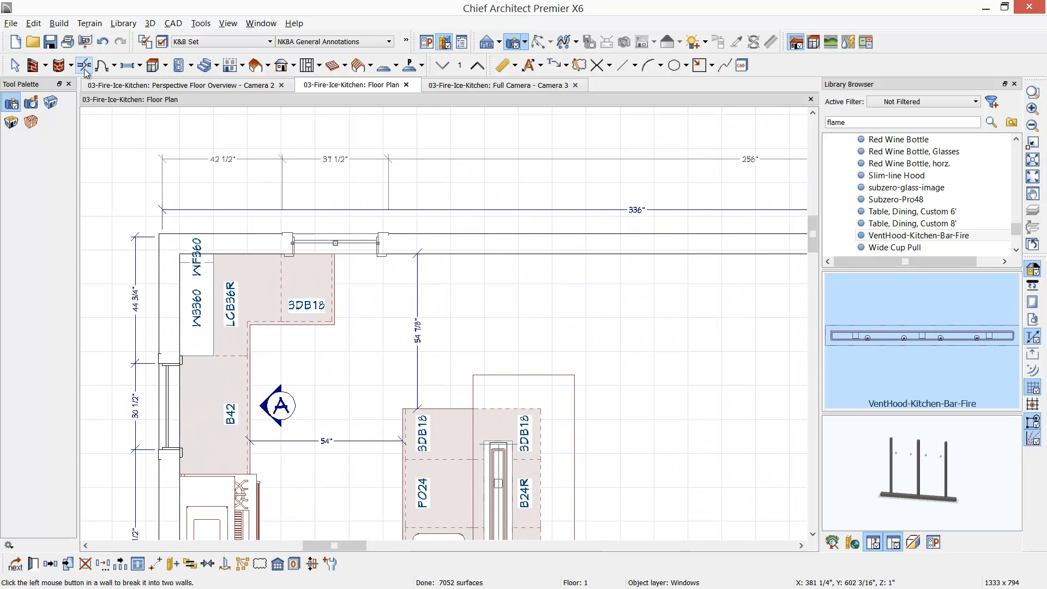
click(128, 65)
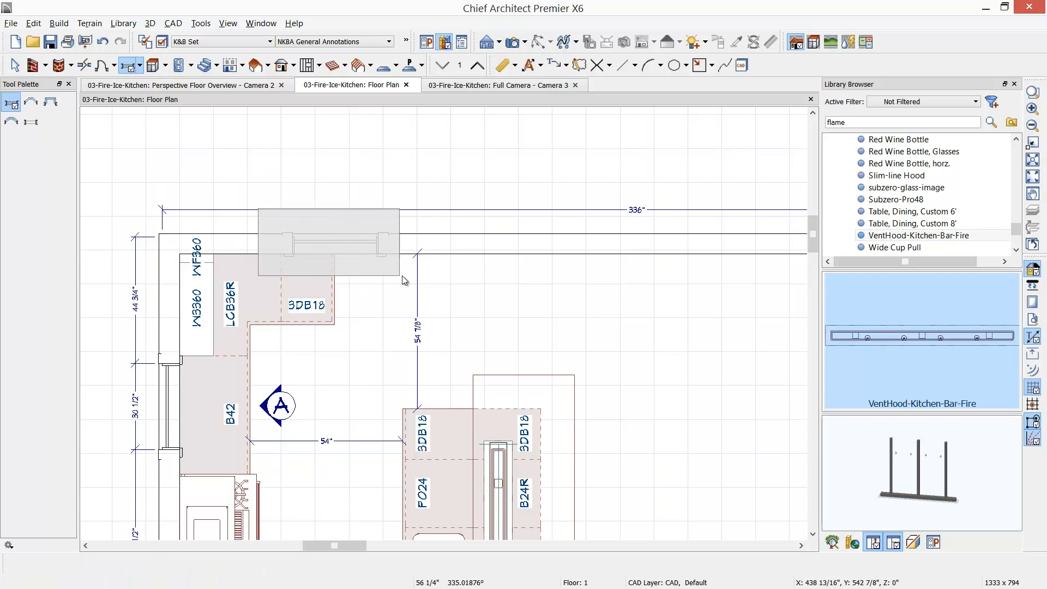
click(332, 242)
drag(335, 243, 267, 239)
scroll(504, 405, down, 2)
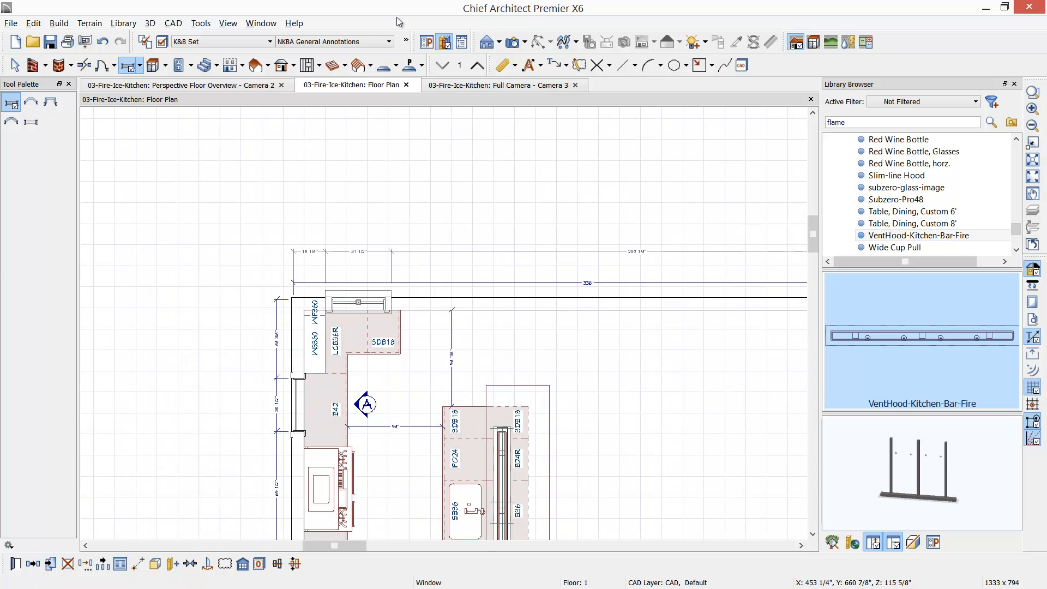
In the full camera view, place a hinged door on the wall behind the island and widen it to about 62" as a double door.
click(463, 88)
scroll(494, 362, up, 2)
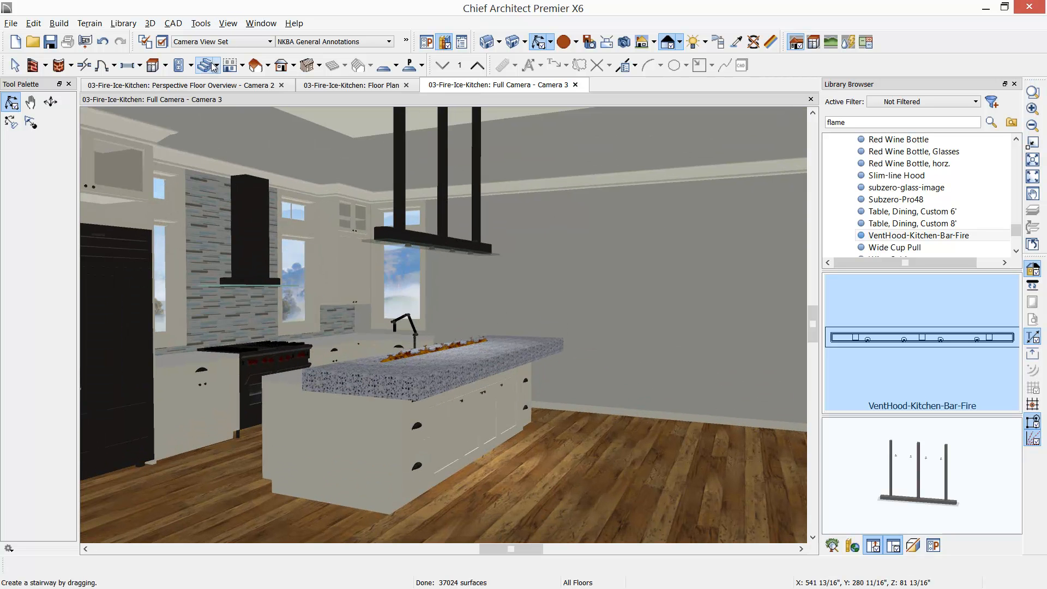
click(105, 70)
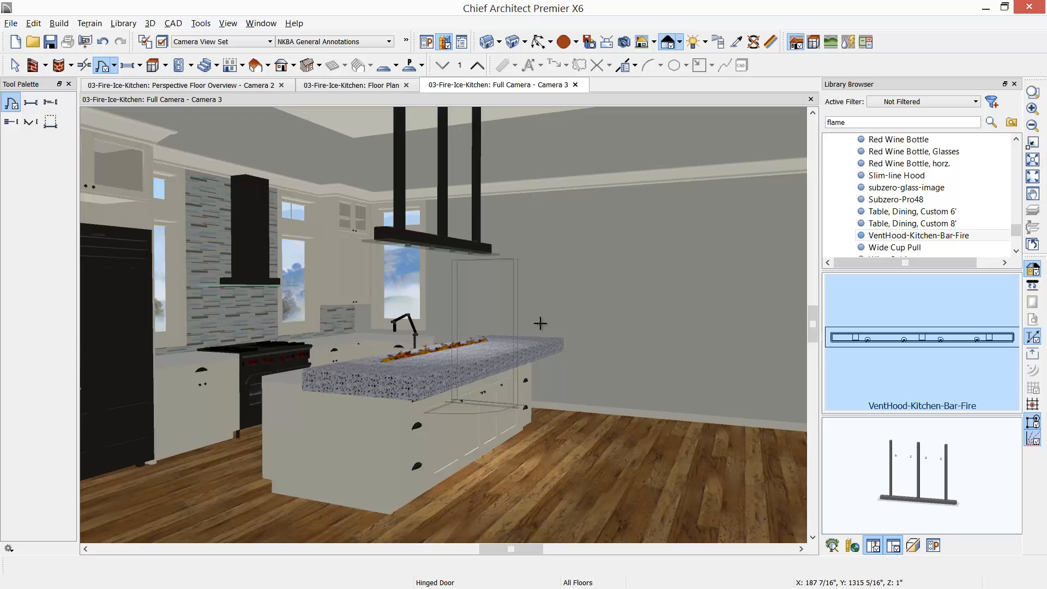
click(600, 312)
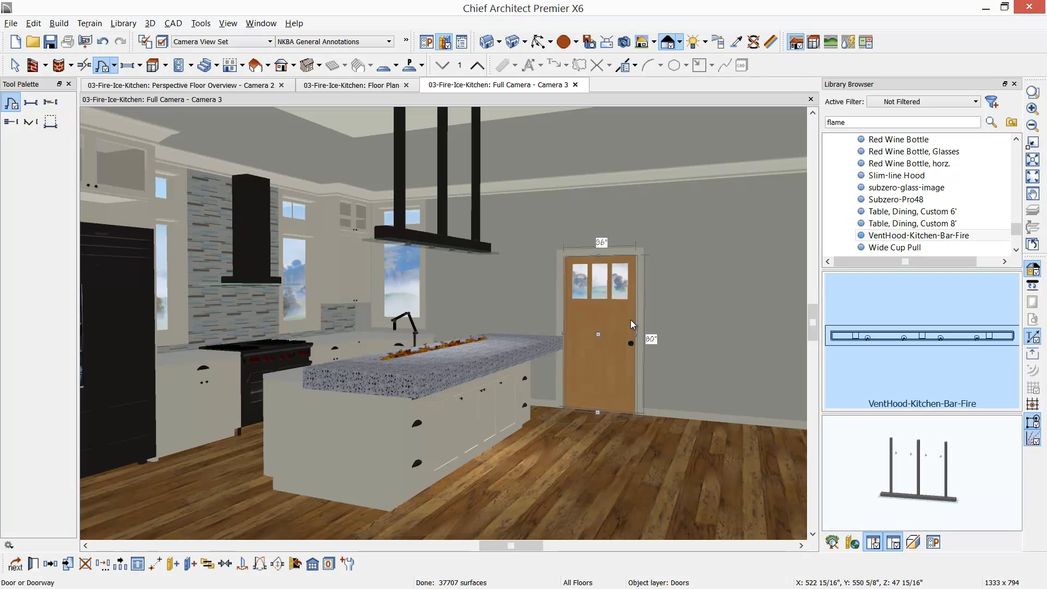
drag(637, 338, 692, 337)
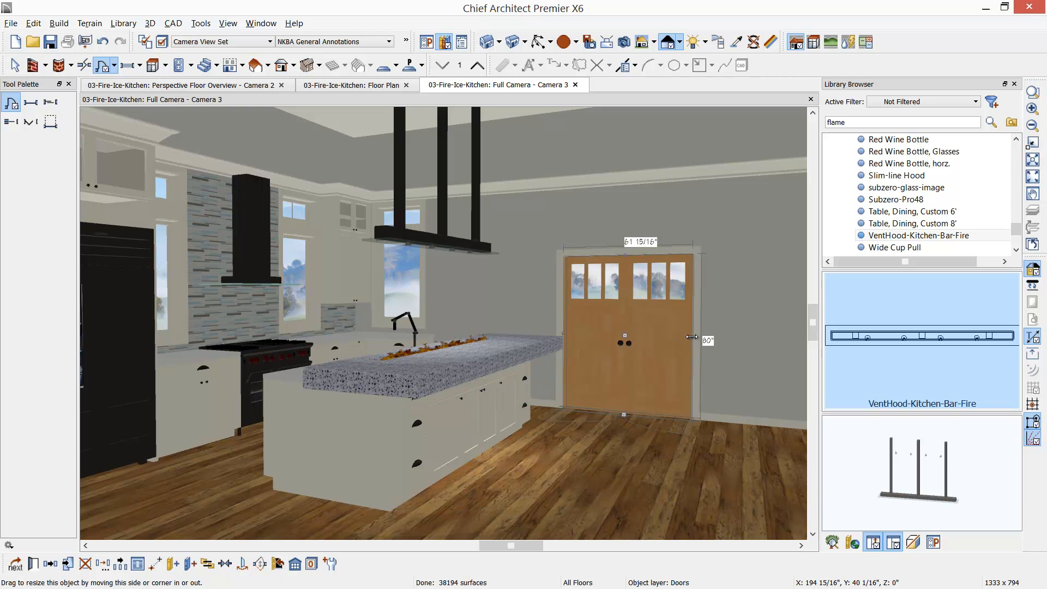
Set the double door to Glass style, 96" high and 60" wide, and slide it along the wall toward the kitchen window.
double_click(692, 337)
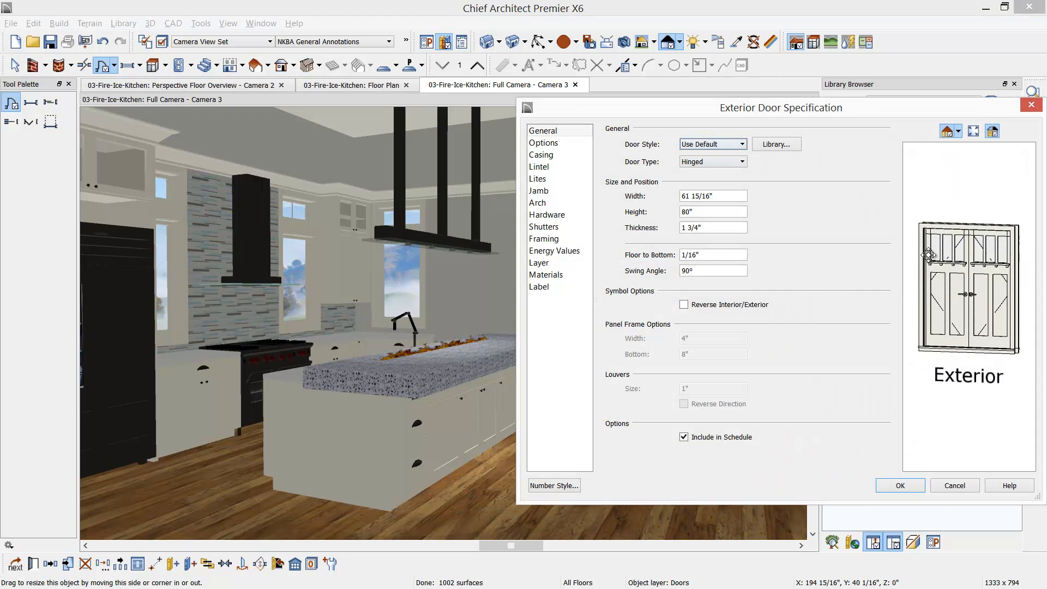
click(743, 144)
click(710, 178)
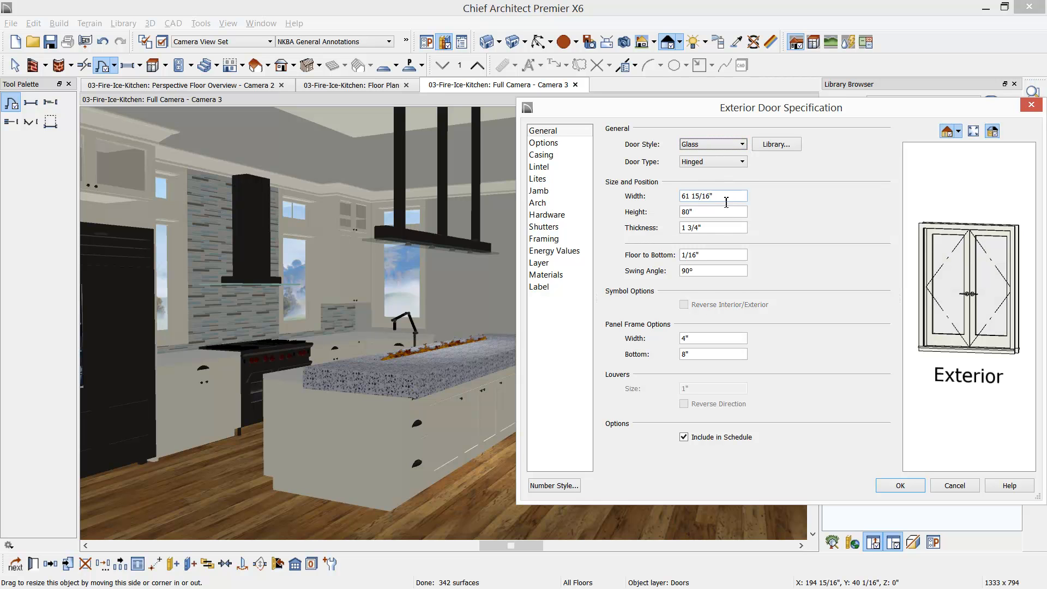
click(715, 214)
text(96)
drag(681, 195, 721, 196)
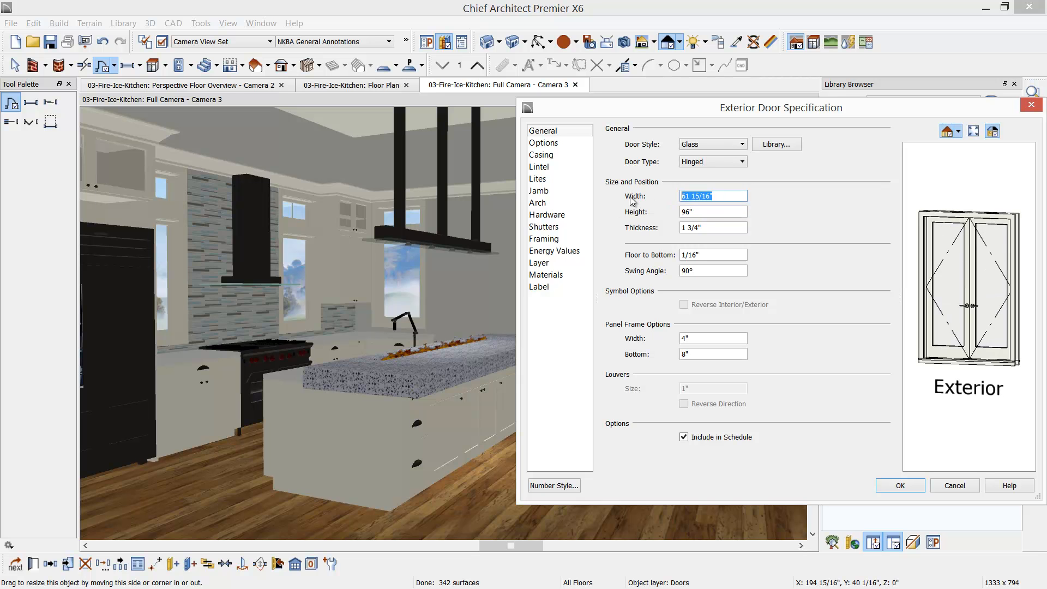
text(60)
click(896, 484)
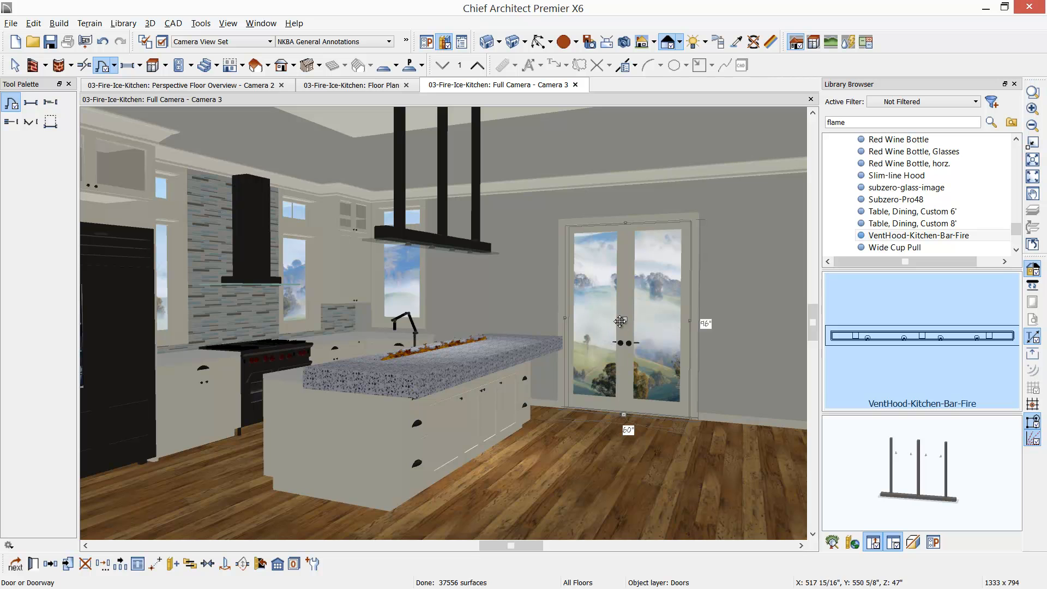
drag(625, 319, 511, 317)
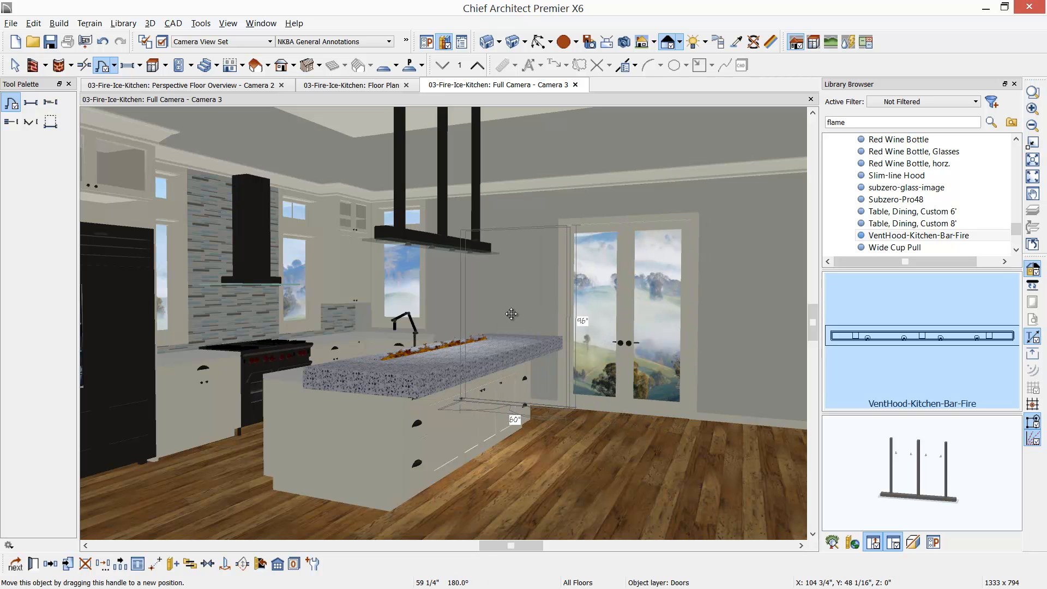
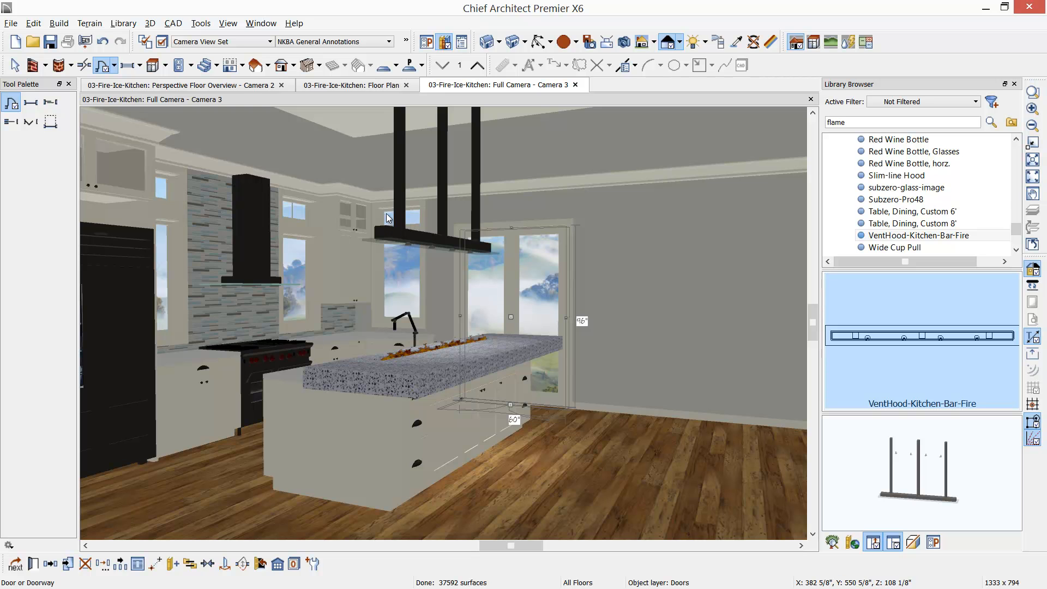
key(Escape)
Copy the window and transom near the kitchen corner onto the blank wall beyond the glass double door.
click(398, 278)
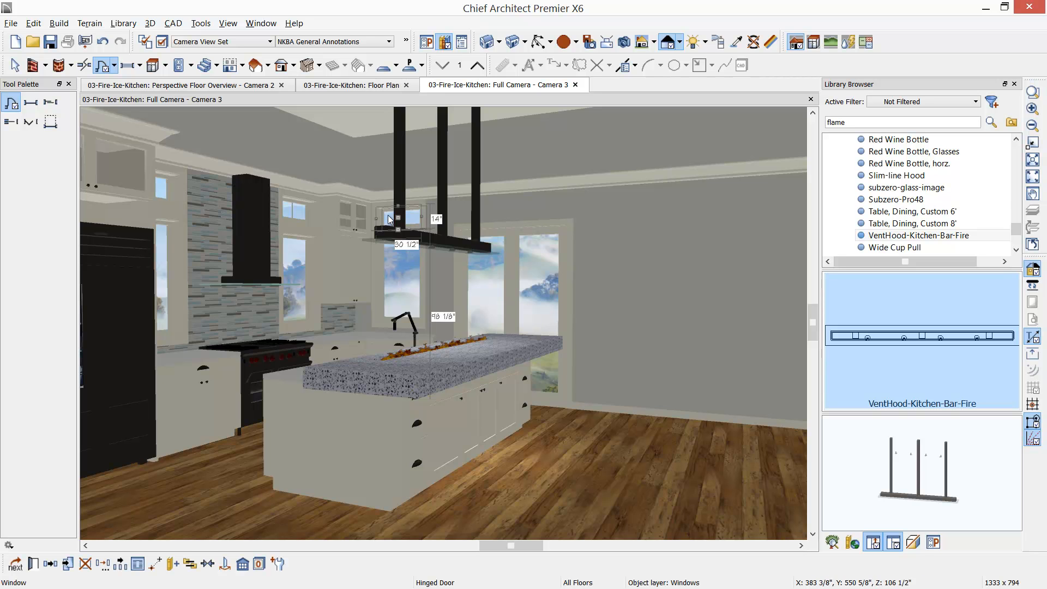
shift+click(398, 271)
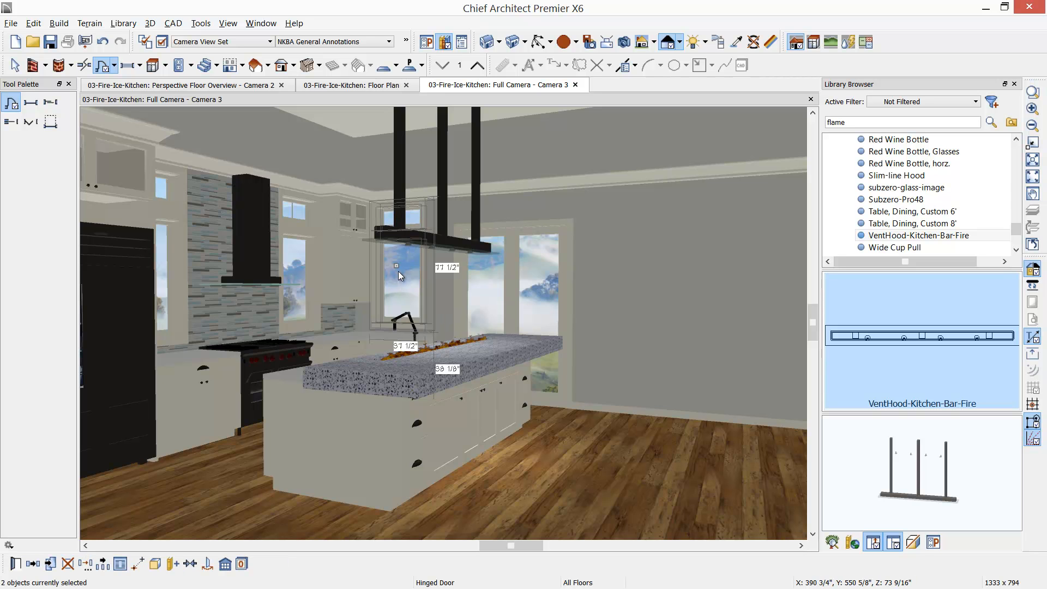
click(33, 565)
drag(397, 266, 731, 286)
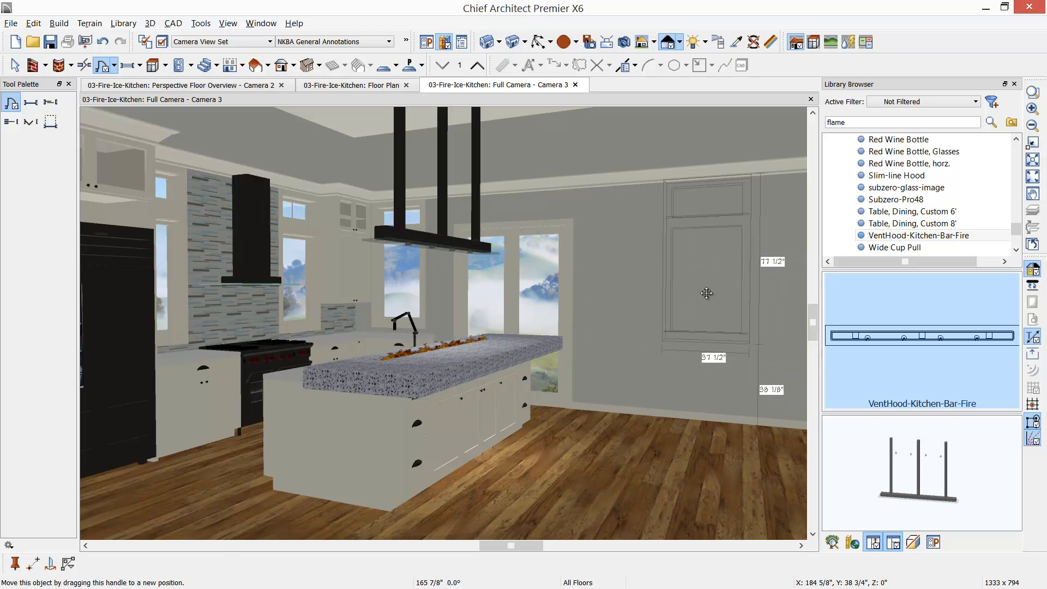
key(Escape)
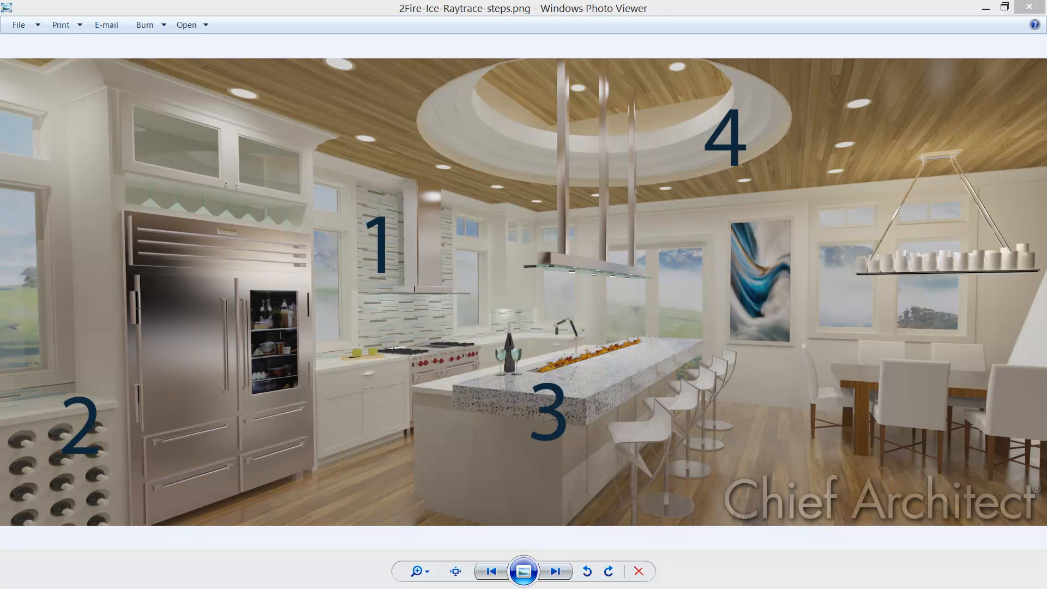
Bring up the Pinnacle ceiling photo and shrink its window over the kitchen rendering to compare the two ceilings.
key(Right)
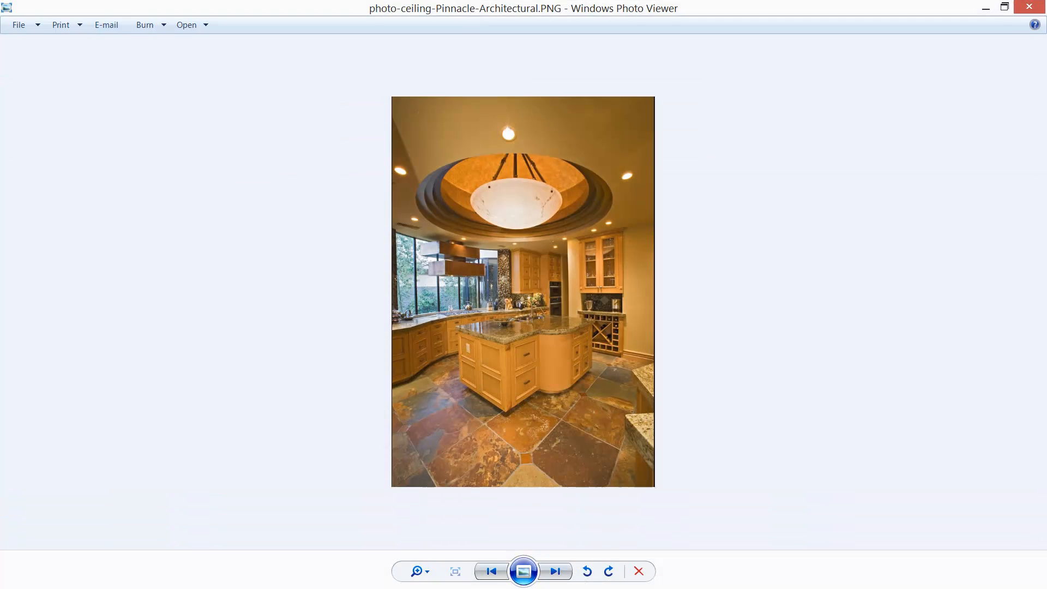
drag(684, 11, 668, 60)
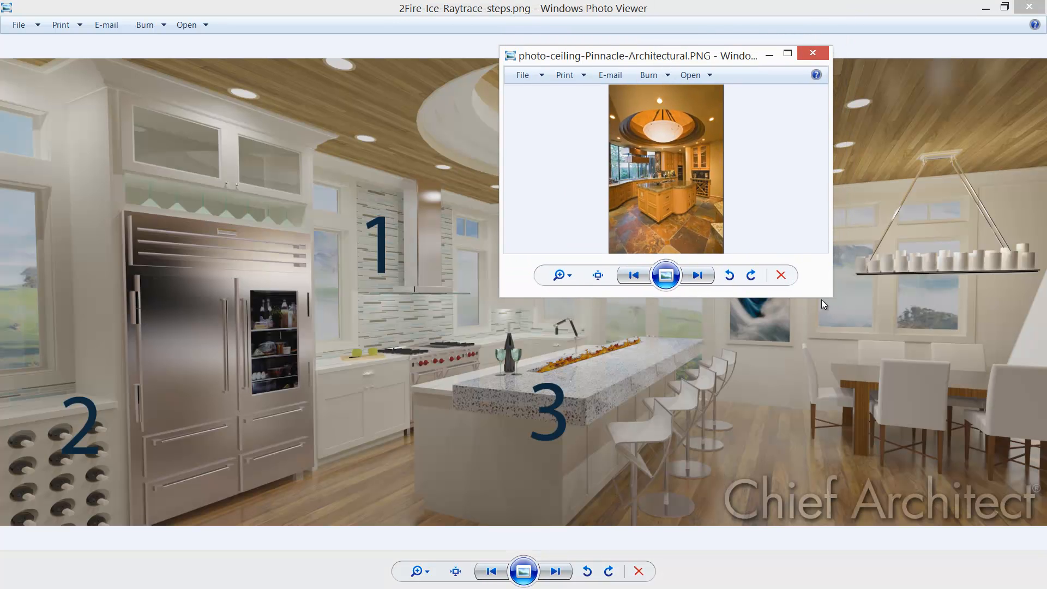
drag(831, 296, 884, 384)
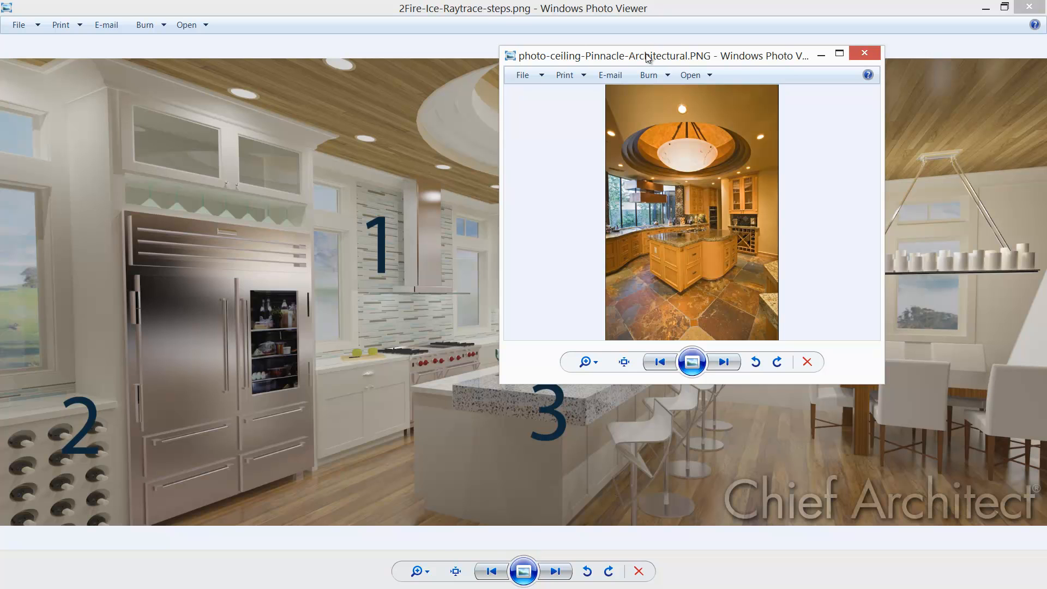
drag(623, 60, 930, 140)
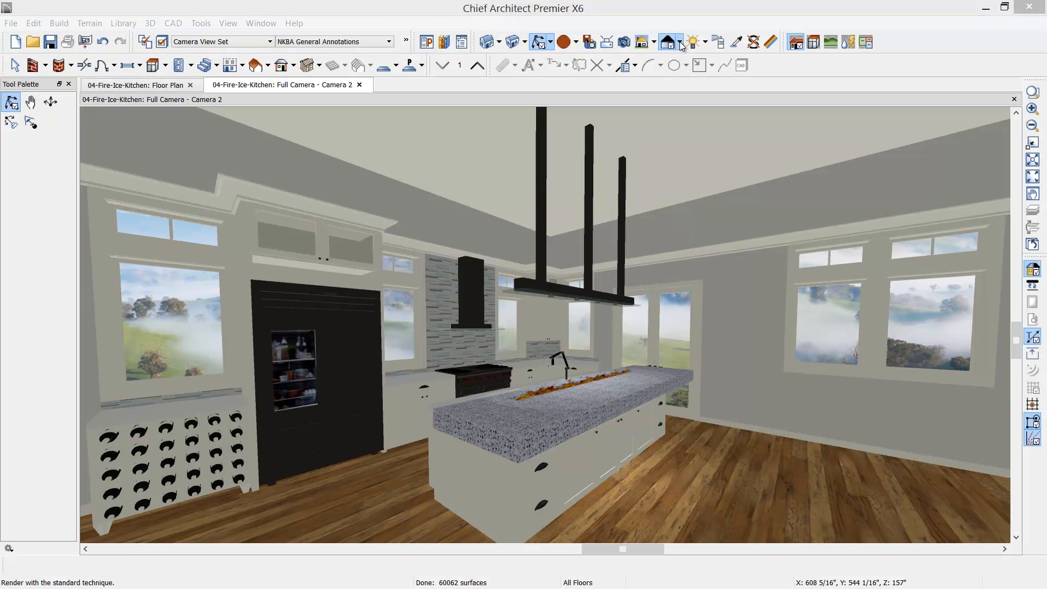
Render the full camera view as Vector View and examine the stepped round ceiling up close in the reference photo.
click(680, 43)
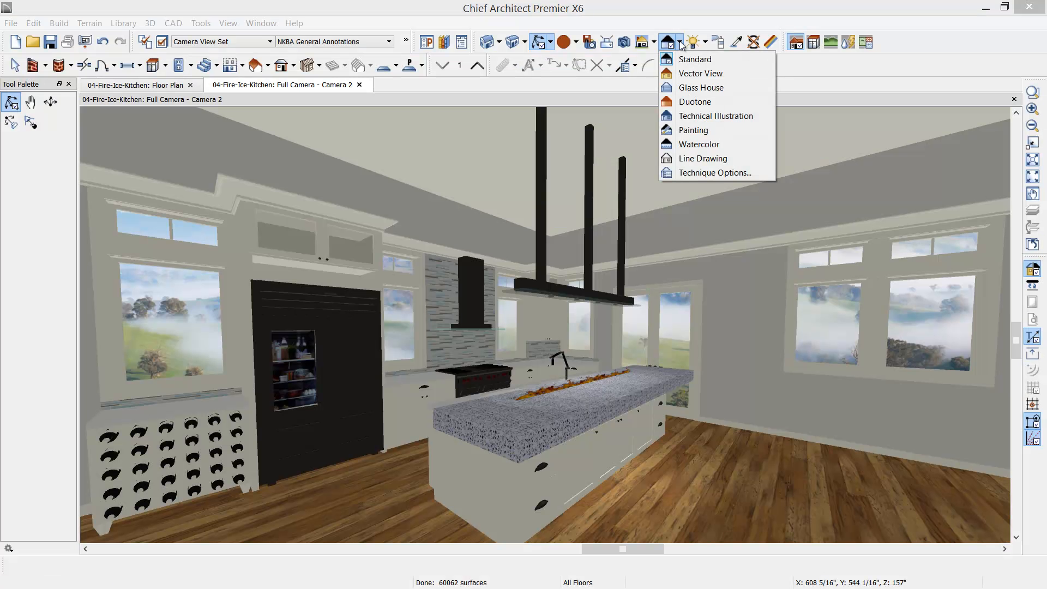
click(685, 73)
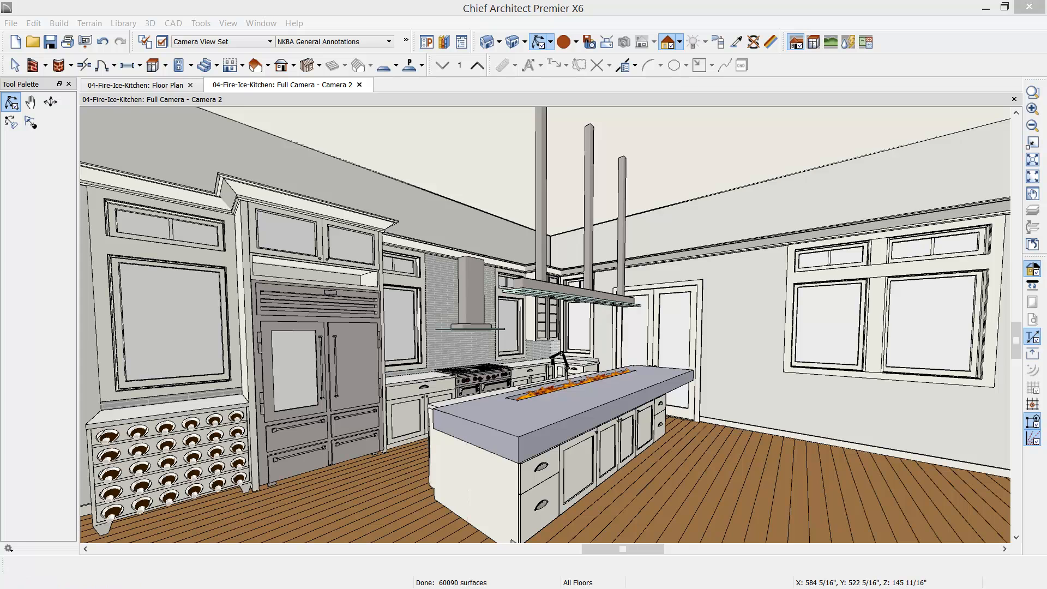
key(alt+Tab)
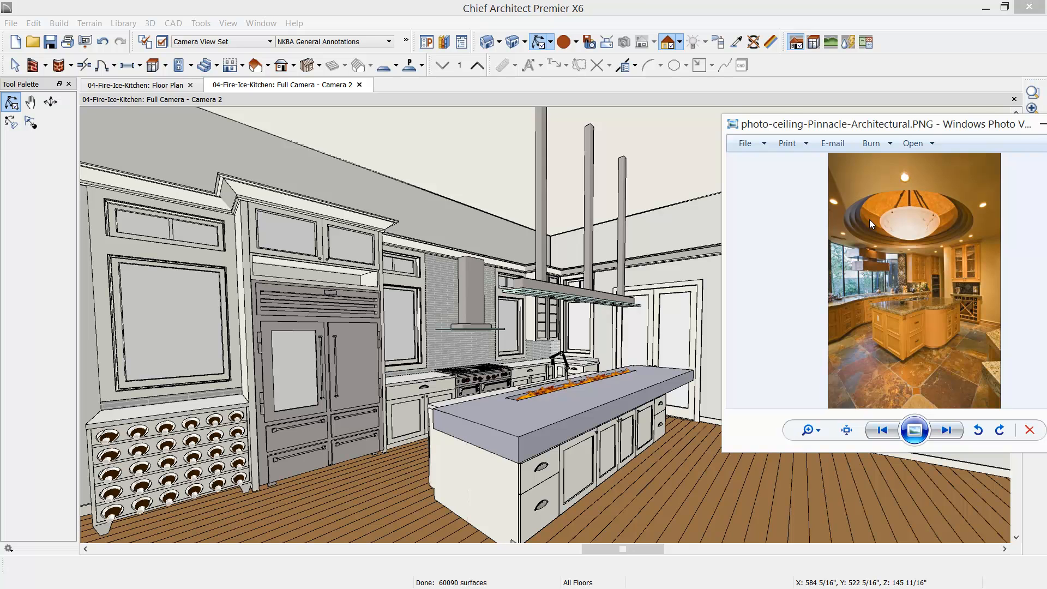
scroll(892, 203, up, 4)
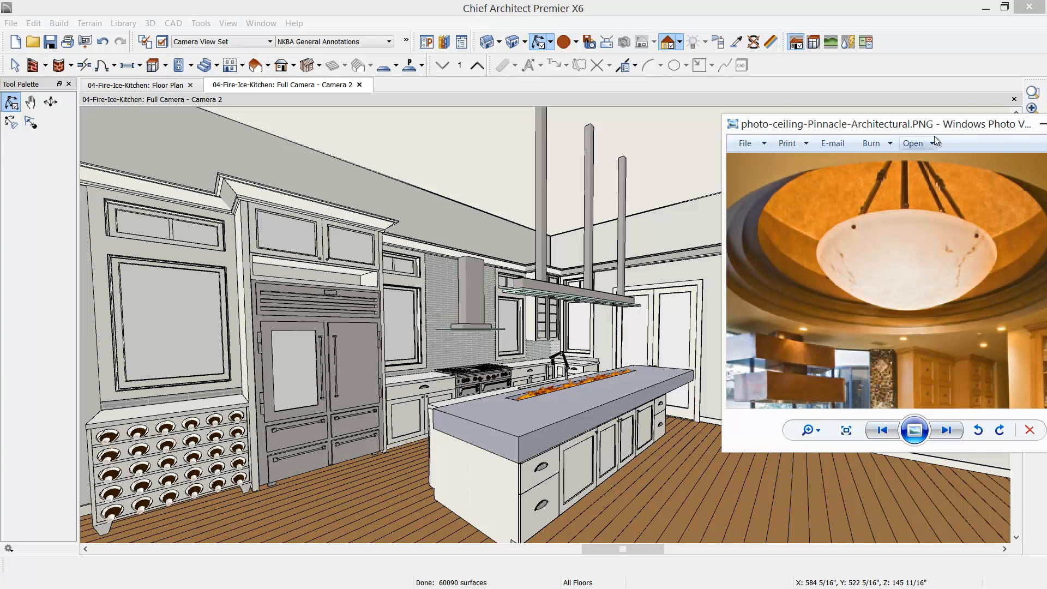
click(1042, 124)
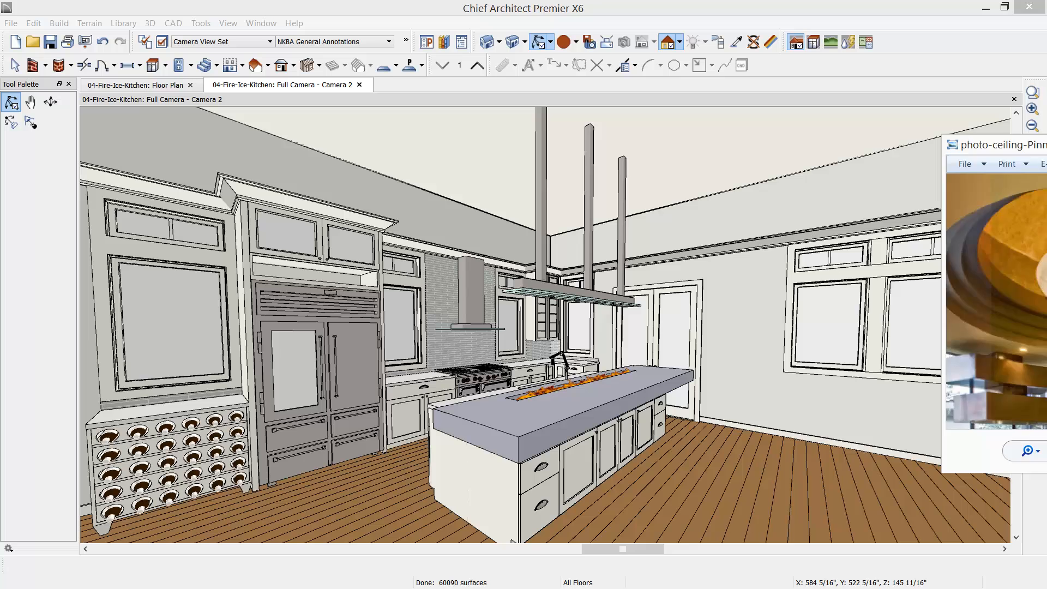
Tile the floor plan and the full camera view side by side, with the floor plan as the first pane.
click(310, 7)
key(alt+w)
key(v)
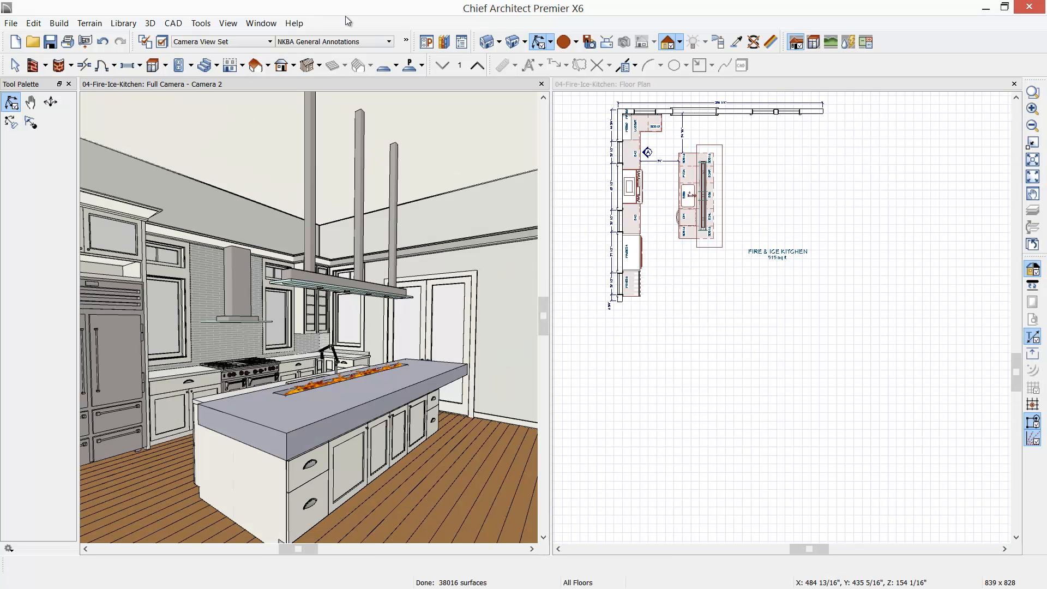
click(608, 85)
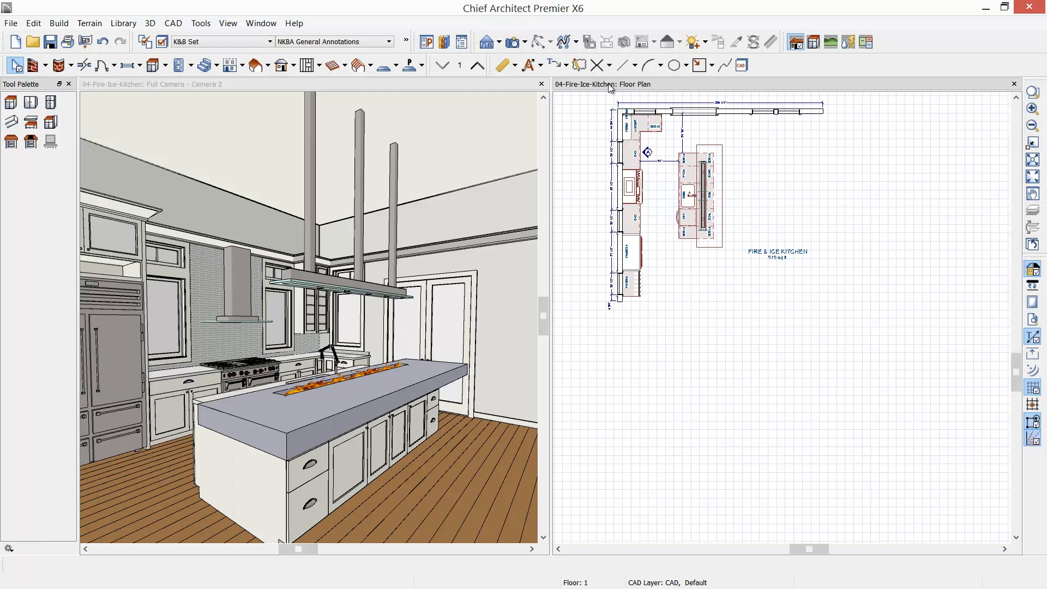
key(alt+w)
key(v)
scroll(240, 208, up, 3)
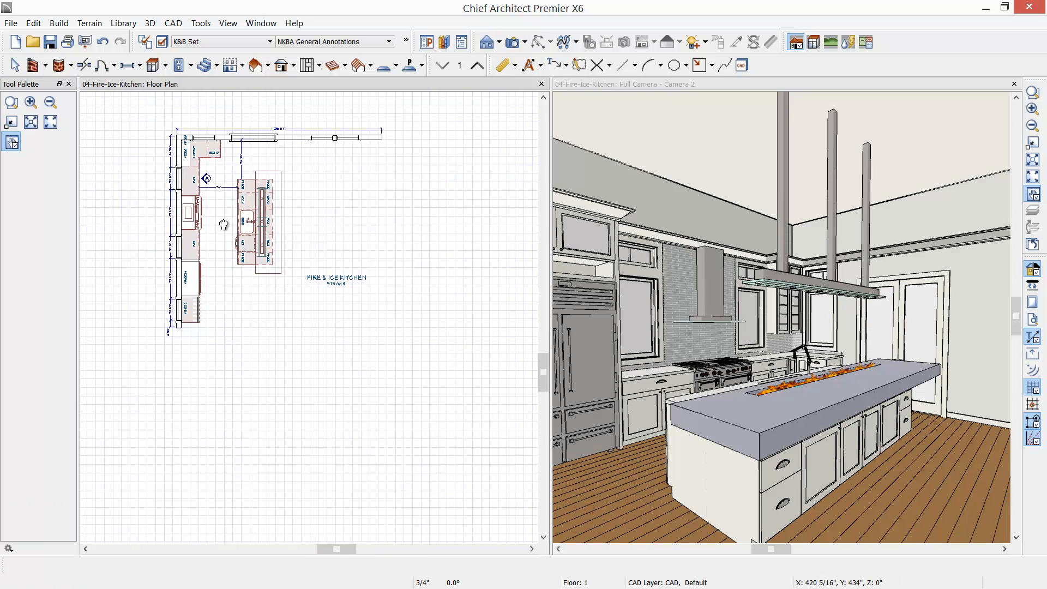
middle_drag(269, 214, 314, 232)
scroll(256, 272, up, 1)
key(space)
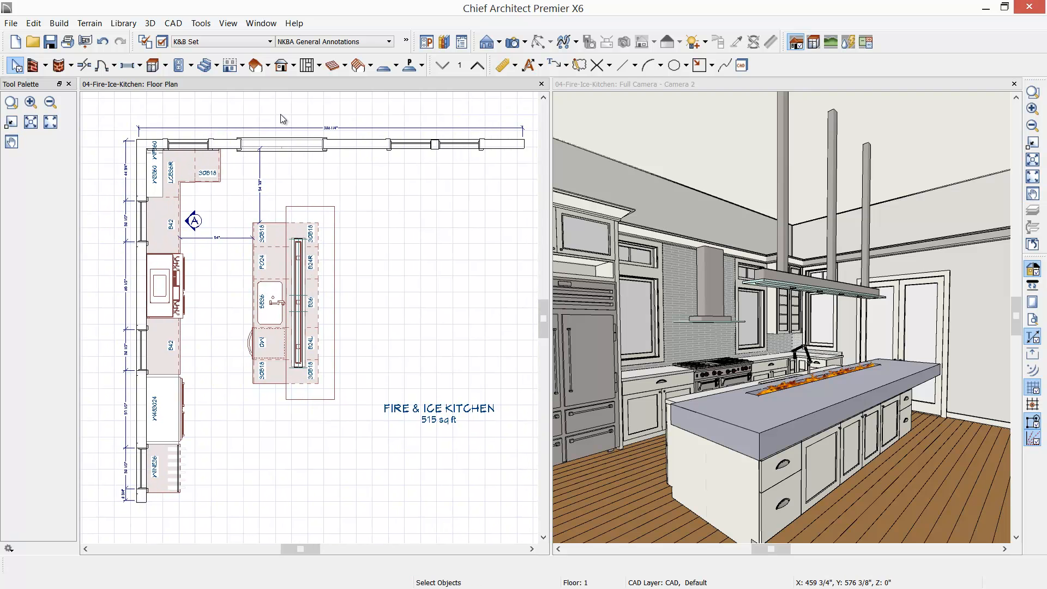
Place a soffit above the B42 base cabinet nearest the corner and stretch it along the wall into the room's corner.
click(153, 65)
click(11, 122)
click(157, 232)
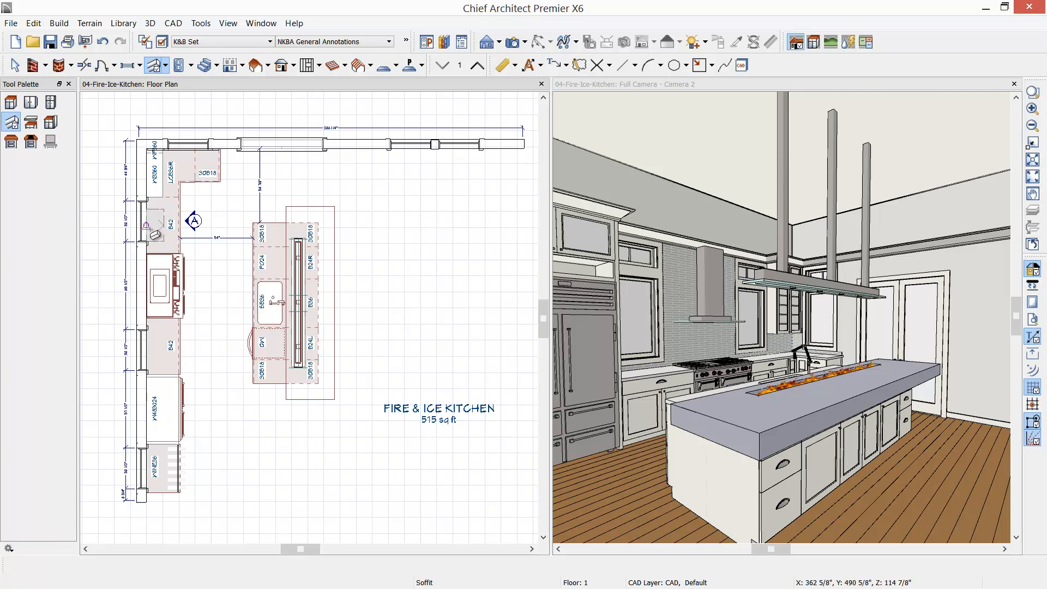
scroll(155, 232, up, 5)
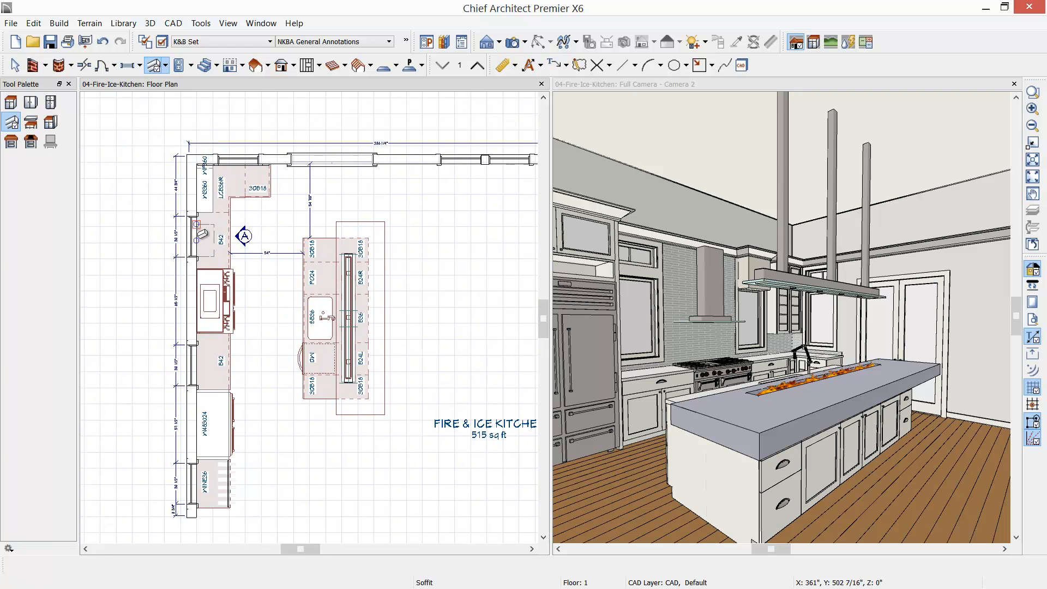
middle_drag(220, 229, 191, 288)
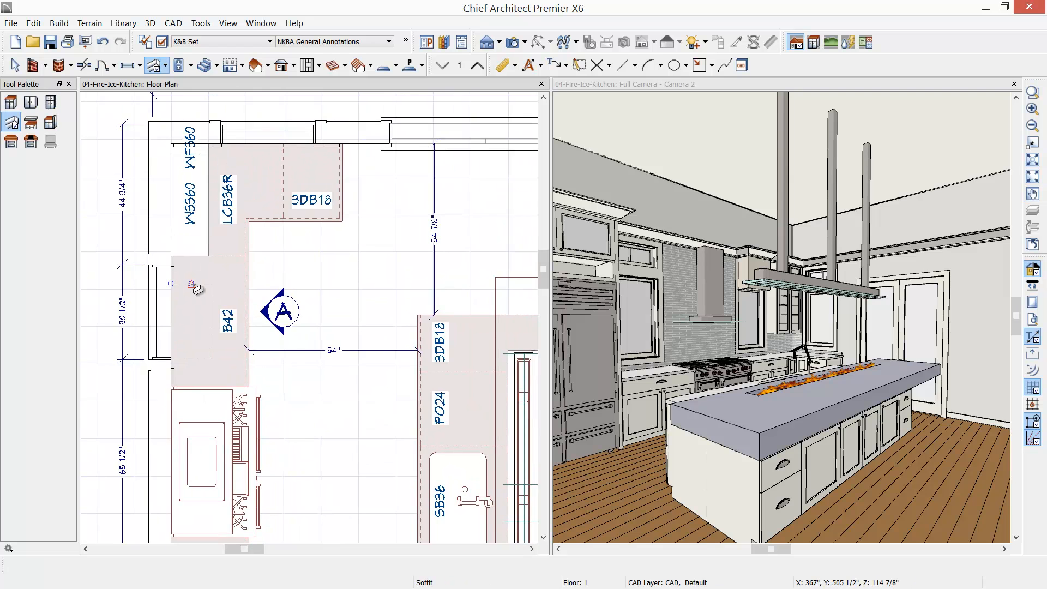
click(192, 283)
drag(201, 198, 203, 144)
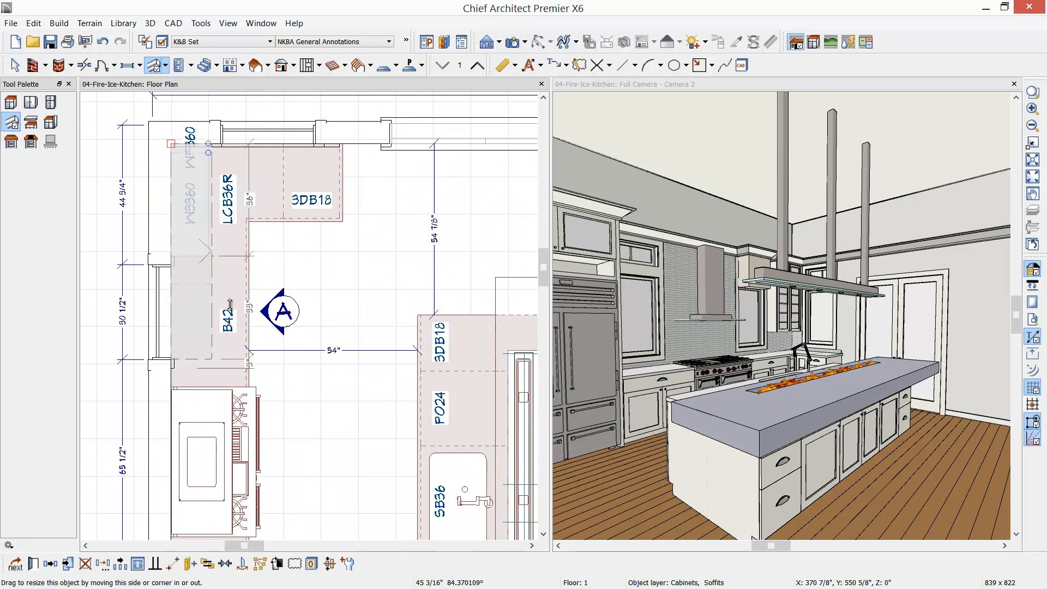
Extend the soffit along the cabinet wall past the wine rack to about 260" long and deepen it to about 49".
scroll(275, 424, down, 3)
middle_drag(273, 426, 272, 353)
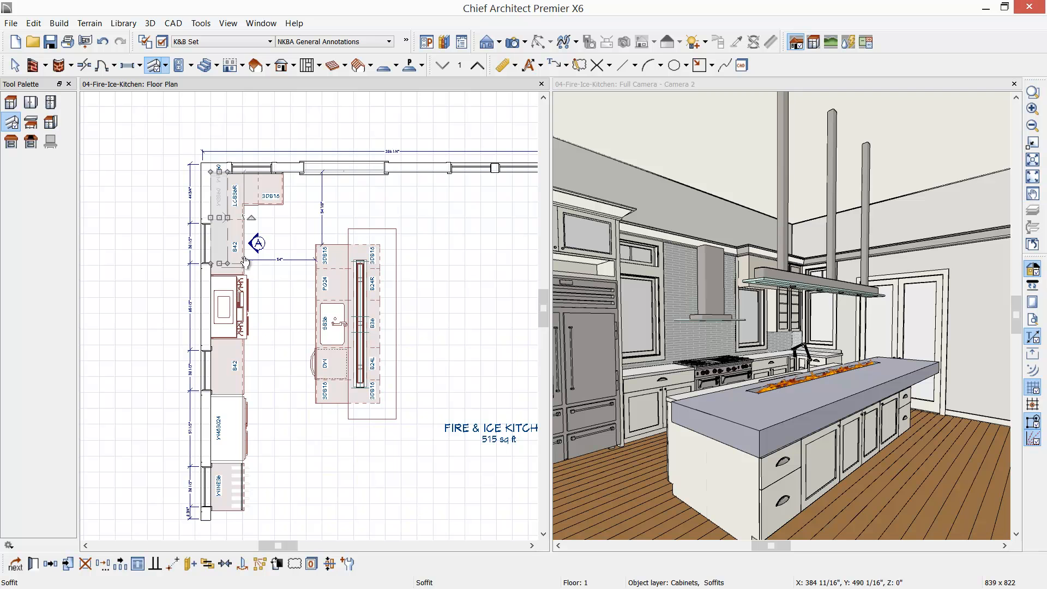
drag(219, 264, 229, 515)
scroll(222, 355, up, 2)
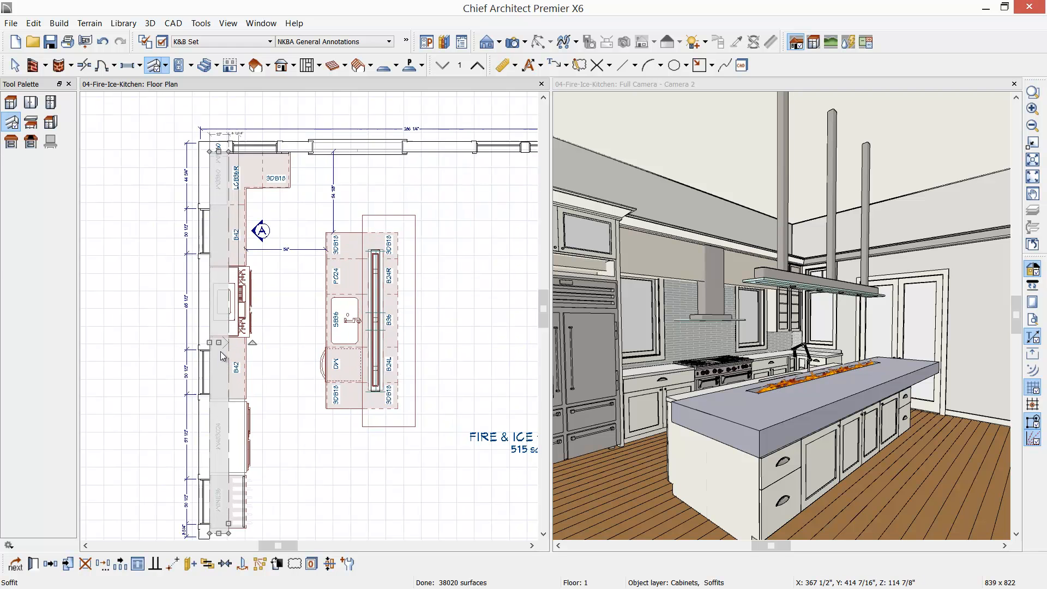
scroll(227, 362, up, 2)
drag(235, 315, 333, 315)
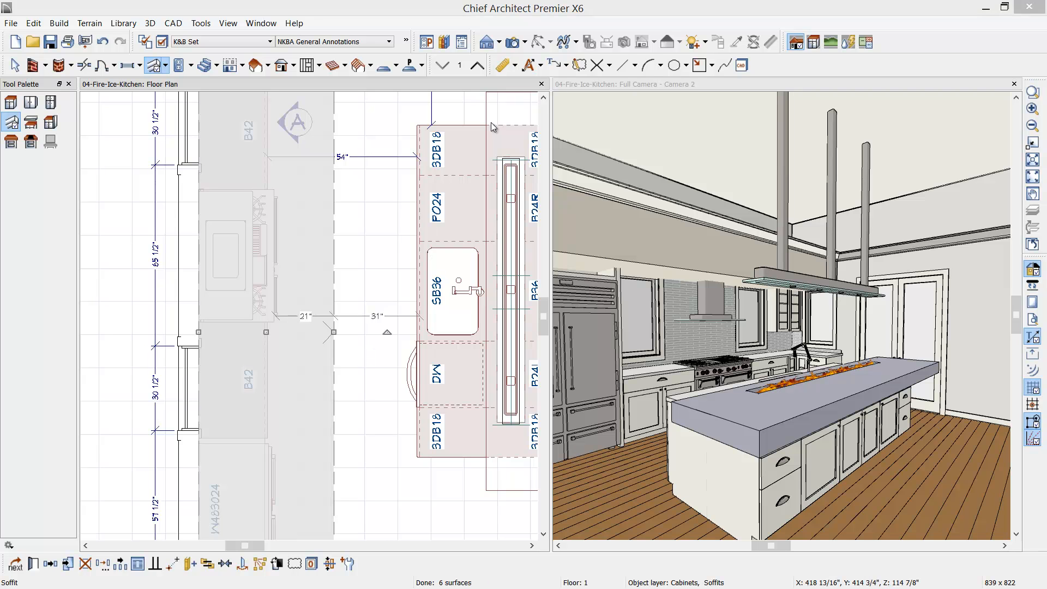
Set the soffit to 35" high and 54" deep, with its bottom 120" above the floor.
double_click(333, 315)
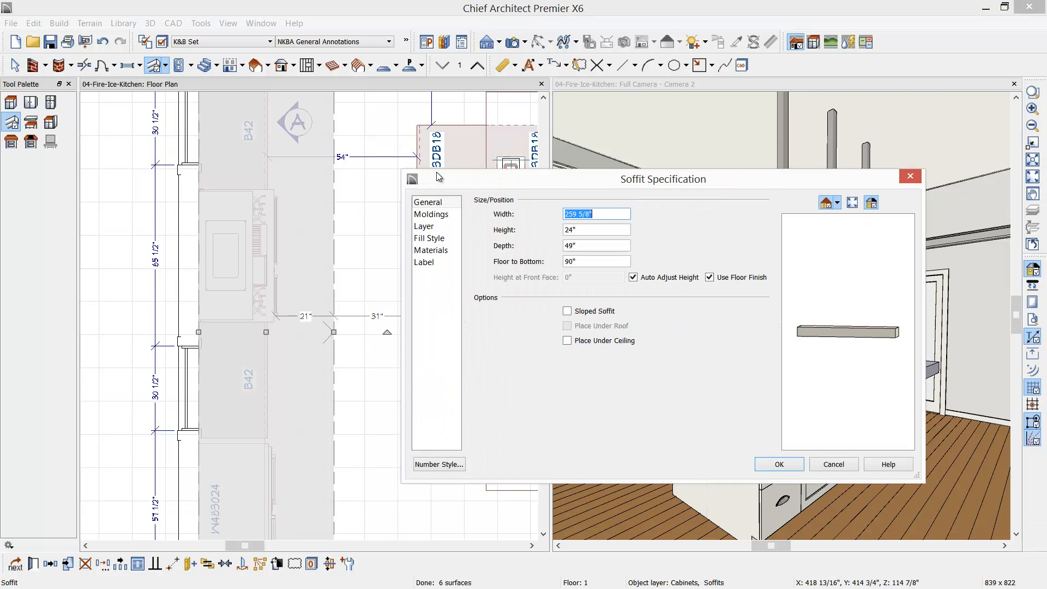
drag(453, 177, 440, 133)
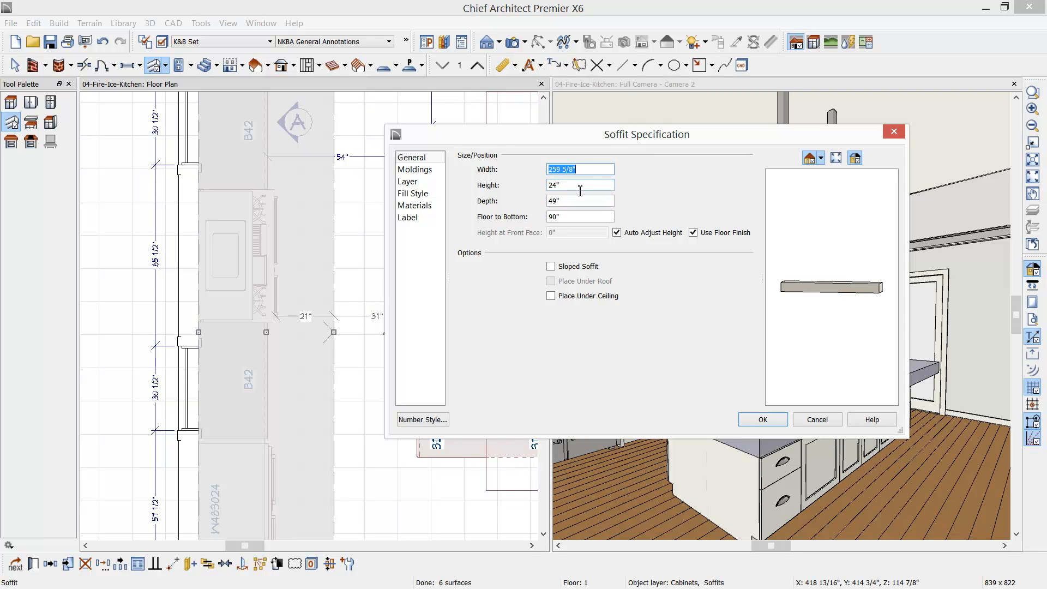
key(Tab)
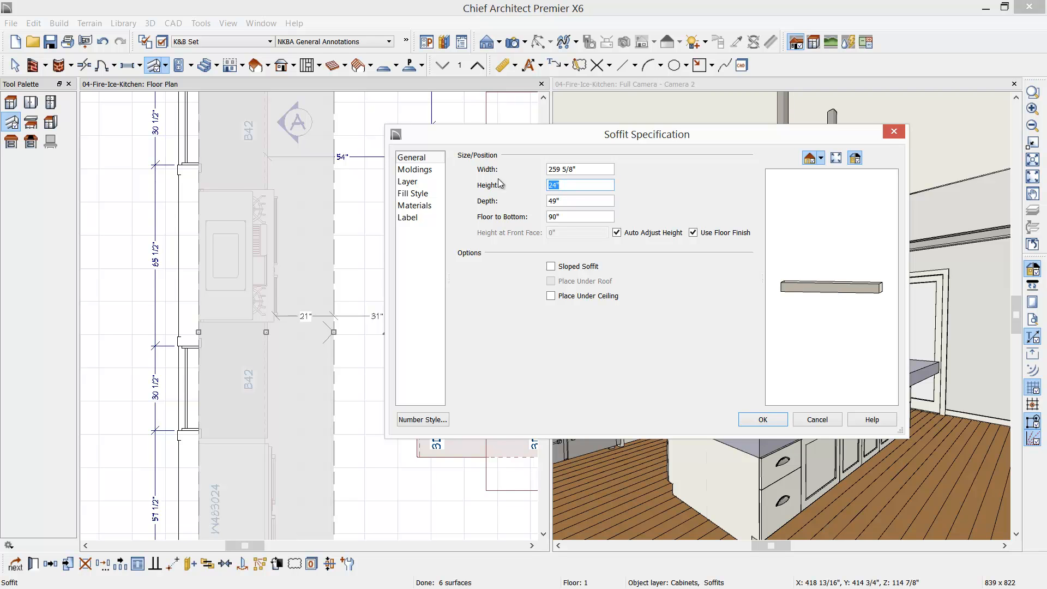
text(35)
key(Tab)
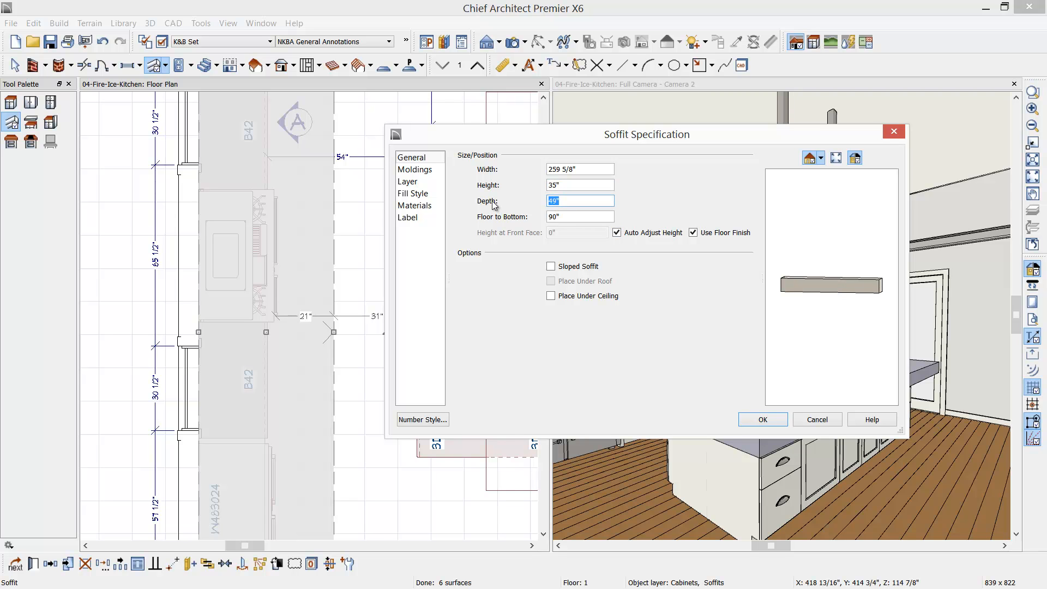
text(54)
key(Tab)
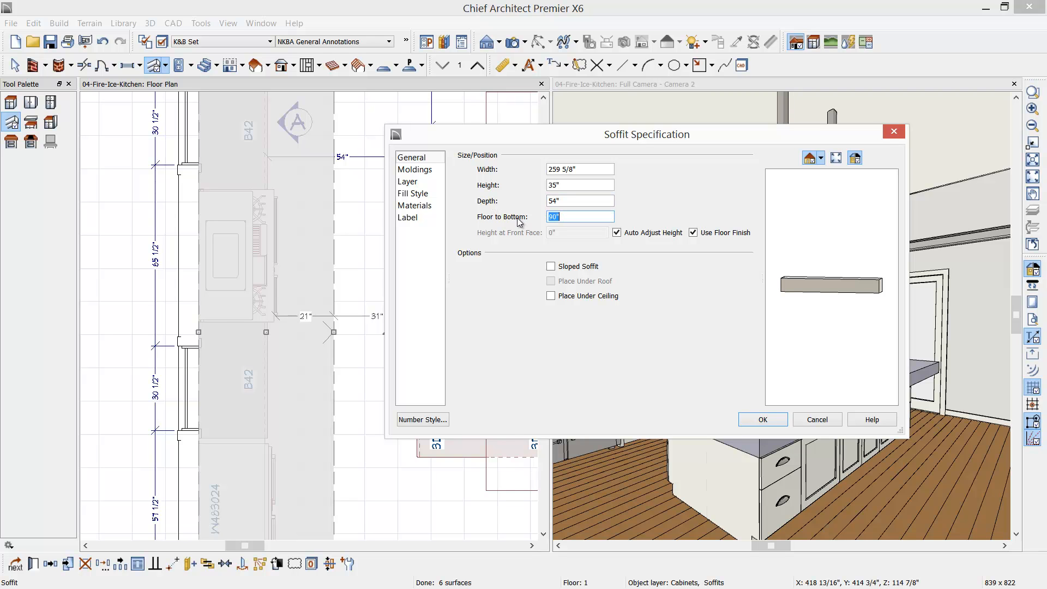
text(120)
click(774, 420)
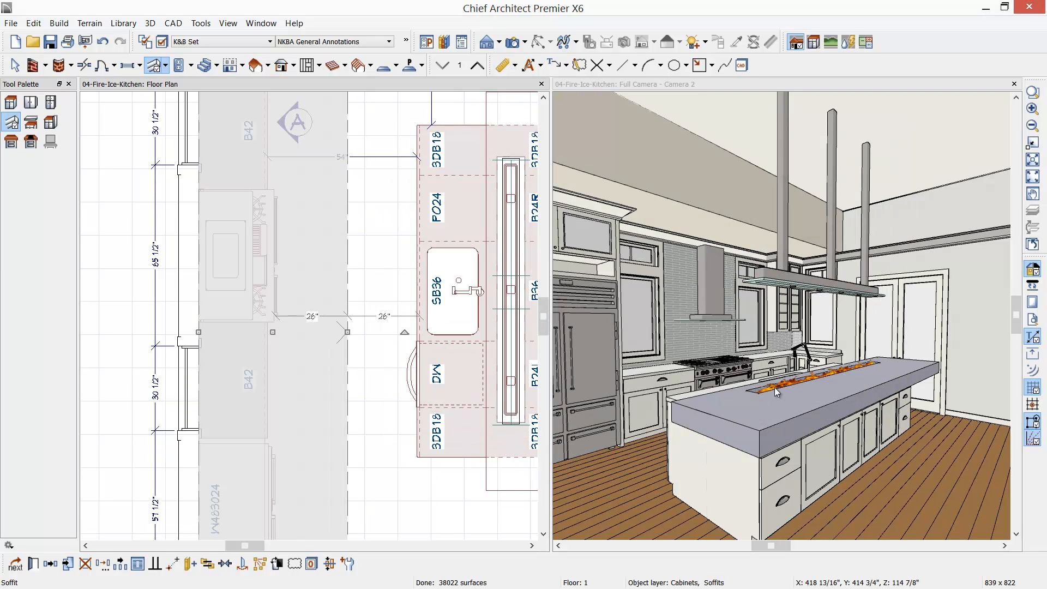
Change the soffit's height to 15" and raise its bottom to 140" above the floor.
double_click(777, 311)
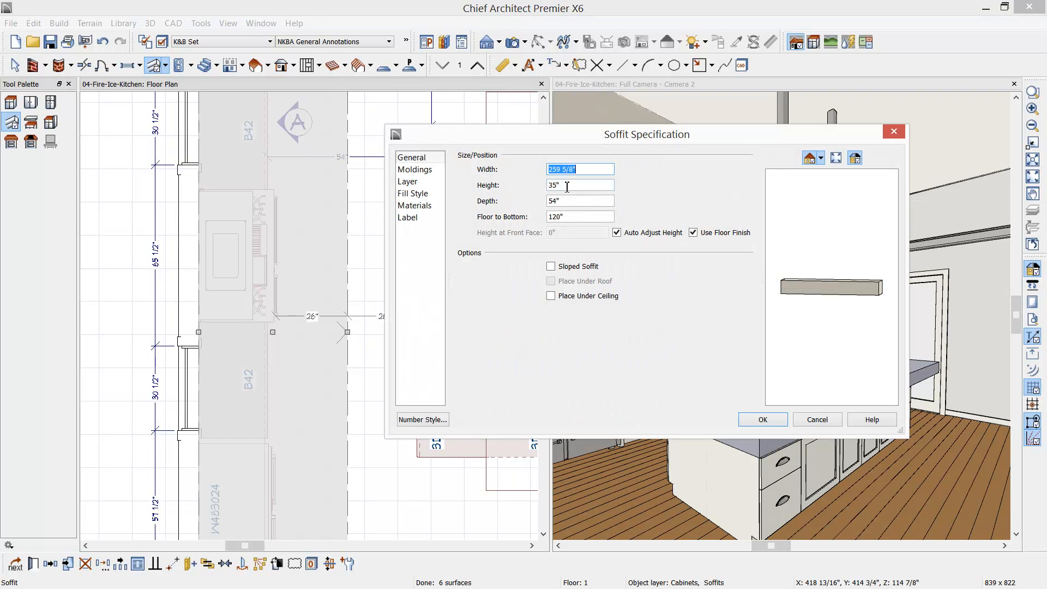
drag(559, 185, 529, 185)
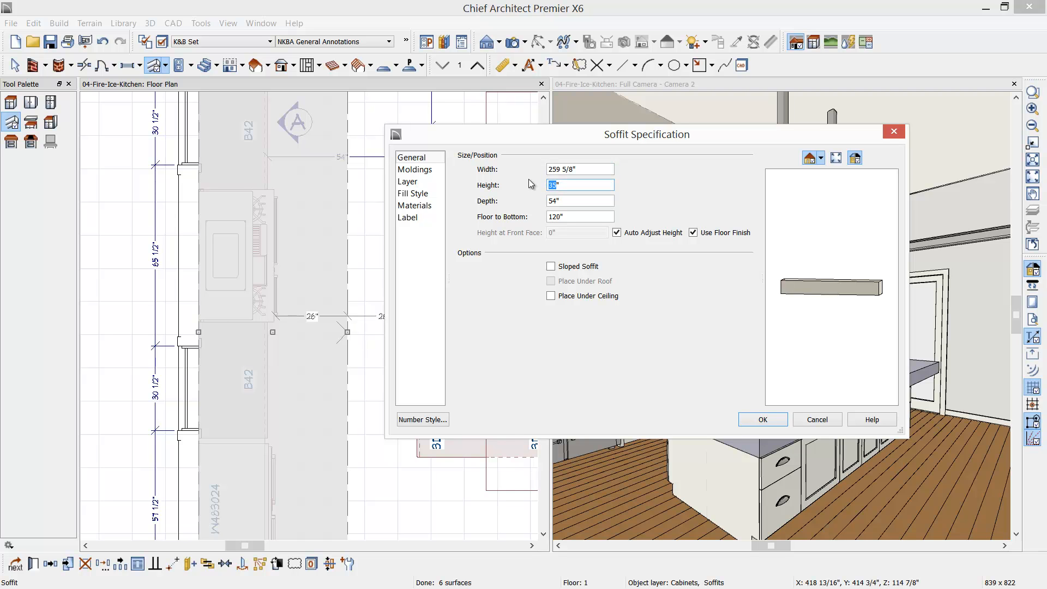
text(15)
click(557, 217)
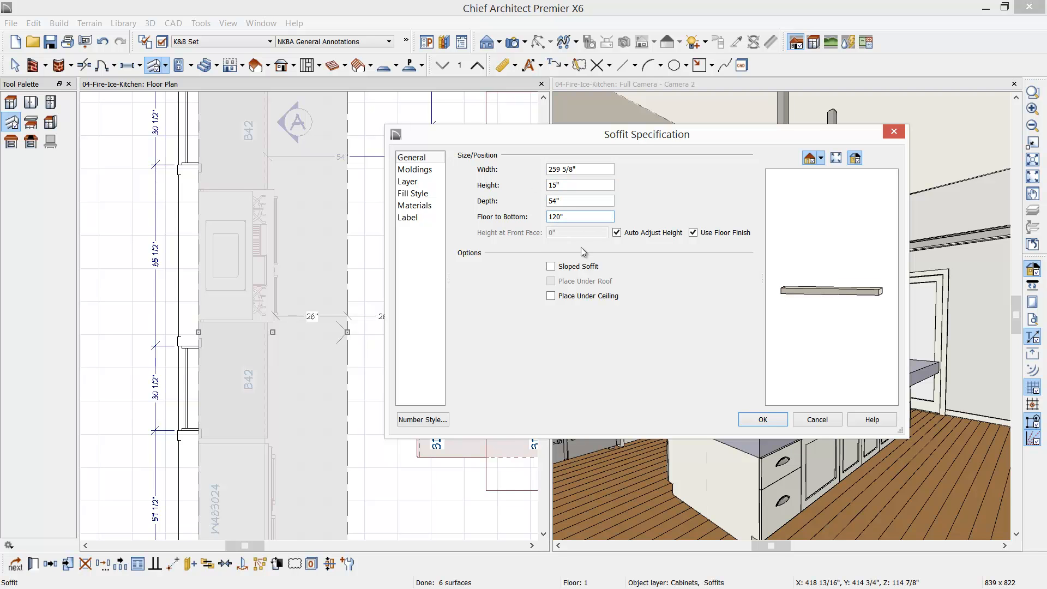
click(758, 421)
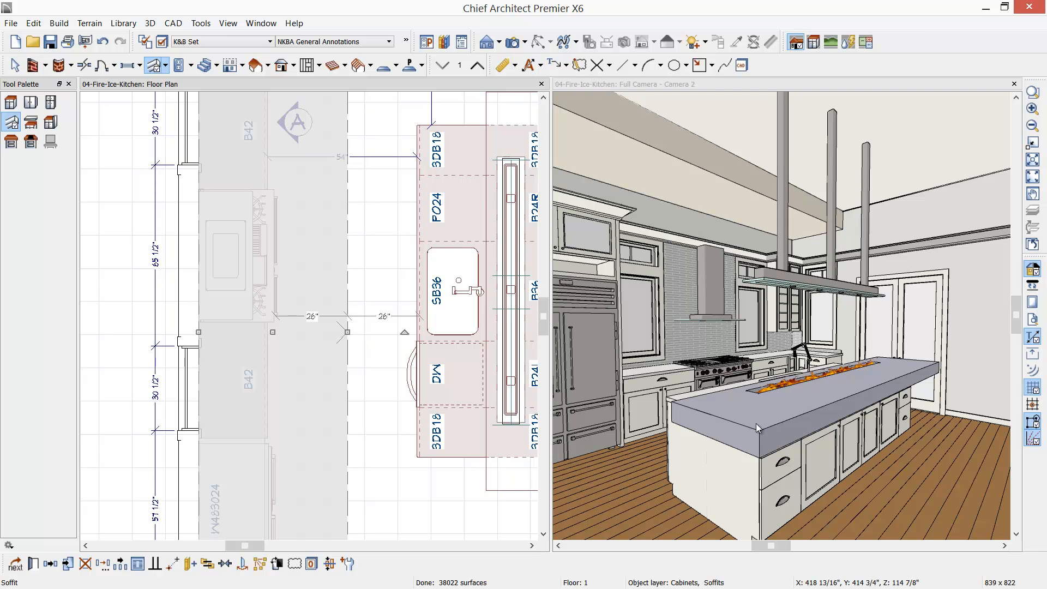
Increase the soffit's depth so its front edge sits 22" from the island.
double_click(348, 332)
click(573, 201)
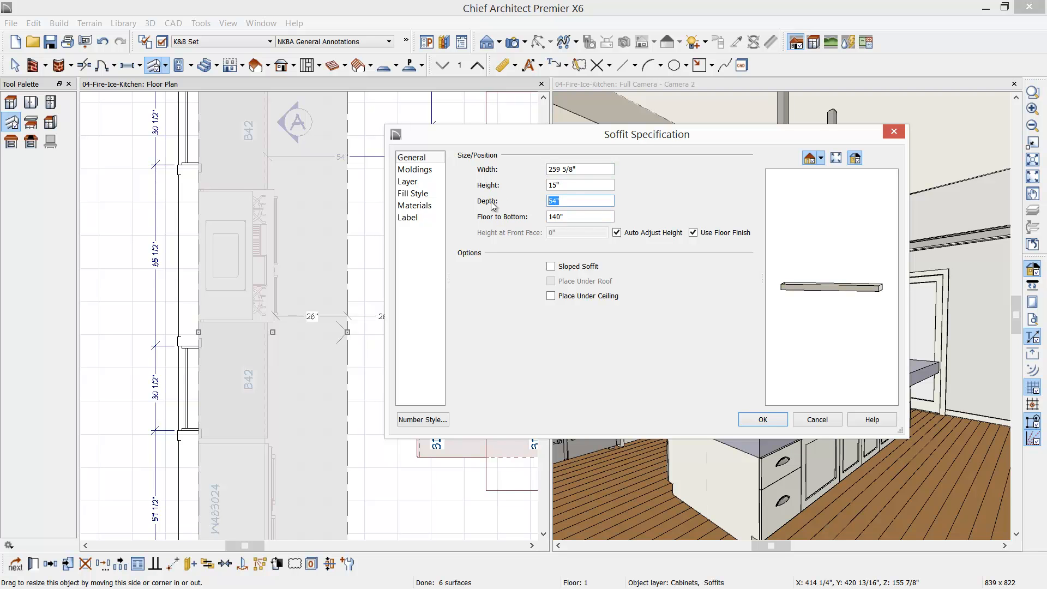
text(90)
key(Return)
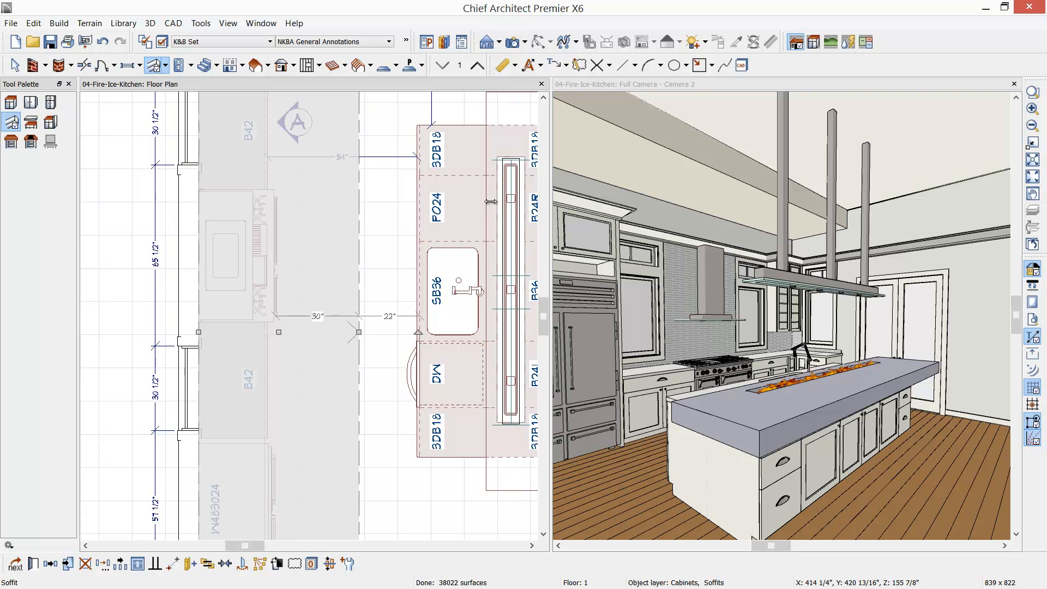
Copy the cabinet-wall soffit to the opposite side of the room, beyond the island.
double_click(457, 81)
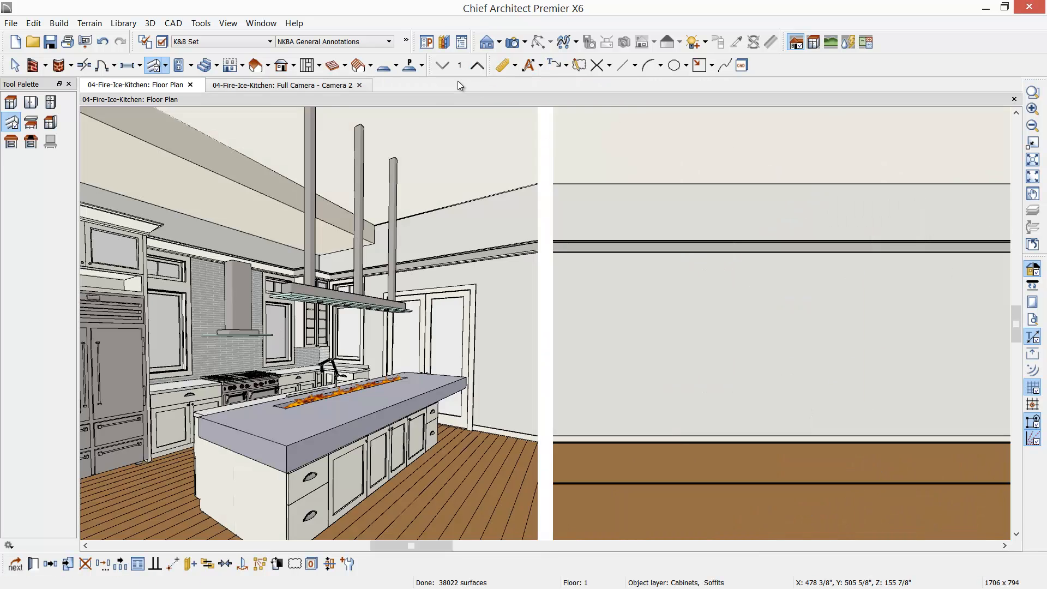
scroll(582, 188, down, 6)
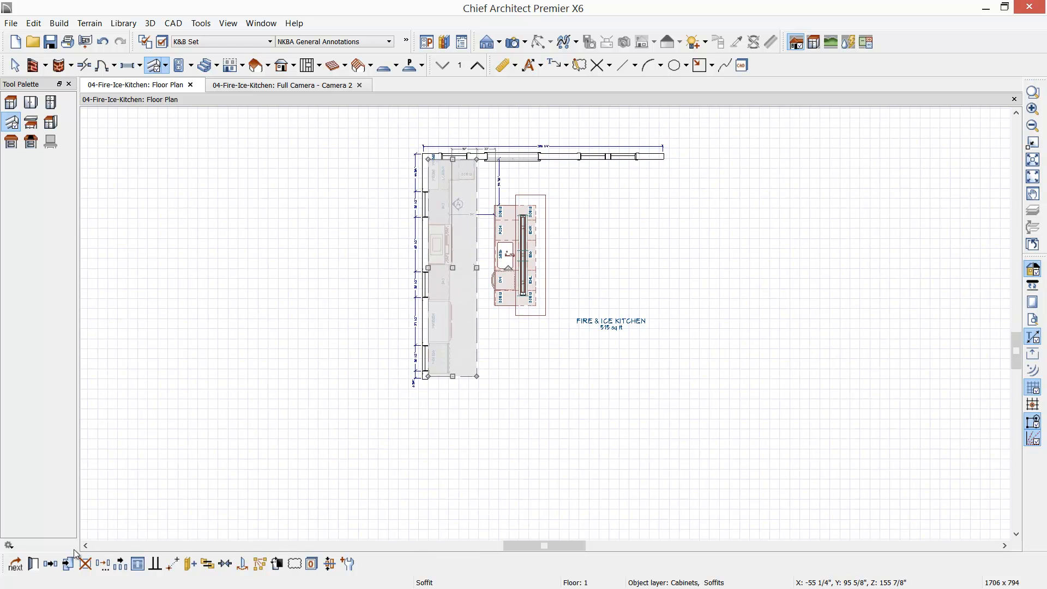
click(53, 567)
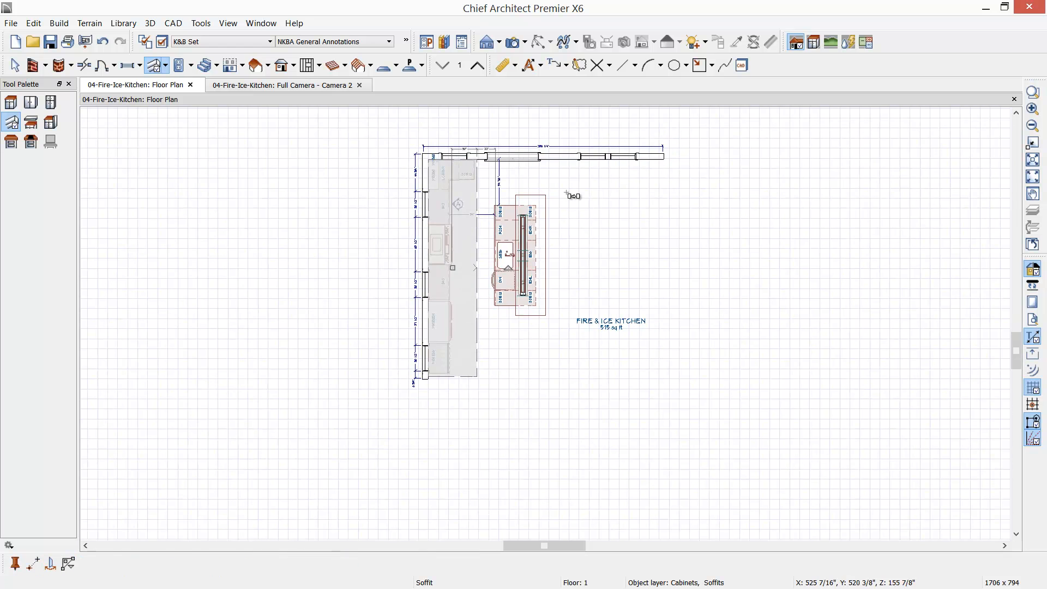
click(51, 566)
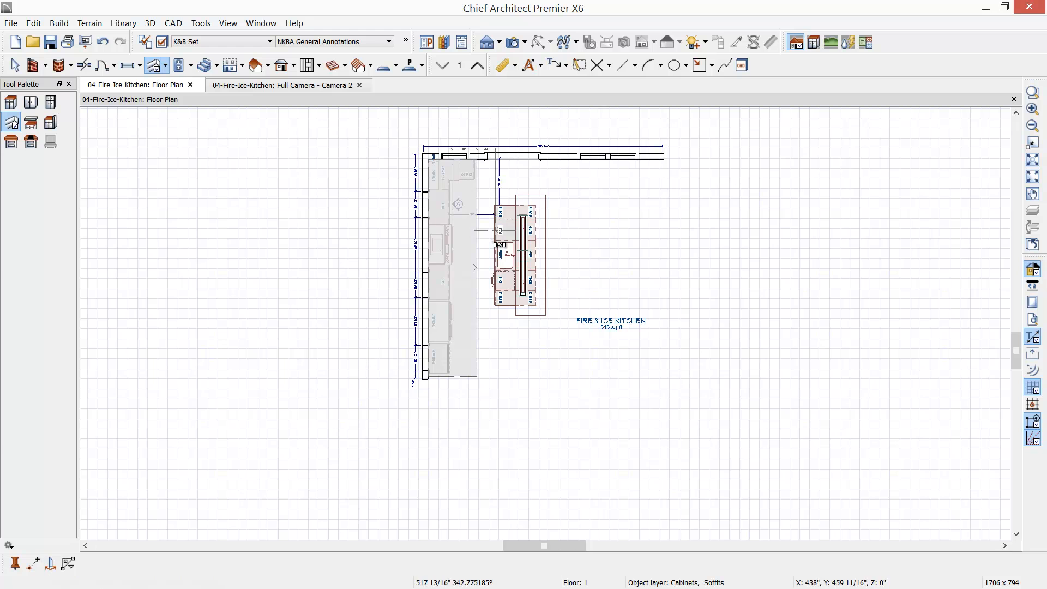
click(554, 186)
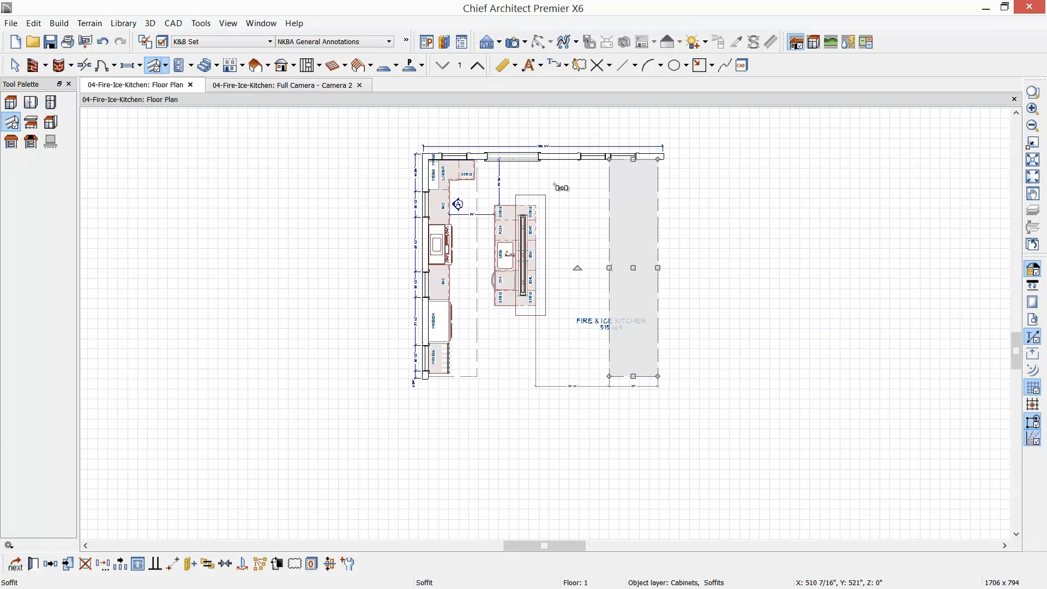
Place another copy of the soffit against the wall with the doors and windows.
click(50, 563)
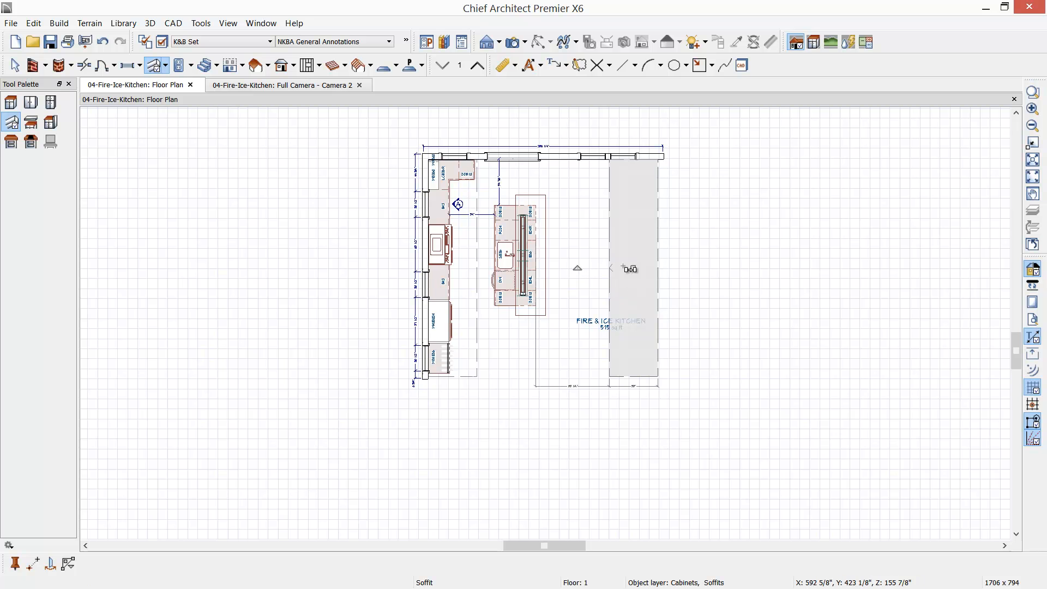
drag(630, 269, 569, 147)
scroll(562, 279, up, 1)
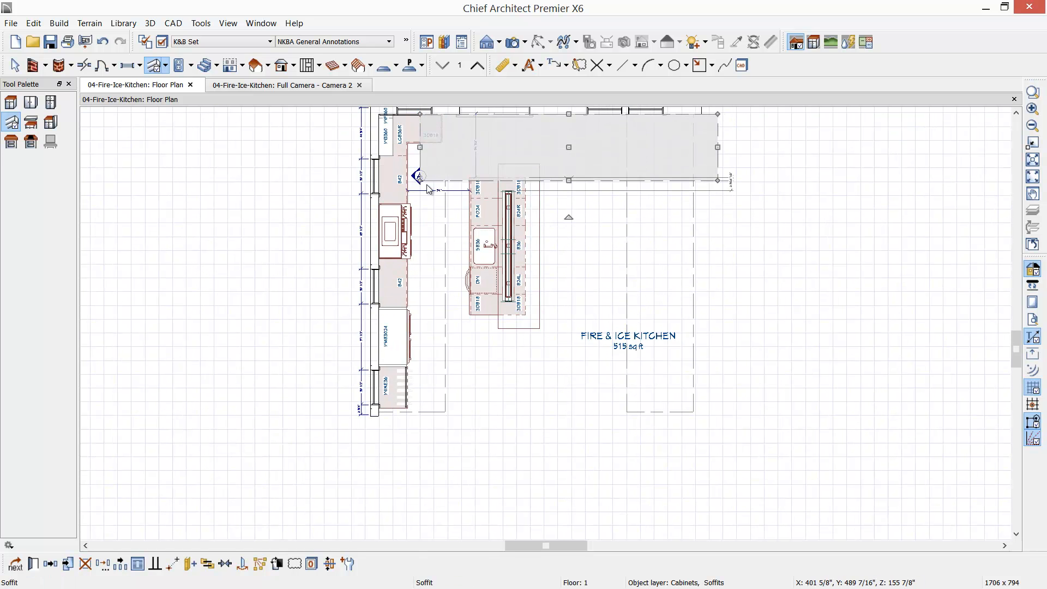
Resize the window-wall soffit so both its ends meet the inner edges of the two side soffits.
middle_drag(427, 184, 433, 276)
drag(426, 240, 451, 244)
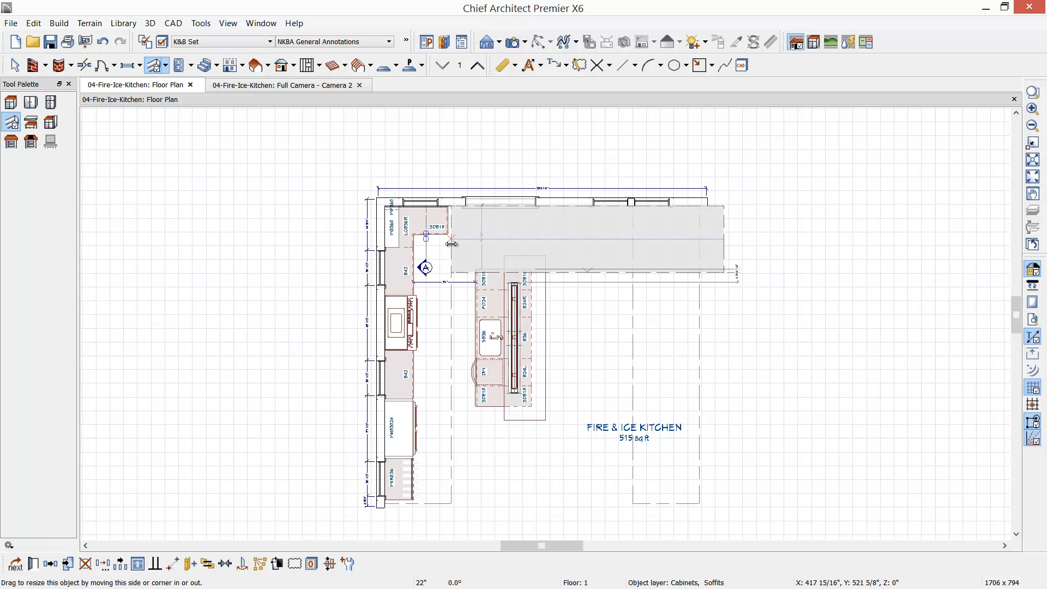
drag(723, 242, 632, 240)
scroll(627, 295, down, 1)
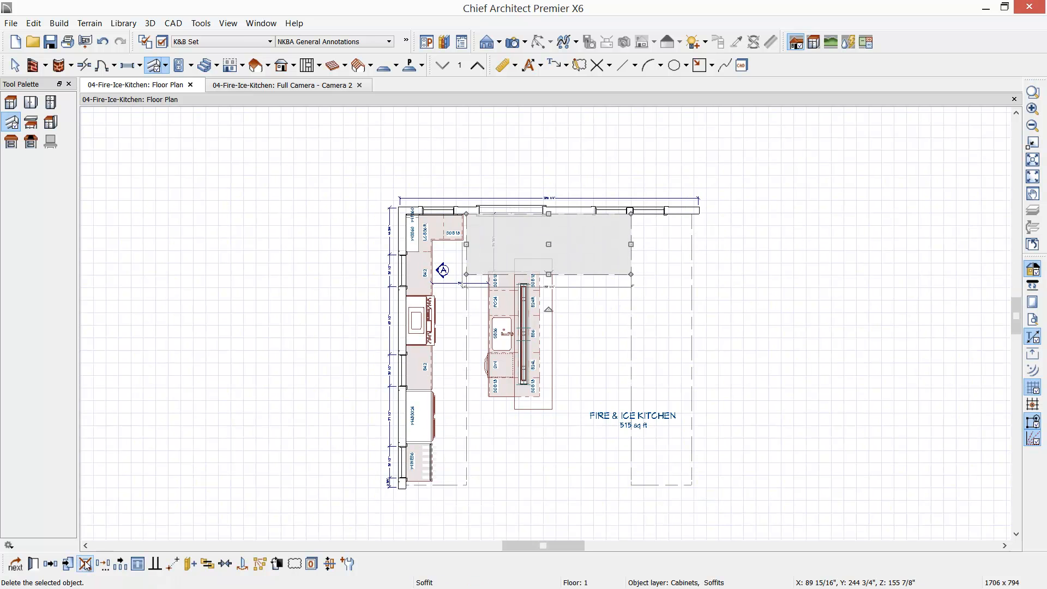
Copy the spanning soffit to the open side of the room facing the window wall, between the two side soffits.
click(50, 565)
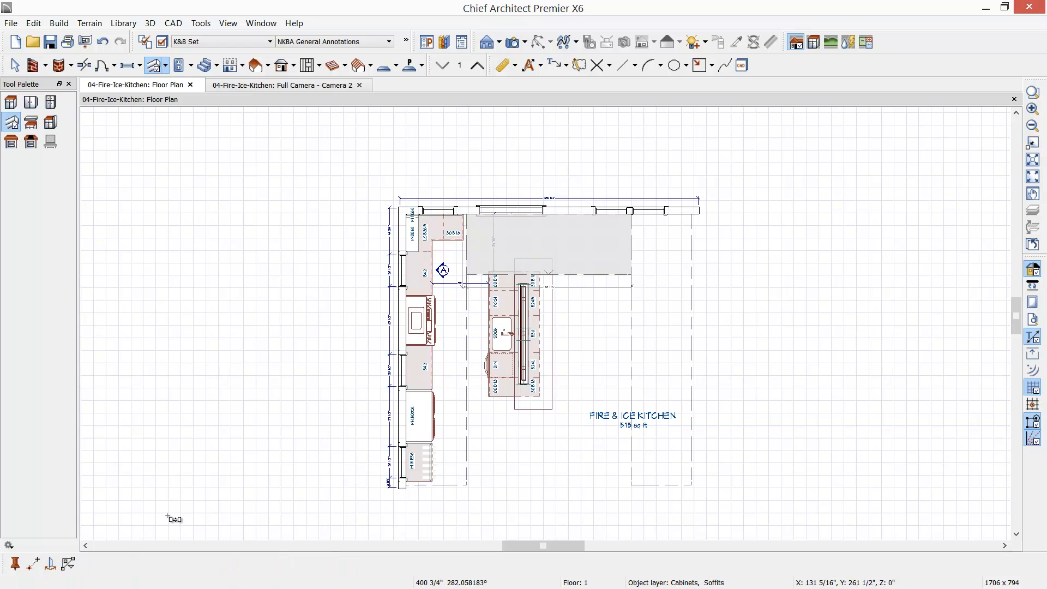
click(598, 341)
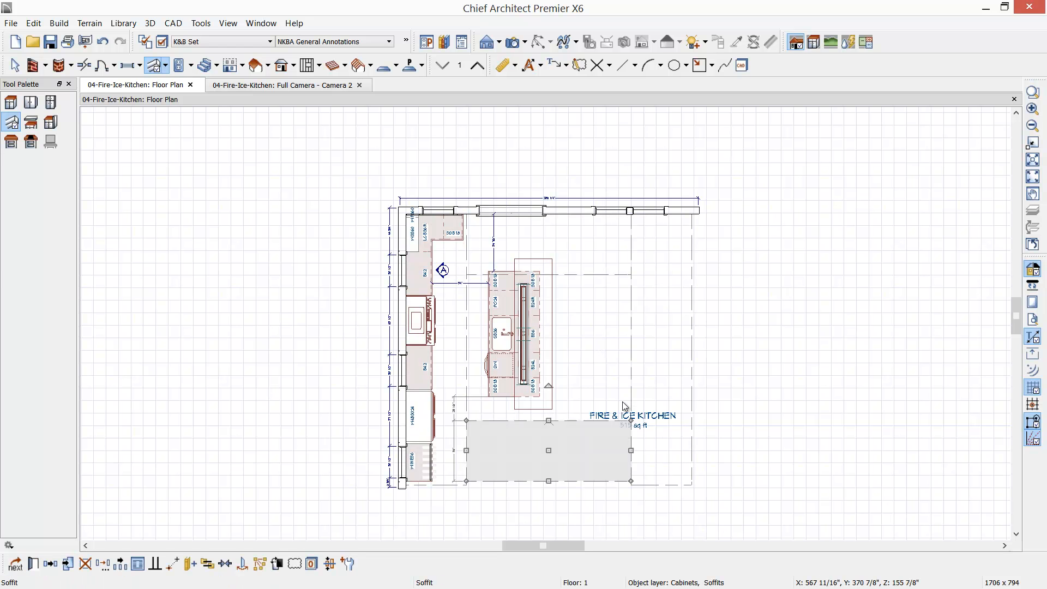
key(Escape)
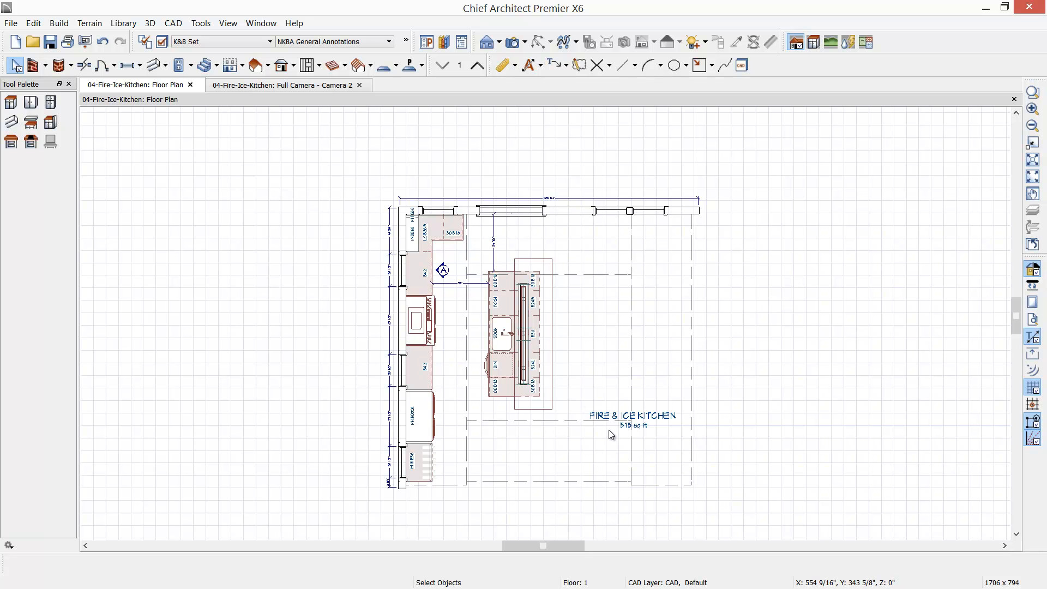
scroll(587, 419, up, 1)
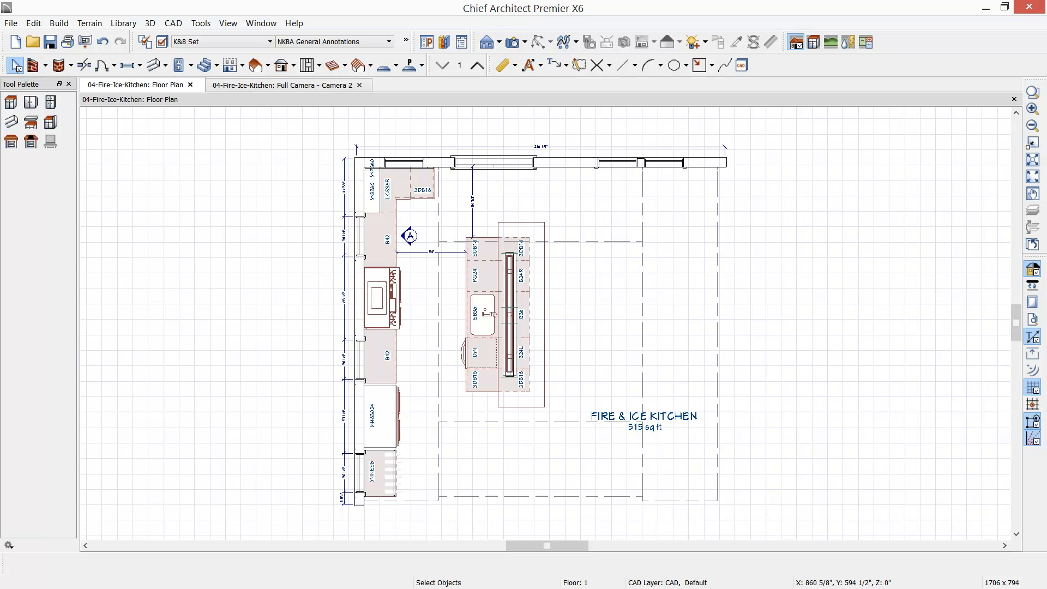
Close the reference rendering and, in the 04a-Fire-Ice-Kitchen plan, draw a rectangular polyline solid about 275" wide that fills the room.
drag(1046, 218, 715, 175)
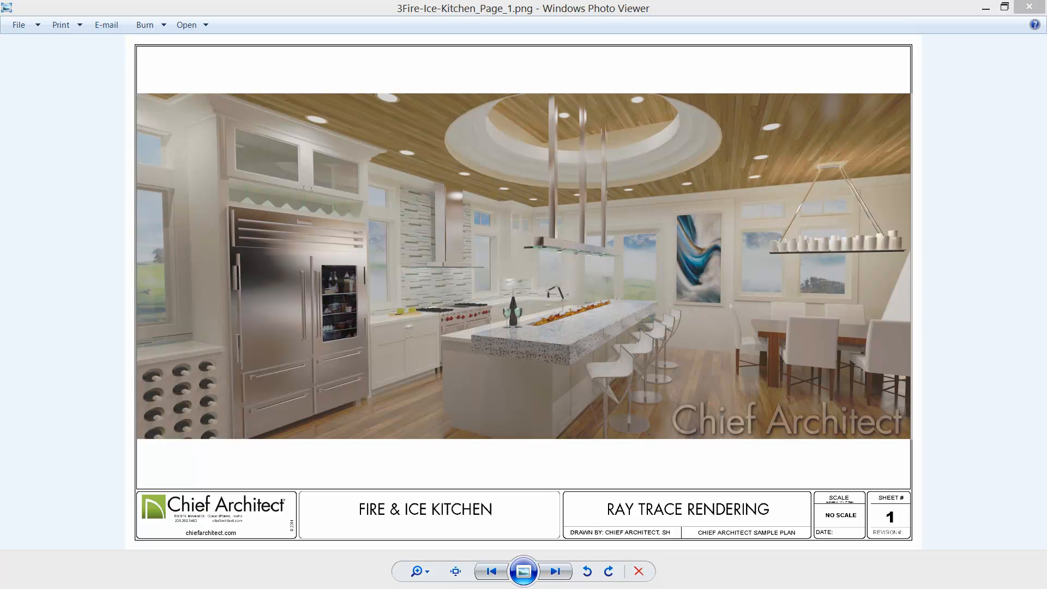
click(1030, 6)
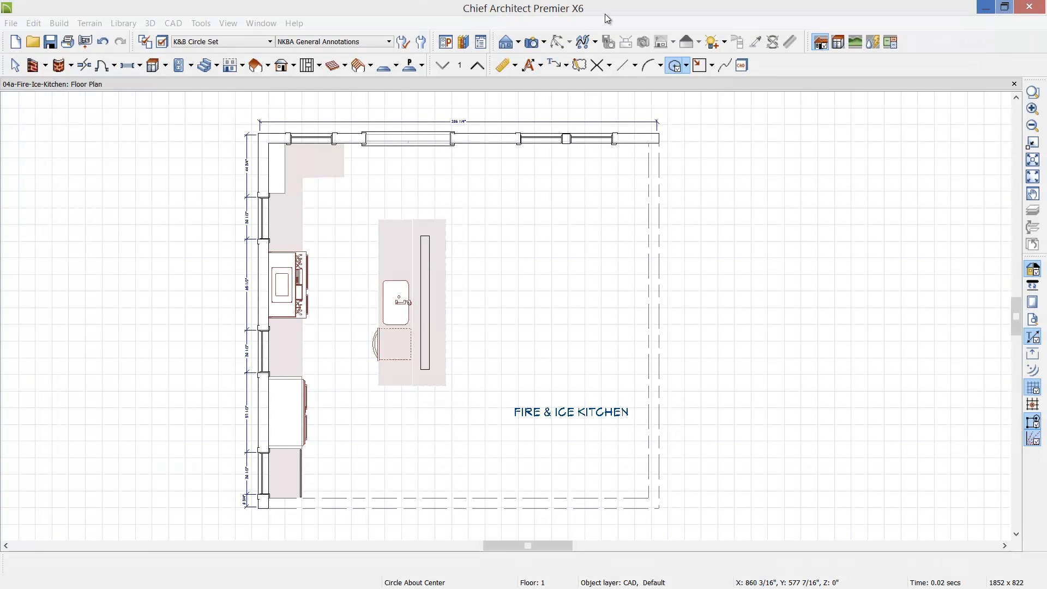
click(409, 66)
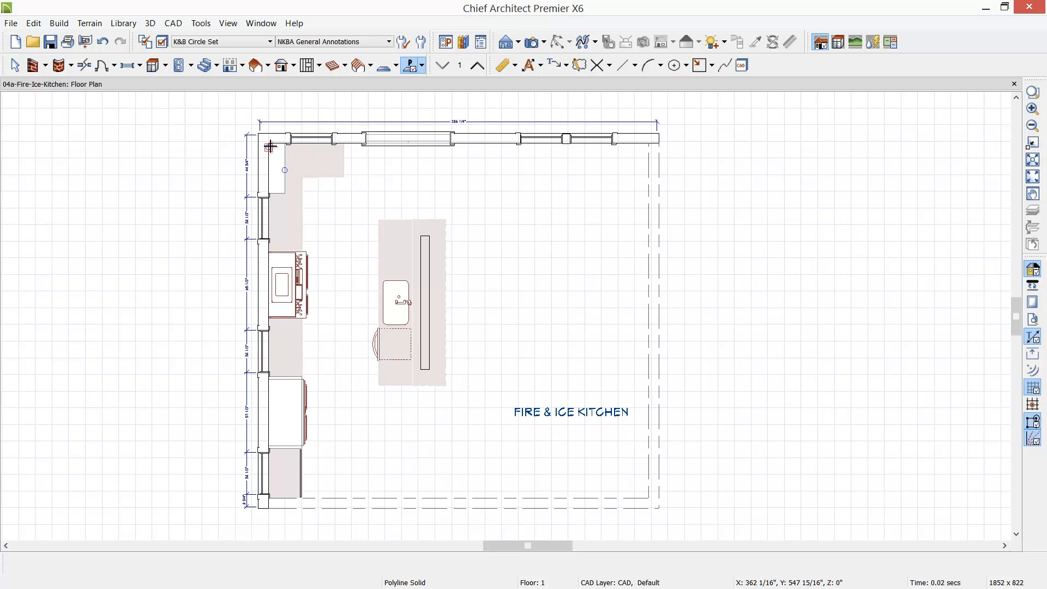
drag(269, 143, 651, 499)
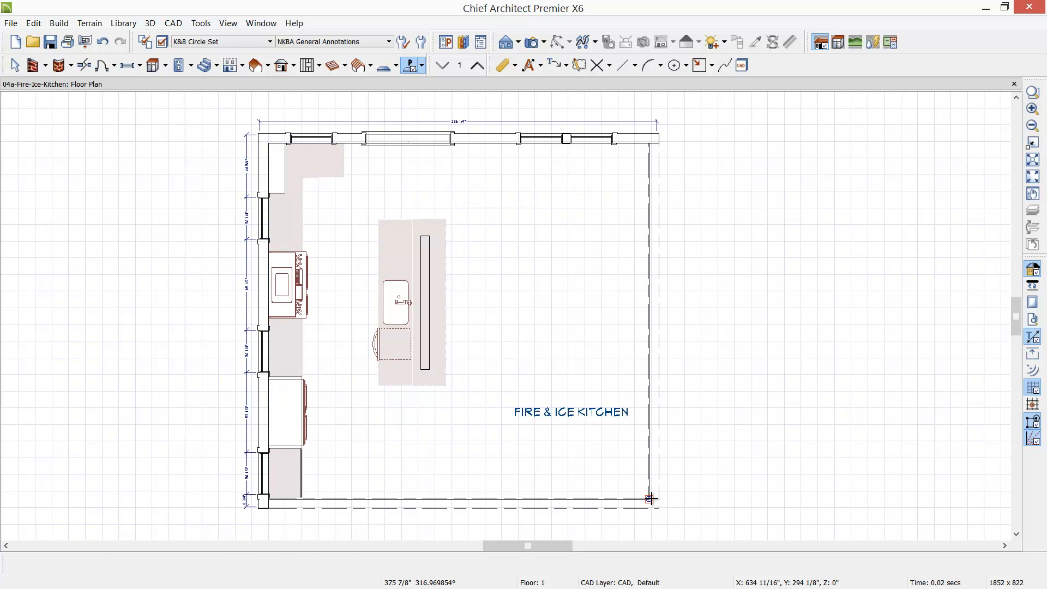
click(650, 500)
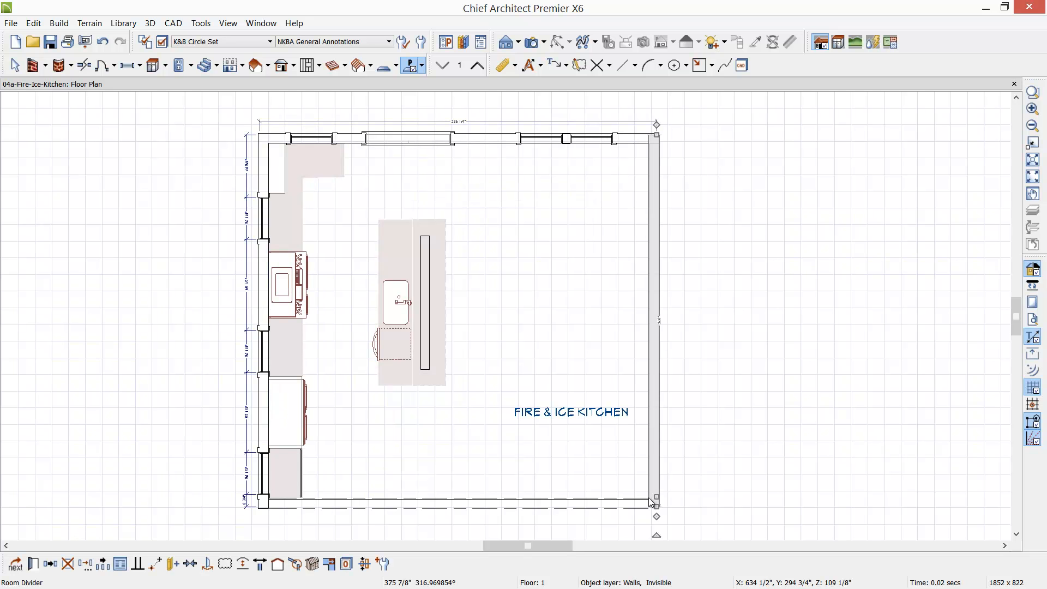
click(650, 500)
click(653, 502)
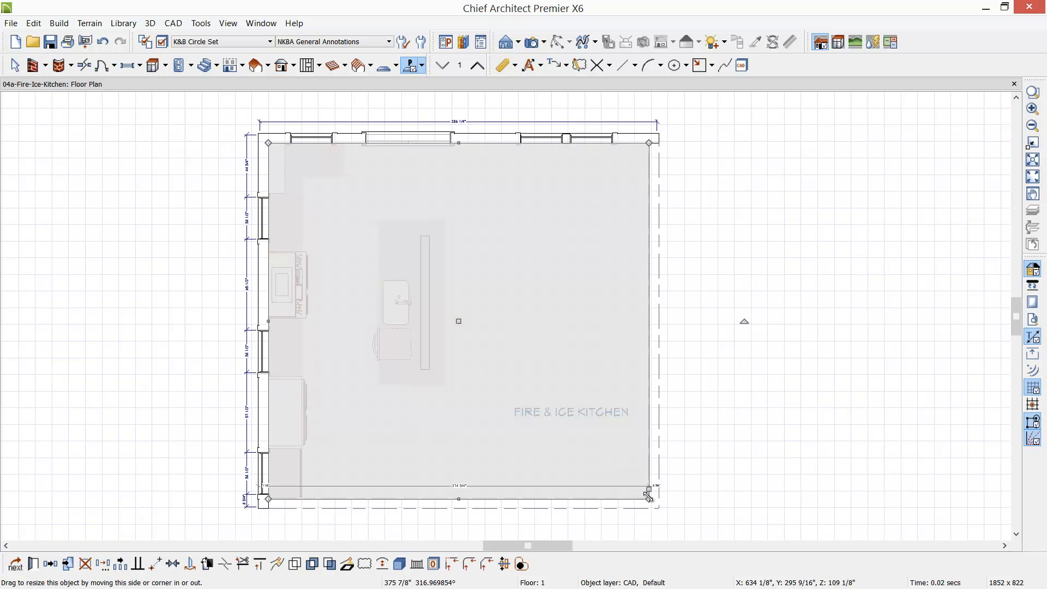
Set the polyline solid's elevation at top to 140 7/8" and its thickness to 20".
double_click(653, 502)
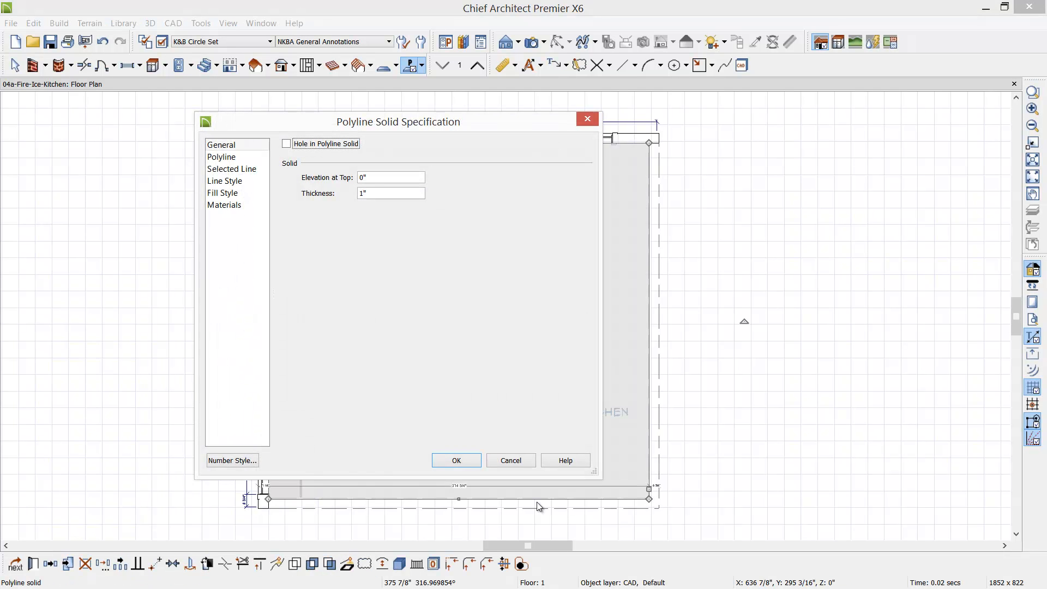
key(Tab)
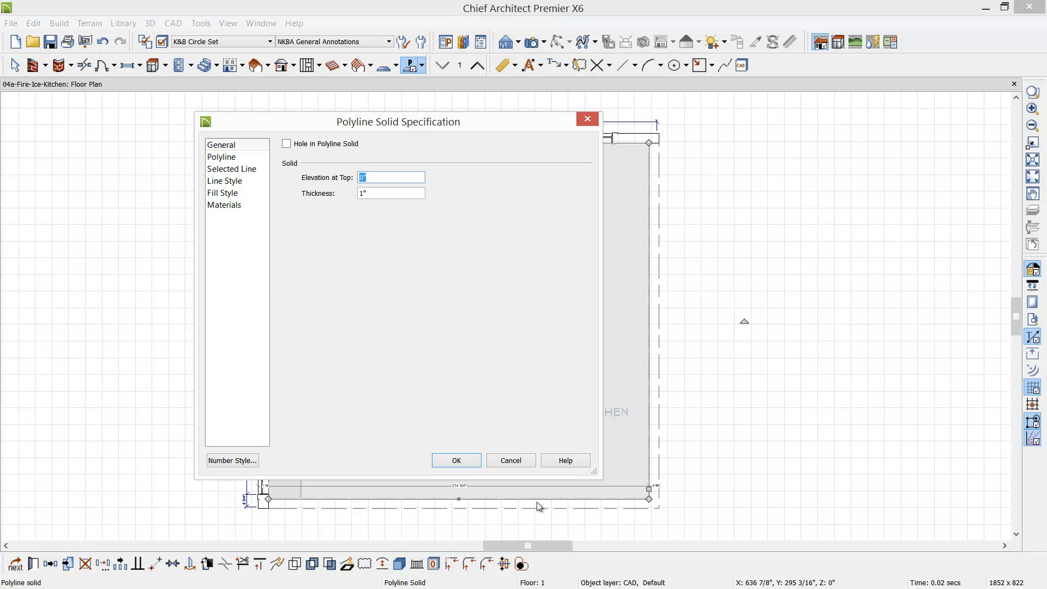
text(140 7/8)
key(Tab)
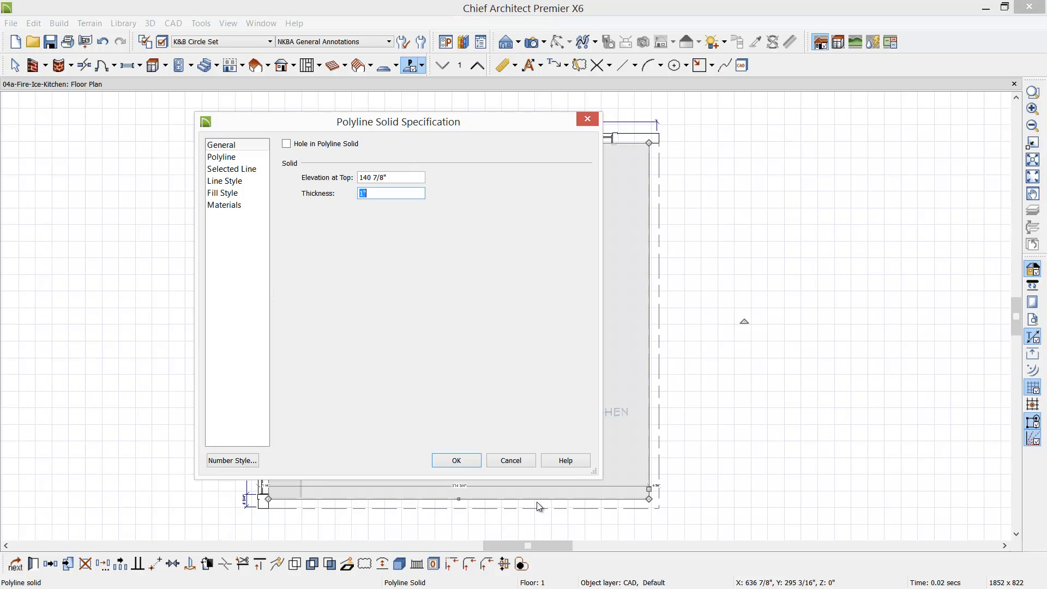
text(20)
click(458, 462)
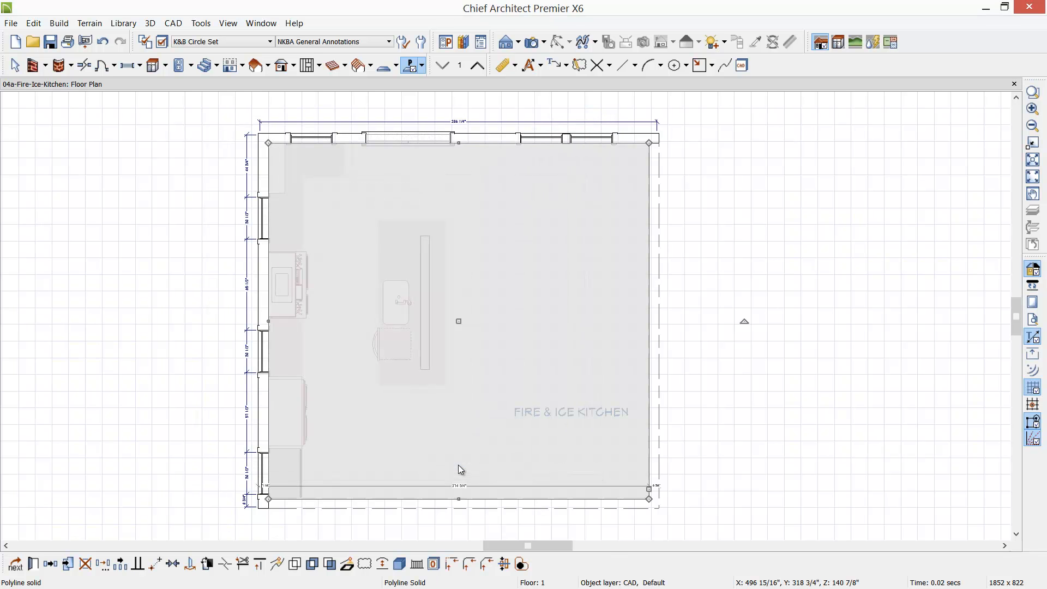
Create a perspective floor overview of the kitchen and tile it side by side with the floor plan, plan first.
click(543, 43)
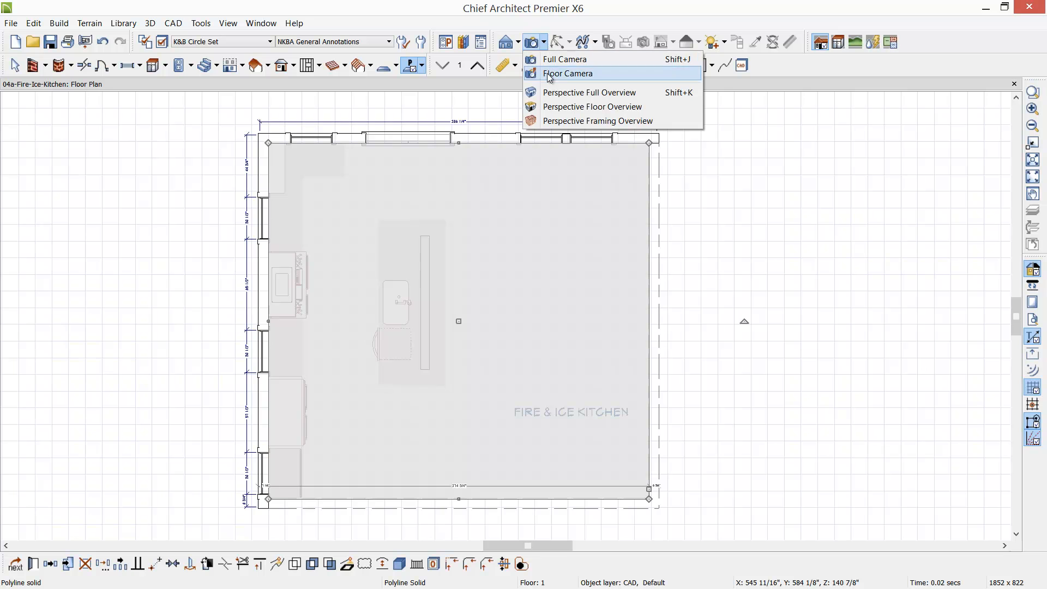
click(556, 106)
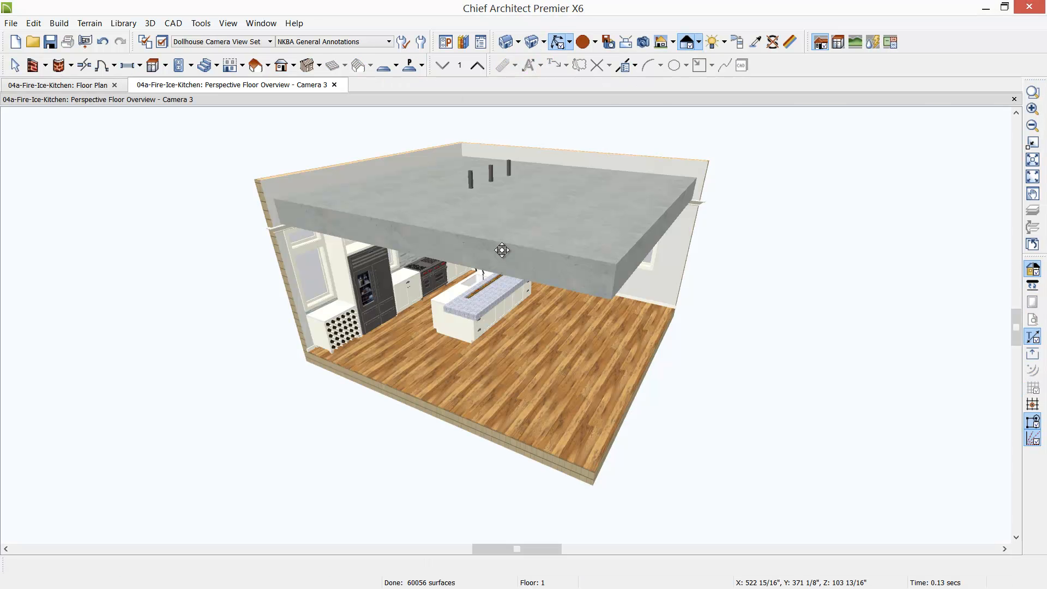
drag(491, 243, 538, 271)
key(ctrl+shift+t)
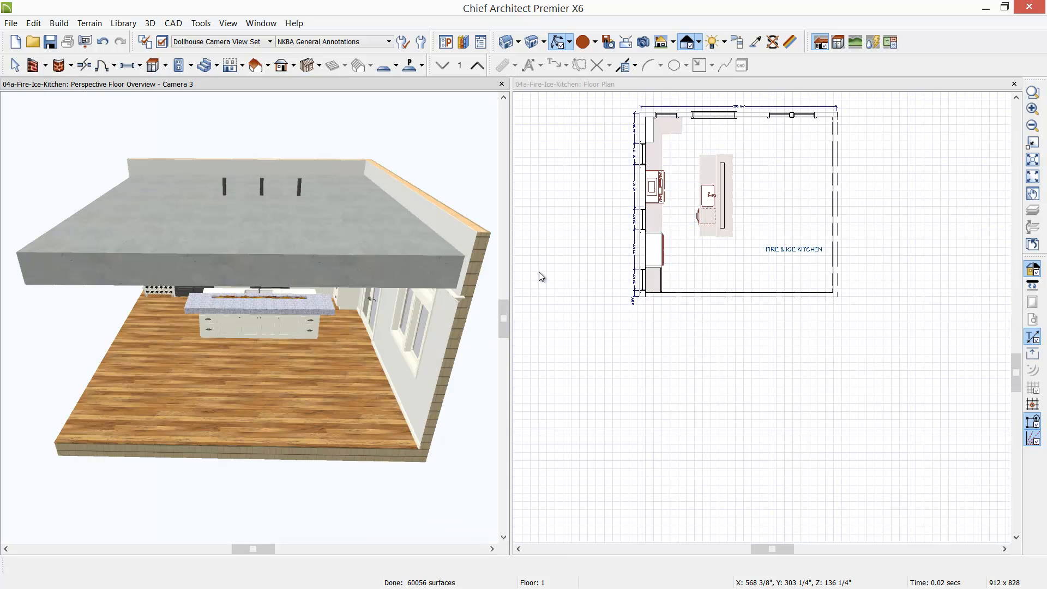
click(639, 82)
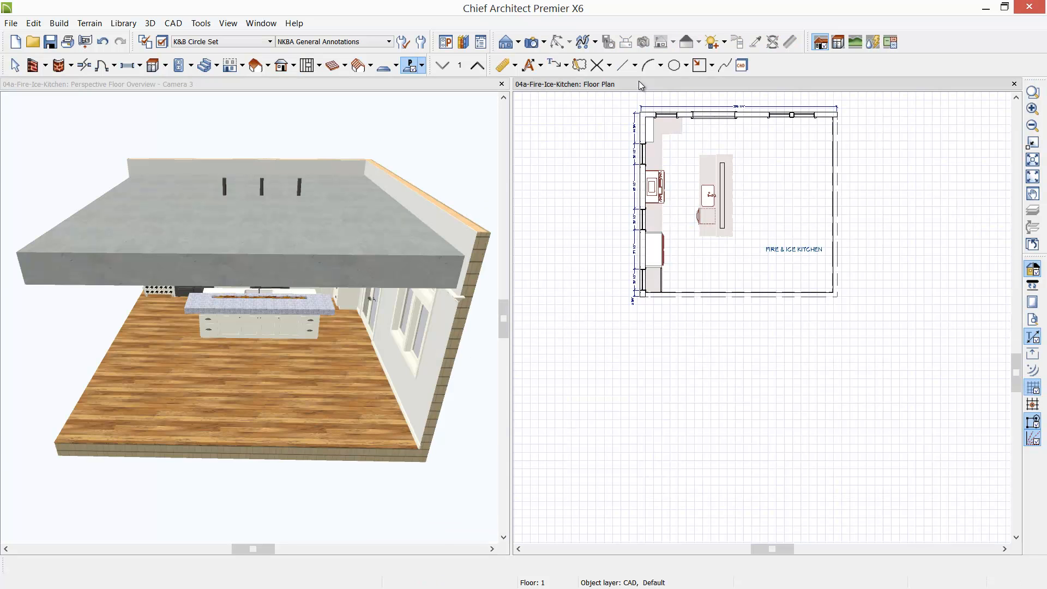
key(ctrl+shift+t)
scroll(251, 279, up, 5)
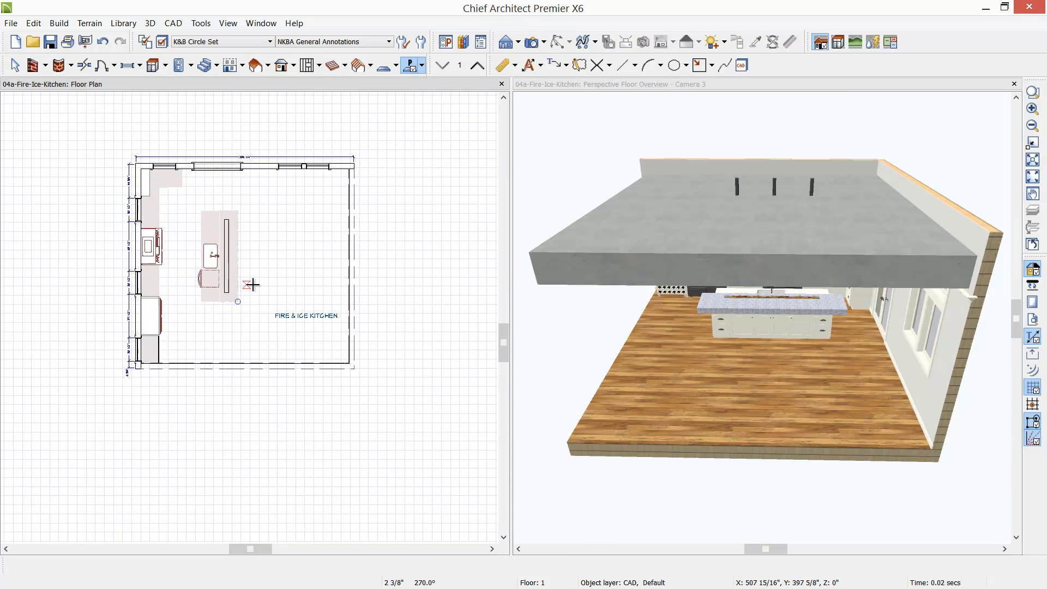
scroll(276, 330, down, 2)
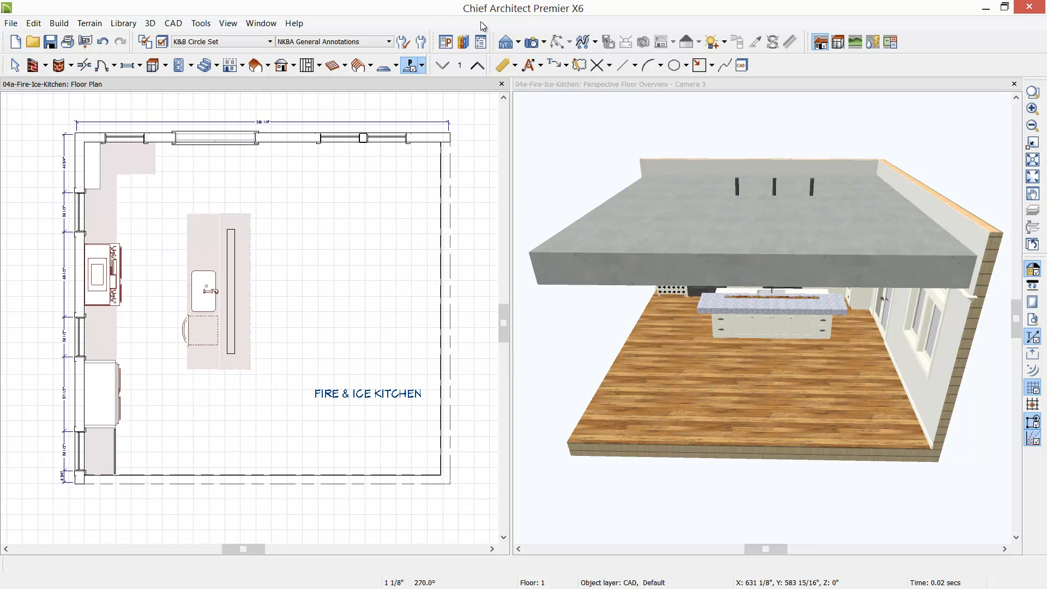
Turn on crosshairs for the cursor in the program preferences.
click(445, 42)
click(627, 97)
click(711, 462)
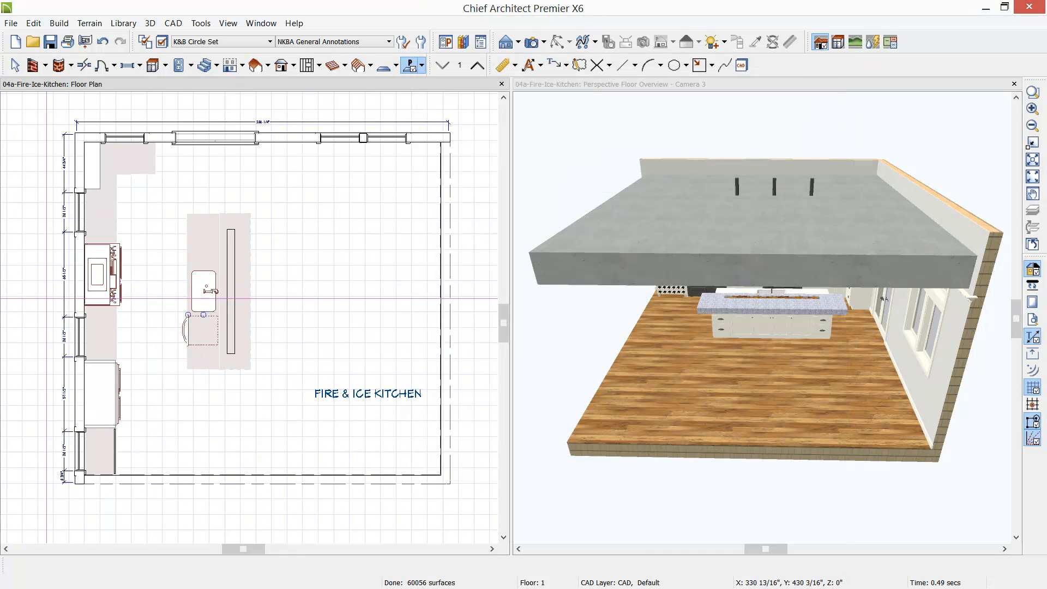
Draw a horizontal line about 353" long and a vertical line about 330" long, crossing at the middle of the island's fire trough.
scroll(46, 299, down, 1)
key(l)
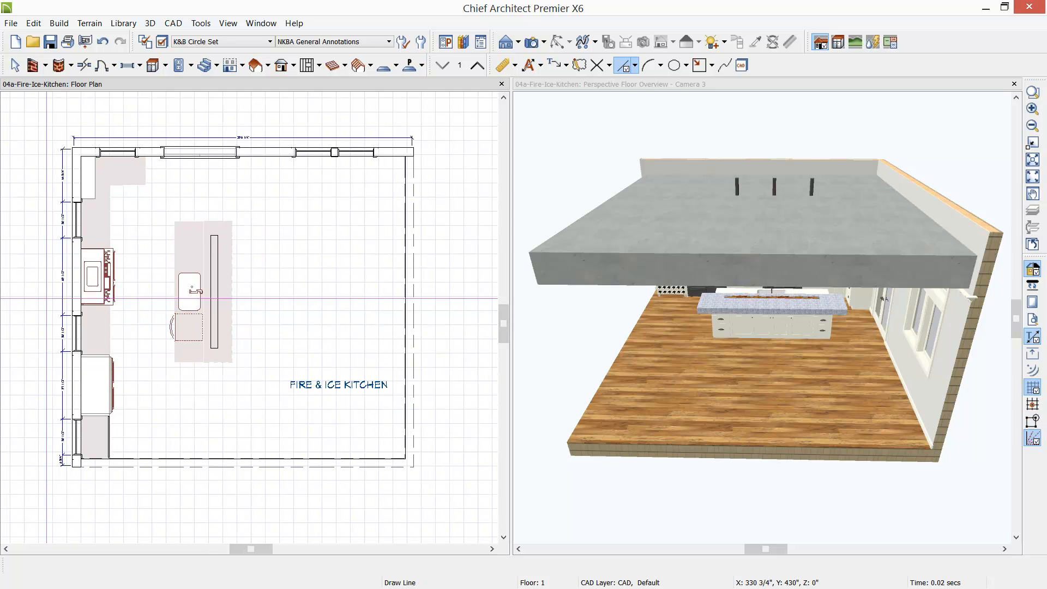
drag(41, 291, 457, 292)
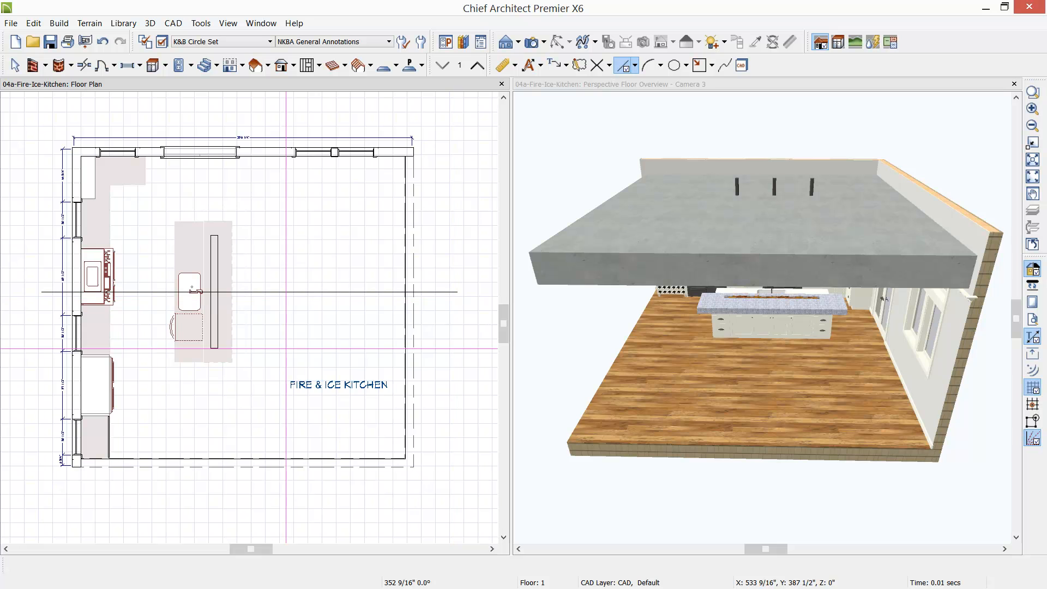
drag(213, 124, 214, 513)
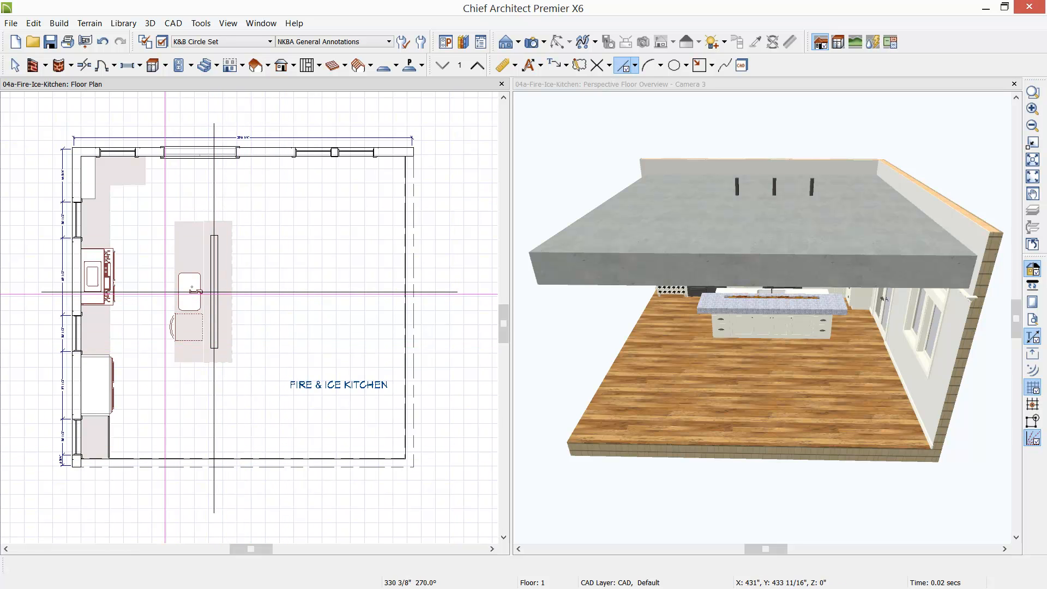
Draw a circle about its center with a 66" radius, centered where the two construction lines cross at the fire trough.
scroll(166, 294, up, 3)
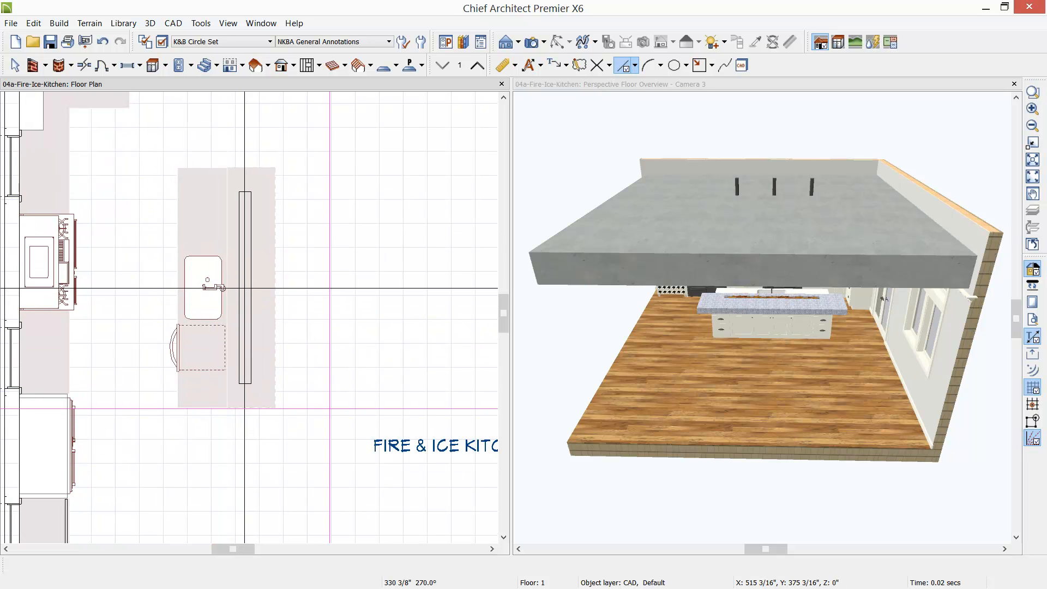
click(178, 25)
mouse_move(192, 101)
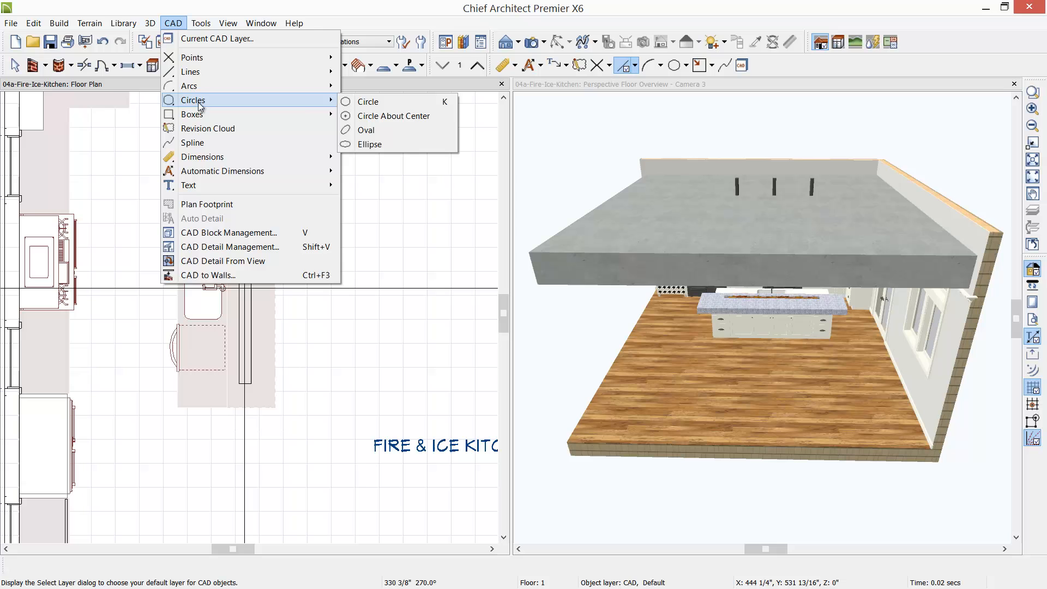
click(369, 116)
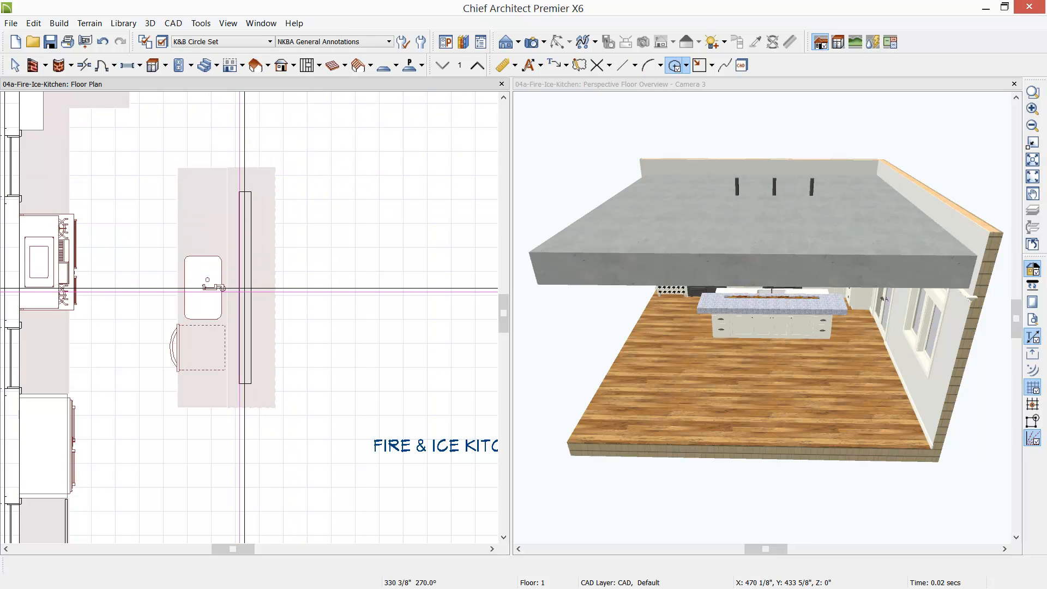
scroll(239, 290, up, 2)
drag(238, 287, 348, 445)
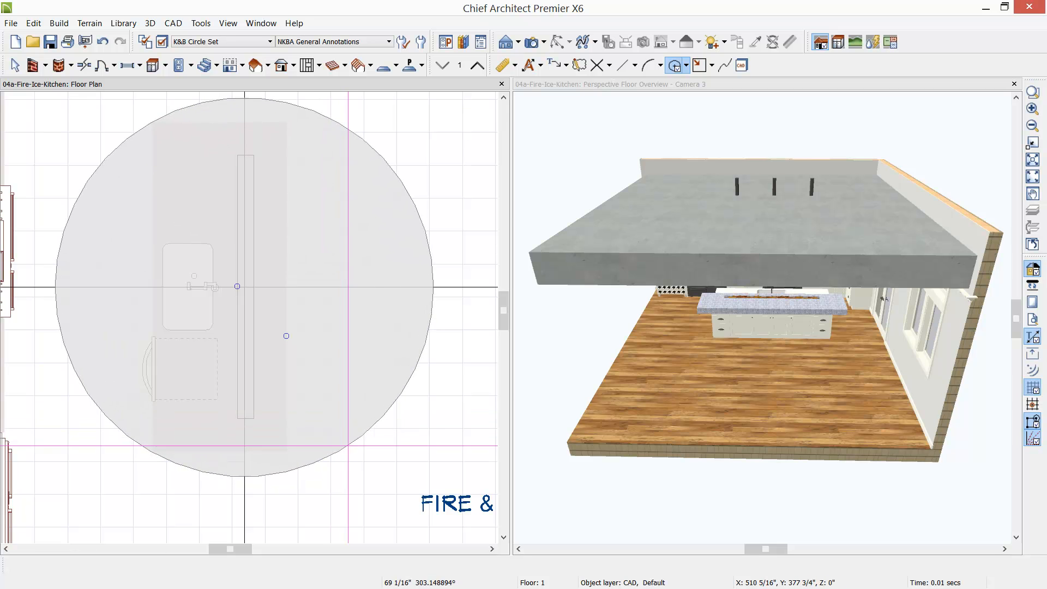
key(Tab)
drag(567, 336, 624, 349)
text(66)
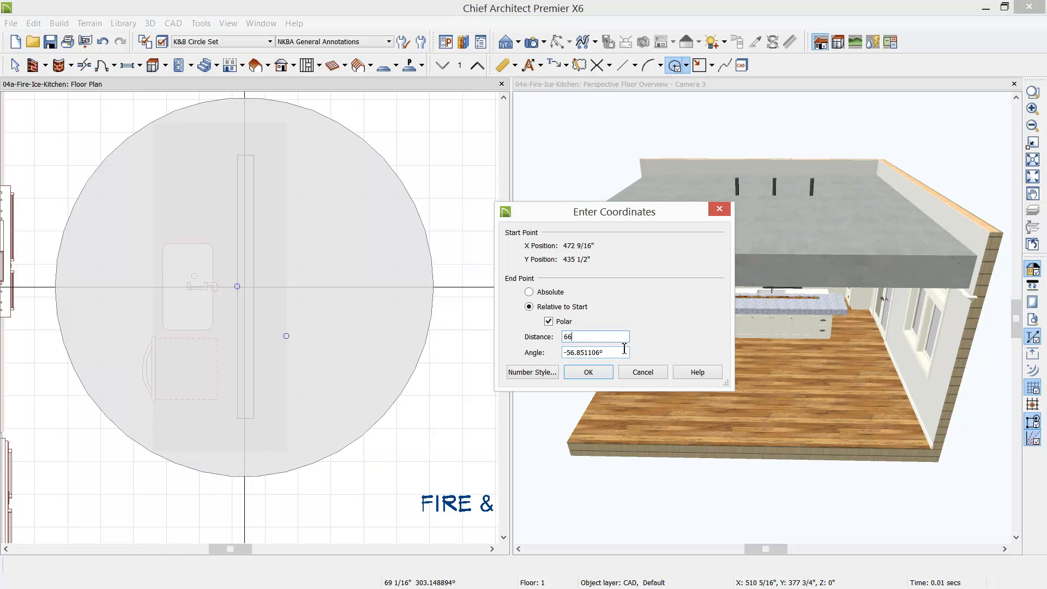
key(Tab)
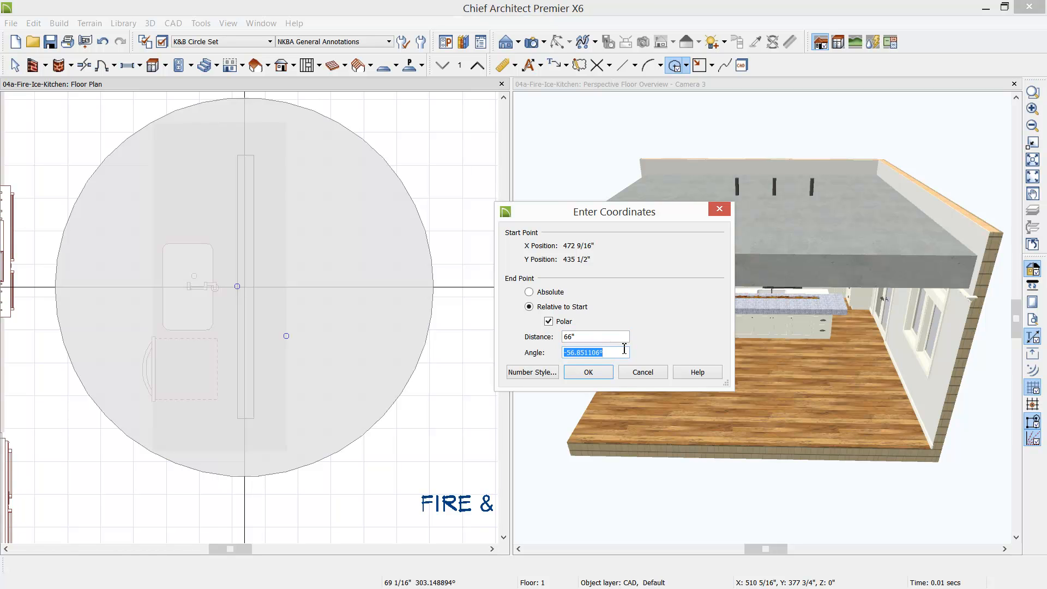
click(572, 374)
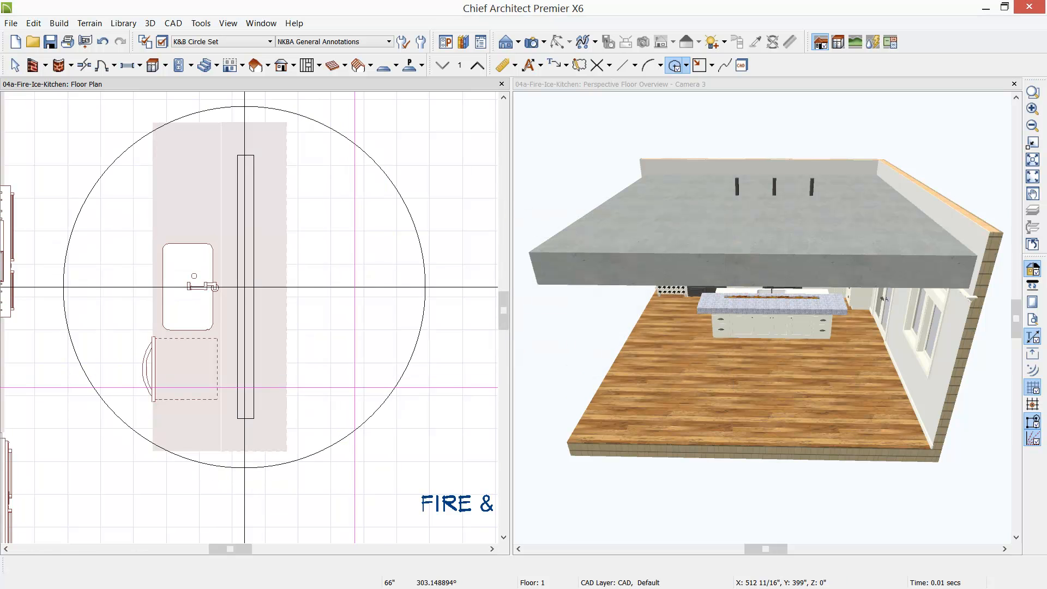
Convert the circle over the island to a polyline solid and designate it as a hole in the ceiling solid.
scroll(355, 388, down, 2)
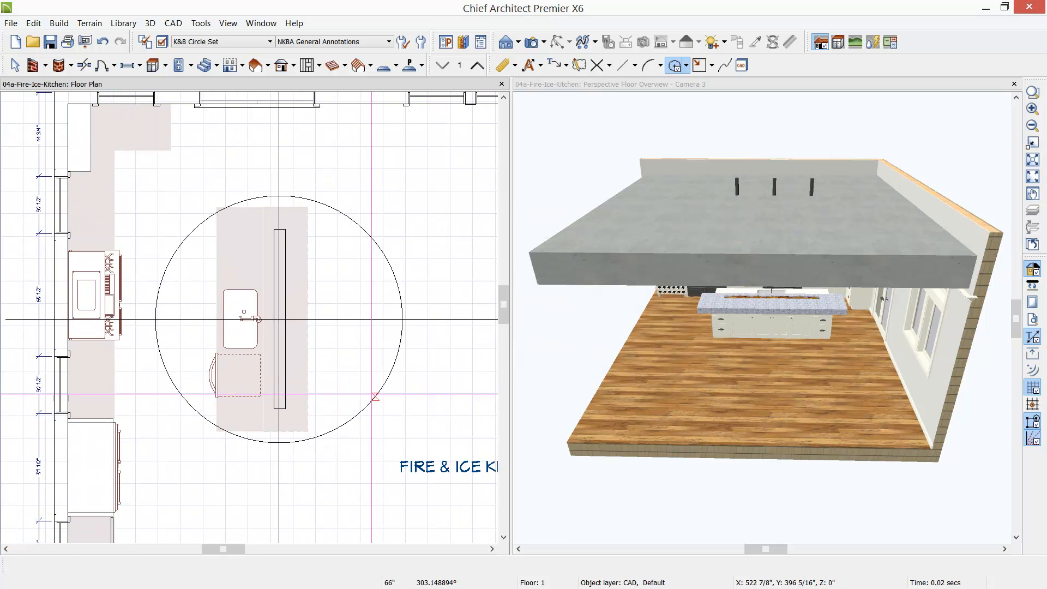
click(374, 394)
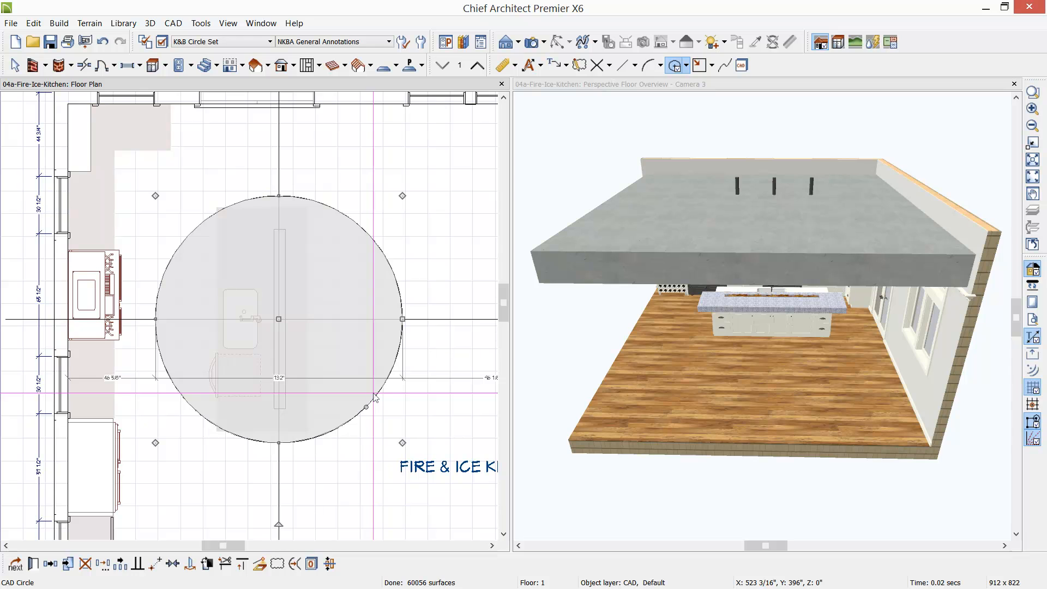
click(259, 566)
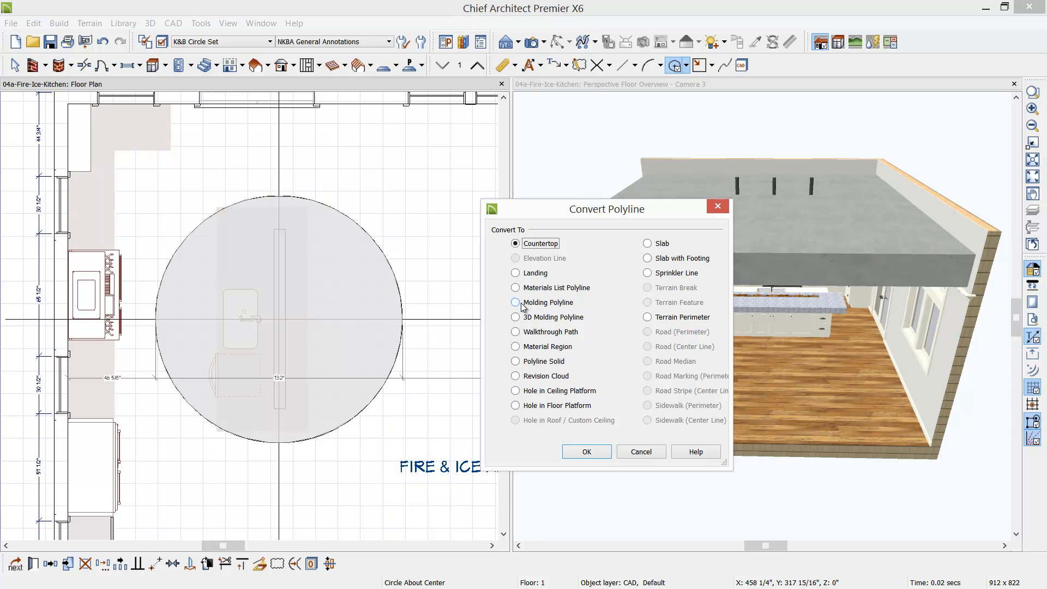
click(518, 362)
click(598, 450)
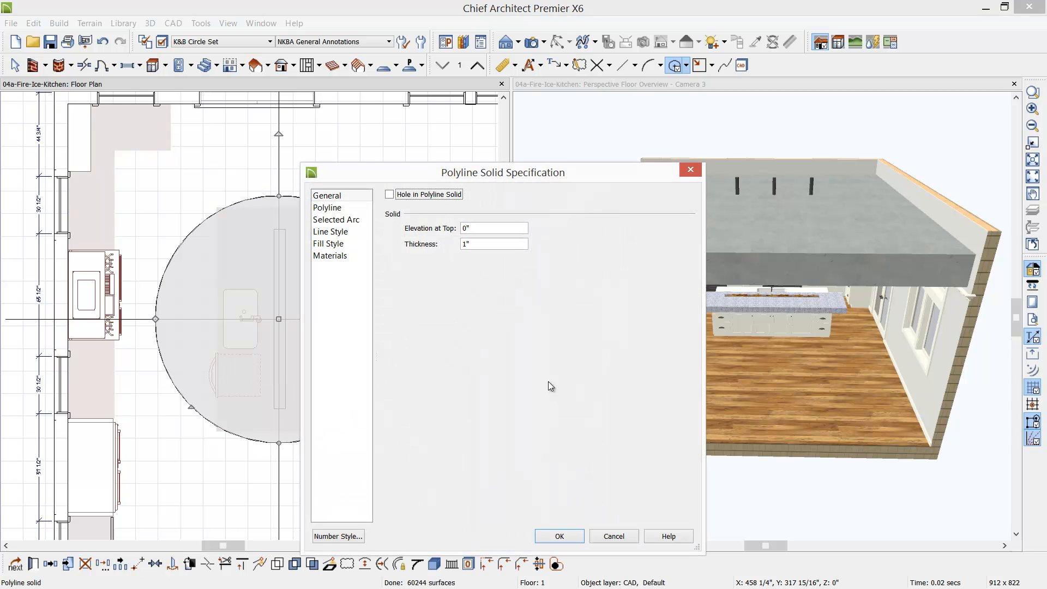
click(389, 196)
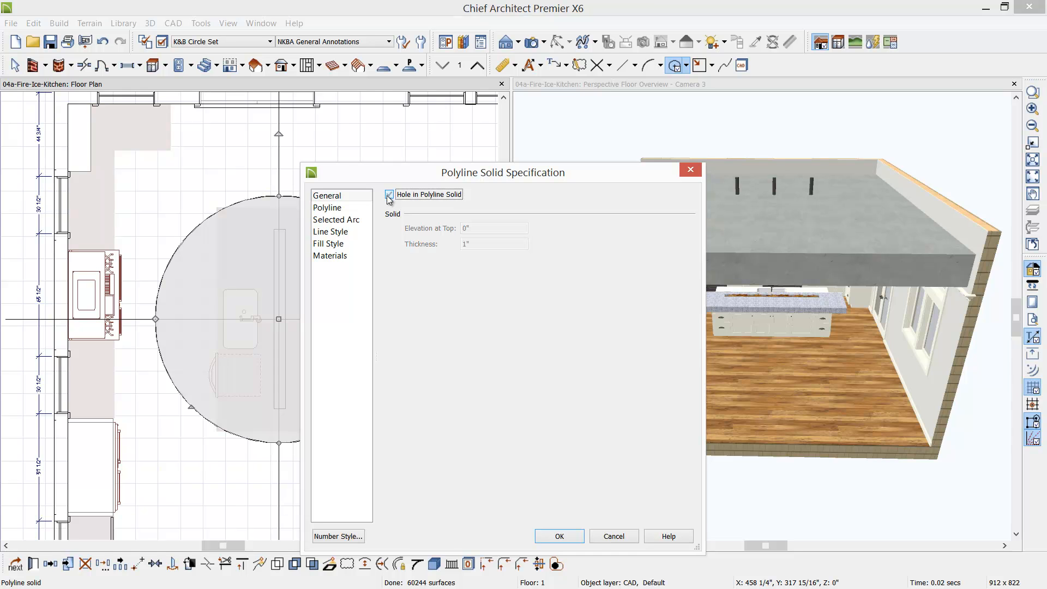
click(571, 537)
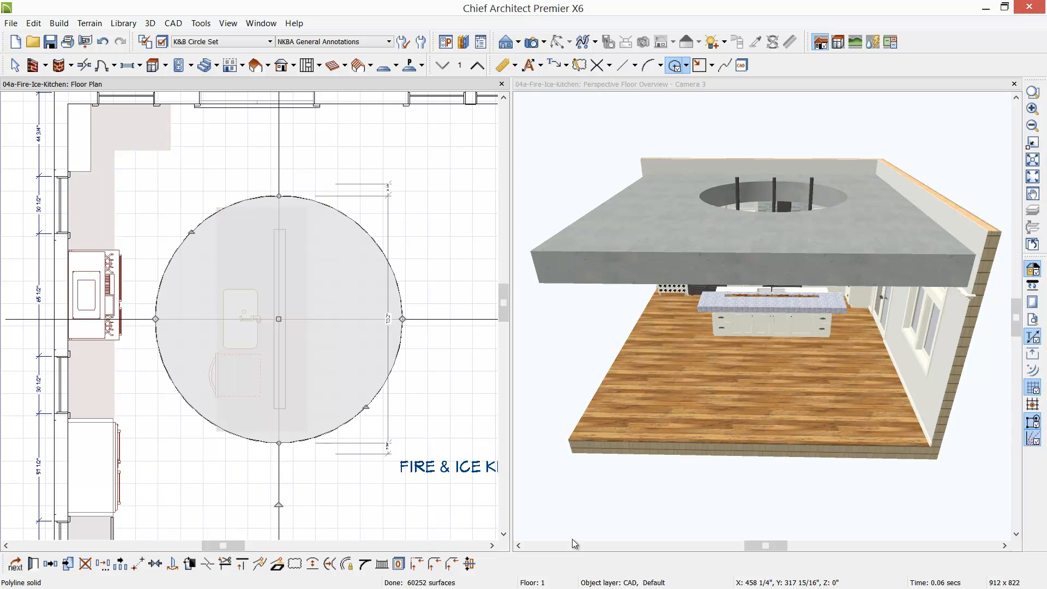
Copy the circular hole in place, turn off Hole in Polyline Solid for the copy and convert it to a plain polyline.
click(727, 147)
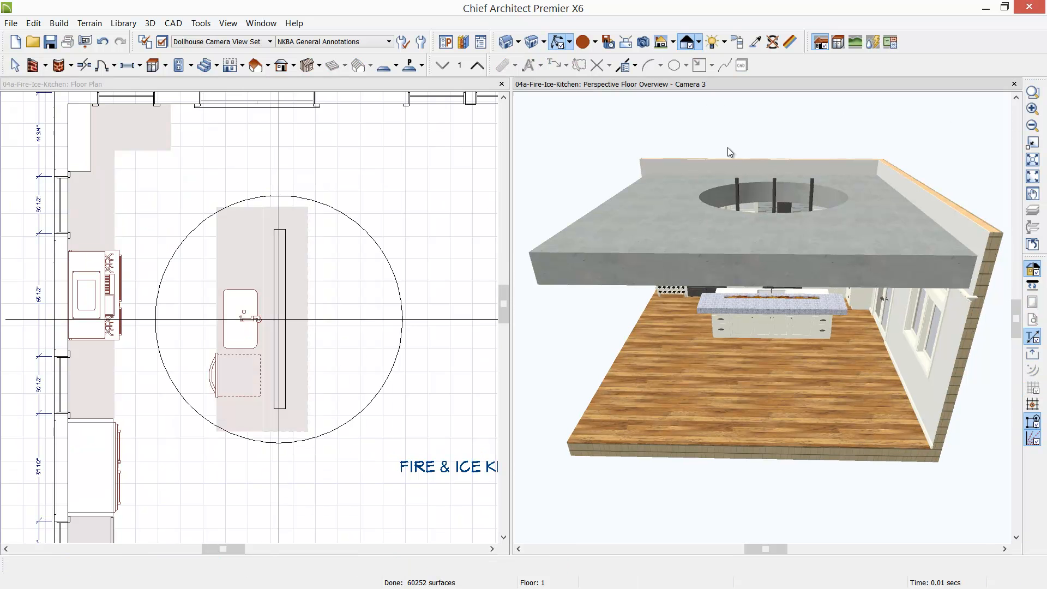
drag(727, 189, 745, 254)
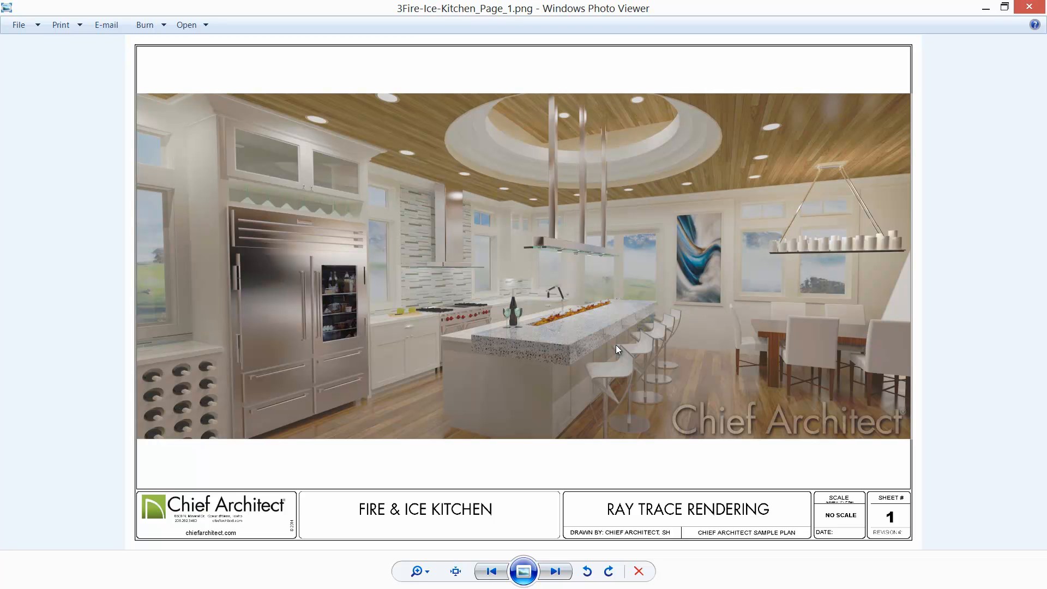
click(1026, 10)
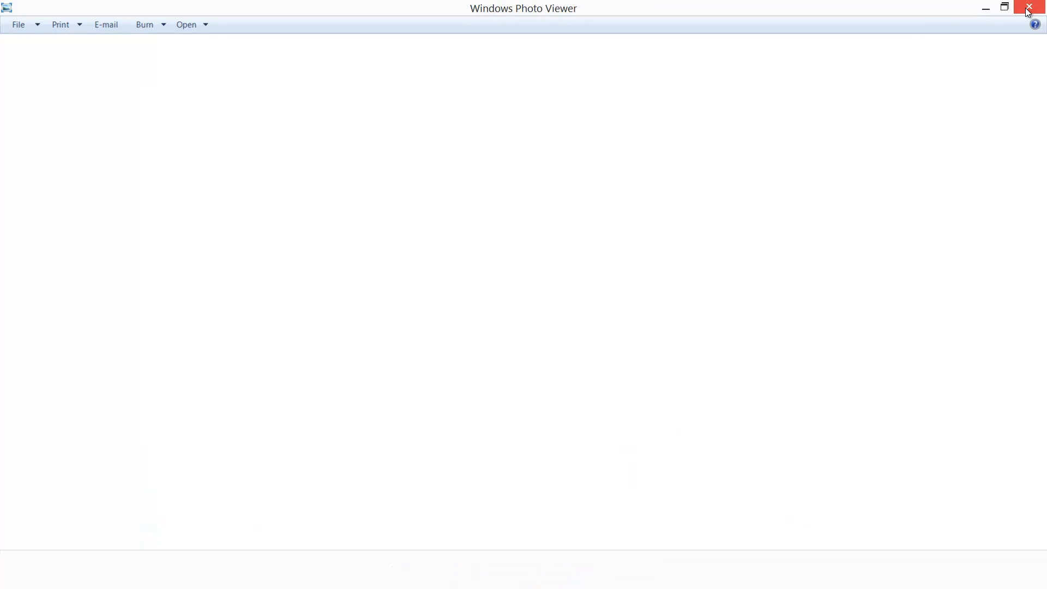
click(376, 239)
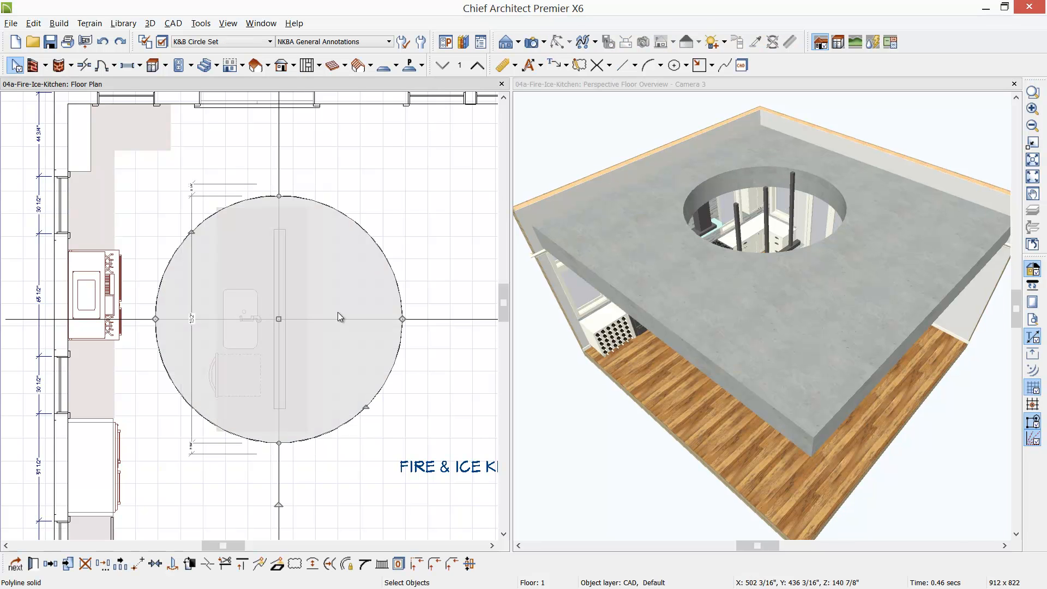
click(72, 568)
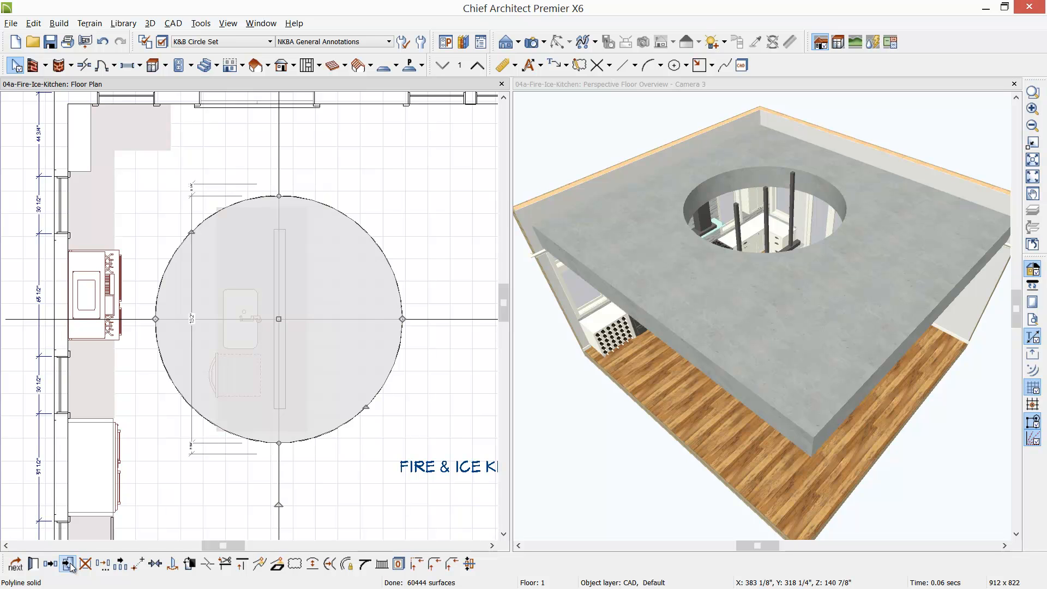
click(71, 567)
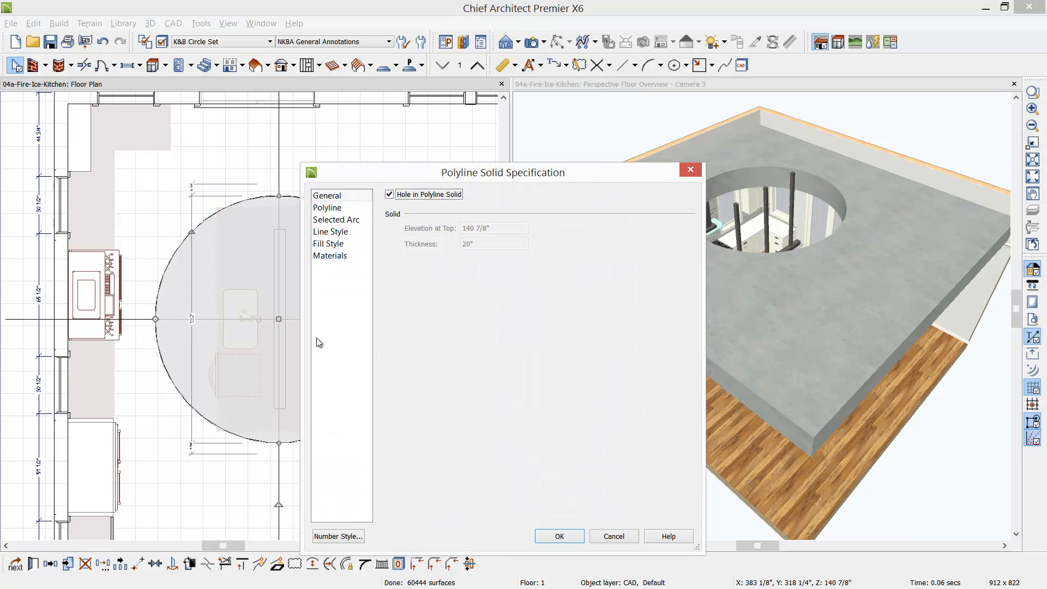
click(394, 197)
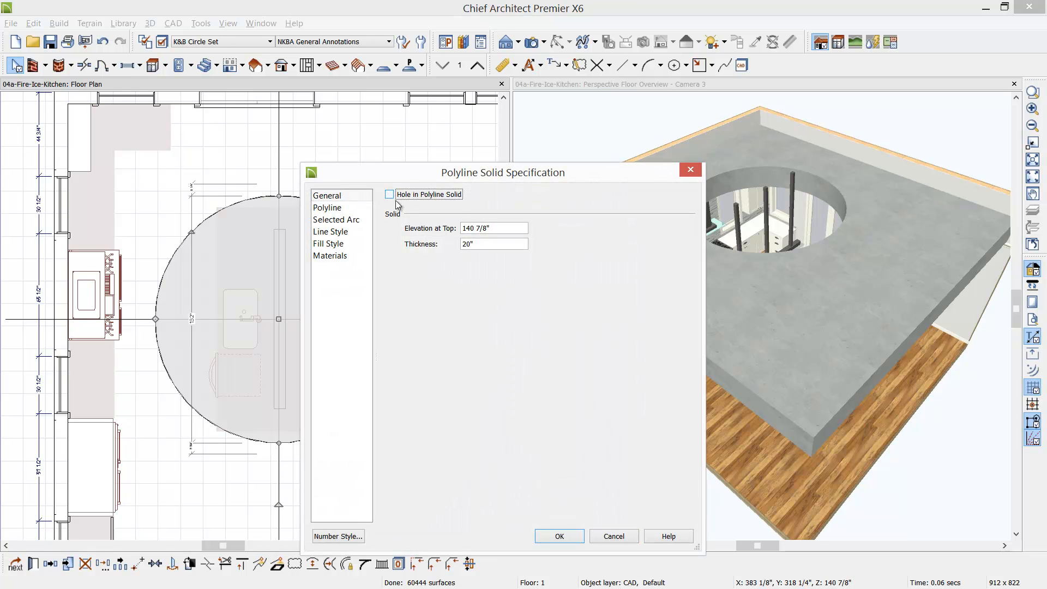
click(573, 539)
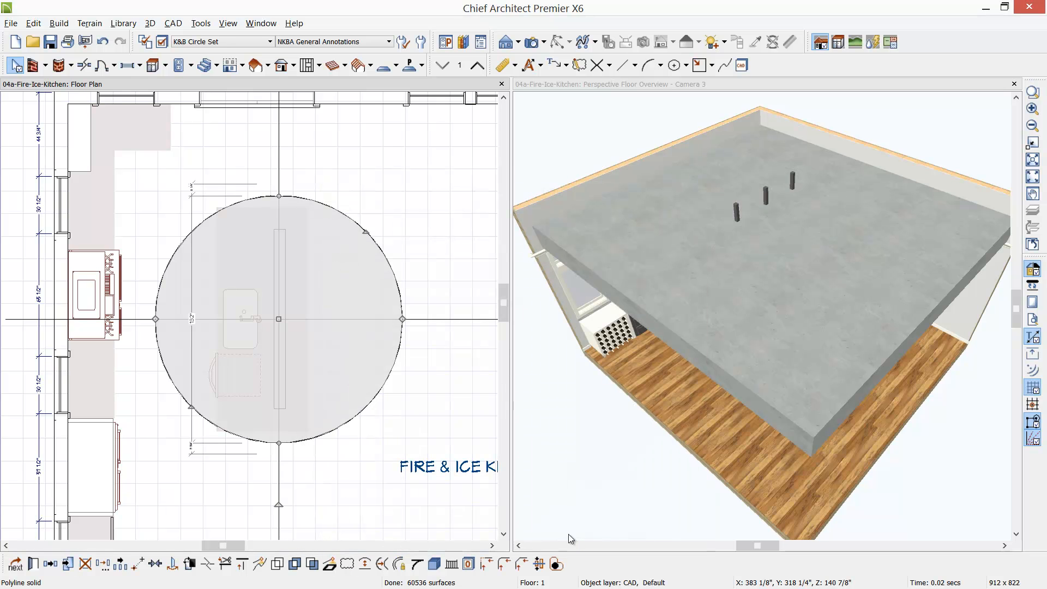
click(331, 565)
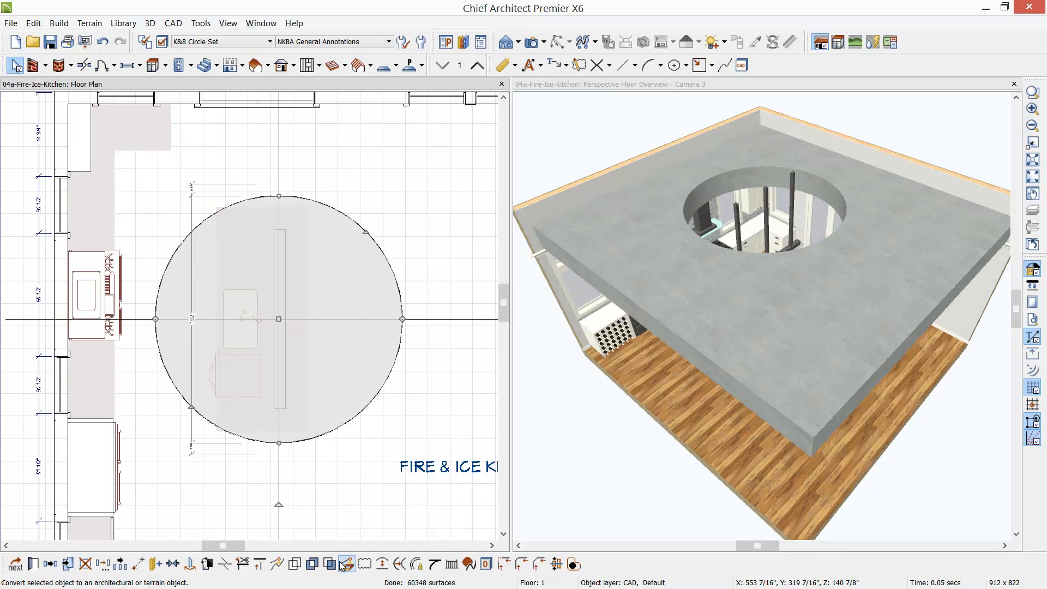
Convert the circular plain polyline to a molding polyline with a height of 120 7/8".
click(347, 565)
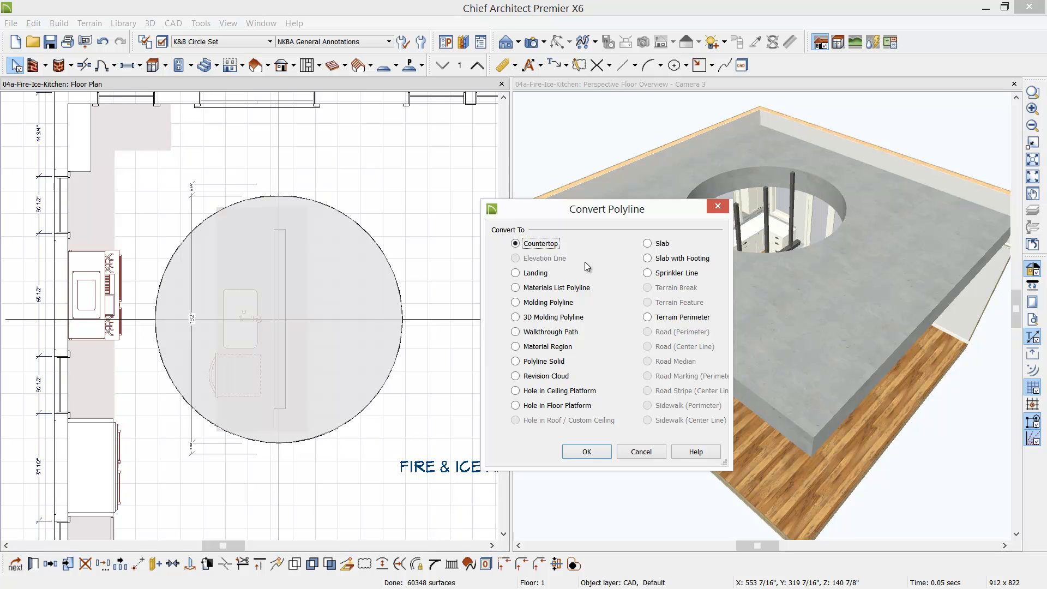
click(518, 303)
click(587, 453)
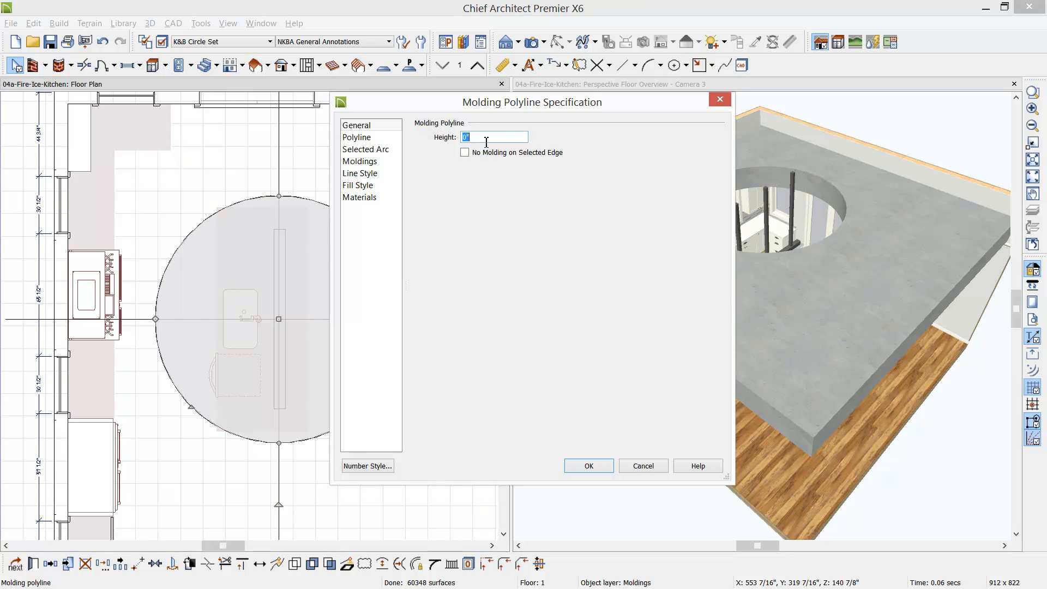
text(120 7/8)
Add the Circle Ceiling Molding profile from the user catalog's FIRE-ICE-Kitchen folder to the circular molding polyline.
click(361, 161)
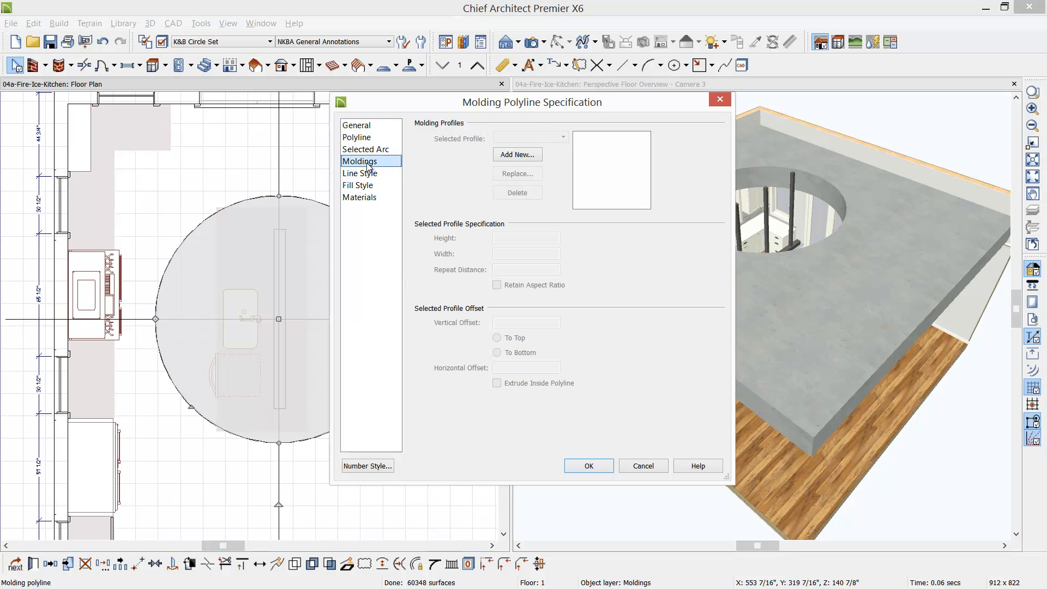
click(532, 155)
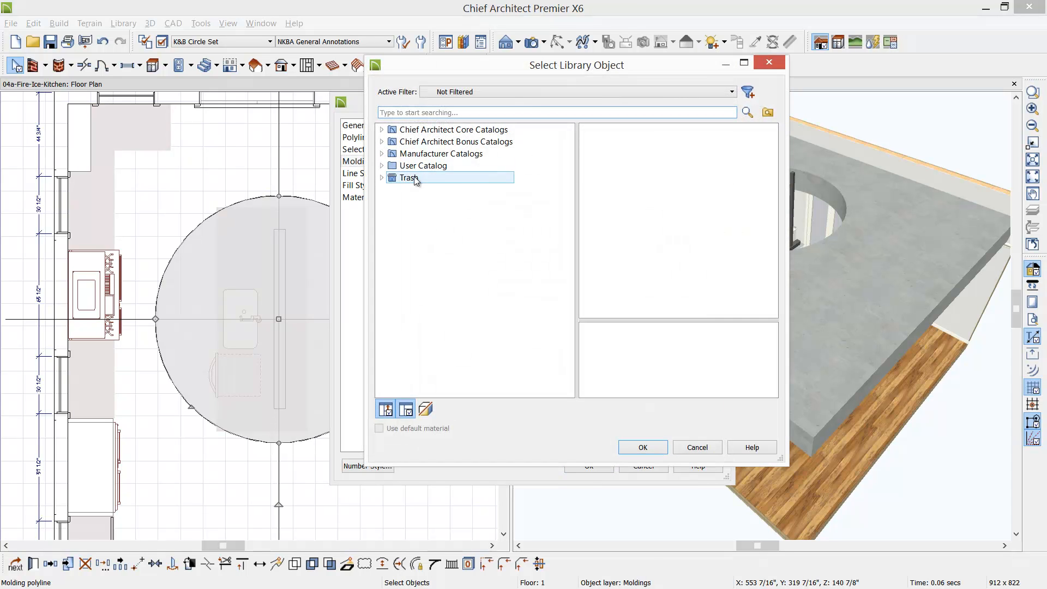
click(382, 165)
click(393, 178)
click(439, 191)
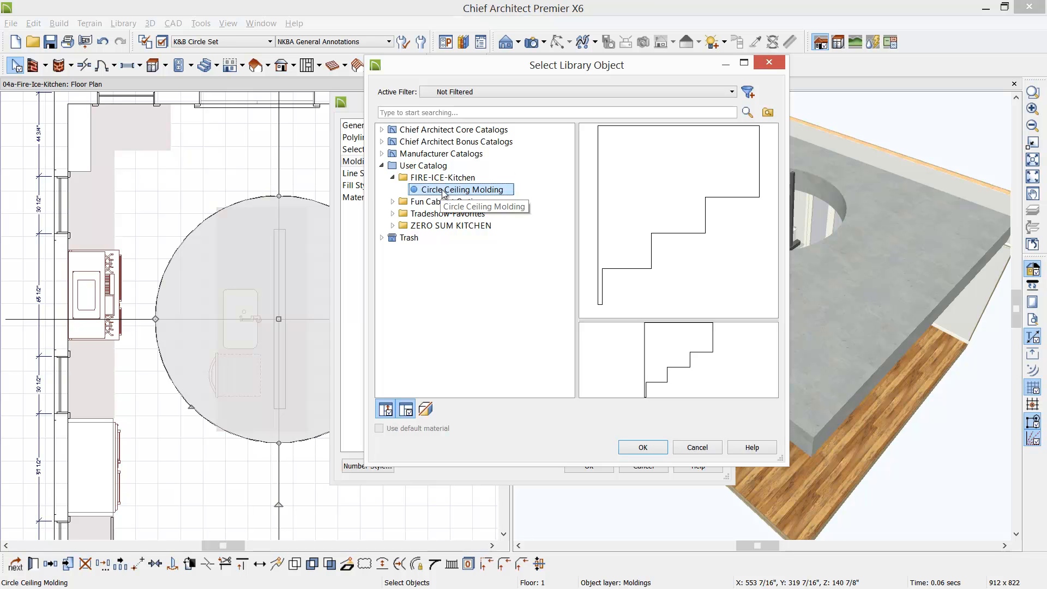
click(611, 240)
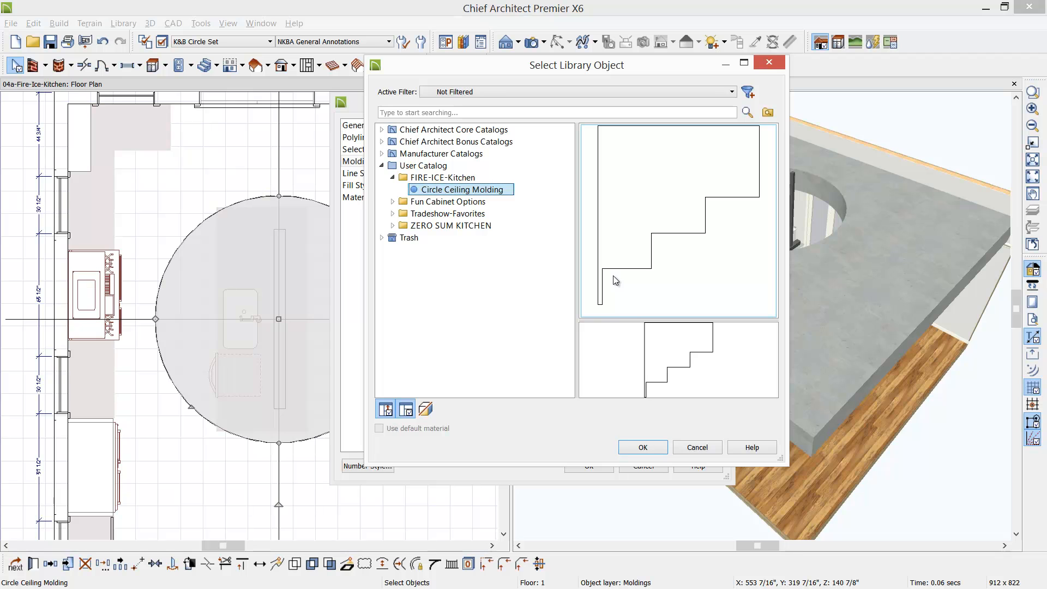
click(639, 449)
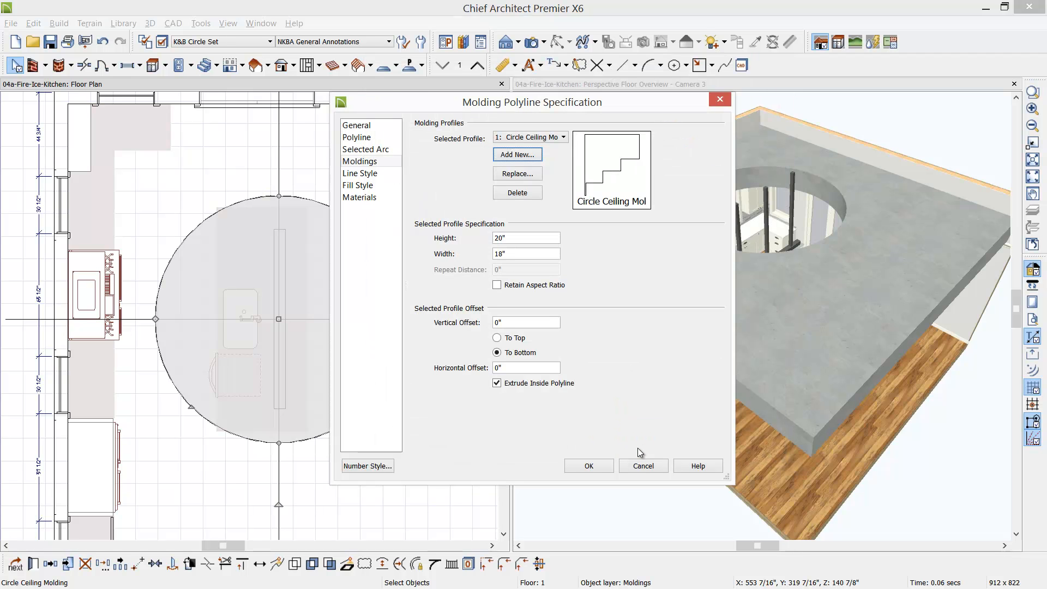
click(365, 127)
click(377, 162)
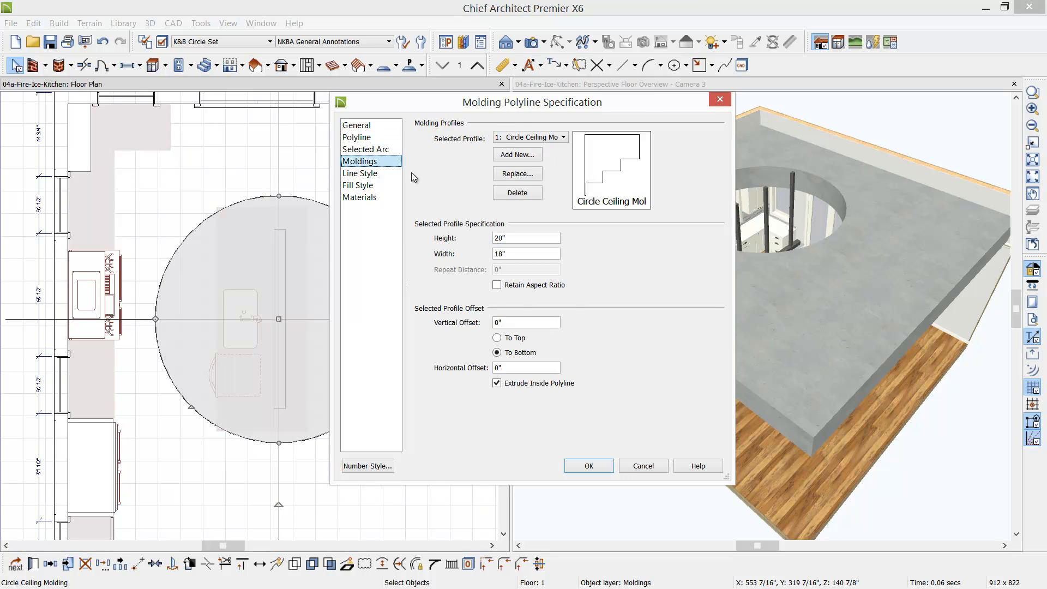
click(599, 467)
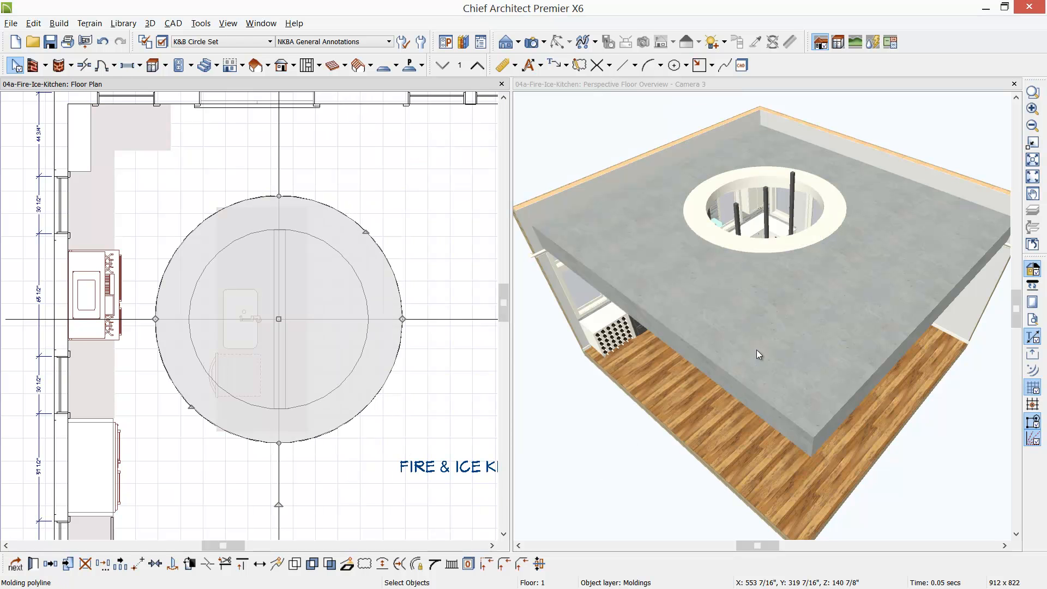
Maximize the perspective floor overview and orbit it to view the stepped round ceiling recess from below.
double_click(744, 84)
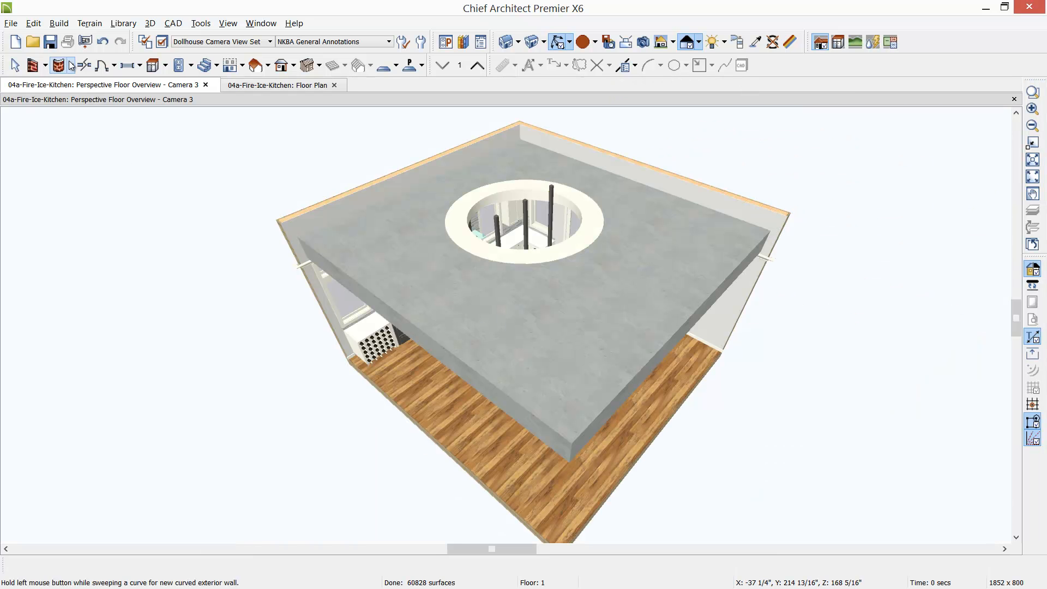
click(559, 42)
drag(469, 439, 497, 316)
scroll(497, 317, up, 5)
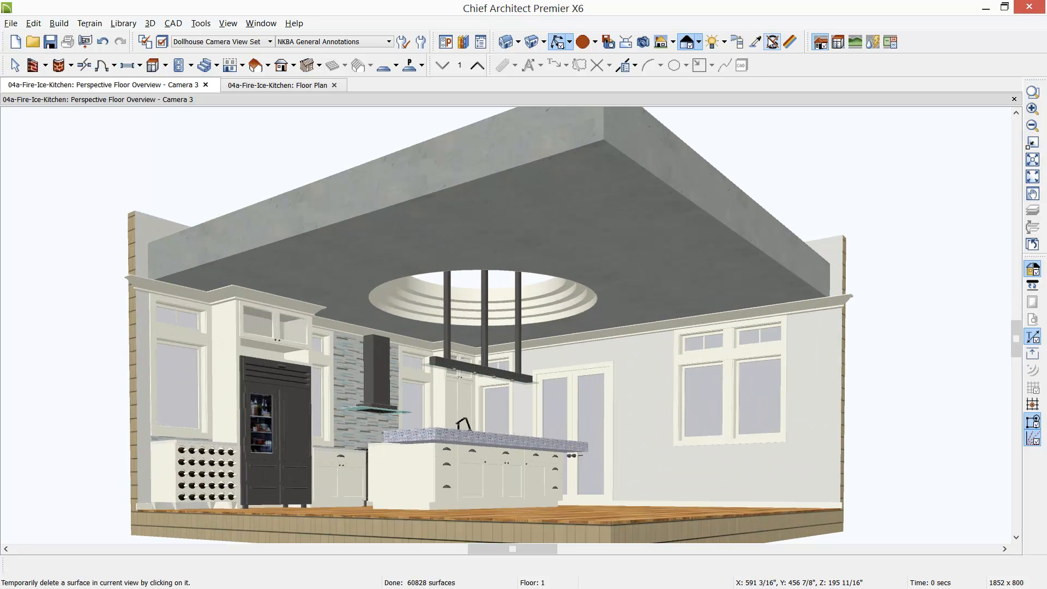
Search the library for "pioneer" and apply the Armstrong Ceiling - Pioneer Natural BV131PN material to the lowered ceiling.
click(463, 43)
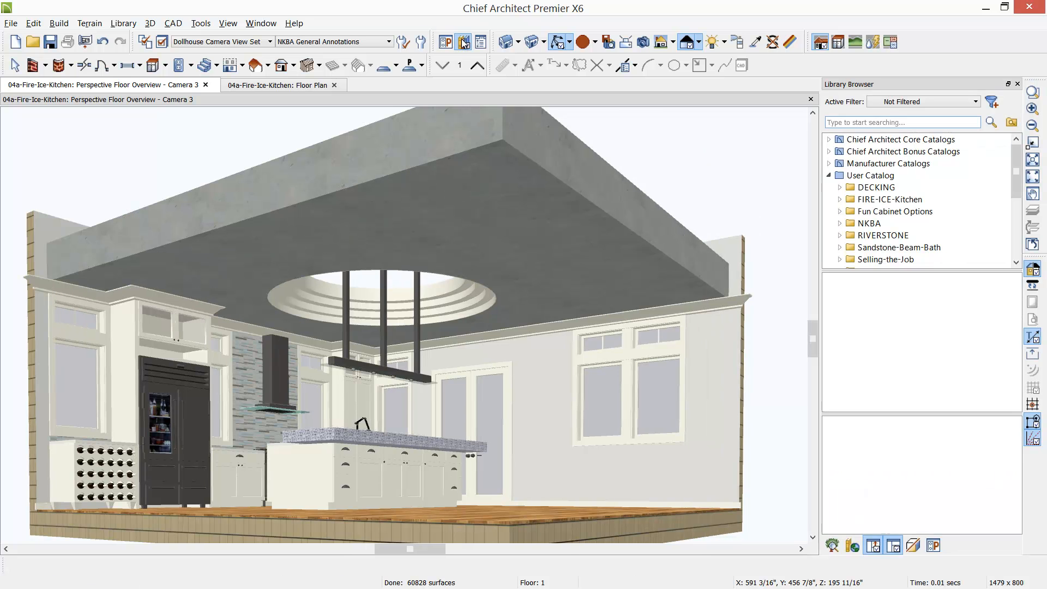
text(pio)
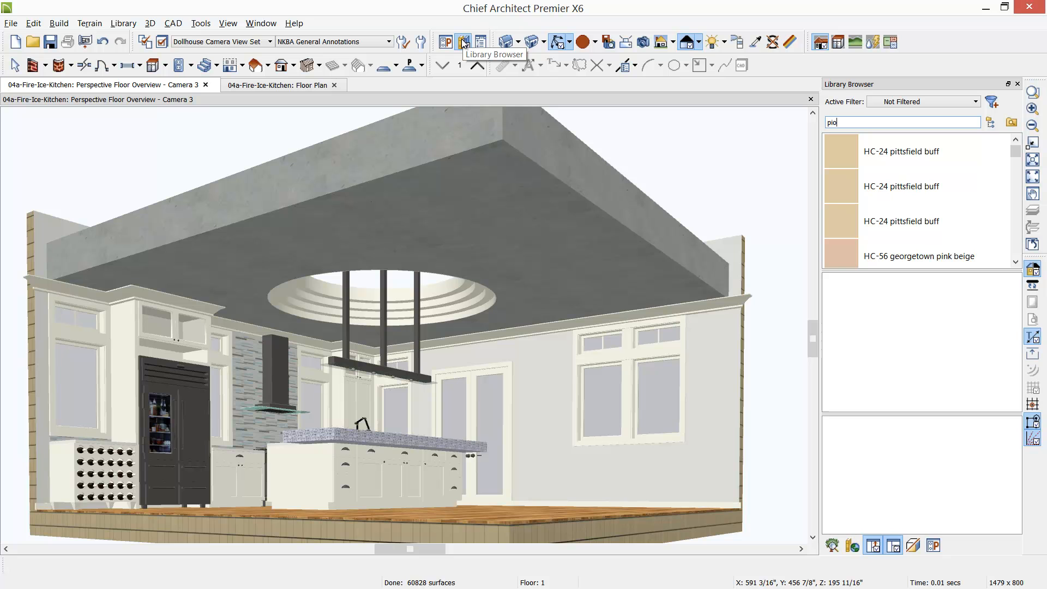
text(neer)
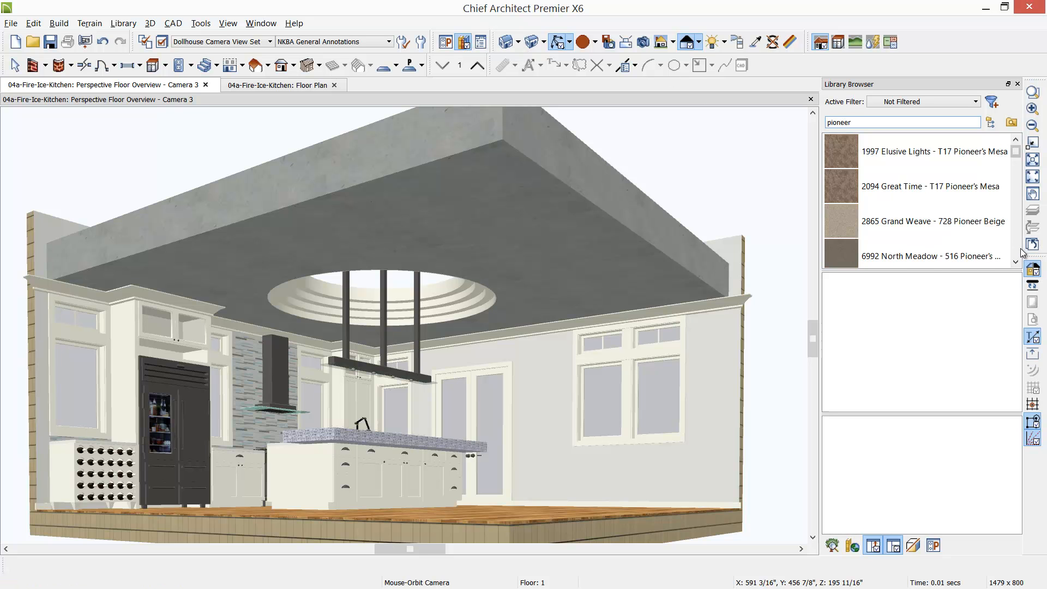
scroll(1018, 254, down, 3)
scroll(1017, 254, down, 1)
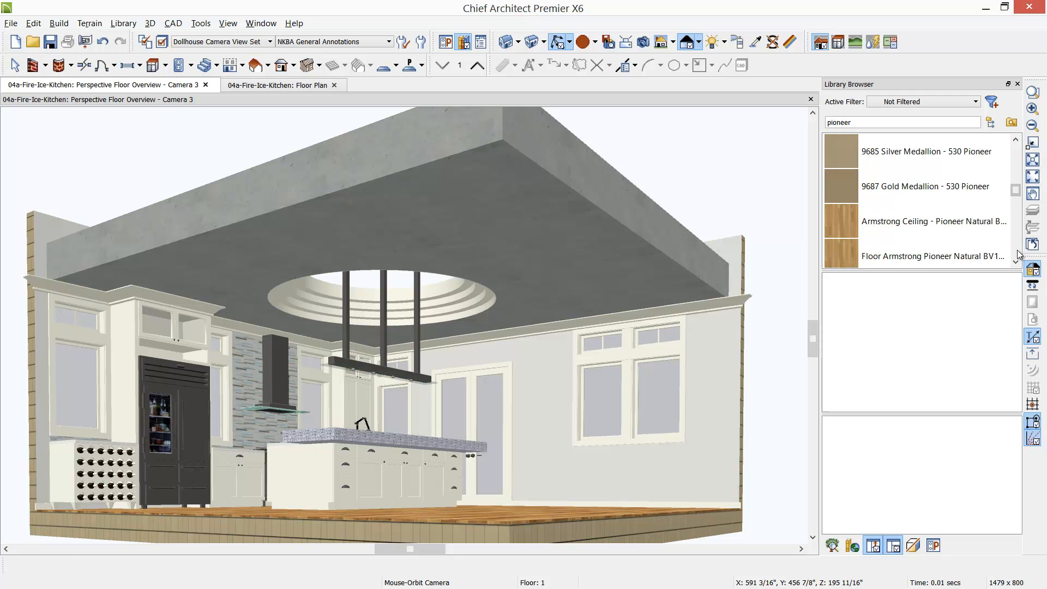
click(938, 229)
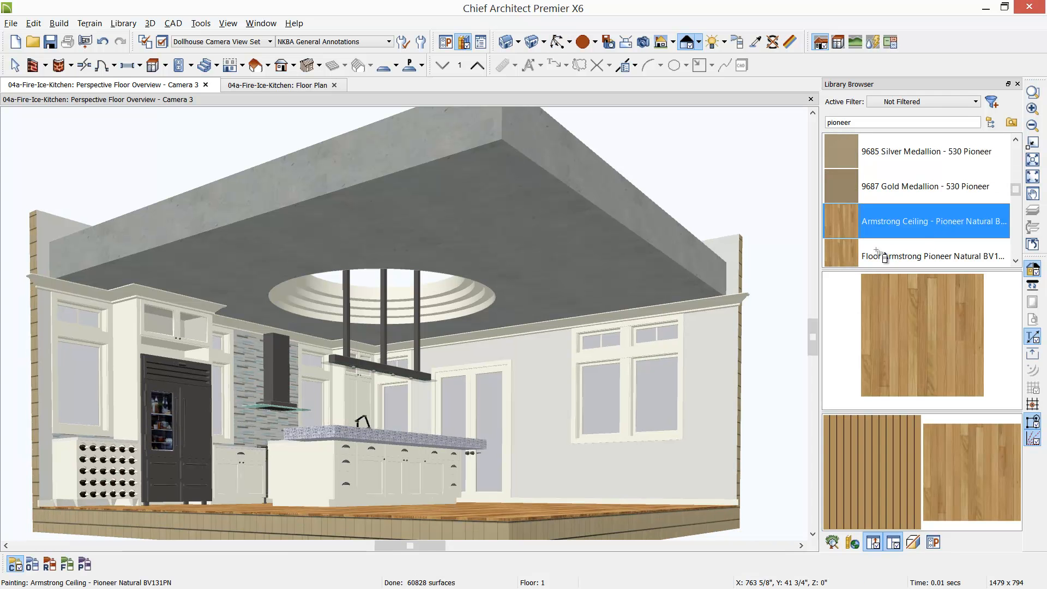
click(636, 293)
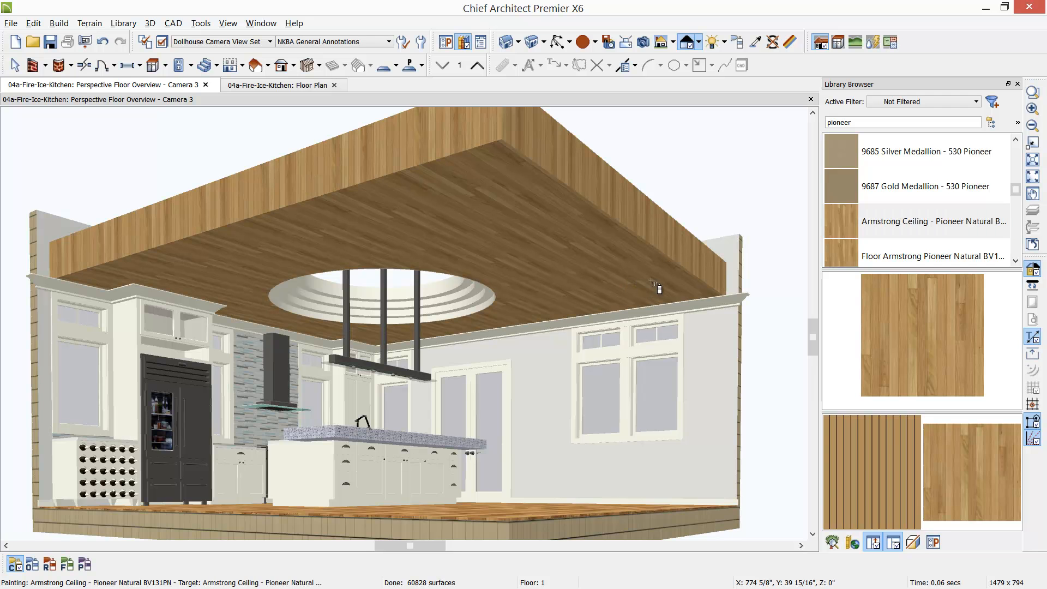
Close the perspective overview and create a full camera view from the floor plan, looking across the island toward the refrigerator and range hood.
click(810, 100)
scroll(464, 273, down, 3)
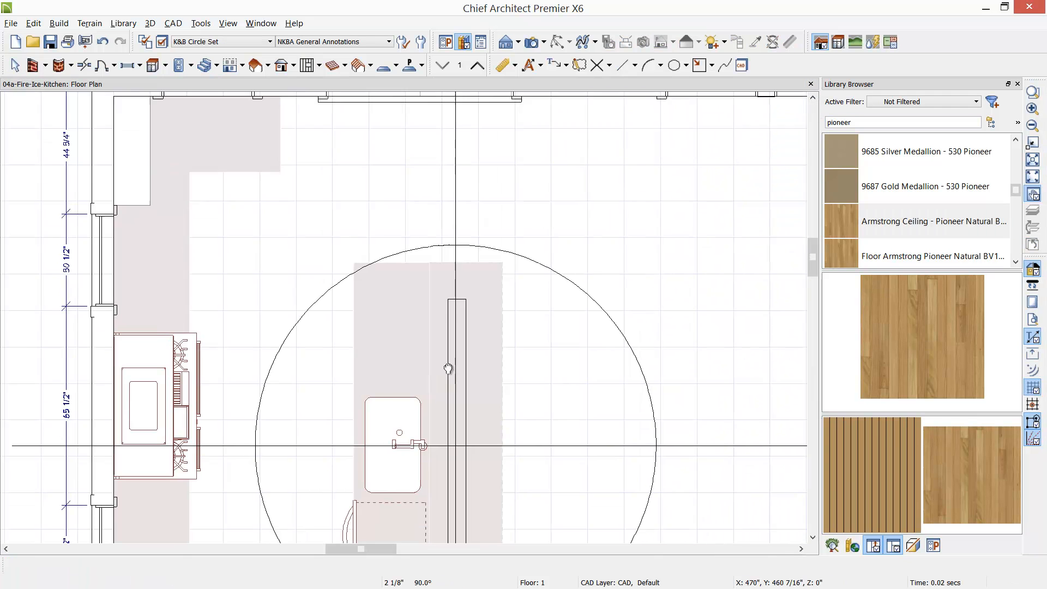
scroll(439, 196, down, 1)
click(532, 42)
drag(633, 505, 515, 424)
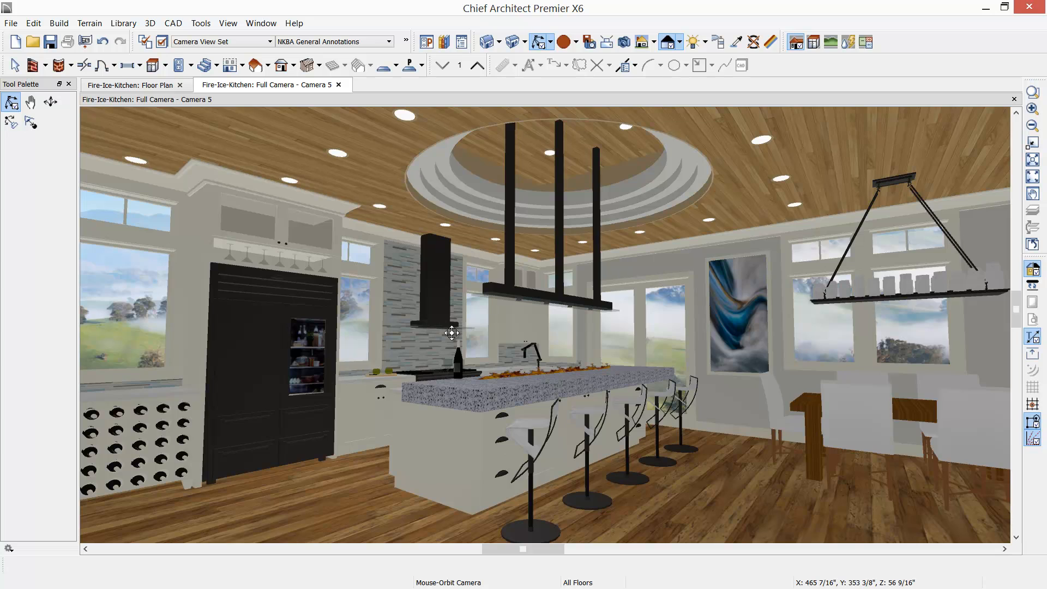
drag(455, 332, 533, 338)
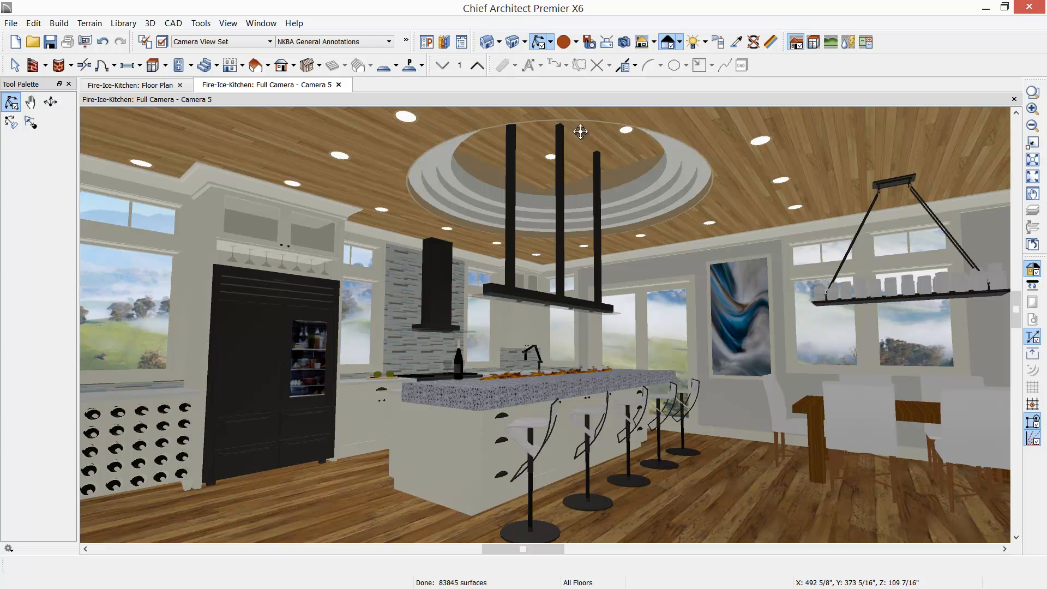
Review the ray trace configuration and the Ray Trace Assistant's options for the current view, and close them without rendering.
click(625, 44)
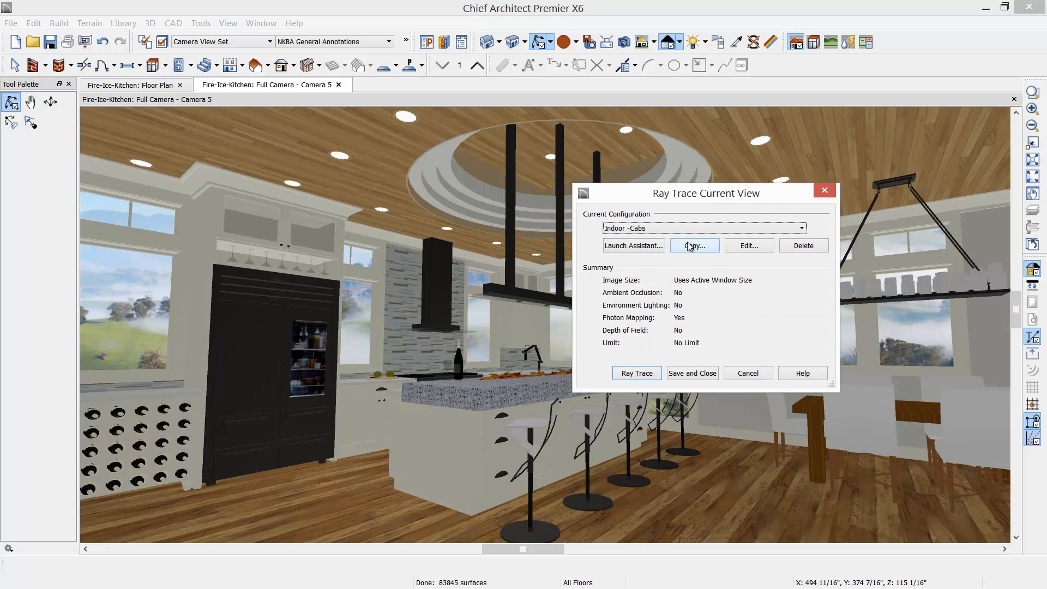
click(628, 248)
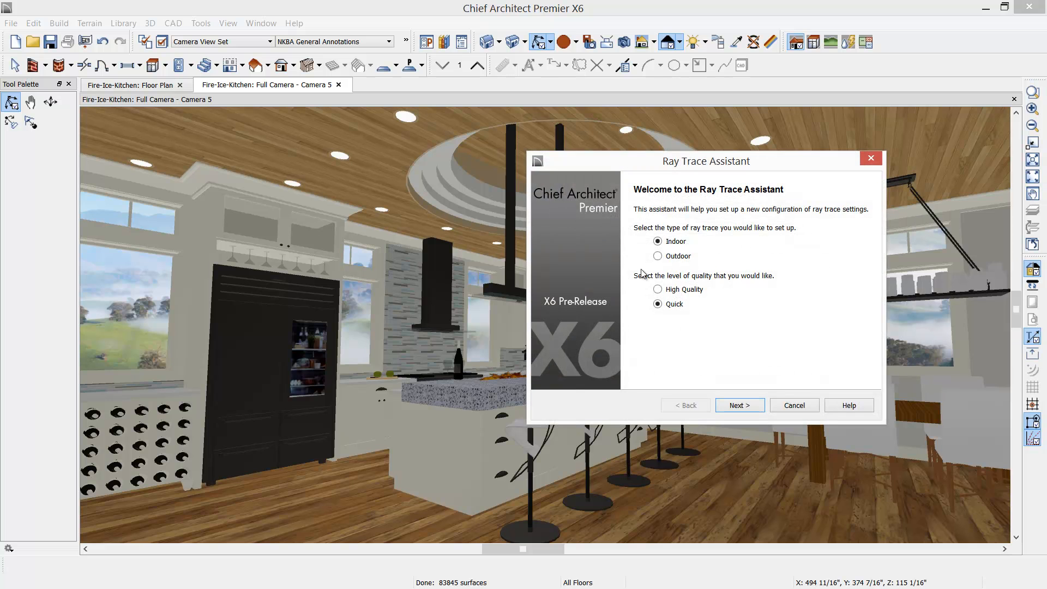
click(752, 404)
click(796, 407)
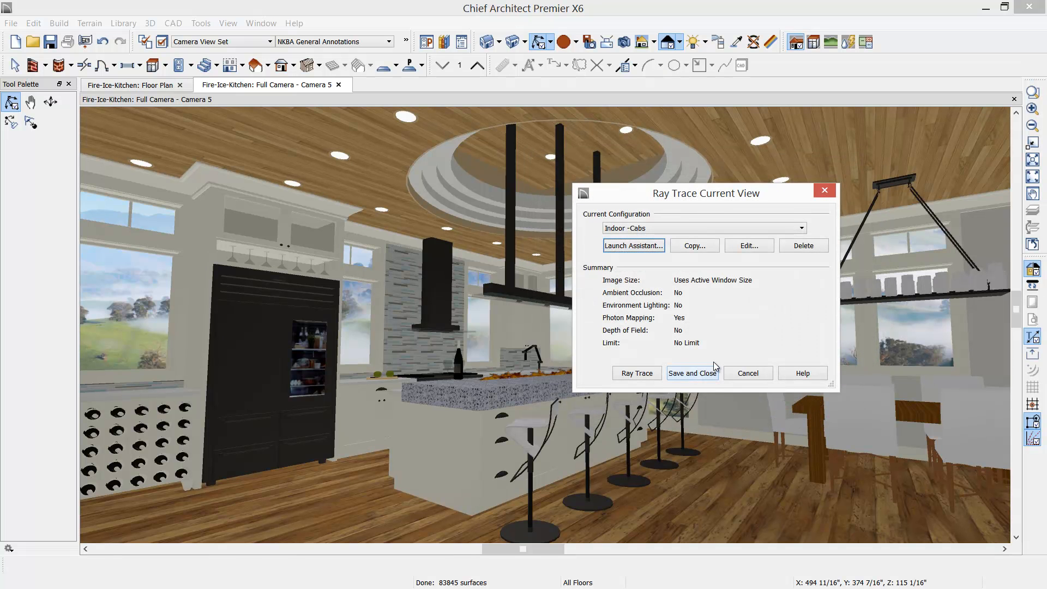
click(748, 373)
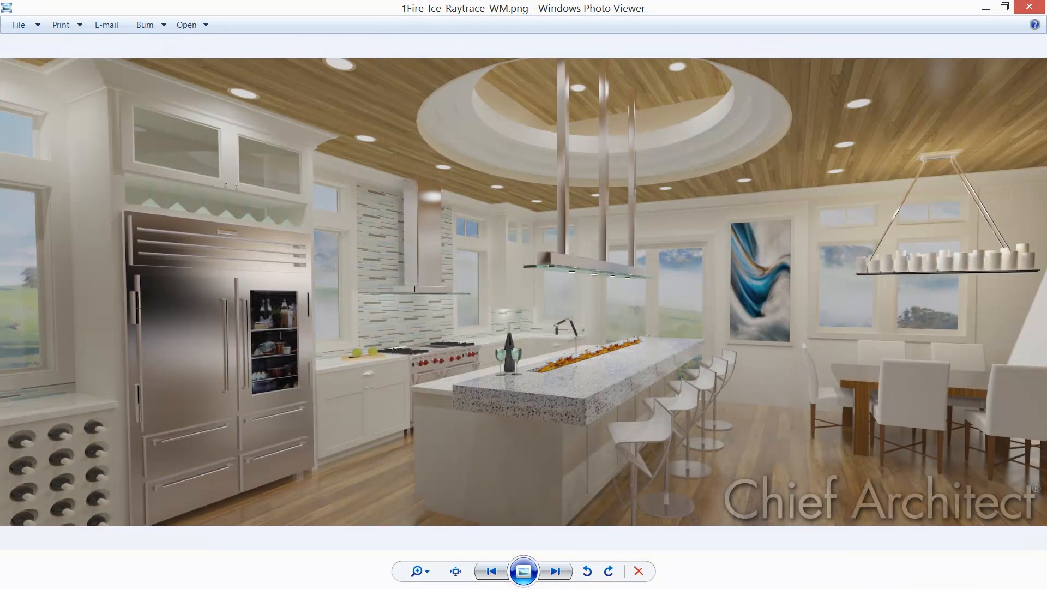
Browse the finished Fire & Ice kitchen renderings and plan sheets in Windows Photo Viewer, through Fire-Ice-Raytrace1-WM.png.
key(Right)
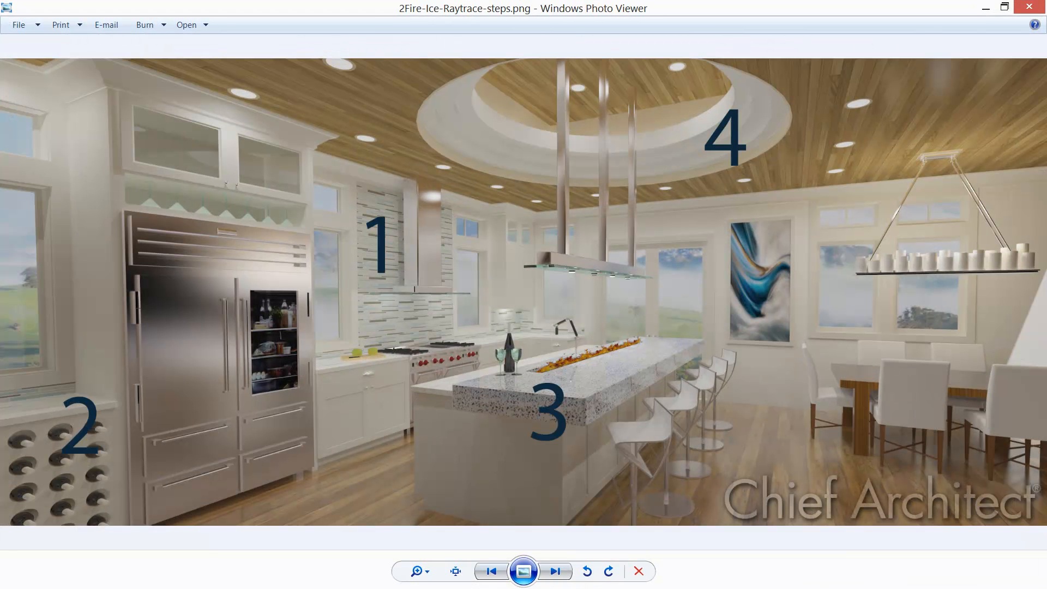
key(Right)
key(Right)
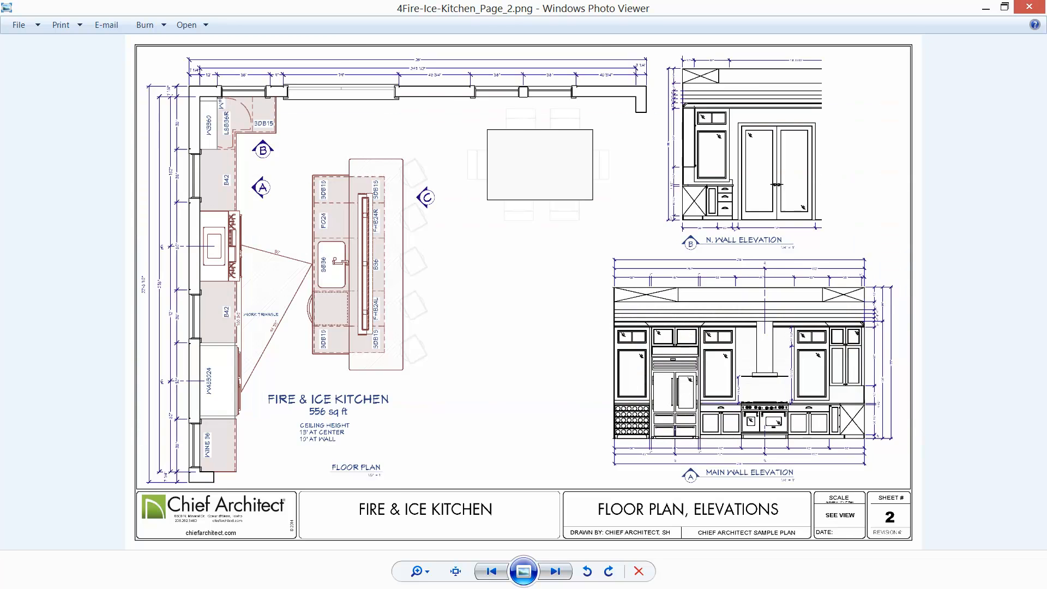
key(Right)
key(Right)
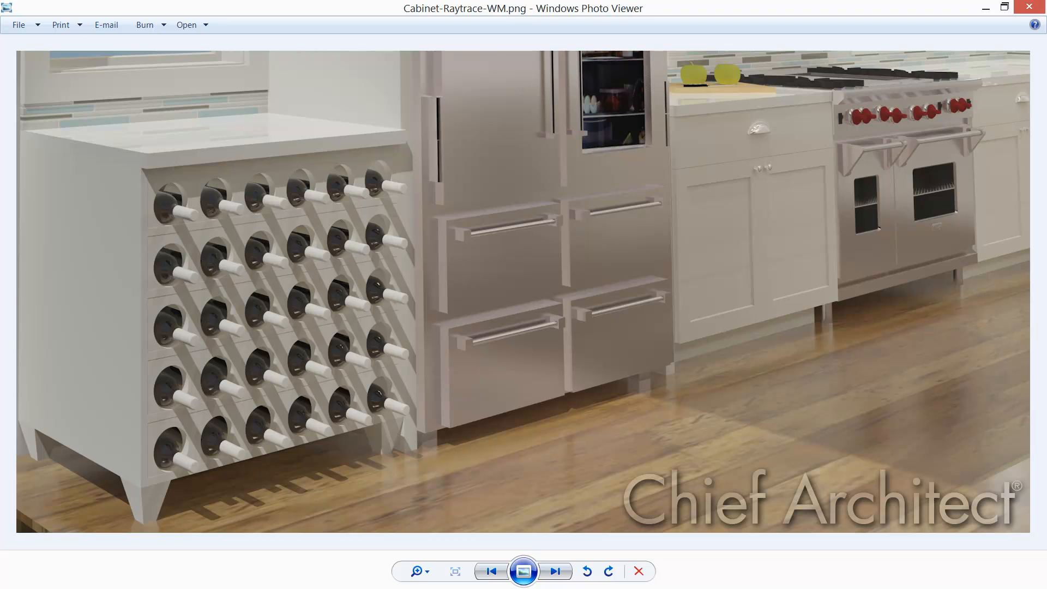
key(Right)
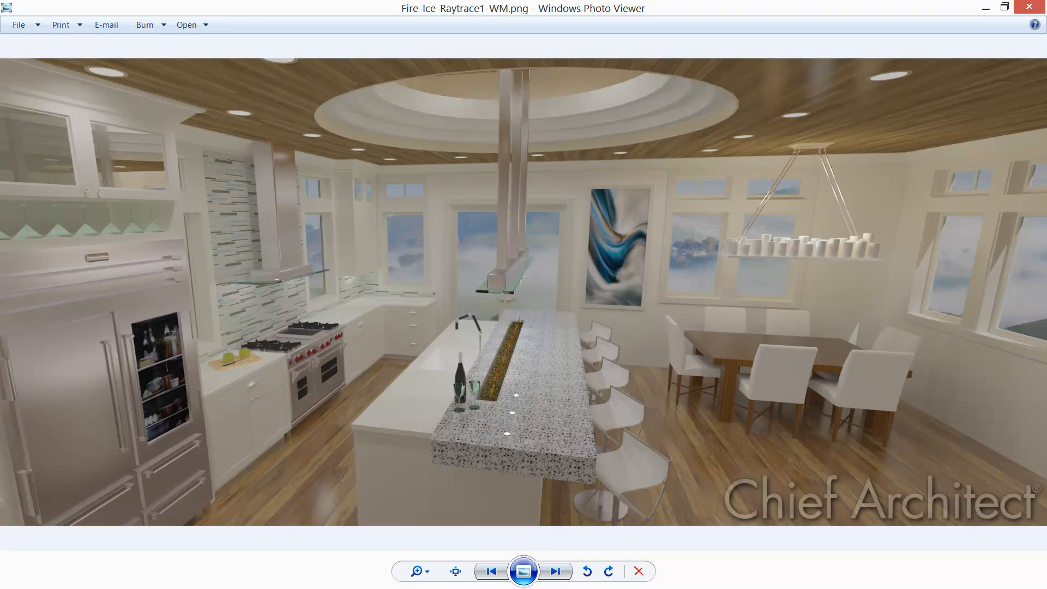